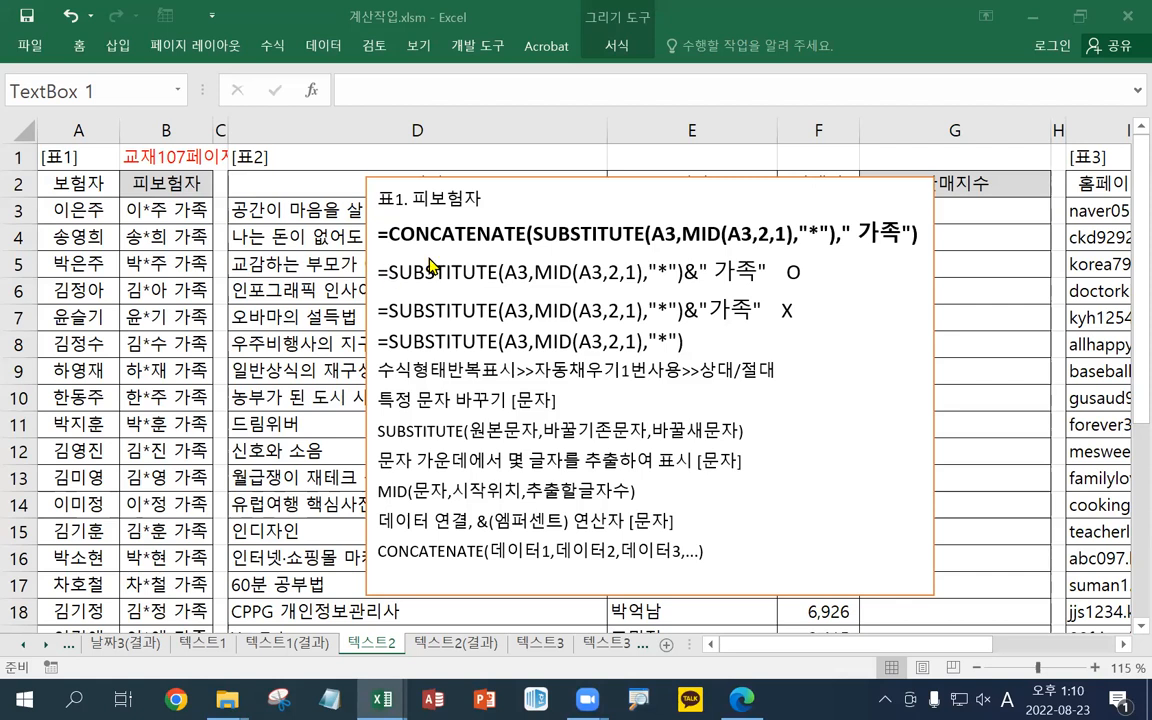
Add the "표3. 메일주소" formula and function notes above the 표1 notes in the text box, separated by a blank line
left_click(376, 196)
key("Return")
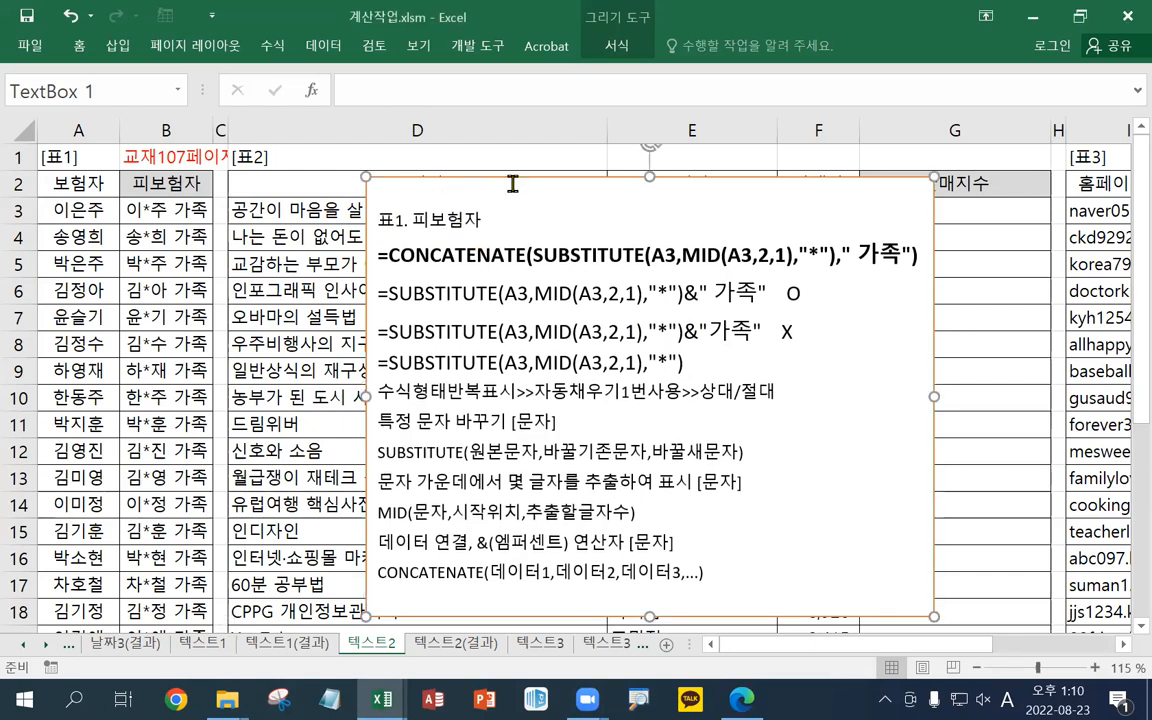
left_click(400, 194)
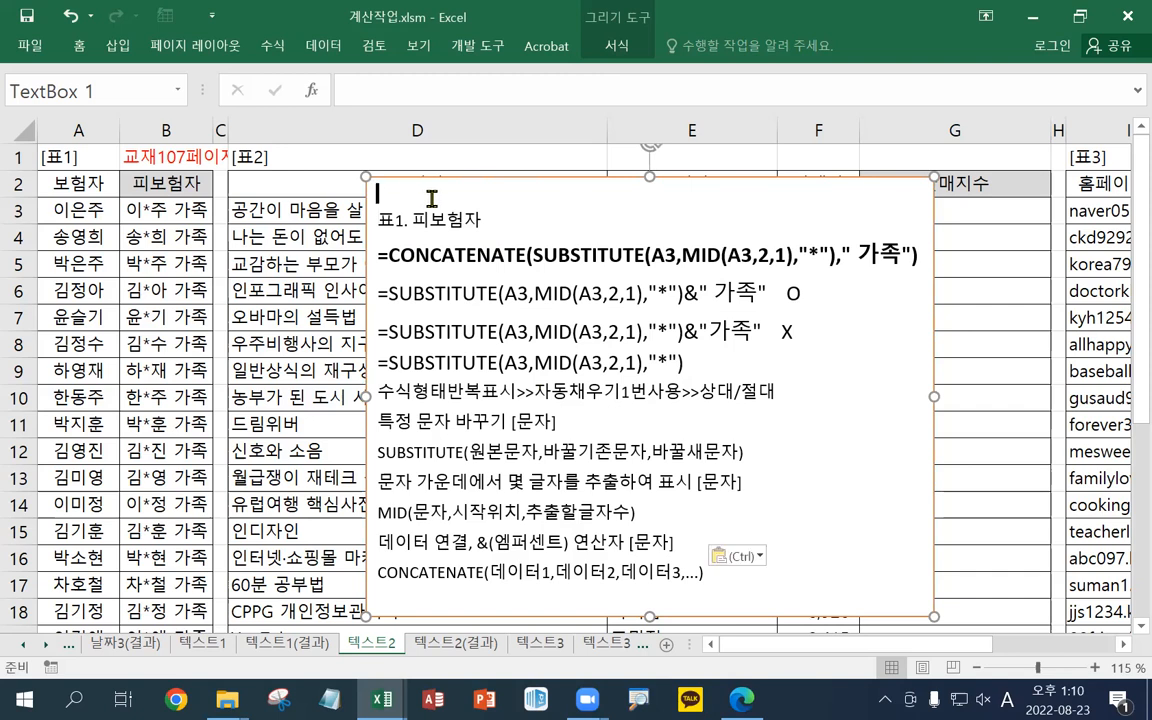
type("표3. 메일주소 =PROPER(SUBSTITUTE(I3,\".kr\",\"@상공.kr\")) =SUBSTITUTE(I3,\".kr\",\"@상공.kr\") 수식형태반복표시>>자동채우기1번사용>>상대/절대 특정 문자 바꾸기 [문자] SUBSTITUTE(원본문자,바꿀기존문자,바꿀새문자) 영문자 소문자를 대문자 표시 [문자] UPPER(문자_영문자) 영단어 앞글자를 대문자 표시(나머지는 소문자 표시) [문자] PROPER(문자_영문자) 데이터 연결, &(엠퍼센트) 연산자 [문자] CONCATENATE(데이터1,데이터2,데이터3,...)")
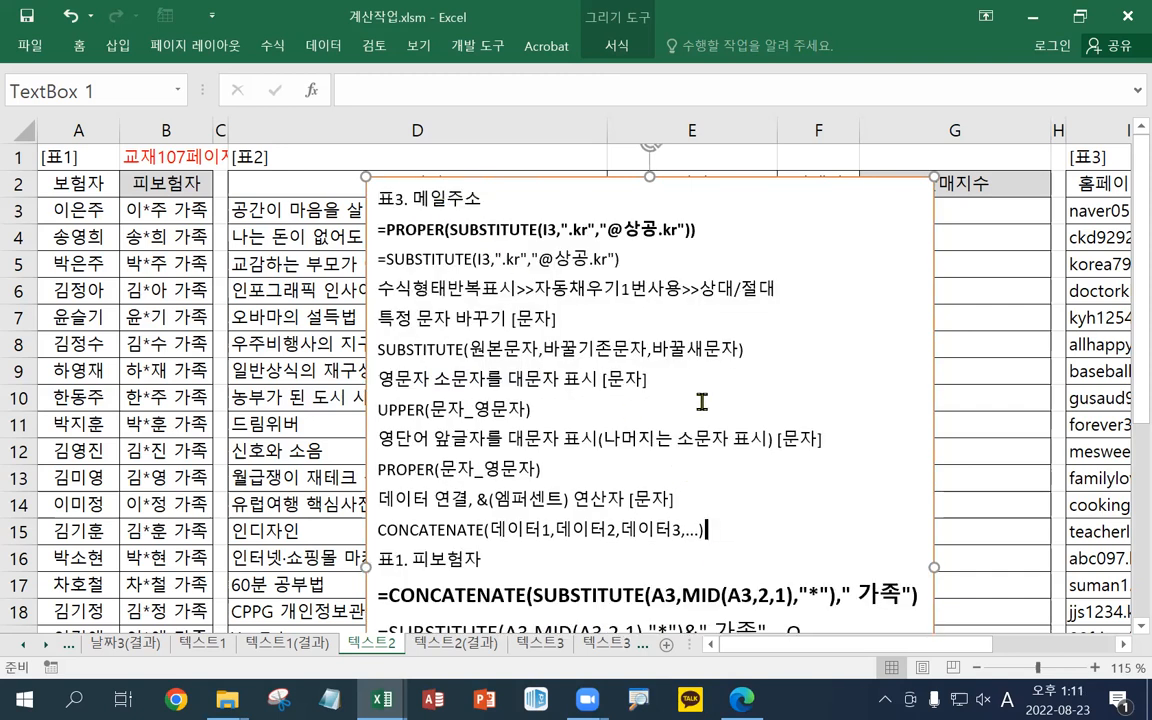
key("Return")
Enlarge the font of the PROPER and SUBSTITUTE formula lines in the 표3 notes by three increments
left_click_drag(640, 265, 320, 212)
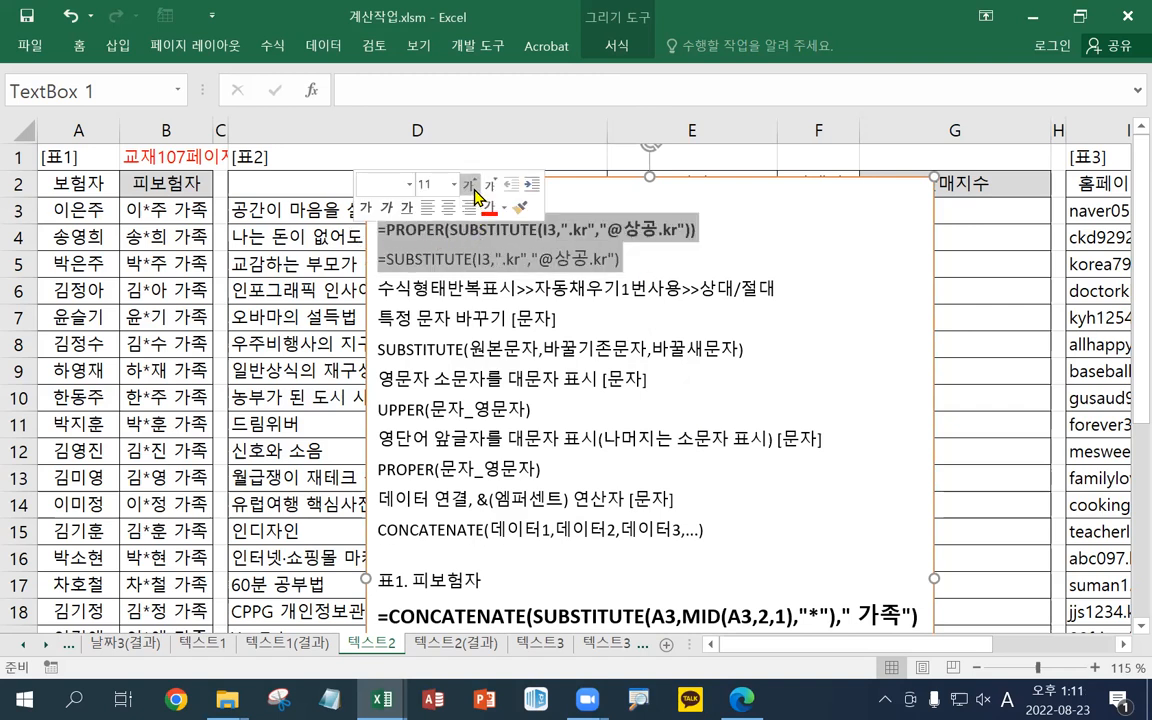
left_click(472, 187)
left_click(472, 187)
left_click(472, 187)
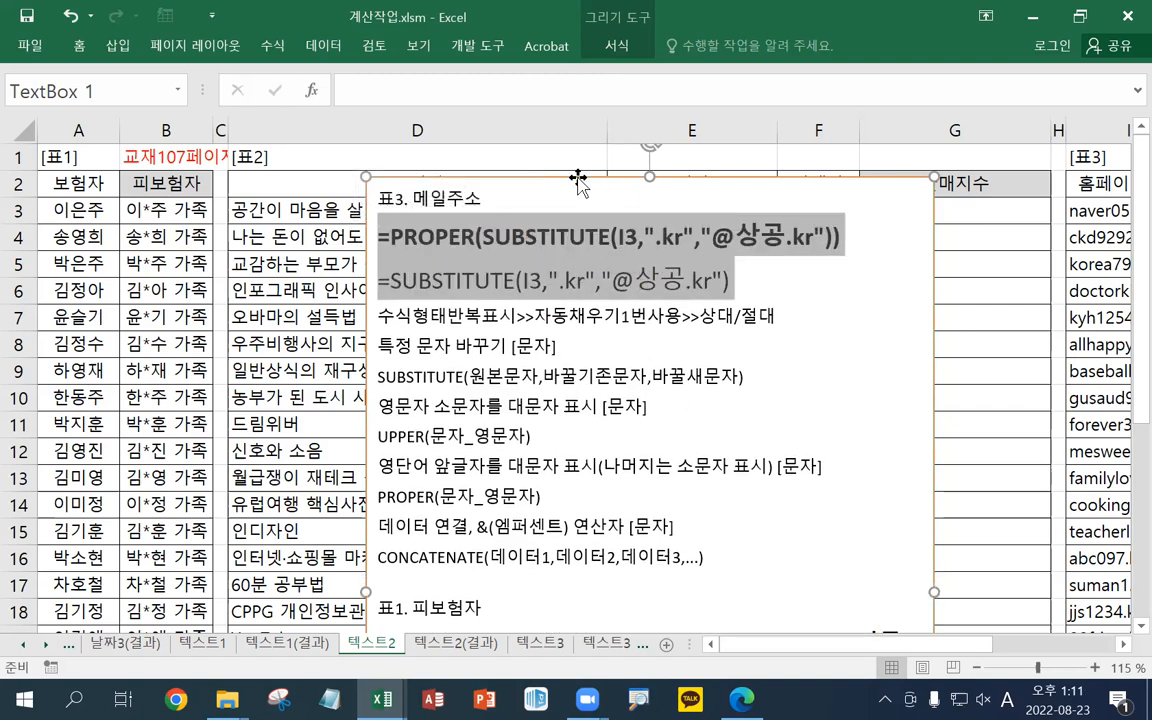
Move the notes text box over beneath the first rows of 표3, leaving the 메일주소 cells in rows 3 to 6 uncovered
left_click_drag(579, 178, 915, 269)
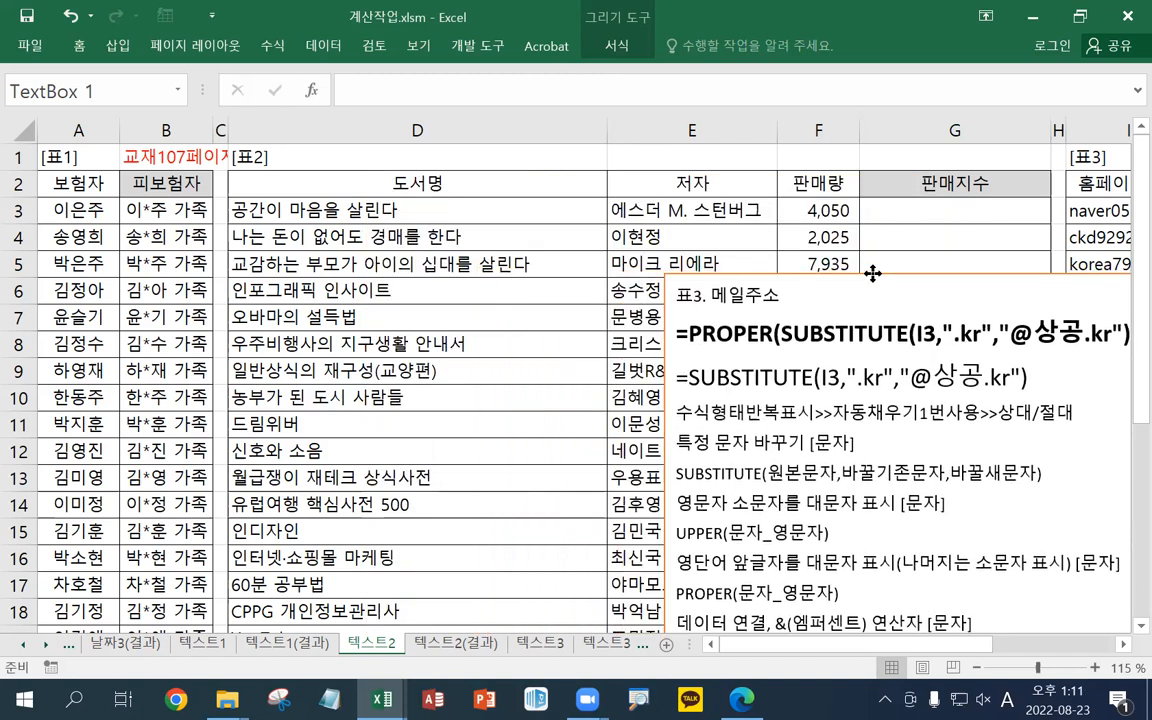
left_click(1122, 646)
left_click(1120, 646)
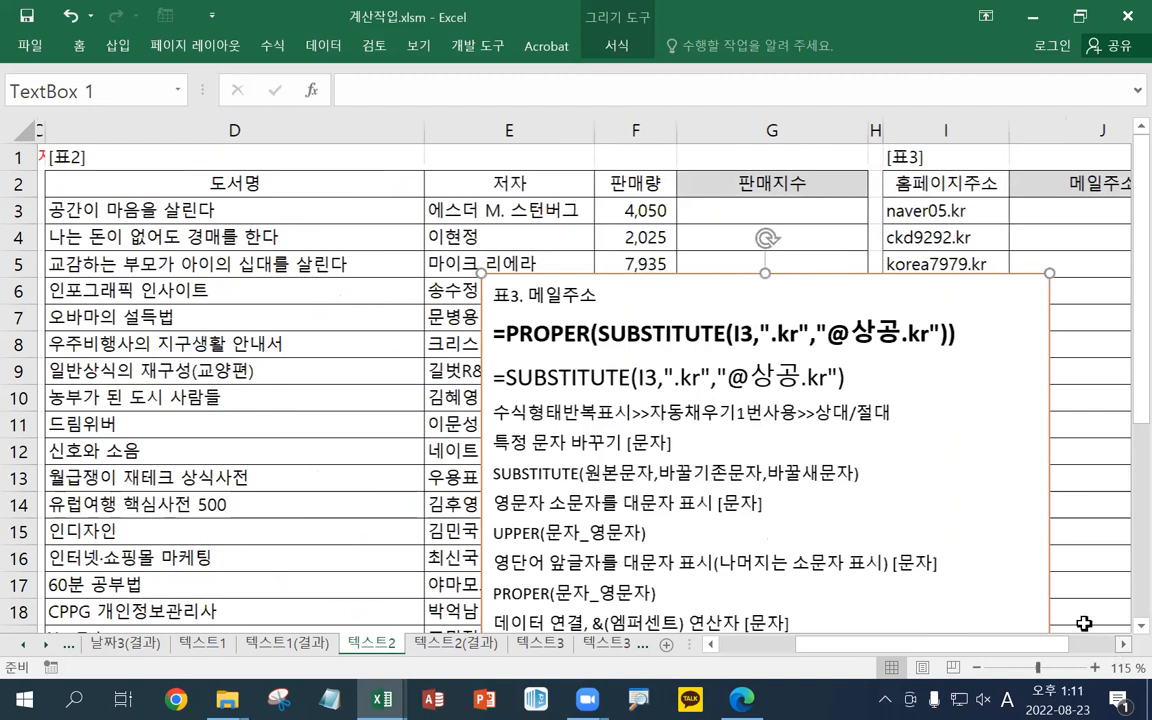
left_click(1119, 647)
left_click(1119, 647)
left_click_drag(415, 274, 722, 299)
Prefix the text box heading "표3. 메일주소" with "문제3."
left_click(624, 316)
key("Home")
type("ANSW")
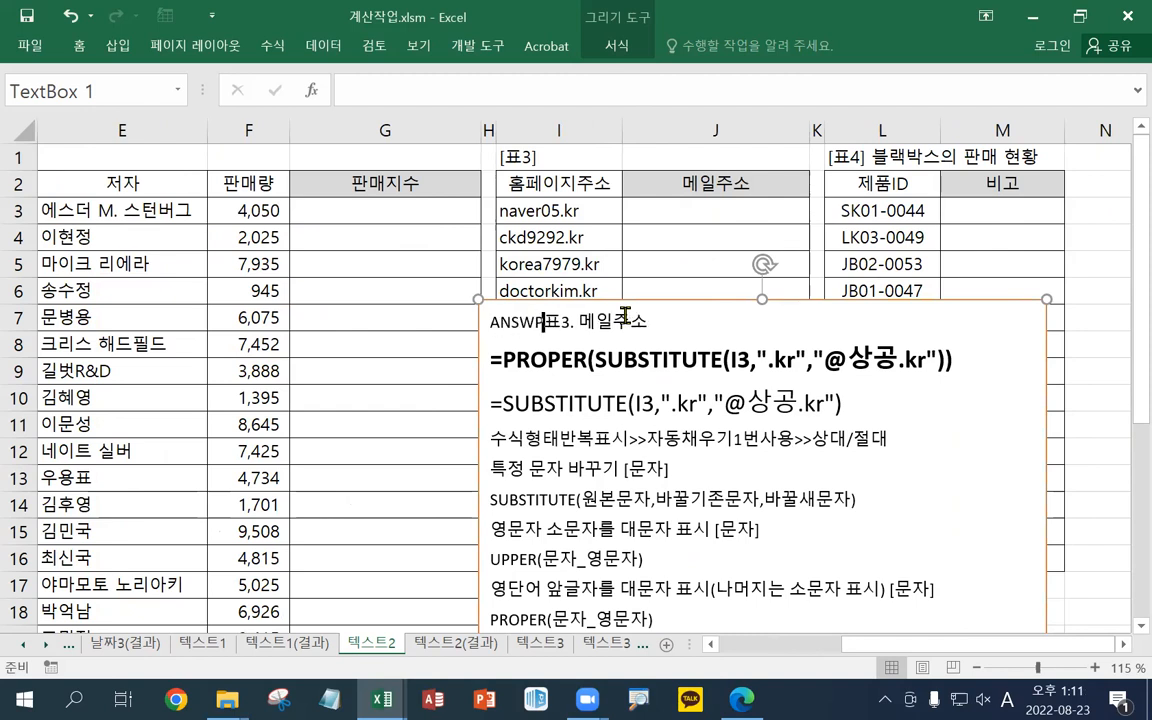
key("BackSpace")
key("BackSpace")
key("BackSpace")
key("BackSpace")
key("Hangul")
type("문제3.")
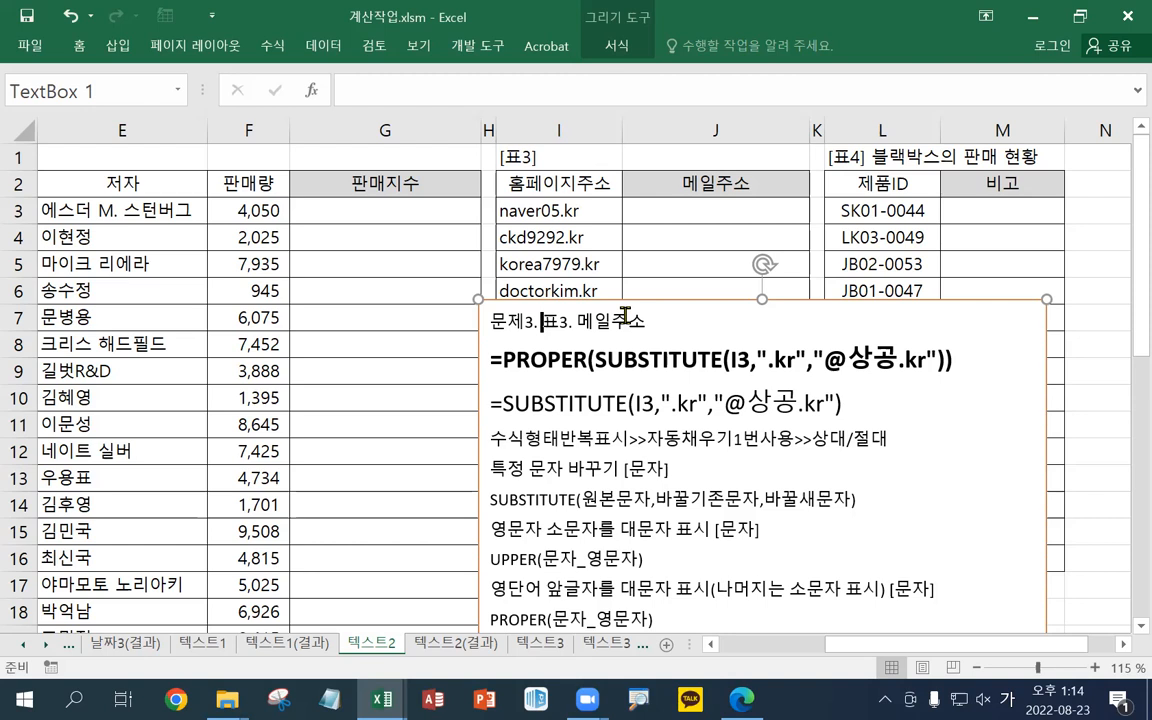
Start a SUBSTITUTE formula in cell J3 with I3 as the original text
left_click(635, 211)
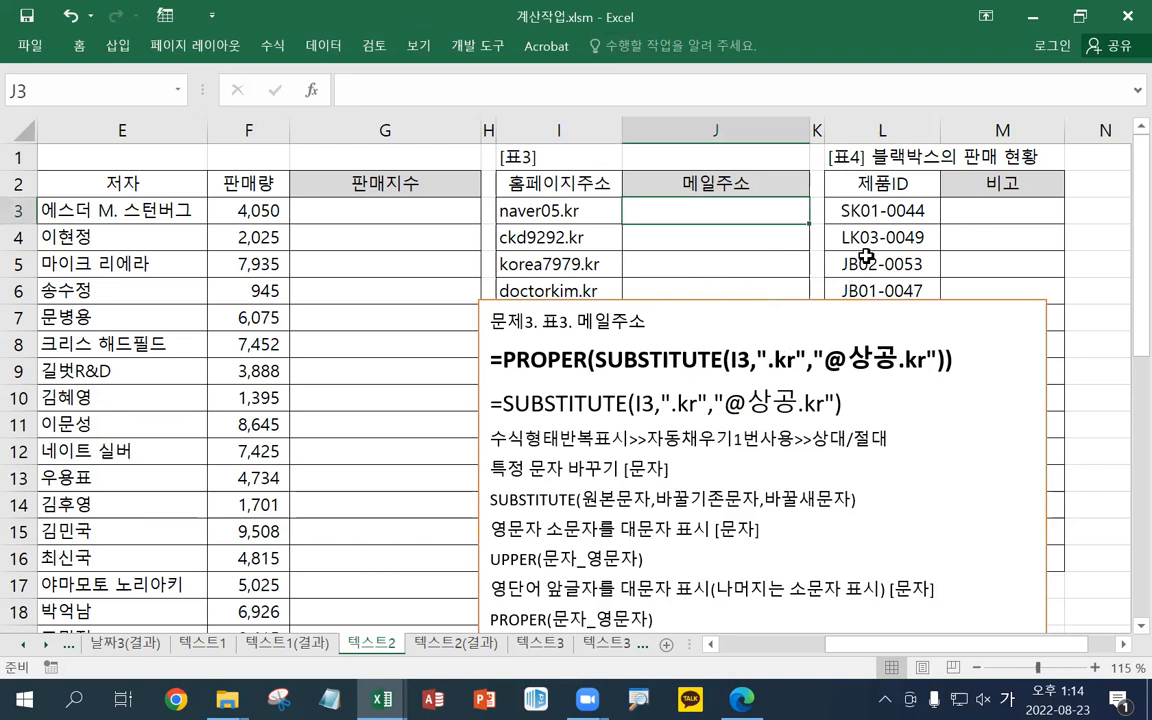
type("=ㄴ")
key("BackSpace")
key("Hangul")
type("SUB")
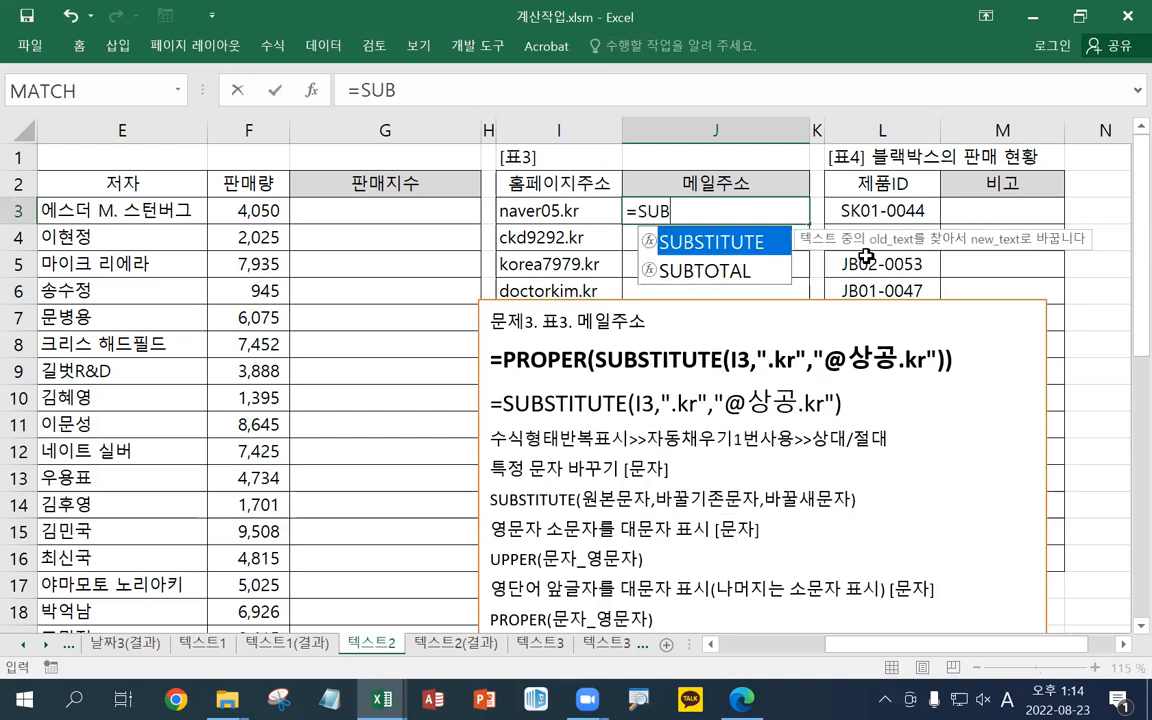
type("STITUET")
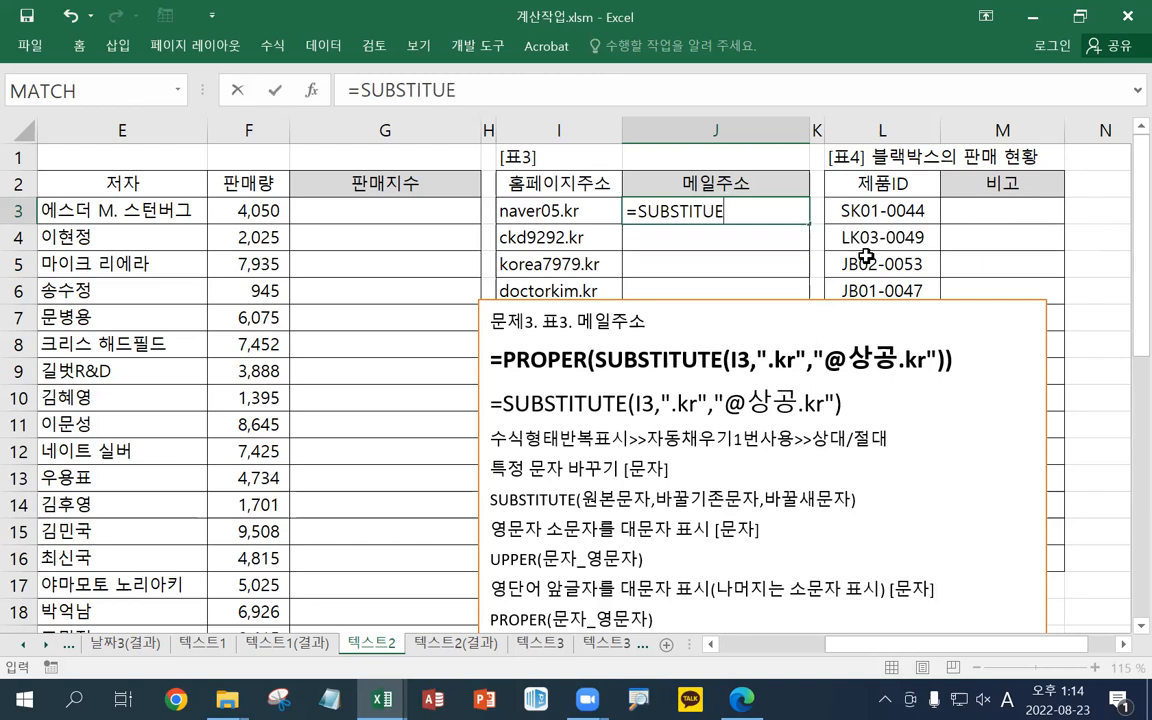
key("BackSpace")
key("BackSpace")
type("TE(")
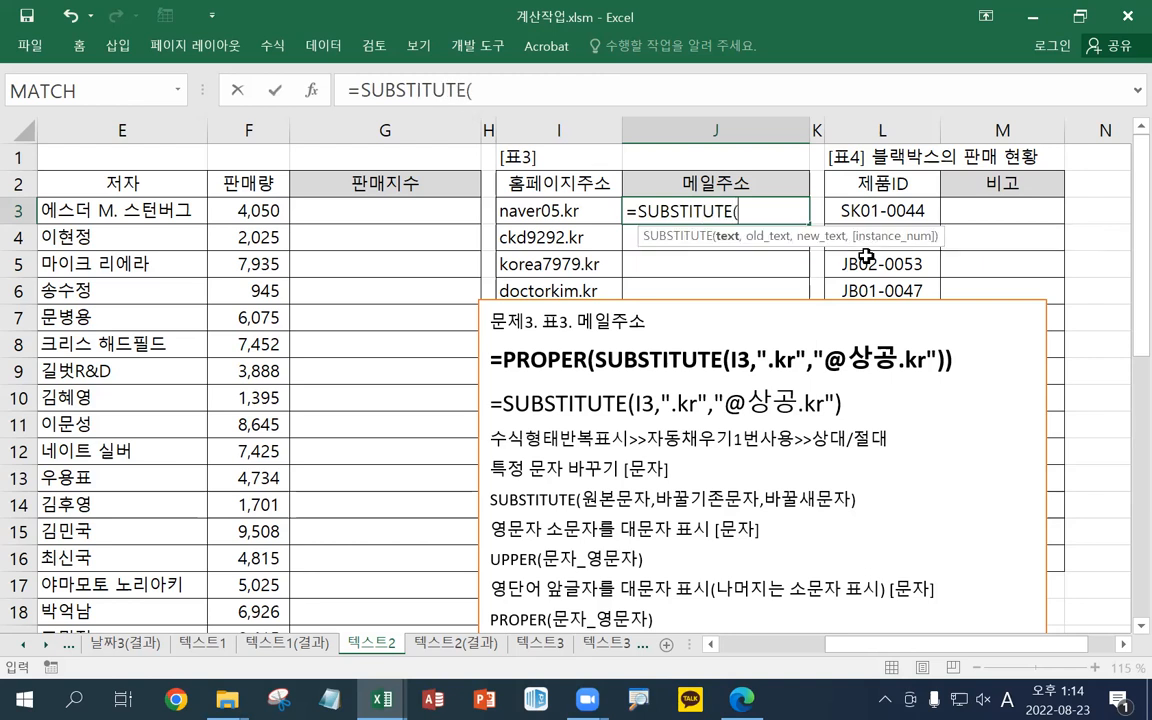
left_click(593, 223)
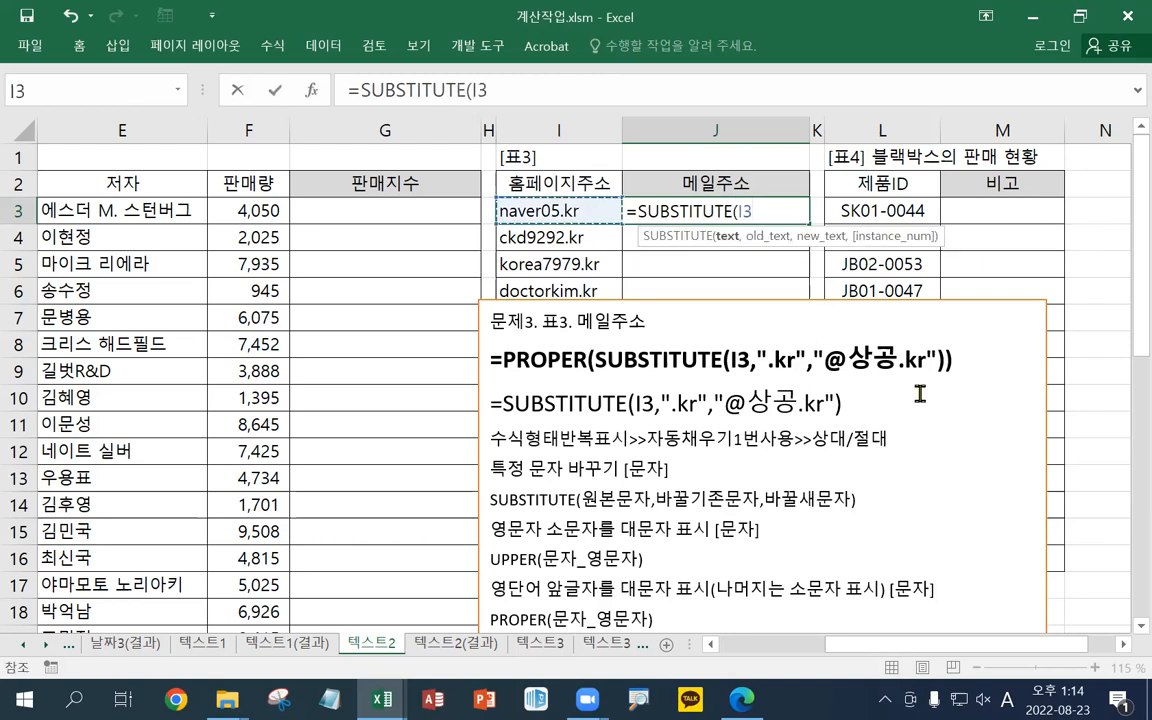
type(",")
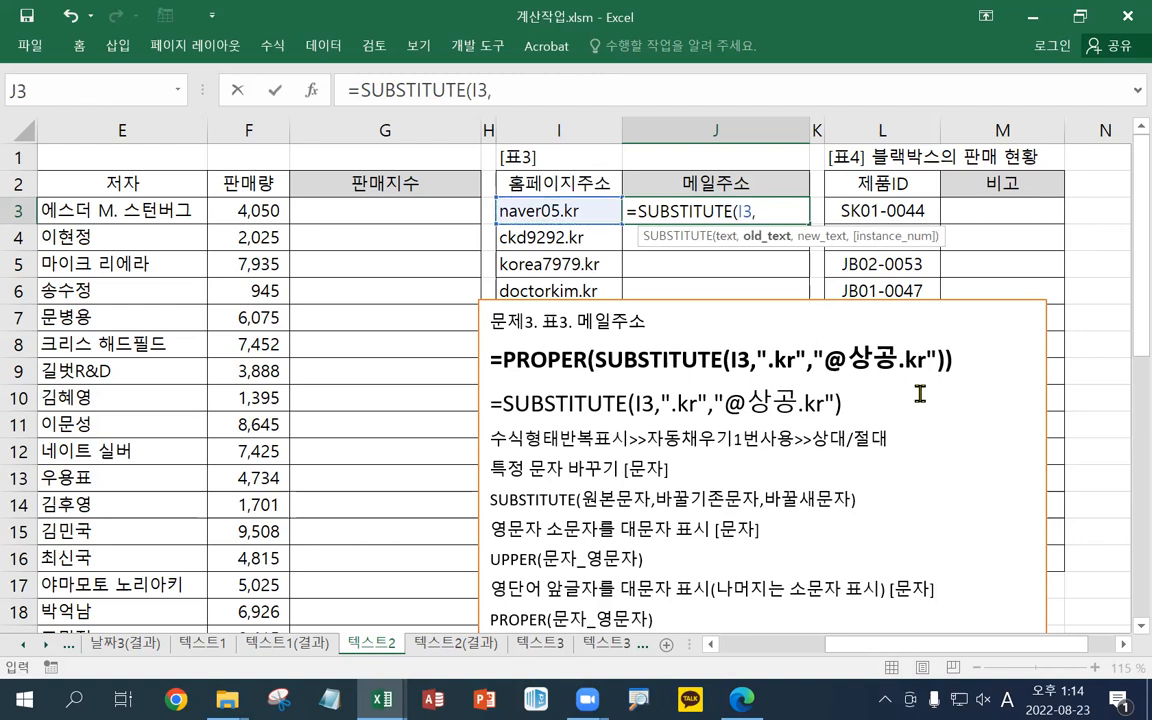
type("\".kr\",\"")
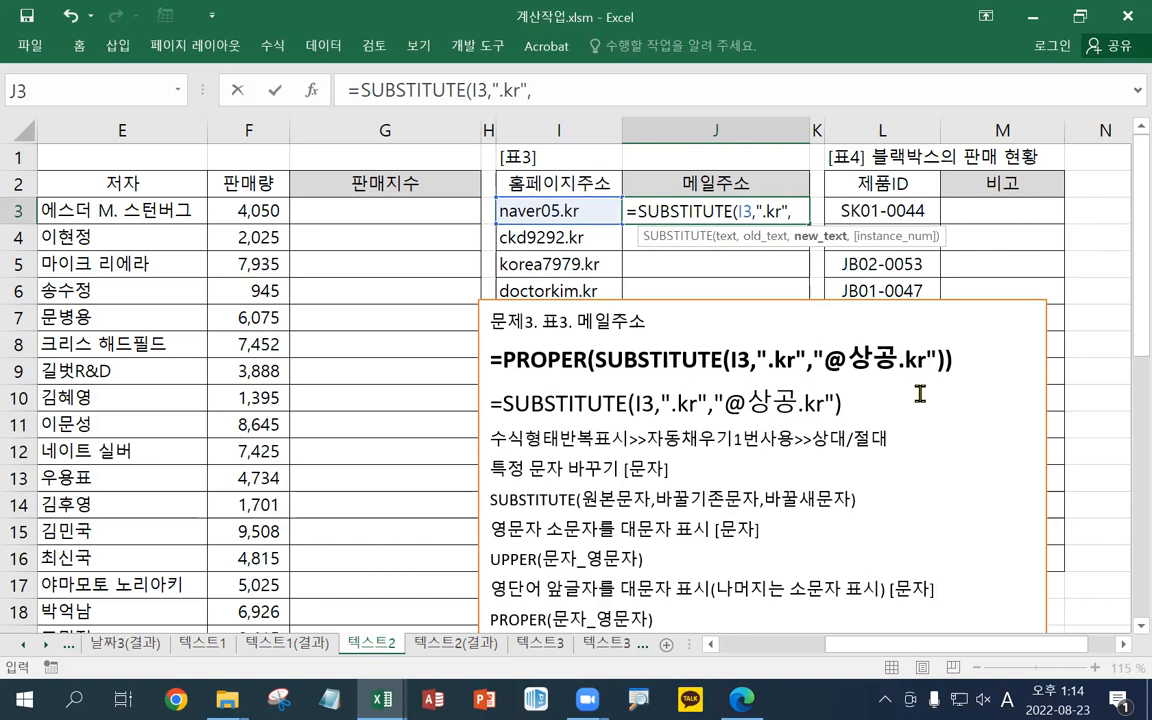
type("a")
key("BackSpace")
type("@TK")
key("BackSpace")
key("BackSpace")
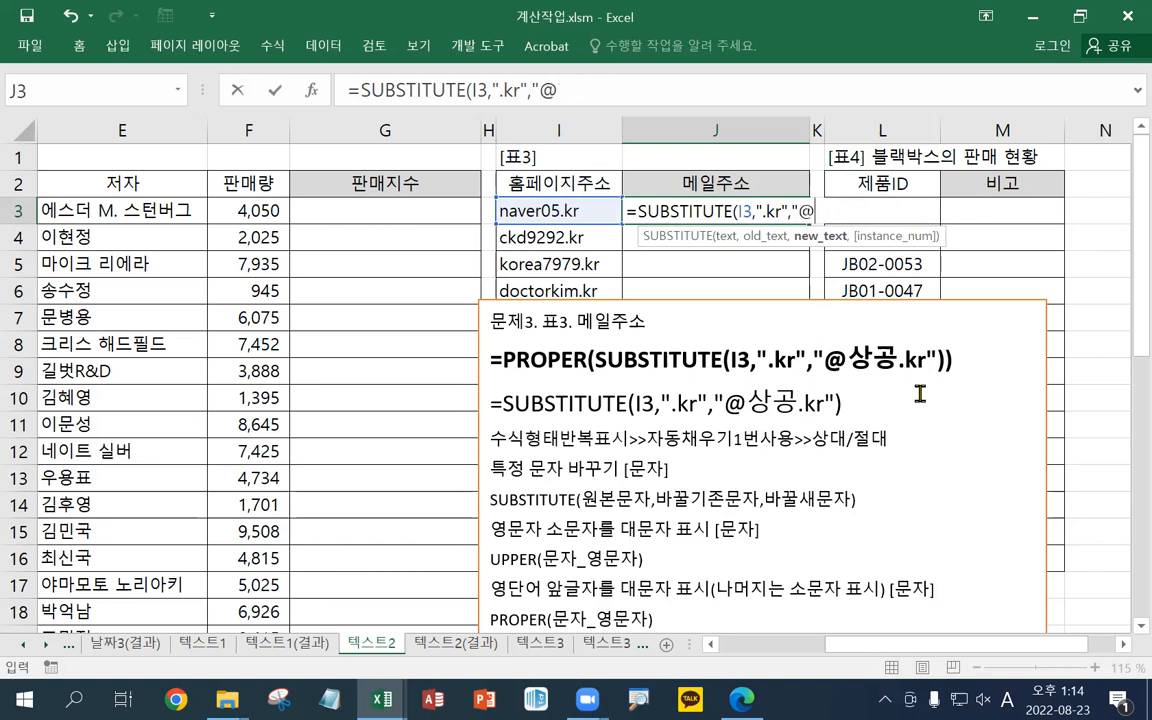
key("Hangul")
type("상공.ㅏㄲ")
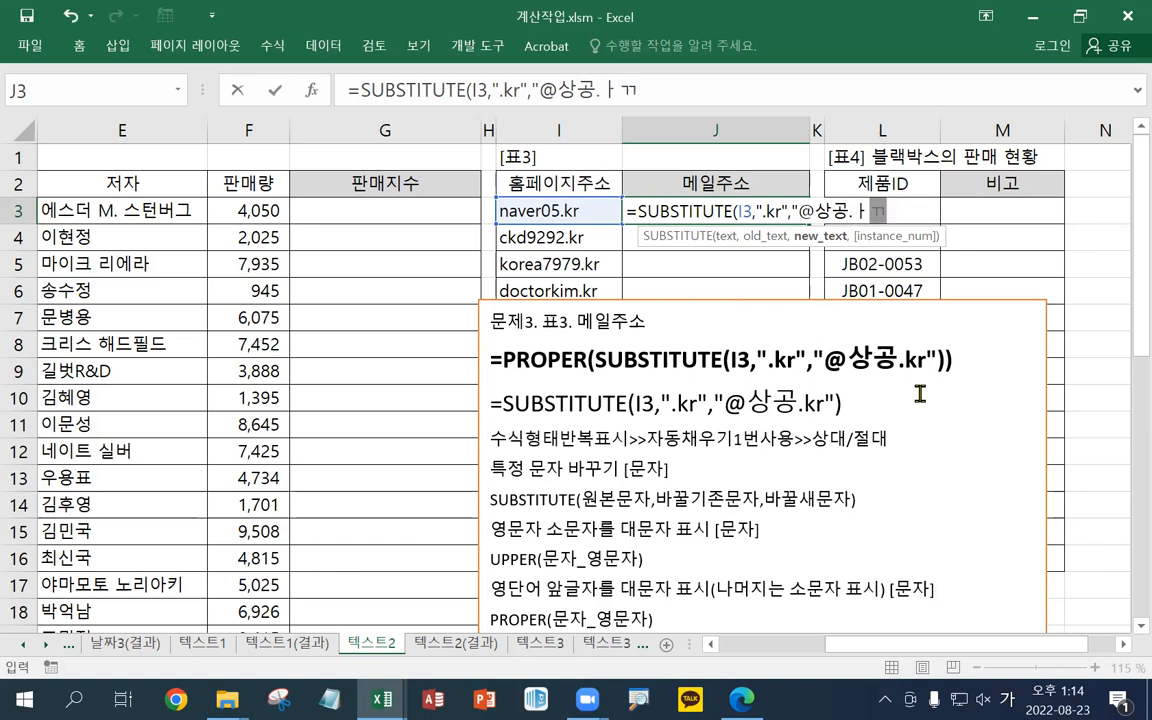
key("BackSpace")
key("BackSpace")
key("Hangul")
type("kr\"")
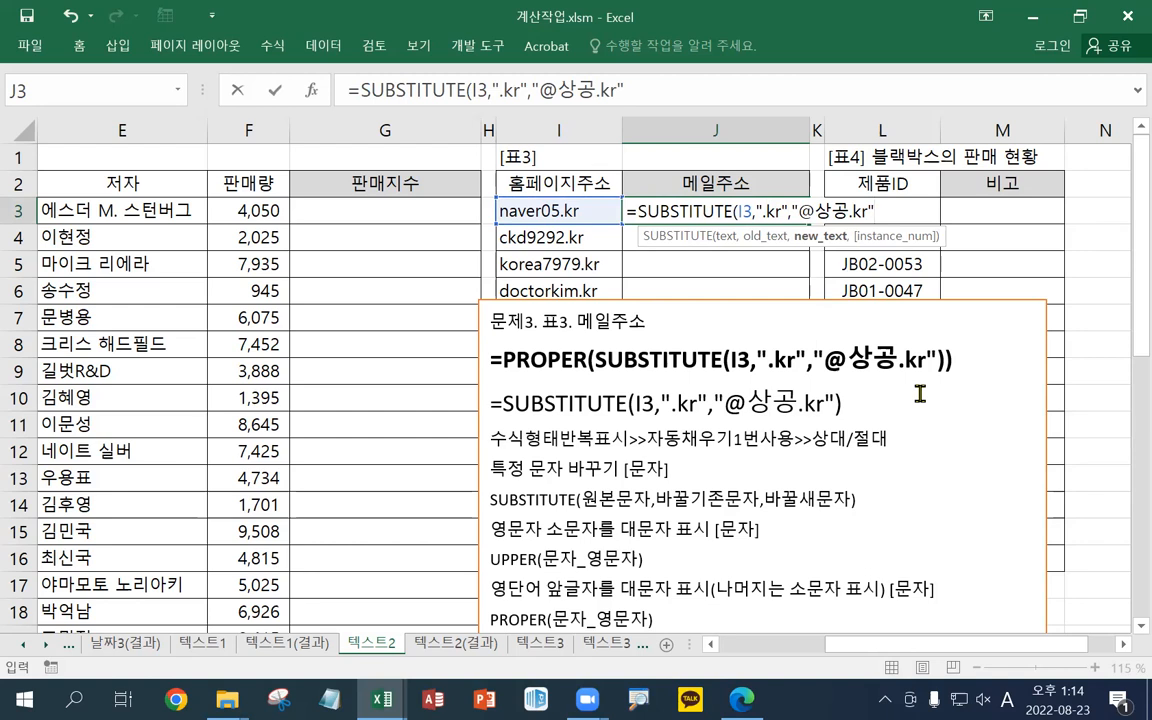
type(")")
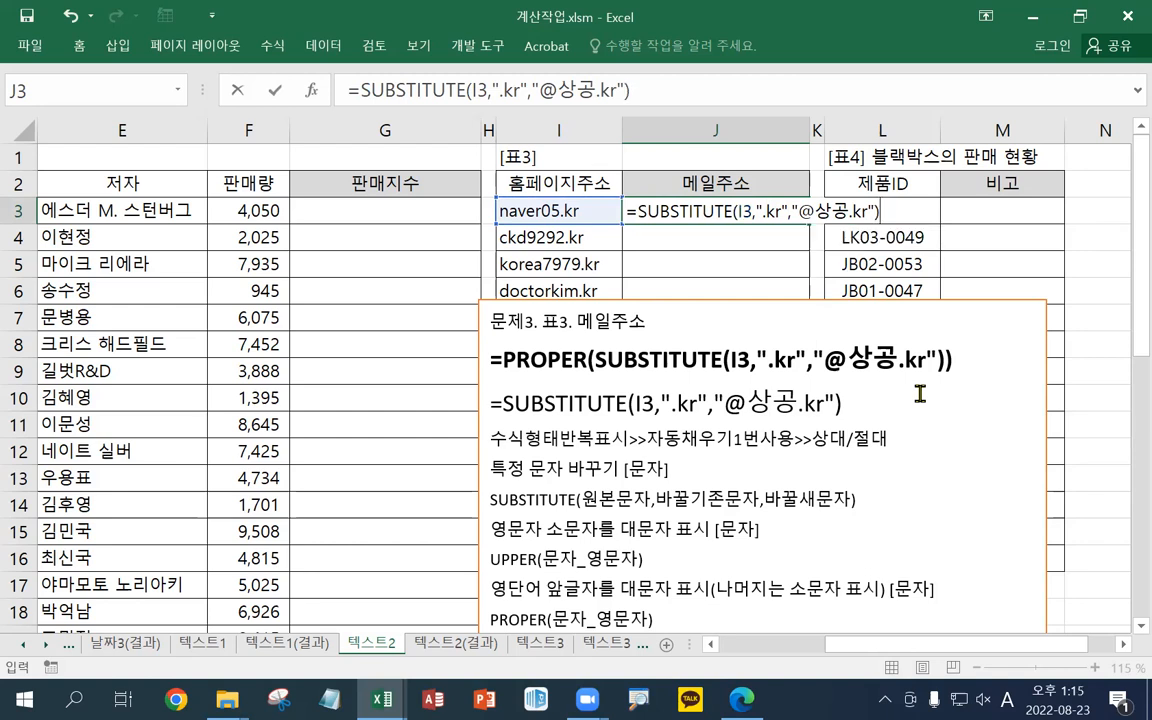
key("ctrl+Return")
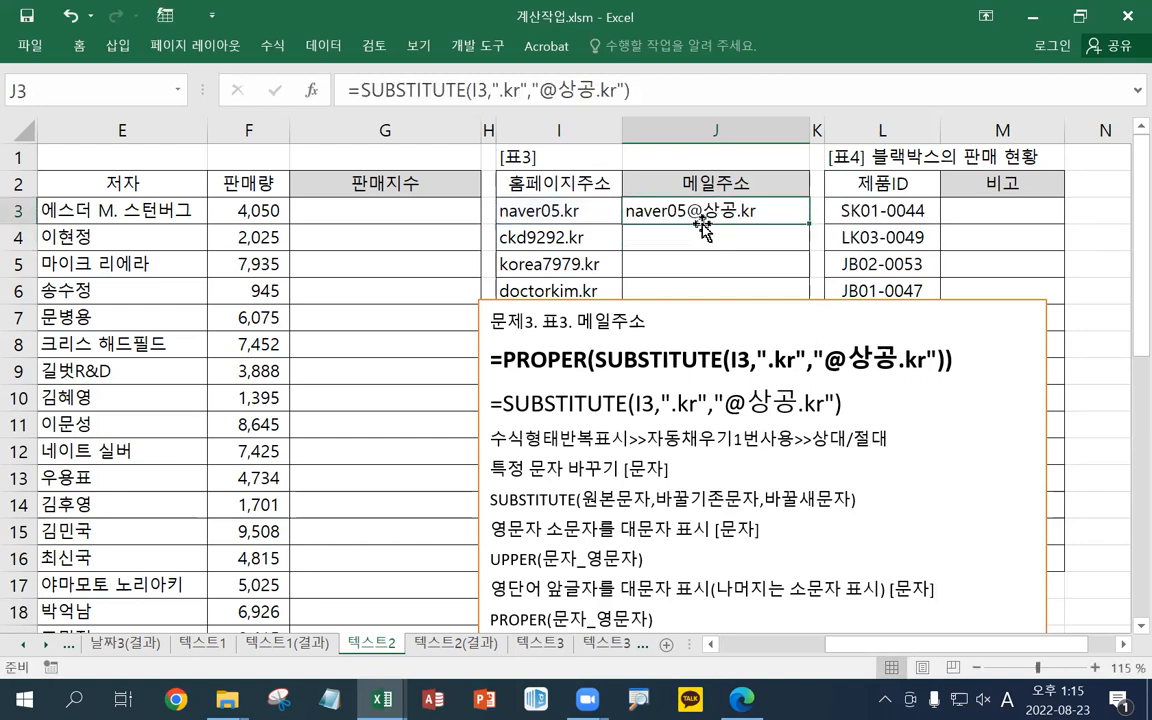
double_click(655, 210)
left_click(638, 209)
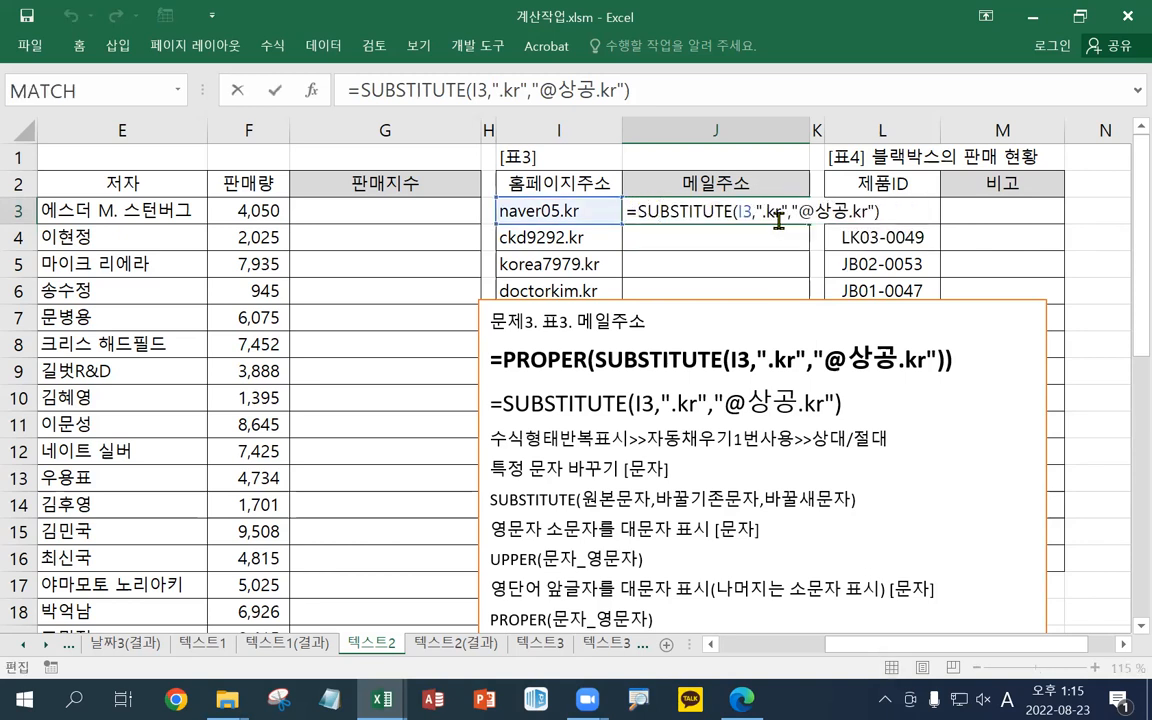
type("PROPER(")
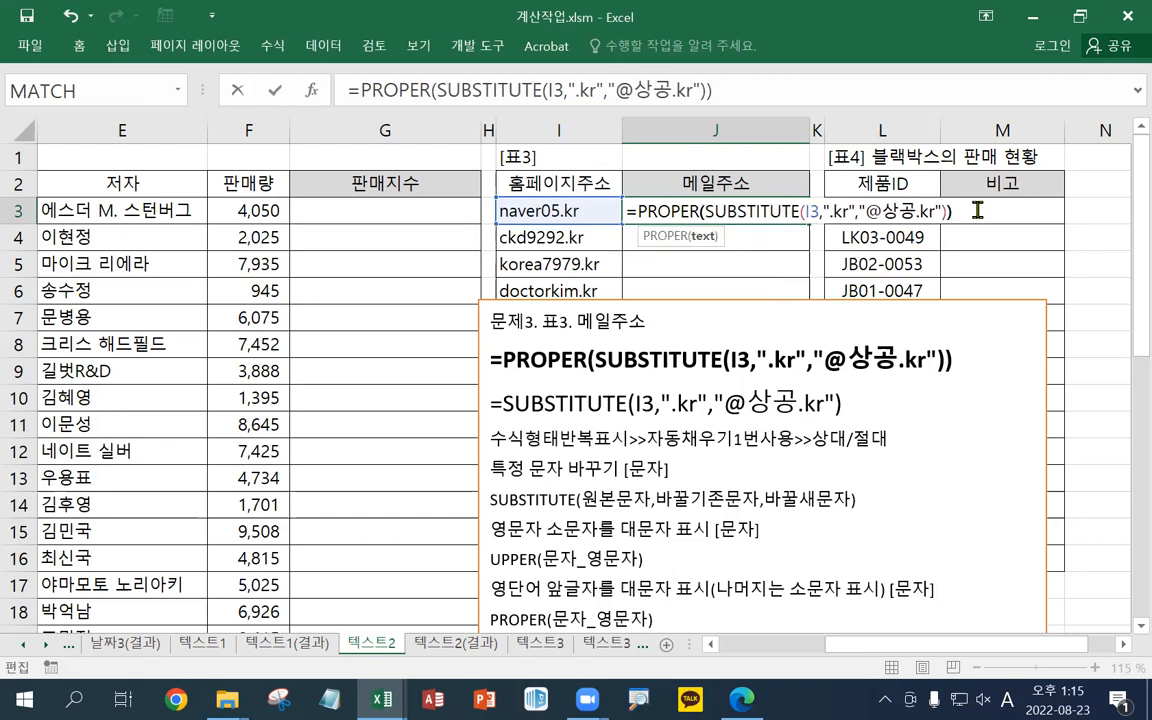
key("Return")
left_click(791, 218)
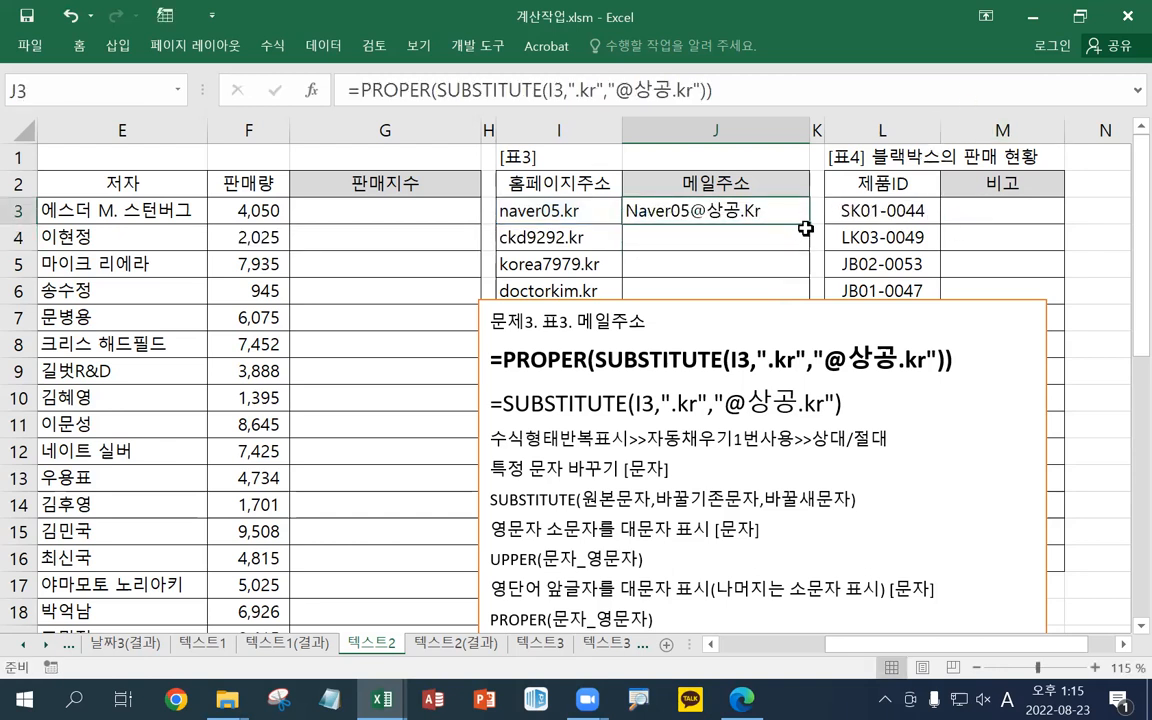
double_click(806, 223)
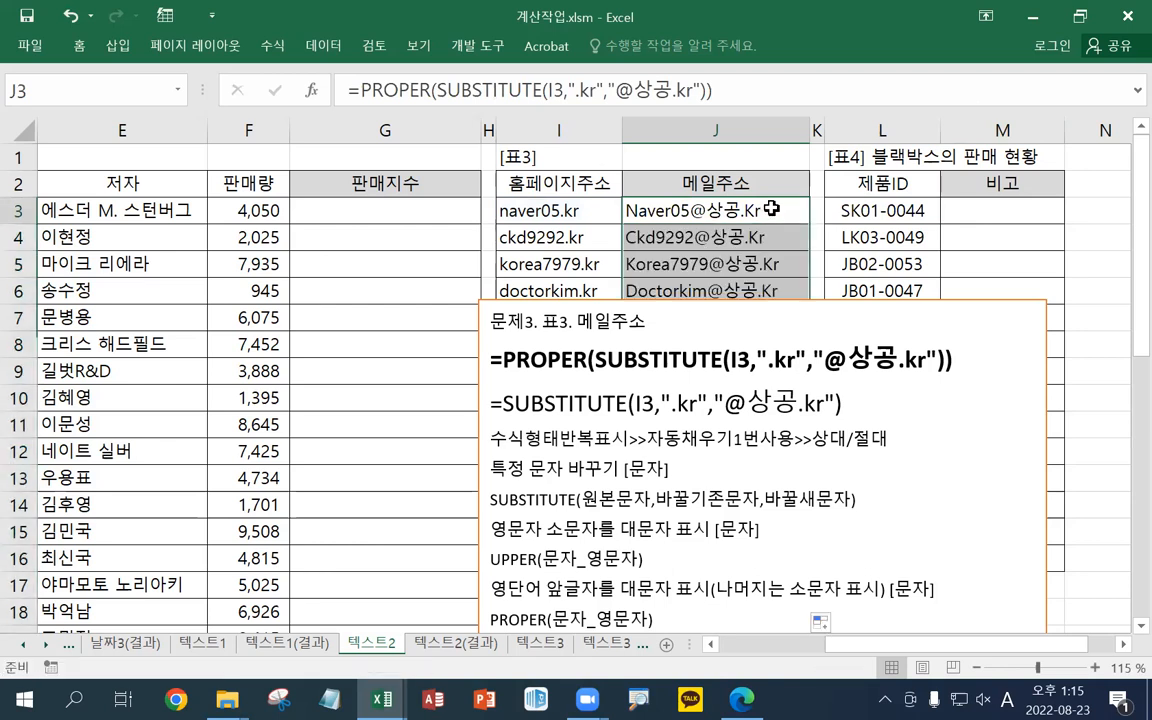
Move the notes text box away from 표3 so that it sits below the first rows of 표2
left_click(802, 300)
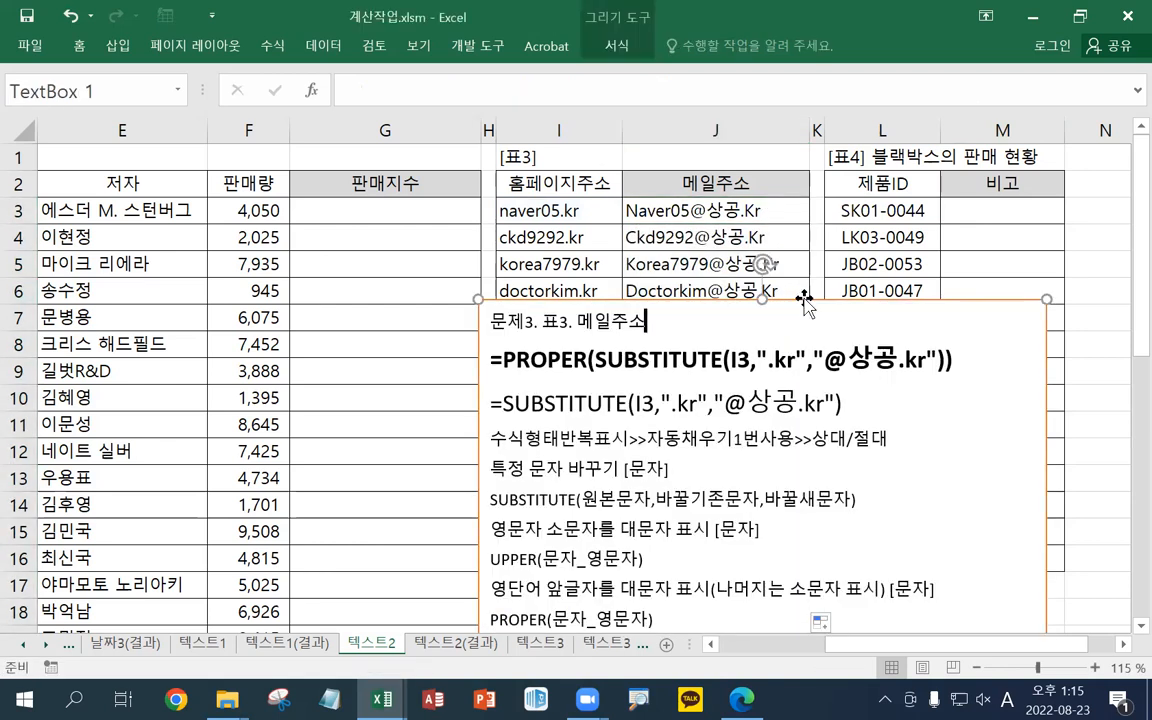
left_click_drag(787, 311, 406, 333)
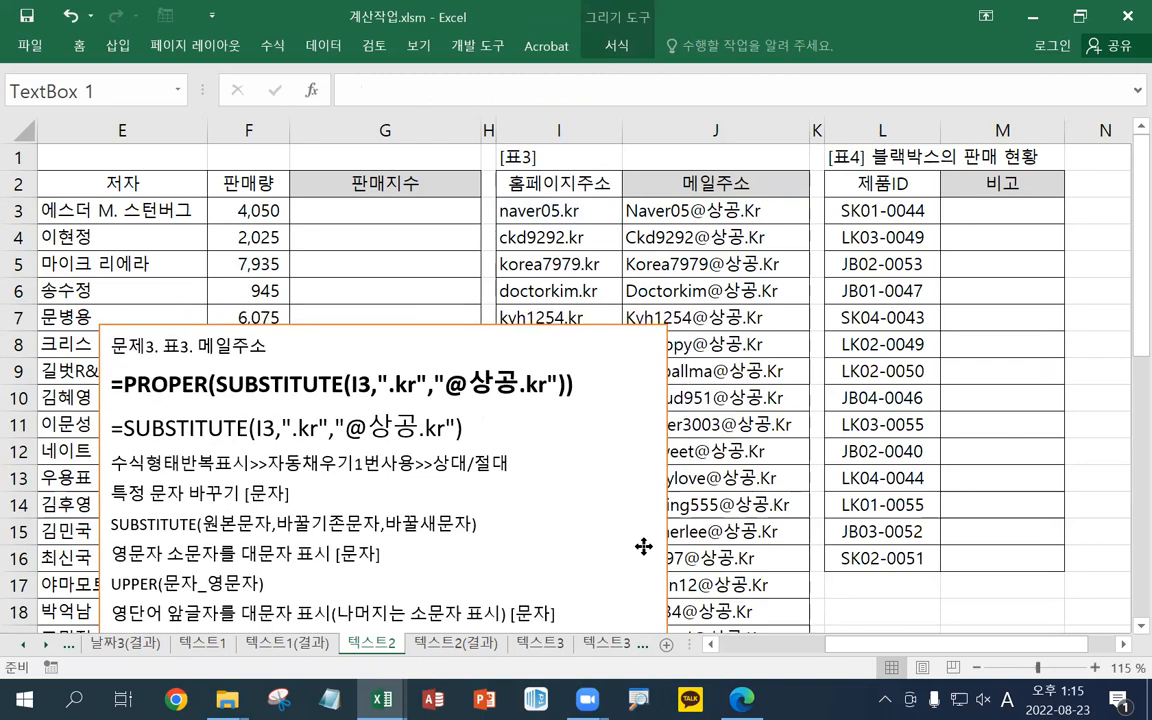
scroll(787, 652, "left", 5)
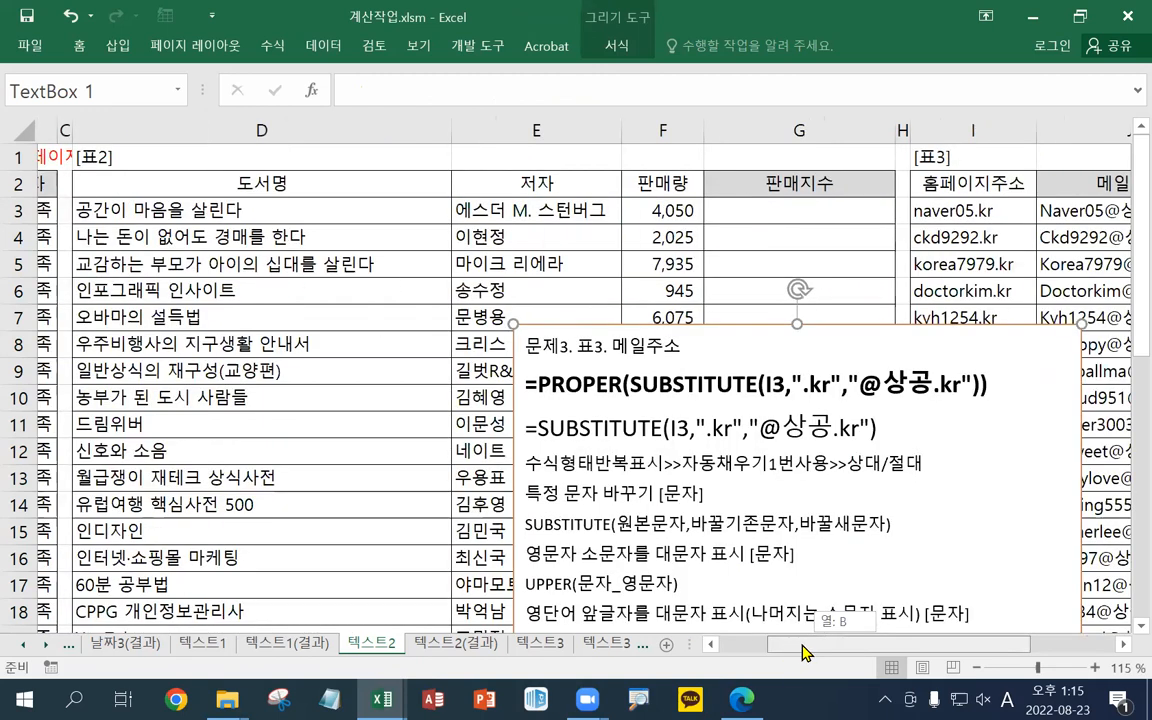
Add the "표2. 판매지수" REPT and QUOTIENT notes at the start of the text box and shift the box toward the 도서명 column
key("ctrl+2")
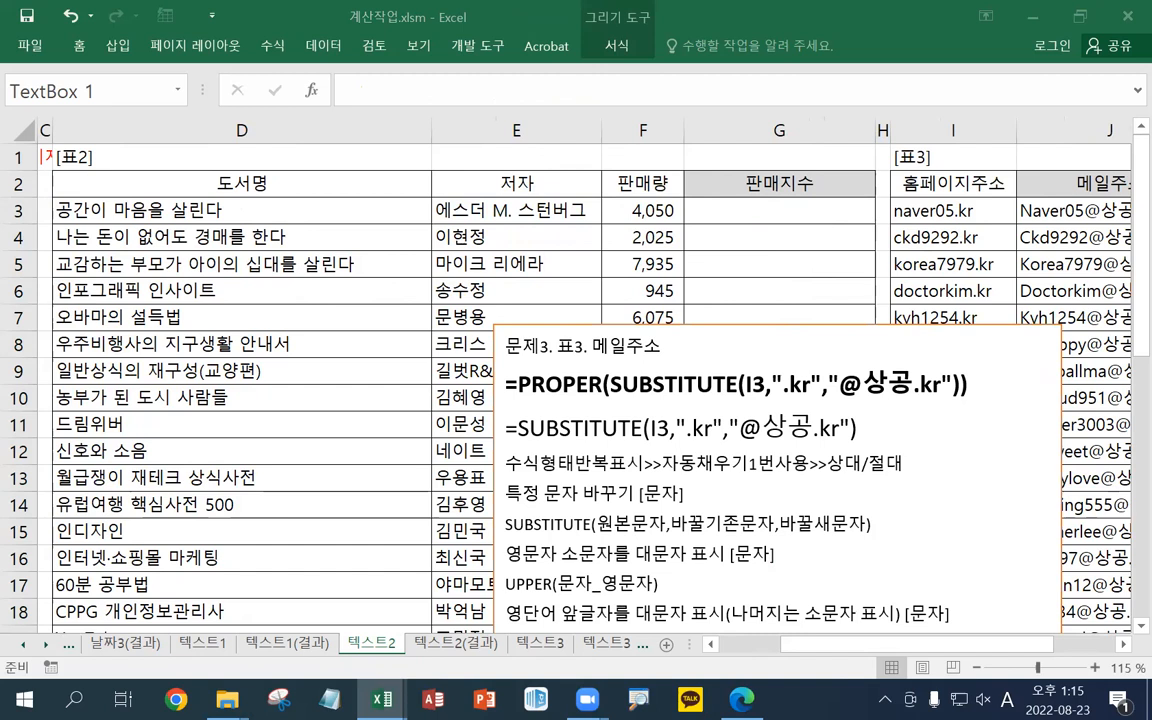
left_click(543, 396)
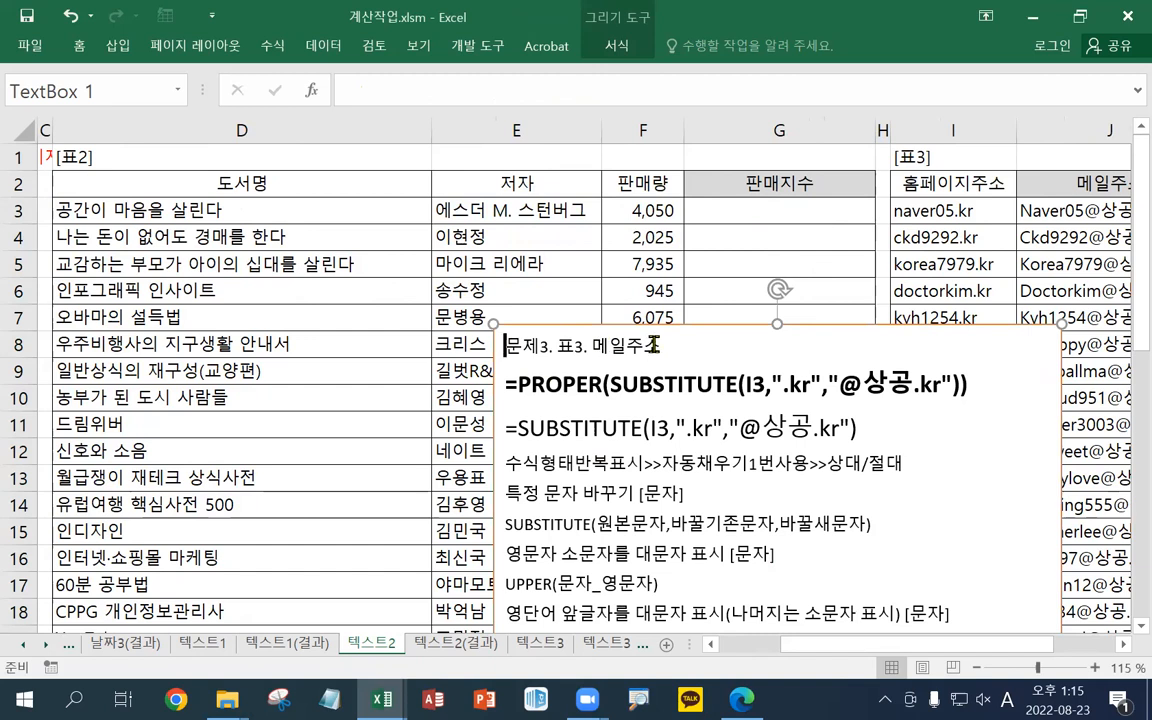
key("Return")
key("Up")
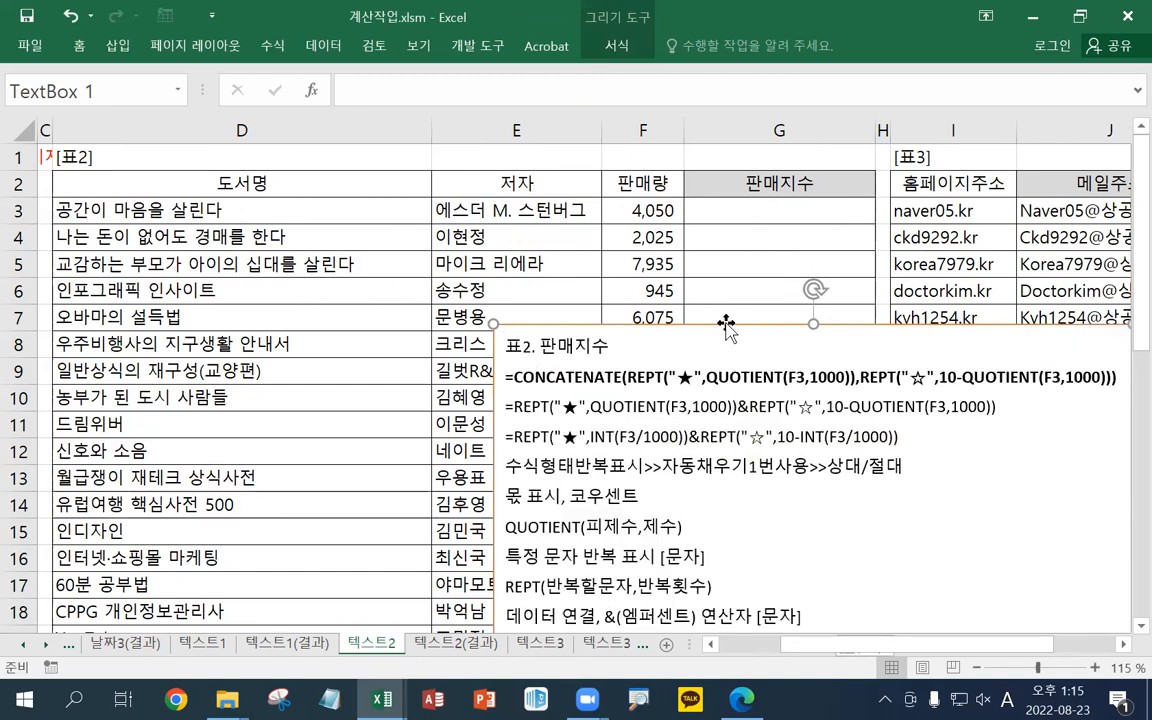
left_click_drag(726, 325, 610, 319)
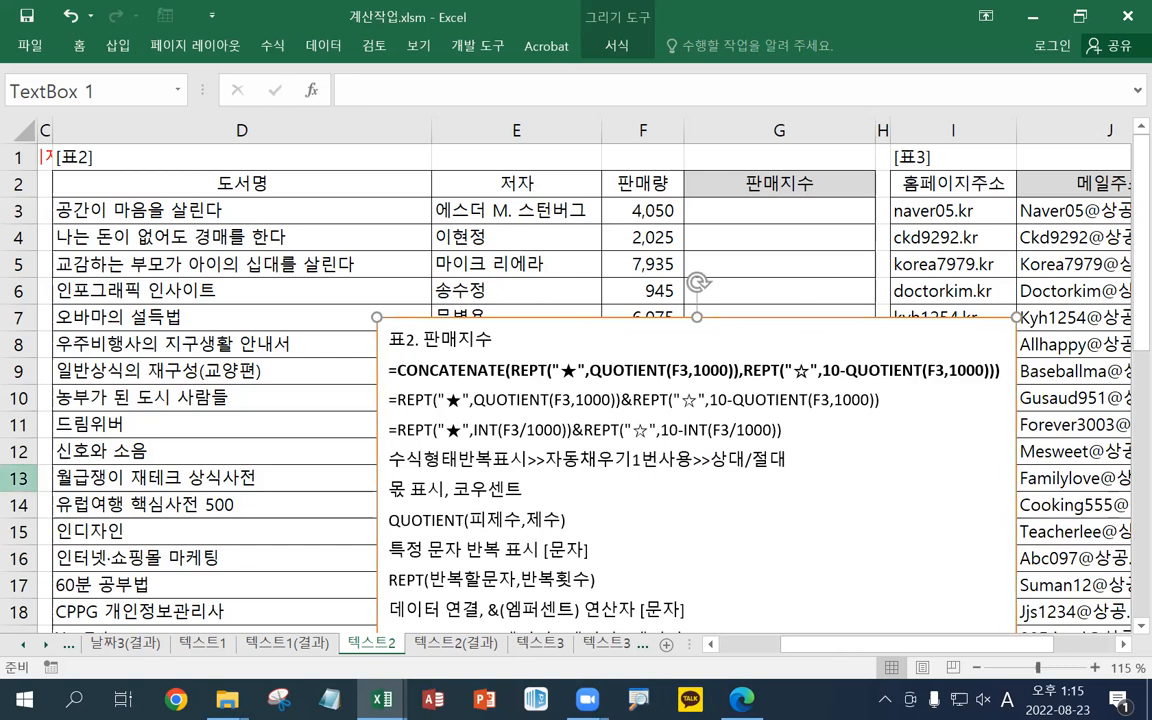
left_click(18, 477)
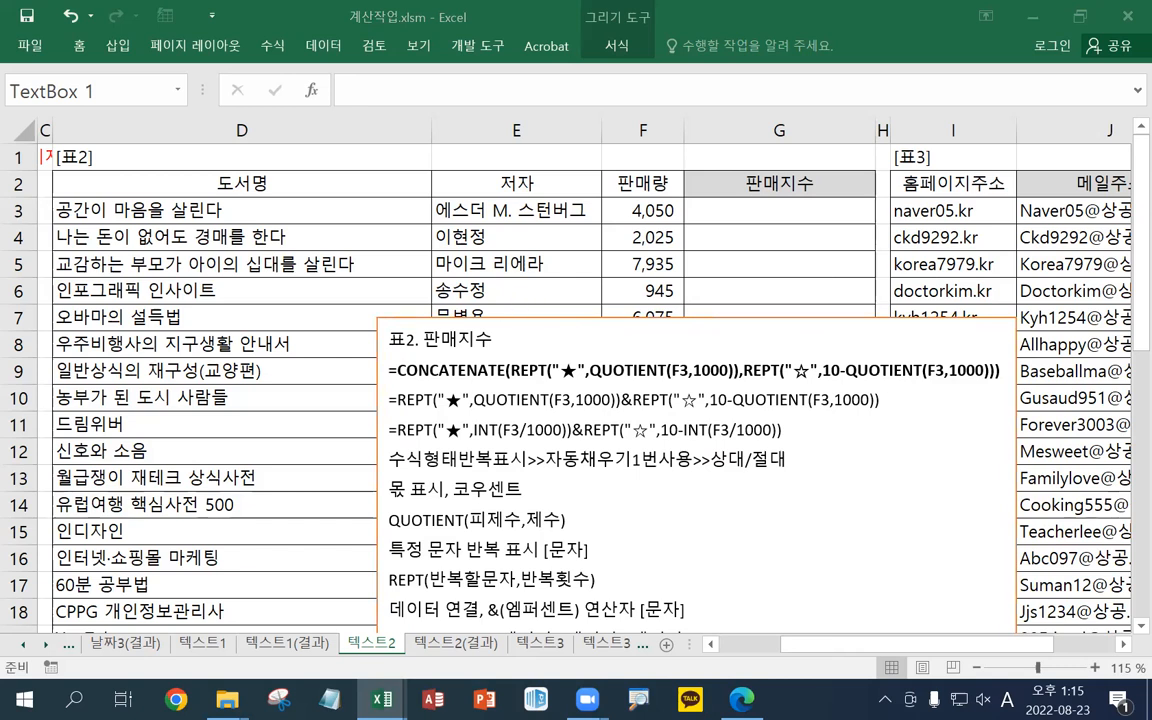
Look up the REPT syntax and examples on the 함수_텍스트 sheet of 엑셀2016기능정리_컴활1급.xlsm, then return to 계산작업.xlsm
key("alt+Tab")
scroll(434, 371, "up", 4)
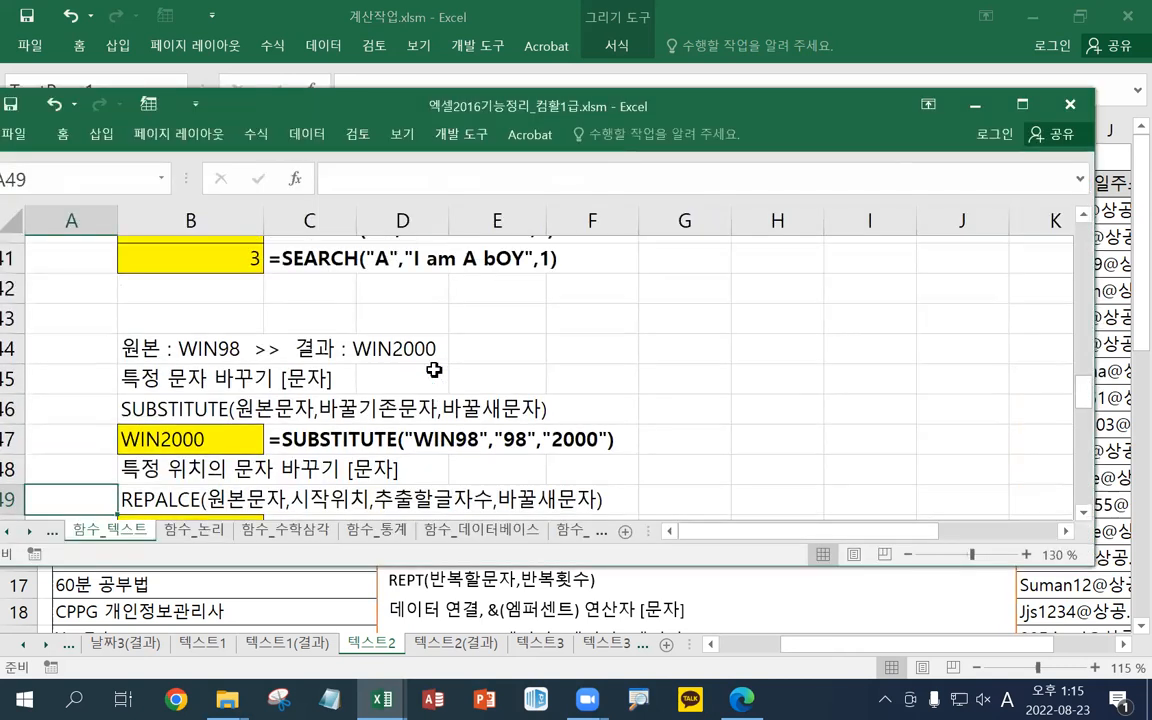
scroll(434, 370, "up", 10)
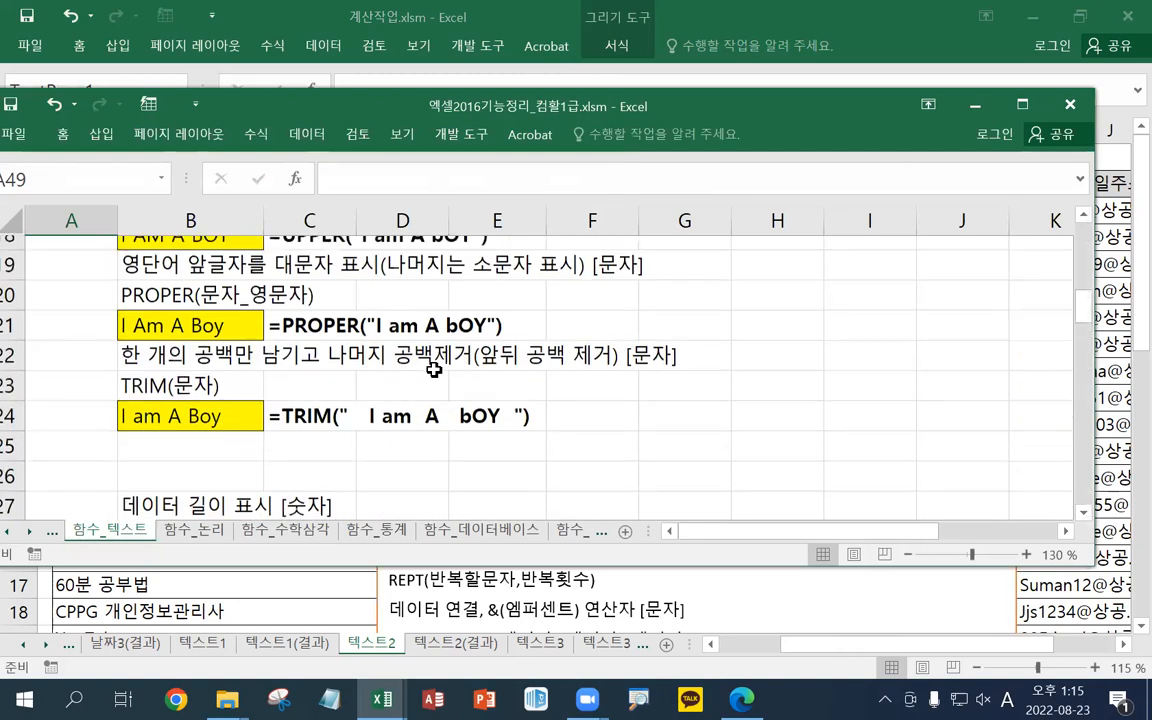
scroll(435, 369, "down", 18)
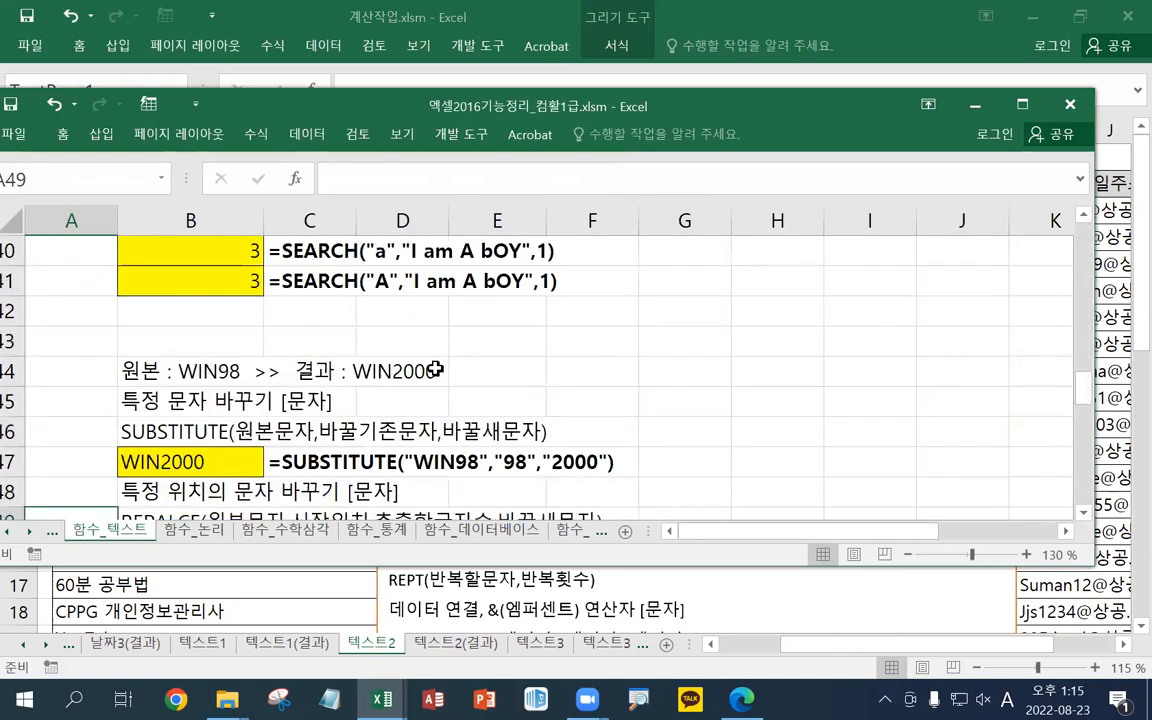
scroll(435, 369, "down", 1)
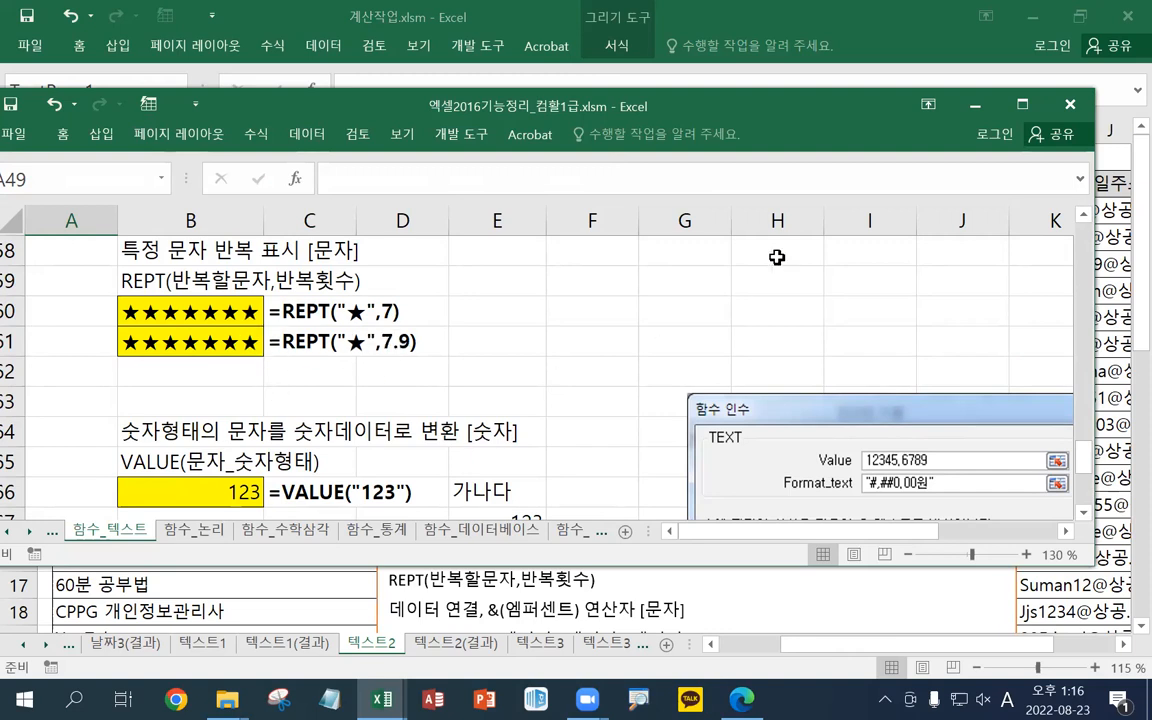
left_click(975, 104)
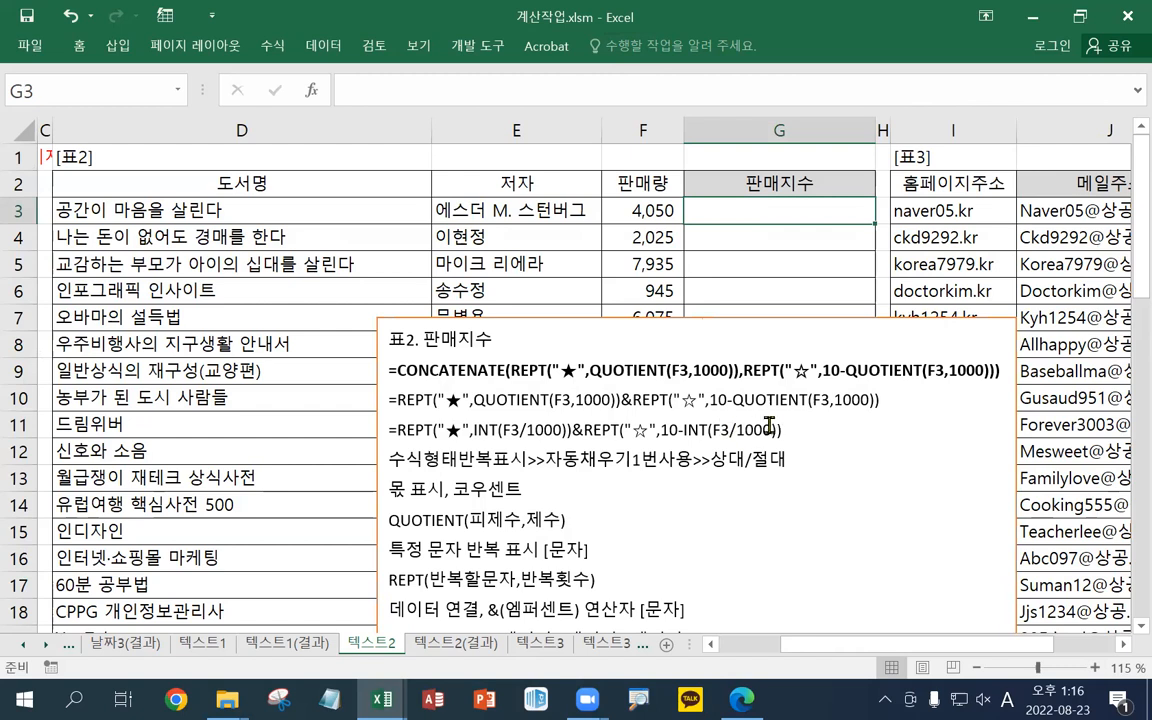
Enlarge the font of the three 판매지수 formulas in the notes box by three sizes and move the box under row 7 toward 도서명
left_click_drag(793, 428, 385, 373)
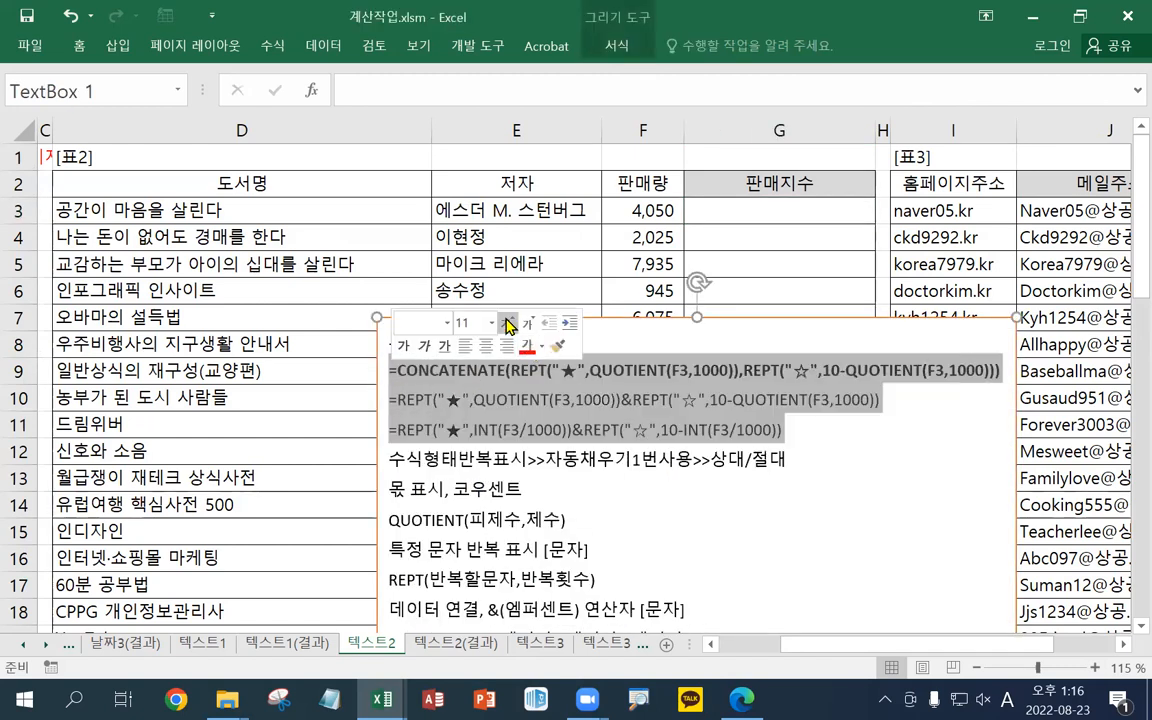
left_click(509, 325)
left_click(509, 325)
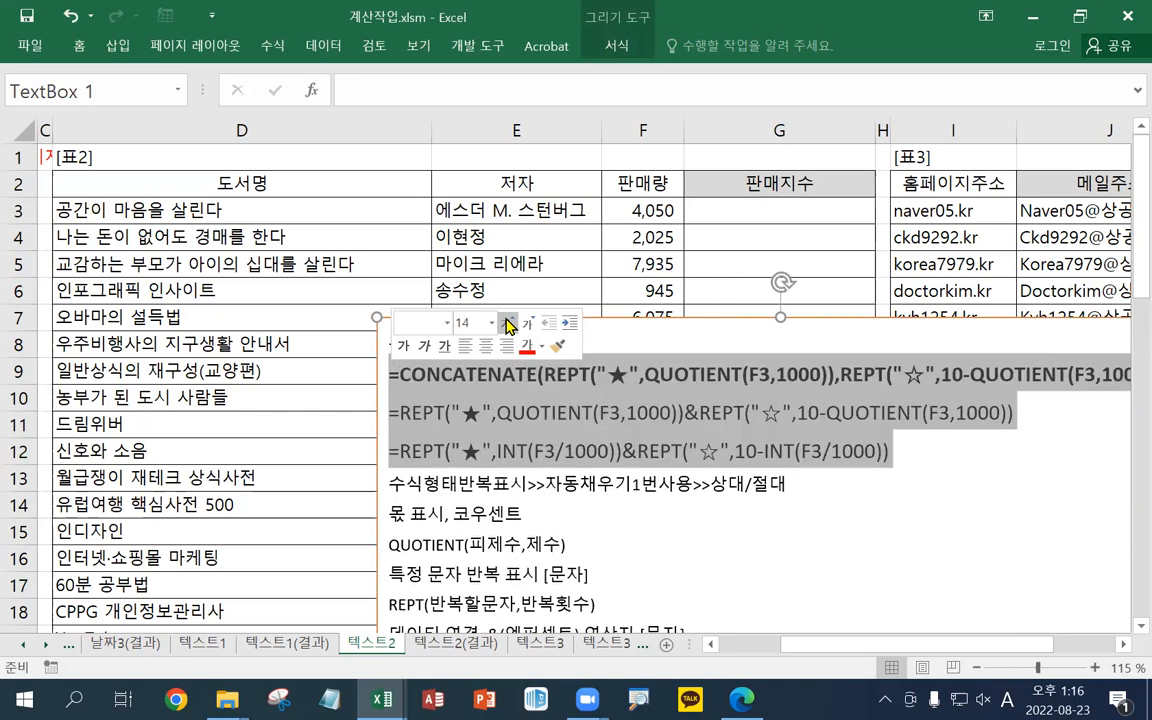
left_click(509, 325)
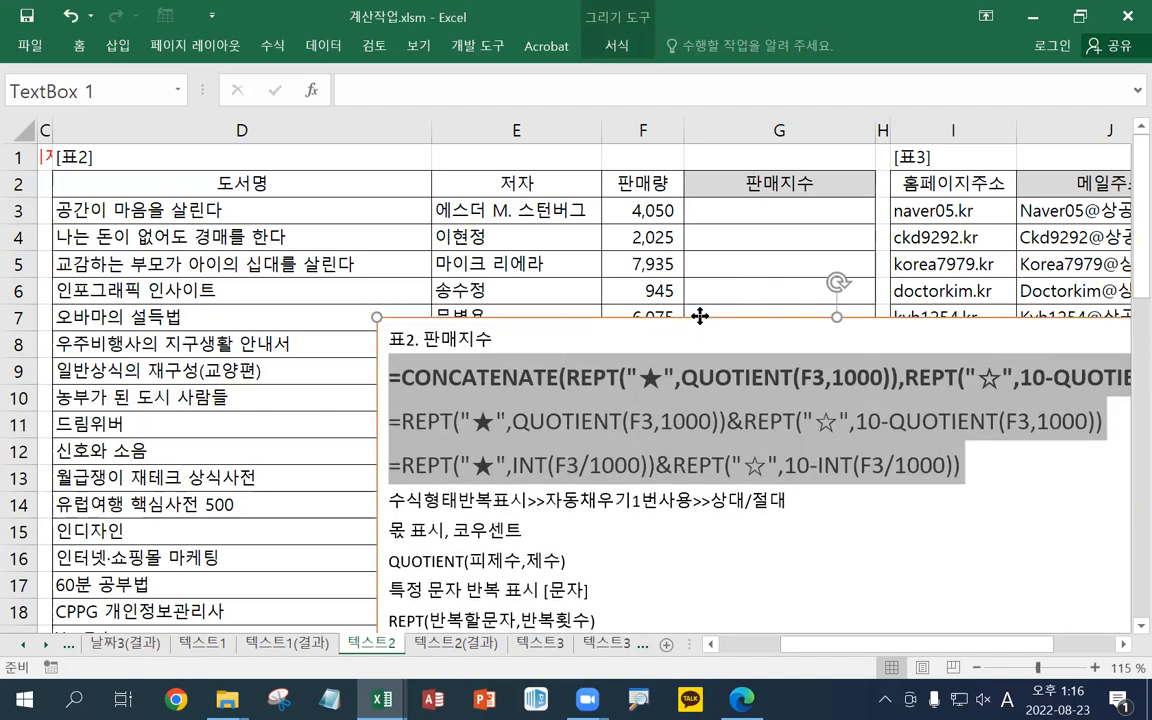
left_click_drag(413, 330, 125, 346)
left_click(727, 214)
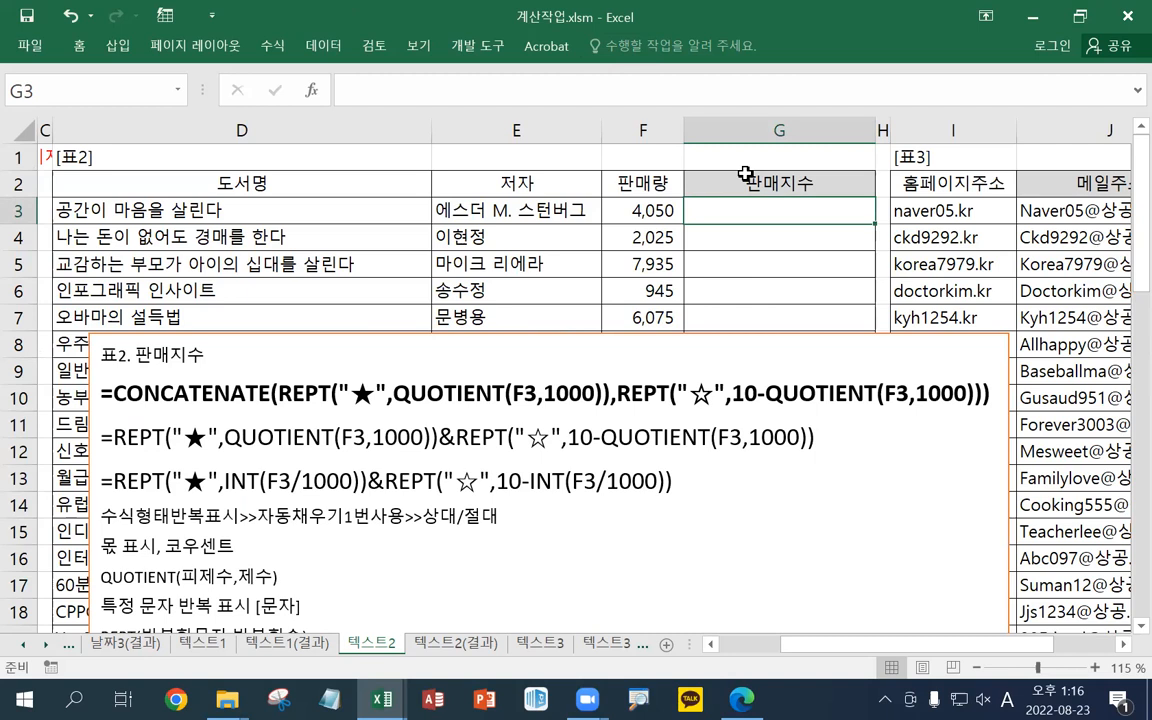
left_click(748, 236)
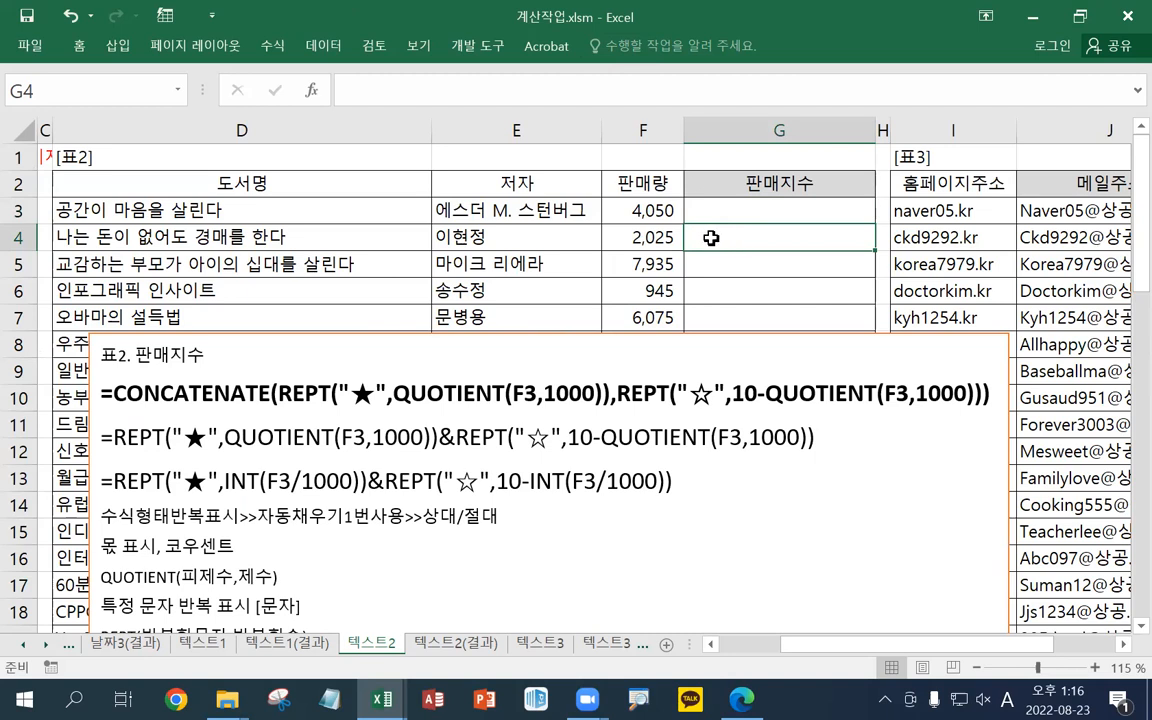
left_click(813, 207)
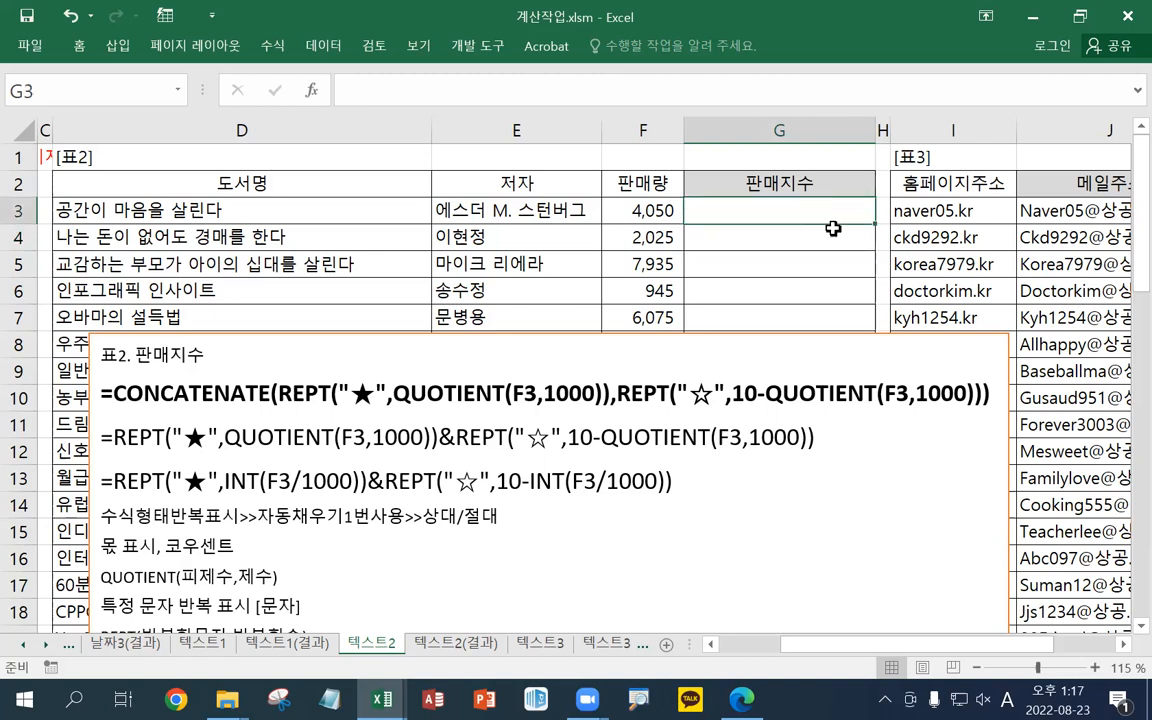
left_click(775, 264)
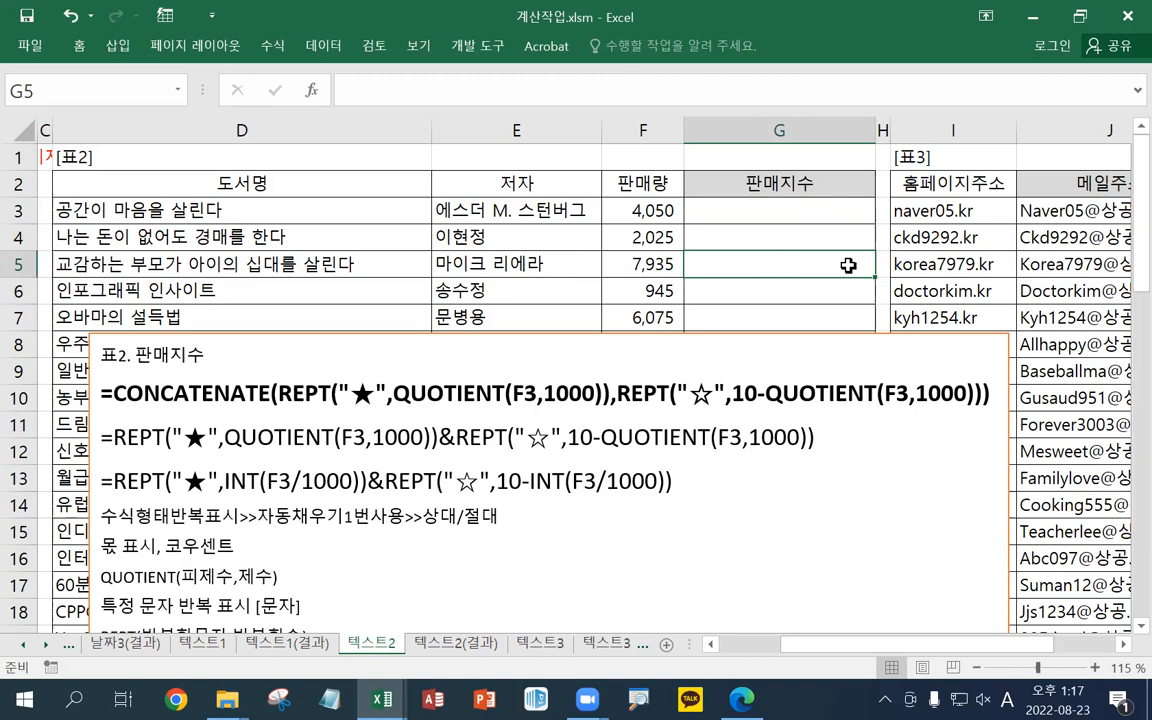
left_click(808, 216)
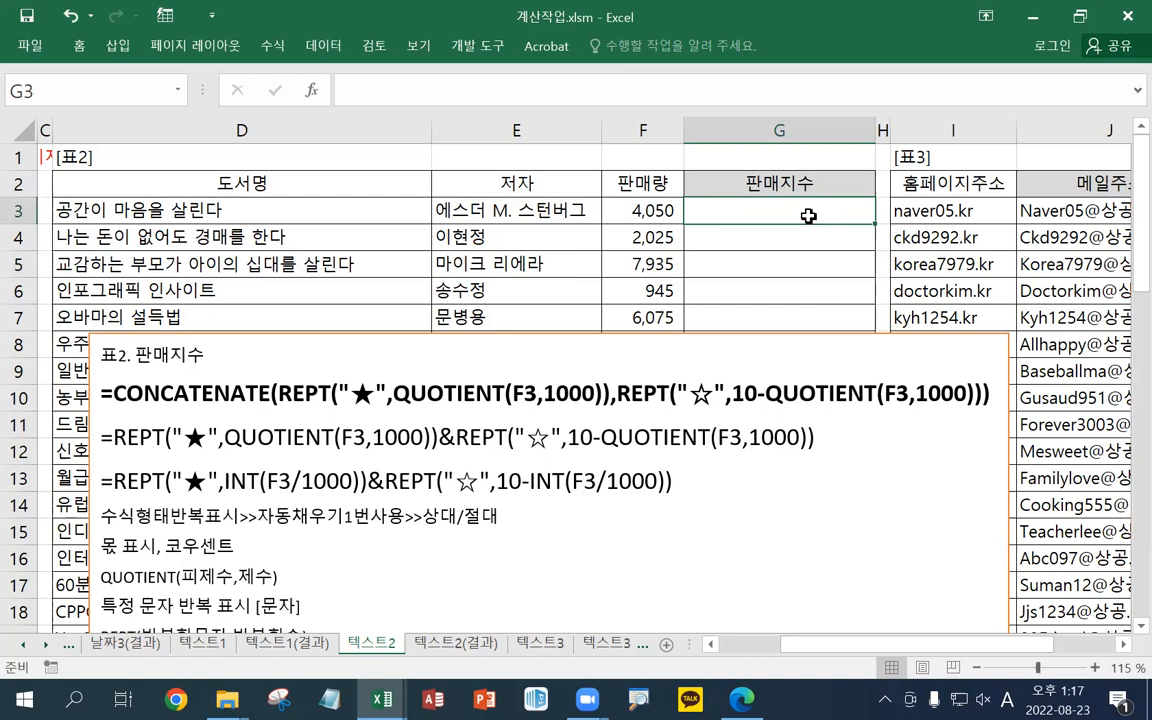
left_click(802, 236)
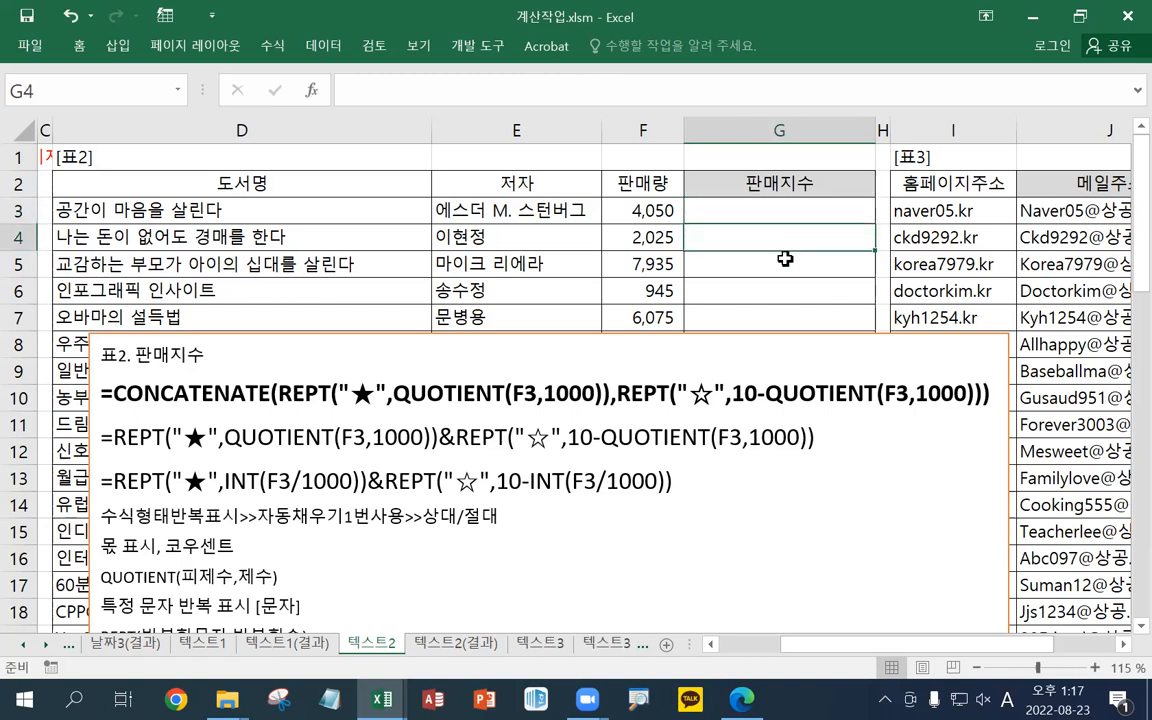
left_click(785, 259)
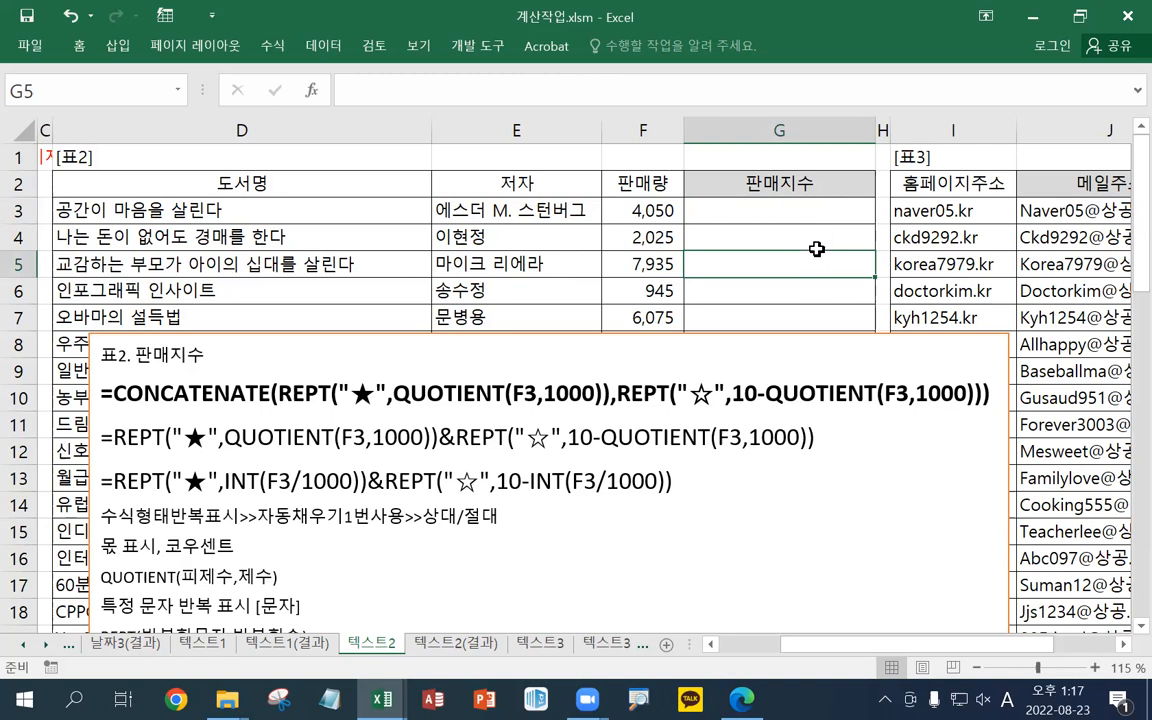
Start the first 판매지수 formula in G3 with the REPT function
left_click(783, 212)
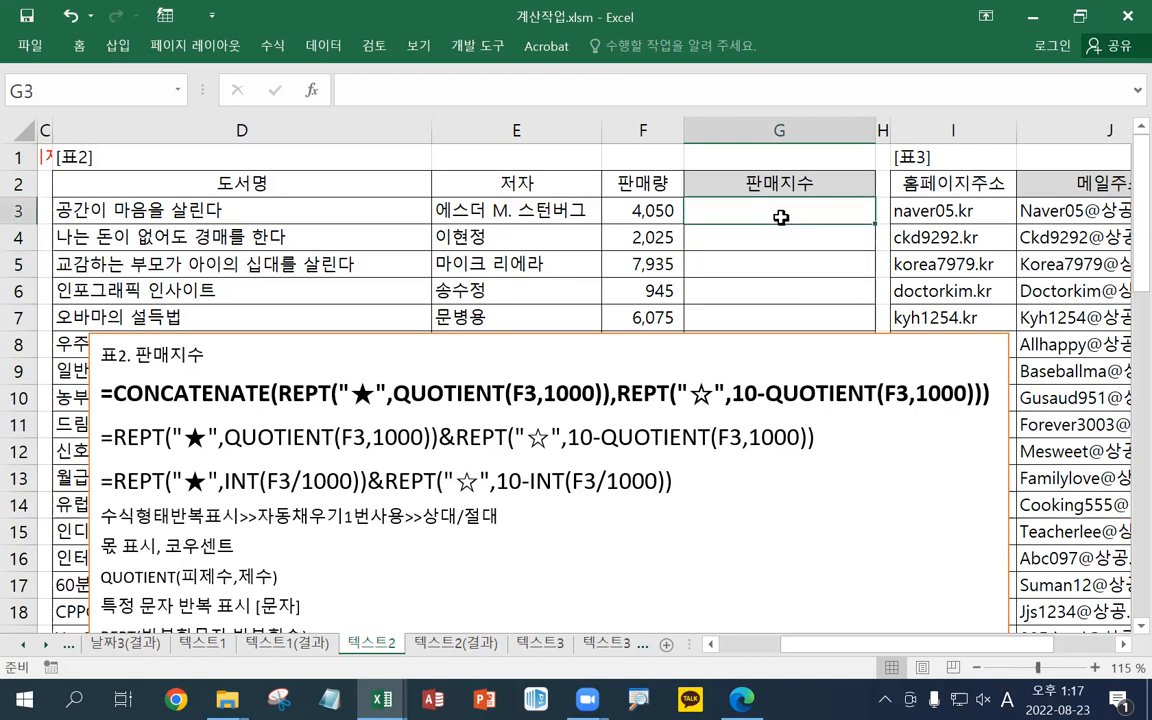
type("=")
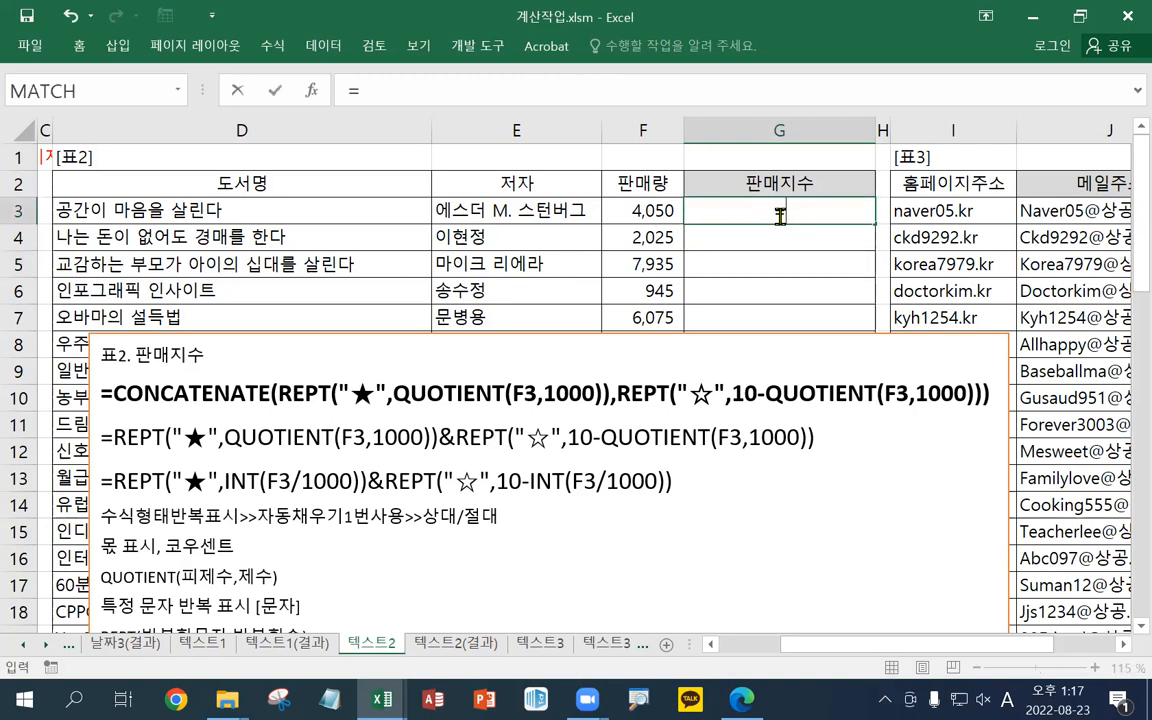
left_click(643, 211)
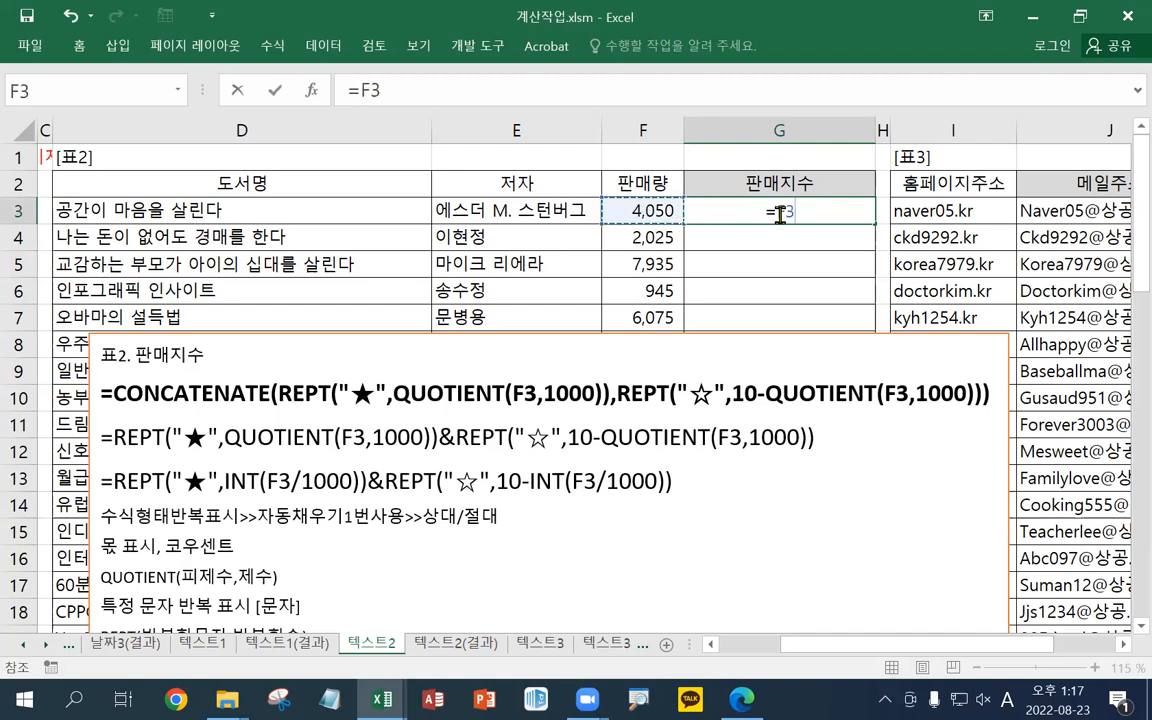
key("BackSpace")
key("BackSpace")
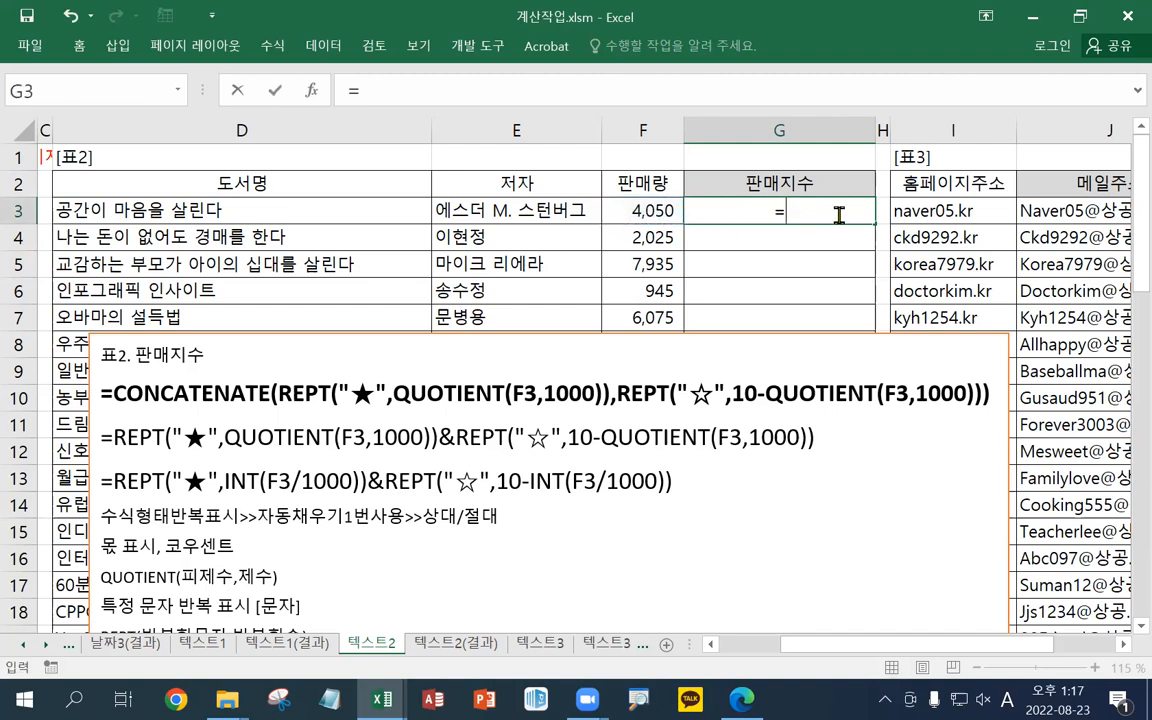
type("RPET")
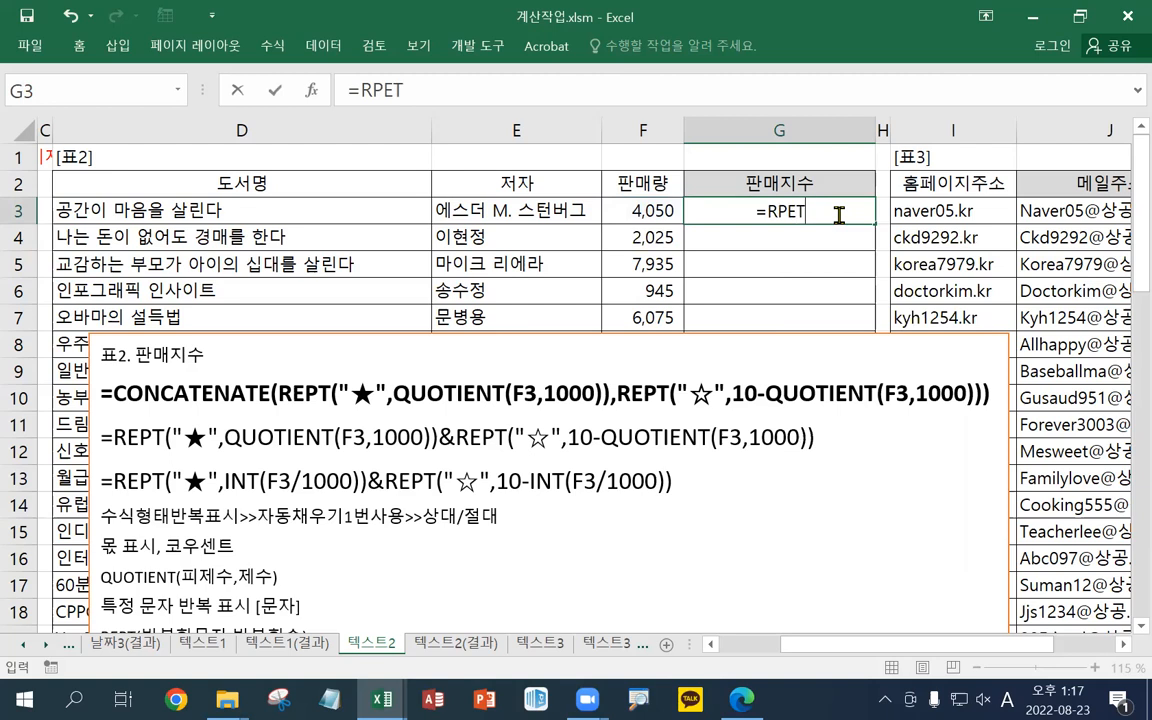
key("BackSpace")
key("BackSpace")
type("PT")
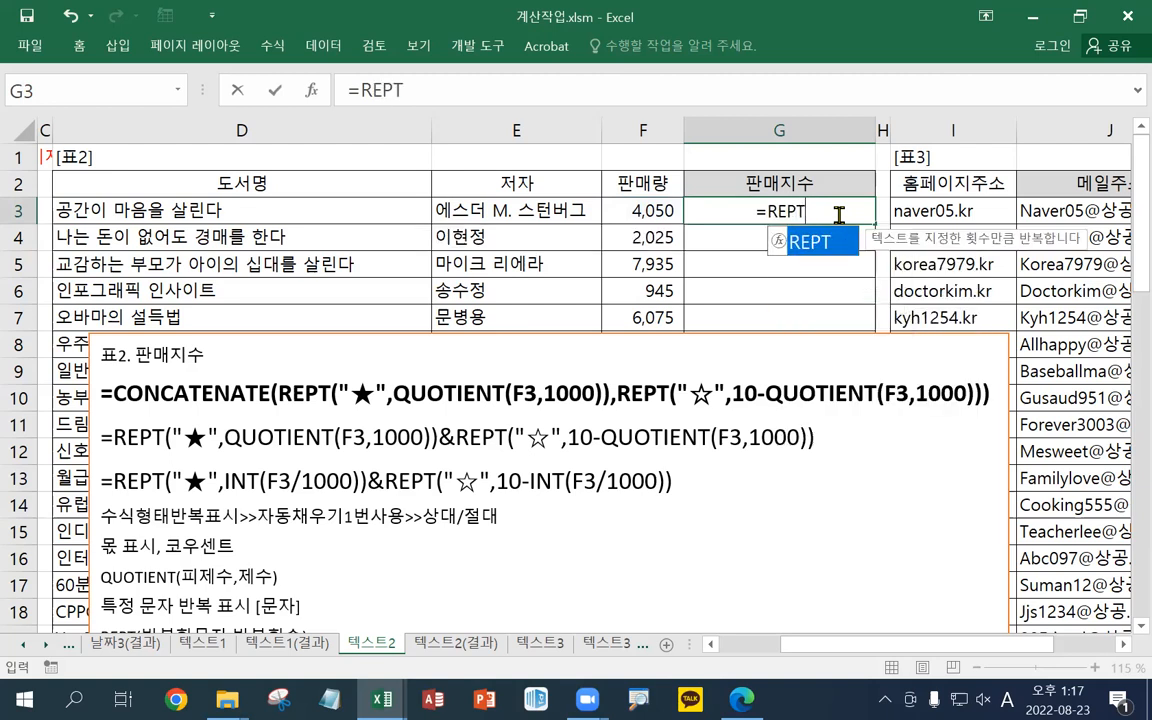
Give the REPT function in G3 the special character "★" as the text to repeat, followed by a comma
type("(\"")
key("Hangul")
type("ㅁ")
key("Hangul_Hanja")
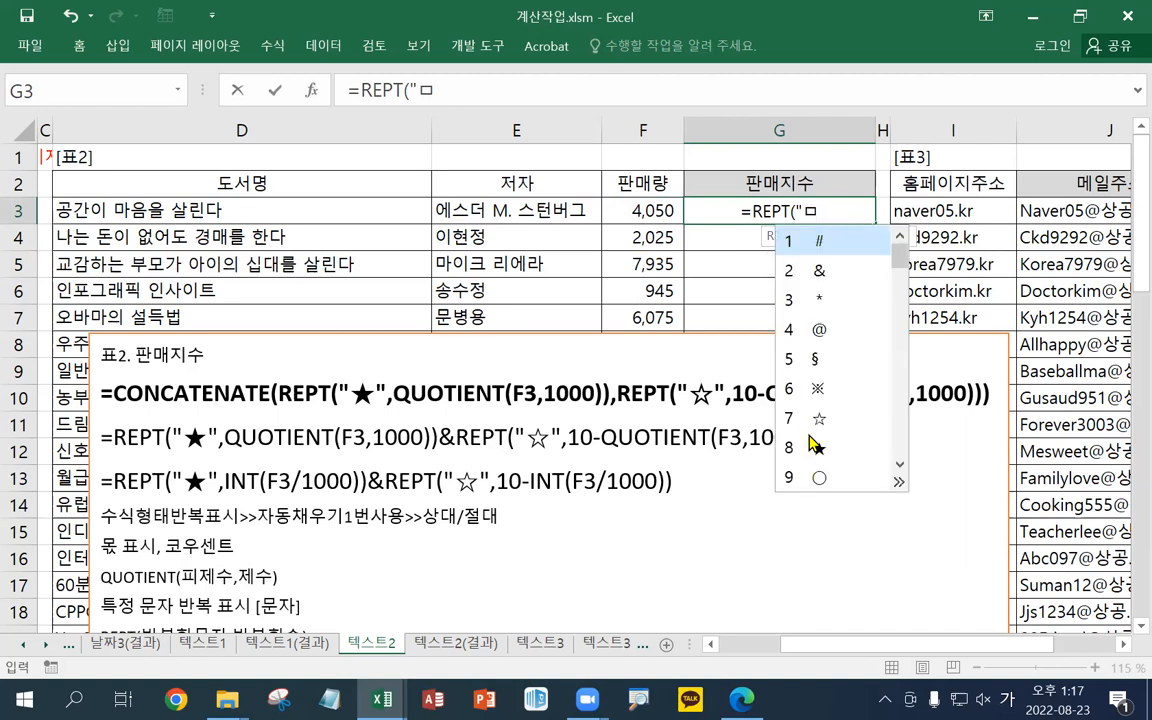
left_click(812, 450)
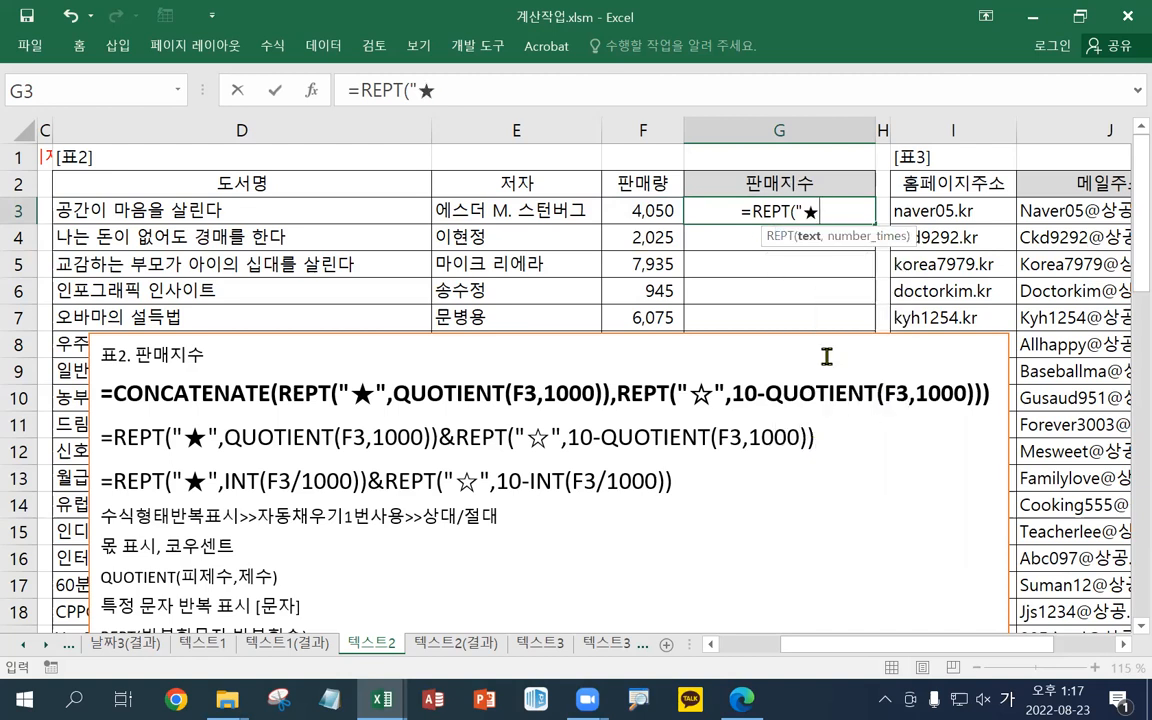
type("\"")
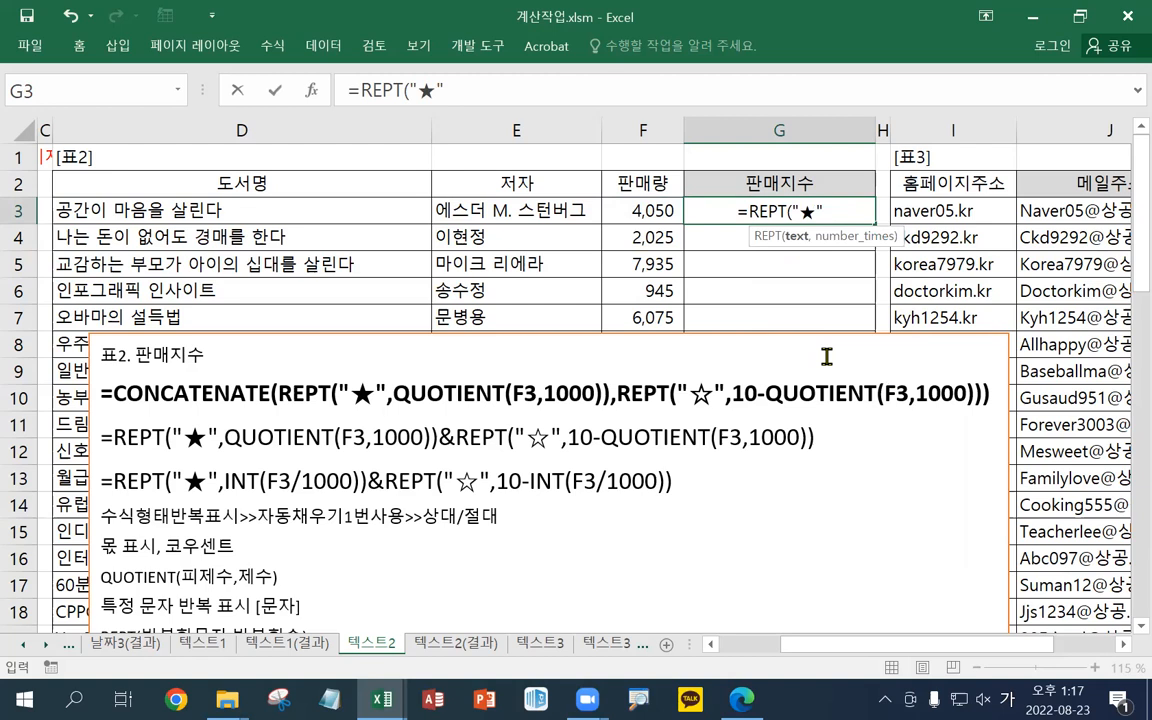
type(",")
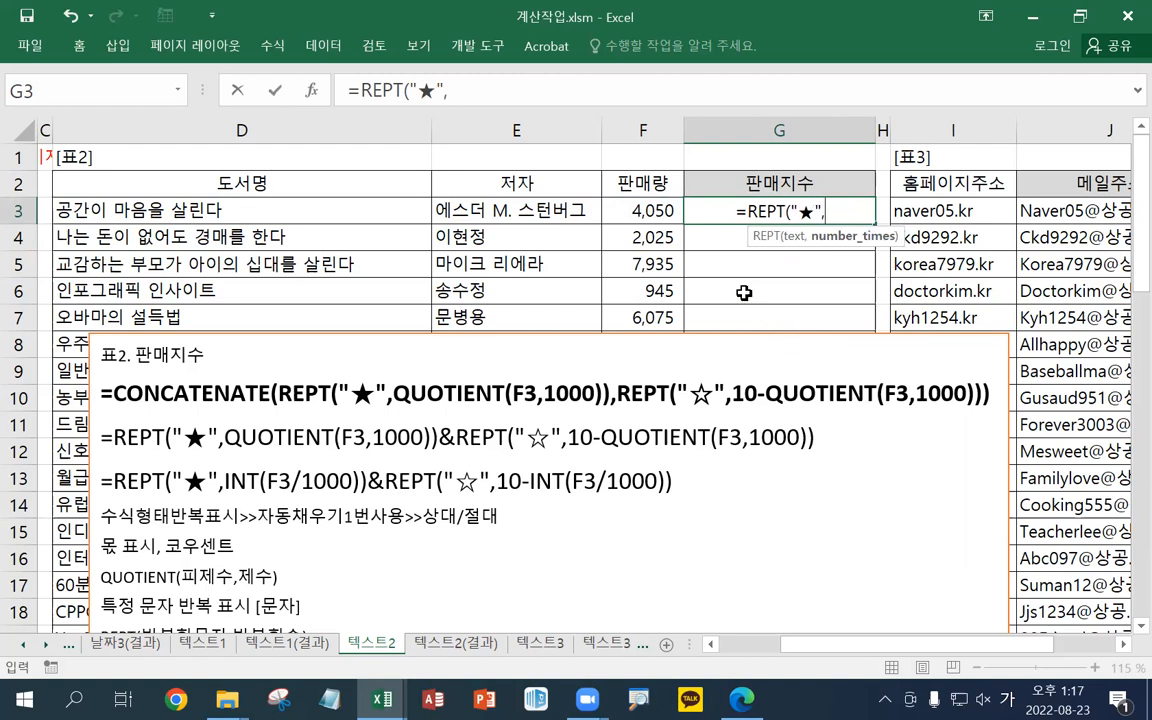
Try INT(F3/1000) as the repeat count of the REPT function in G3
left_click(606, 205)
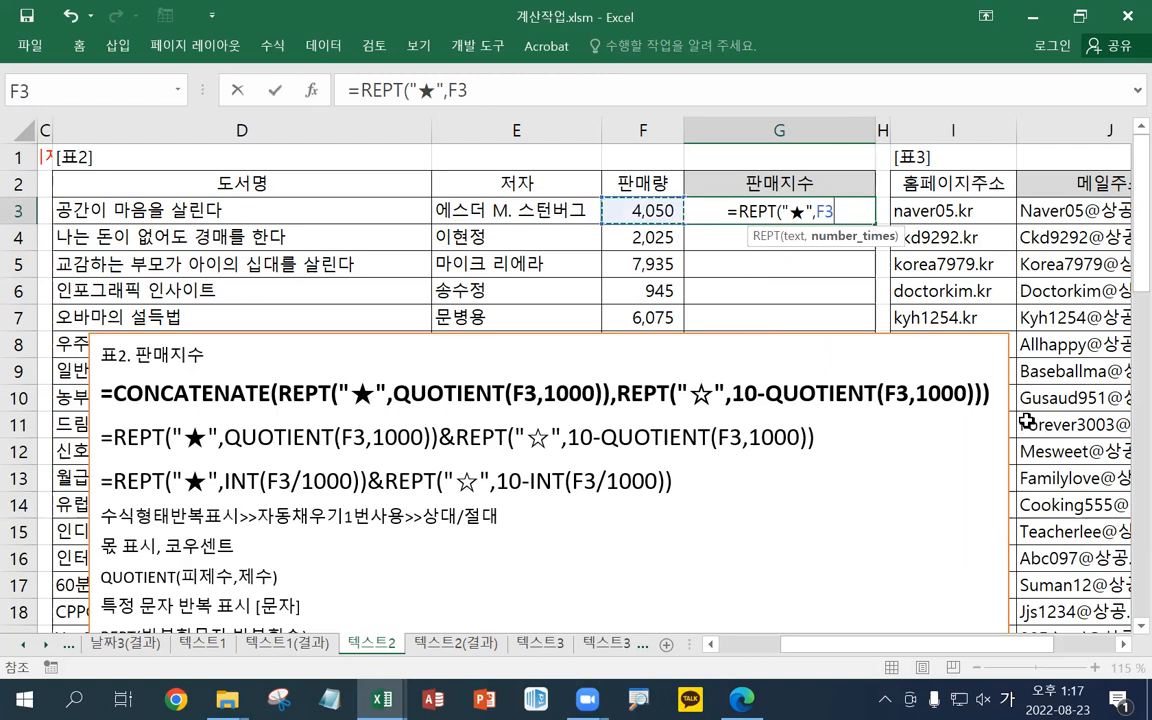
type("/1000")
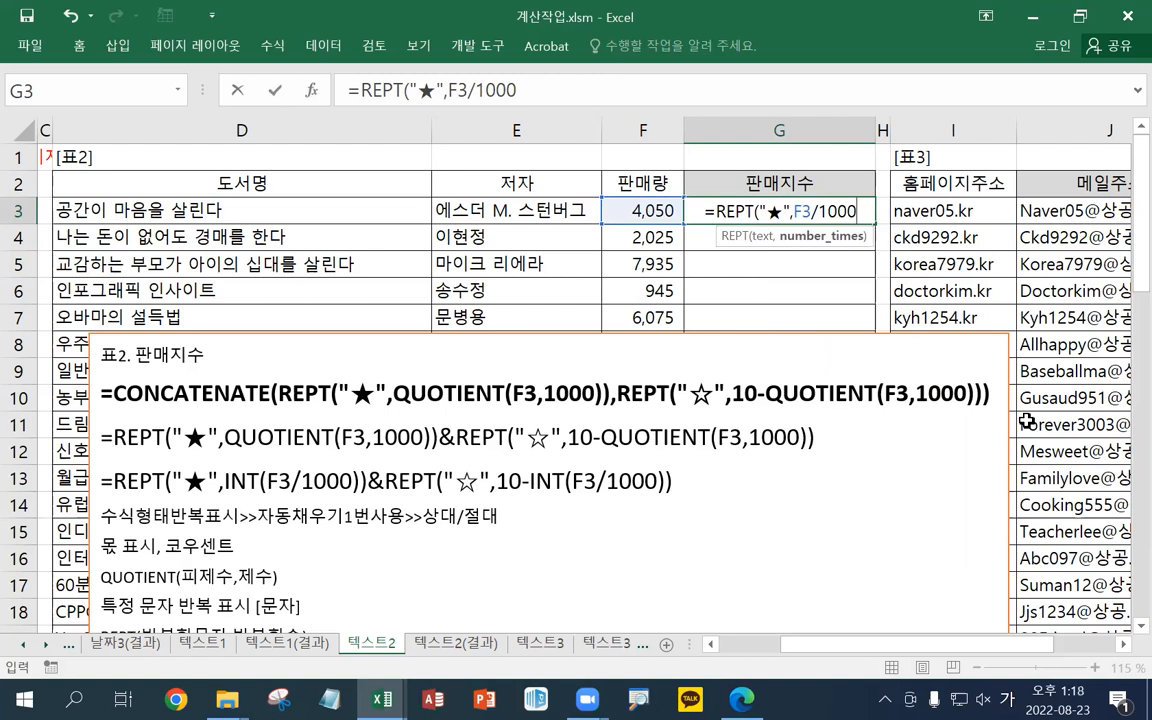
left_click(799, 211)
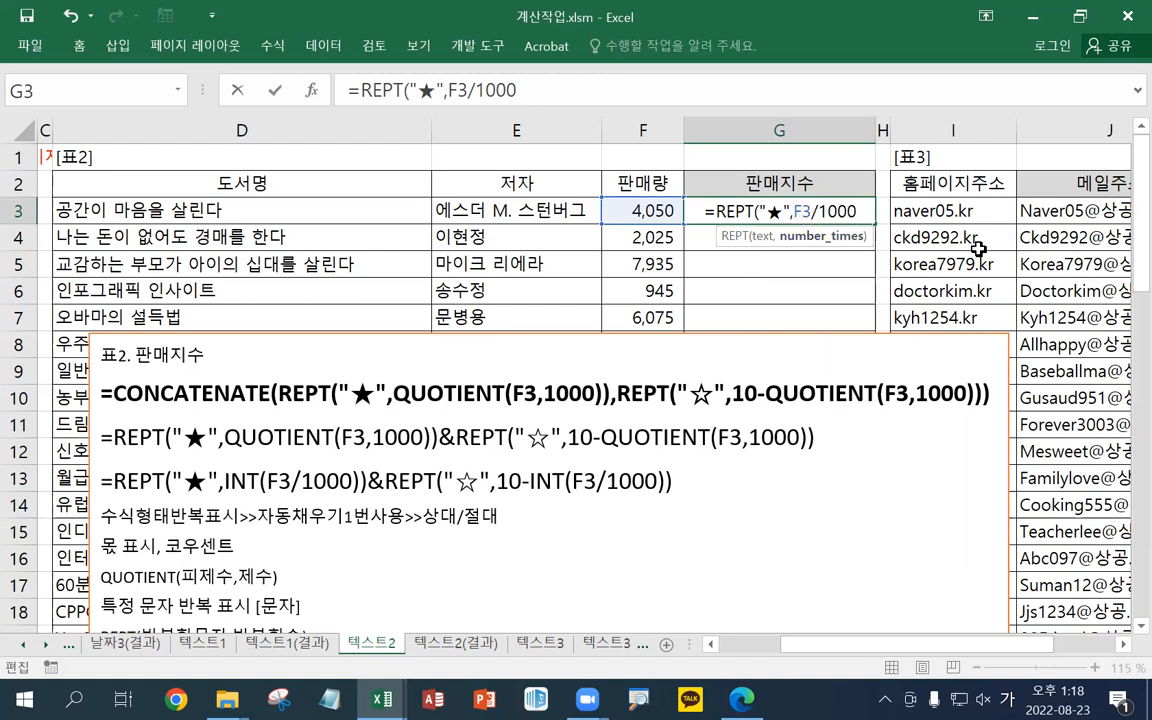
type("ㅑㅜㅅ")
key("BackSpace")
key("BackSpace")
key("BackSpace")
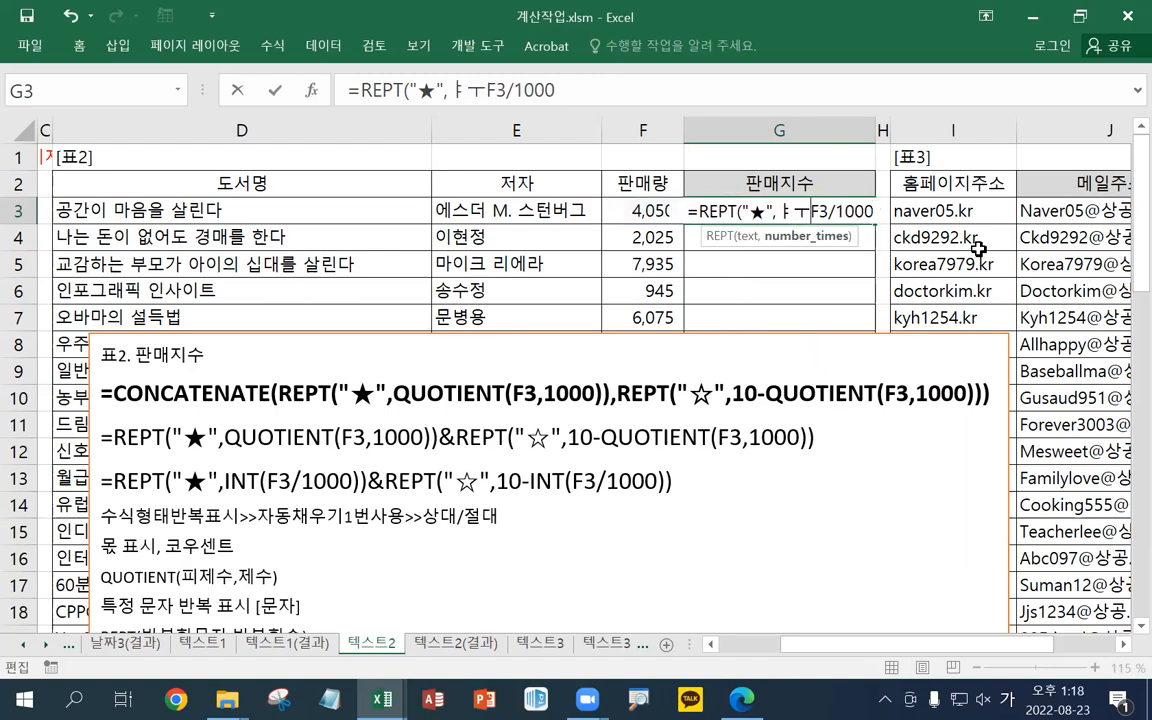
key("Hangul")
type("INT")
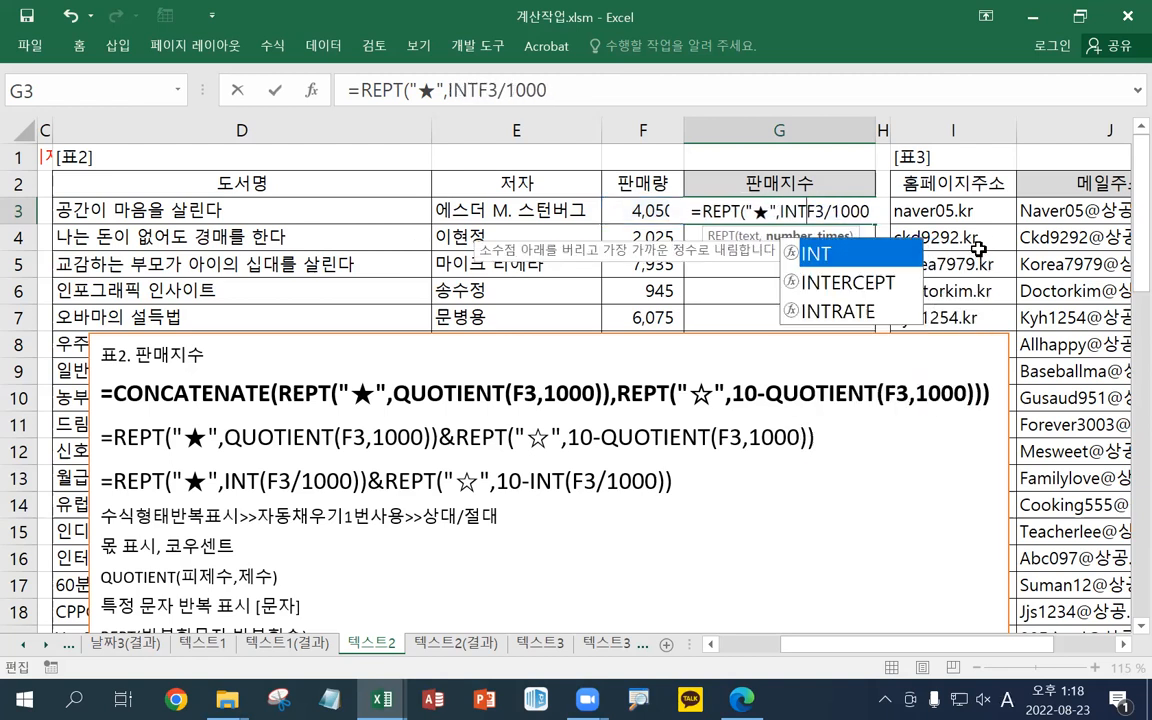
type("(")
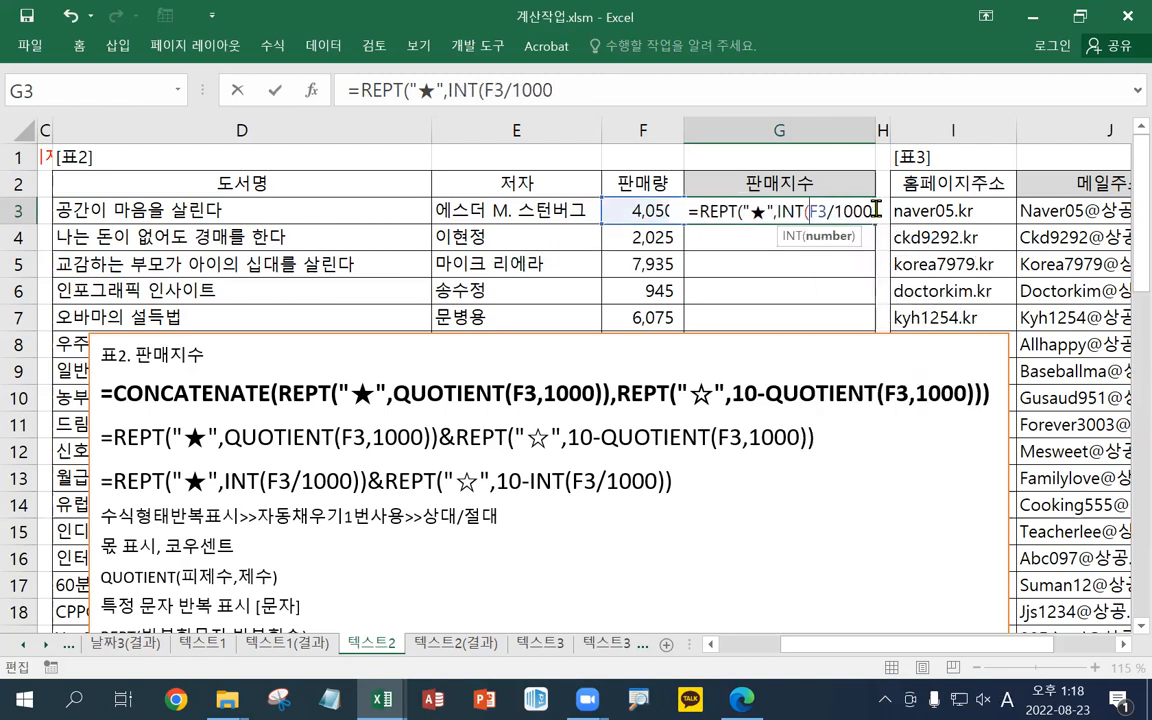
type(")")
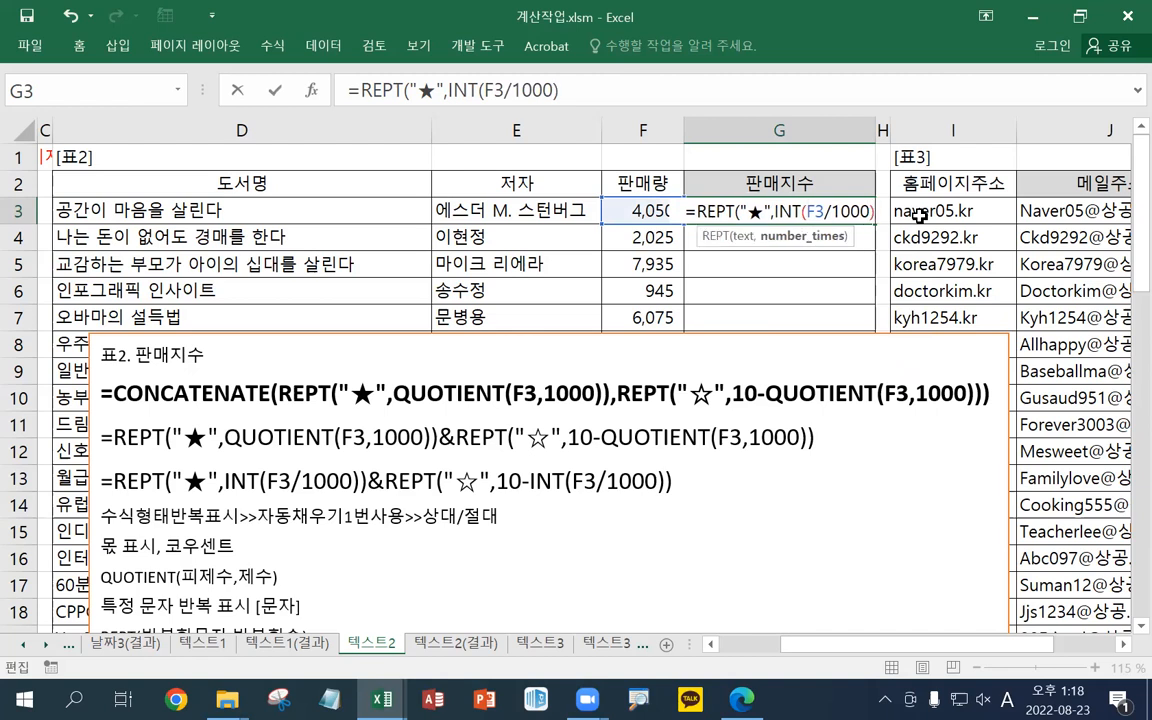
Delete INT(F3/1000) from the repeat count of the REPT function in G3
key("BackSpace")
key("BackSpace")
key("BackSpace")
key("BackSpace")
key("BackSpace")
key("BackSpace")
key("BackSpace")
key("BackSpace")
key("BackSpace")
key("BackSpace")
key("BackSpace")
key("BackSpace")
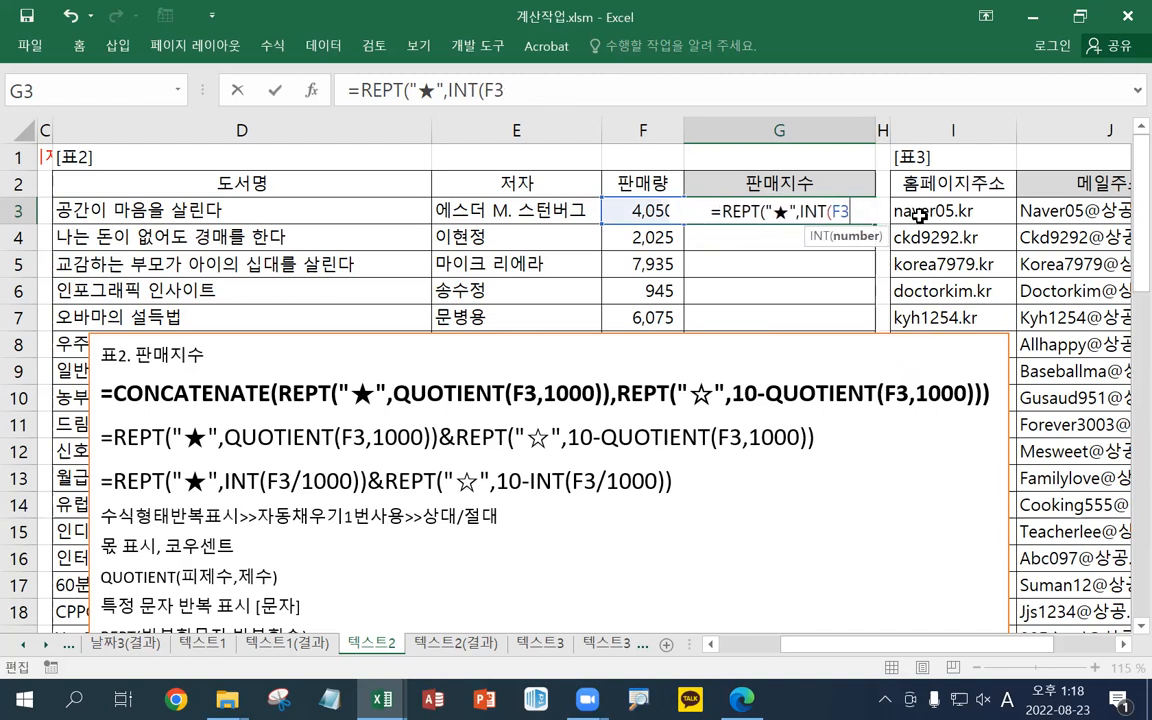
Use the quotient of F3 and 1000 as the REPT repeat count in G3, close both parentheses and enter the formula
type("Q")
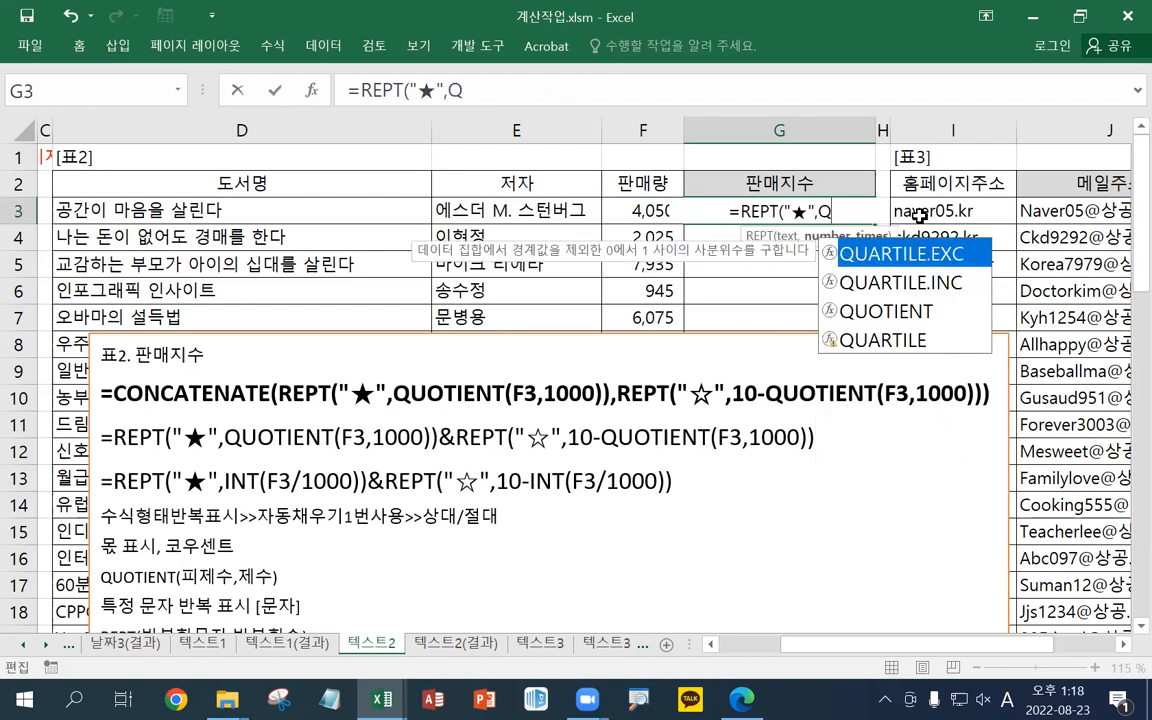
type("UOT")
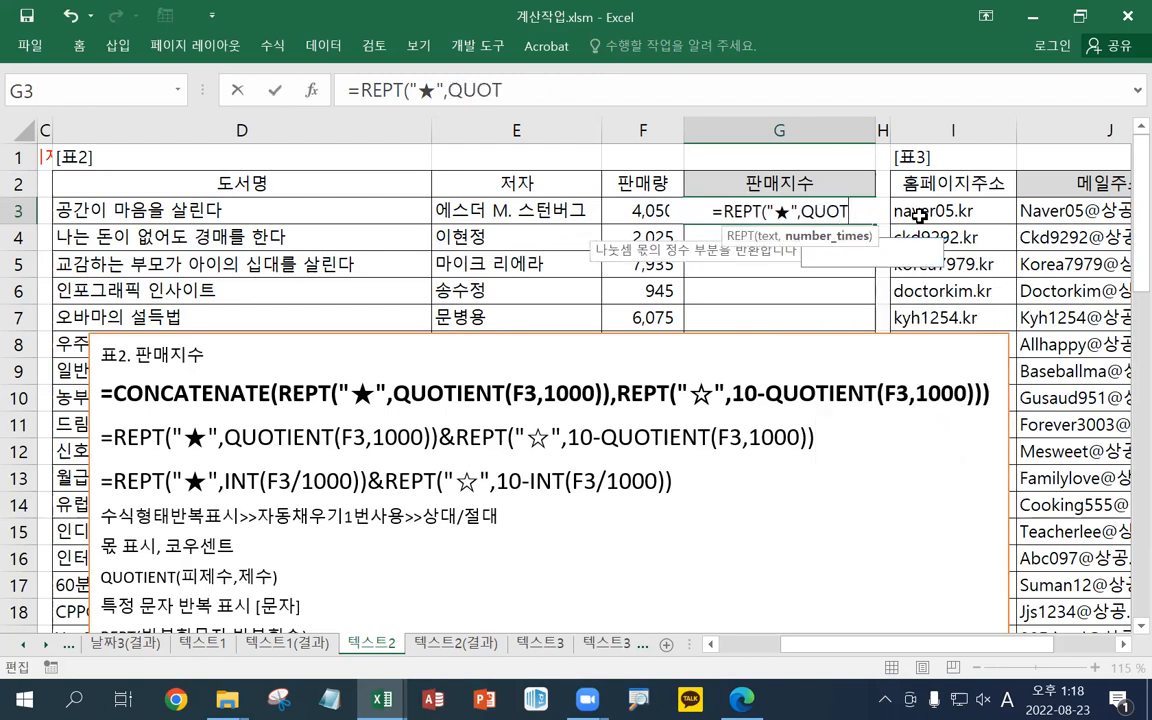
type("INET(")
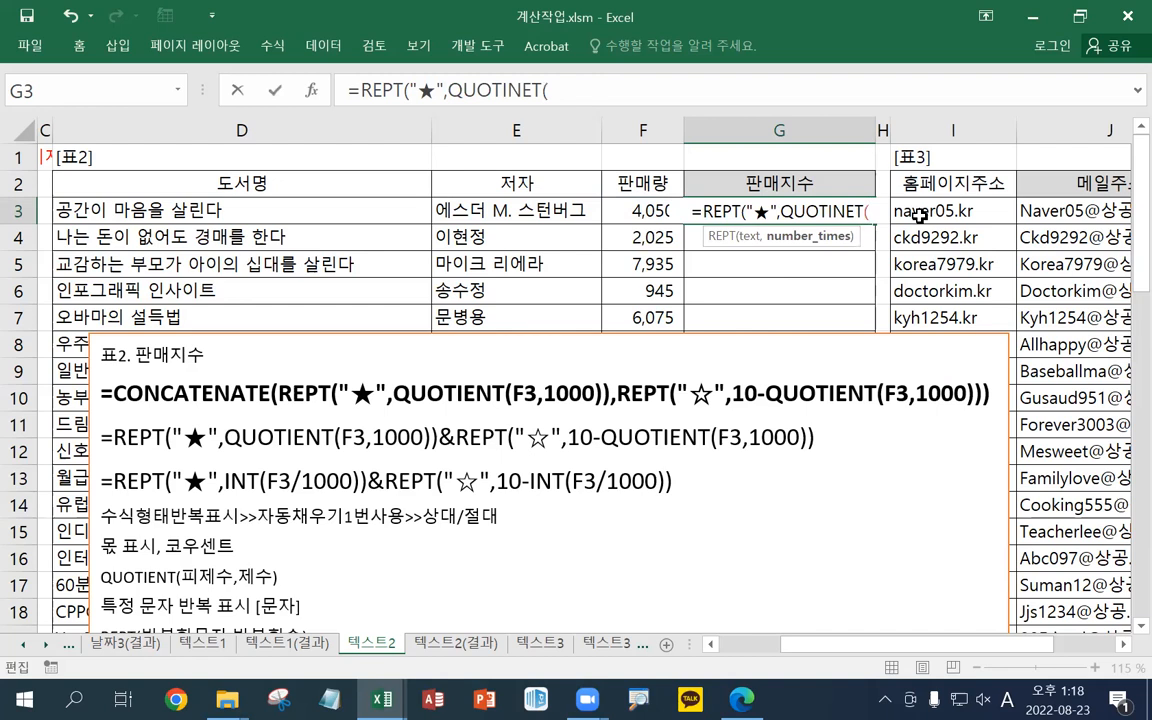
left_click(638, 212)
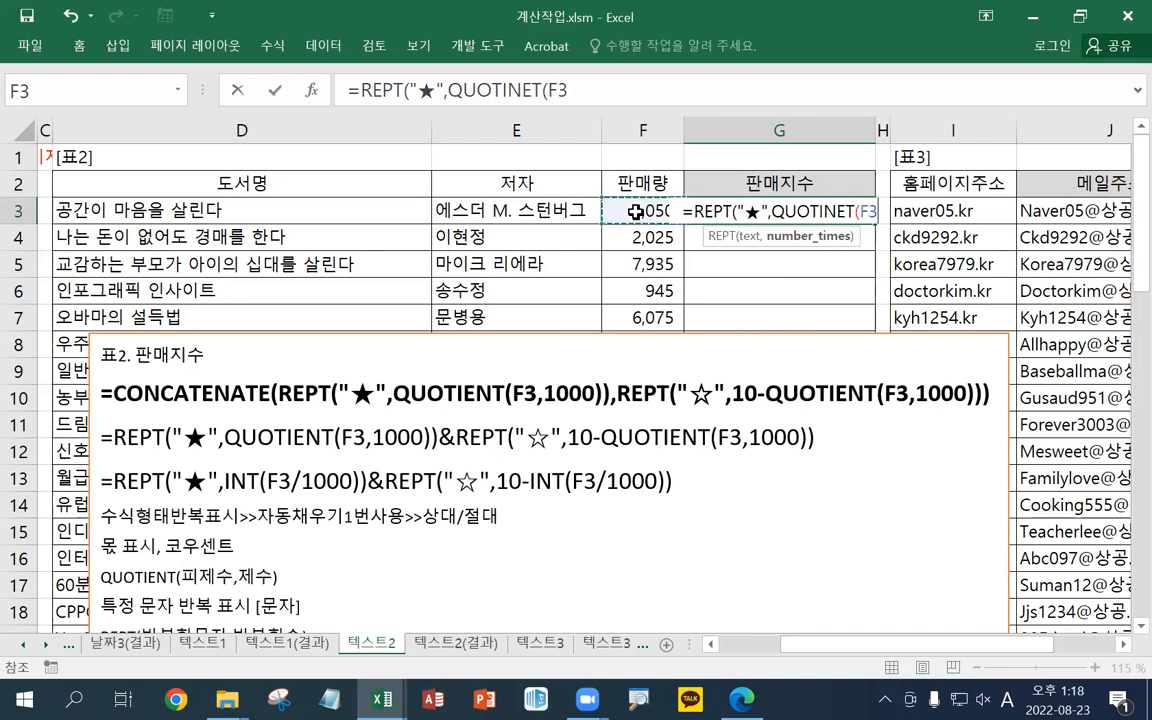
type(",")
type("100")
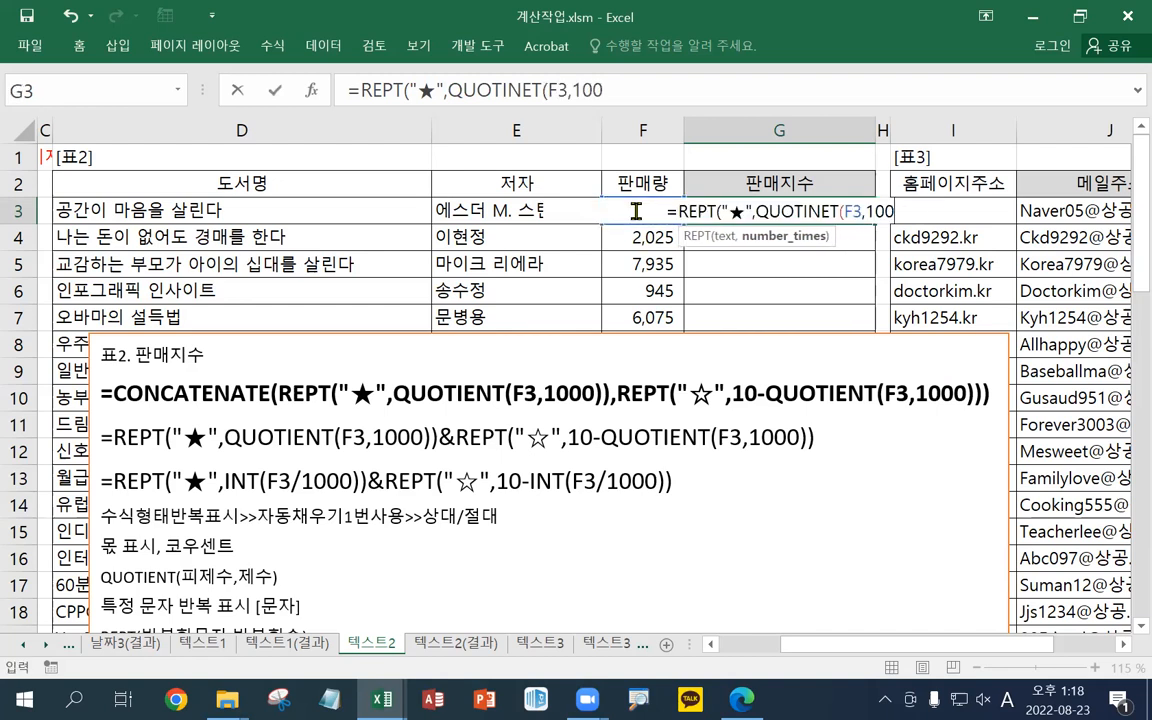
type("0)")
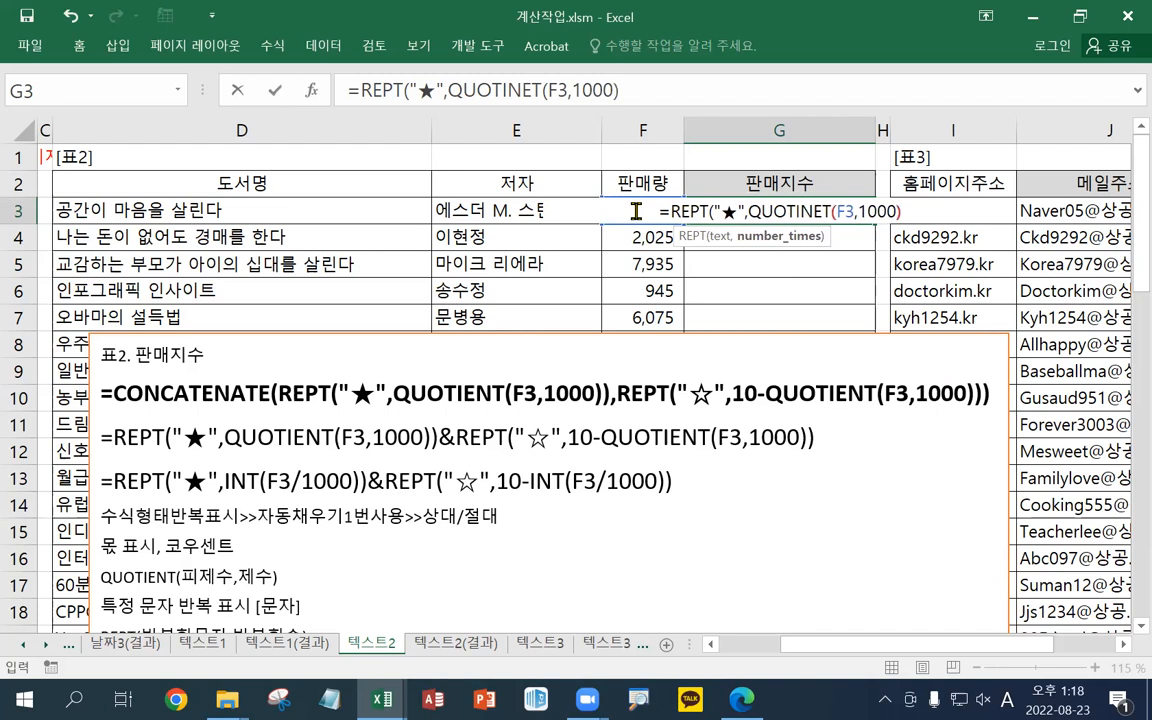
type(")")
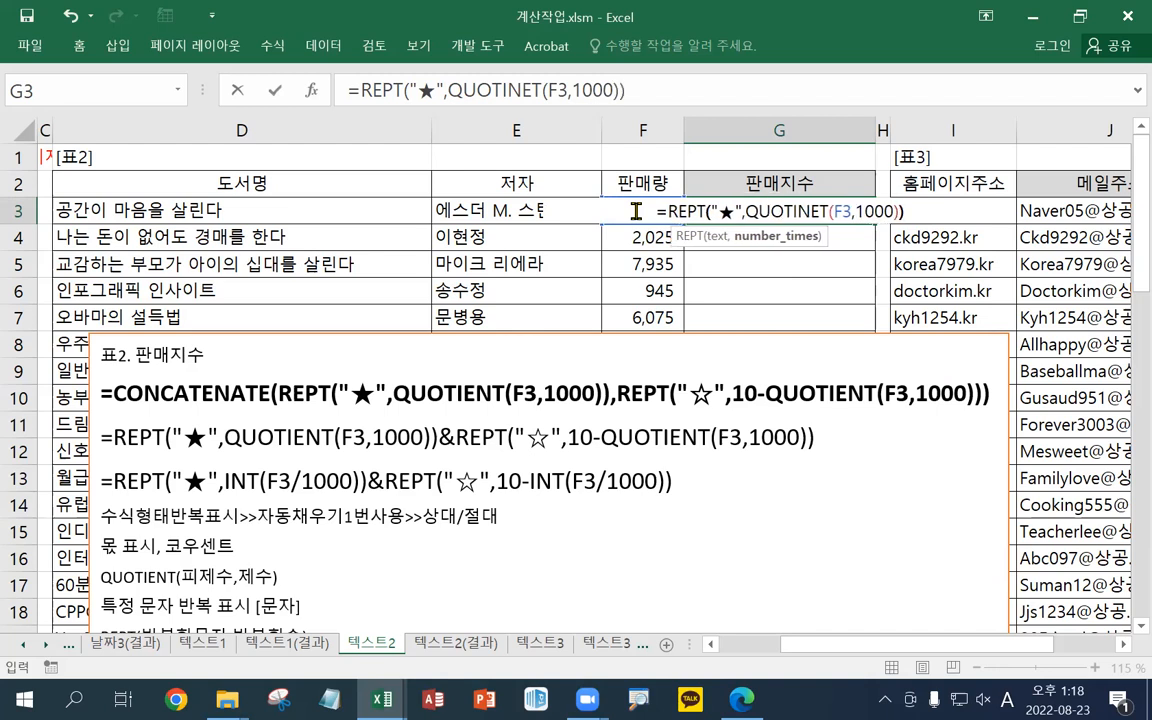
key("ctrl+Return")
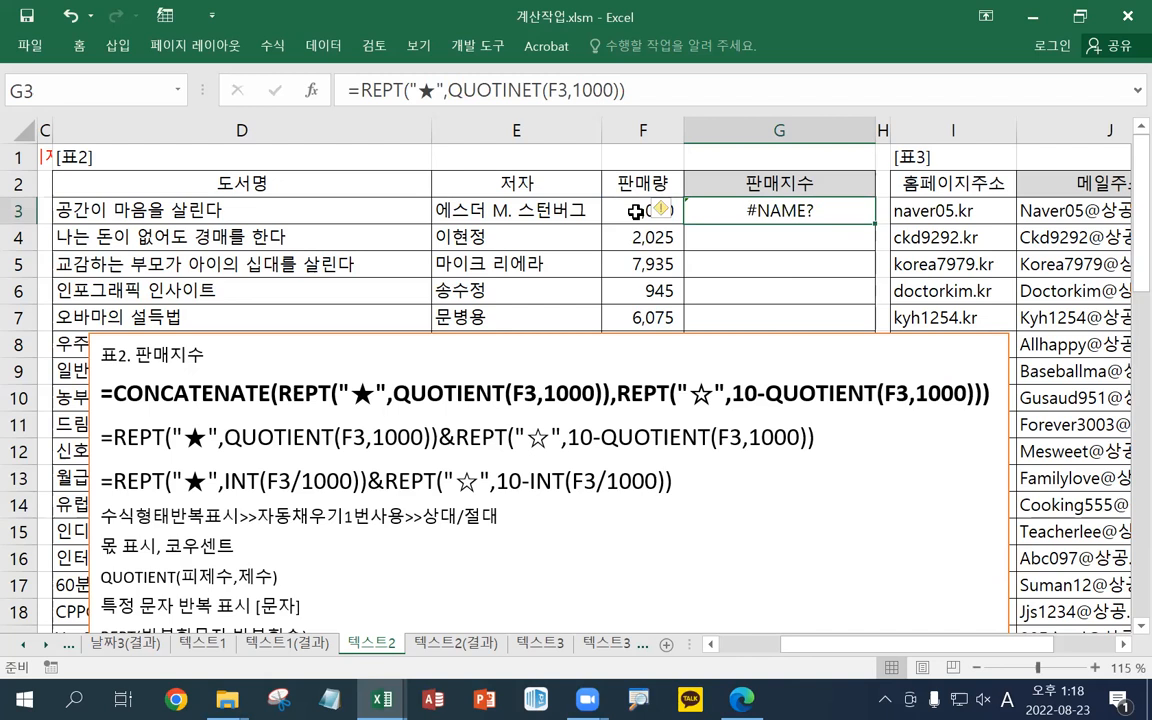
Correct the misspelled function name in the G3 formula to QUOTIENT and enter it again
left_click(443, 90)
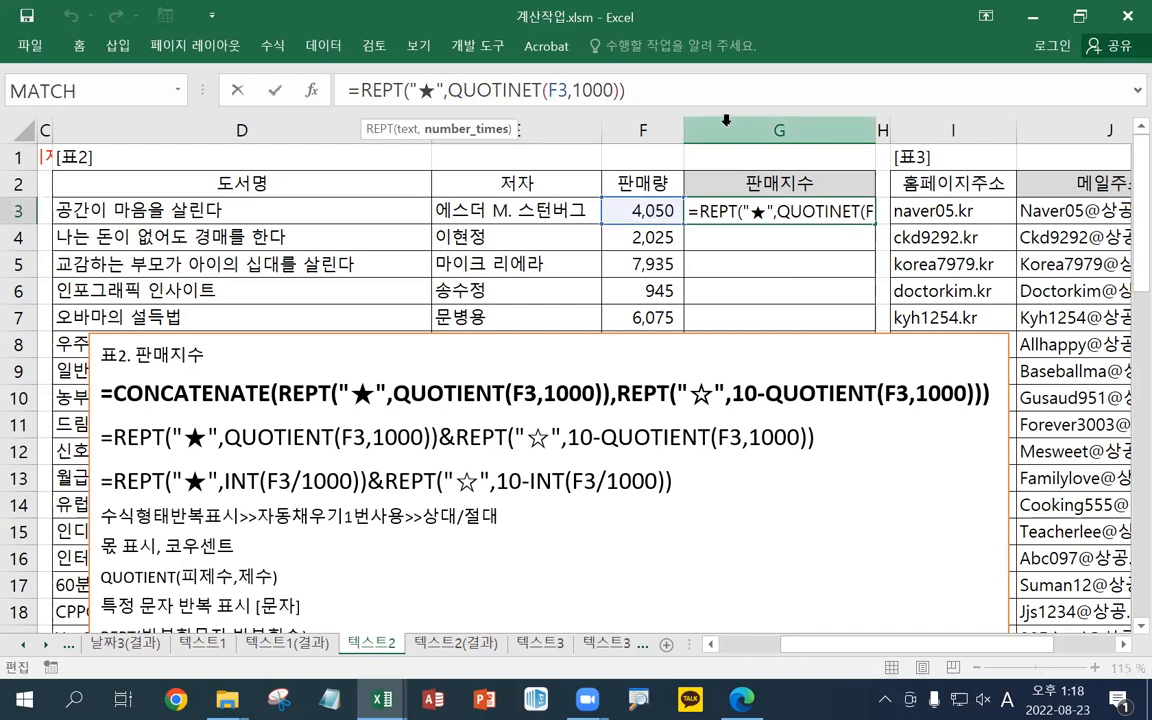
key("Right")
key("Delete")
key("Delete")
key("Delete")
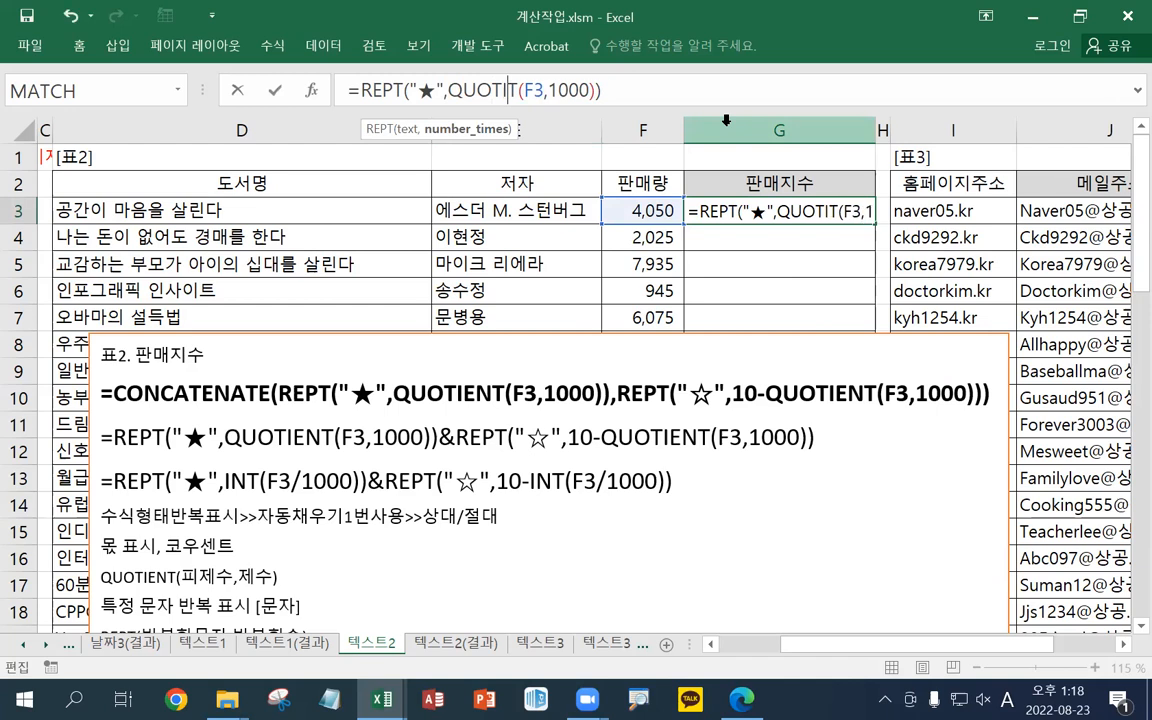
type("IEN")
key("Return")
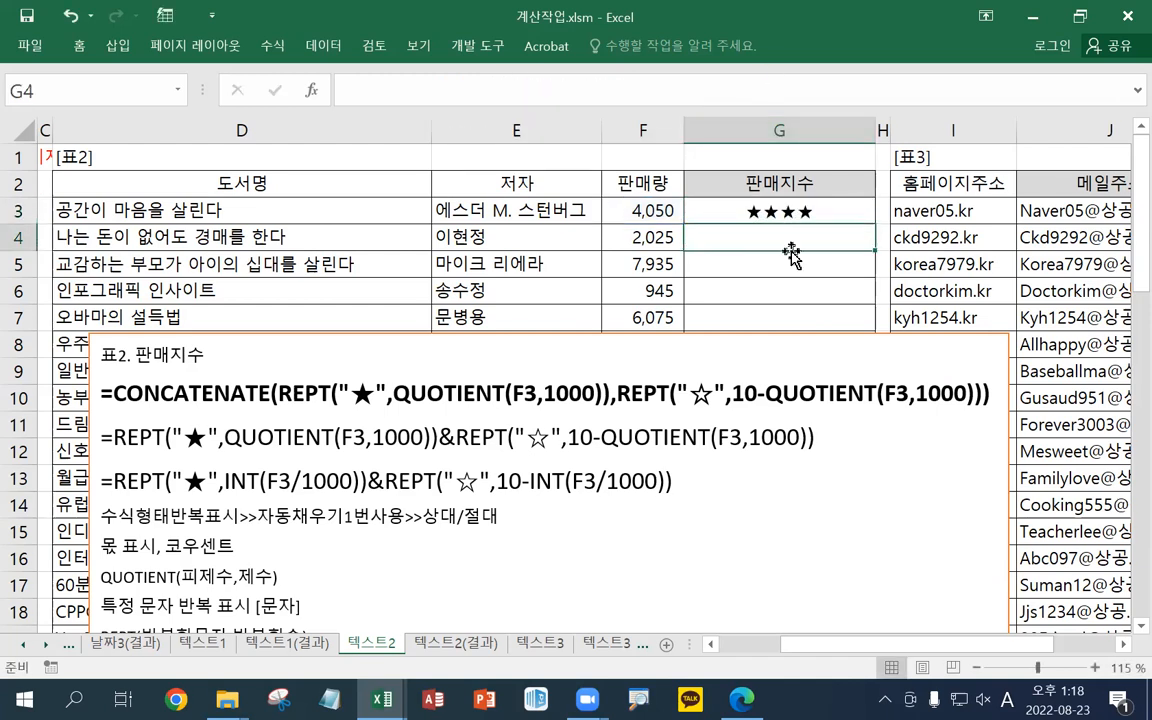
Fill the "★" REPT formula from G3 down the 판매지수 column
left_click(790, 212)
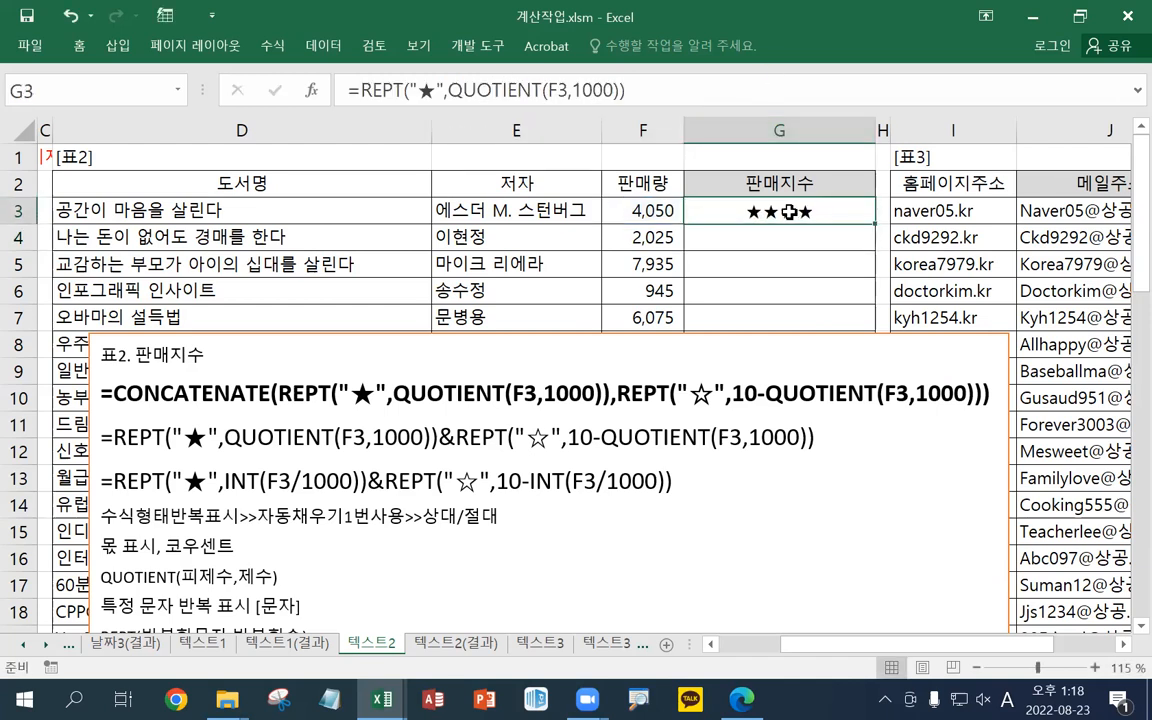
double_click(874, 222)
left_click(866, 218)
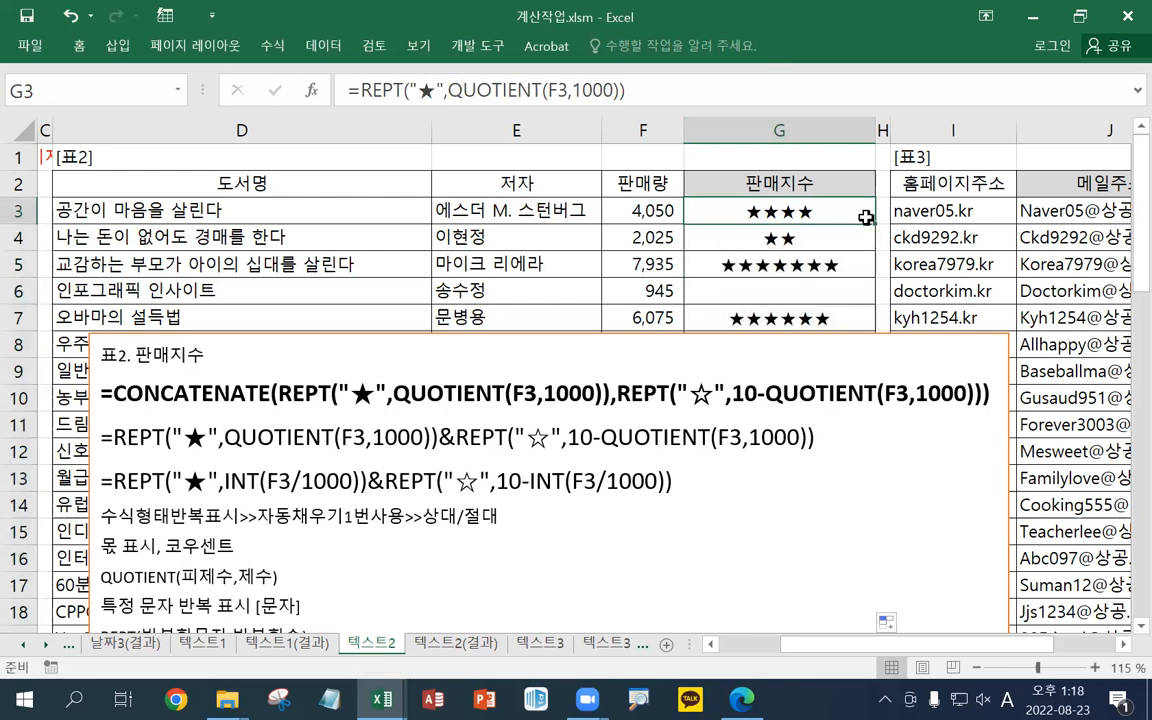
Append a second REPT function to the end of the G3 formula, joined with the & operator
double_click(866, 218)
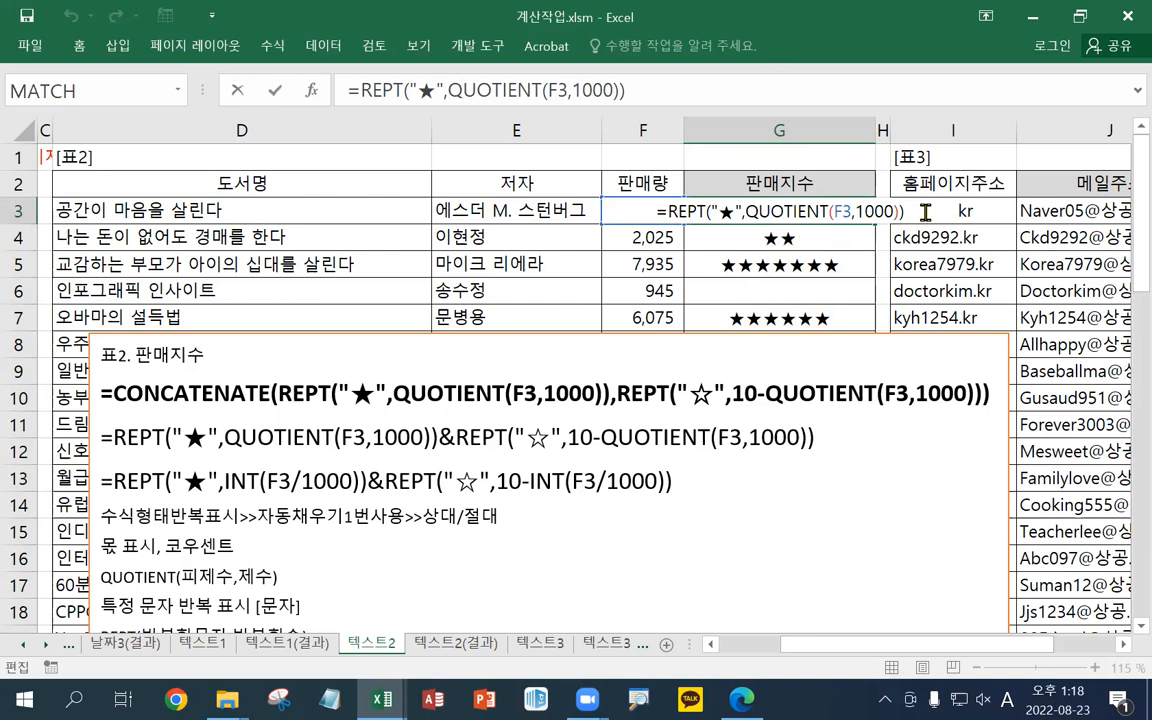
type("&")
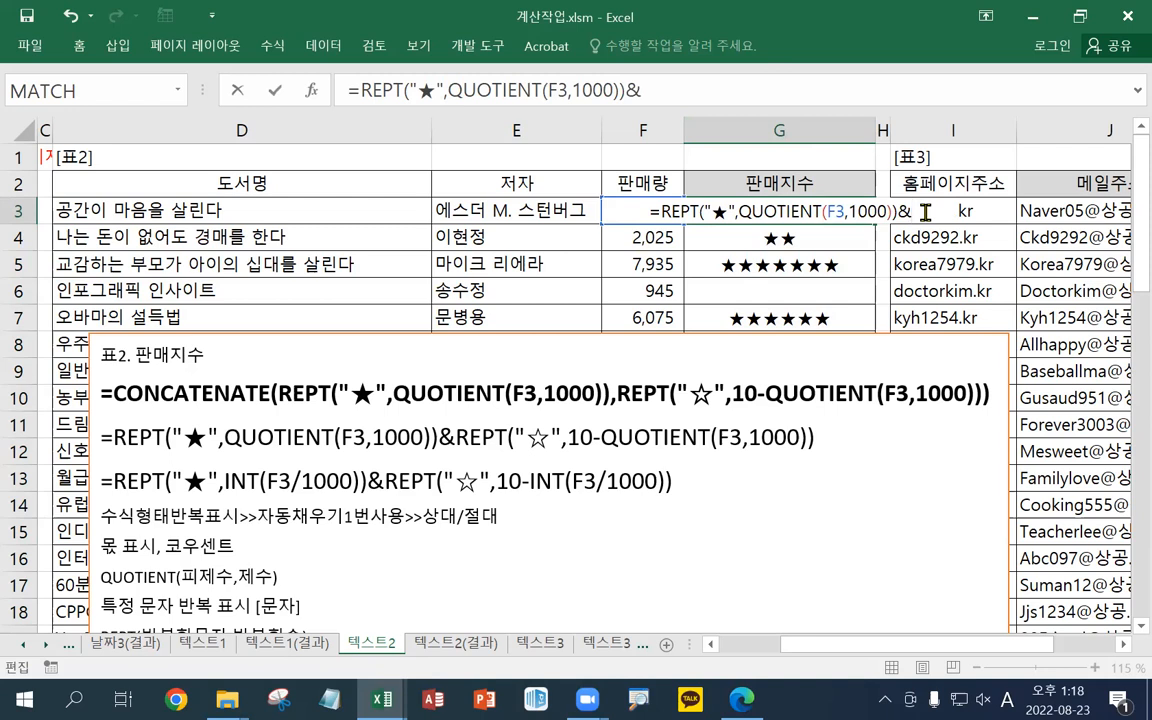
type("REPT(")
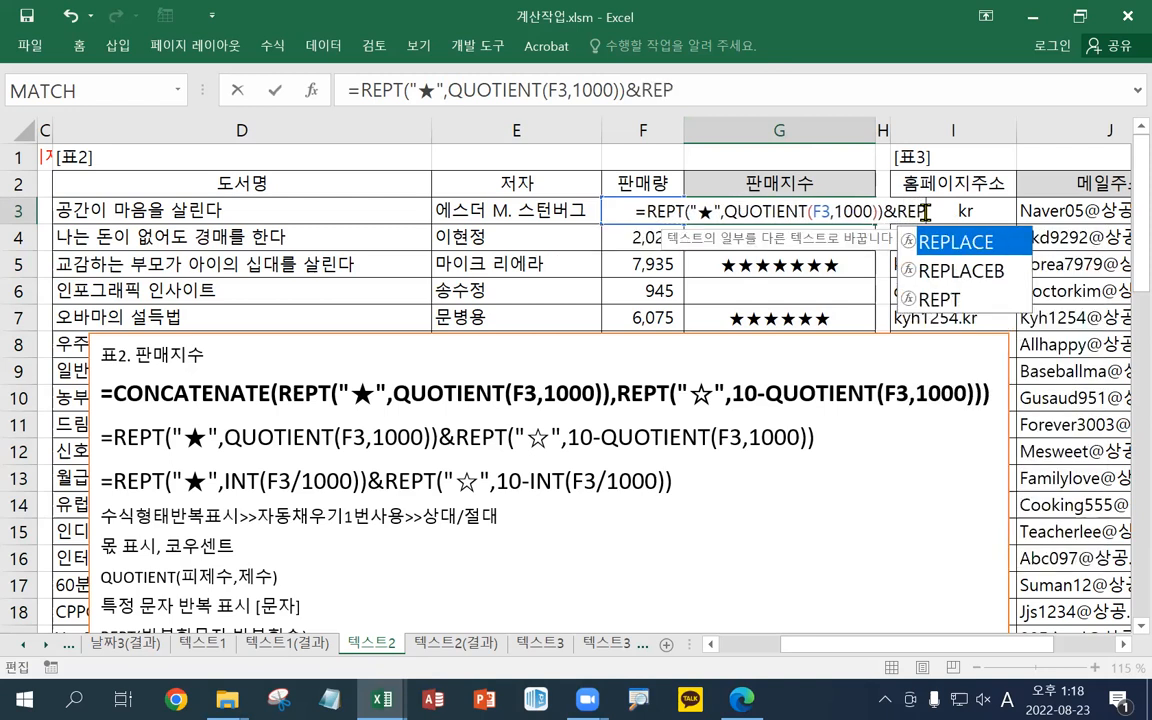
Give the second REPT function in G3 the special character "☆" as the text to repeat, followed by a comma
type("\"A")
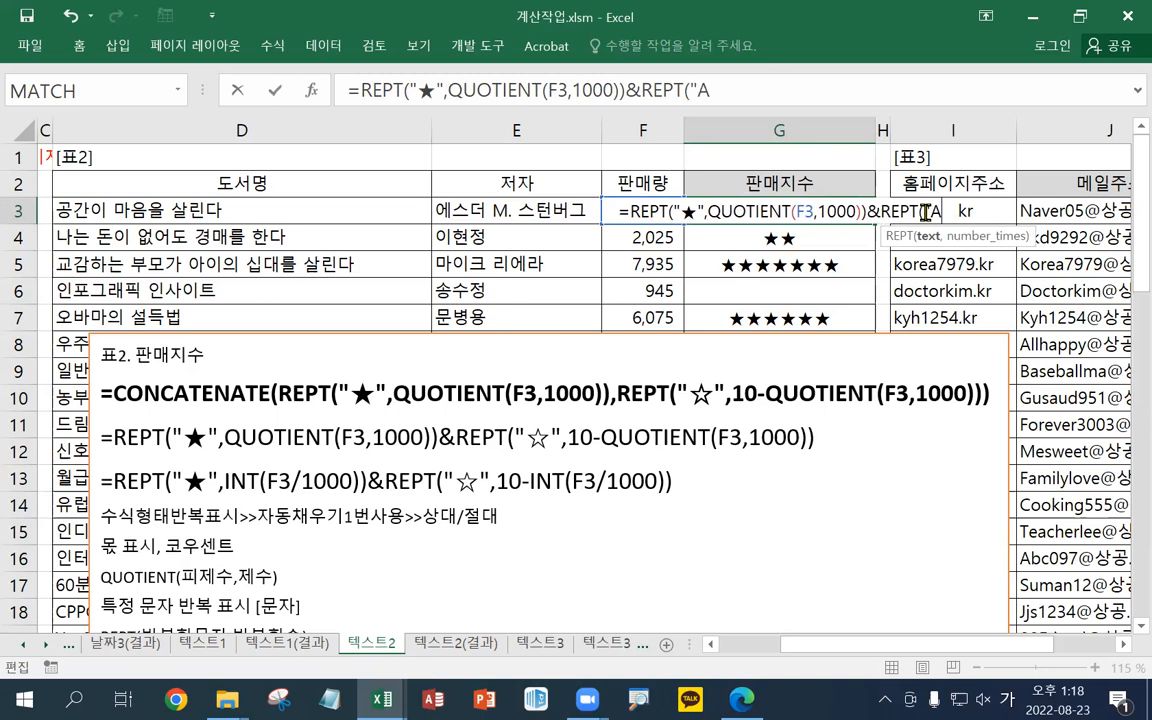
key("BackSpace")
key("Hangul")
key("Hangul")
type("A")
key("BackSpace")
key("Hangul")
type("ㅁ")
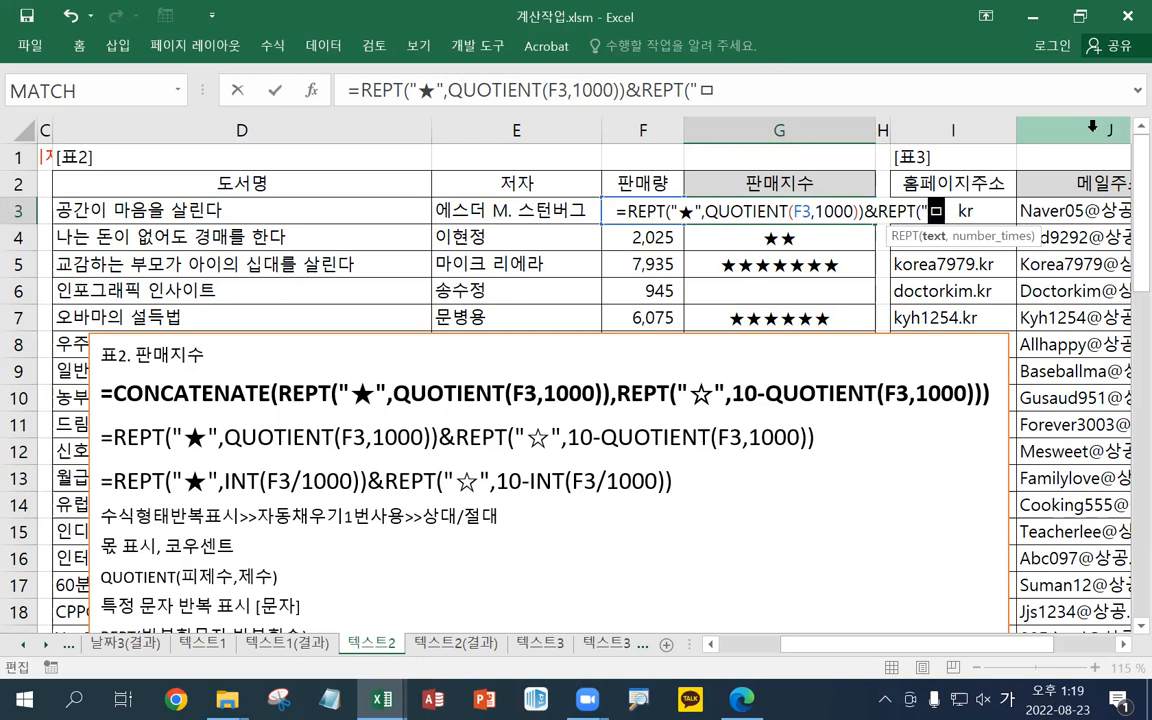
key("Hangul_Hanja")
left_click(943, 418)
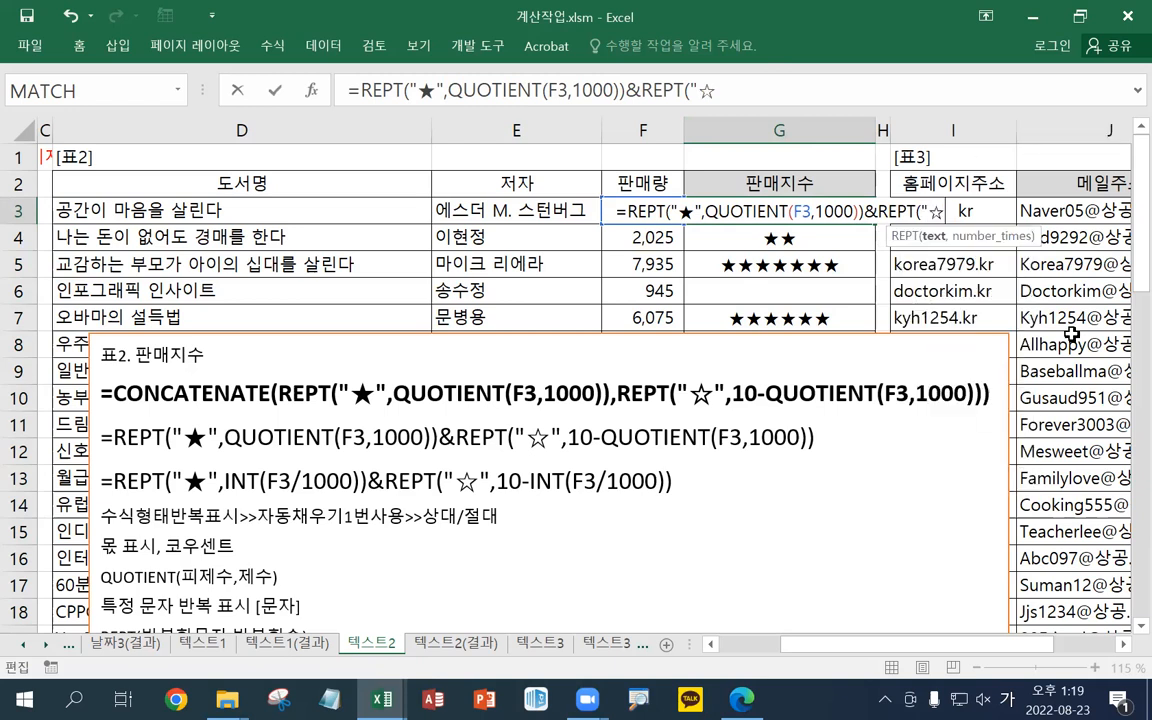
type("\",")
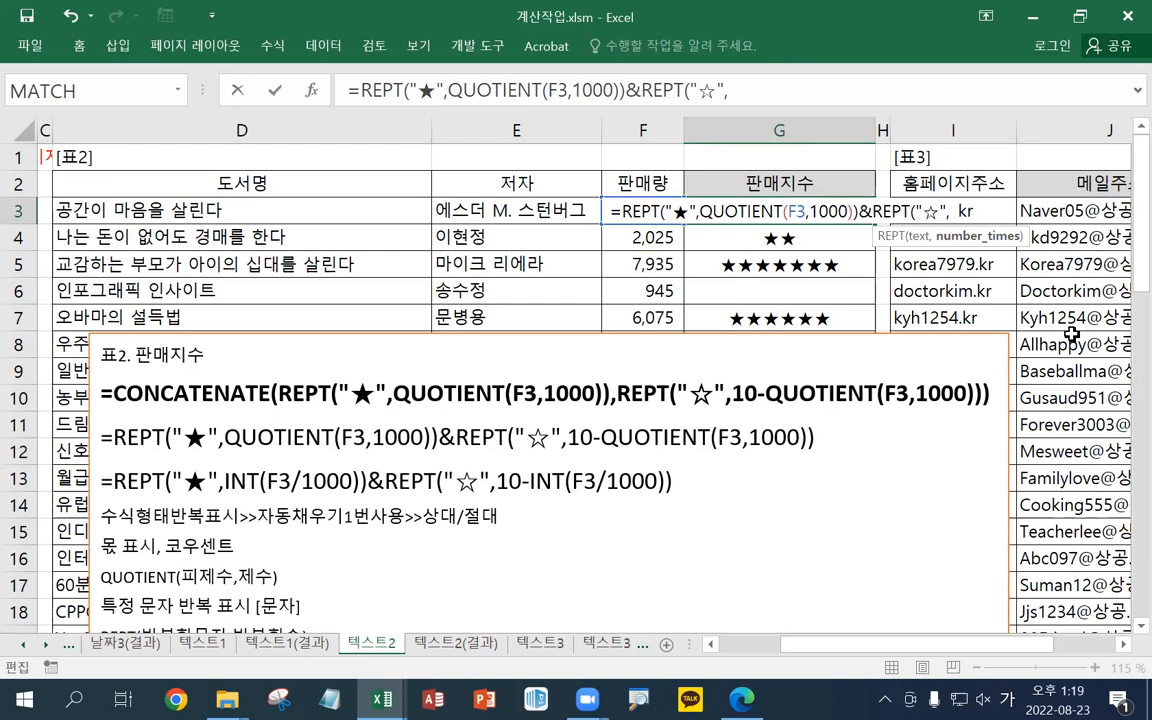
Set the second REPT's repeat count to 10-QUOTIENT(F3,1000), reusing the existing QUOTIENT expression, and enter the G3 formula
type("10")
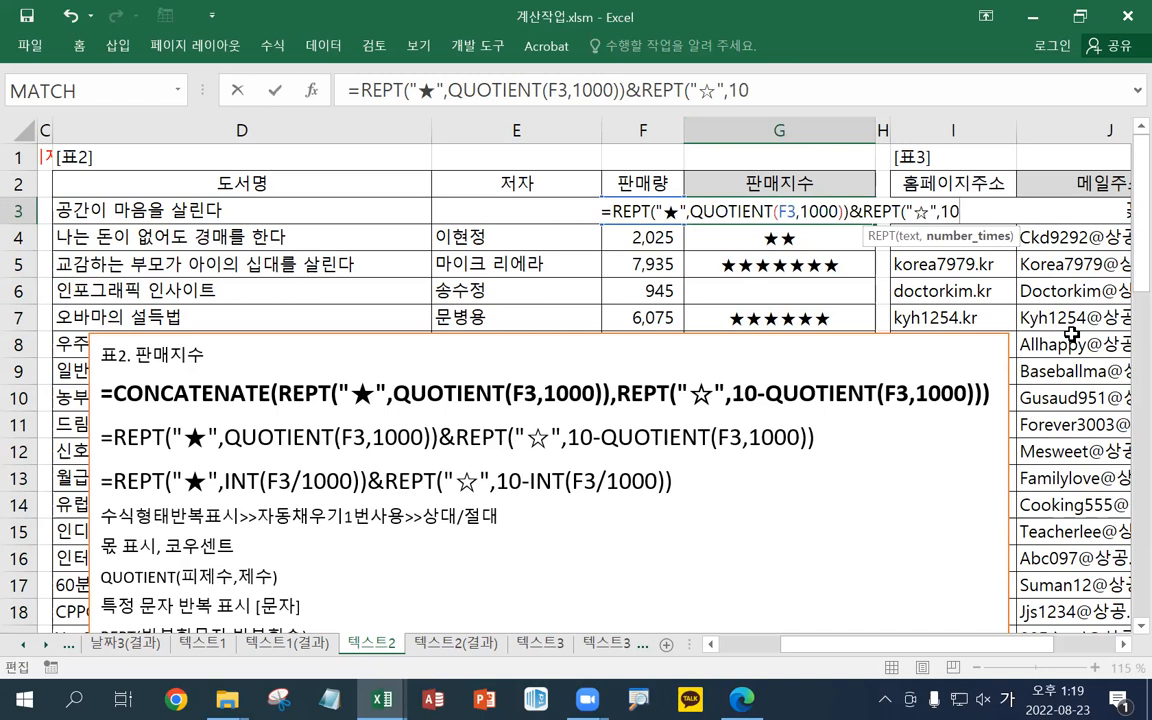
type("-")
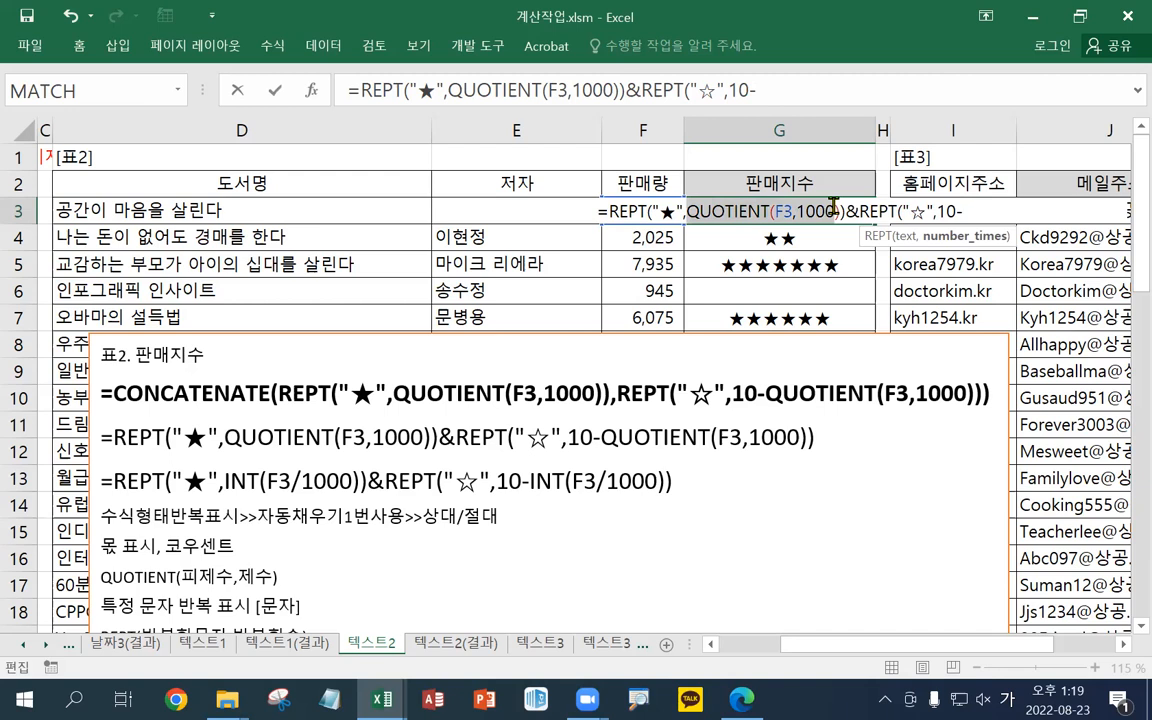
left_click(955, 233)
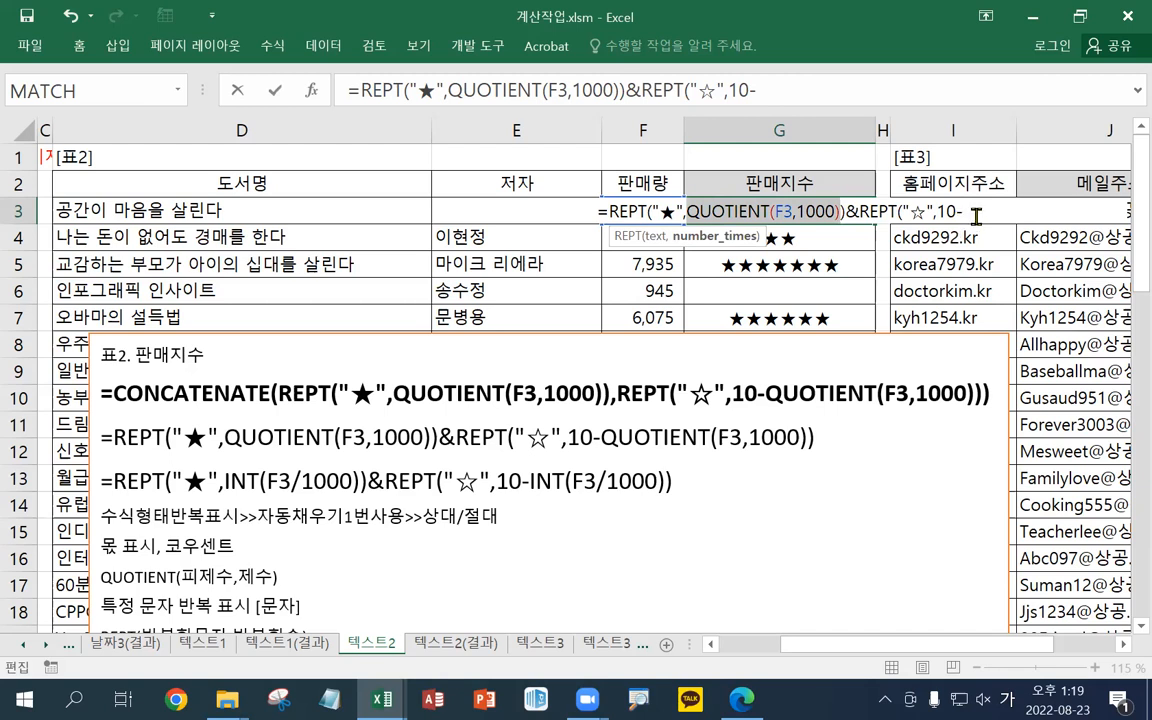
key("ctrl+v")
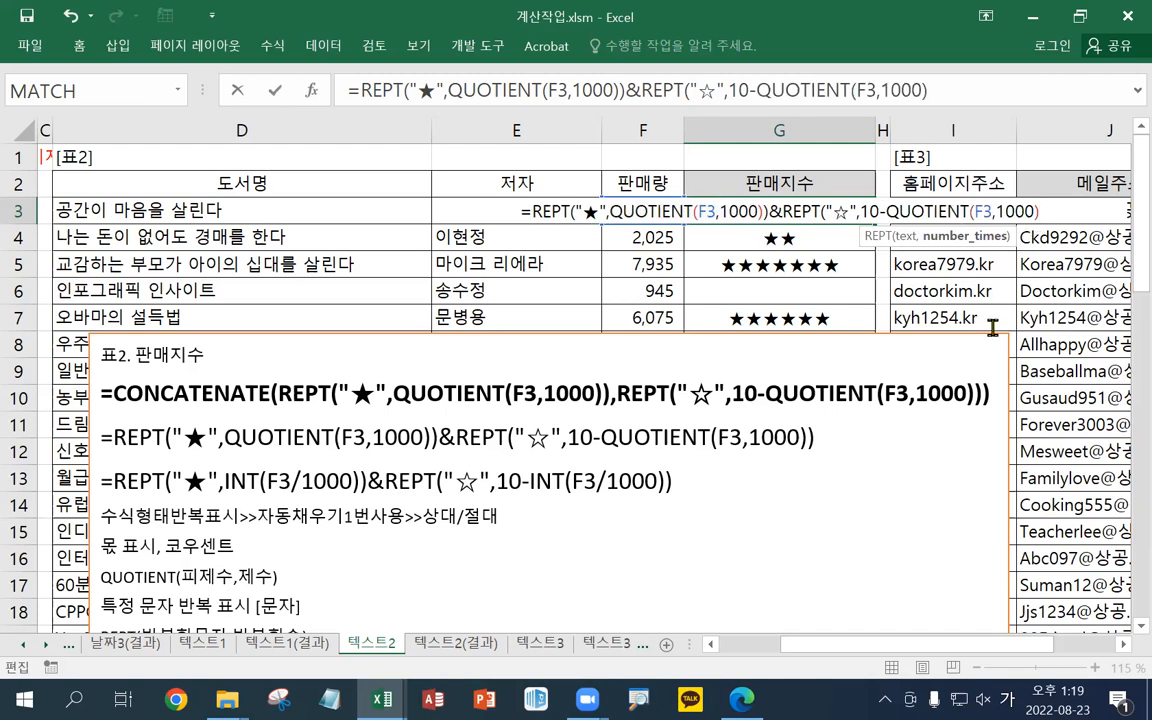
type(")")
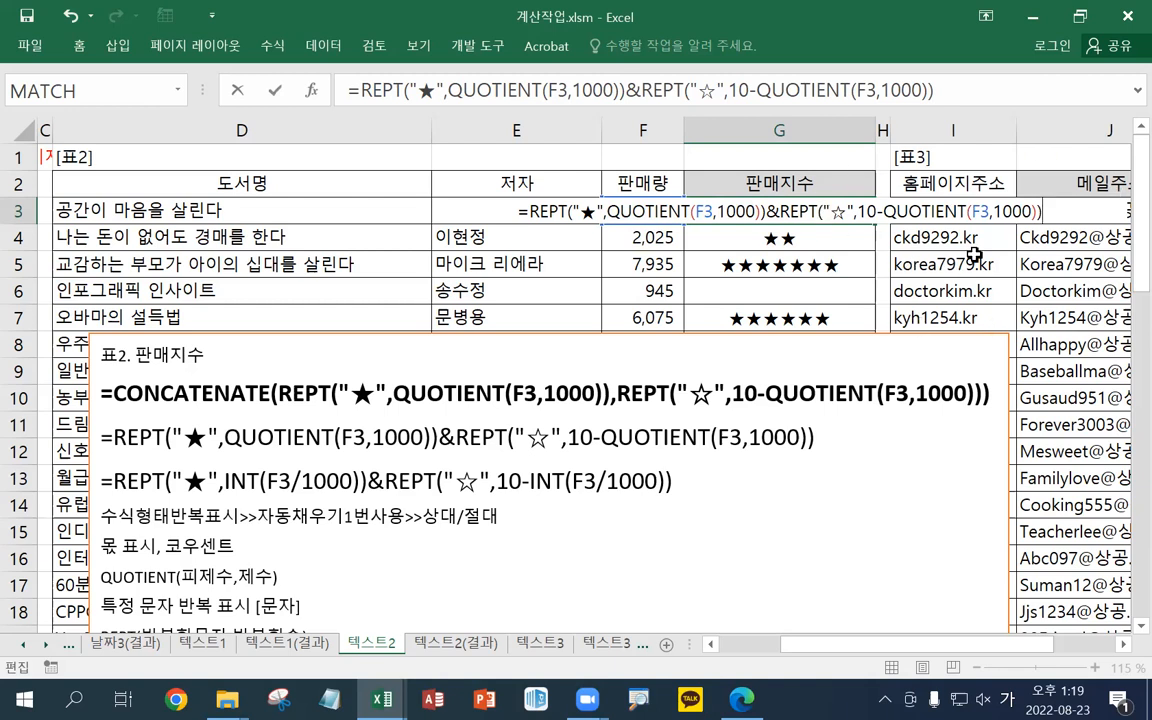
key("Return")
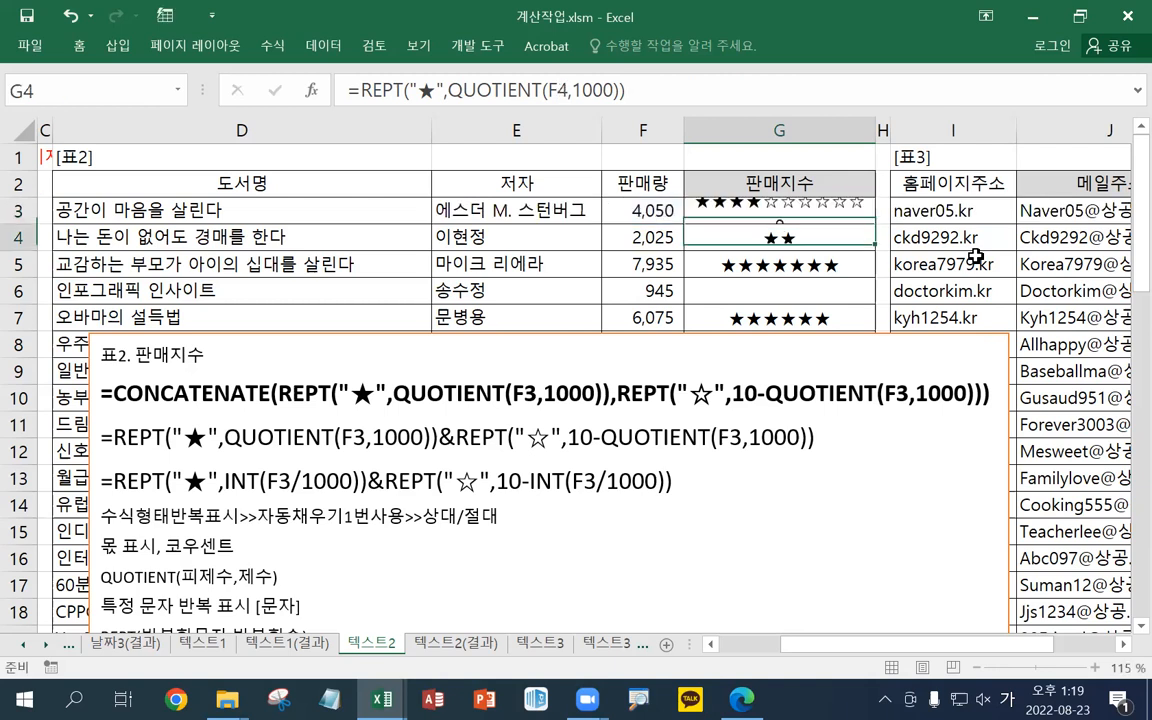
Fill the combined "★" and "☆" formula from G3 down the 판매지수 column
key("Up")
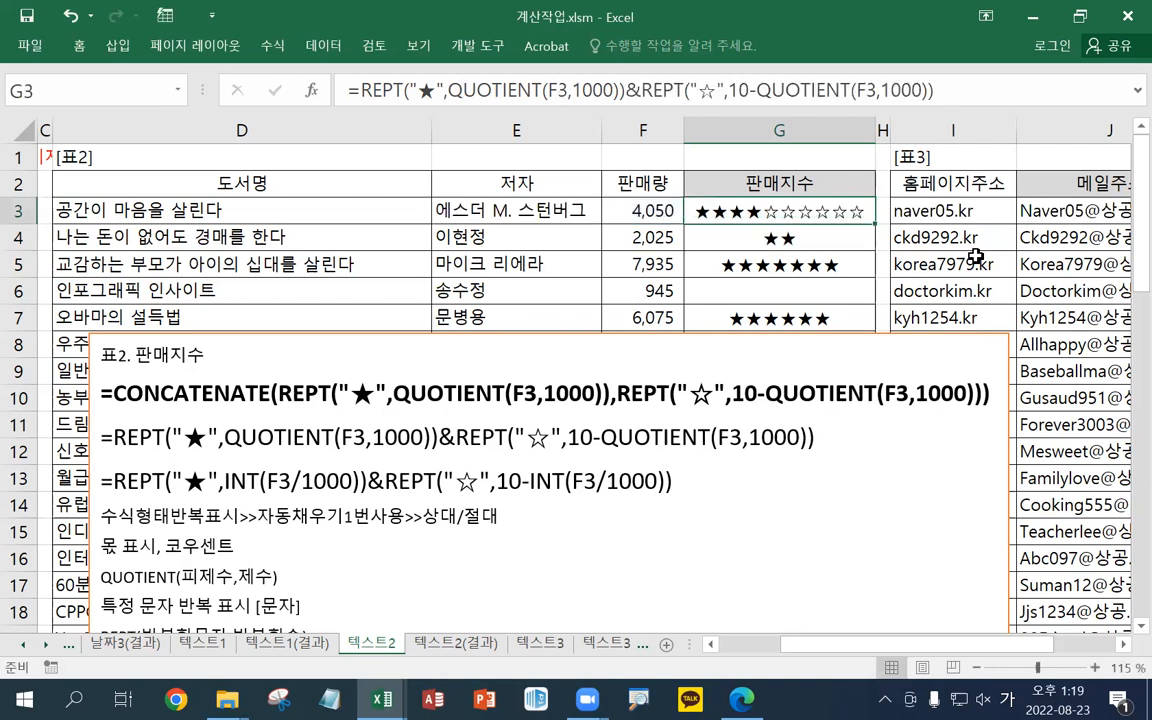
double_click(876, 224)
left_click(838, 215)
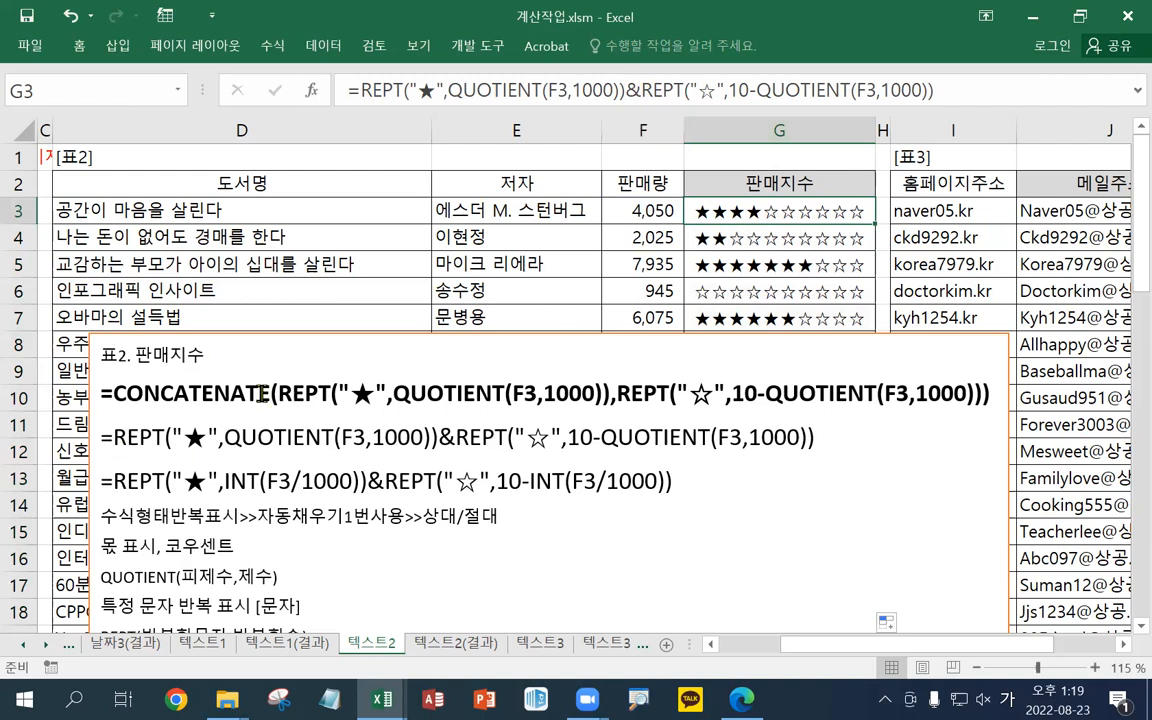
Insert the CONCATENATE function with its opening parenthesis before the first REPT in the G3 formula
left_click(632, 90)
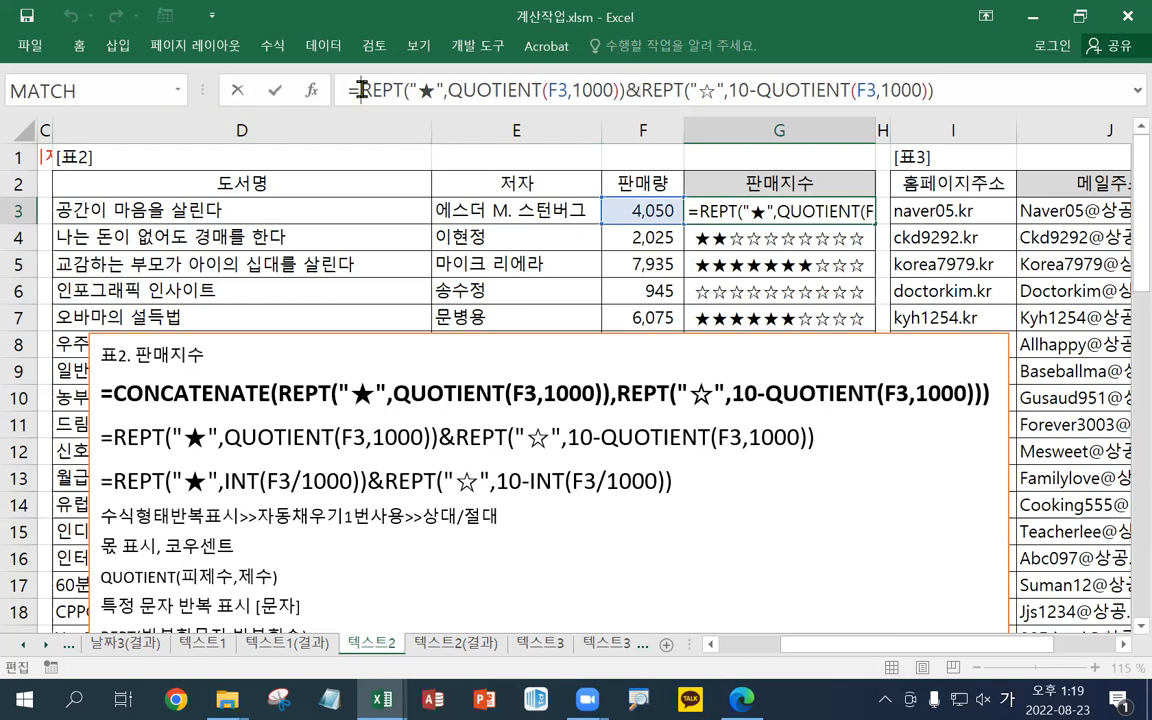
left_click(362, 90)
type("CONCAT")
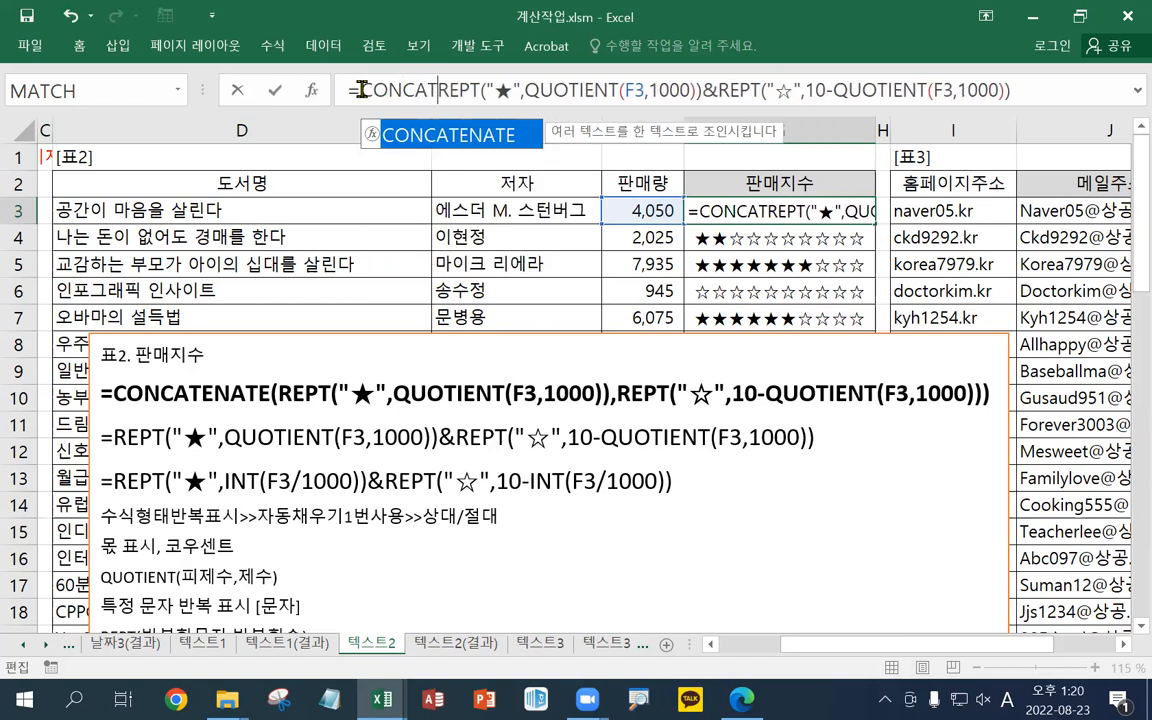
type("ENATE")
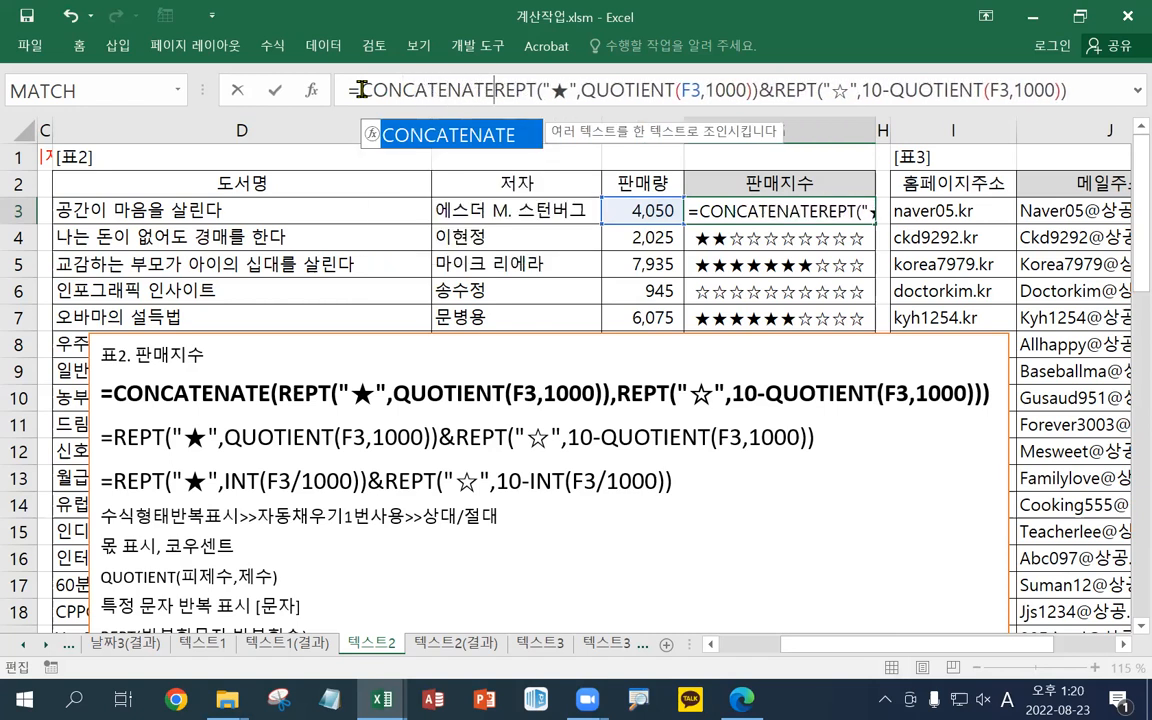
key("Tab")
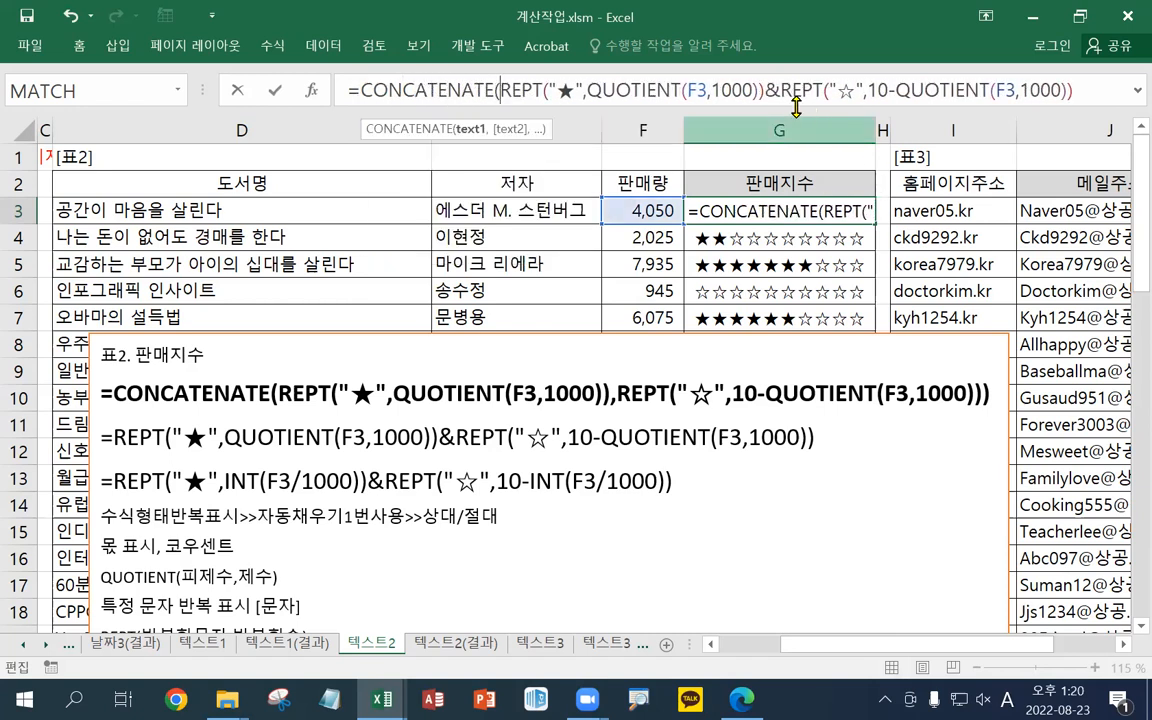
Replace the & between the two REPT functions in G3 with a comma and close the CONCATENATE parenthesis
left_click_drag(765, 91, 778, 91)
type(",")
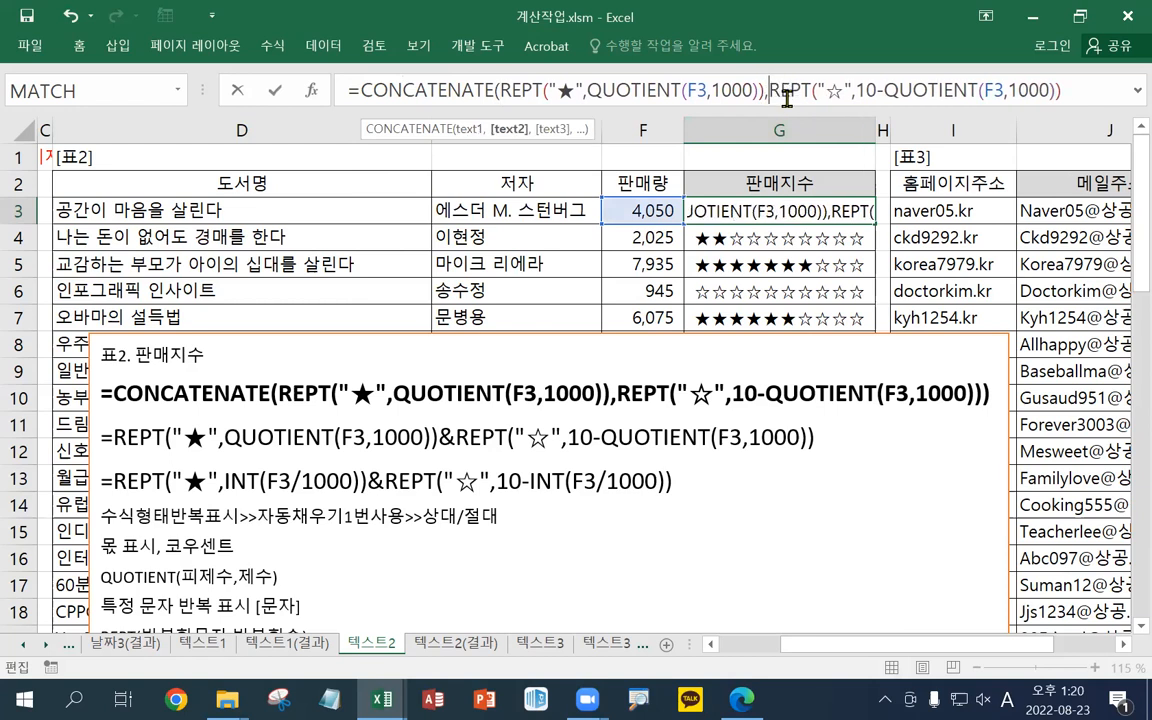
left_click(1077, 93)
type(")")
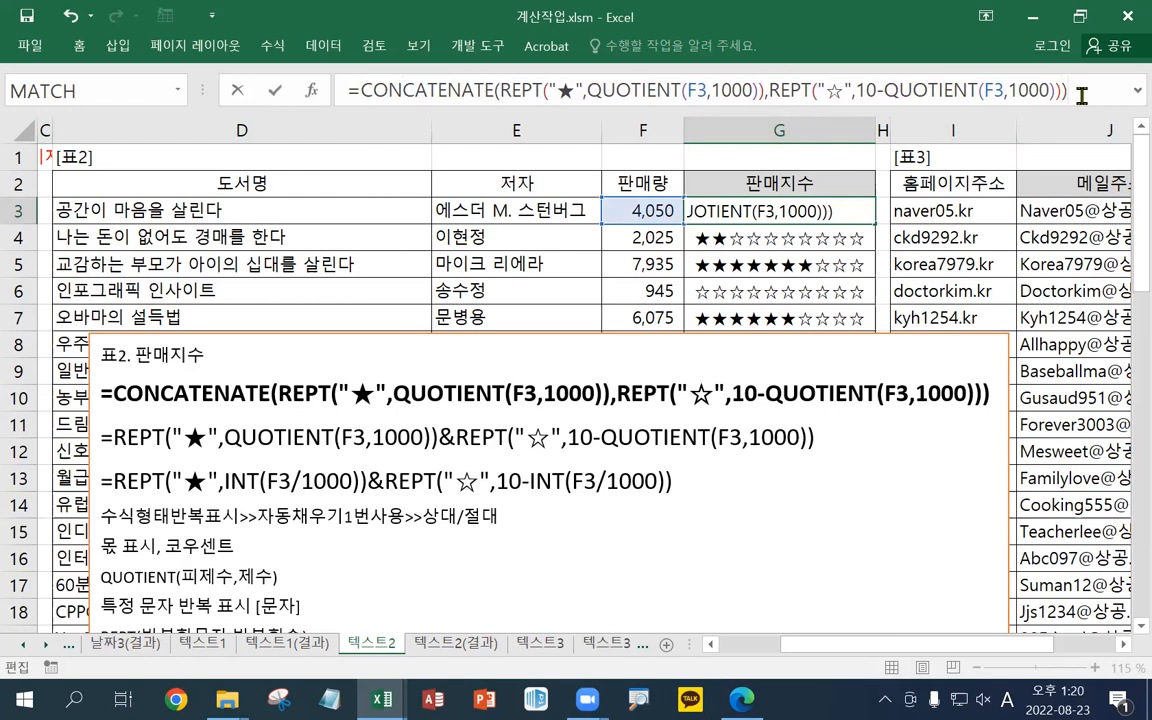
Enter the CONCATENATE version of the G3 formula and fill it down the 판매지수 column
key("Return")
key("Up")
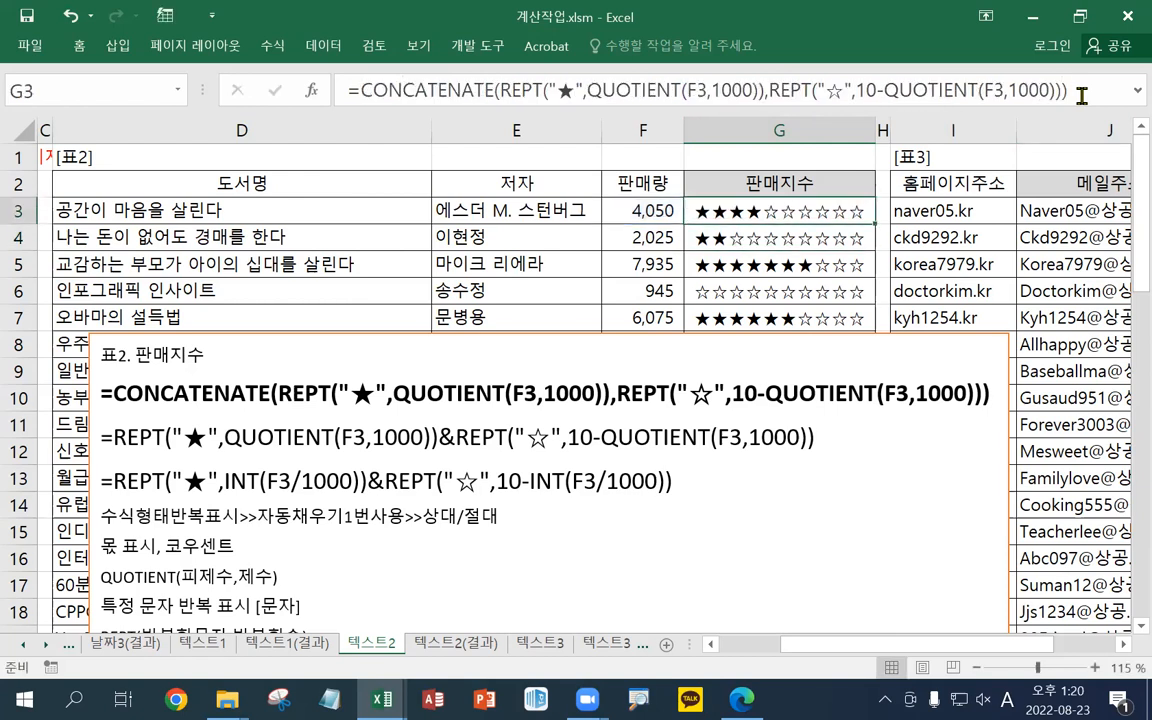
double_click(877, 224)
left_click(850, 209)
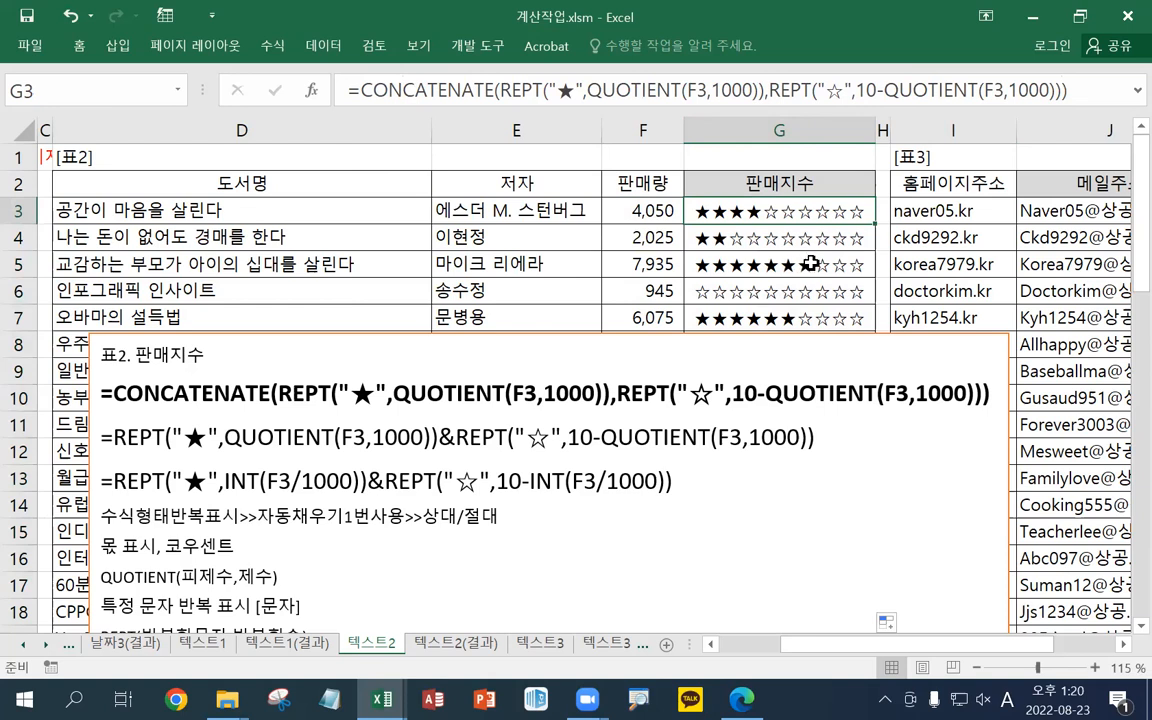
Color the "10-QUOTIENT(F3,1000)" part of the bold CONCATENATE formula in the notes text box red
left_click_drag(733, 395, 798, 397)
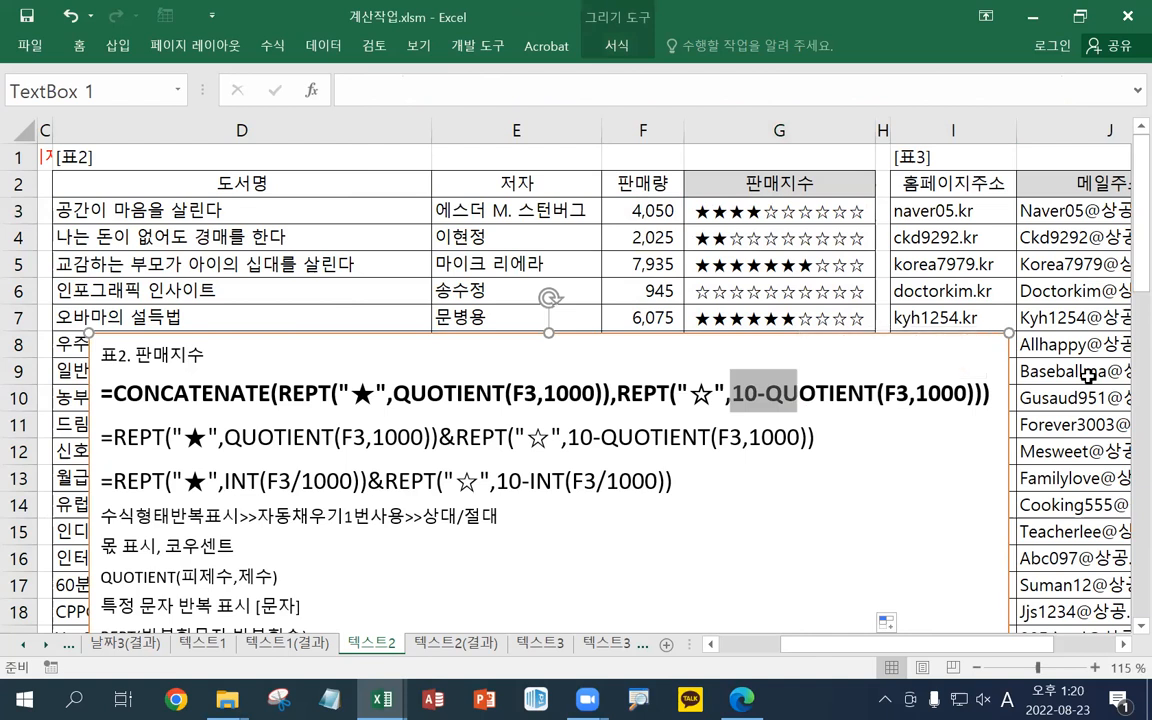
key("shift+Right")
key("shift+Right")
key("shift+Right")
key("shift+Right")
key("shift+Right")
key("shift+Right")
key("shift+Right")
key("shift+Right")
key("shift+Right")
key("shift+Right")
key("shift+Right")
key("shift+Right")
key("shift+Right")
key("shift+Right")
key("shift+Right")
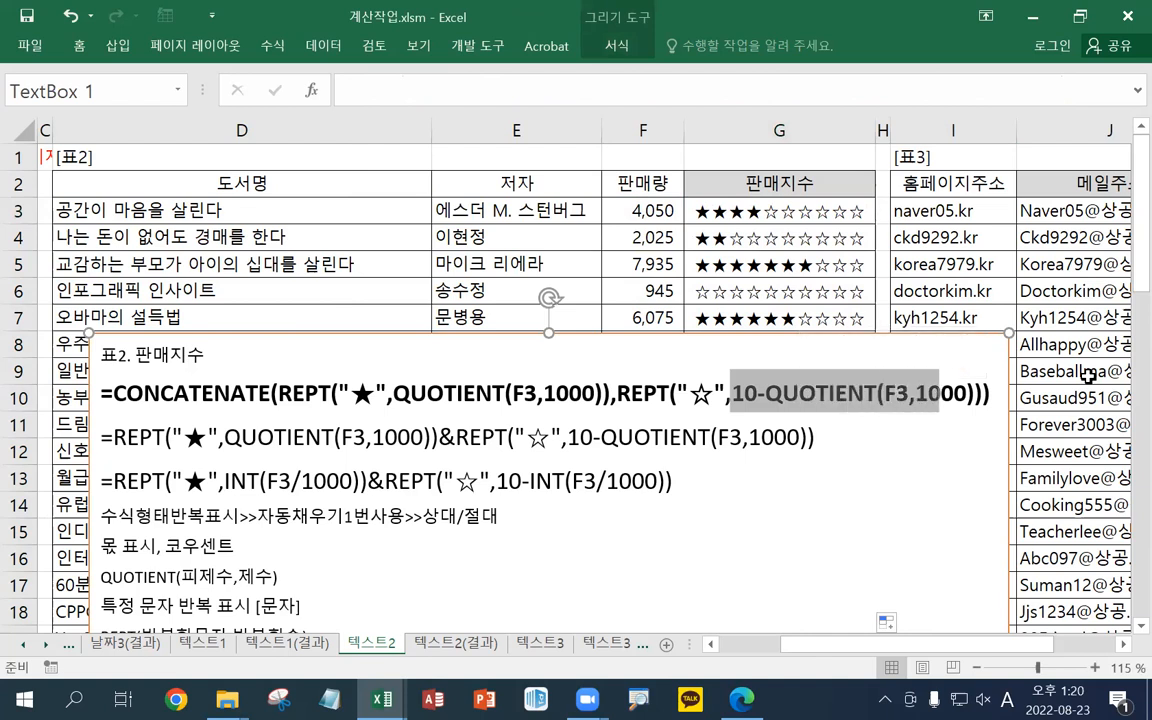
key("shift+Right")
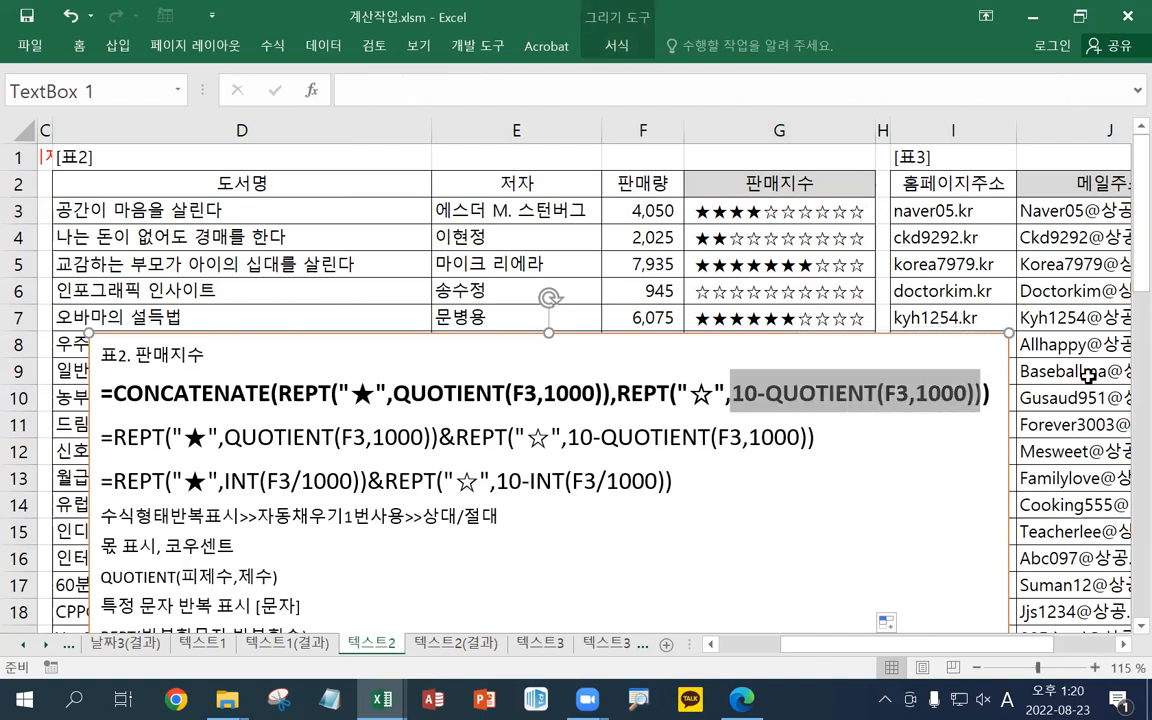
key("shift+Left")
right_click(949, 396)
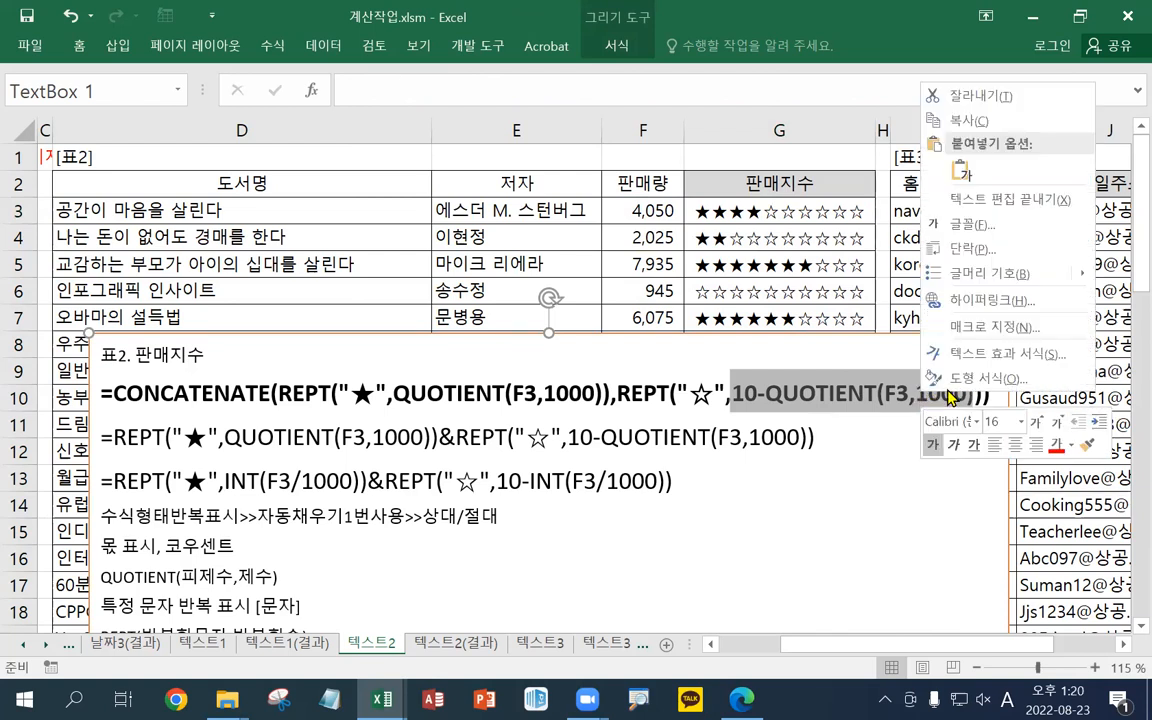
left_click(1057, 446)
left_click(885, 451)
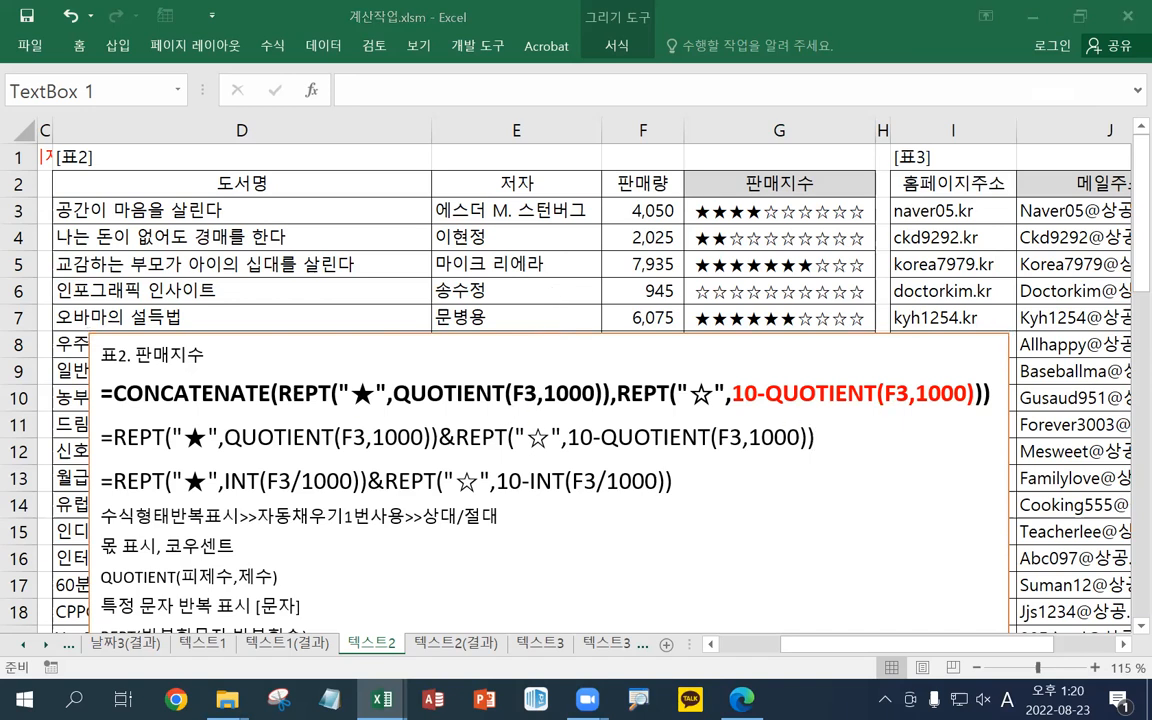
Move the notes text box rightward across the sheet so it sits below the first rows of 표3 and 표4
key("Escape")
left_click(318, 325)
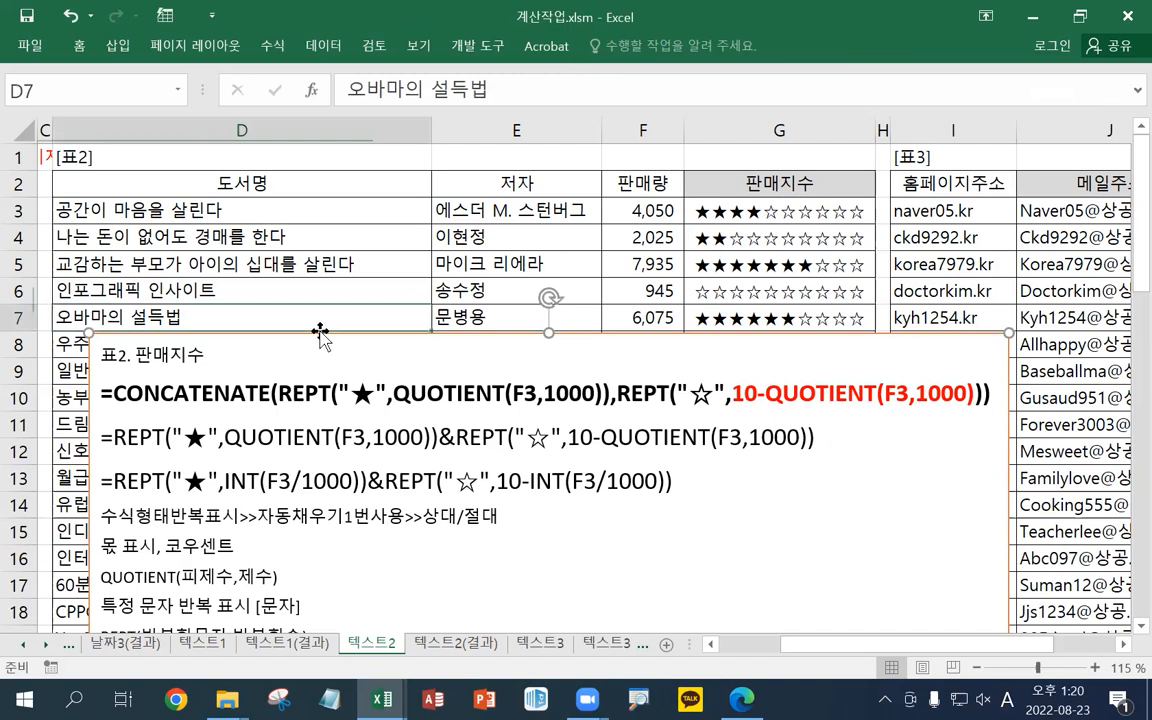
left_click(442, 334)
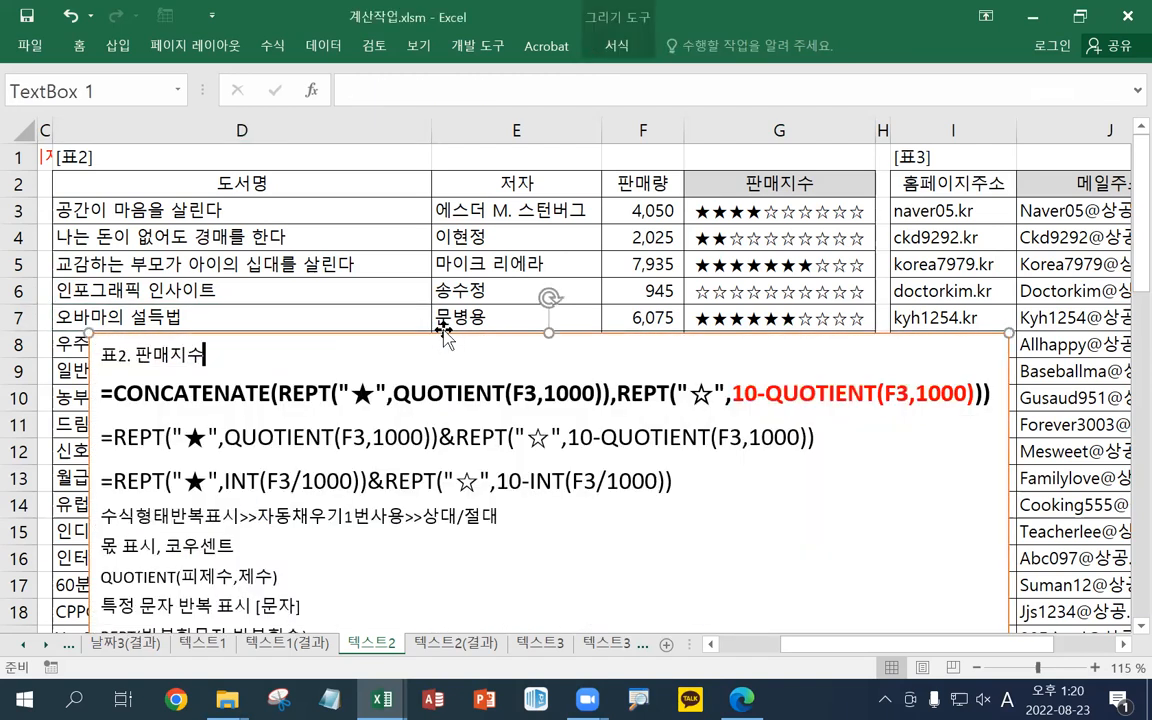
left_click_drag(443, 331, 784, 332)
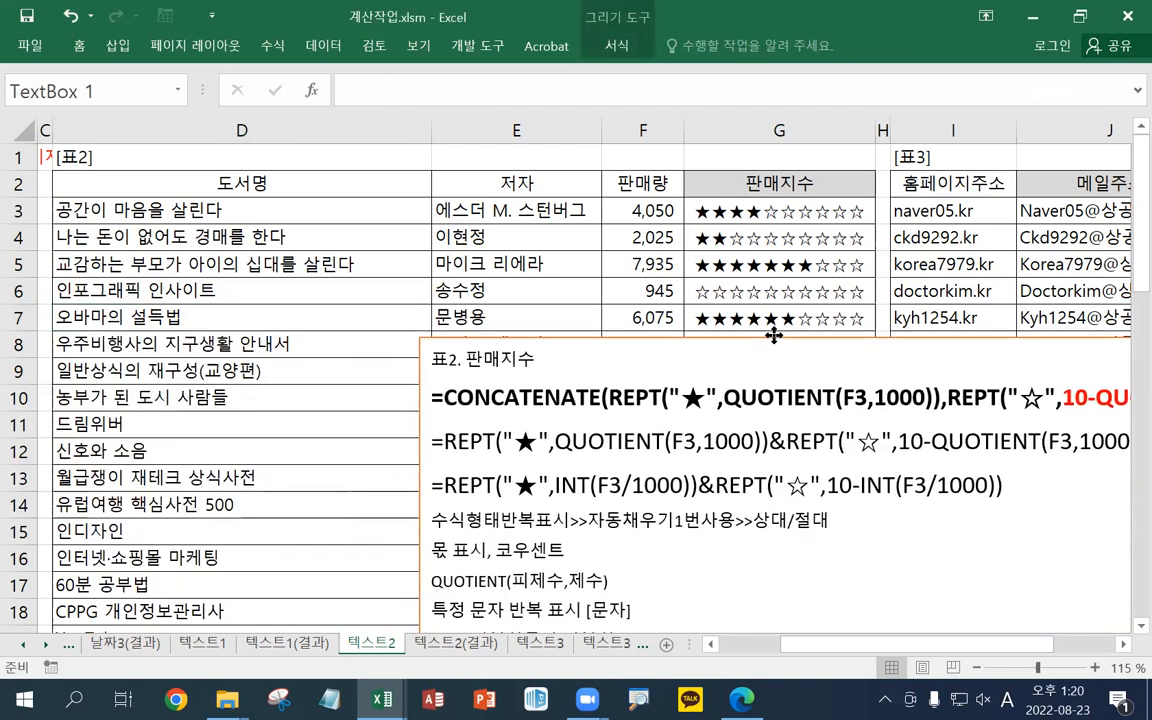
left_click(1122, 648)
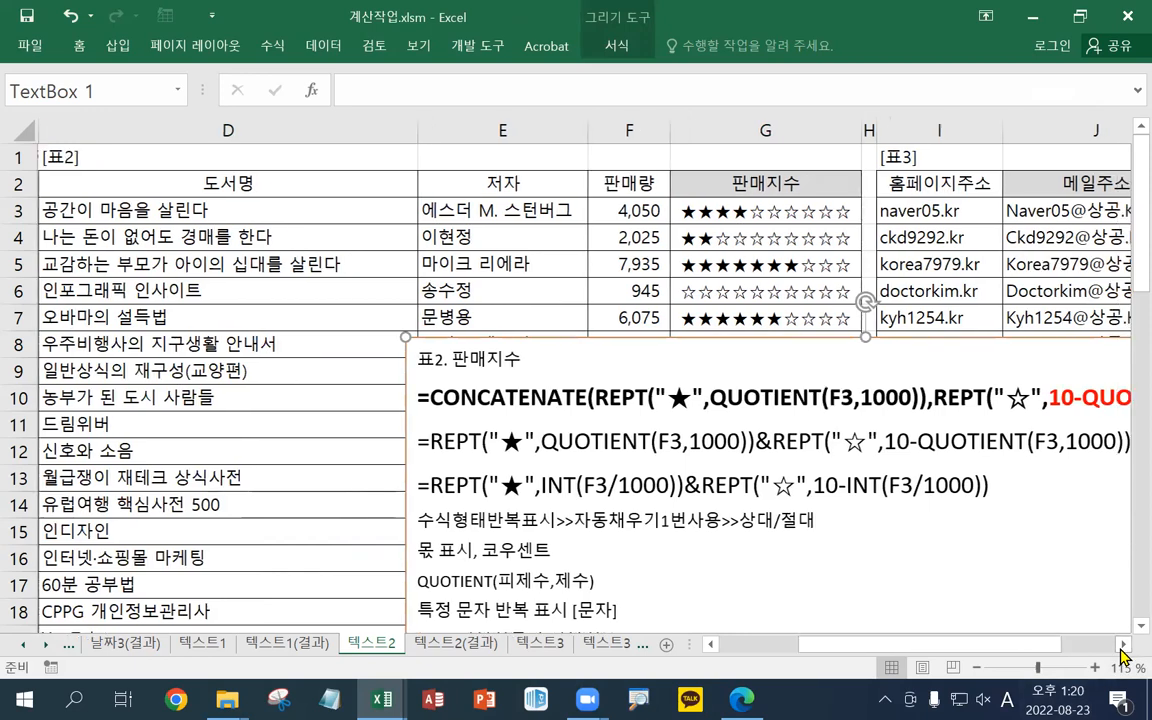
left_click(1122, 648)
left_click(1122, 648)
left_click(1122, 648)
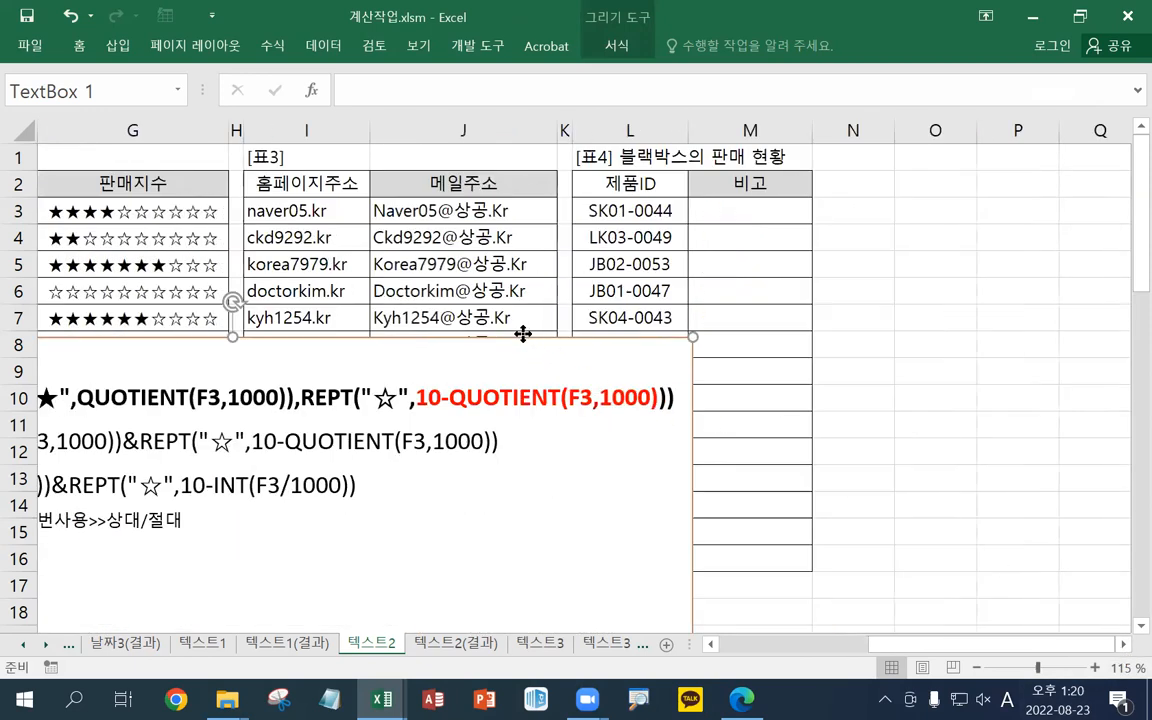
left_click_drag(522, 332, 919, 374)
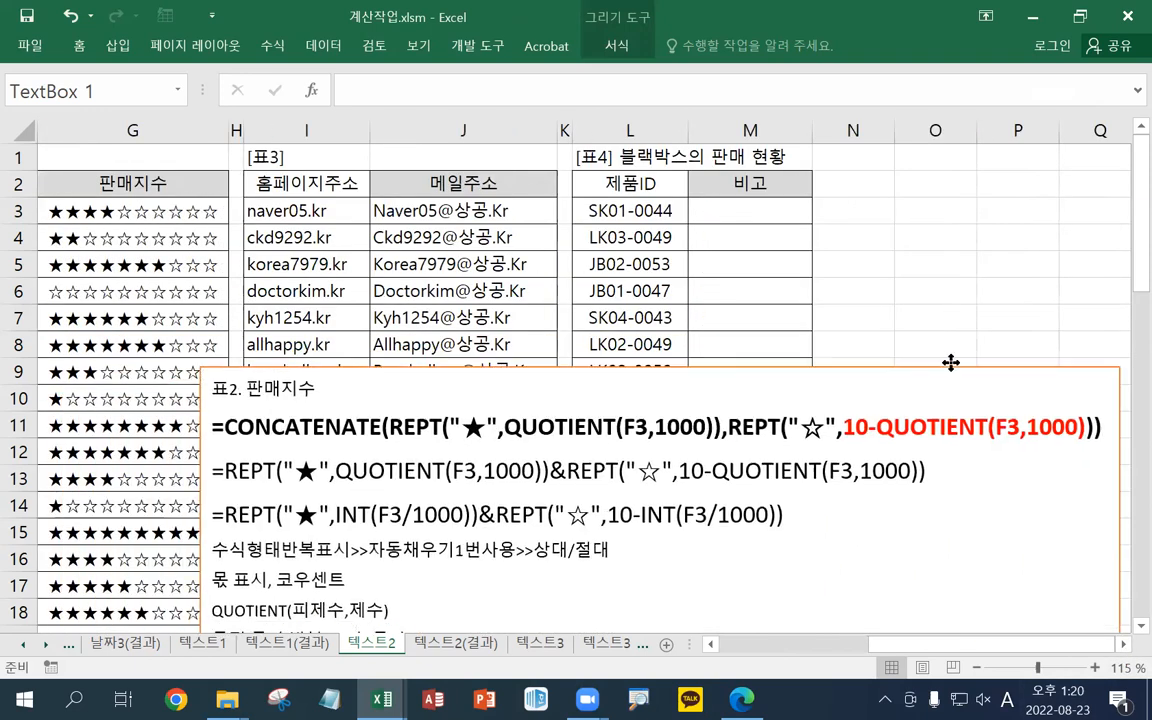
Add a "표4. 비고" heading above the 표2 notes in the text box and place the text cursor before it
left_click(752, 218)
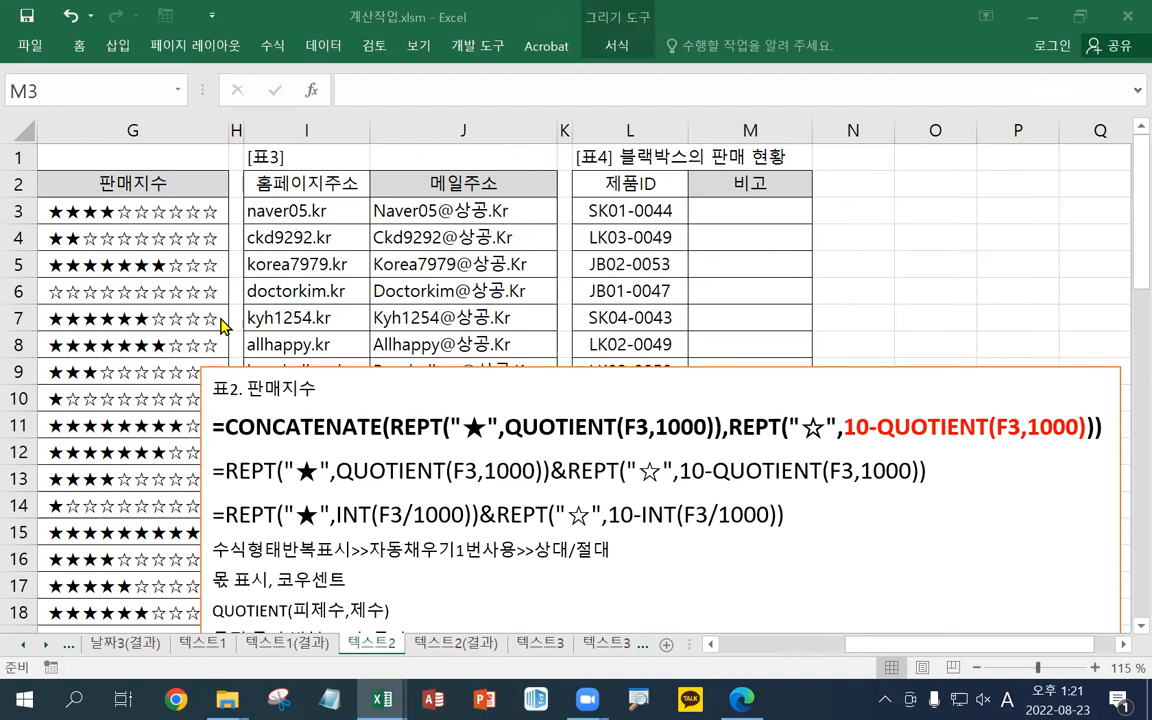
left_click(219, 386)
left_click(219, 386)
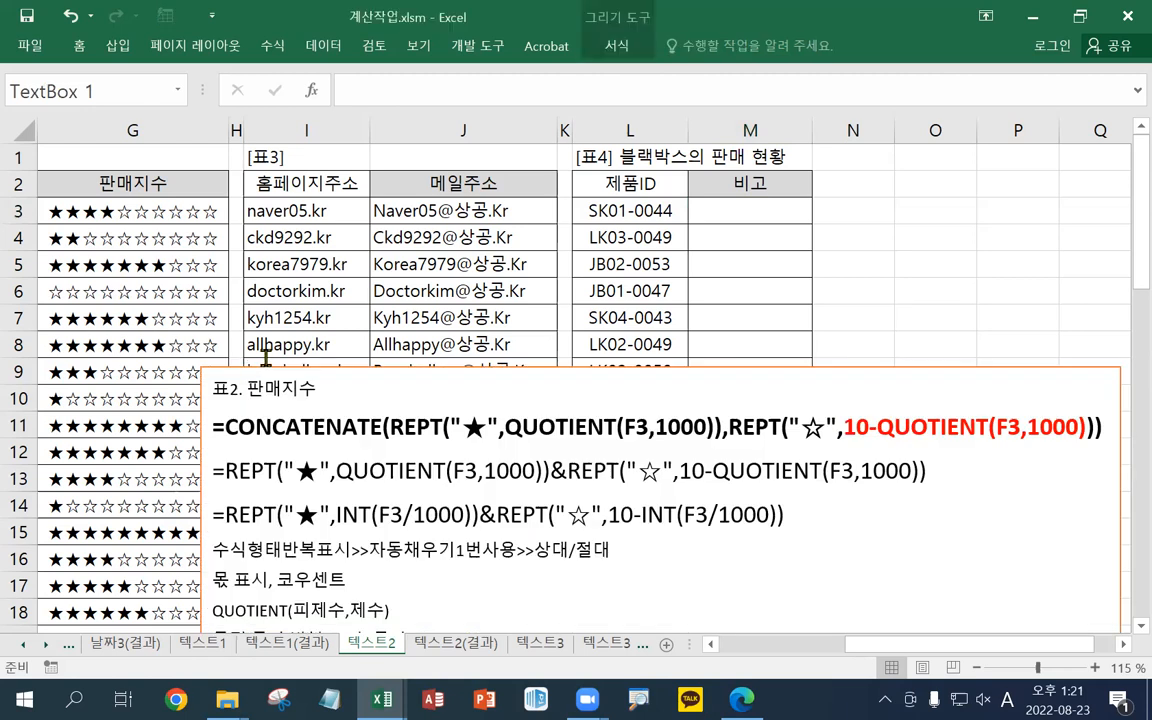
key("Return")
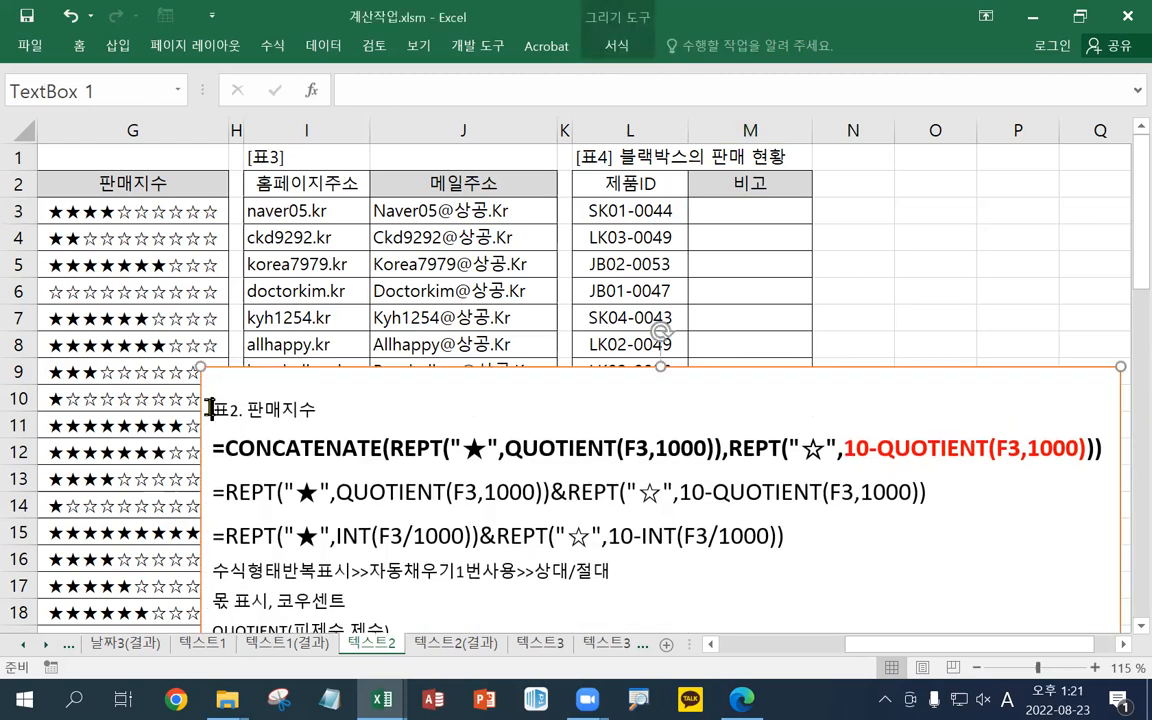
type("표4. 비고")
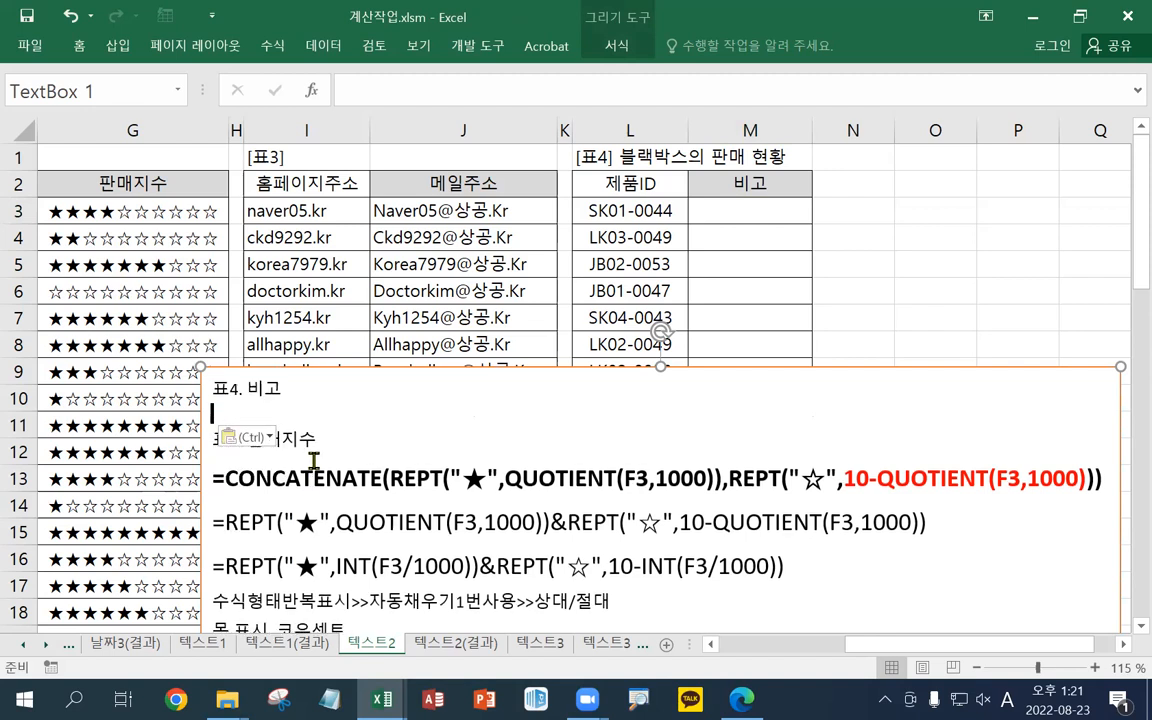
left_click(212, 389)
type("ANSWE")
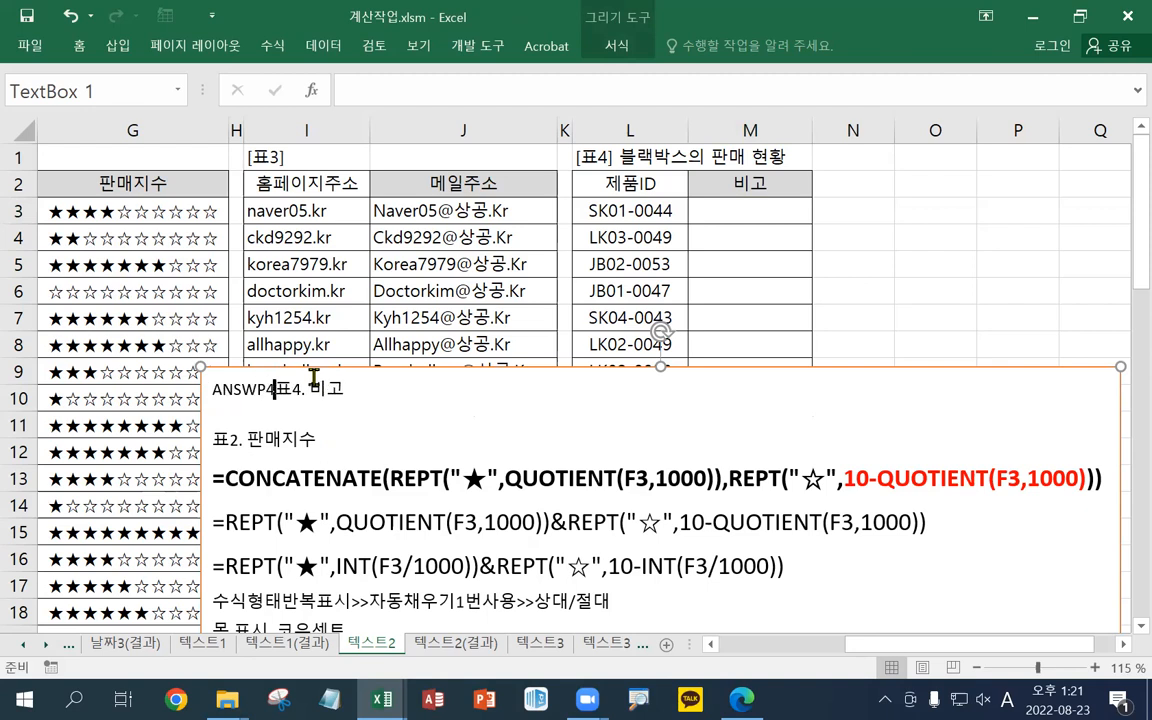
key("BackSpace")
key("BackSpace")
key("BackSpace")
key("BackSpace")
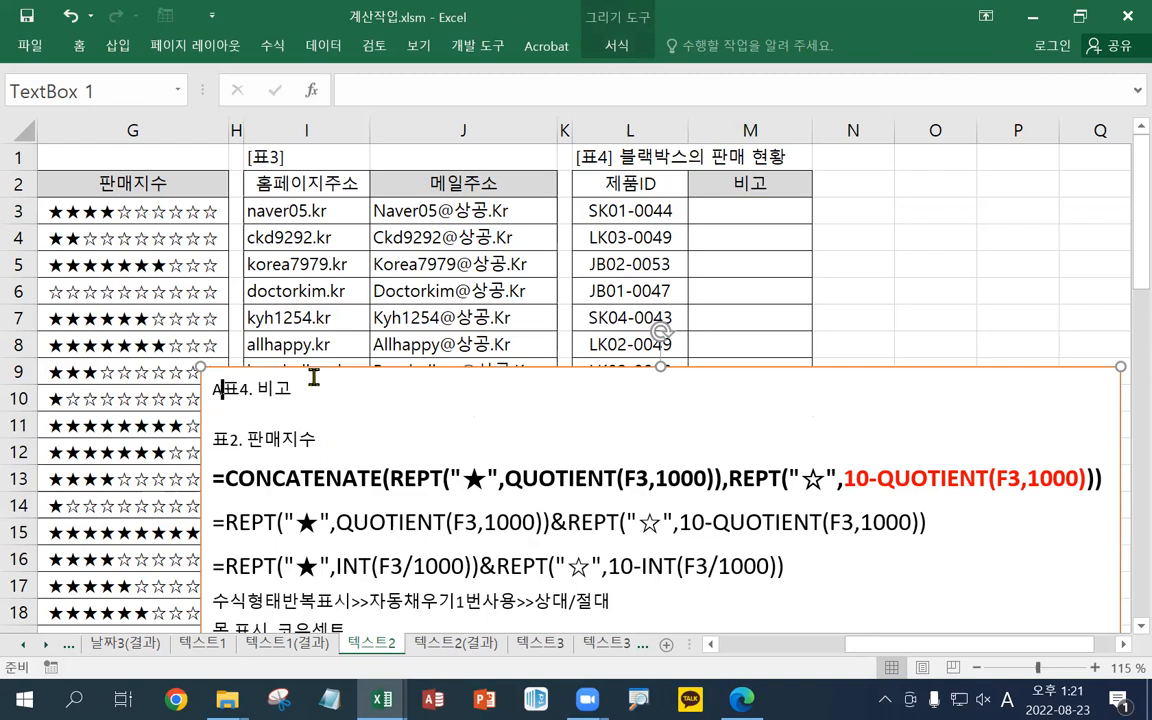
key("BackSpace")
Prefix the "표4. 비고" heading in the notes text box with "문제4." in Korean input mode
key("Hangul")
type("ㅁ문제4")
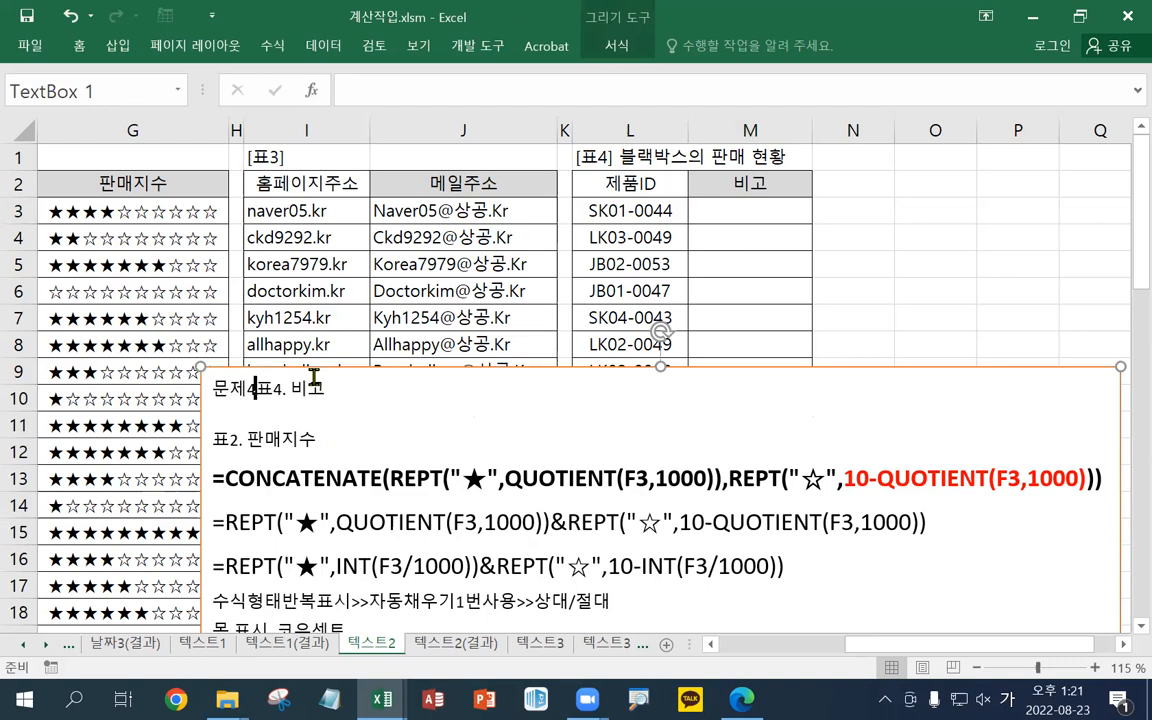
type(".")
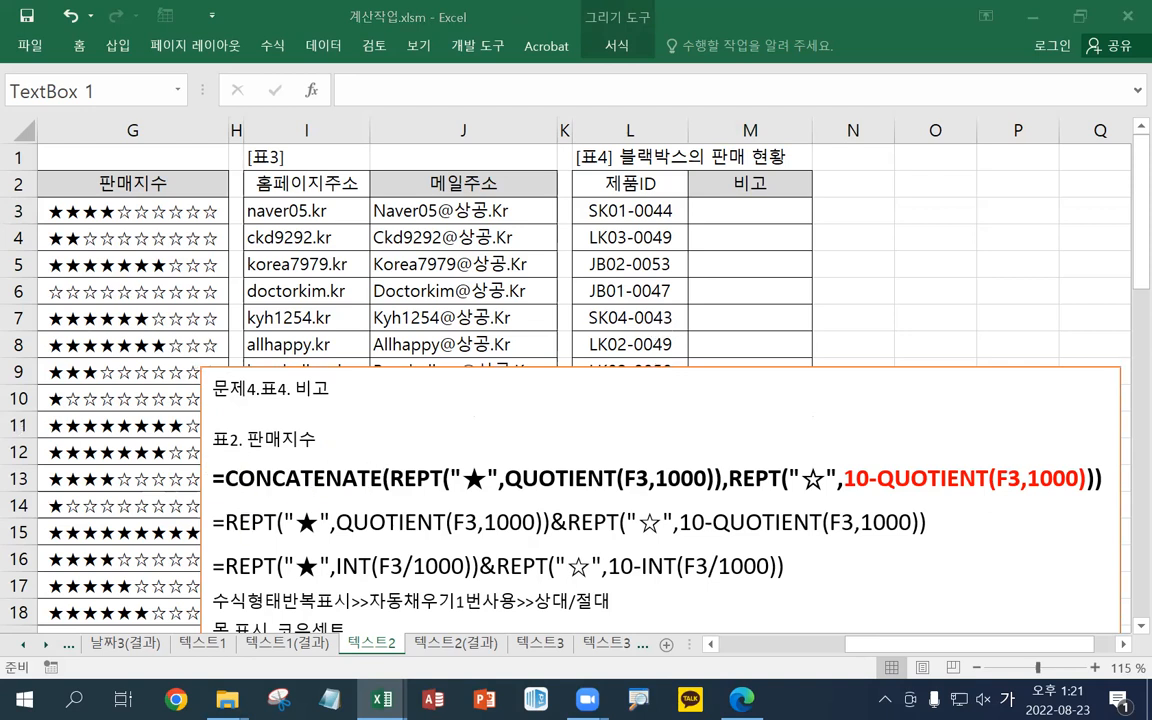
Add =CHOOSE(MOD(VALUE(RIGHT(L3,4)),4)+1,"수동녹화","수시/충격감지","충격감지","수시감지") under the 문제4 heading and enlarge it to size 16
left_click(314, 412)
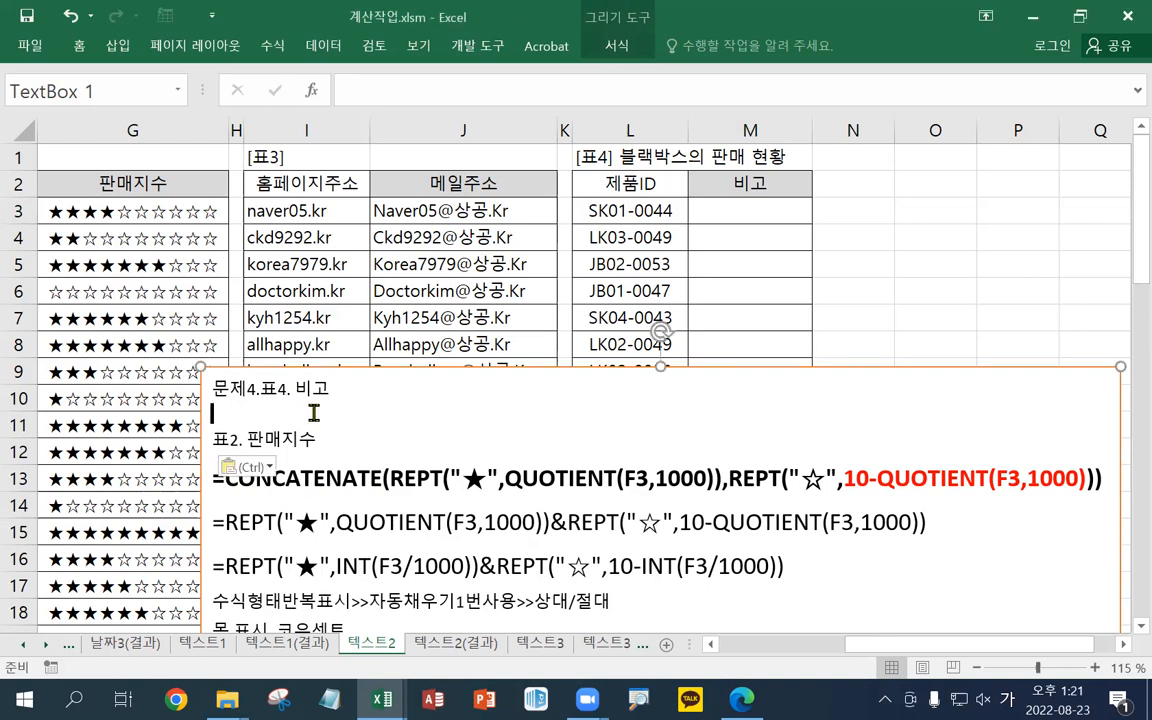
type("=CHOOSE(MOD(VALUE(RIGHT(L3,4)),4)+1,\"수동녹화\",\"수시/충격감지\",\"충격감지\",\"수시감지\")")
triple_click(320, 416)
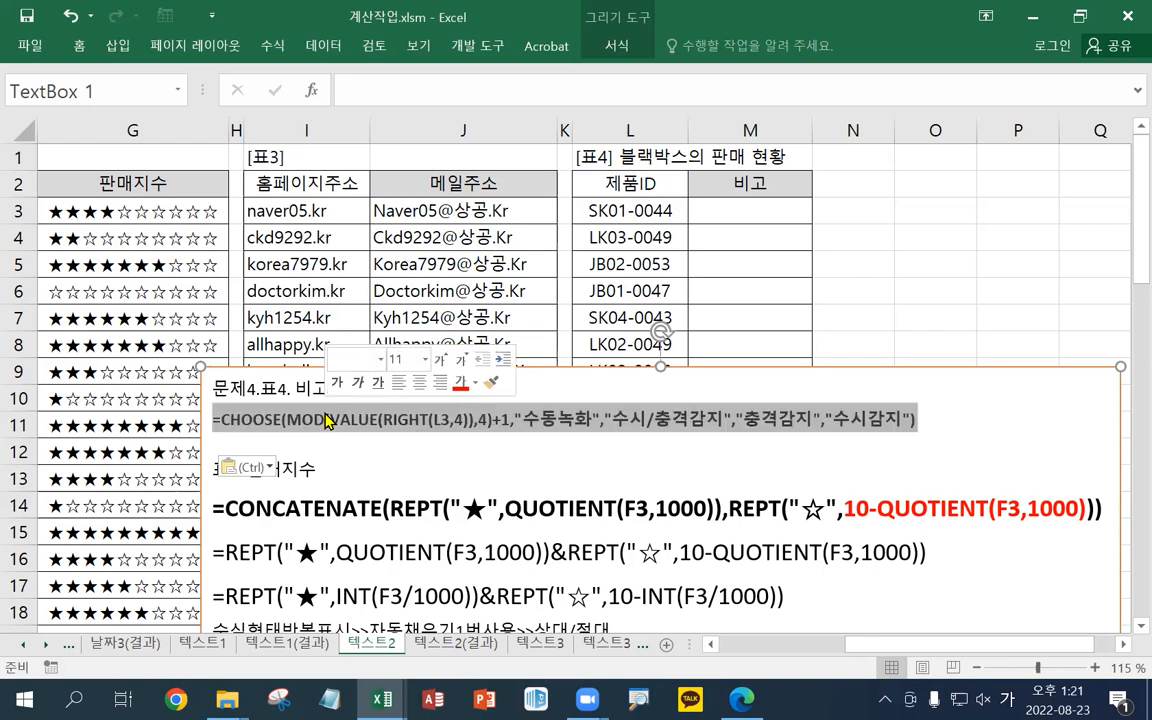
left_click(446, 361)
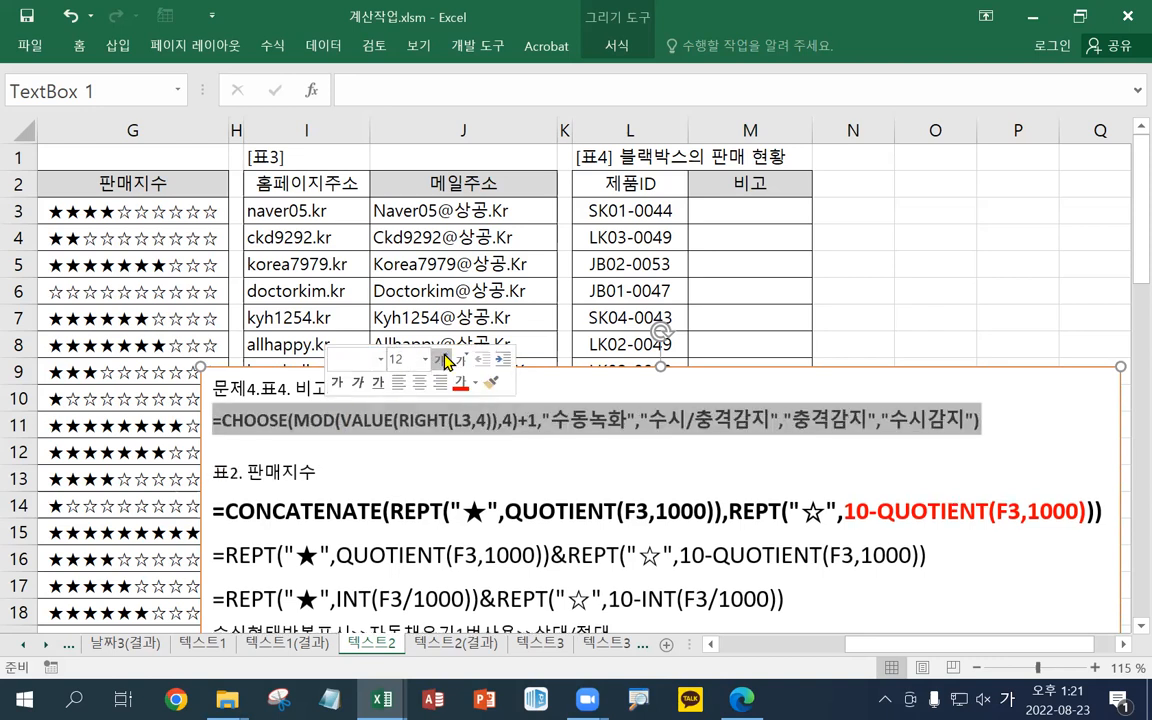
left_click(446, 361)
left_click(446, 361)
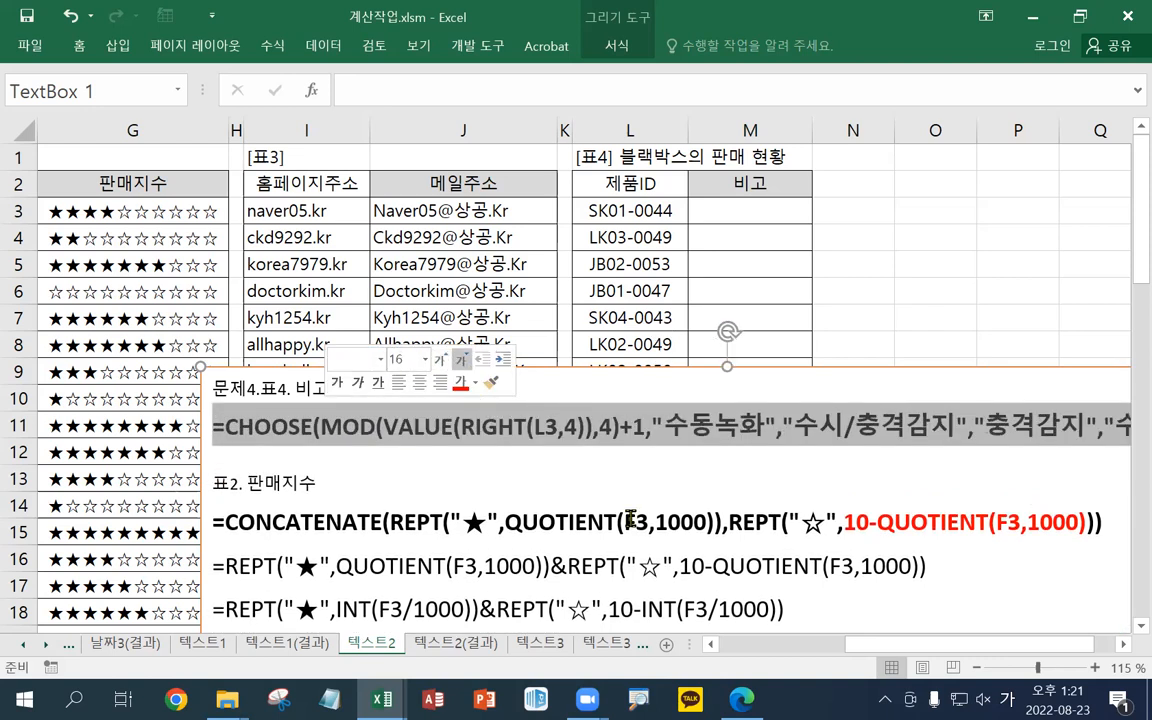
Shift the notes text box slightly right to fit the whole CHOOSE formula on view, and place the text cursor before its VALUE function
left_click(1123, 645)
left_click(1123, 645)
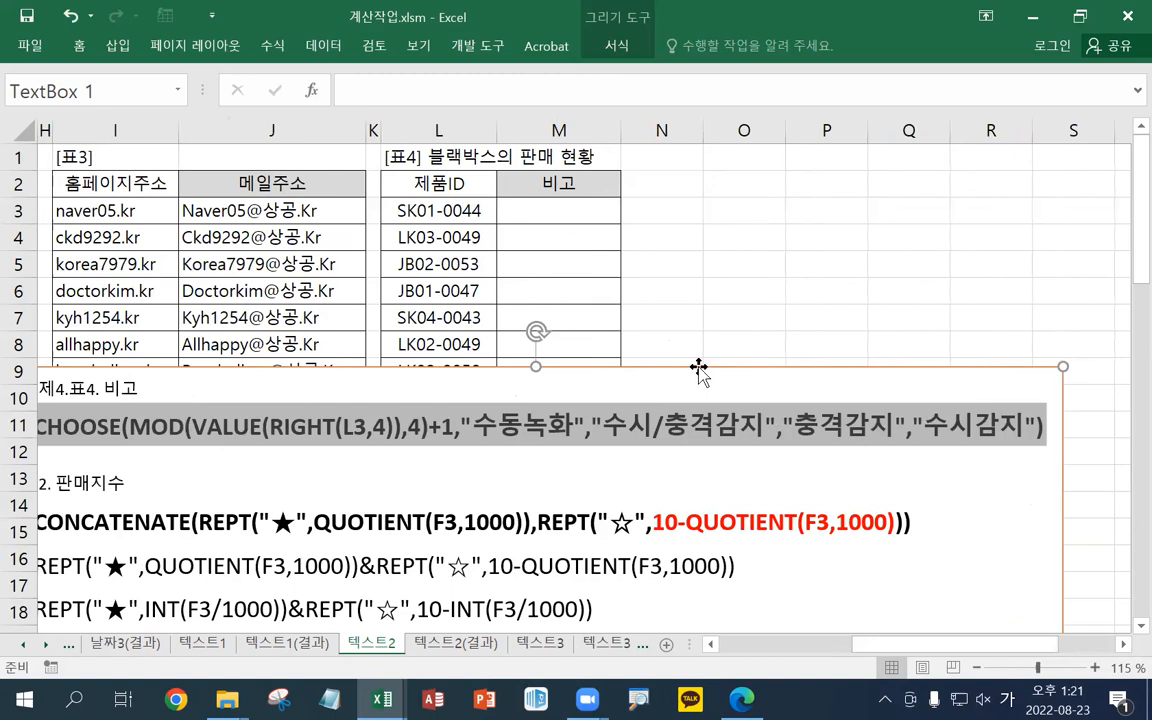
left_click_drag(701, 367, 766, 365)
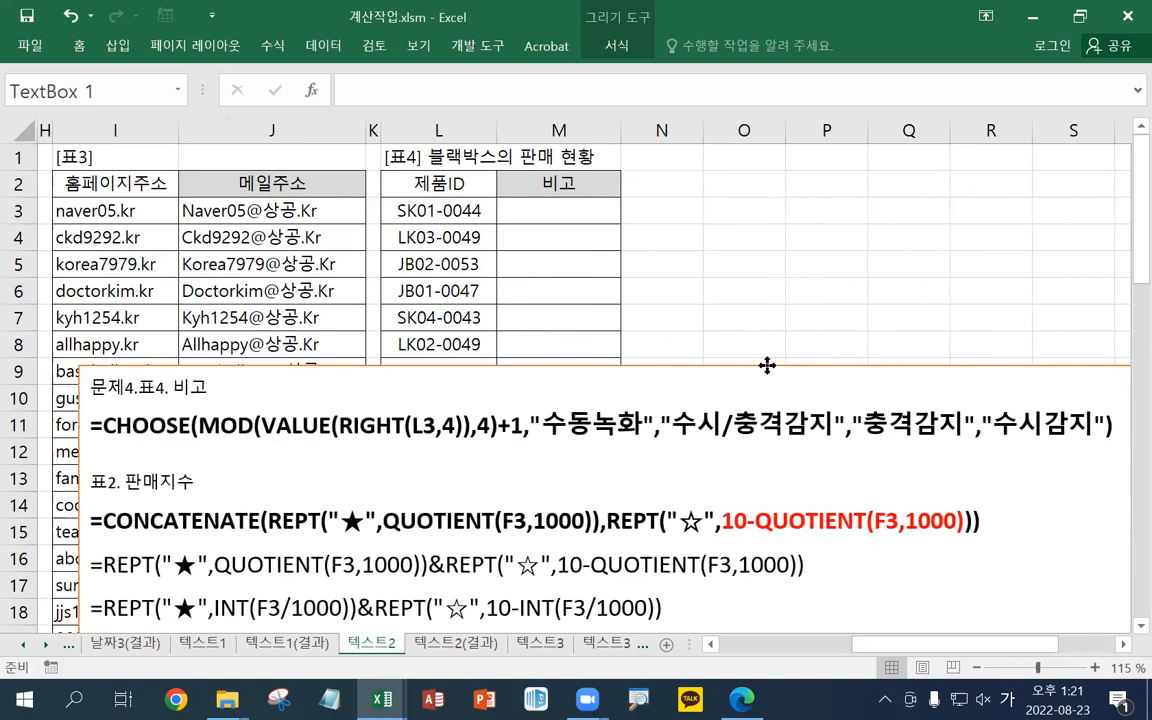
left_click(532, 216)
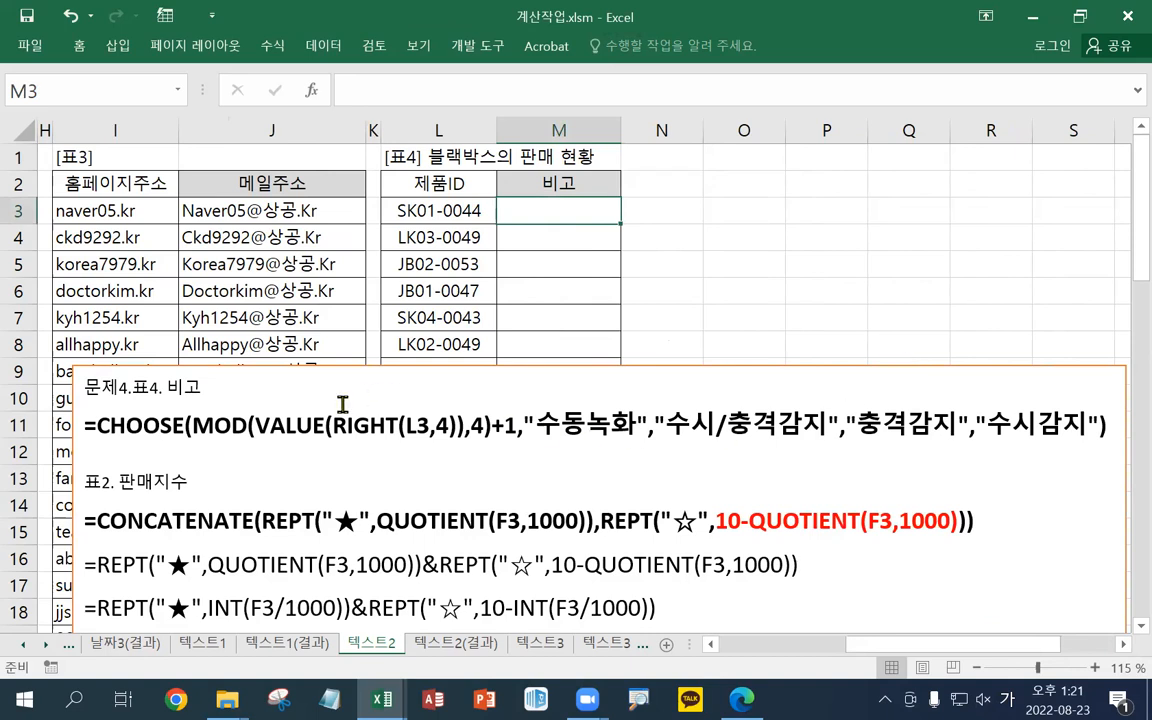
left_click(258, 424)
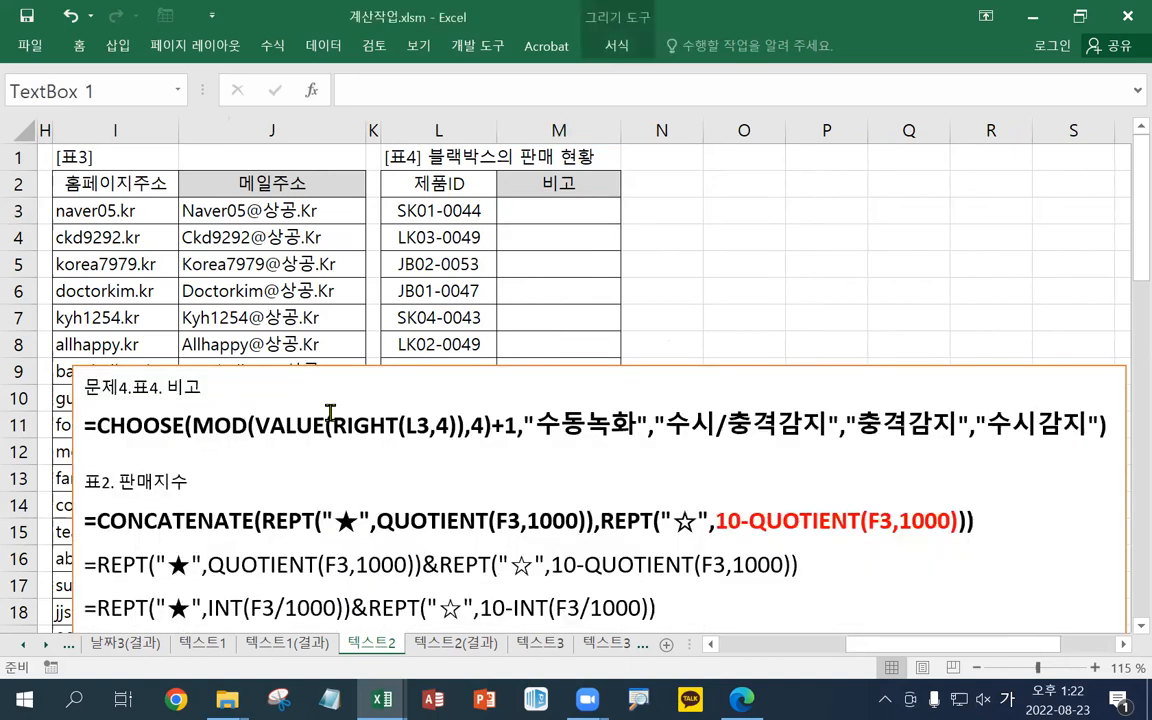
key("super+Right")
key("super+d")
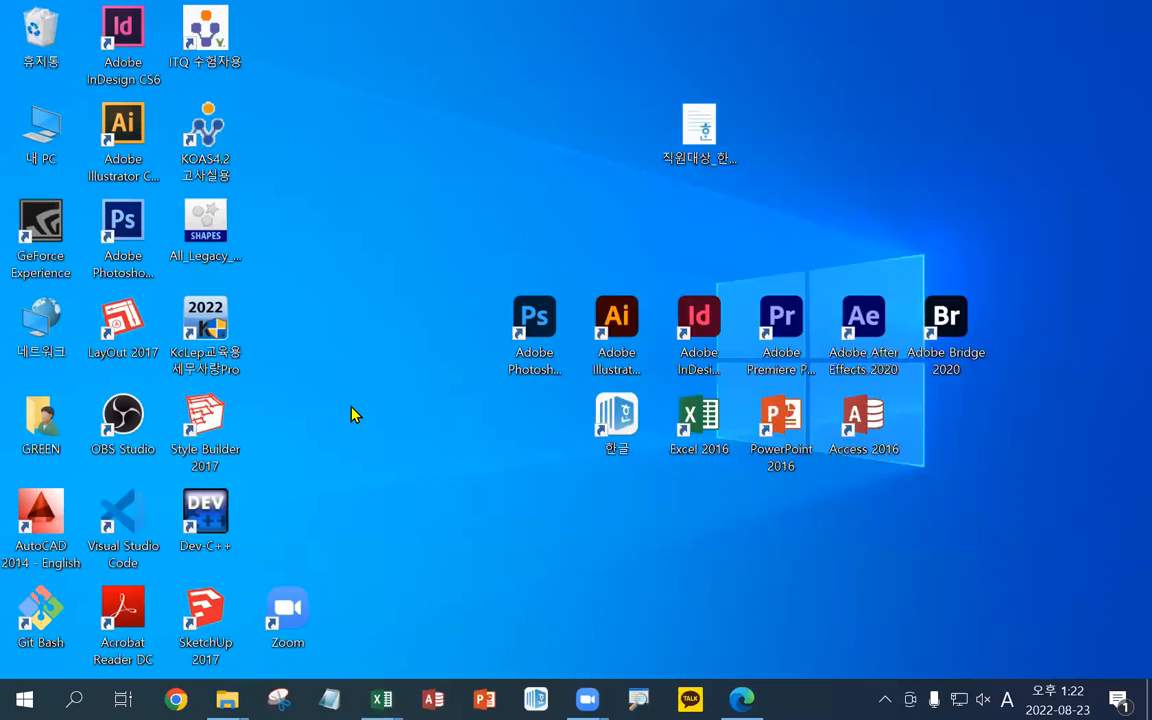
key("alt+Tab")
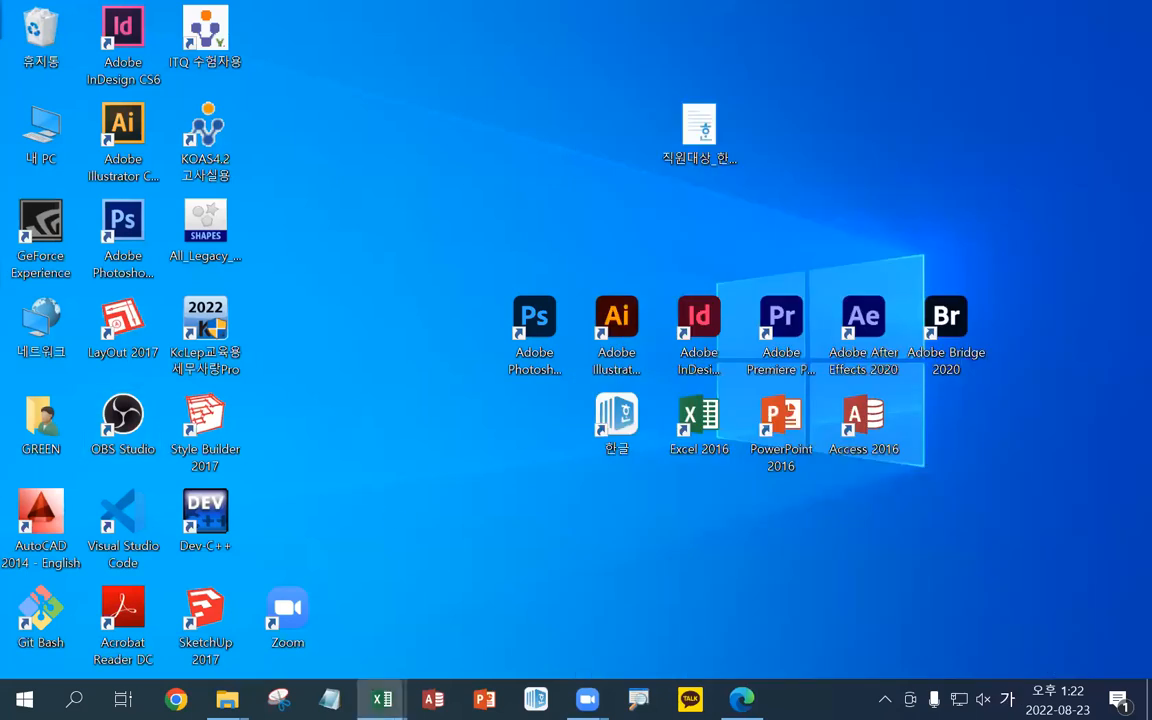
left_click_drag(0, 147, 717, 145)
double_click(710, 144)
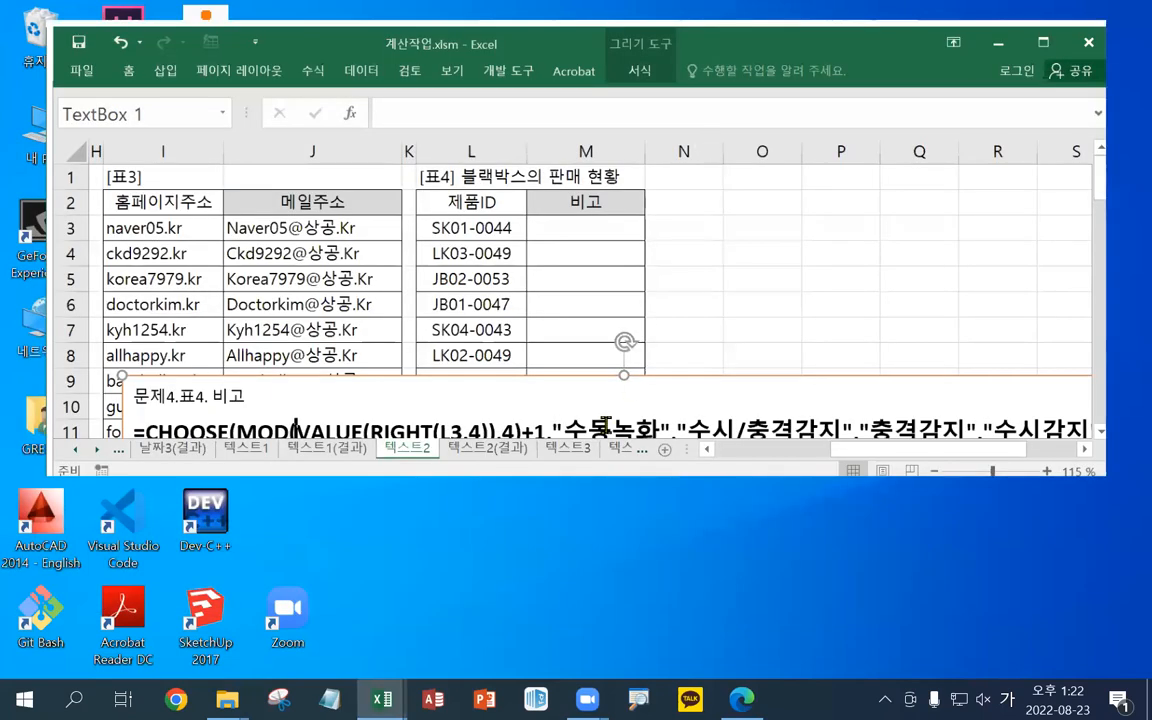
Color the "VALUE(" part of the CHOOSE formula in the notes text box red
key("shift+Right")
key("shift+Right")
key("shift+Right")
key("shift+Right")
key("shift+Right")
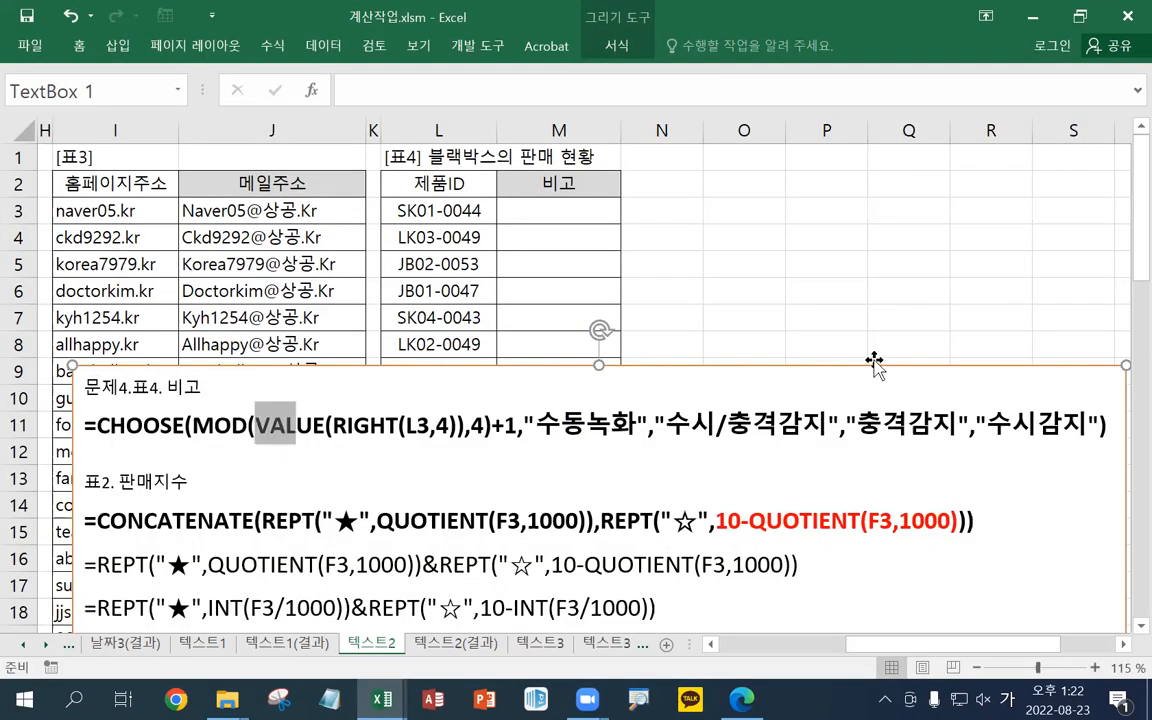
key("shift+Right")
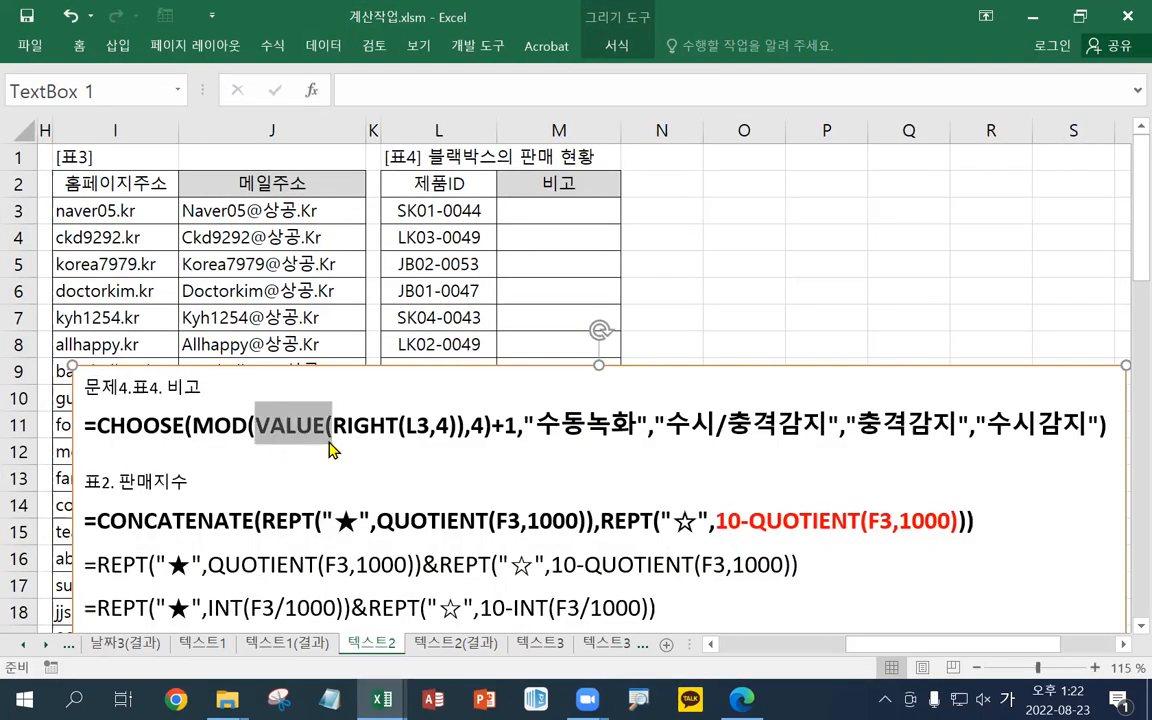
right_click(318, 437)
left_click(451, 483)
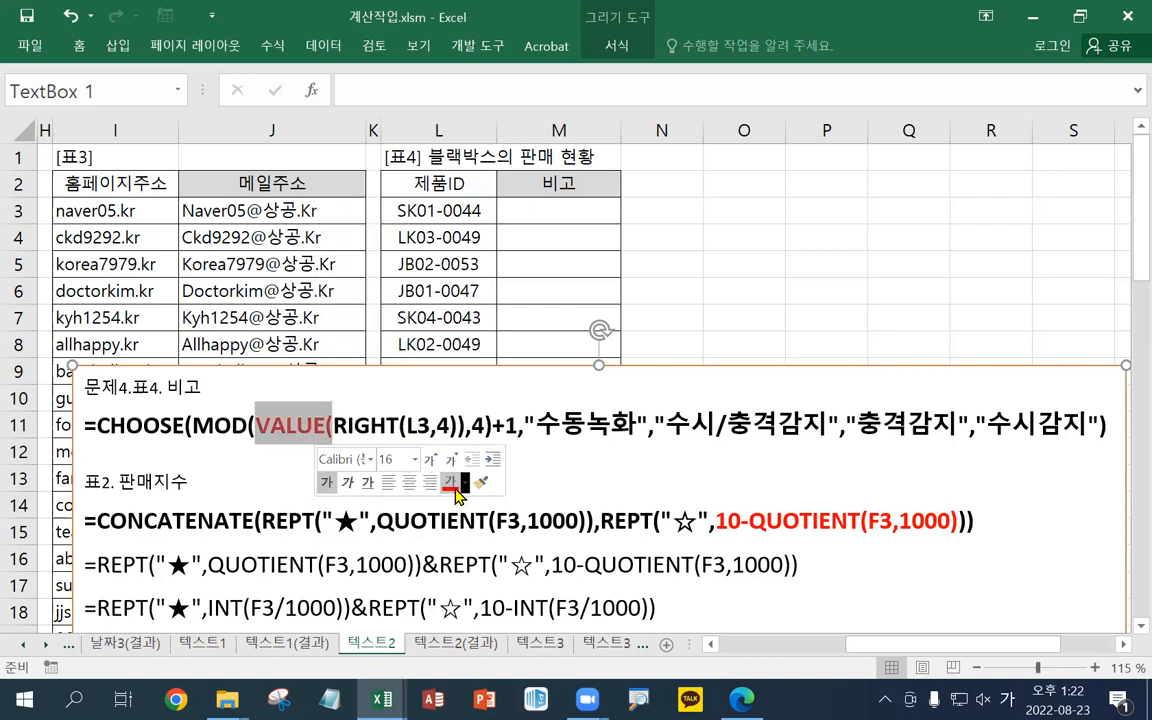
Color the closing parenthesis of VALUE red in the notes text box's CHOOSE formula and save the workbook
left_click(460, 425)
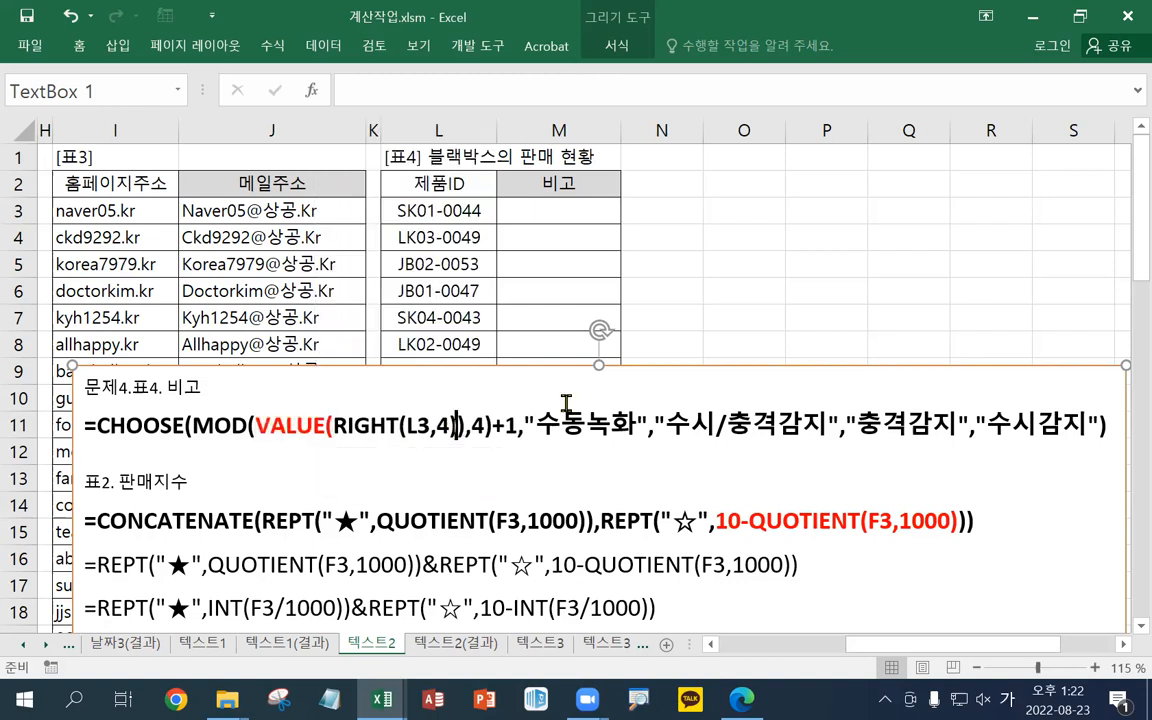
right_click(459, 424)
left_click(595, 467)
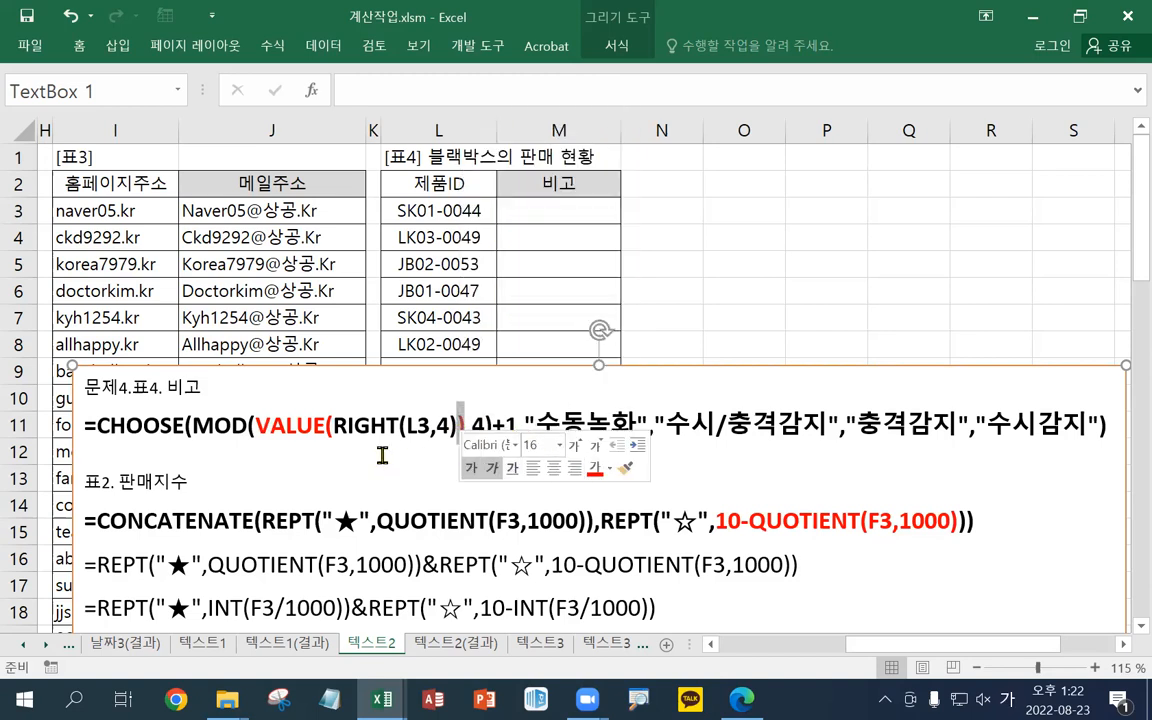
left_click(353, 452)
left_click(22, 15)
Paste "LEFT, MID, RIGHT 함수는 결과값이 문자 데이터이지만 산술연산식에 작성되거나 숫자 인수 자리에 작성되면 숫자화" as text only below the CHOOSE formula
left_click(229, 380)
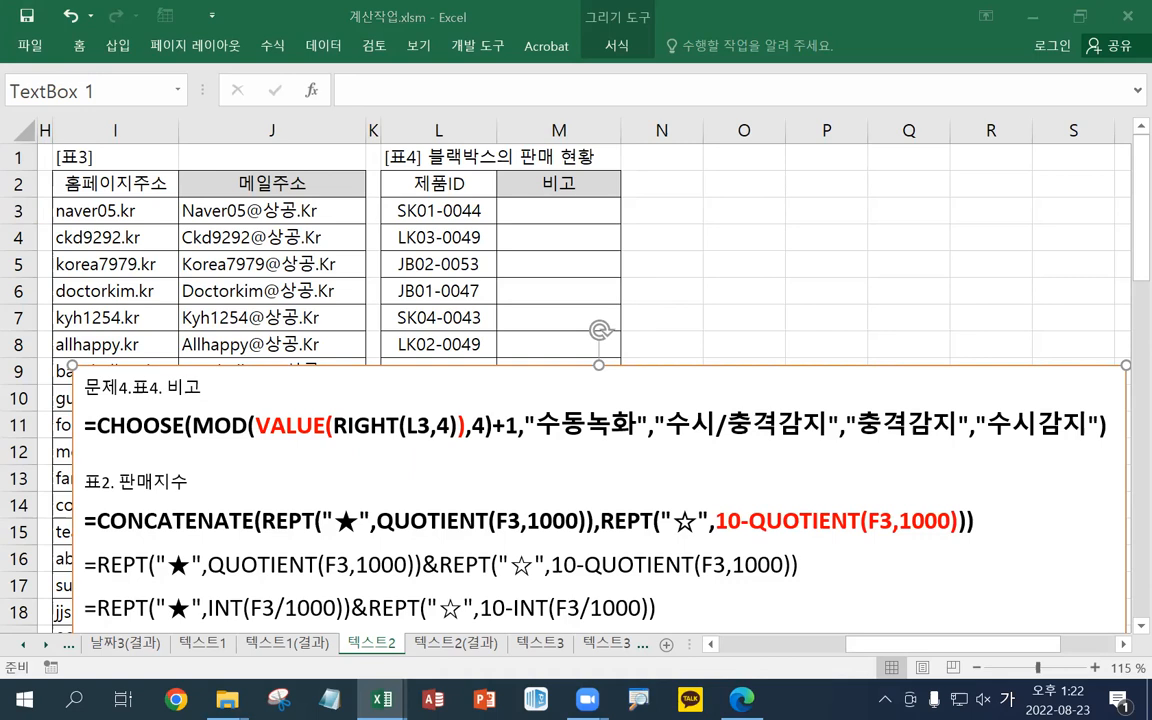
left_click(541, 298)
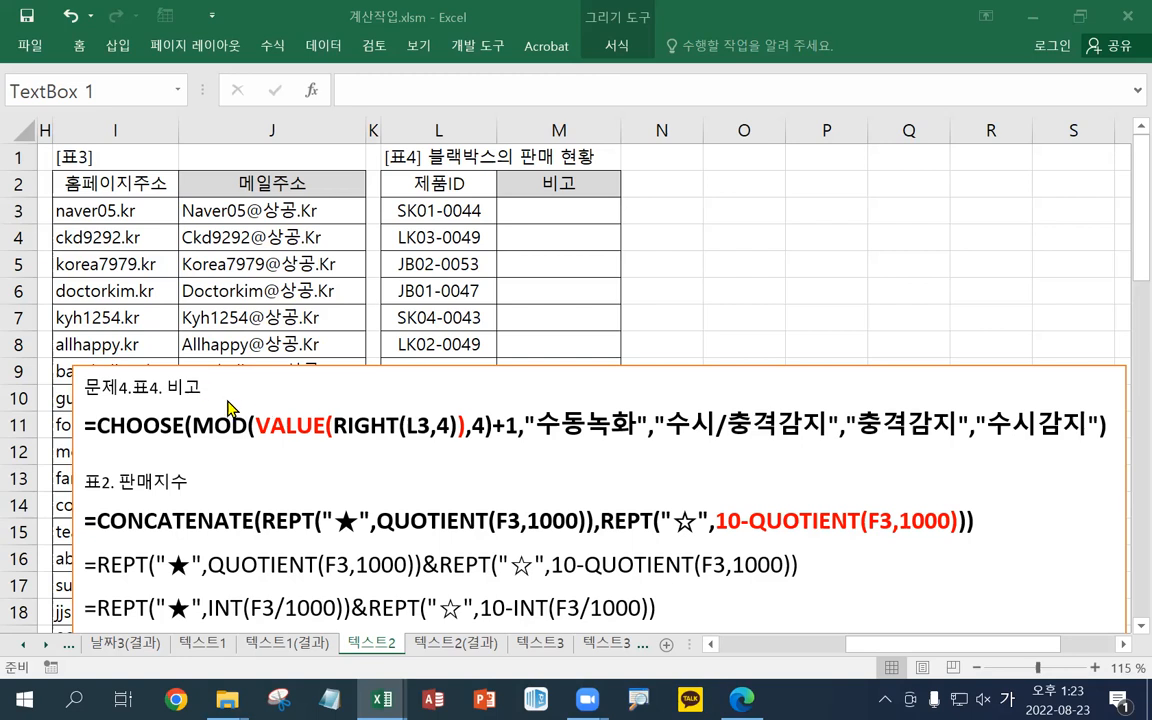
left_click(131, 449)
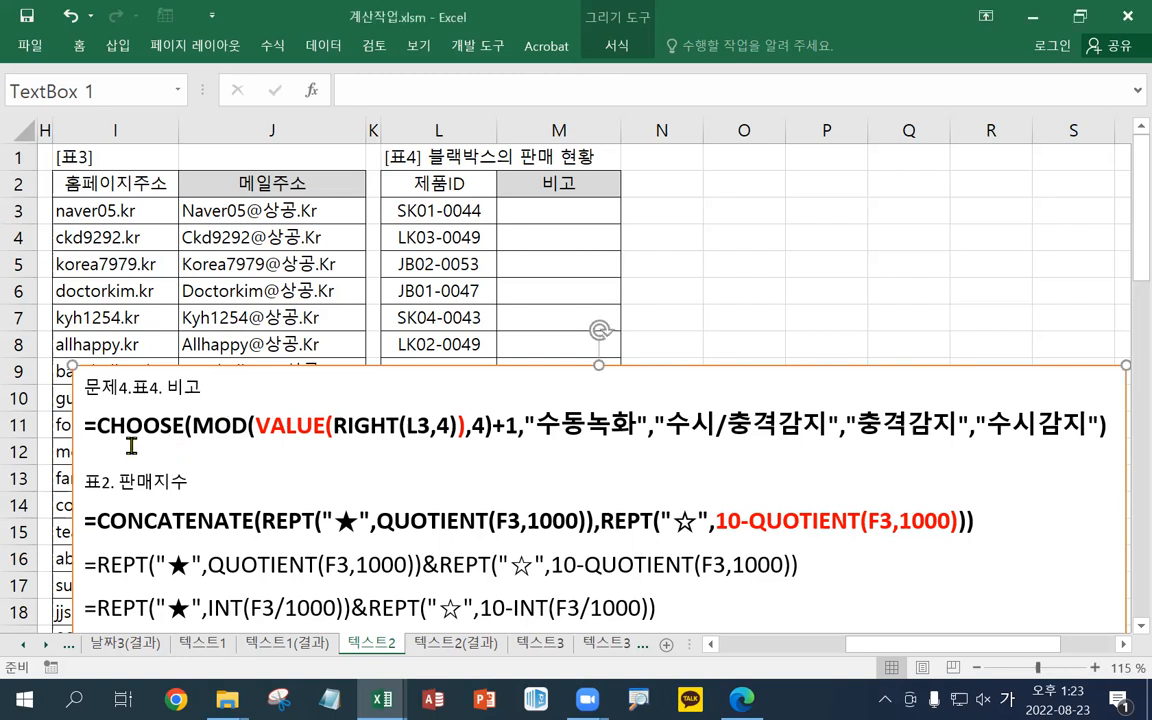
type("LEFT, MID, RIGHT 함수는 결과값이 문자 데이터이지만 산술연산식에 작성되거나 숫자 인수 자리에 작성되면 숫자화")
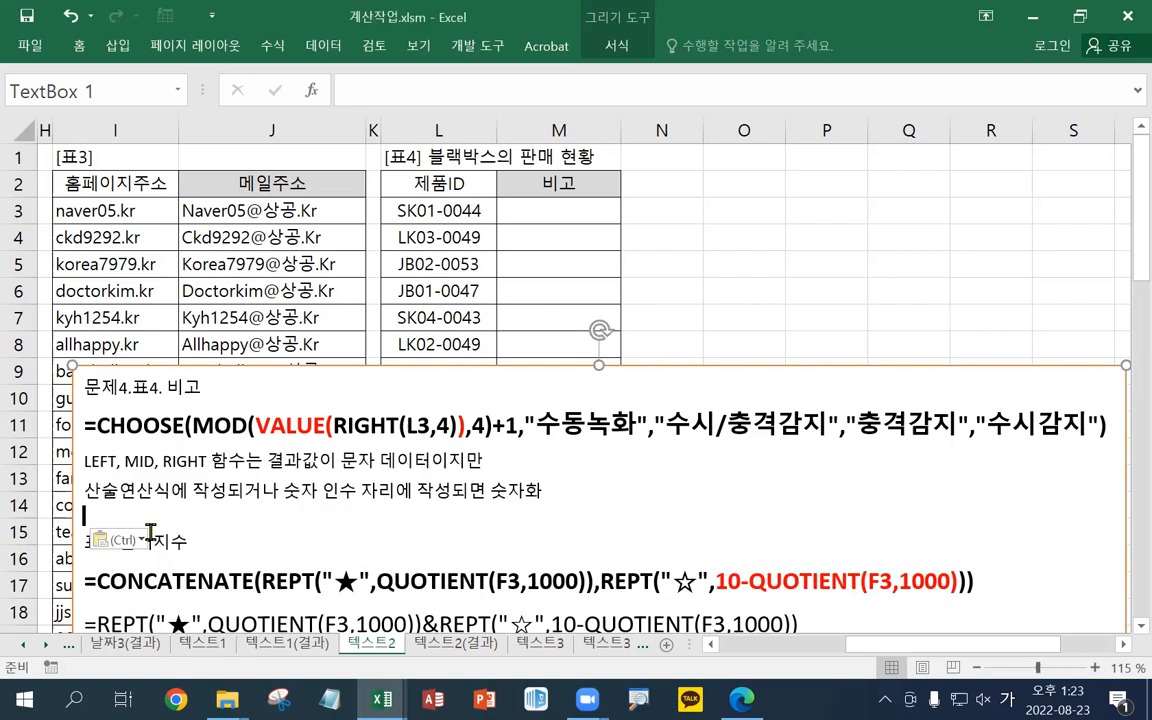
left_click(120, 540)
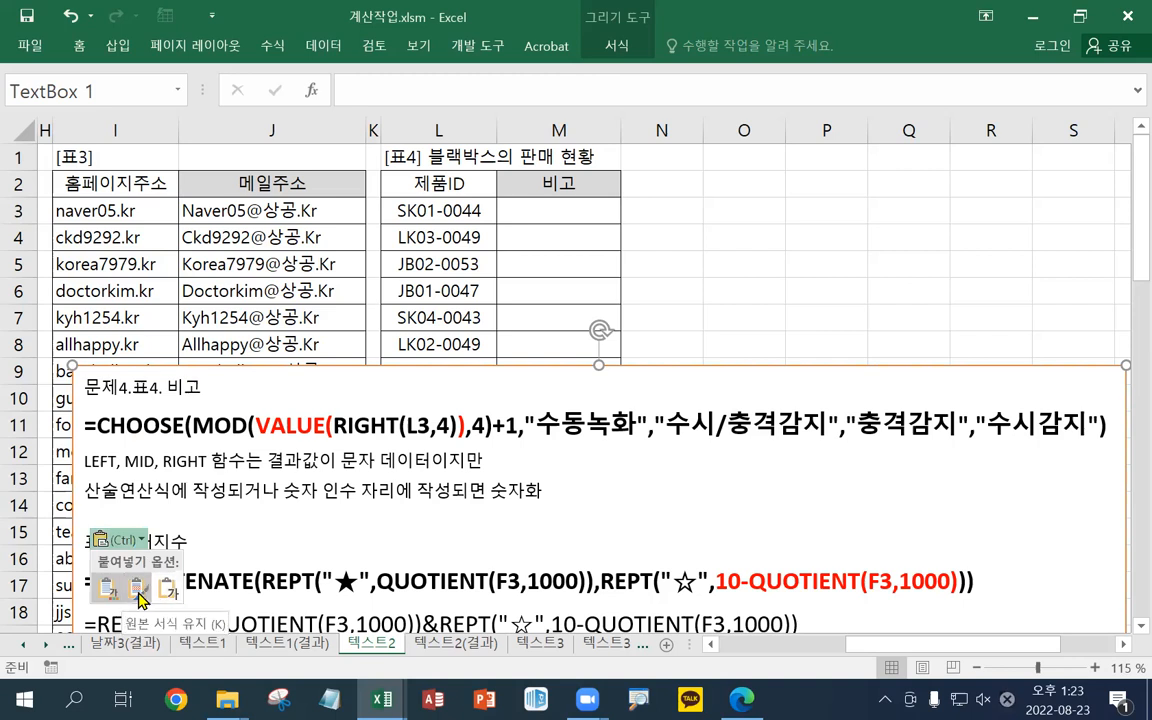
left_click(168, 590)
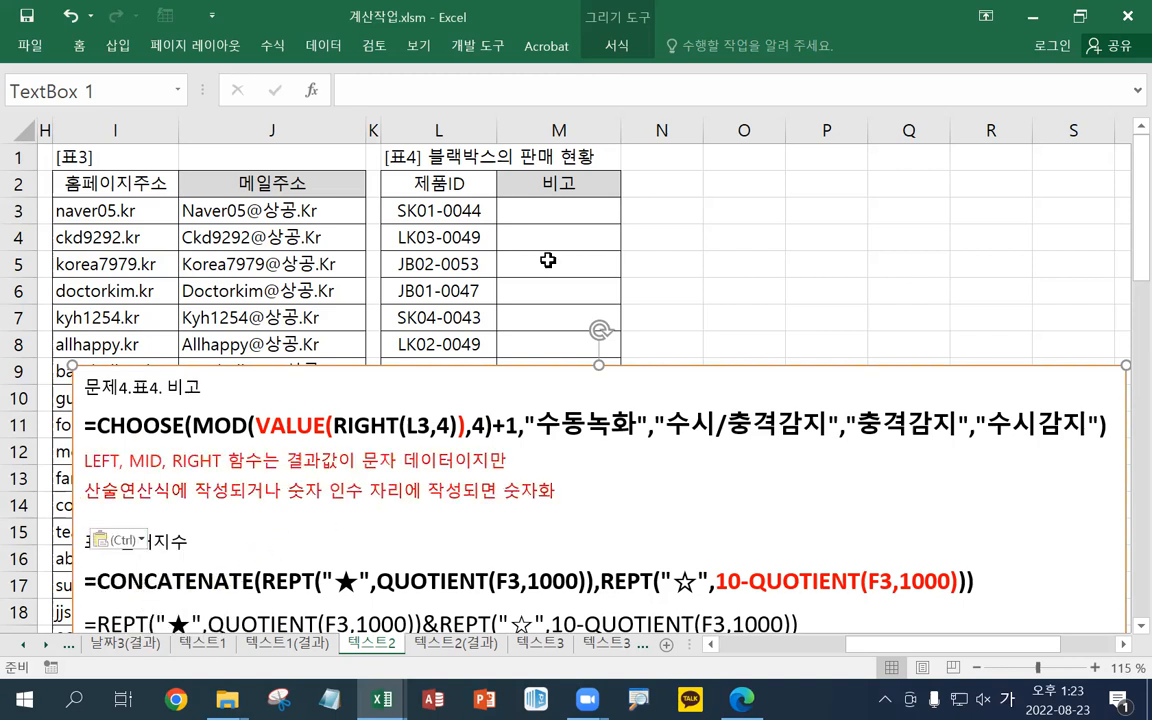
Enter =RIGHT(L3,4) in cell M3 of 표4's 비고 column, using English input mode
left_click(530, 210)
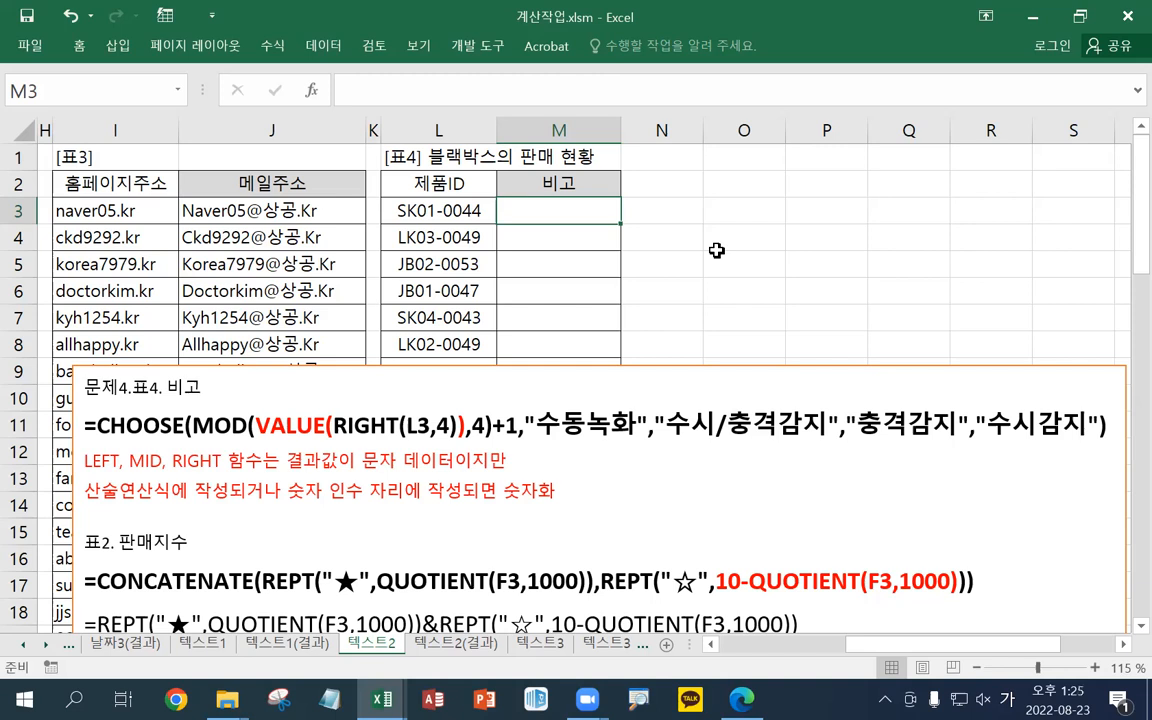
type("=가")
key("BackSpace")
key("Hangul")
type("RI")
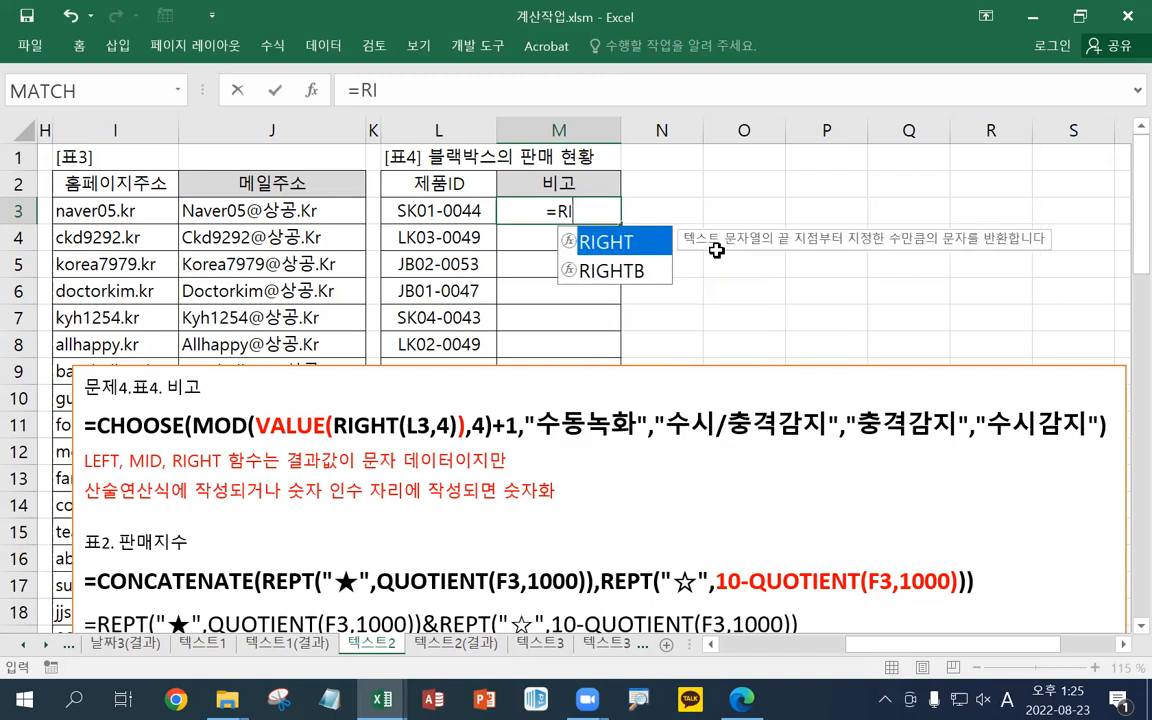
type("GHT(")
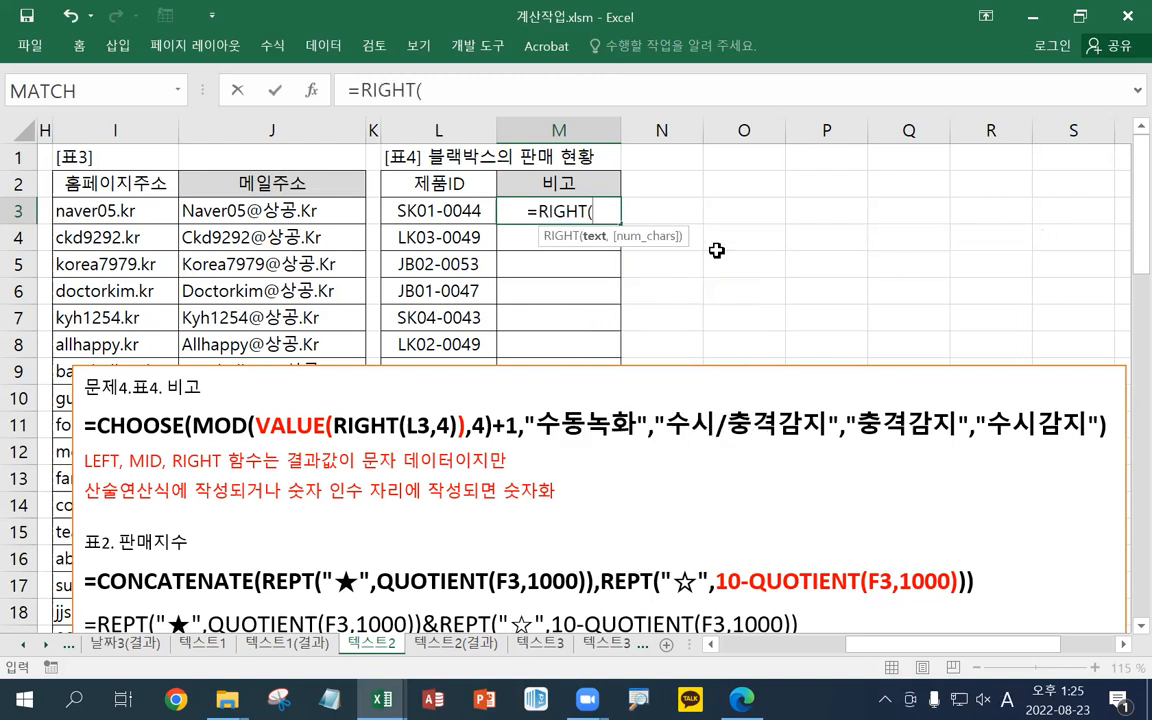
left_click(466, 214)
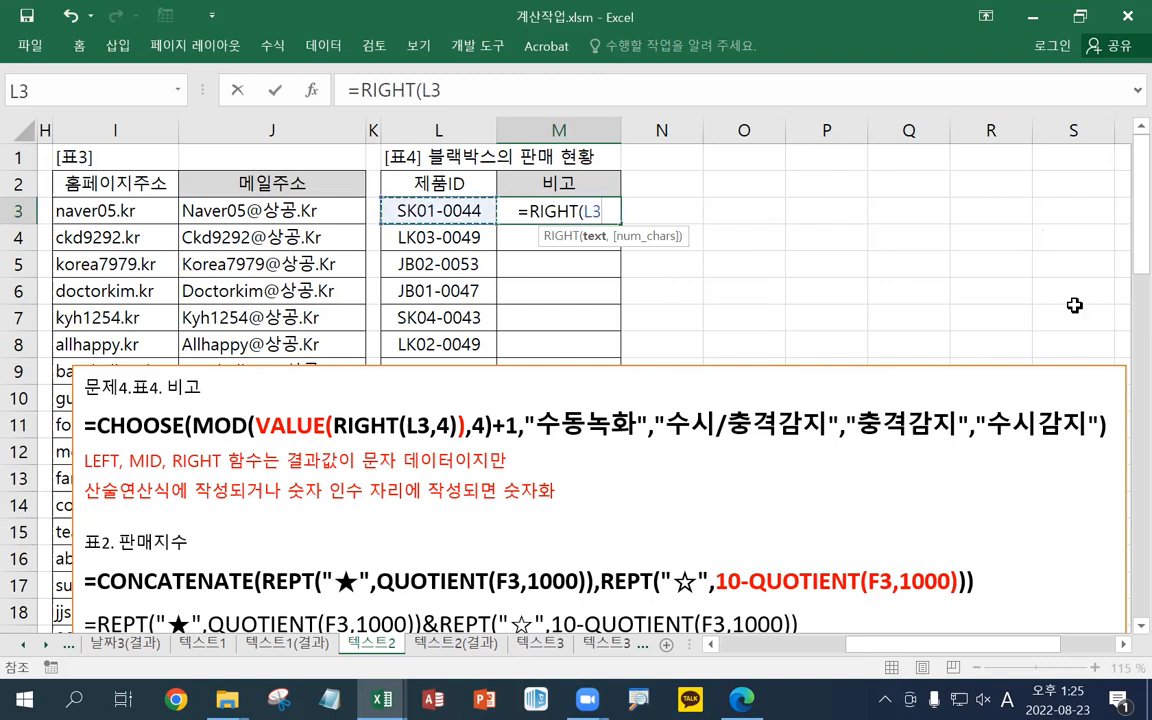
type(",4)")
key("Return")
key("Up")
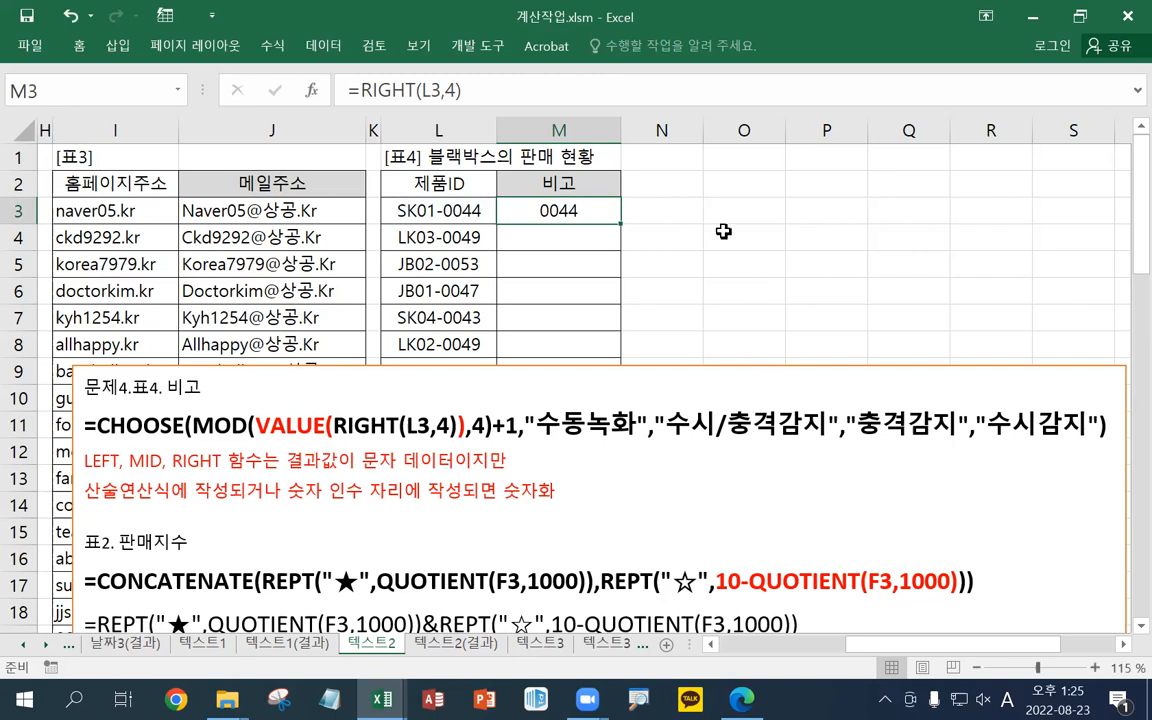
Wrap M3's RIGHT function in VALUE so the formula reads =VALUE(RIGHT(L3,4))
double_click(582, 211)
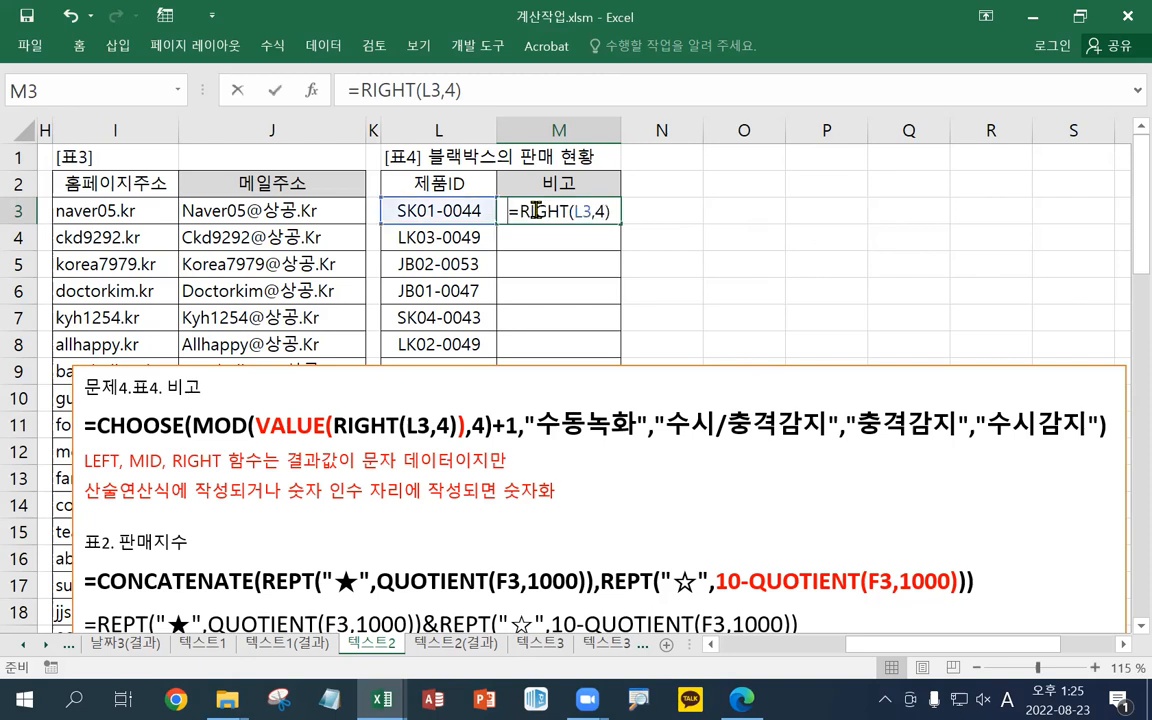
left_click(517, 211)
type("V")
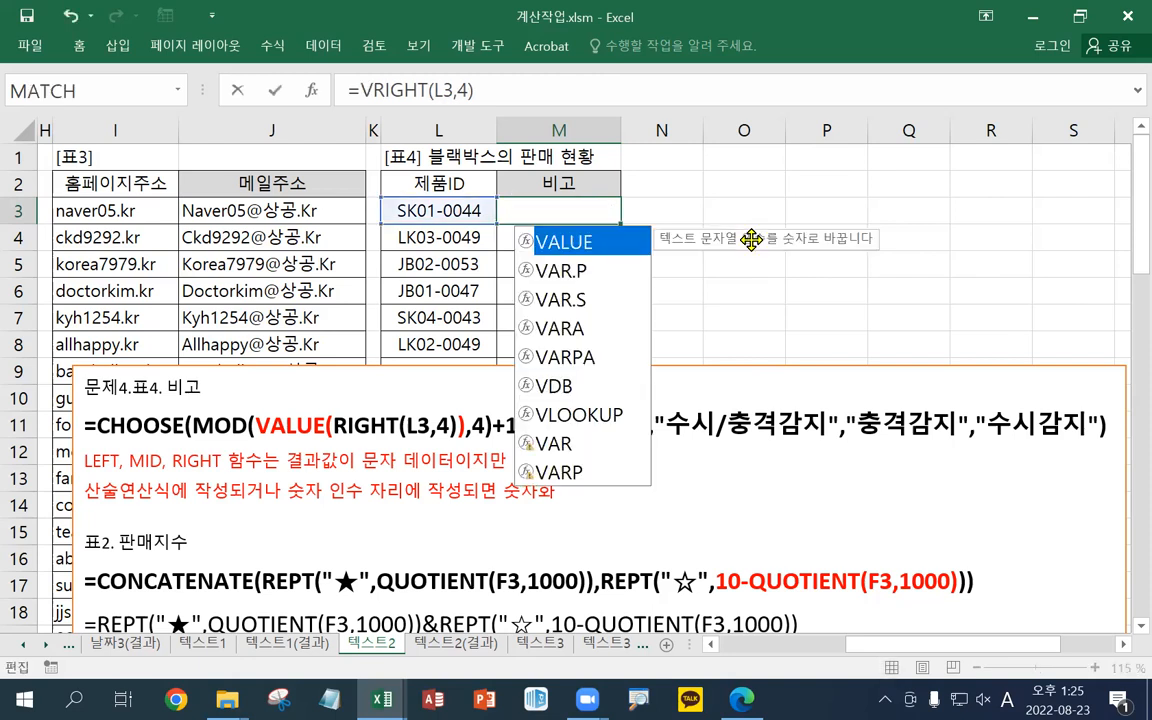
type("ALUE(")
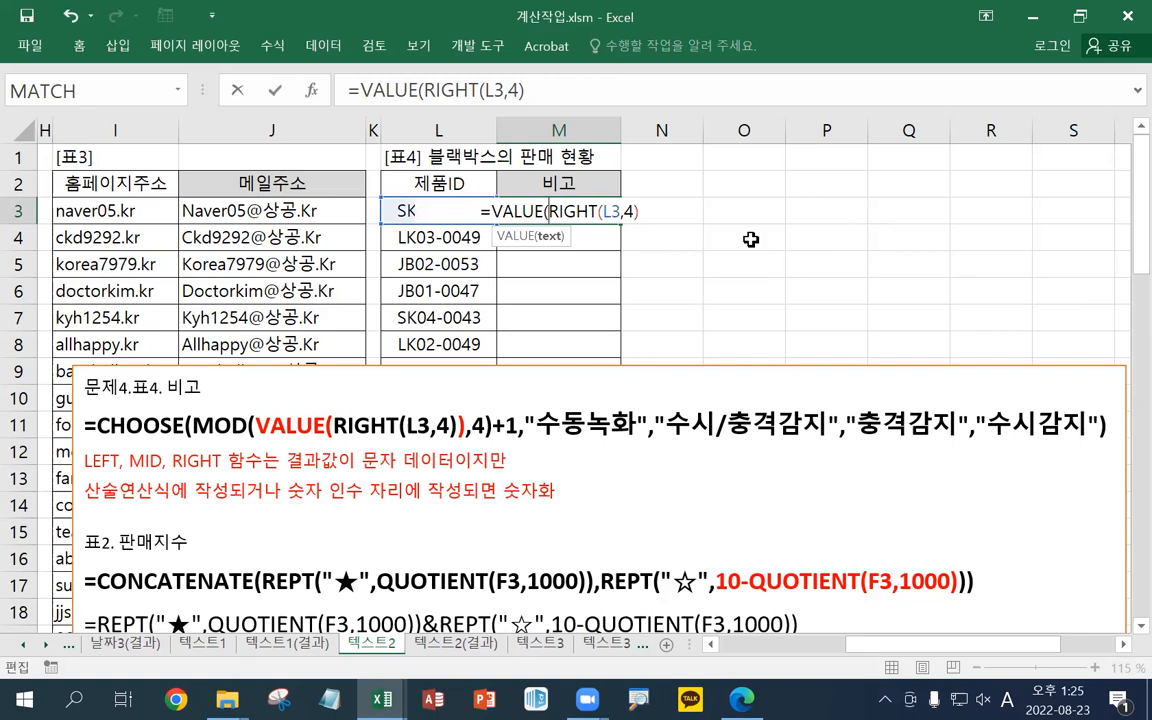
type(")")
key("Return")
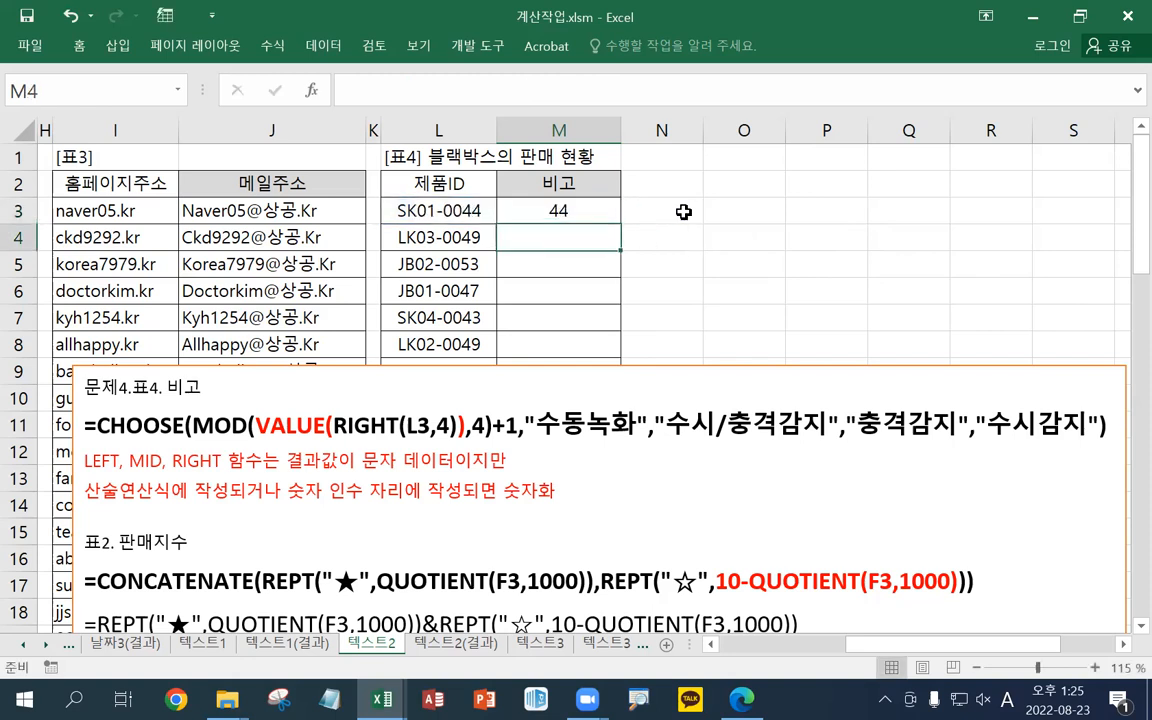
Wrap M3's VALUE expression in MOD with divisor 4, giving =MOD(VALUE(RIGHT(L3,4)),4)
left_click(587, 212)
double_click(588, 210)
left_click(651, 210)
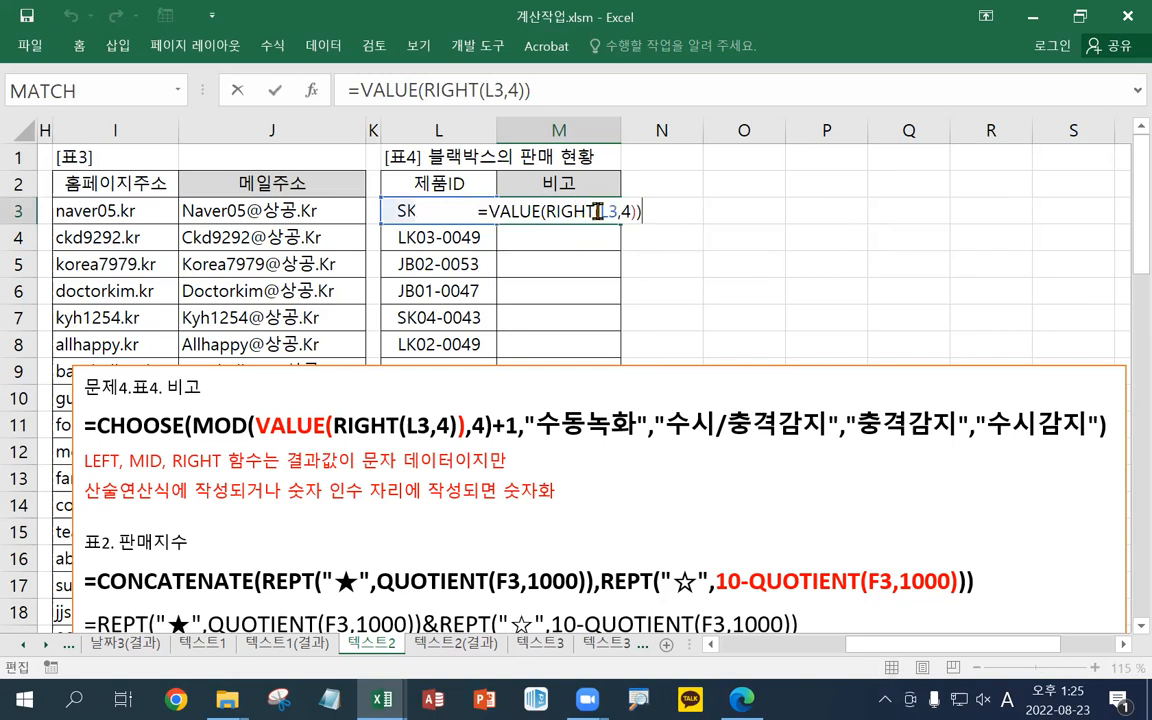
left_click(490, 214)
type("MOD(")
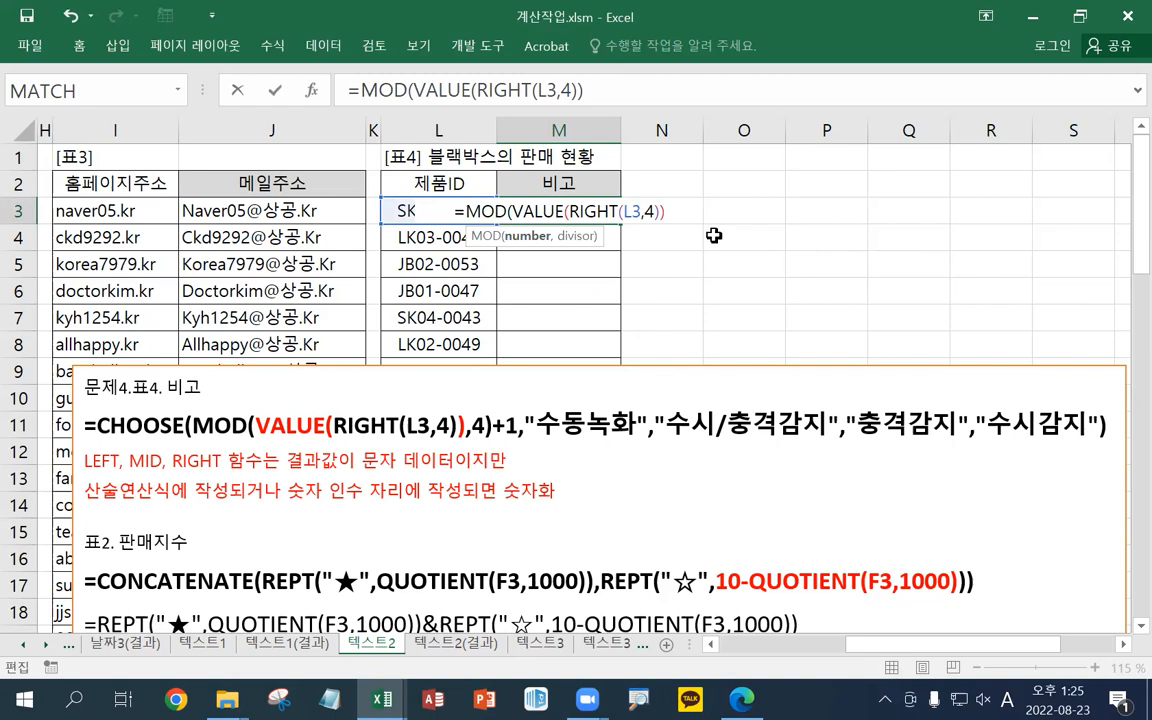
left_click(688, 207)
type(",4)")
key("Return")
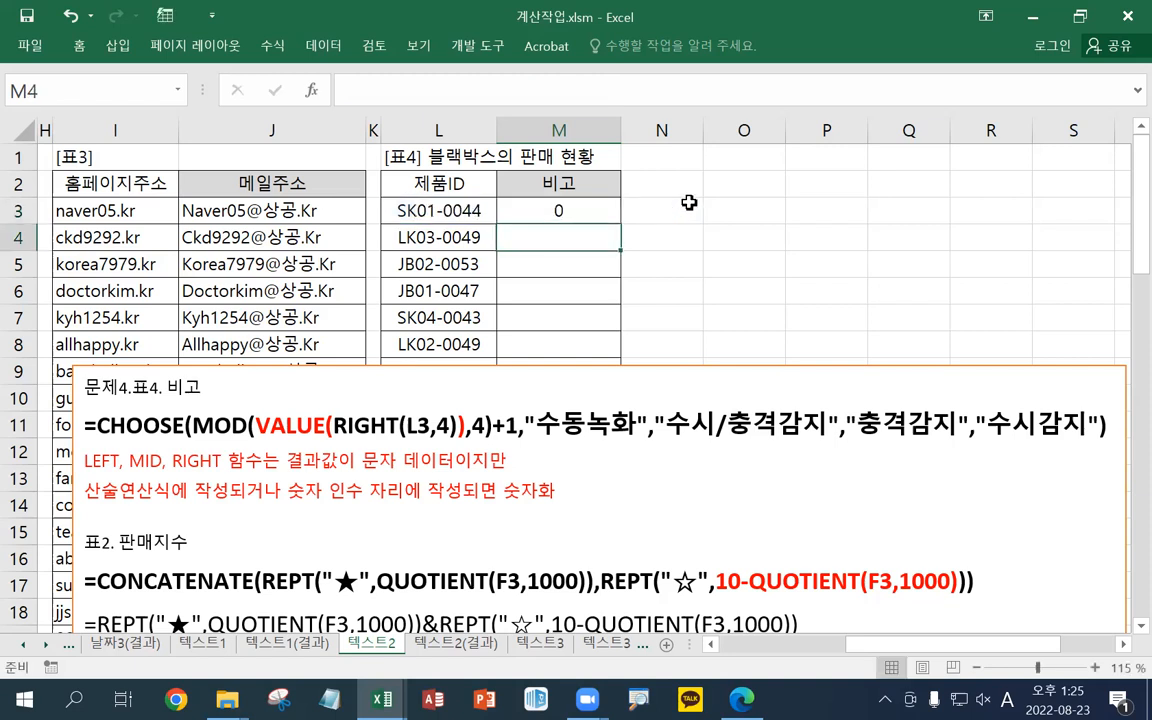
Append +1 to the MOD formula in M3
left_click(592, 210)
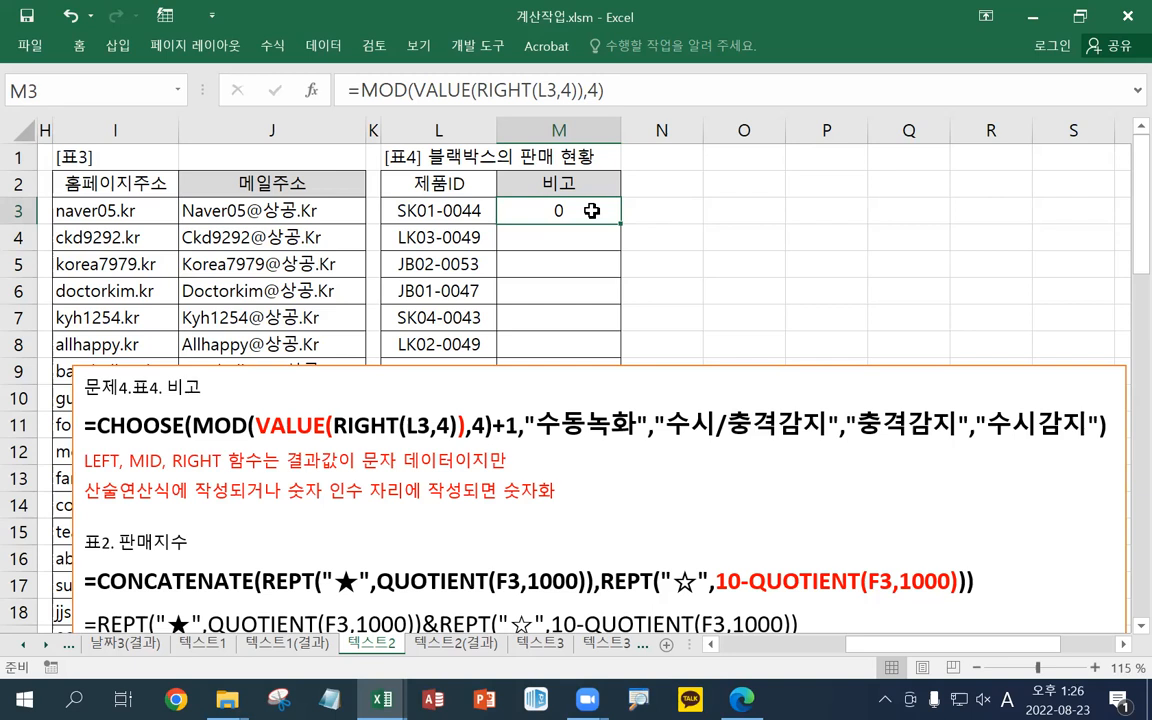
left_click(605, 90)
type("+1")
key("Return")
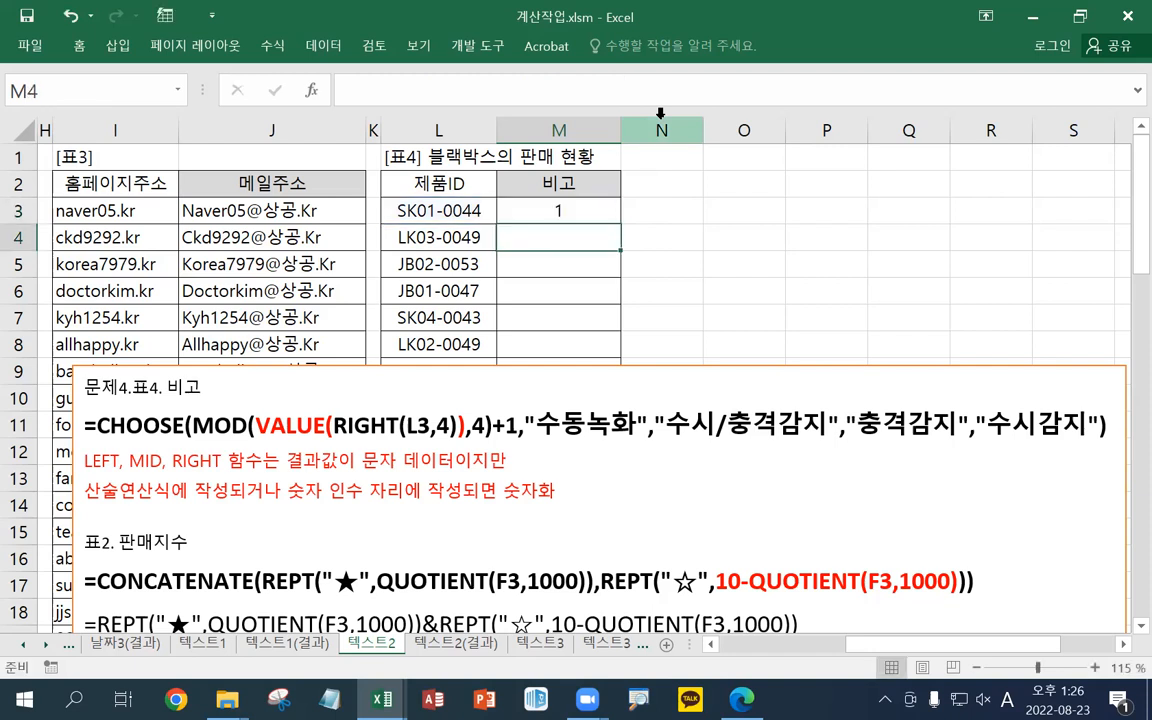
Color the "+1" part of the CHOOSE formula in the notes text box red
left_click(516, 430)
key("Left")
key("Left")
key("Left")
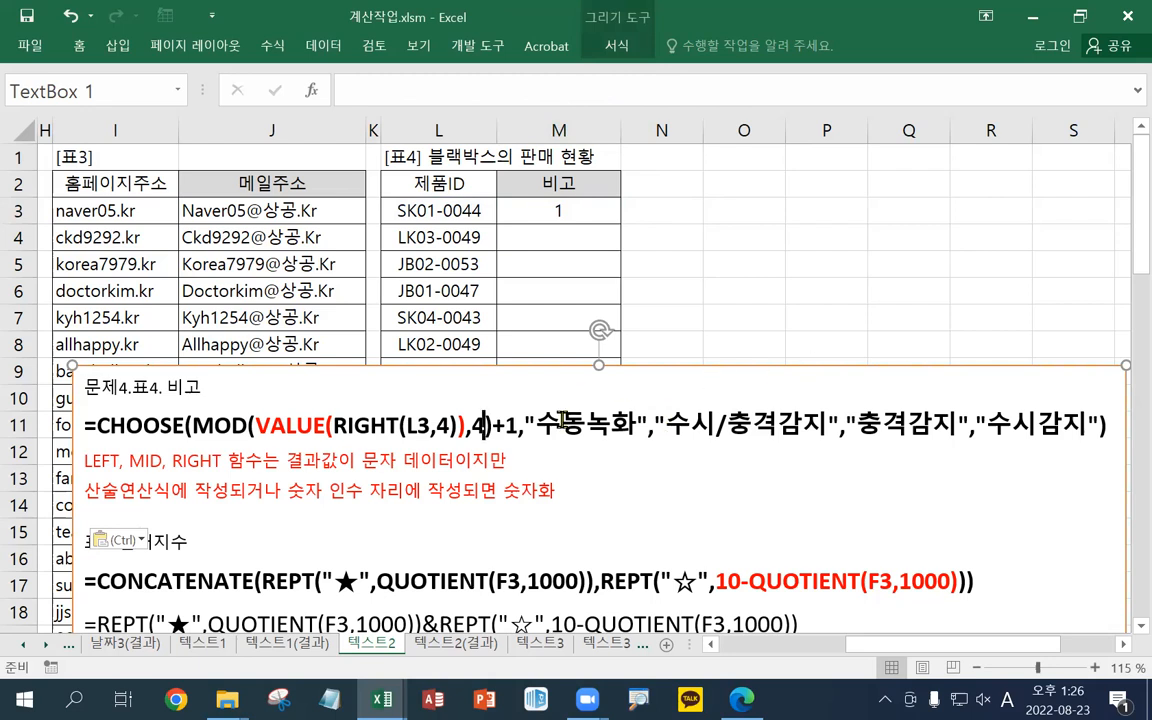
double_click(508, 425)
right_click(510, 425)
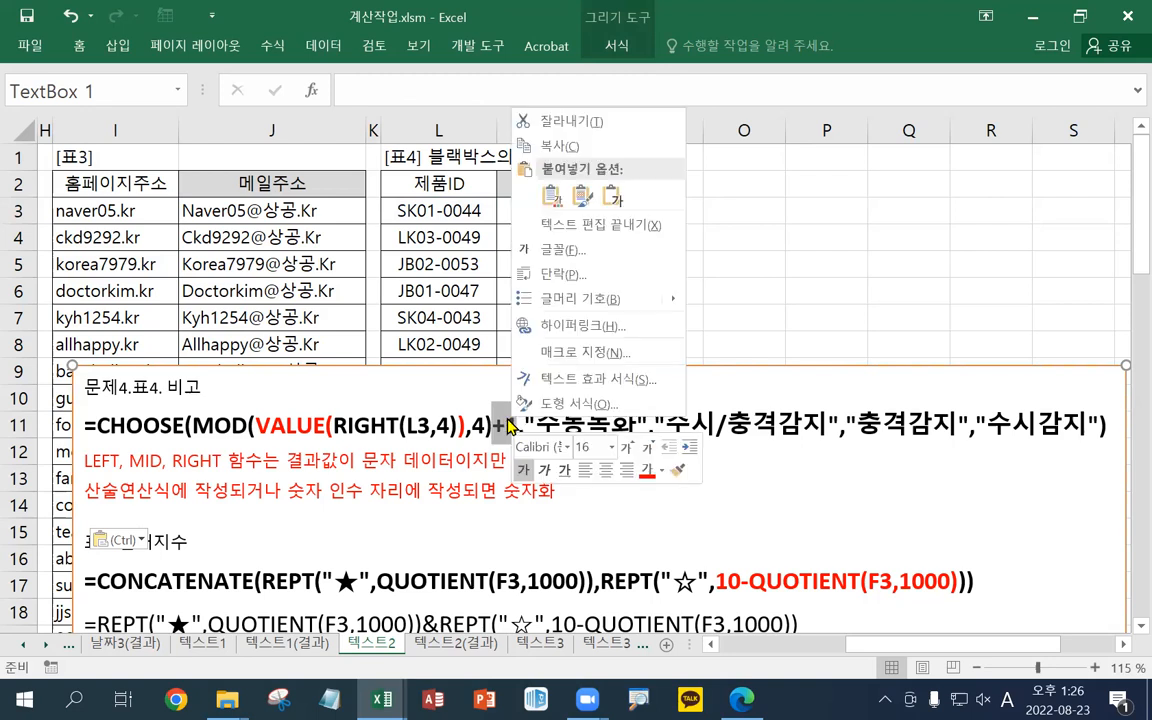
left_click(647, 469)
left_click(603, 509)
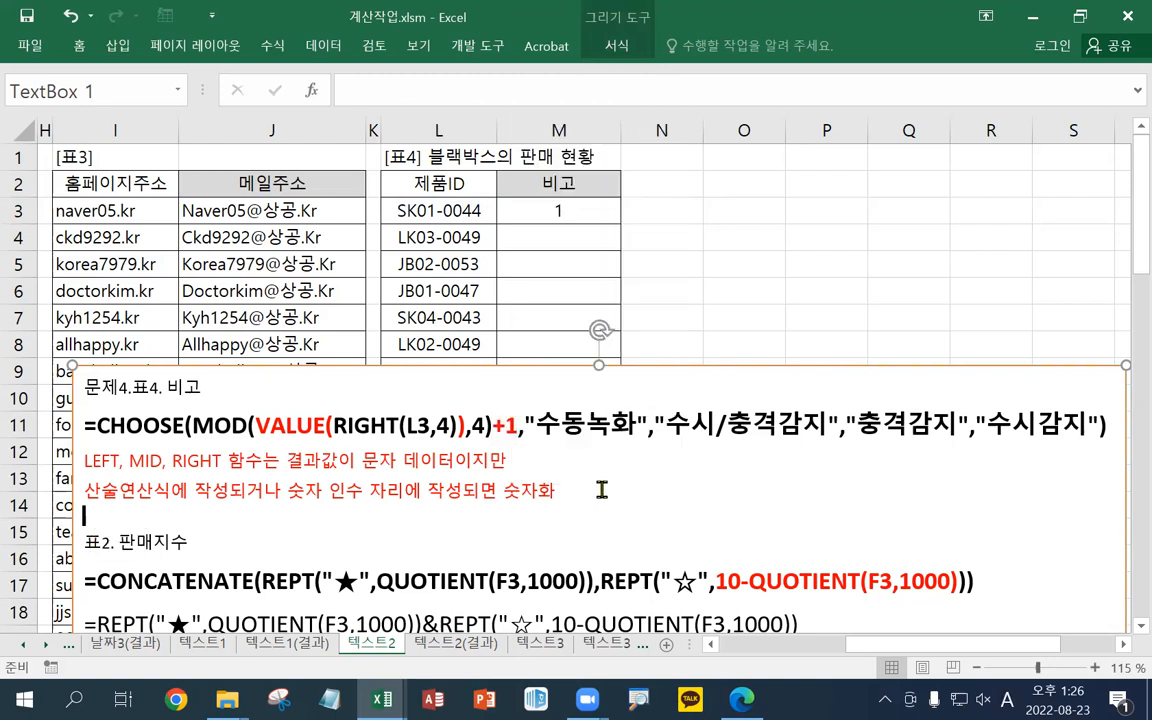
Insert CHOOSE( in front of MOD in M3's formula to make the MOD result its index number
left_click(558, 211)
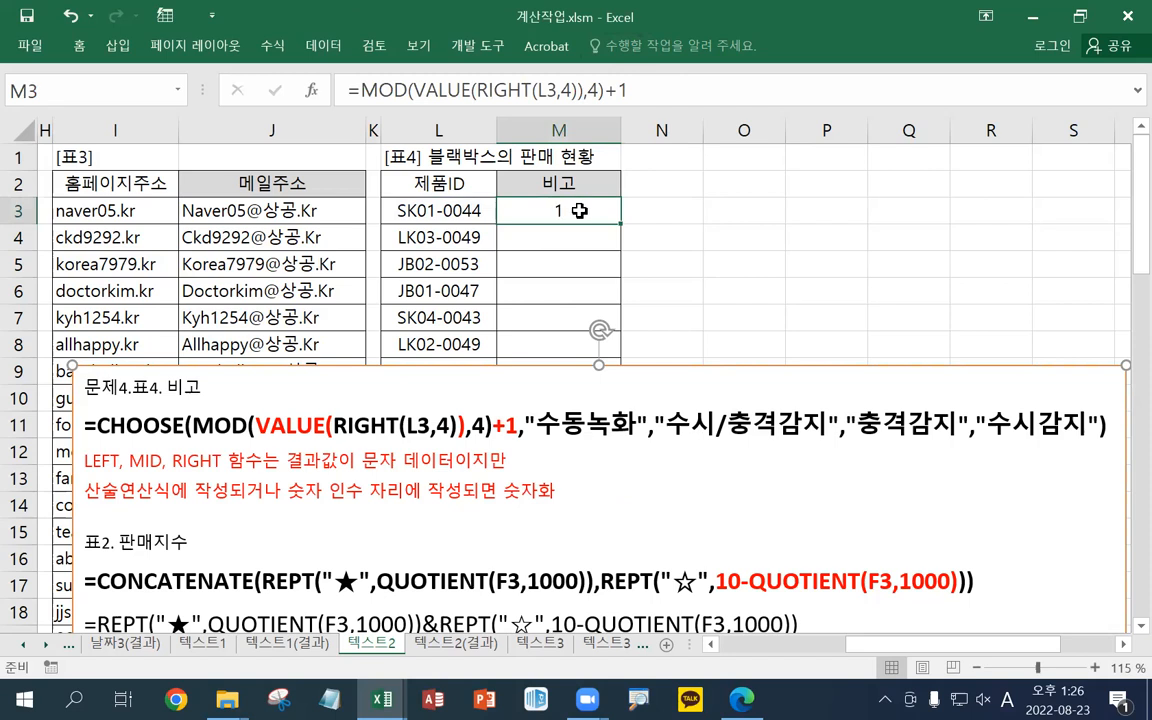
double_click(558, 211)
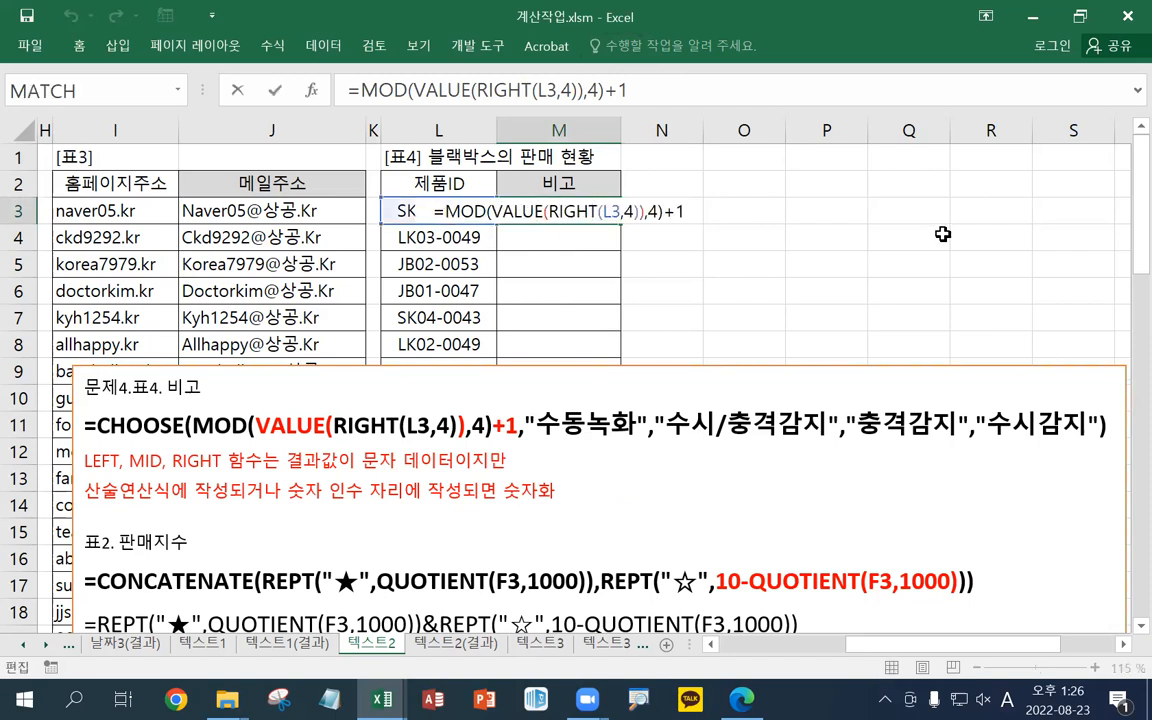
type("CHOOSE")
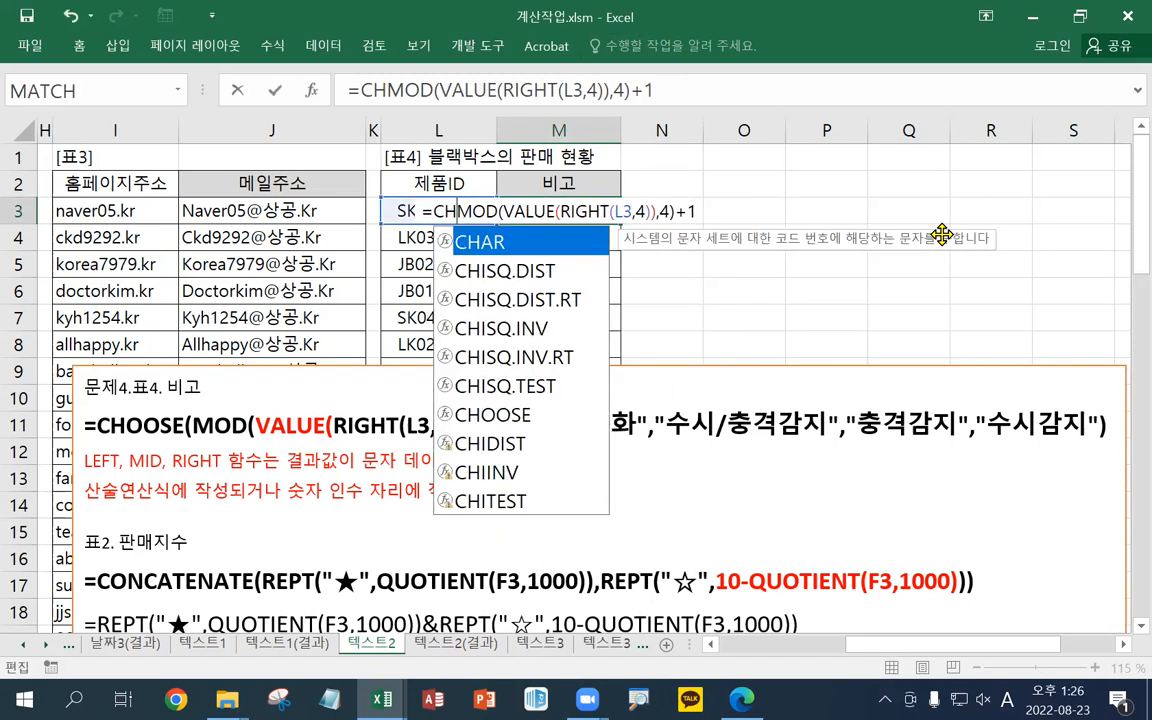
type("(")
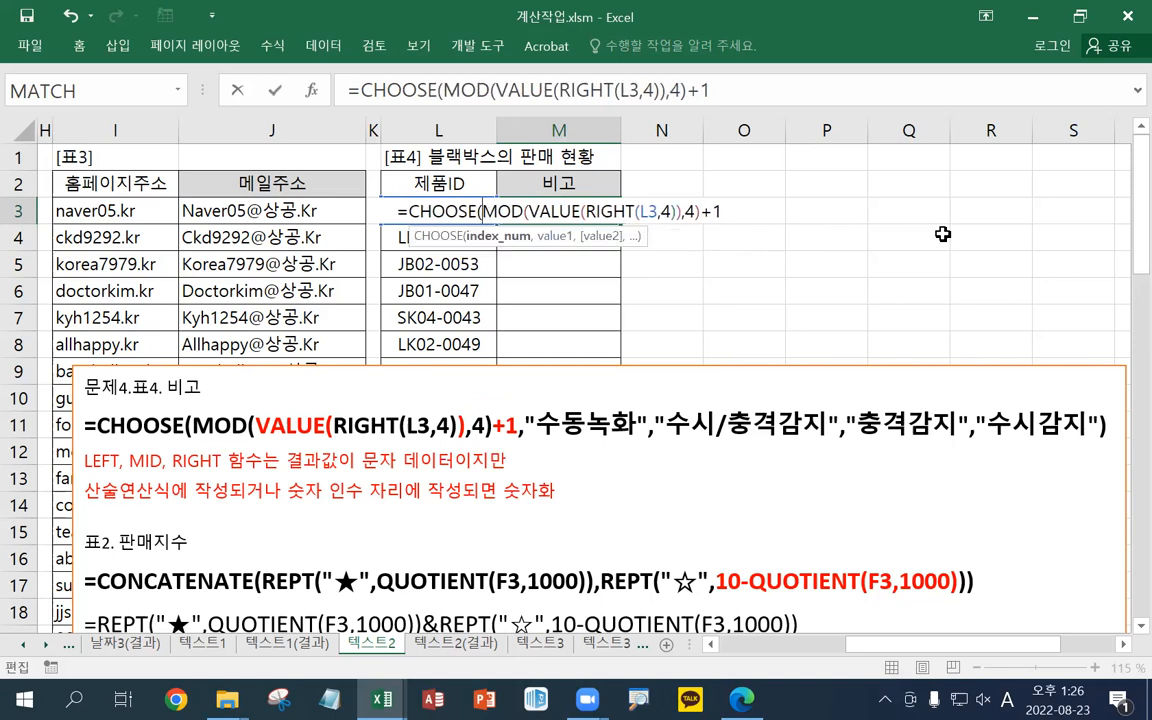
Append "수동녹화" and "수시/충격감지" as the first two values of M3's CHOOSE formula
left_click(728, 210)
type(",\"TM")
key("BackSpace")
key("BackSpace")
key("Hangul")
type("수동녹화")
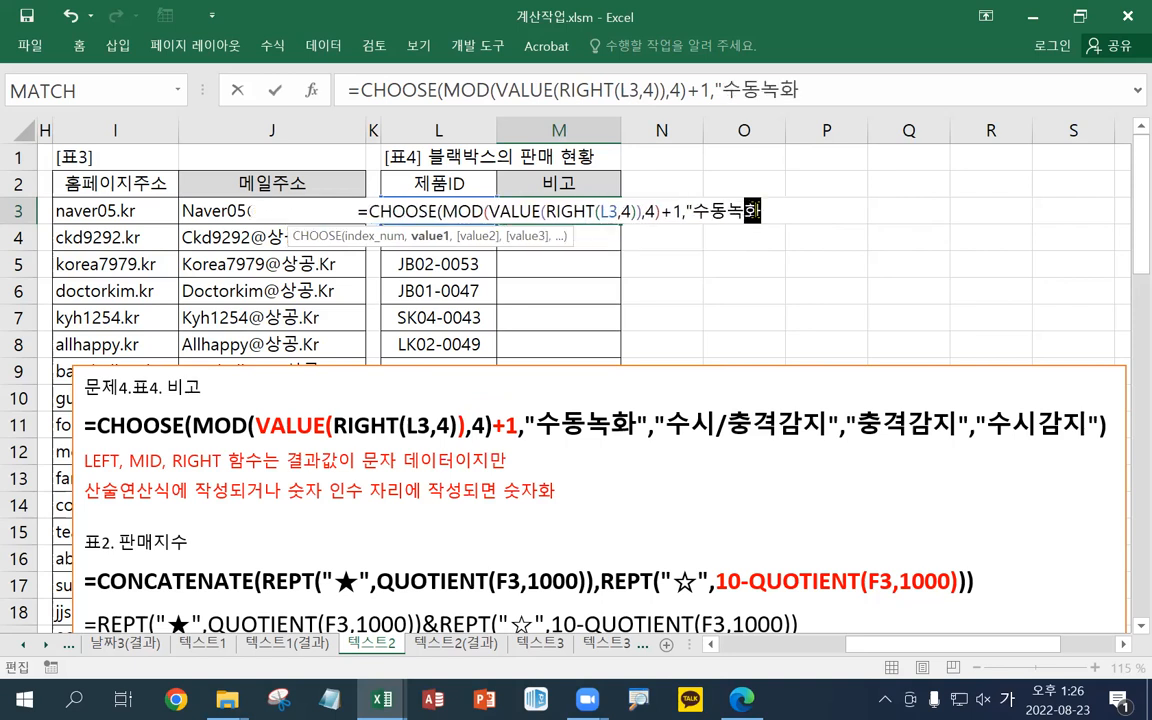
type("\",\"수시")
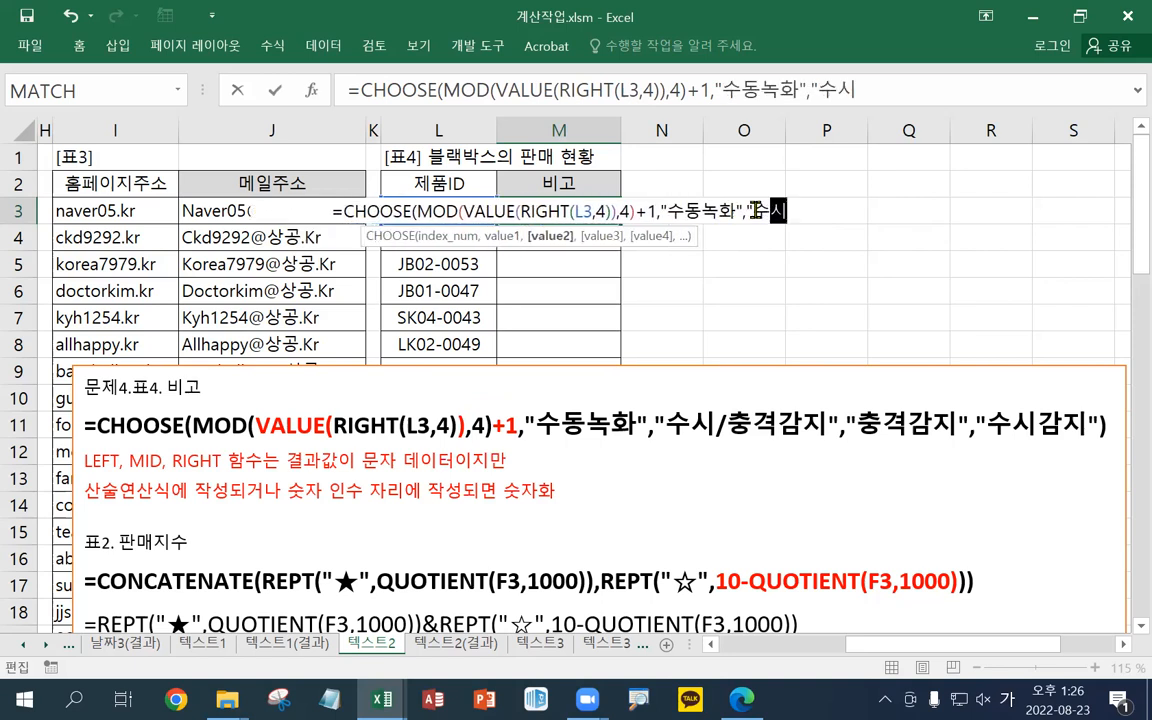
type("/충격")
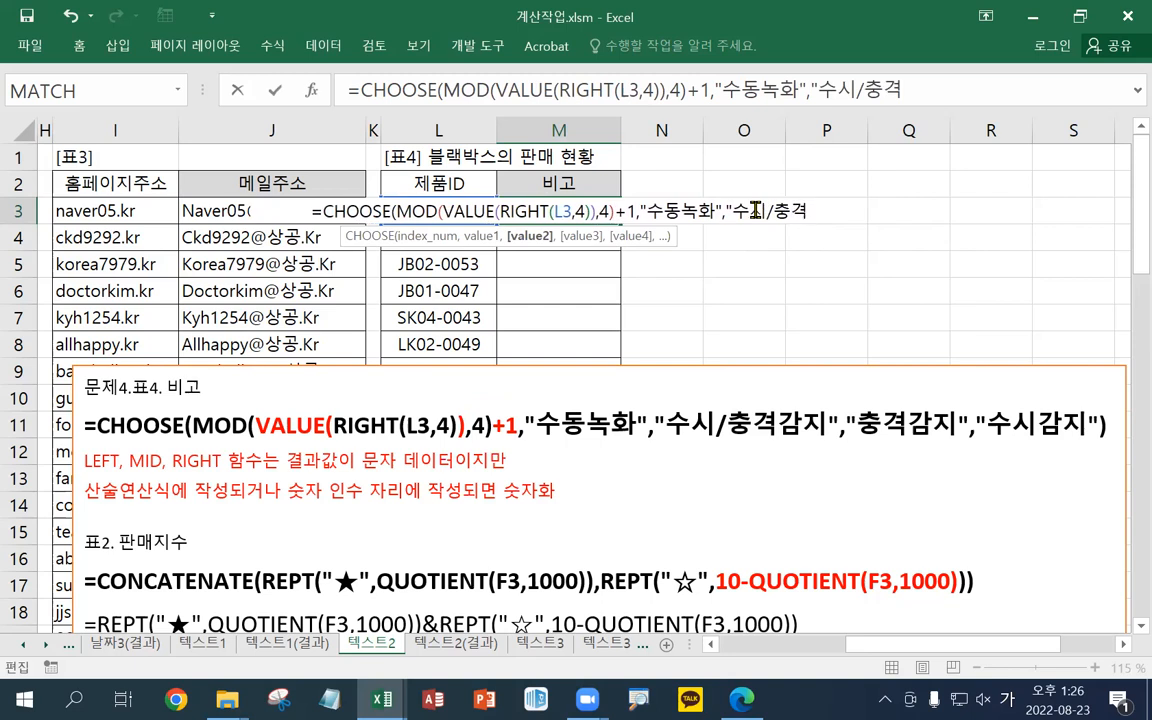
type("감지\",")
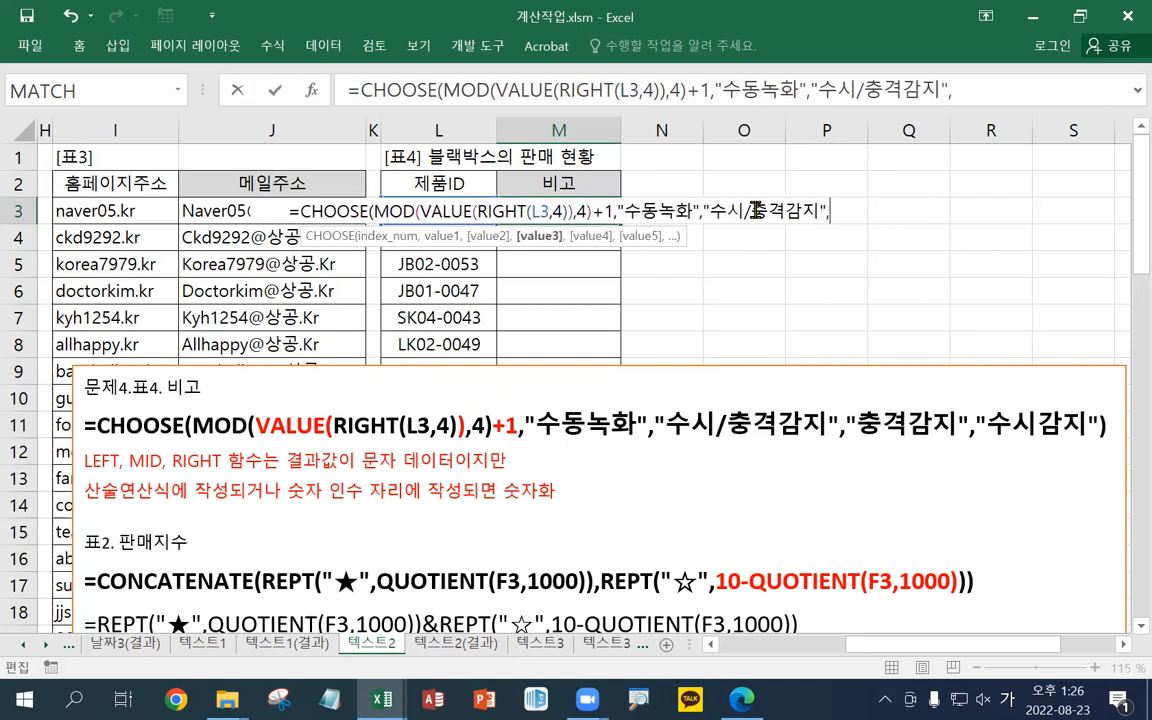
Complete M3's CHOOSE formula with the values "충격감지" and "수시감지", and fill it down 표4's 비고 column
type("\"충격감지\"")
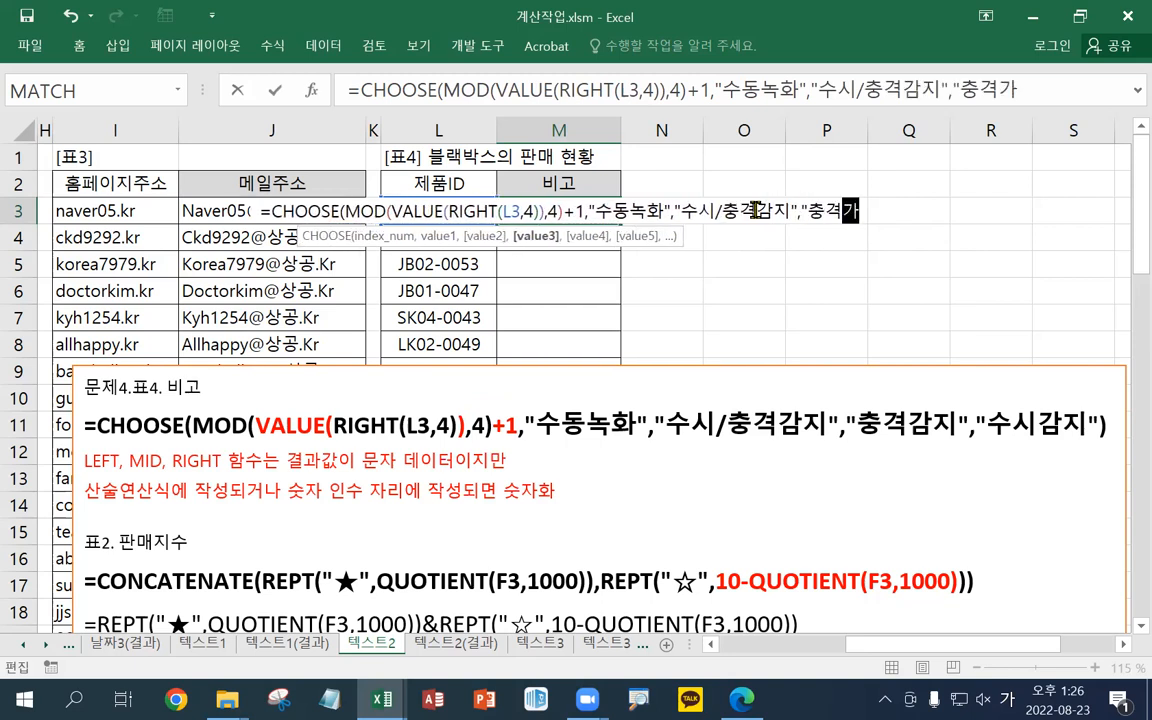
type("<")
key("BackSpace")
type(",\"수시")
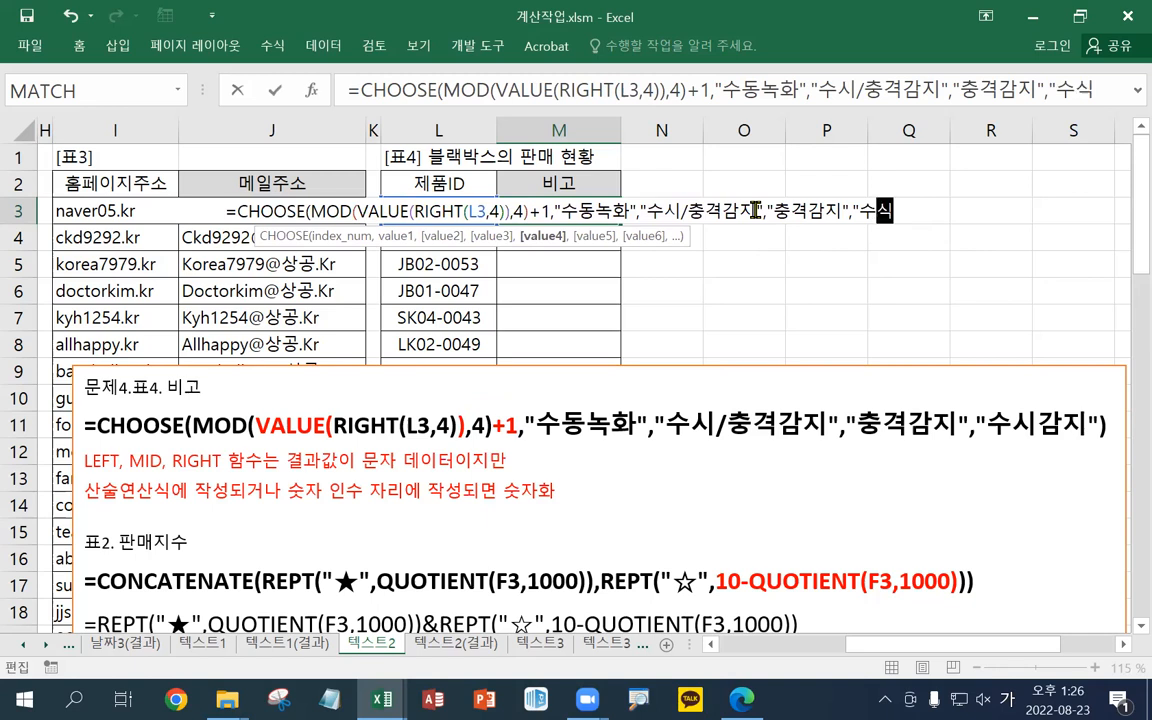
type("감지")
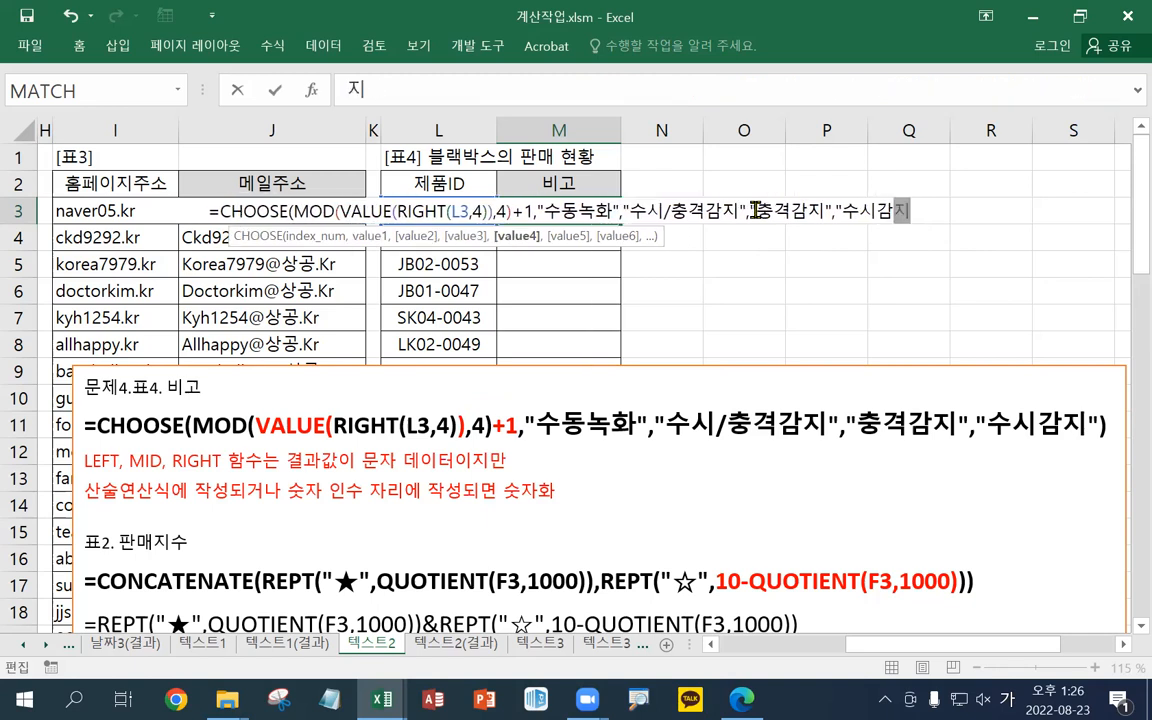
type("\")")
key("ctrl+Return")
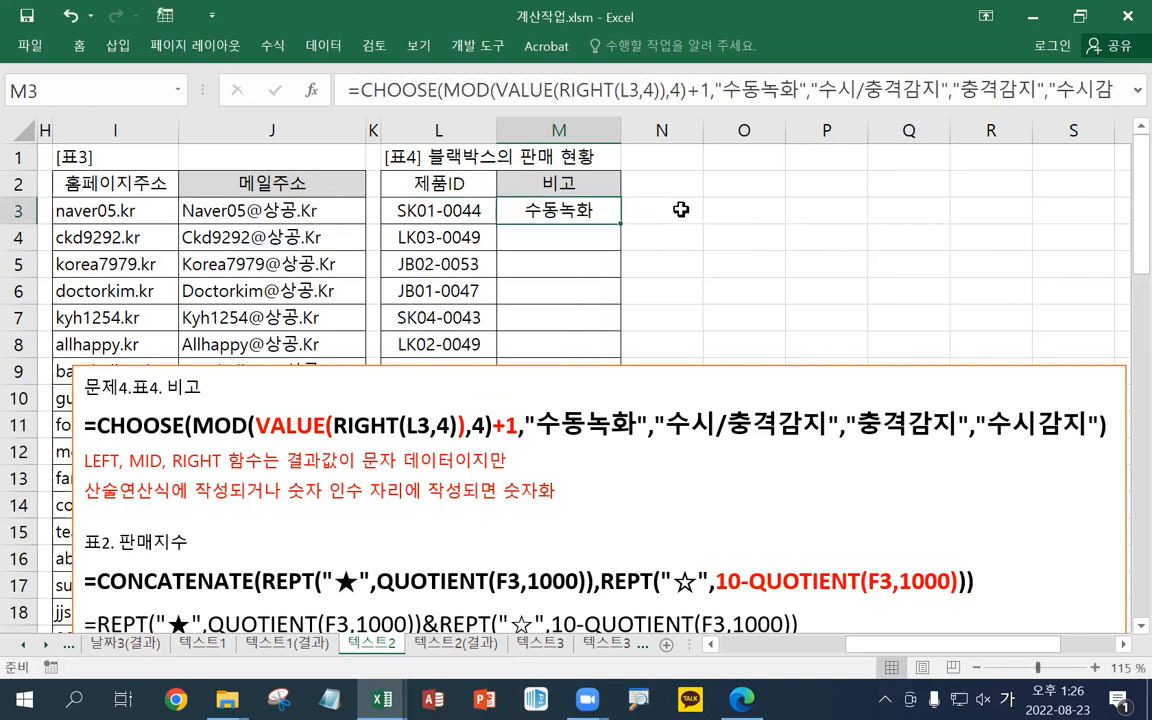
double_click(624, 226)
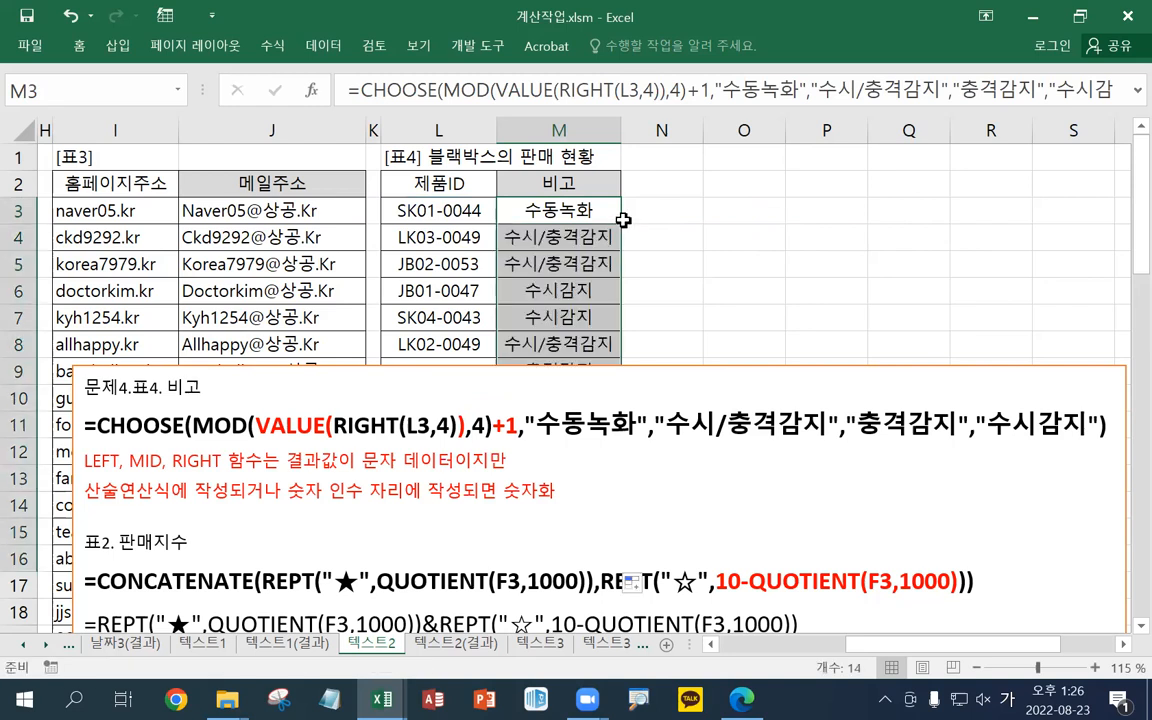
Compare the 제품ID and 비고 entries in the first two rows of 표4
left_click(522, 208)
left_click(473, 210)
left_click(560, 210)
left_click(477, 208)
left_click(563, 204)
left_click(477, 229)
left_click(553, 228)
left_click(546, 205)
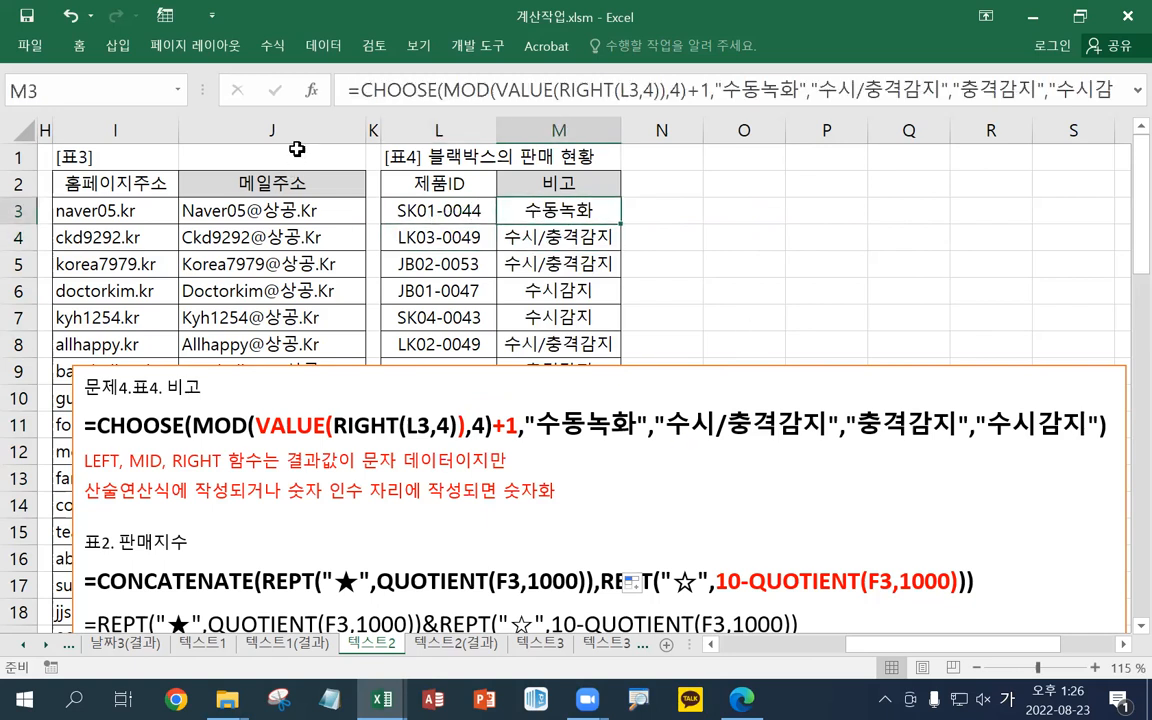
Save the workbook and switch to the 텍스트3 sheet
left_click(25, 19)
left_click_drag(869, 645, 863, 651)
left_click_drag(772, 648, 1120, 641)
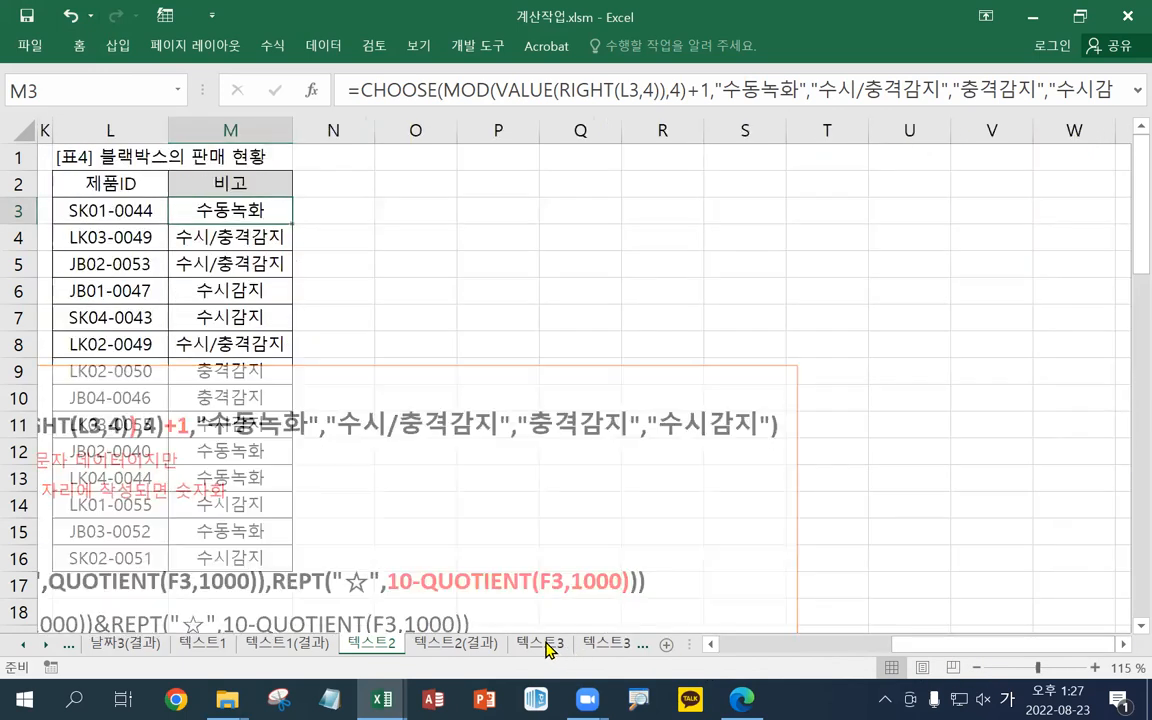
left_click(546, 645)
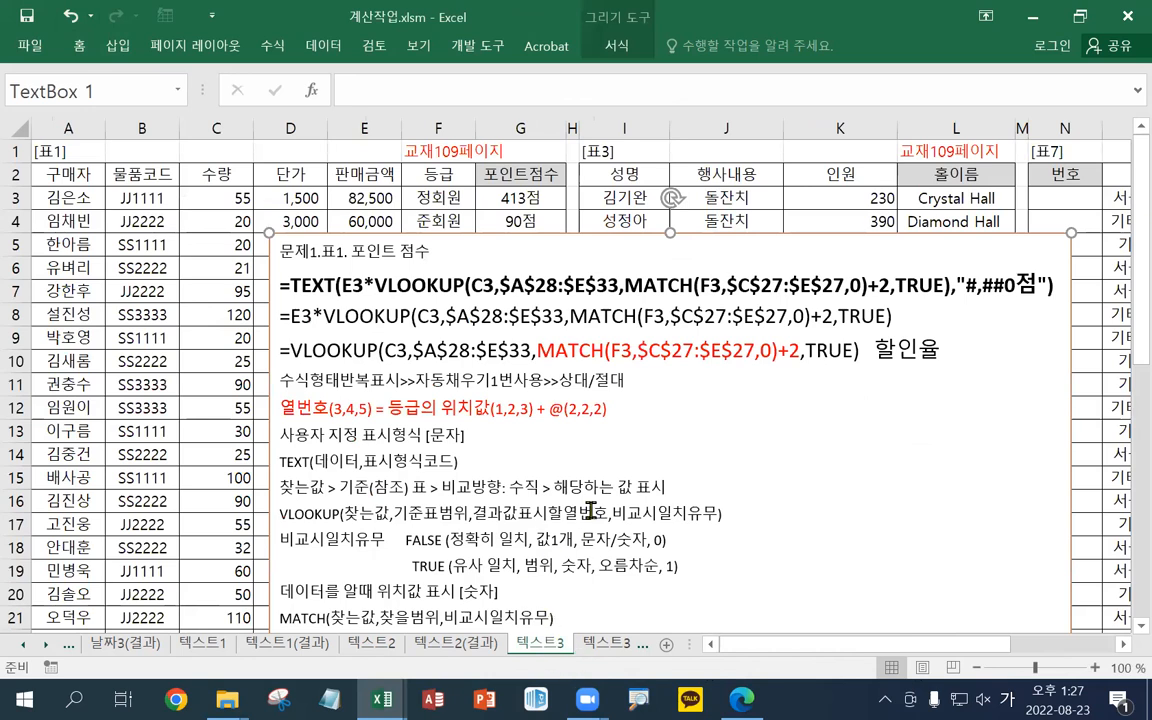
left_click(1079, 16)
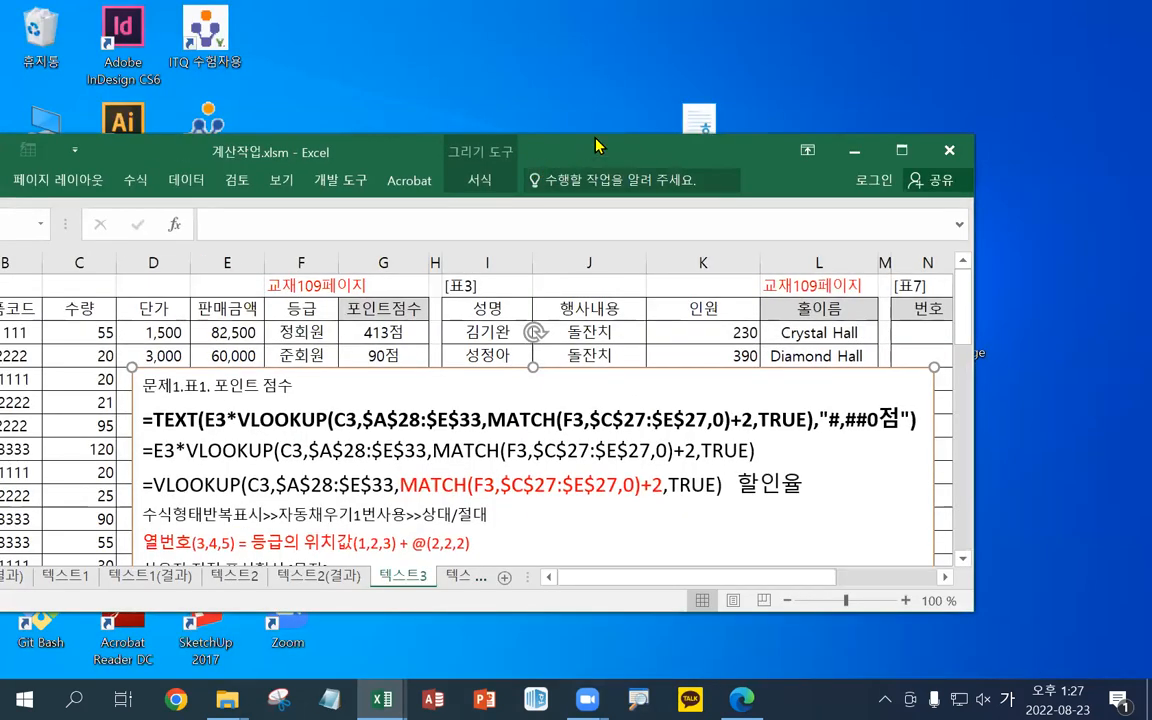
left_click_drag(595, 147, 760, 46)
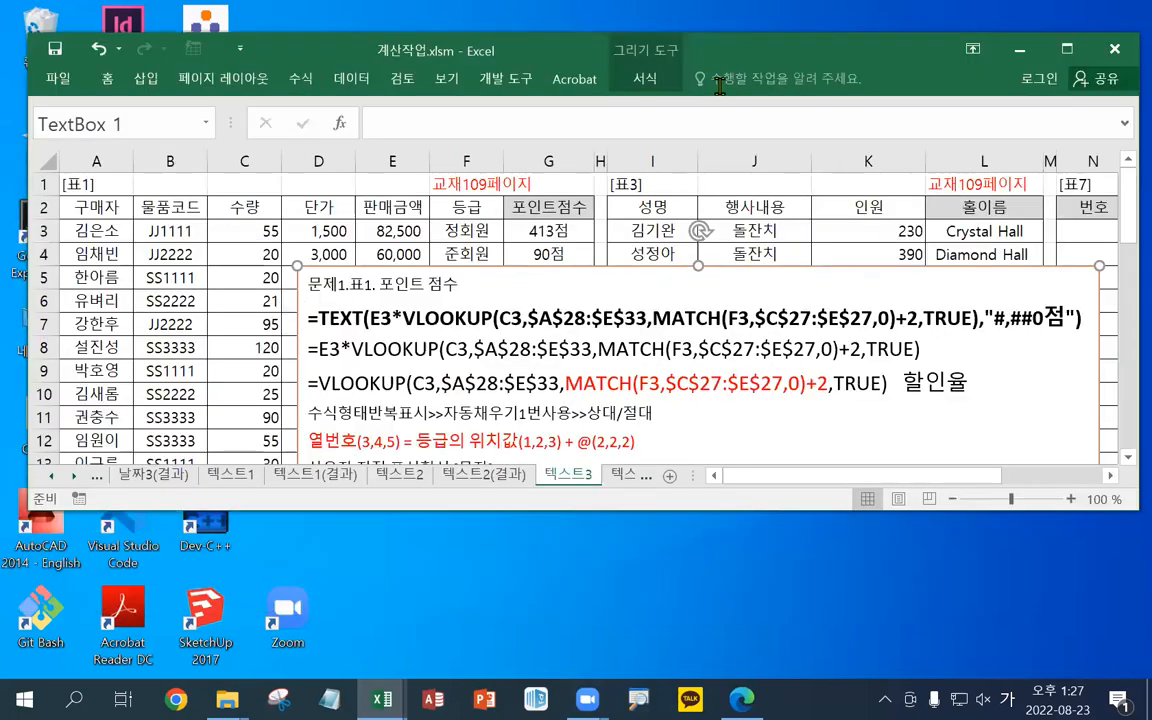
left_click(482, 183)
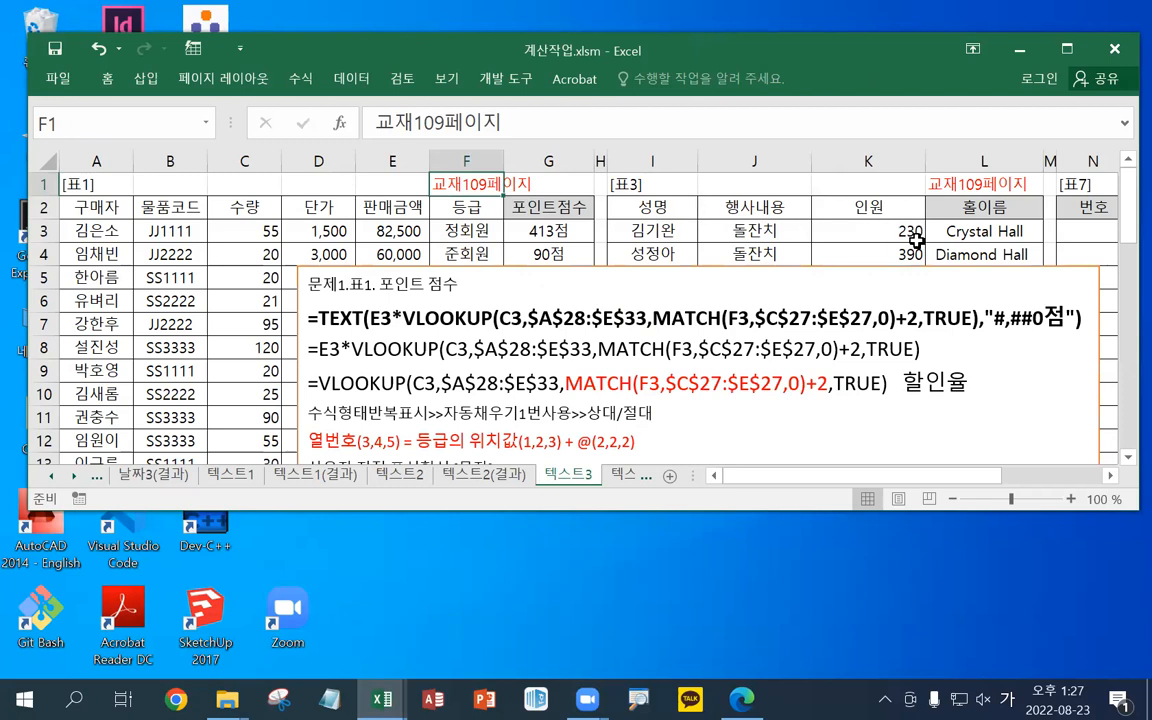
double_click(704, 52)
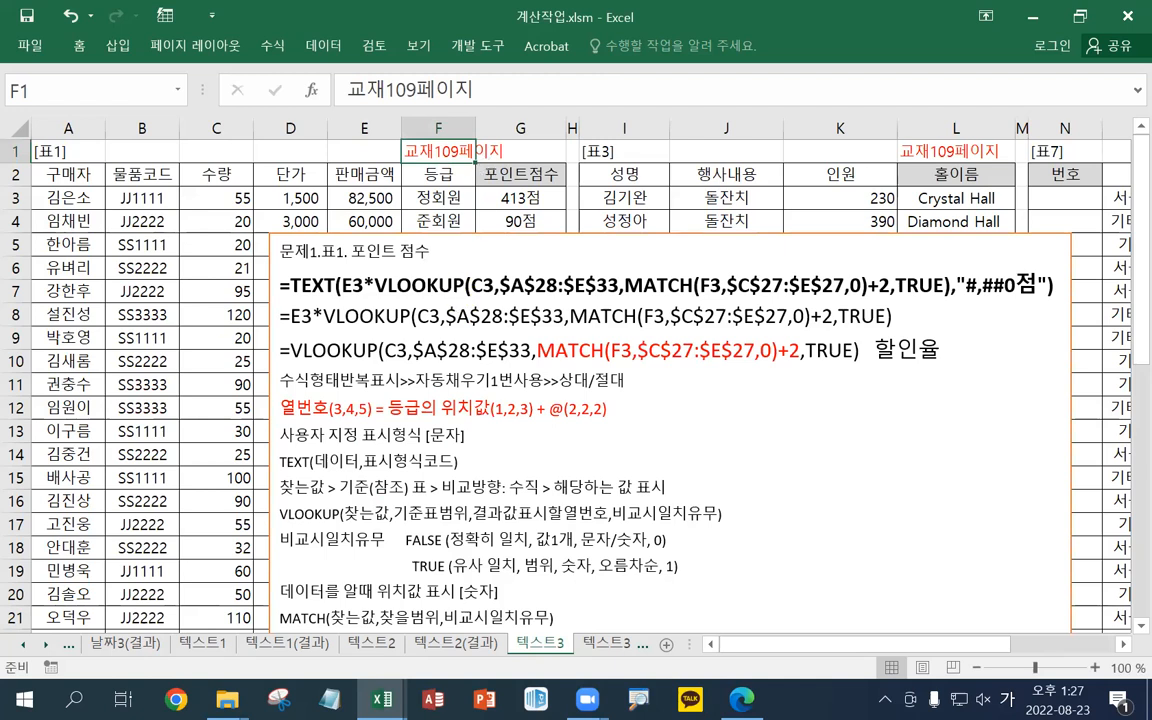
Move the notes text box away from 표1 so that its data columns are uncovered
left_click(520, 237)
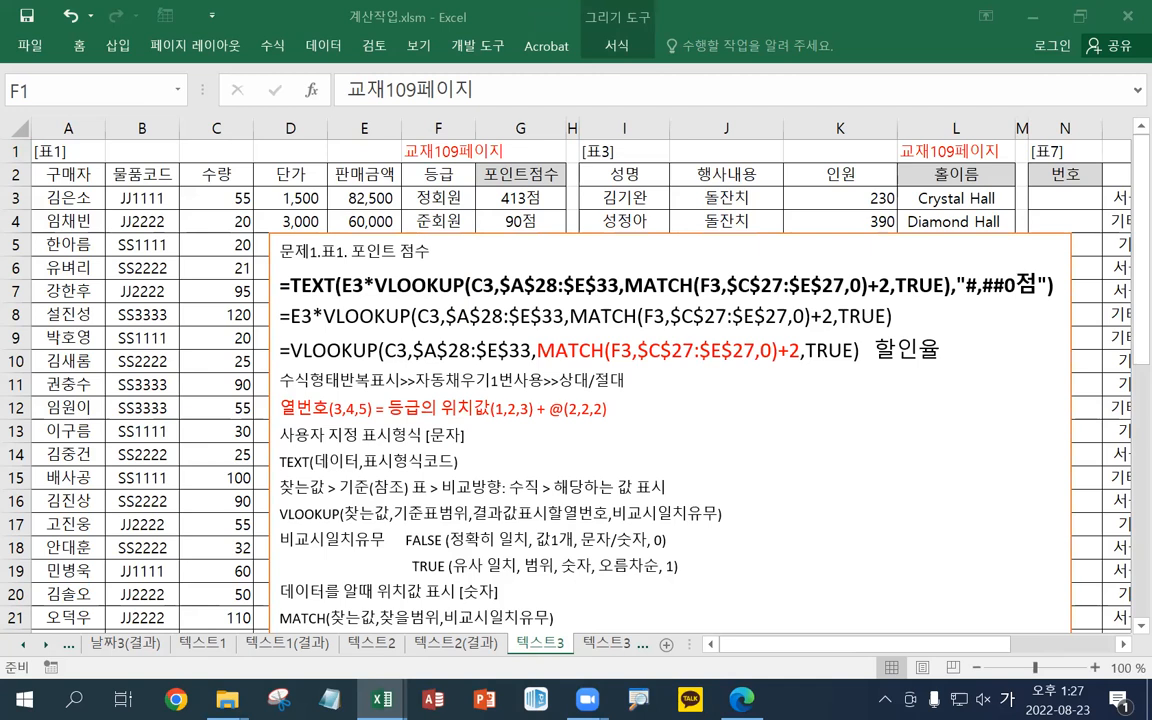
left_click(433, 230)
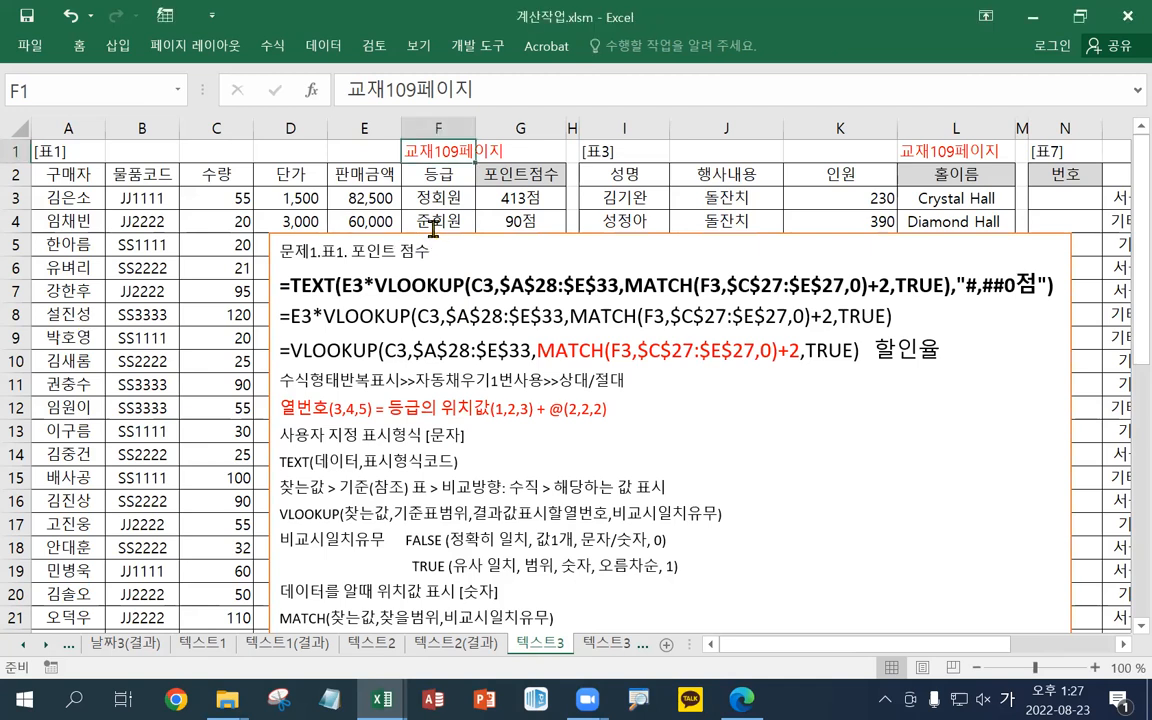
key("Delete")
key("ctrl+z")
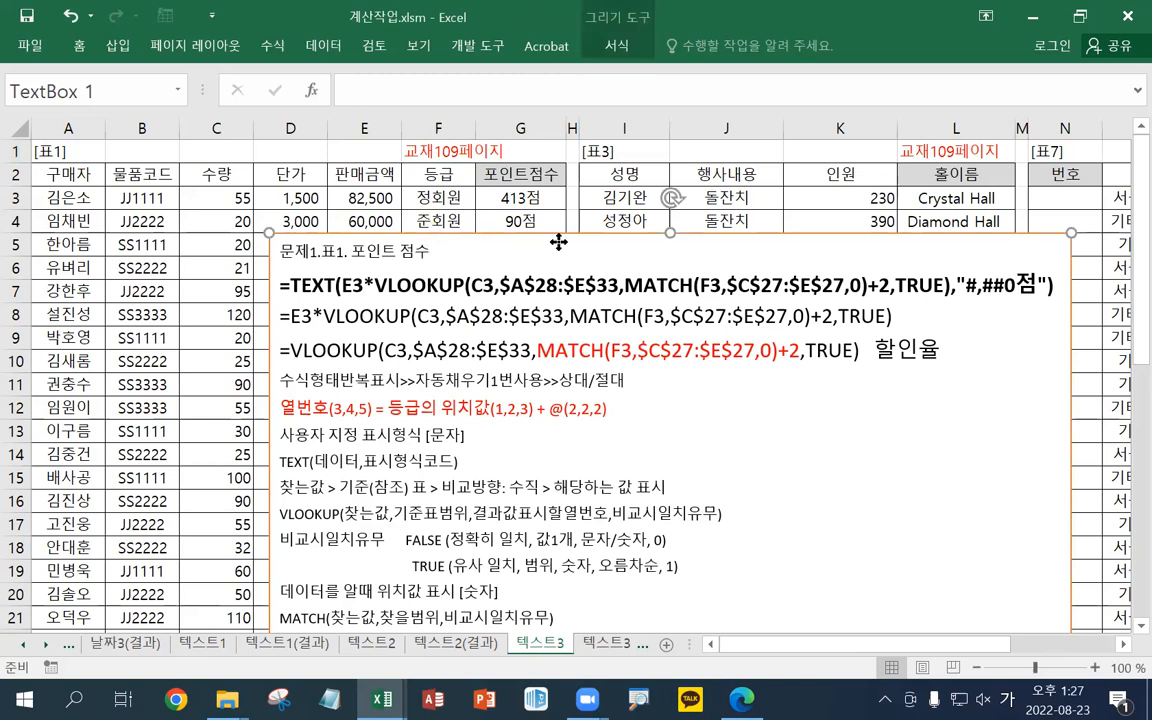
key("ctrl+z")
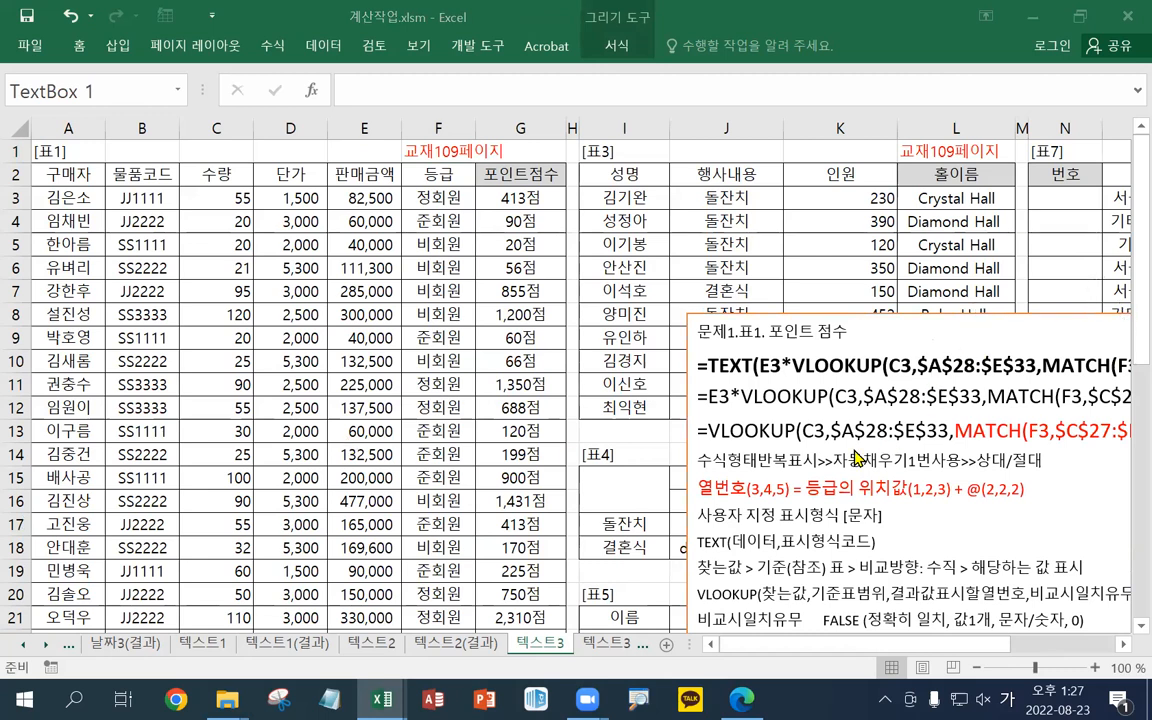
Move the notes text box down to the area just below 표5, starting around row 27
left_click(520, 430)
scroll(518, 430, "down", 2)
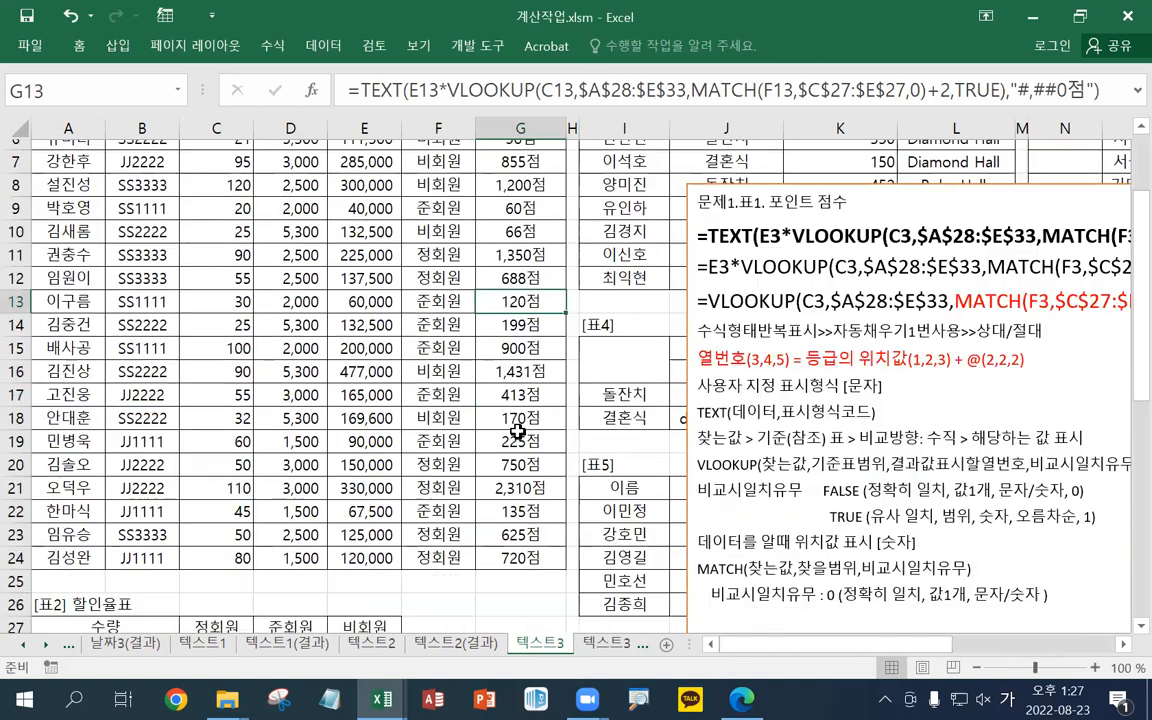
scroll(603, 353, "down", 2)
left_click(690, 290)
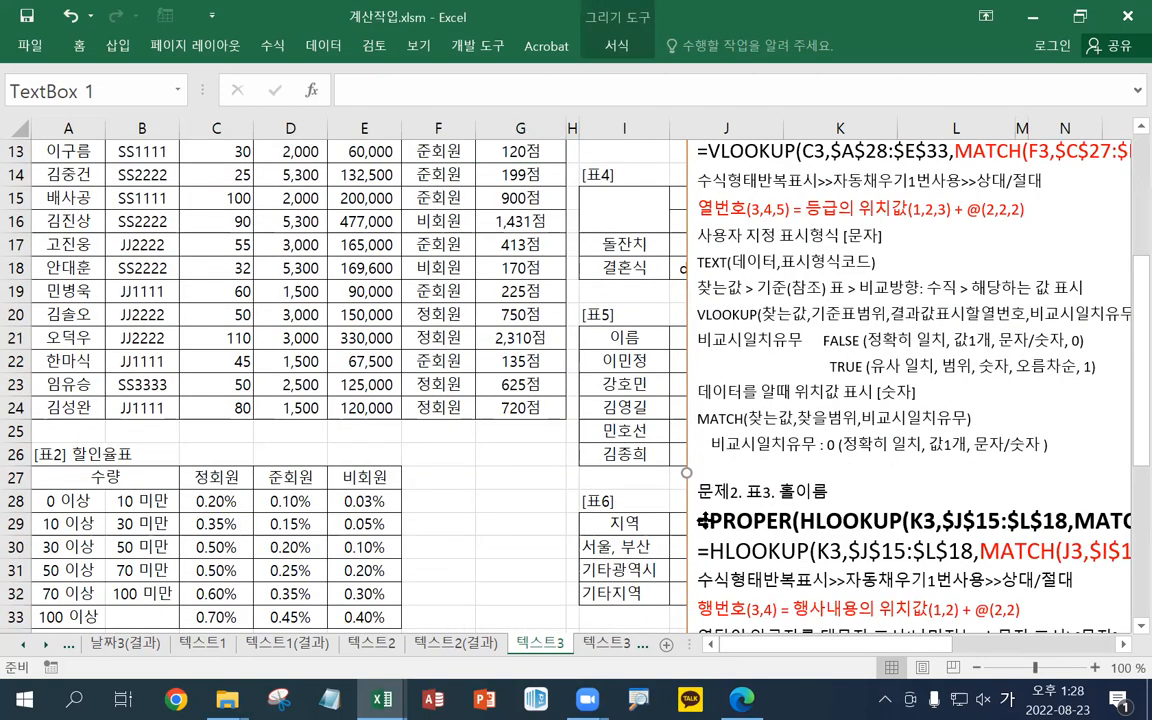
left_click_drag(690, 292, 706, 520)
left_click_drag(705, 315, 556, 534)
scroll(765, 465, "down", 2)
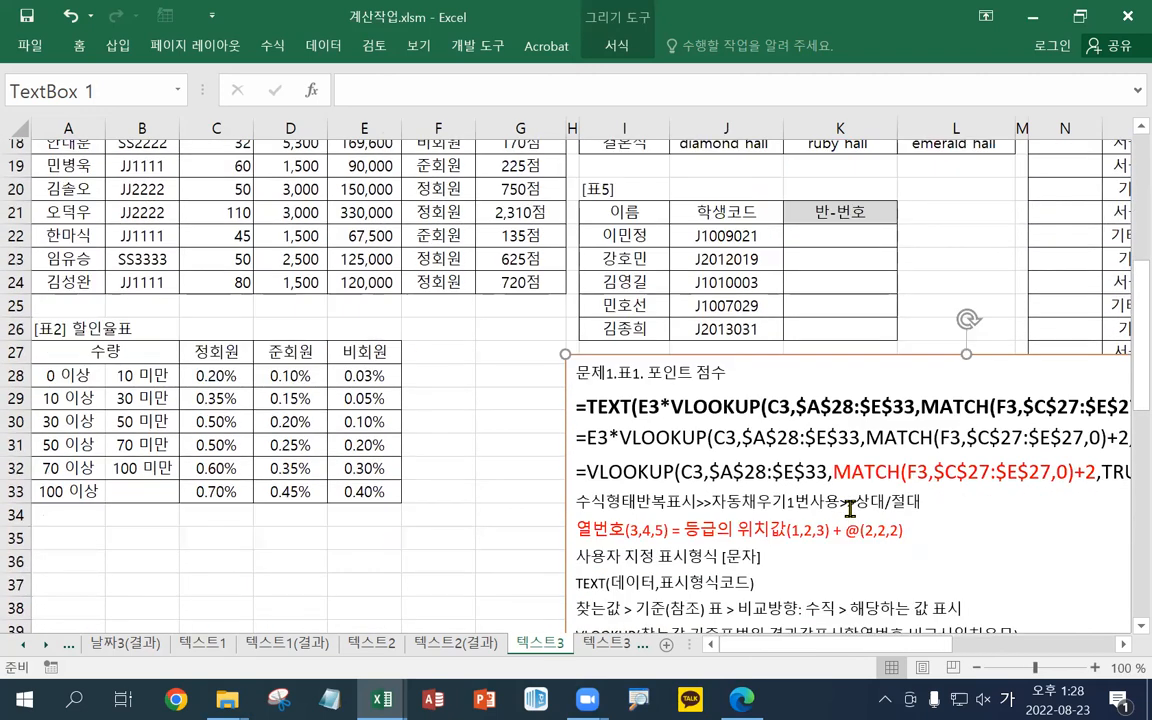
Insert the "문제3. 표5. 반-번호" notes with the CONCATENATE, VALUE and MID formulas at the start of the text box
left_click(578, 360)
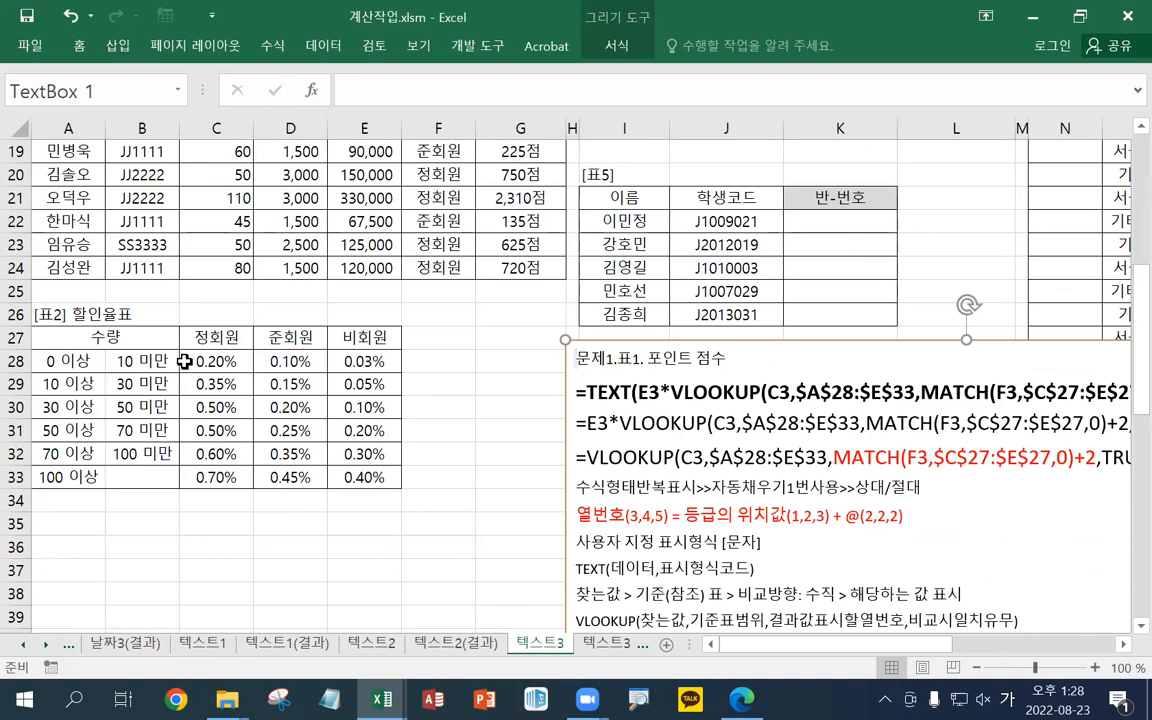
key("Return")
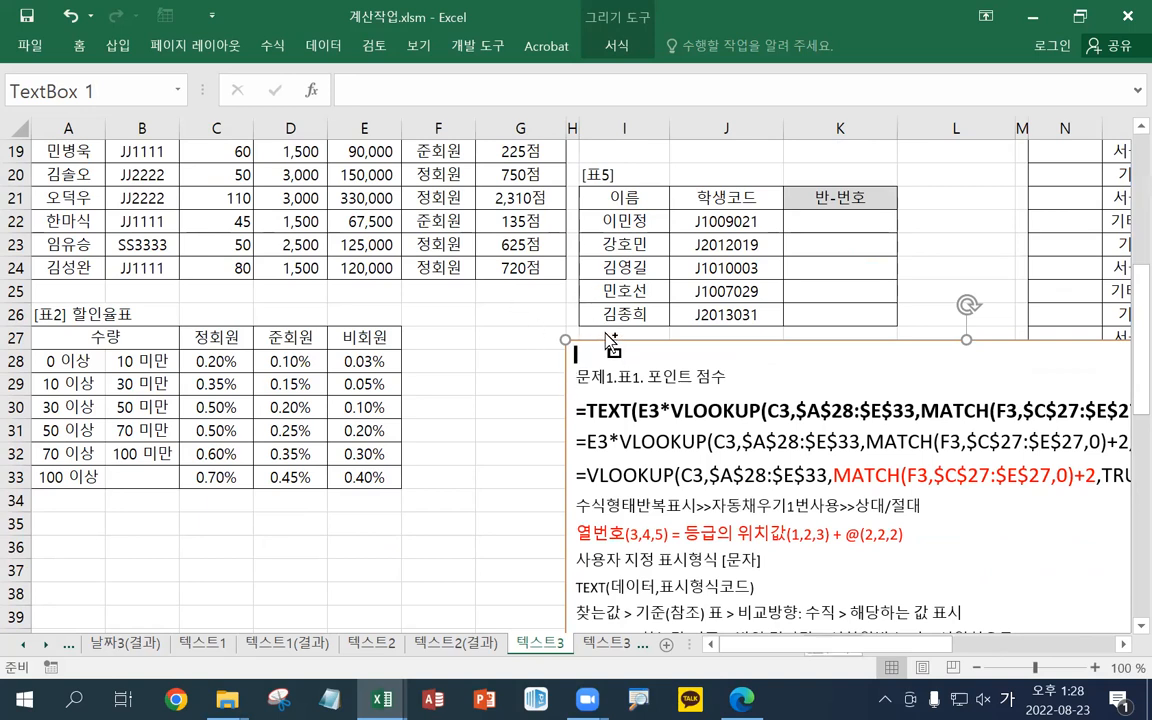
type("문제3. 표5. 반-번호 =CONCATENATE(VALUE(MID(J22,3,3)),\"-\",VALUE(MID(J22,6,3))) =VALUE(MID(J22,3,3))&\"-\"&VALUE(MID(J22,6,3)) =VALUE(MID(J22,3,3)) =MID(J22,3,3) 수식형태반복표시>>자동채우기1번사용>>상대/절대 LEFT, MID, RIGHT 함수는 결과값이 문자 데이터이지만 산술연산식에 작성되거나 숫자 인수 자리에 작성되면 숫자화 데이터 연결, &(엠퍼센트) 연산자 [문자] CONCATENATE(데이터1,데이터2,데이터3,...) 숫자형태의 문자를 숫자데이터로 변환 [숫자] VALUE(문자_숫자형태)")
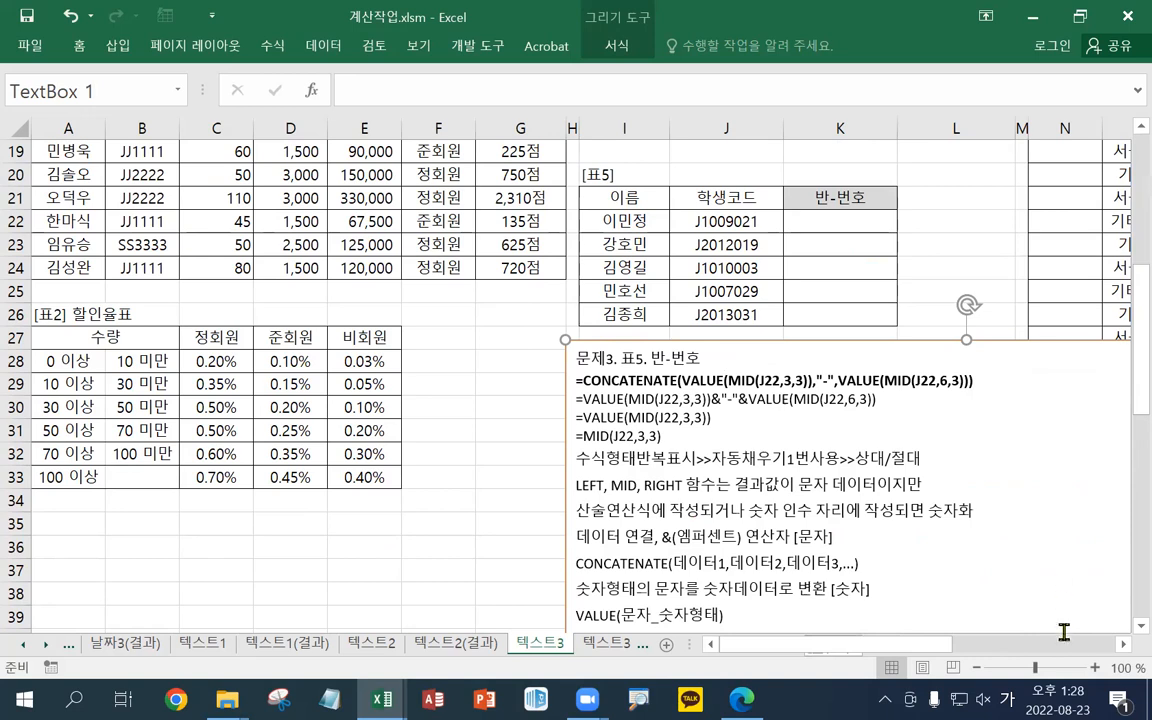
Move the notes text box beside 표5 and 표6, starting at column L around row 20
left_click(1122, 645)
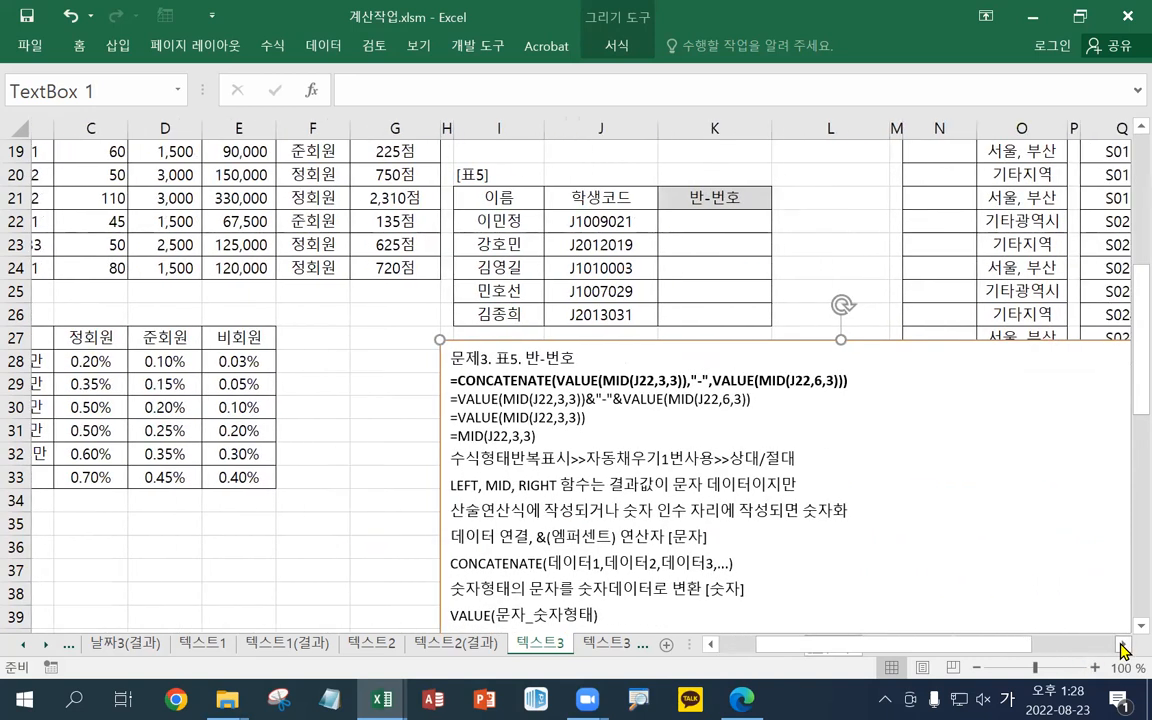
left_click(1122, 645)
left_click(1122, 645)
left_click(1122, 645)
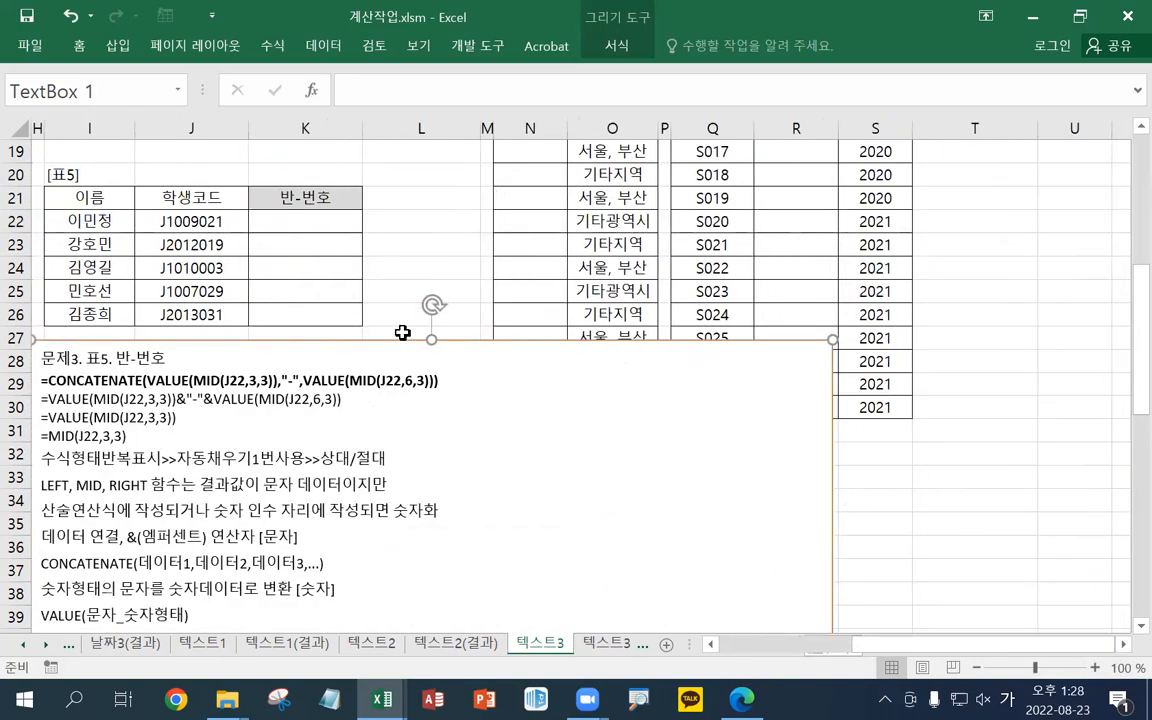
left_click_drag(504, 339, 838, 279)
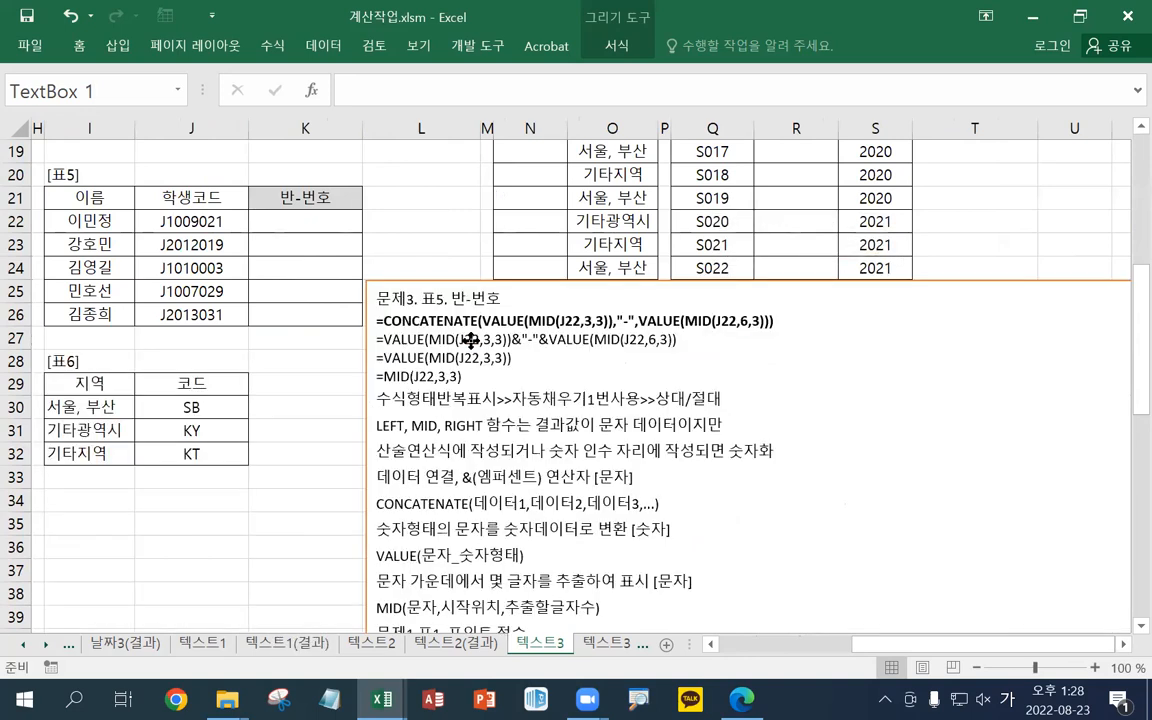
left_click_drag(502, 177, 502, 159)
Add a blank line before the 문제1 notes and enlarge the four 표5 formula lines by four font sizes
left_click(625, 485)
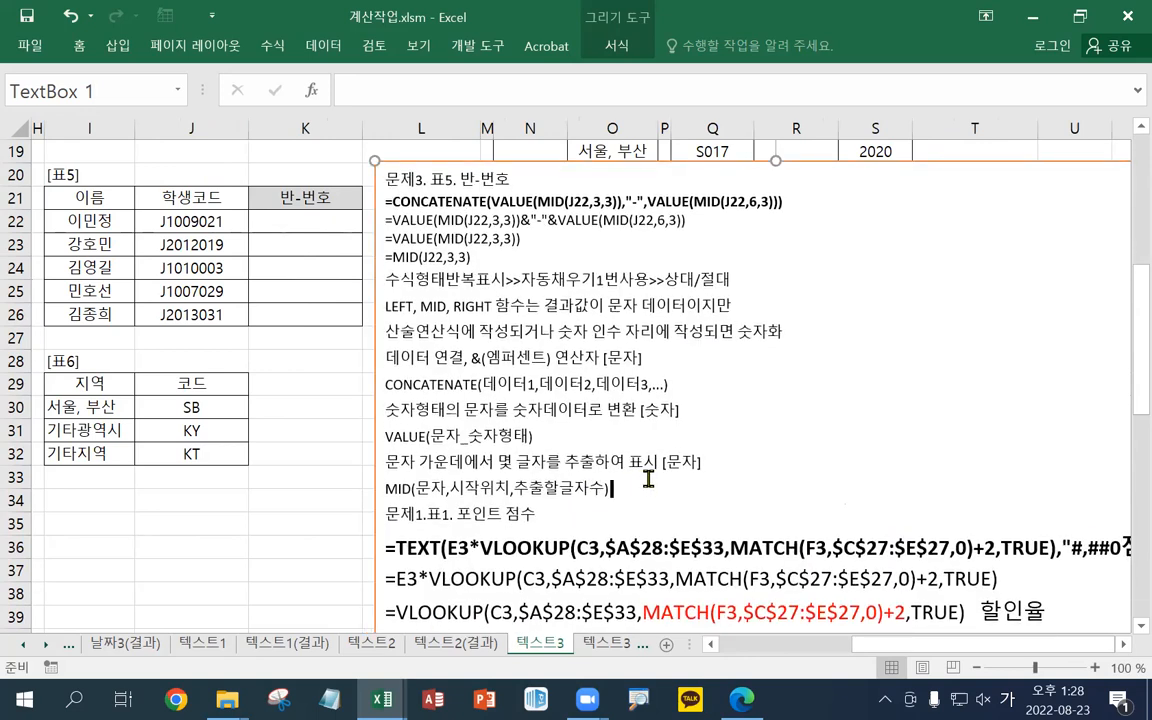
key("Return")
left_click_drag(488, 260, 329, 179)
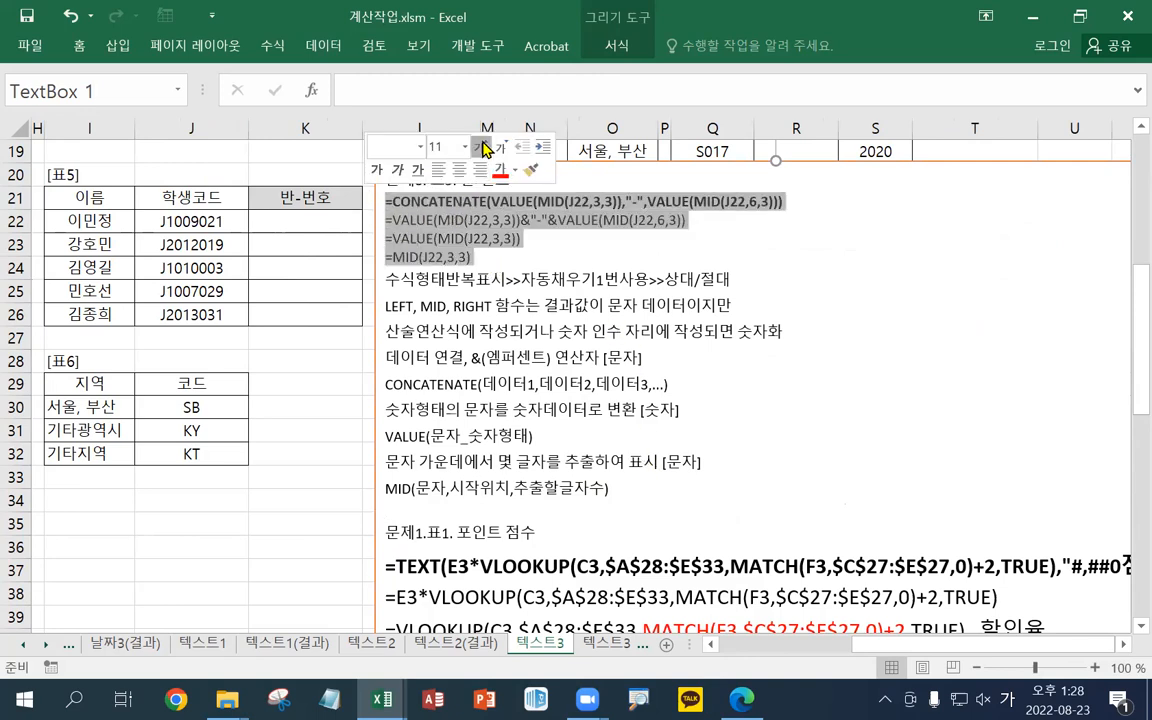
left_click(484, 148)
left_click(485, 148)
left_click(485, 148)
left_click(486, 148)
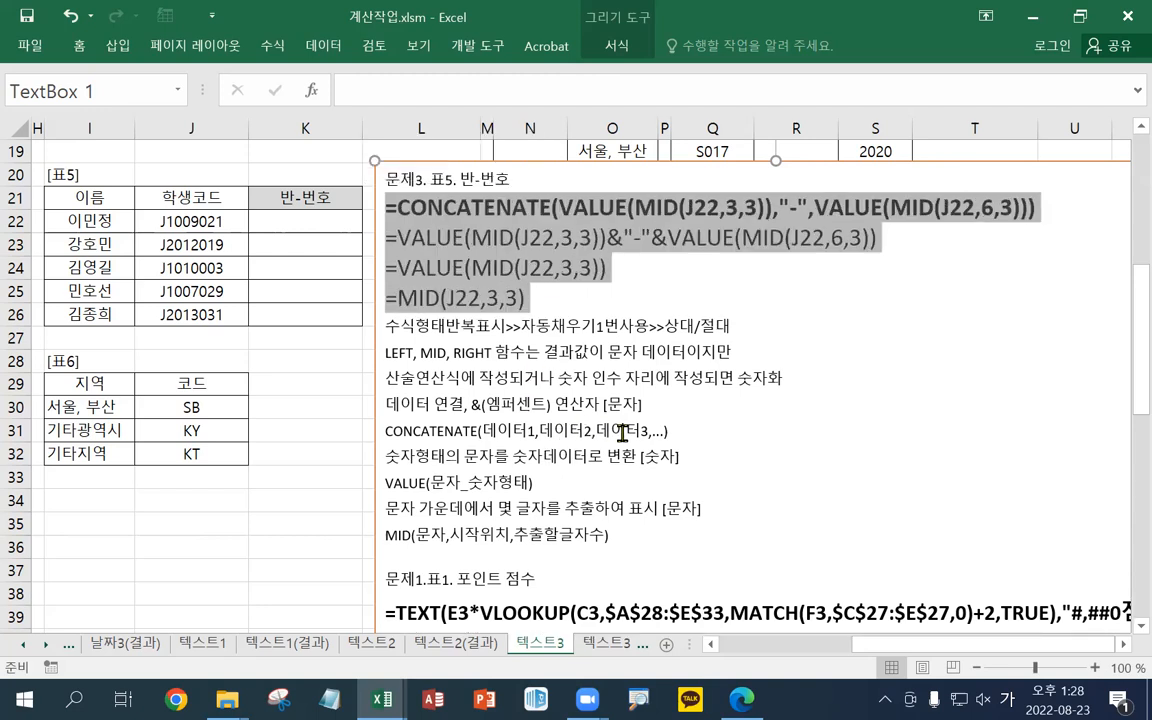
Color the two note lines about LEFT, MID and RIGHT returning text data red
left_click_drag(737, 355, 470, 351)
left_click_drag(791, 379, 382, 347)
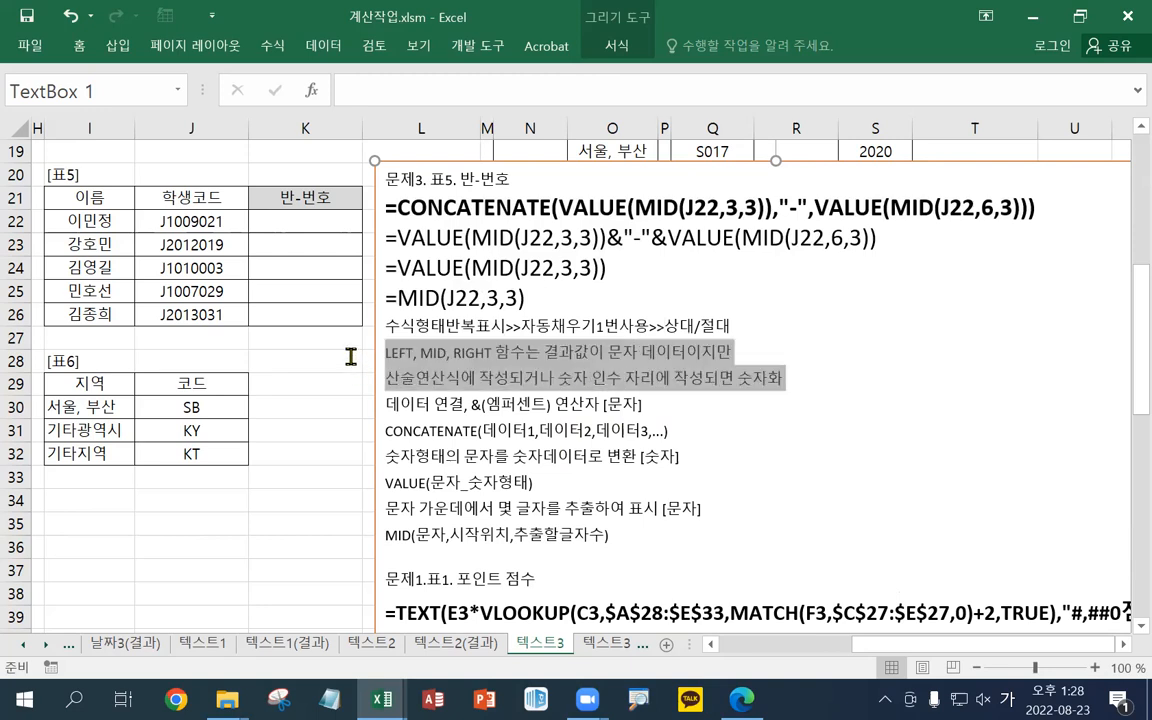
left_click(458, 306)
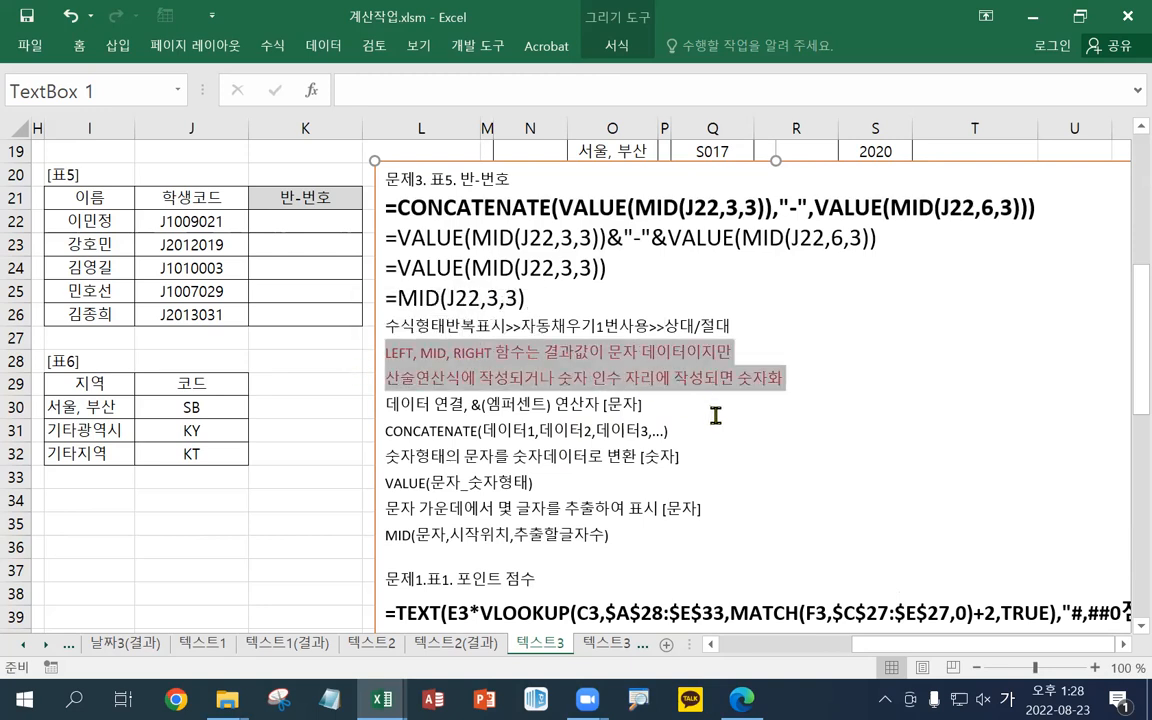
Examine characters three to five and the last three characters of the student code in J22
left_click(315, 222)
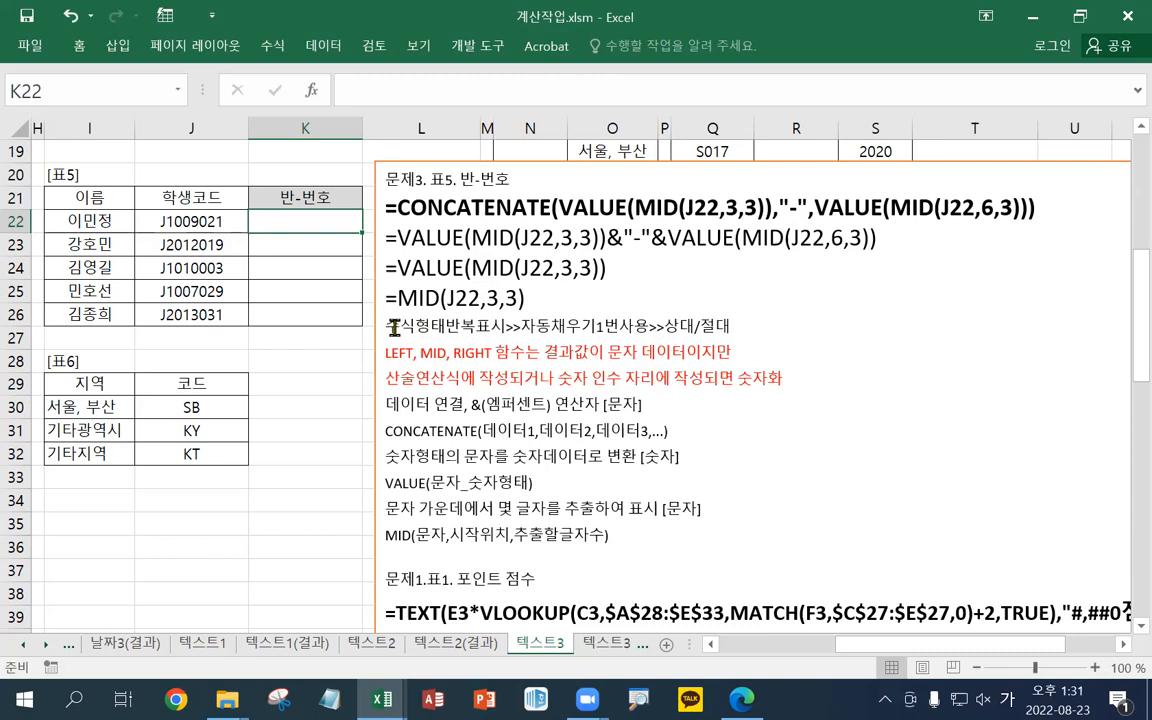
double_click(200, 224)
left_click_drag(195, 224, 173, 221)
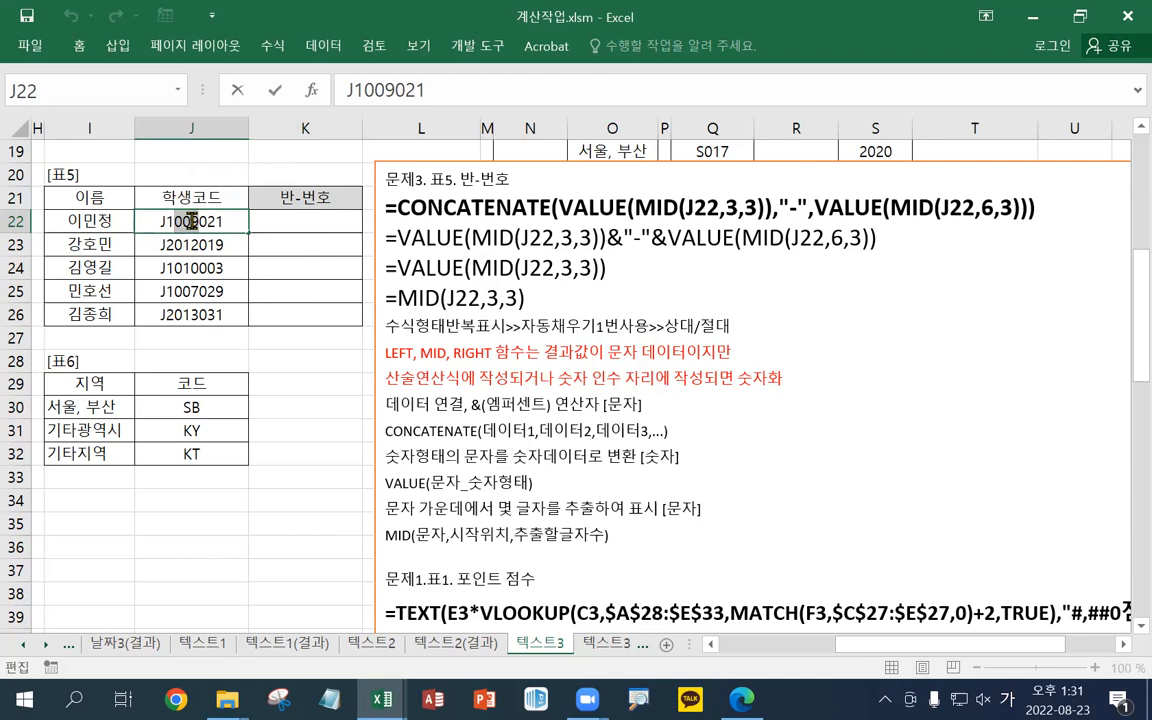
left_click_drag(200, 221, 223, 222)
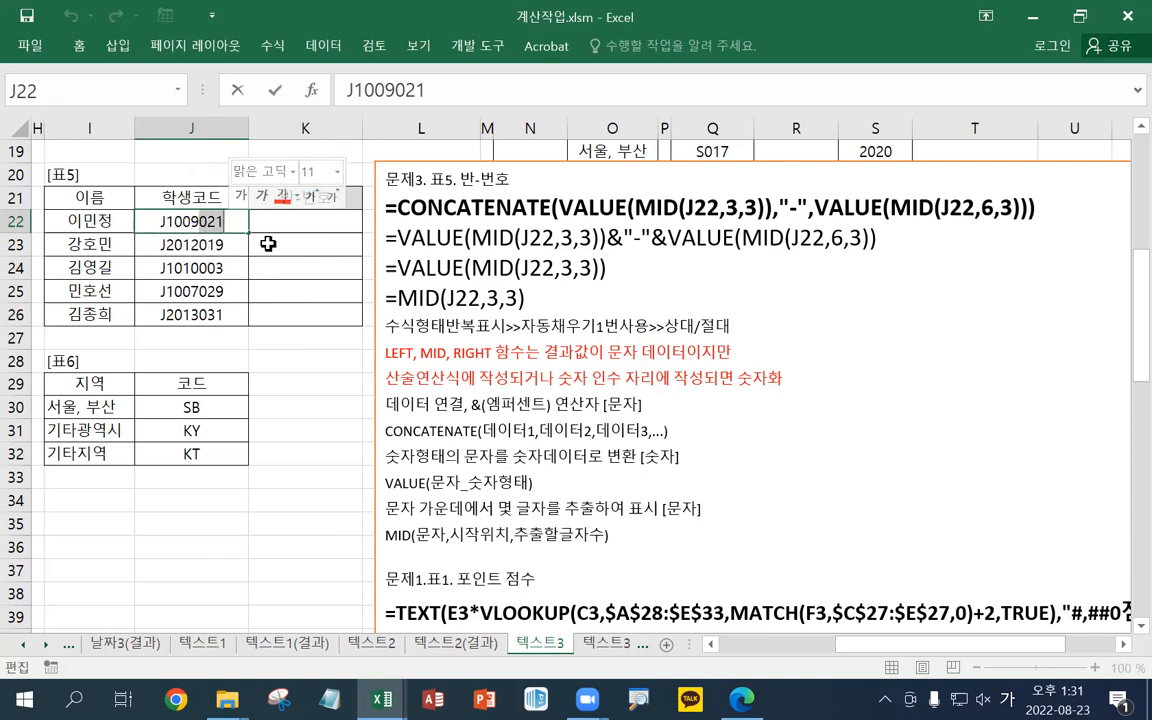
left_click(297, 286)
Enter =MID(J22,3,3) in K22, the first 반-번호 cell of 표5
left_click(313, 215)
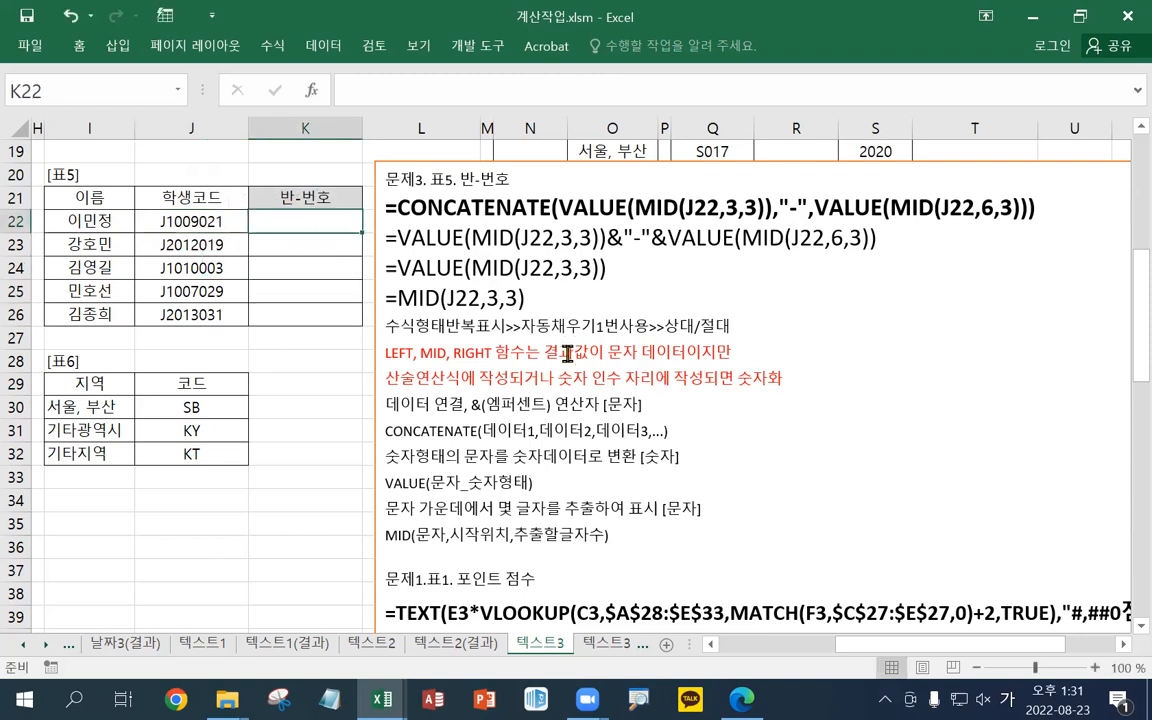
type("=ㅡㅇ")
key("BackSpace")
key("BackSpace")
key("Hangul")
type("MDI(")
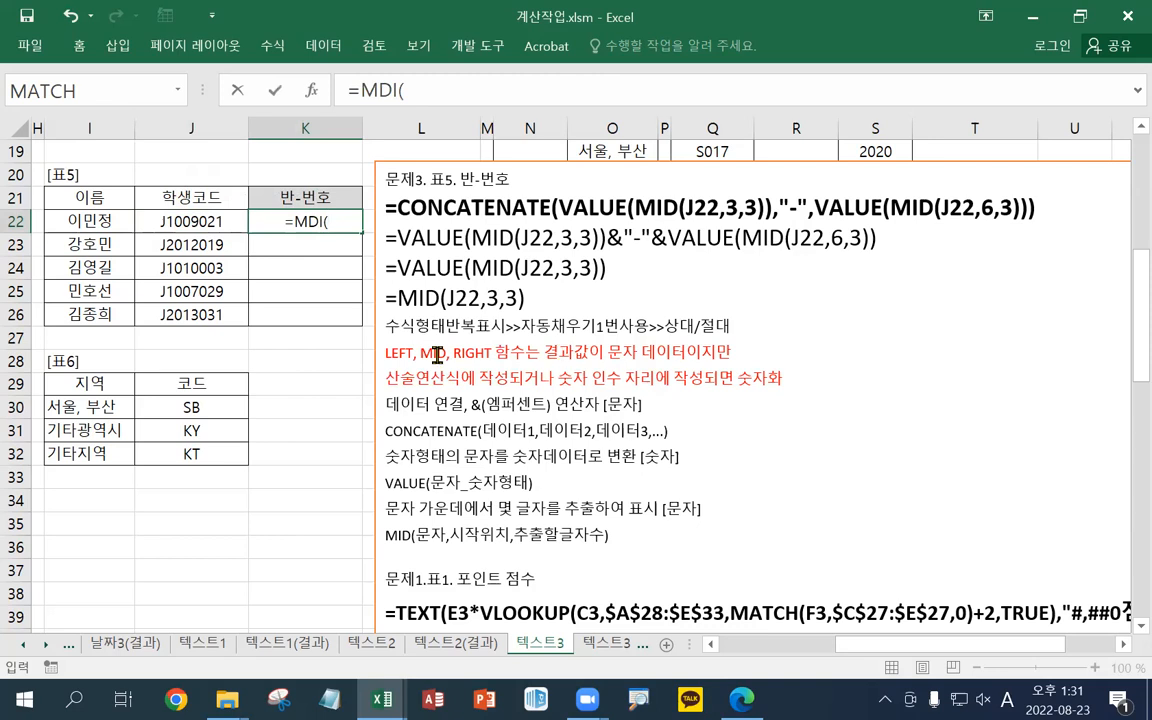
key("BackSpace")
key("BackSpace")
key("BackSpace")
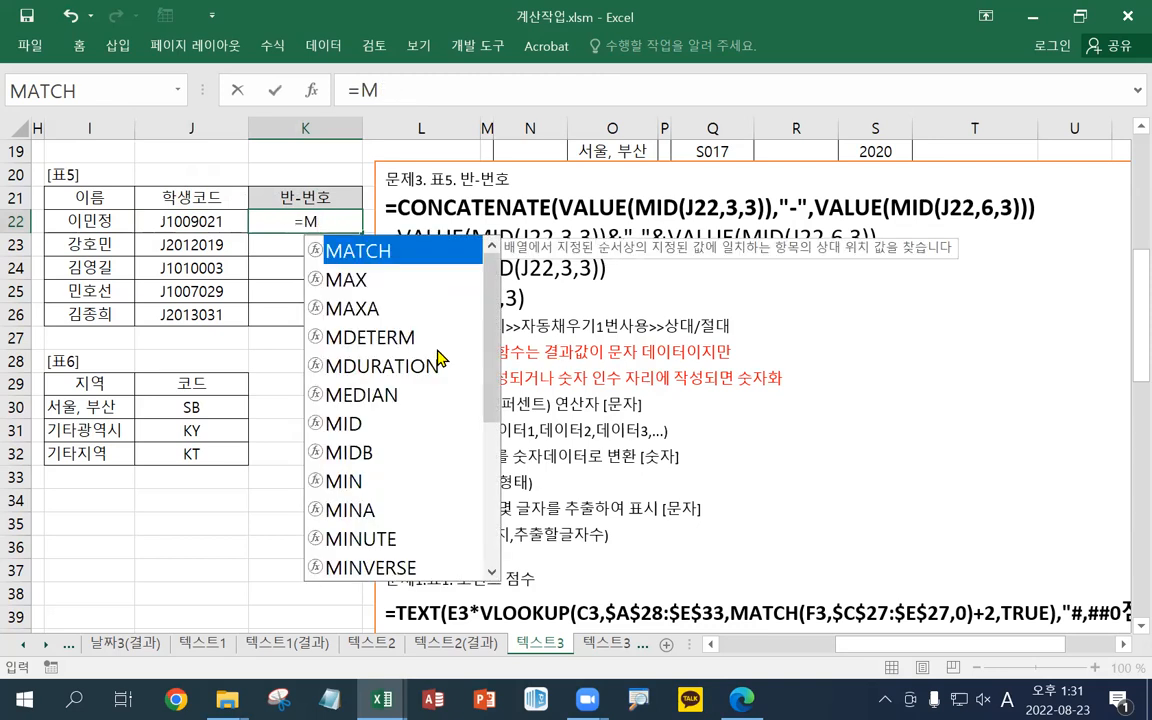
type("ID(")
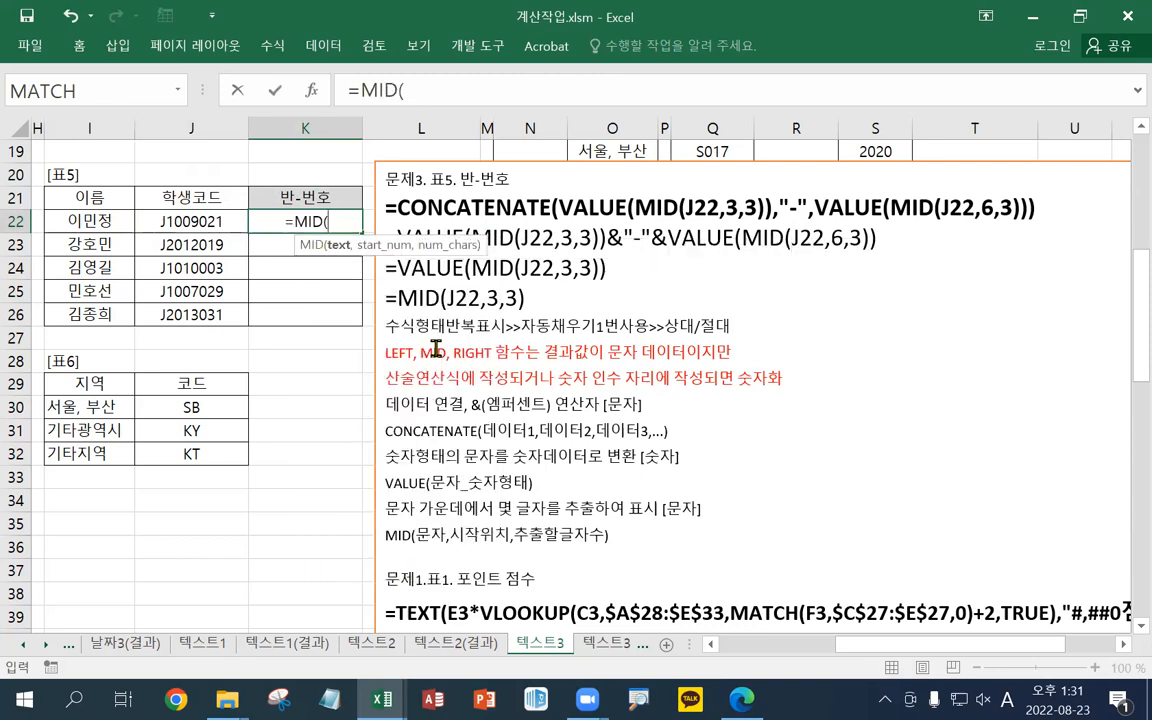
key("Left")
type(",3")
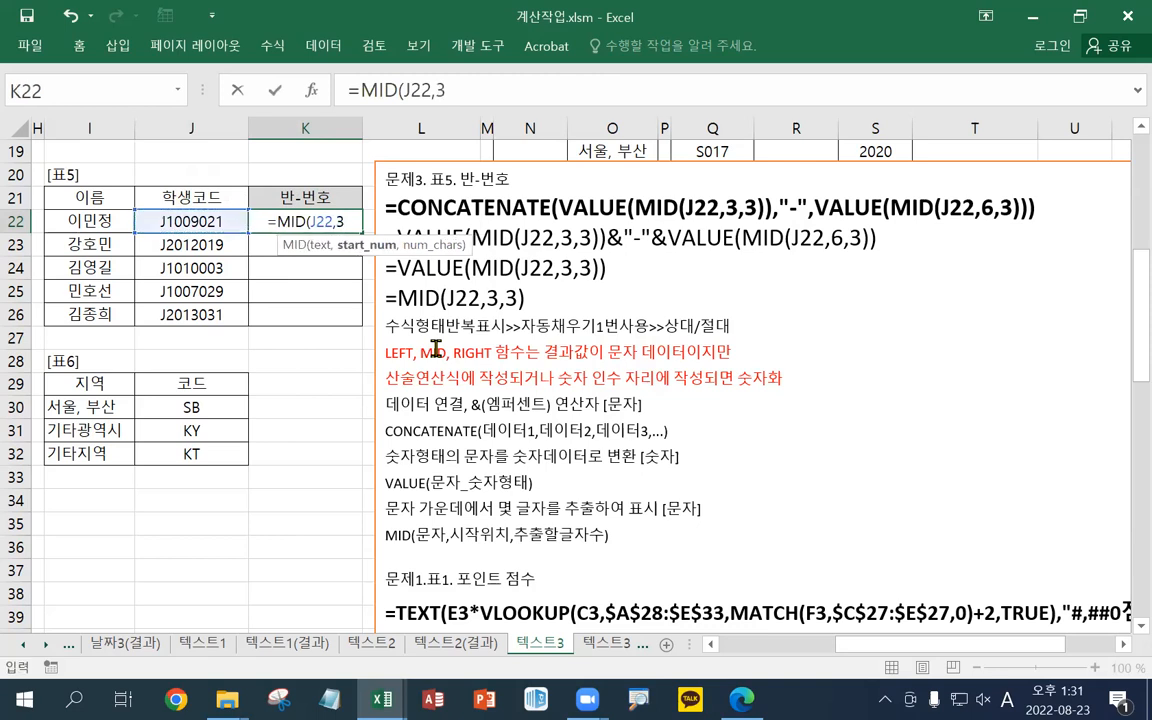
type(",3)")
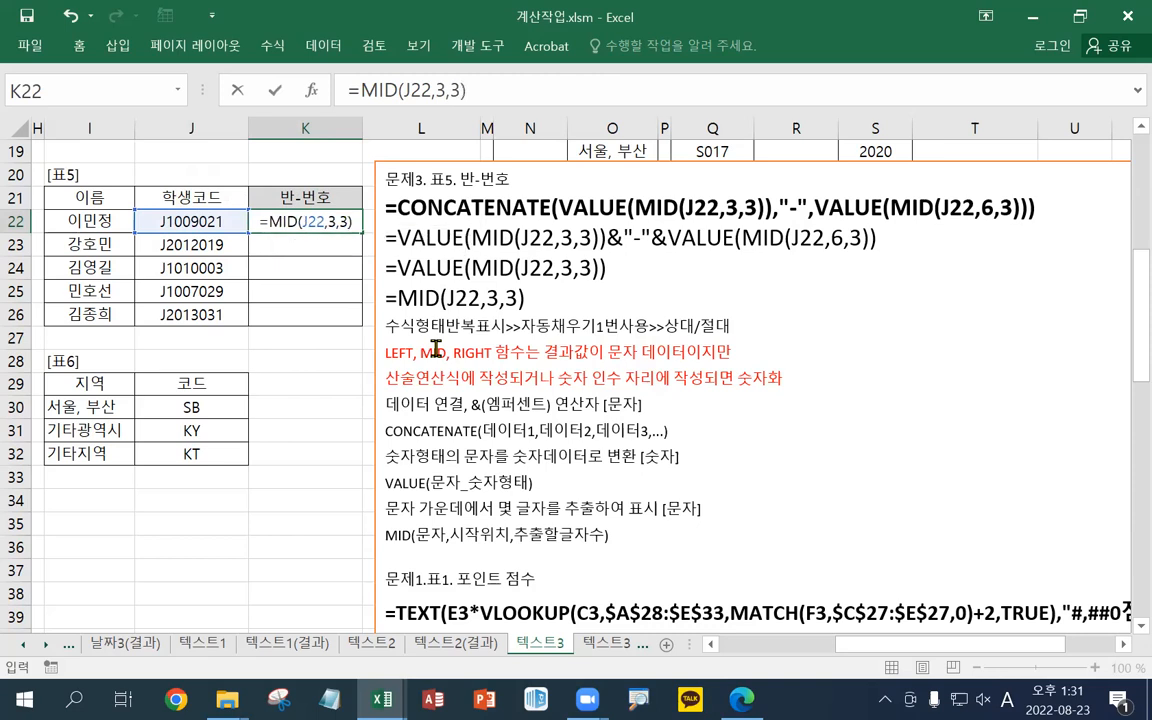
key("ctrl+Return")
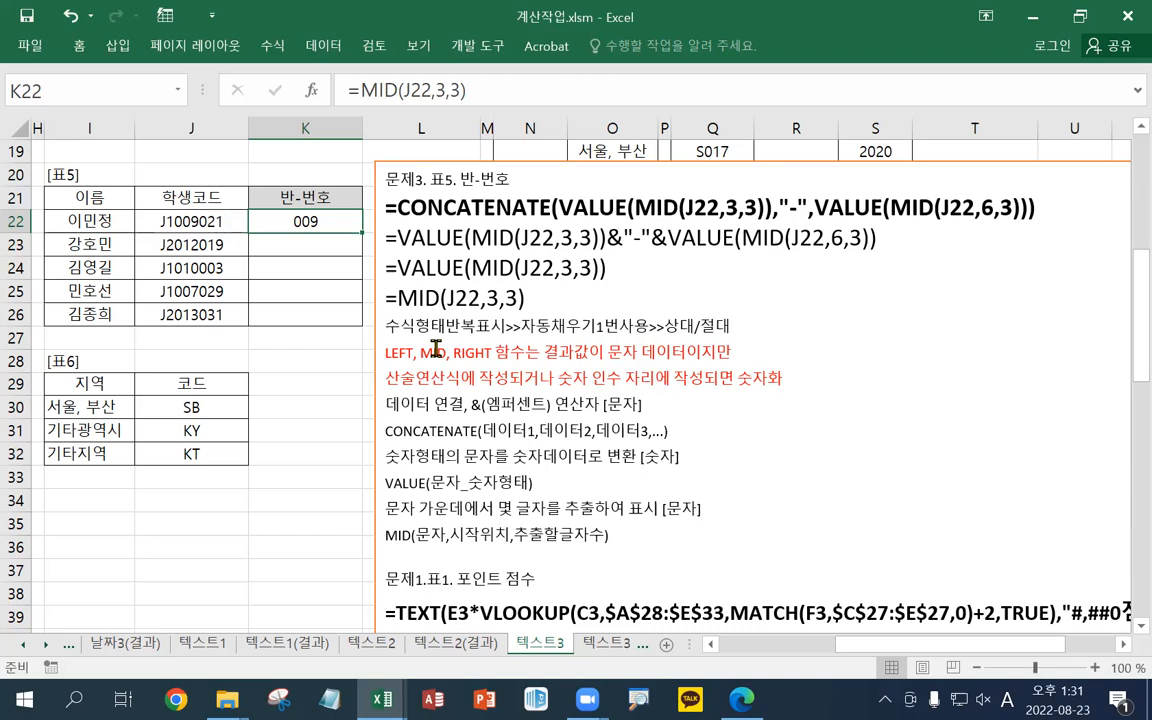
Wrap K22's MID formula in the VALUE function so it reads =VALUE(MID(J22,3,3))
key("F2")
key("Left")
key("Left")
key("Left")
key("Left")
key("Left")
key("Left")
key("Left")
key("Left")
key("Left")
key("Left")
key("Left")
key("Left")
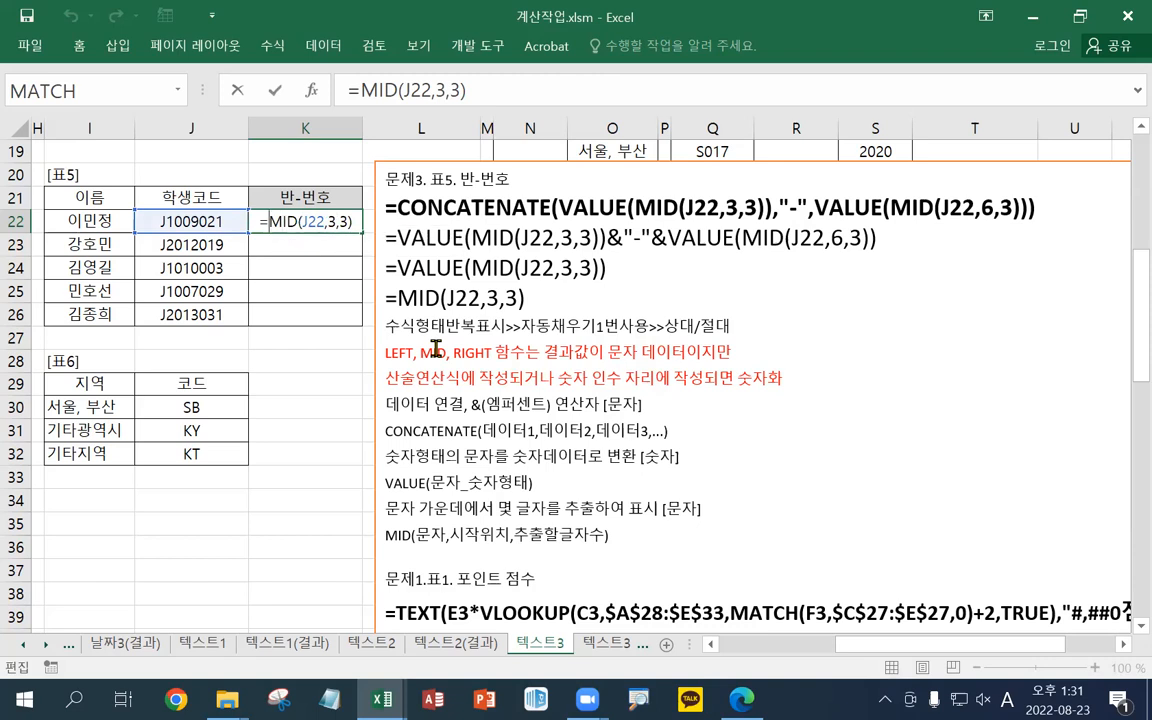
type("VLAUE")
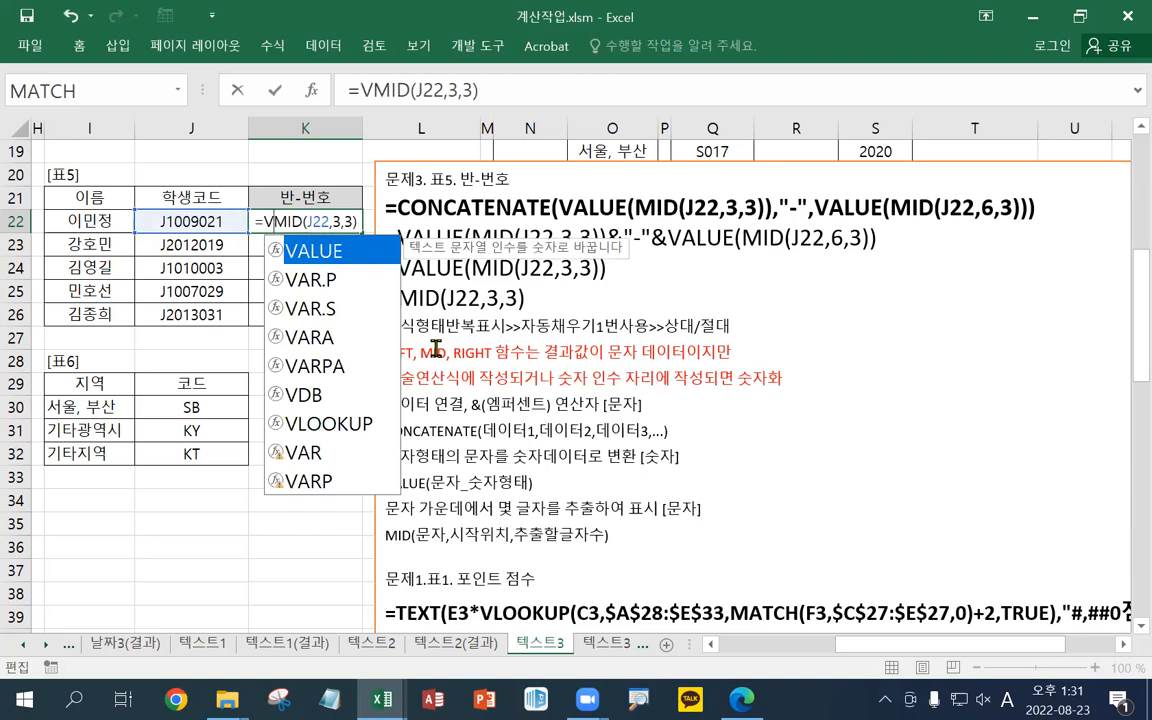
key("BackSpace")
key("BackSpace")
key("BackSpace")
key("BackSpace")
type("ALSU")
key("BackSpace")
key("BackSpace")
type("UE(")
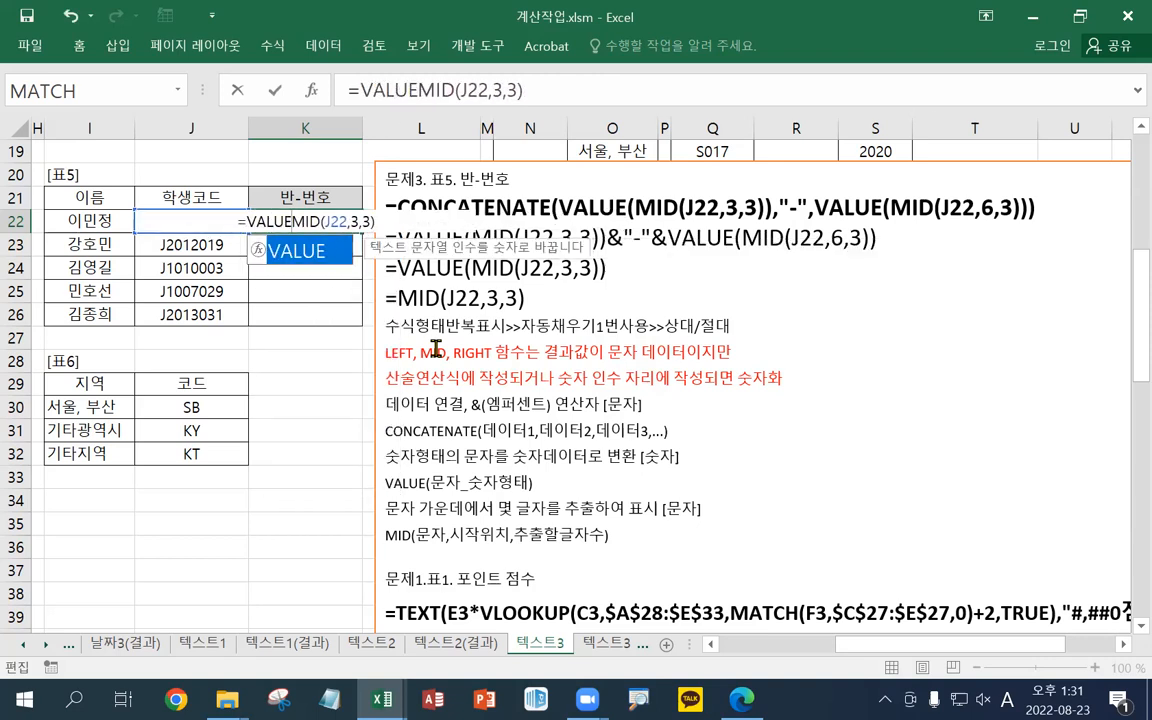
type(")")
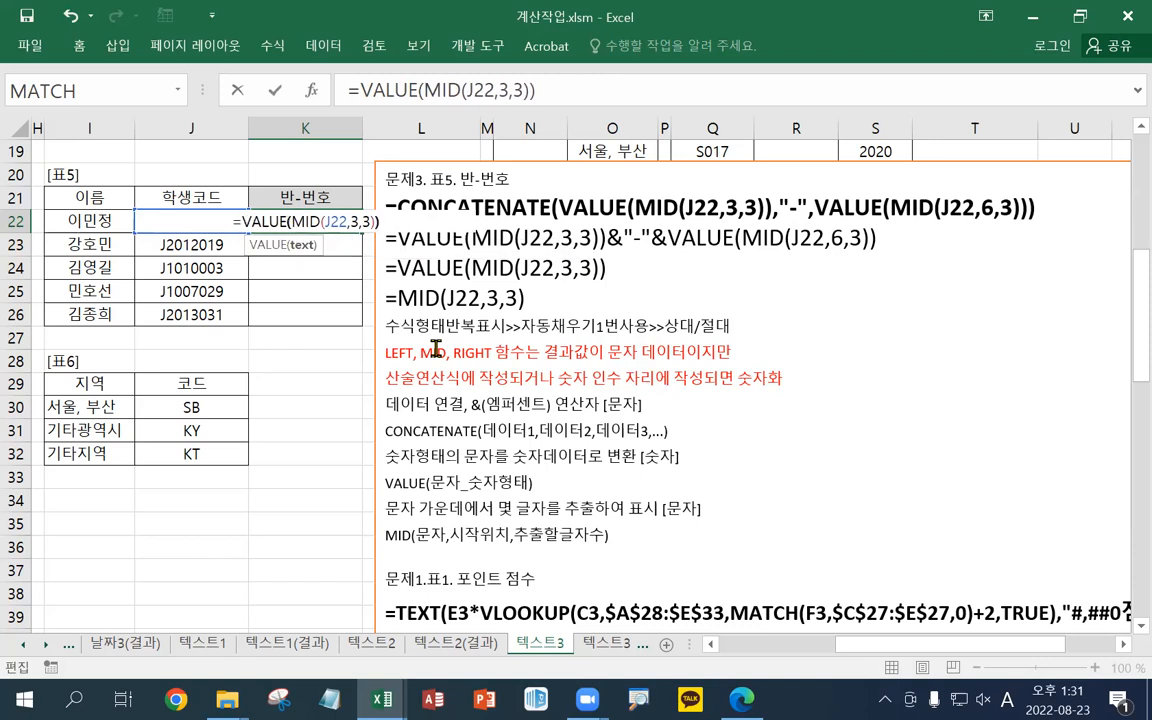
key("ctrl+Return")
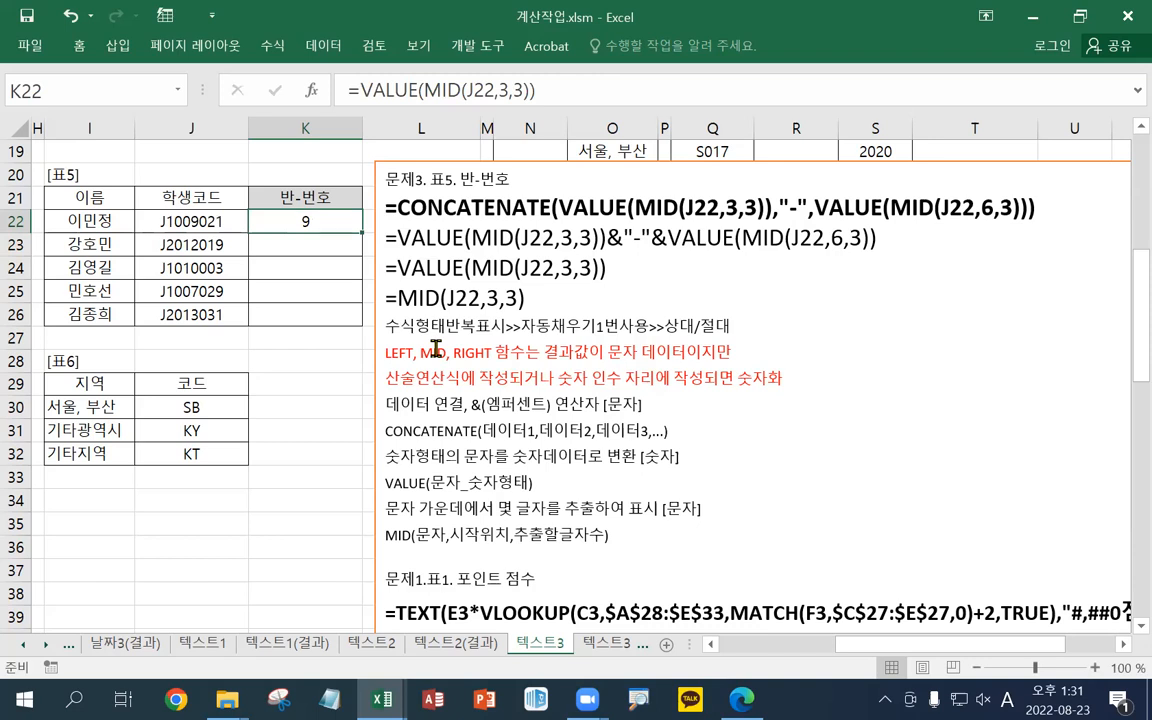
Append ,"-",VALUE(MID(J22,6,3)) to the end of the formula in K22
key("F2")
key("BackSpace")
type("),\"-\"")
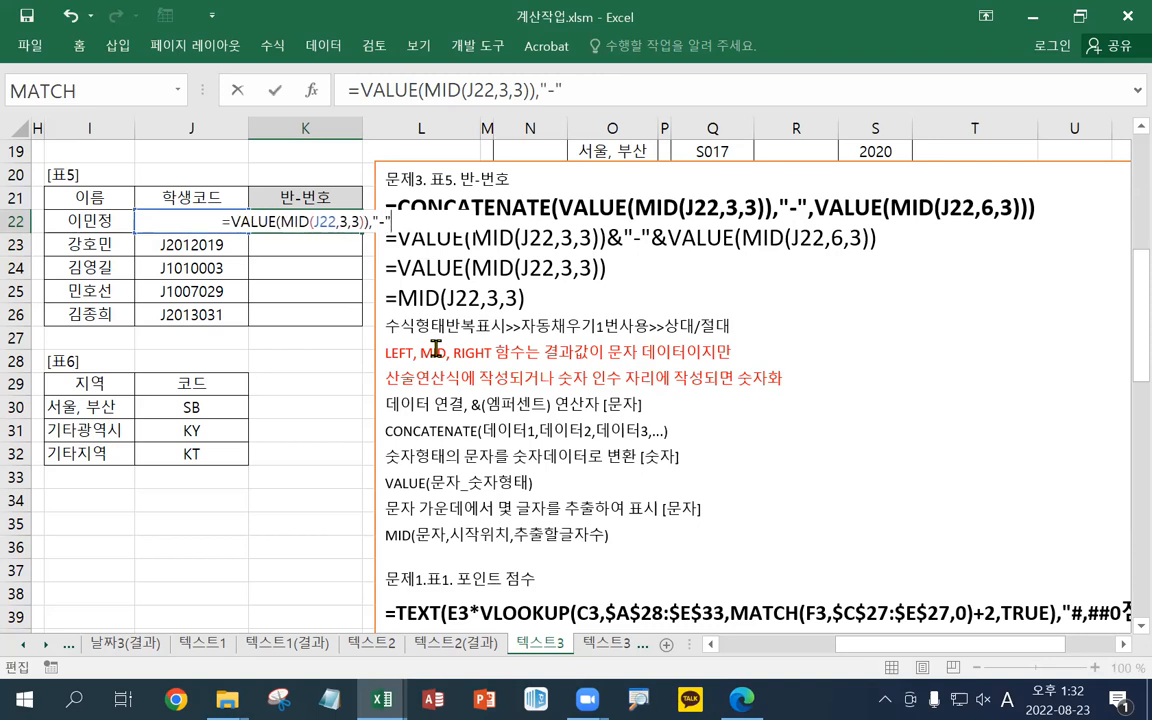
type(",")
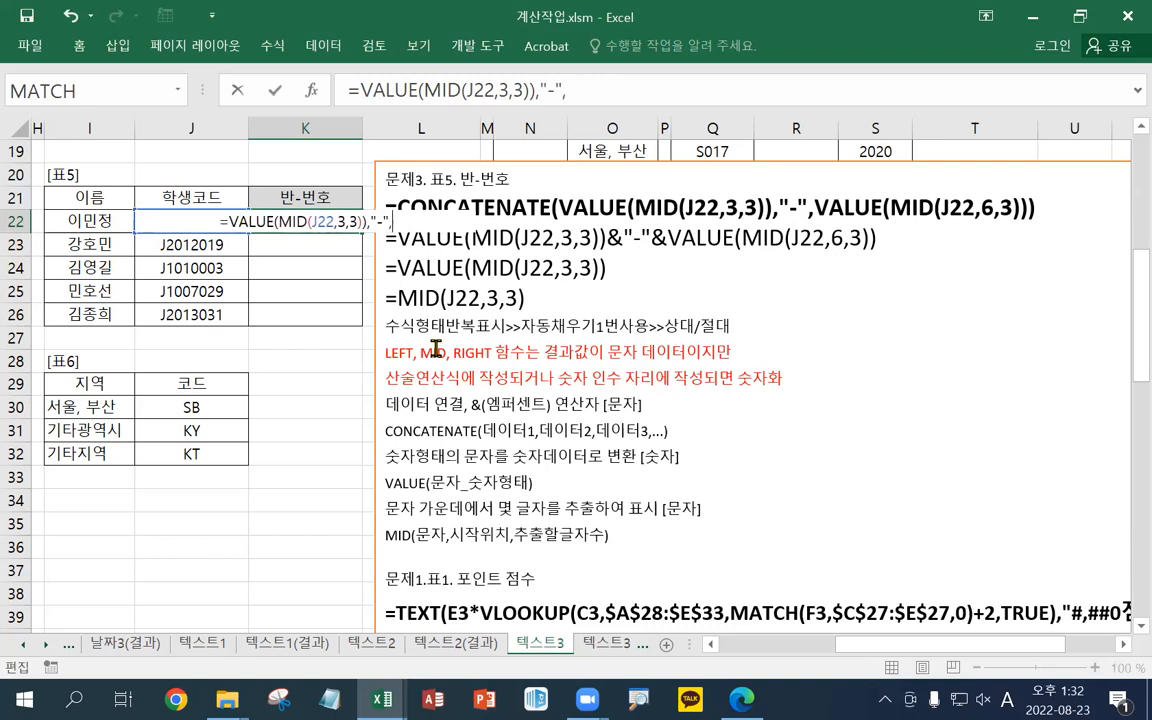
type("VALUE(MI")
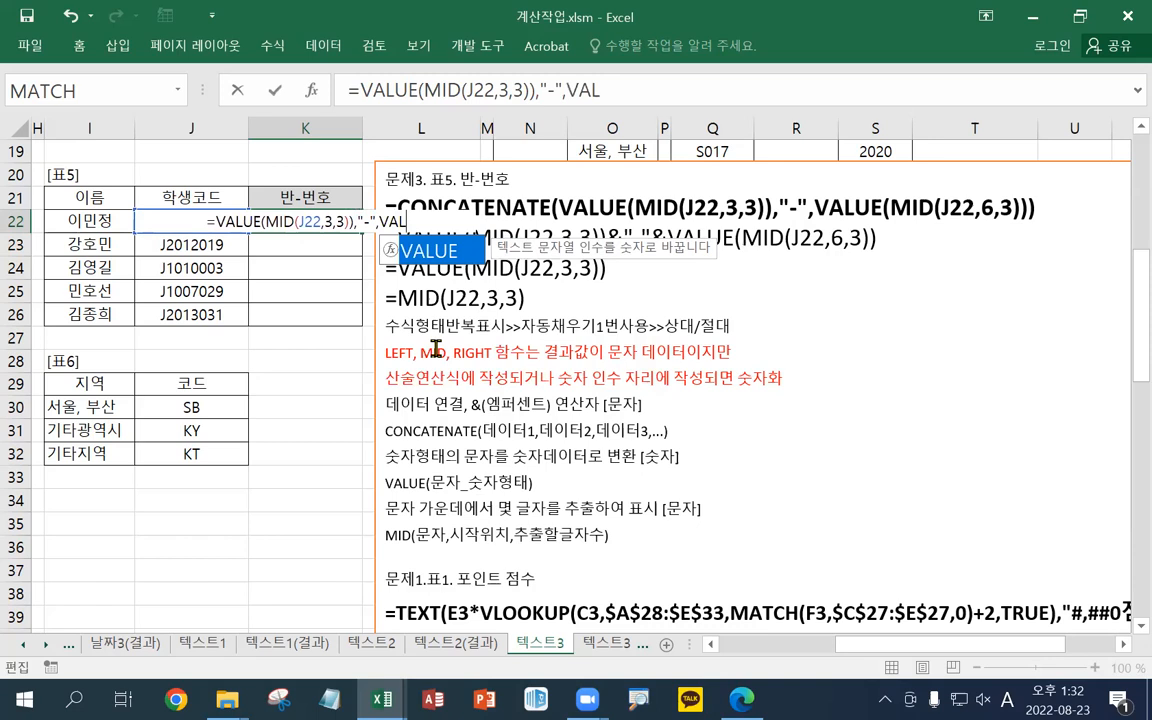
type("D(")
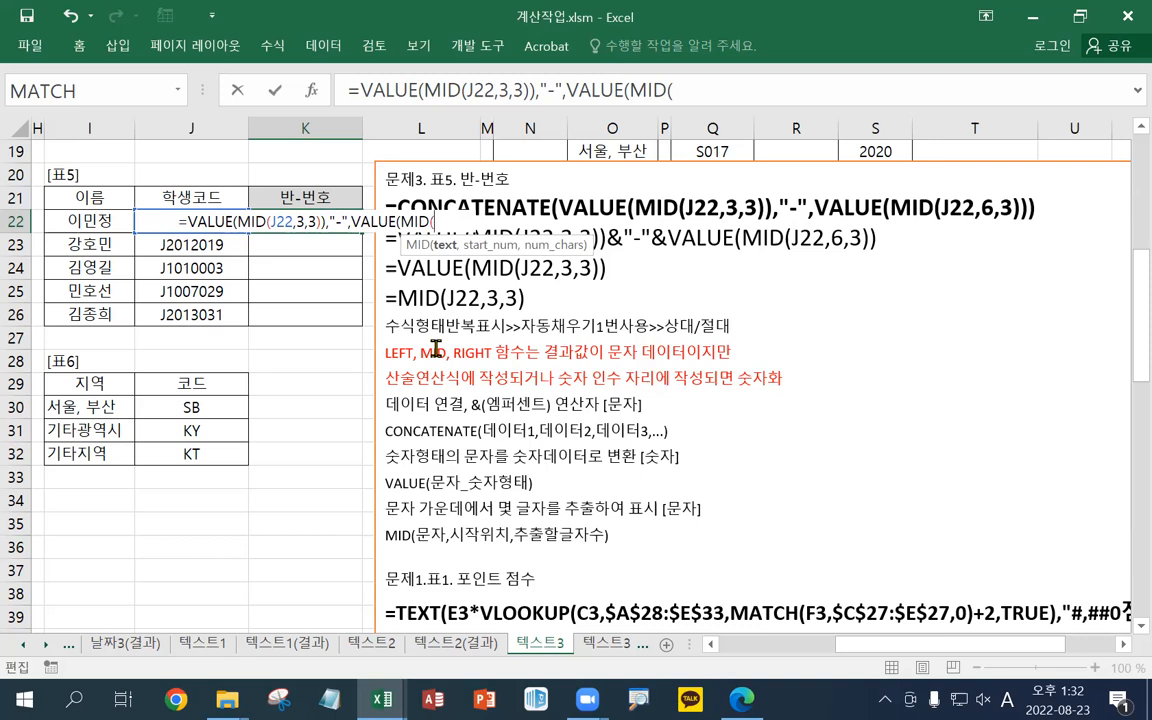
left_click(197, 169)
key("Down")
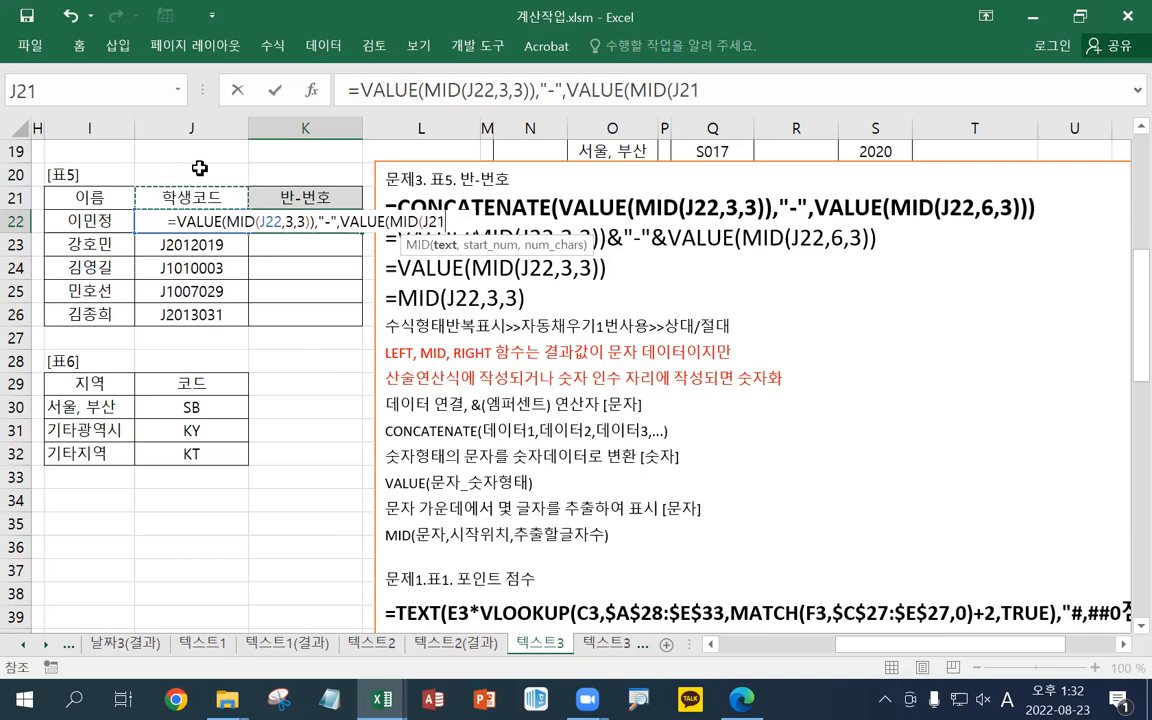
key("Down")
type(",6,3")
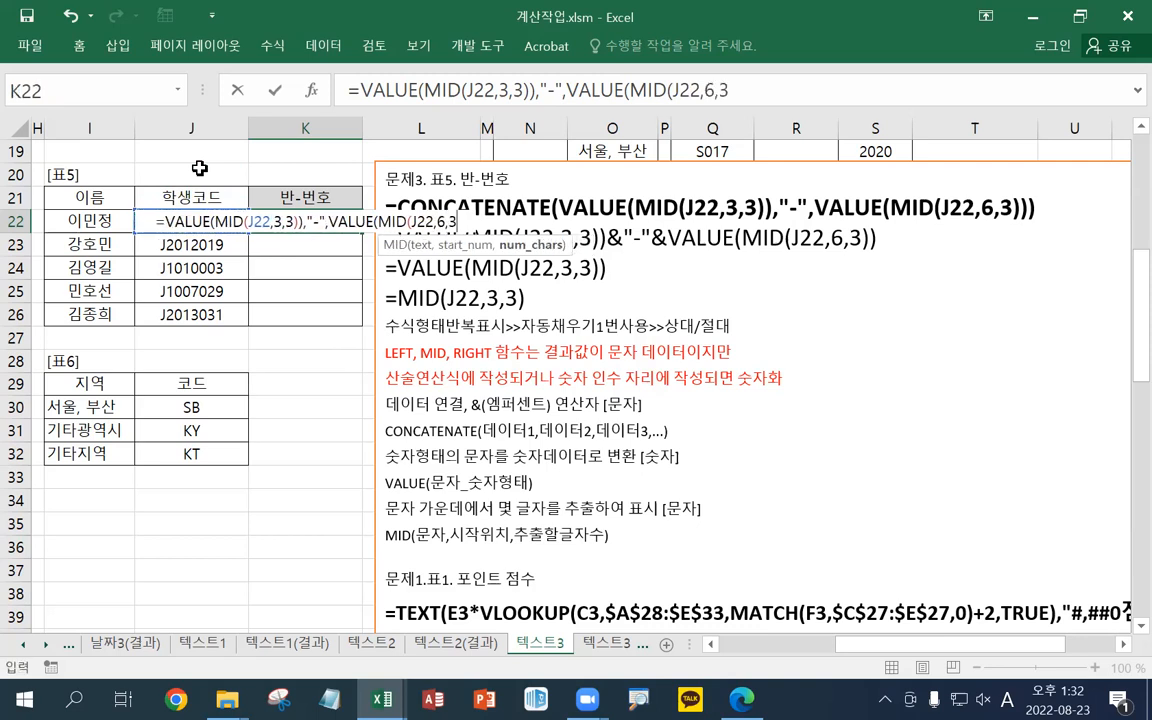
type("))")
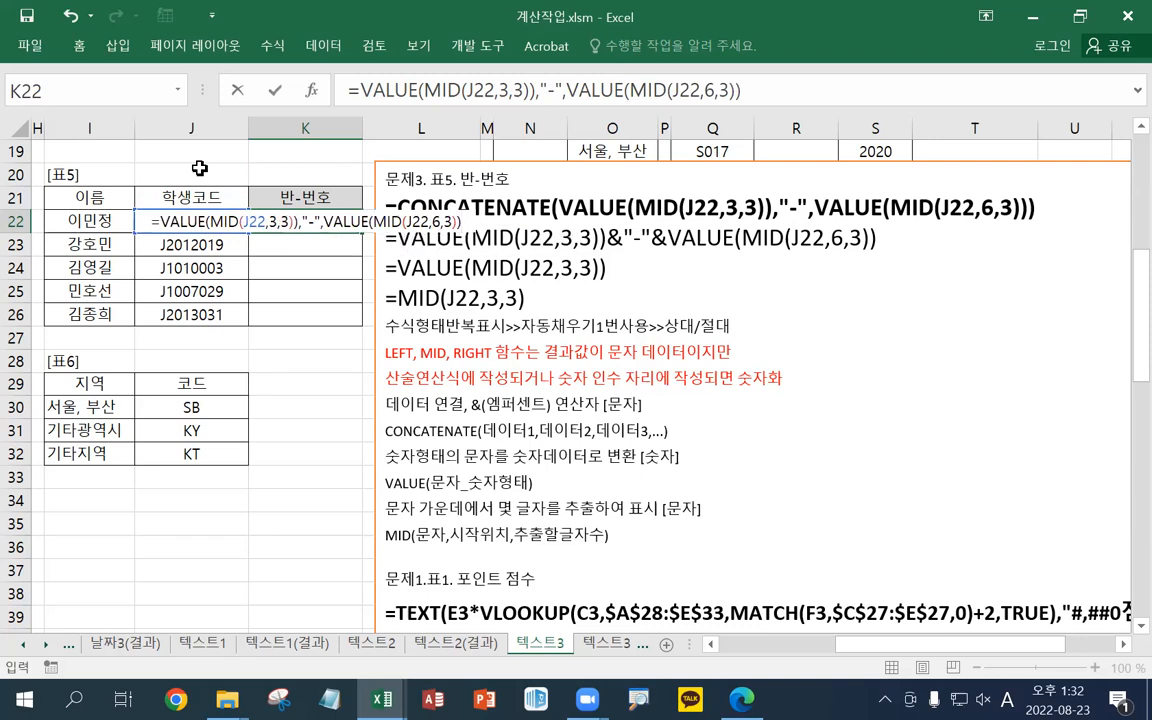
key("Return")
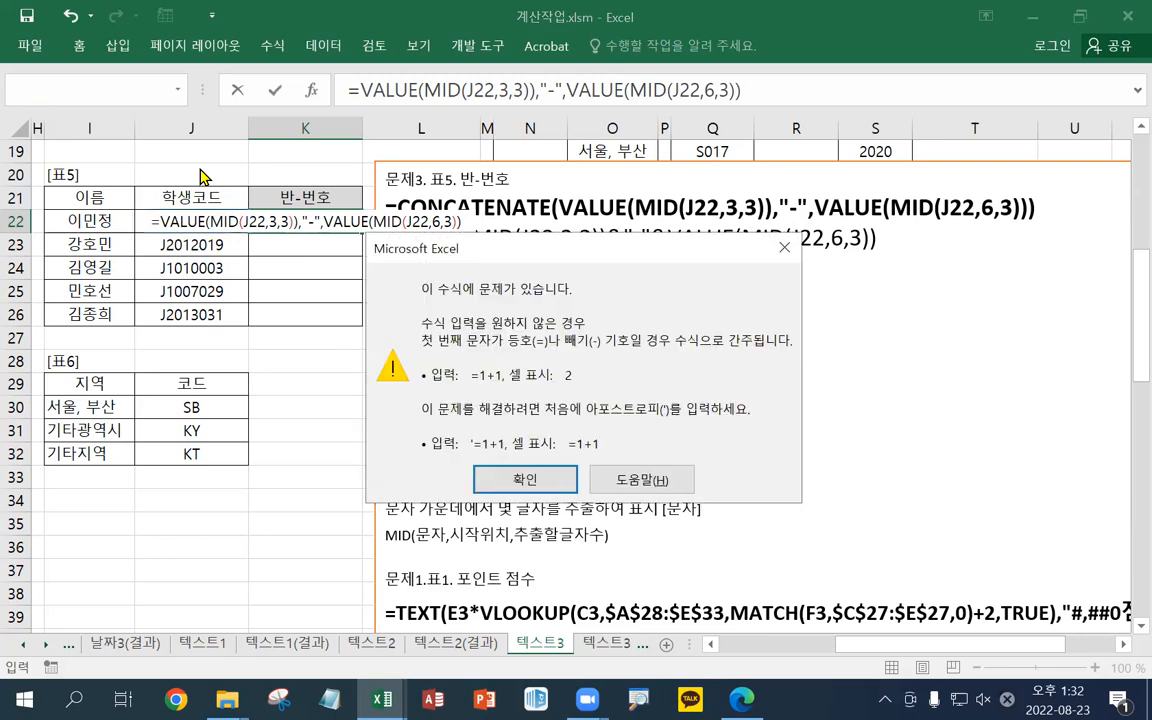
key("Return")
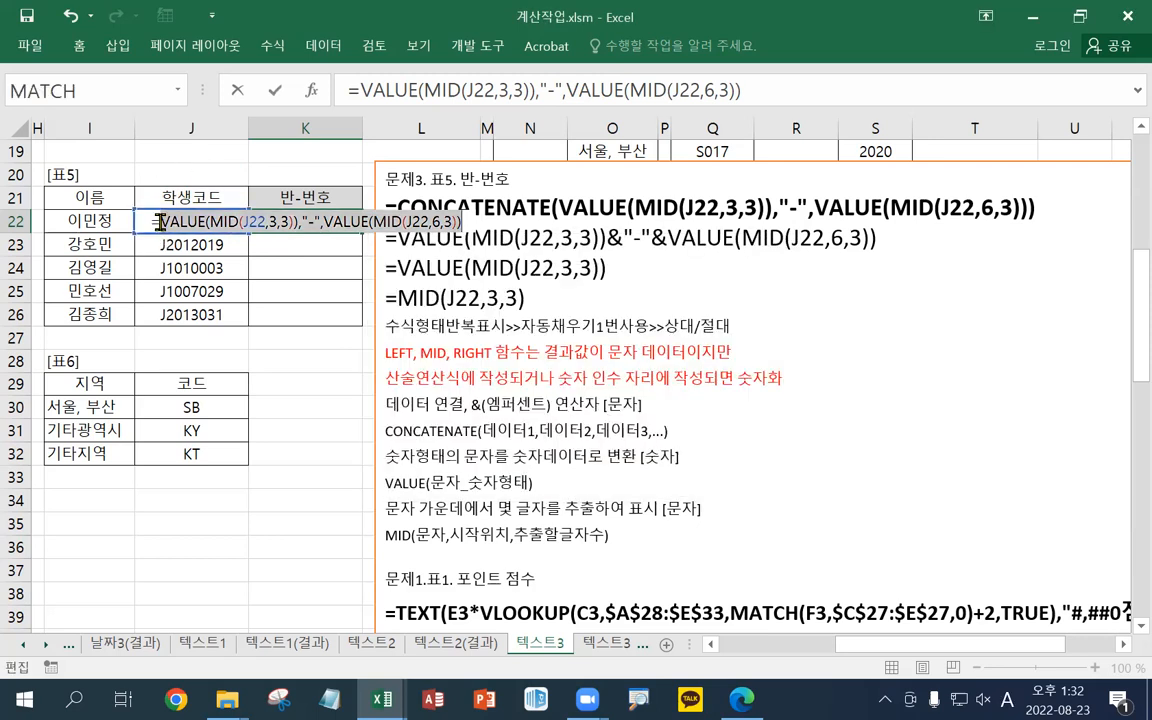
Enclose K22's whole formula in CONCATENATE and fill it down through K26
left_click(160, 222)
type("CON")
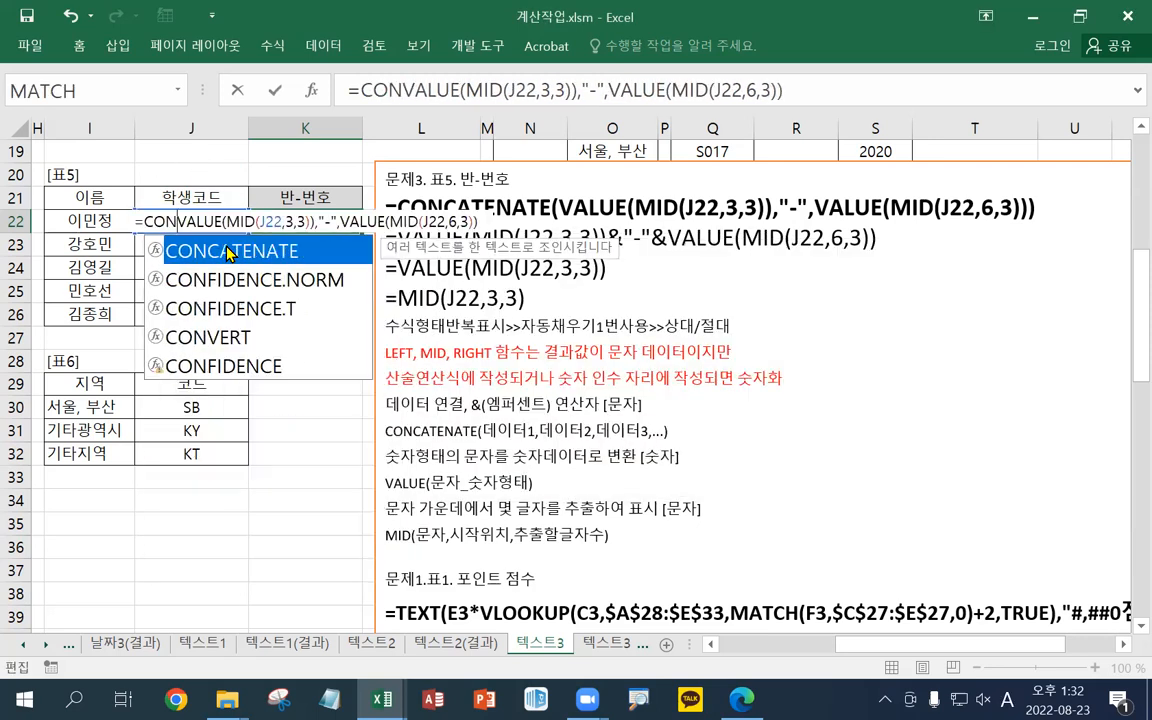
type("CATENA")
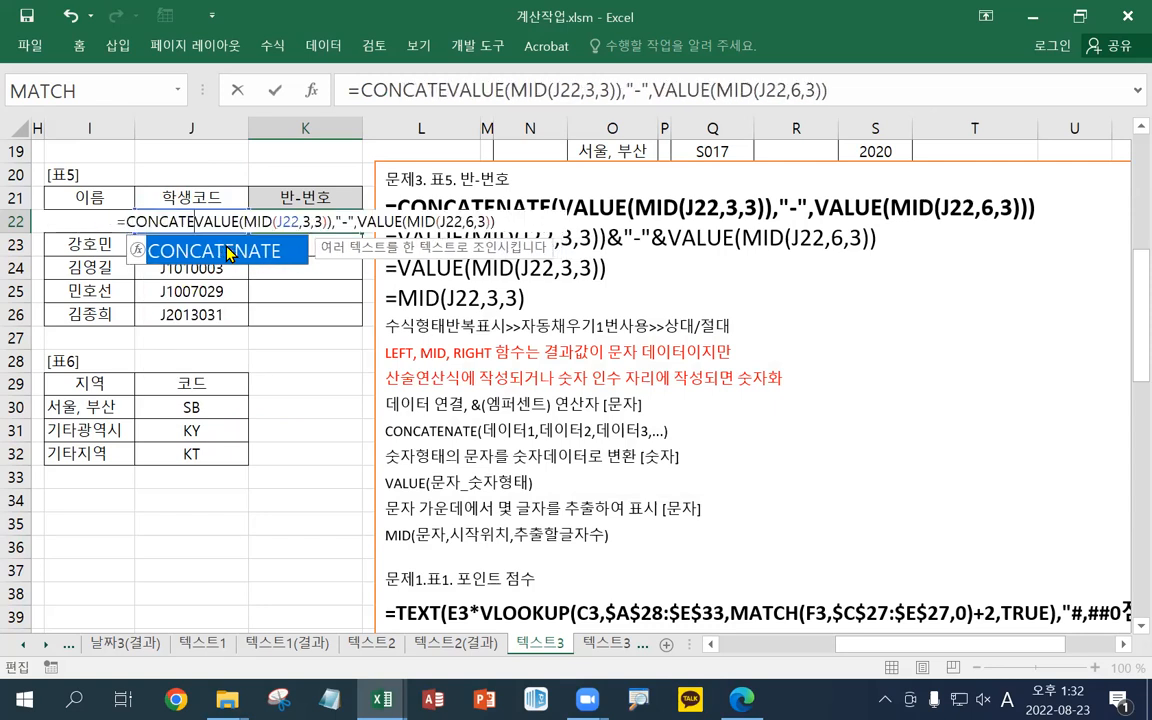
type("T")
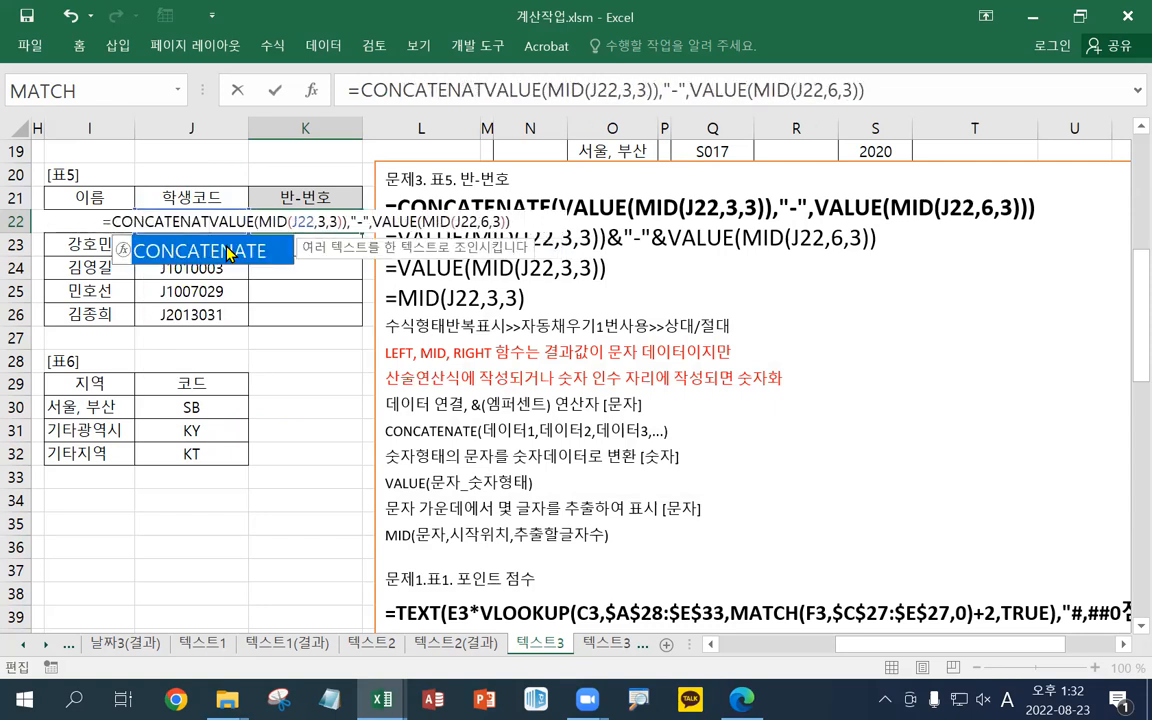
type("E(")
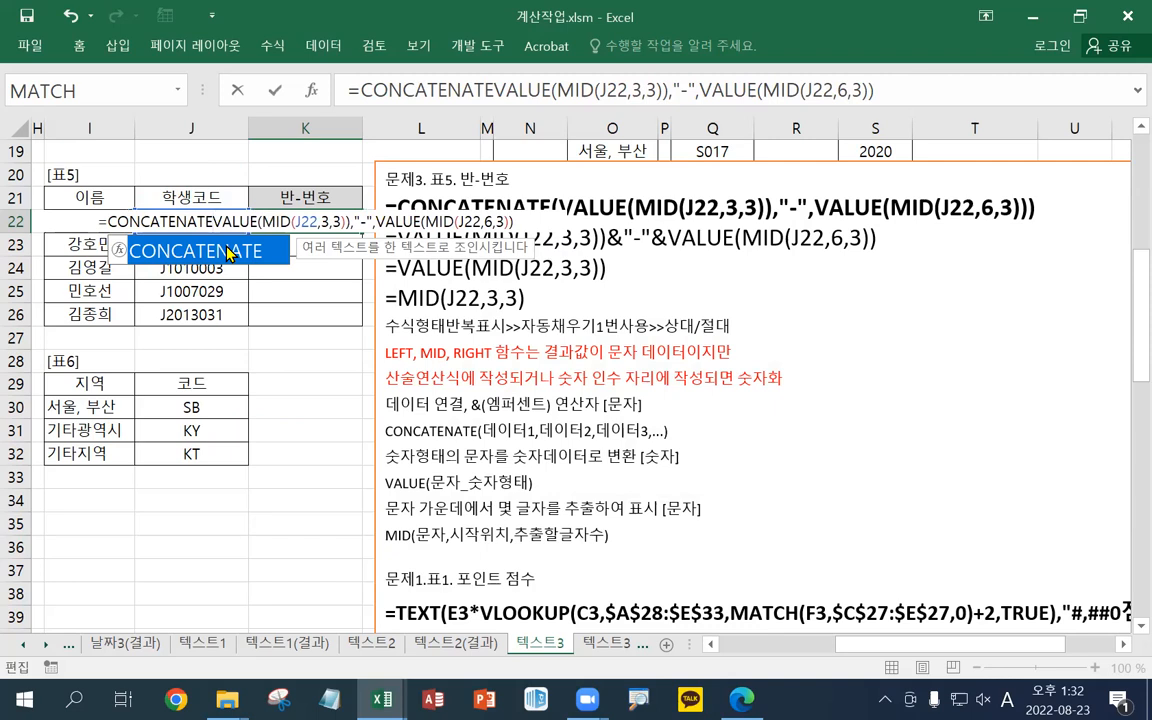
type(")")
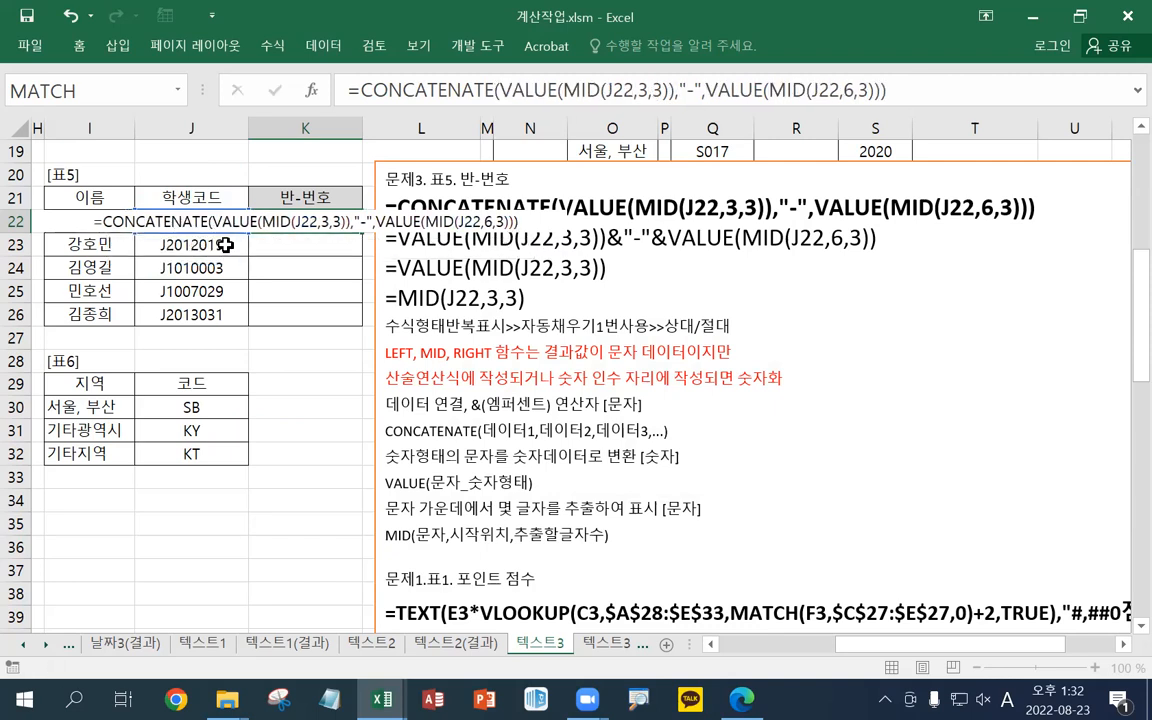
key("ctrl+Return")
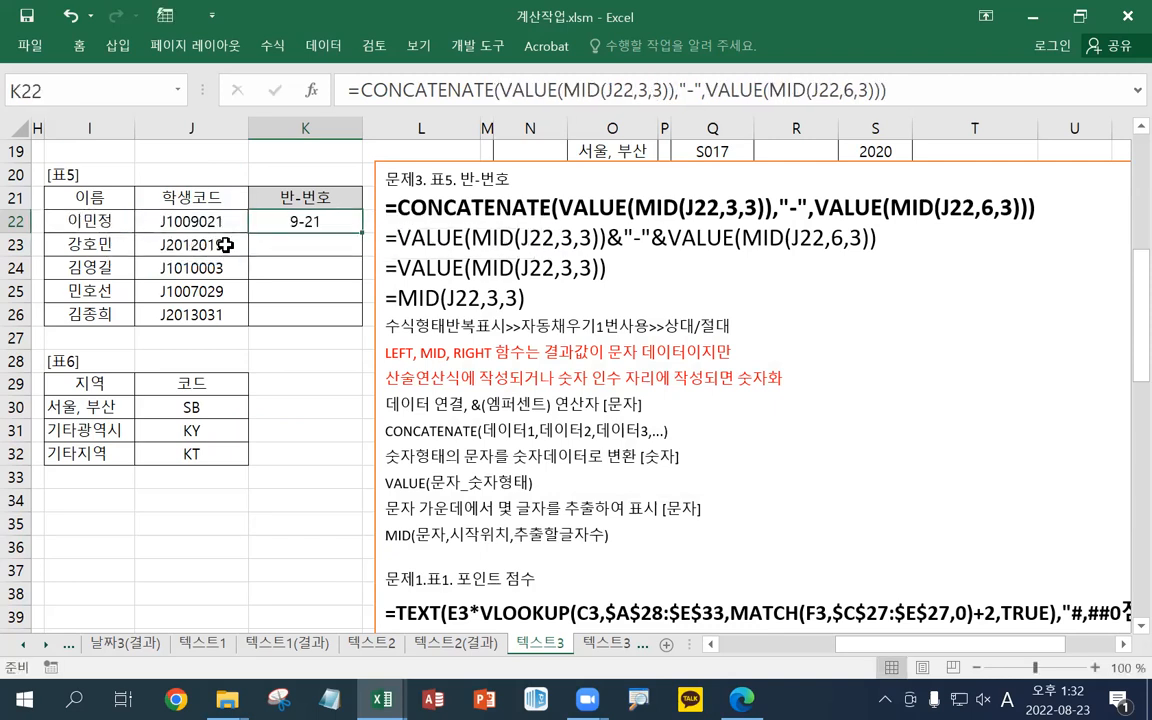
double_click(361, 233)
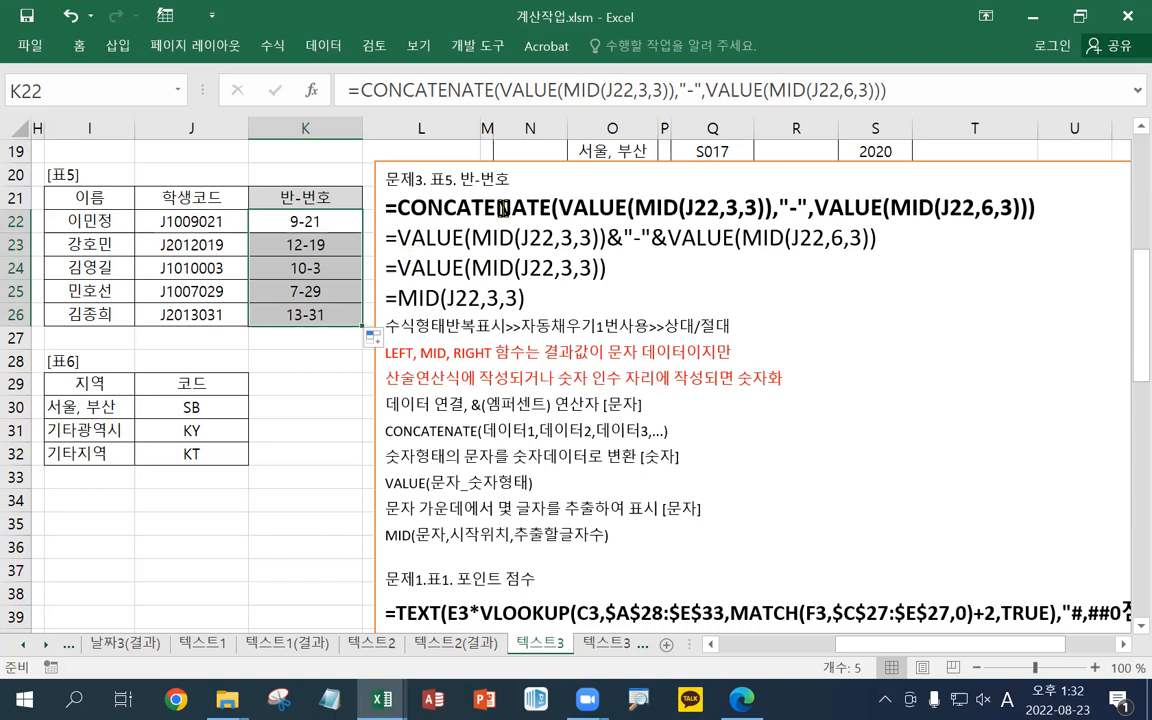
Move the notes text box to start at column O around row 22, and insert a blank line above the 문제3 heading
left_click(503, 162)
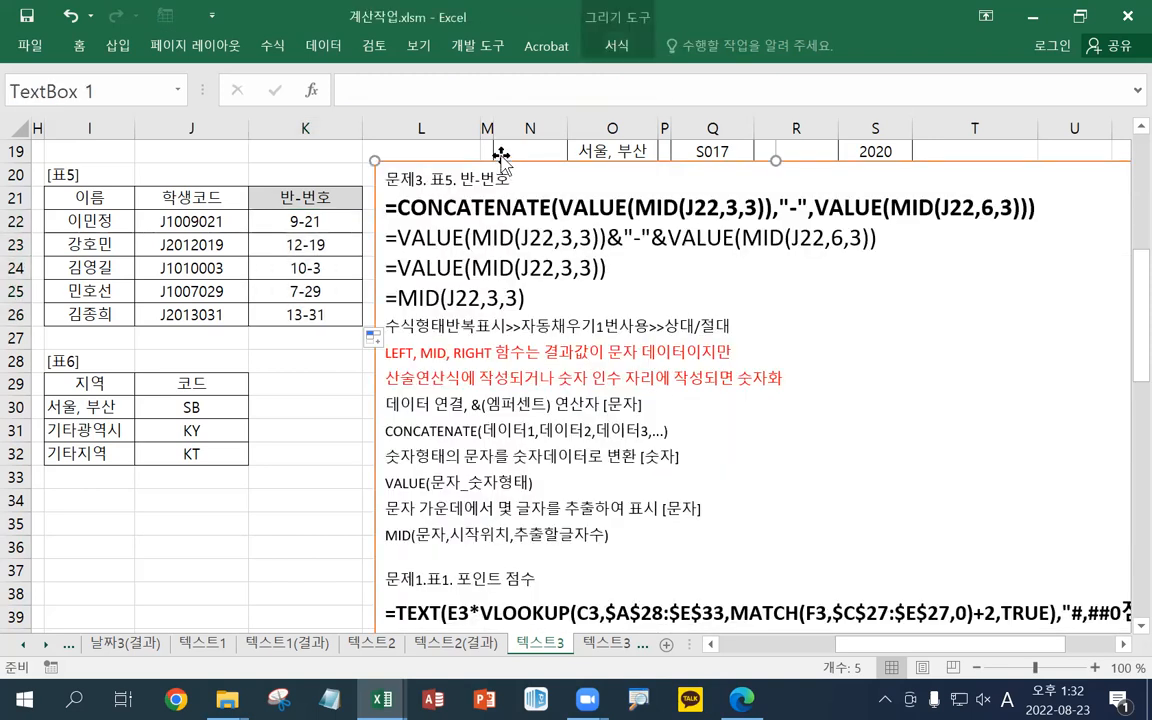
left_click_drag(501, 157, 634, 203)
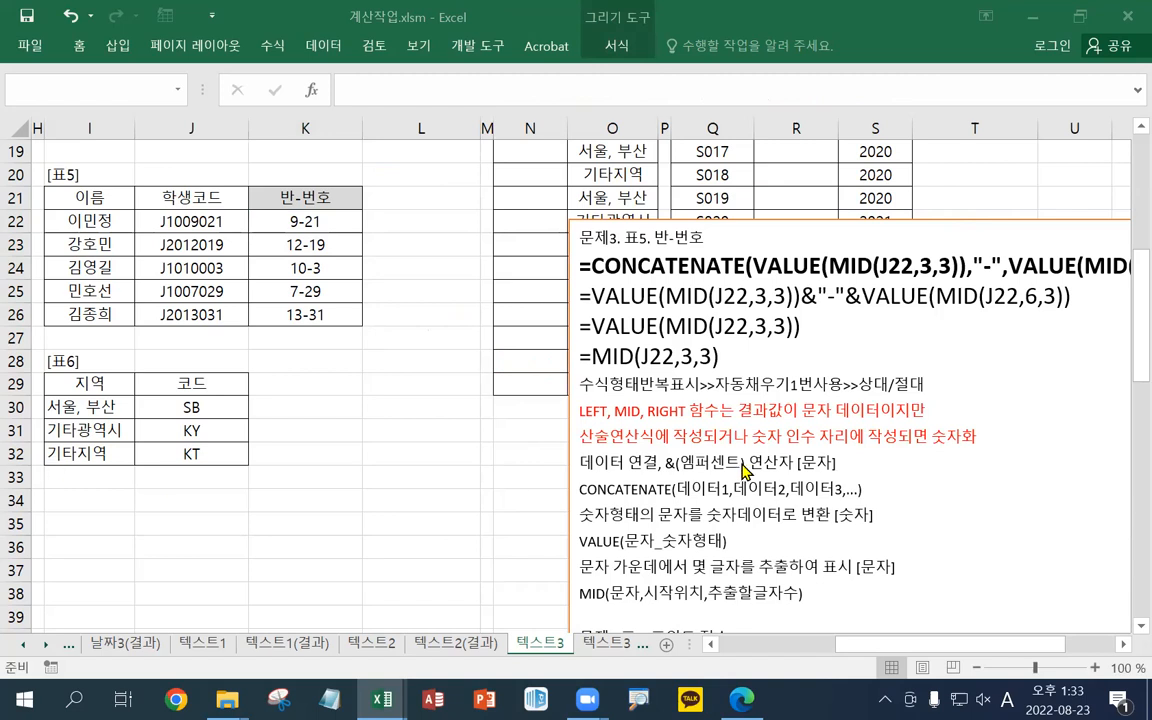
left_click(652, 217)
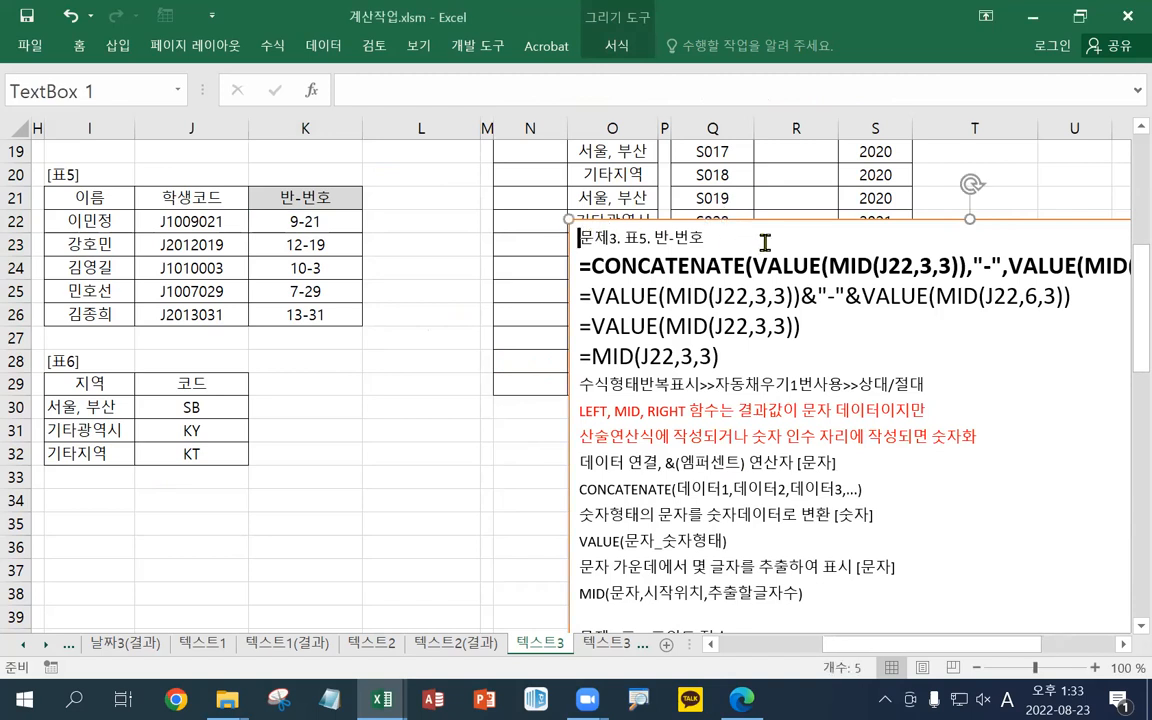
key("Return")
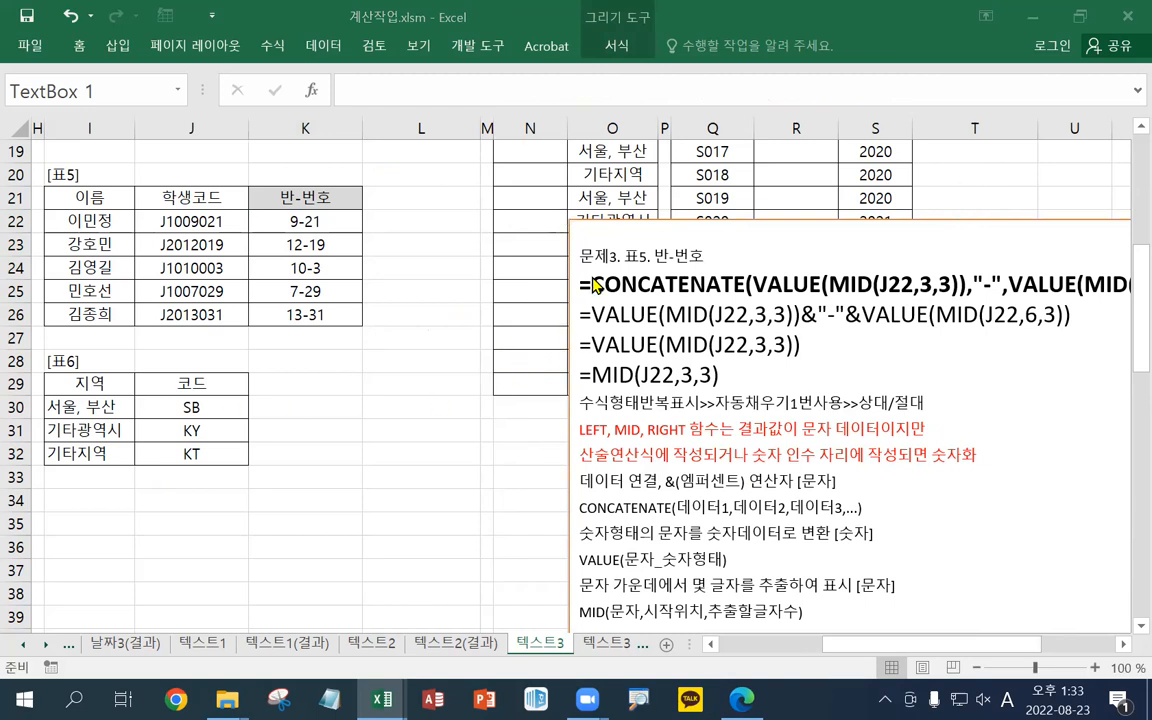
Paste the copied 문제4. 표7. 번호 notes above the 문제3 heading in the notes text box
left_click(603, 233)
left_click(609, 229)
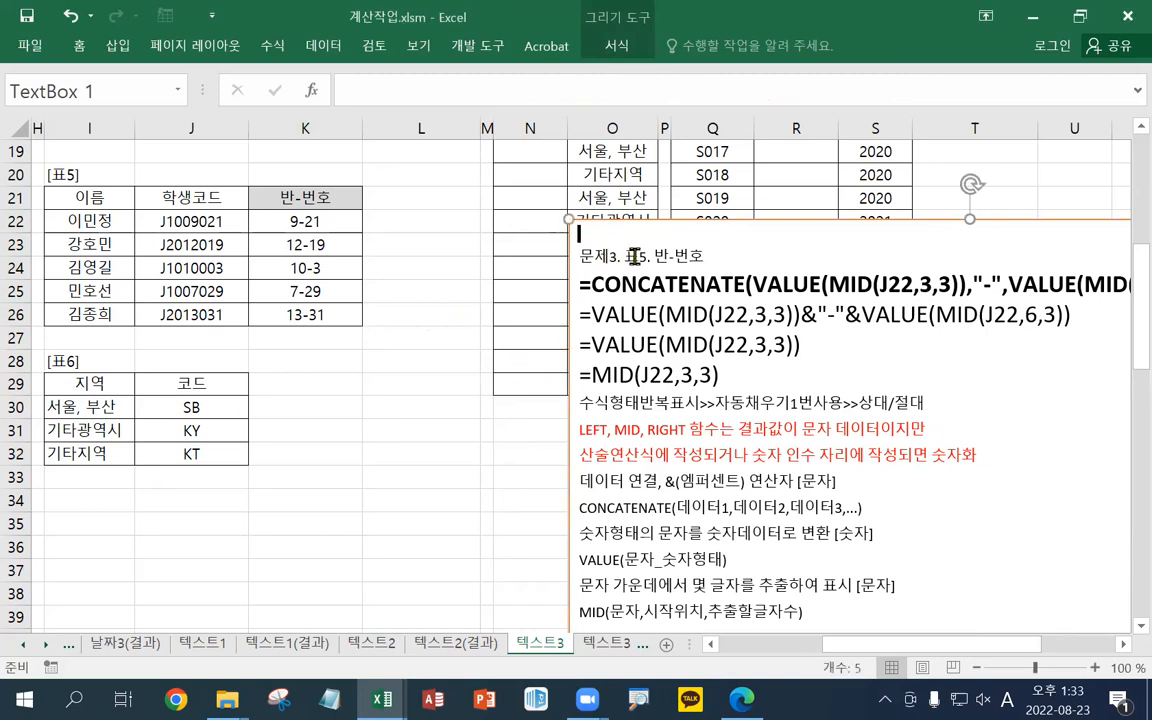
key("ctrl+v")
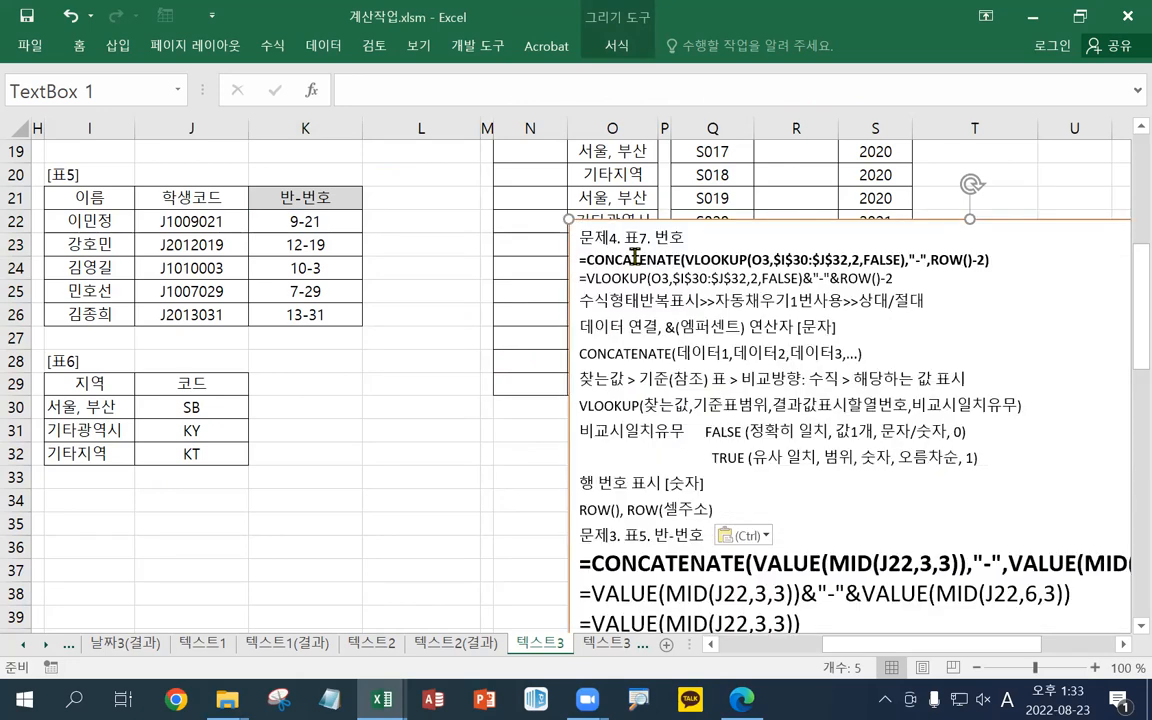
Split the worksheet window horizontally just above row 28, where 표6 begins
scroll(746, 303, "up", 5)
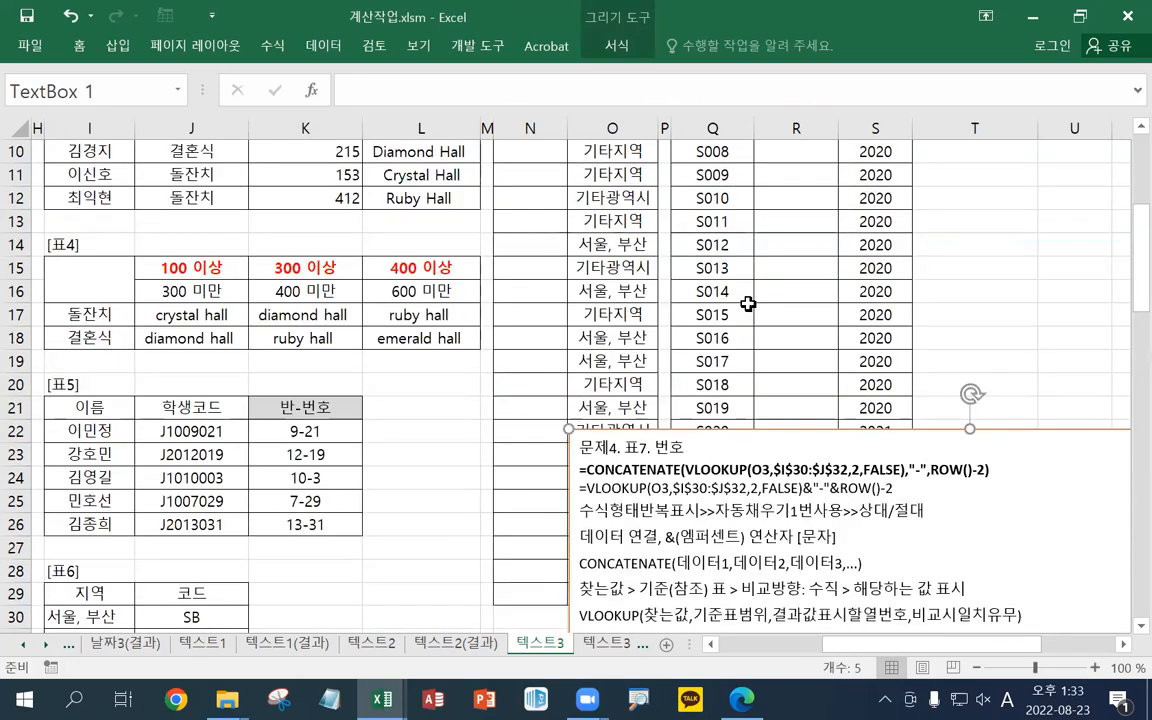
scroll(749, 312, "up", 2)
scroll(749, 317, "down", 3)
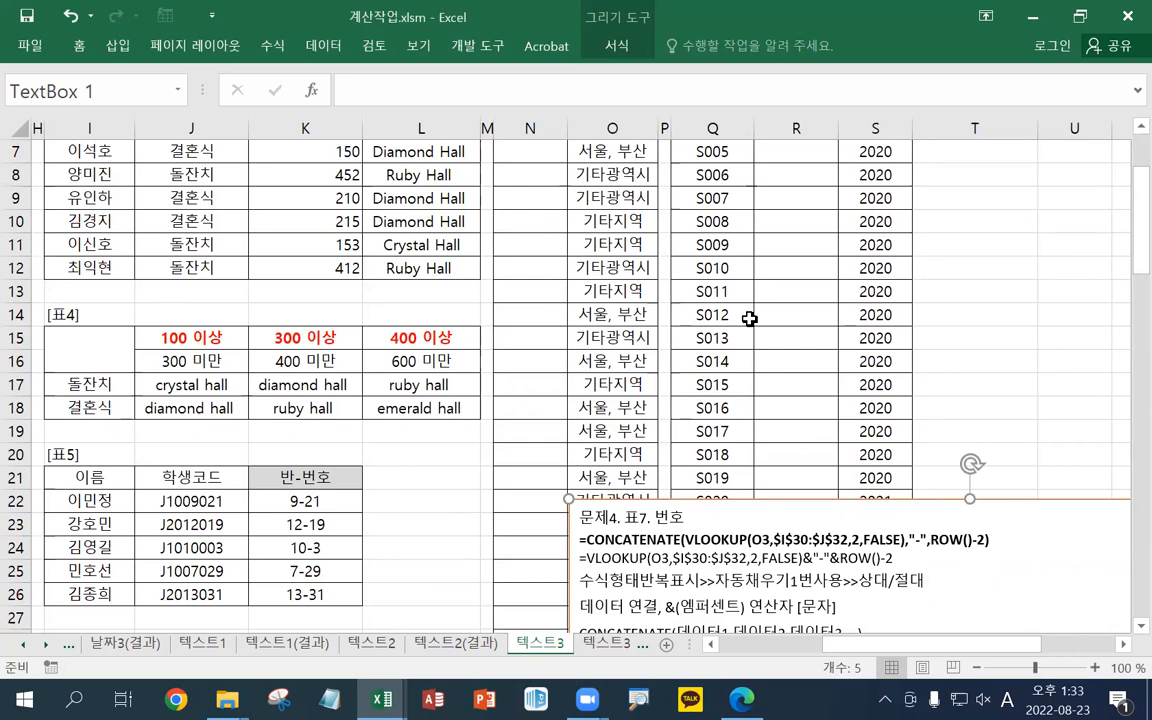
scroll(749, 323, "down", 2)
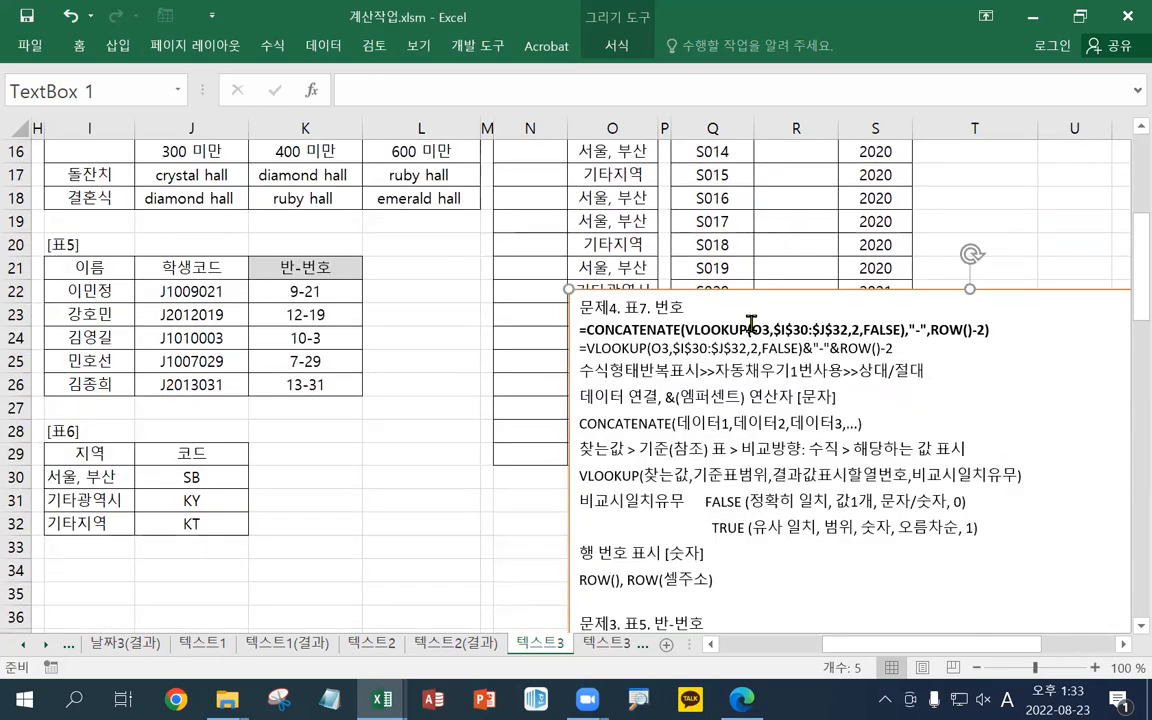
scroll(1013, 122, "up", 1)
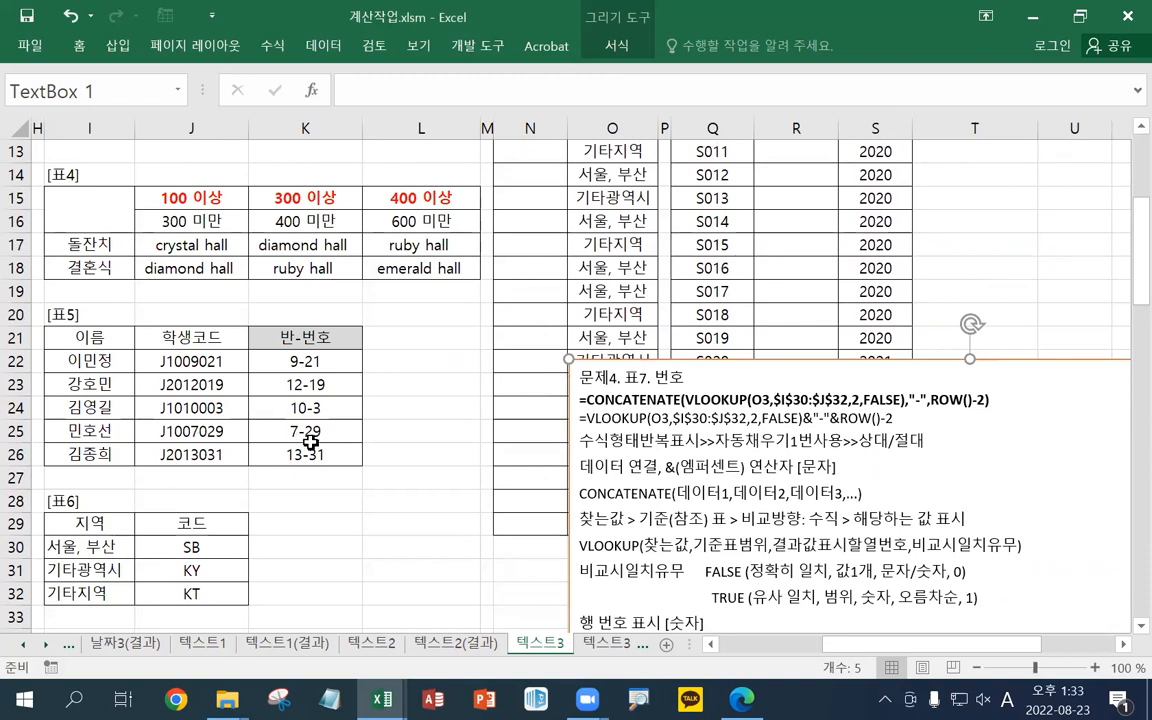
left_click(15, 500)
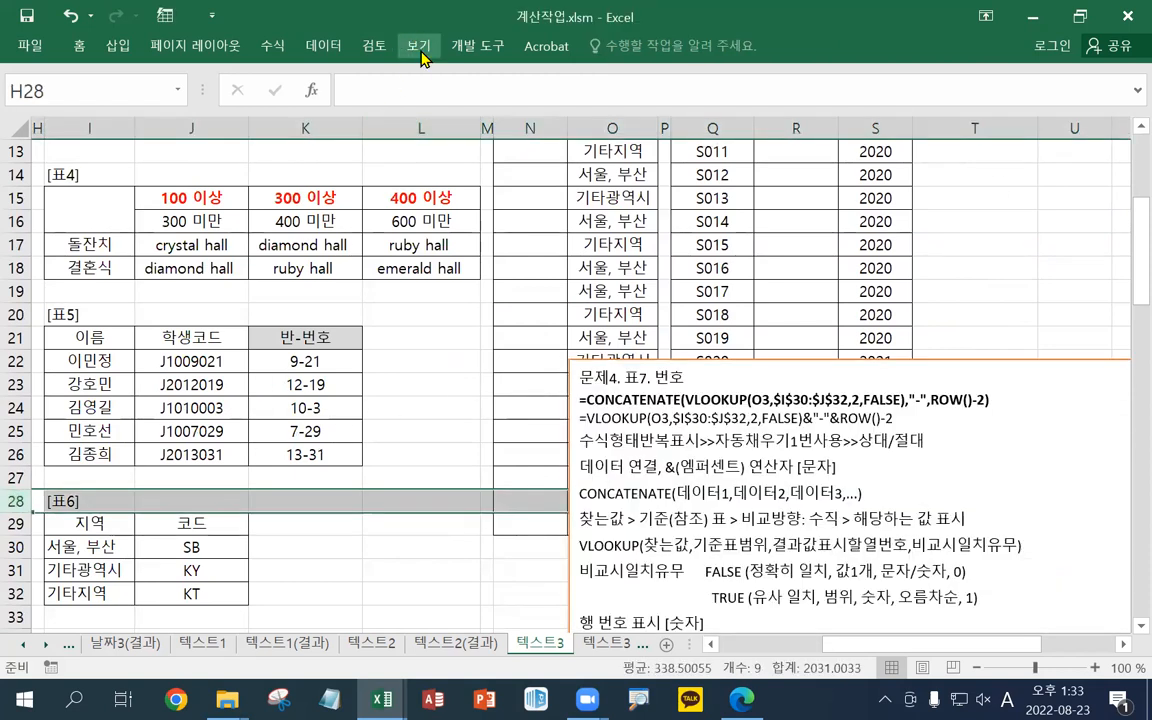
left_click(418, 45)
left_click(708, 74)
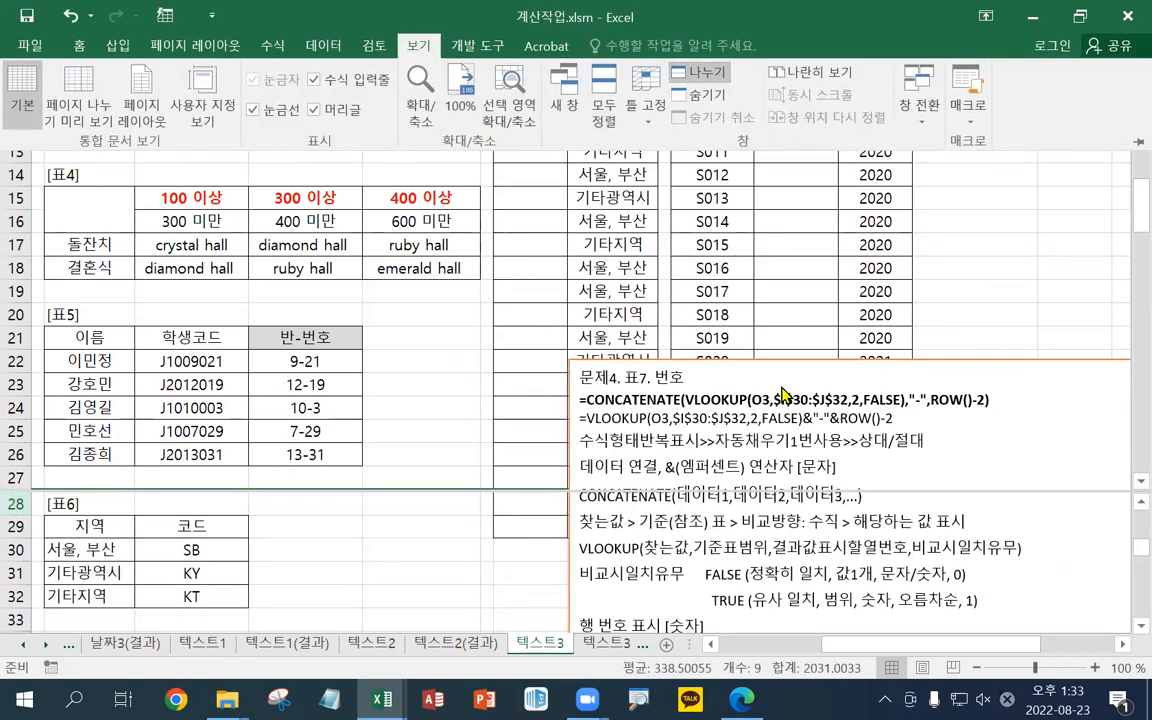
Show the upper pane from row 1 and move the notes text box beside 표7, starting near column Q
left_click(802, 360)
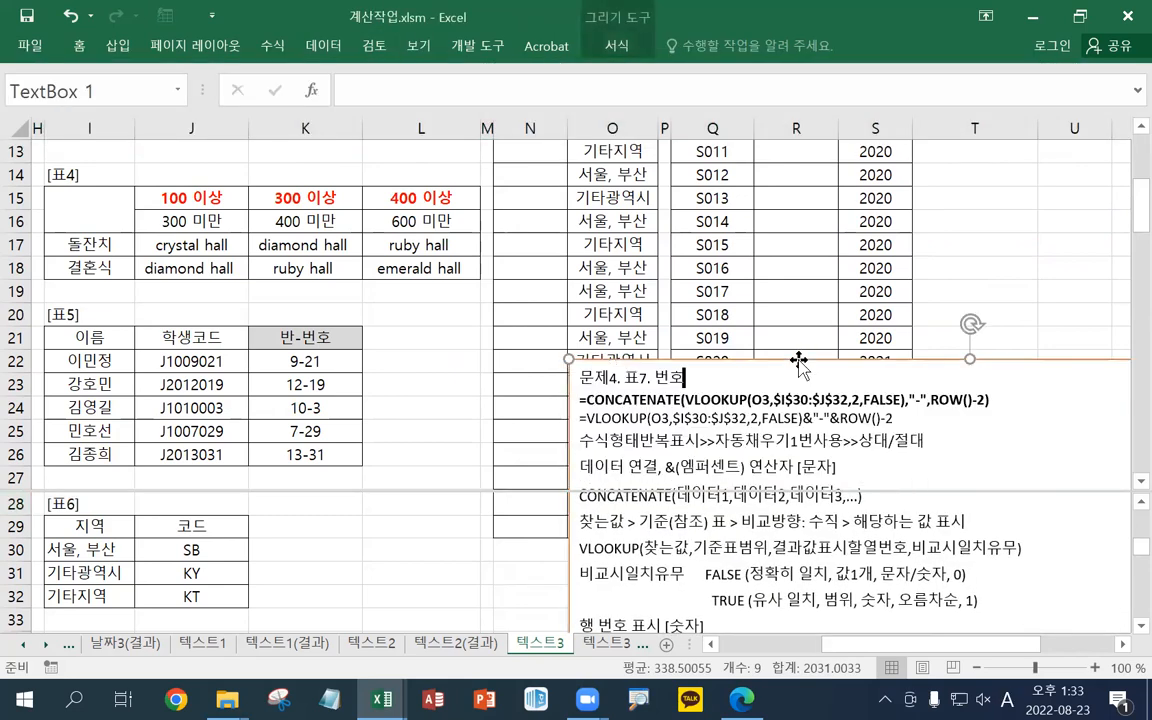
left_click_drag(800, 365, 894, 174)
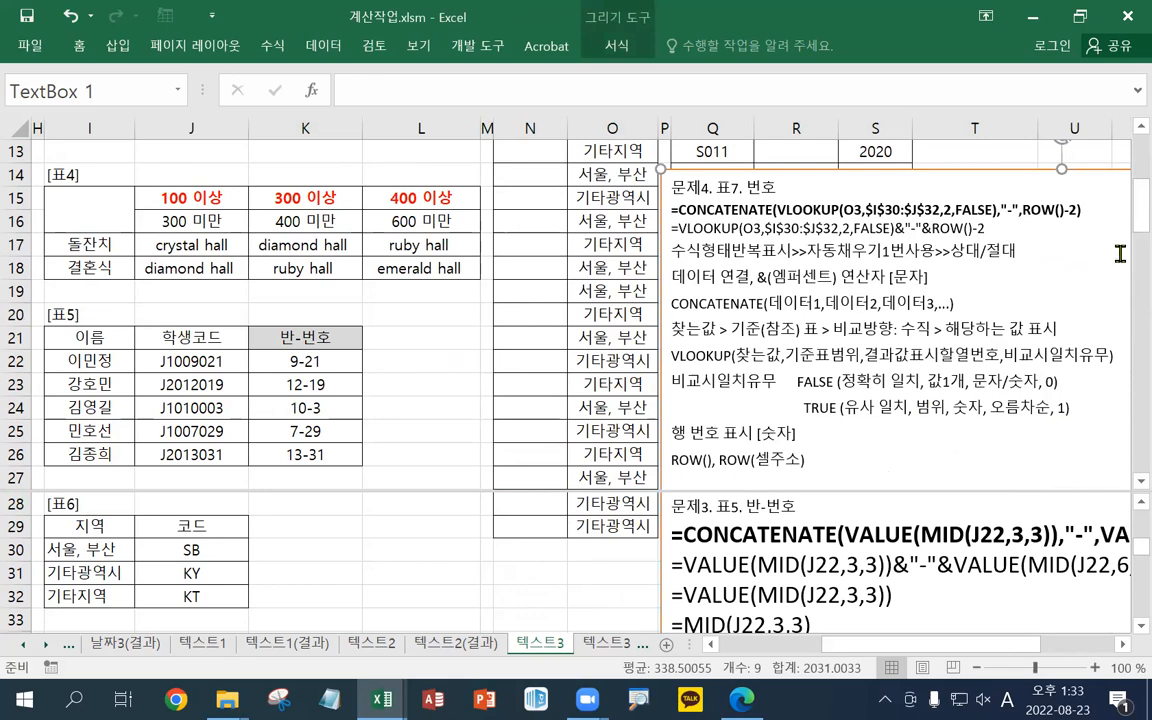
left_click_drag(1121, 205, 1121, 173)
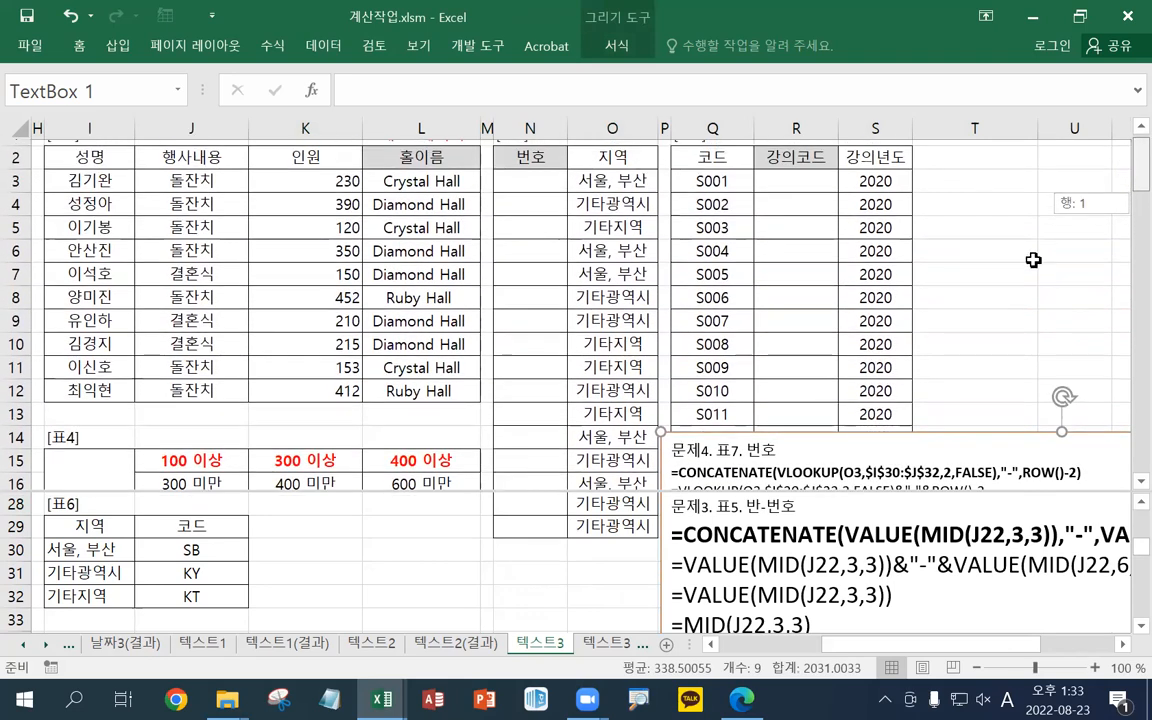
left_click_drag(795, 450, 879, 154)
Enlarge the two 문제4 formula lines to 18 pt and move the text box to start at column L, row 10
left_click_drag(1025, 218, 688, 190)
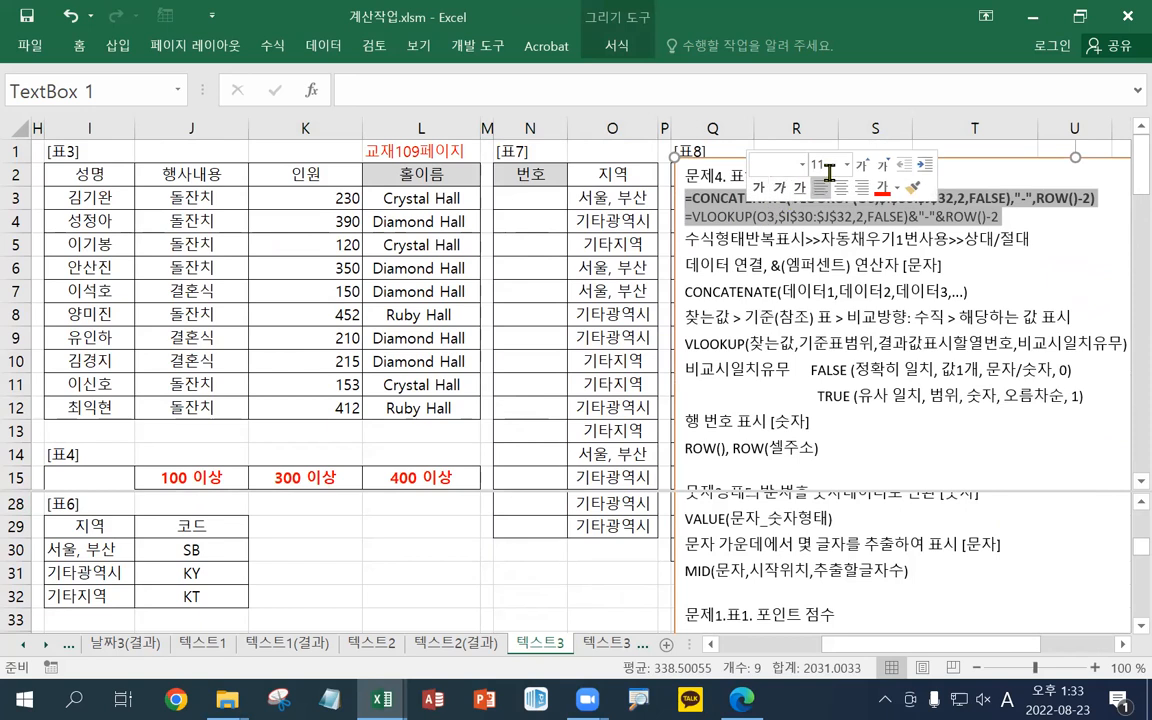
left_click(866, 167)
left_click(866, 167)
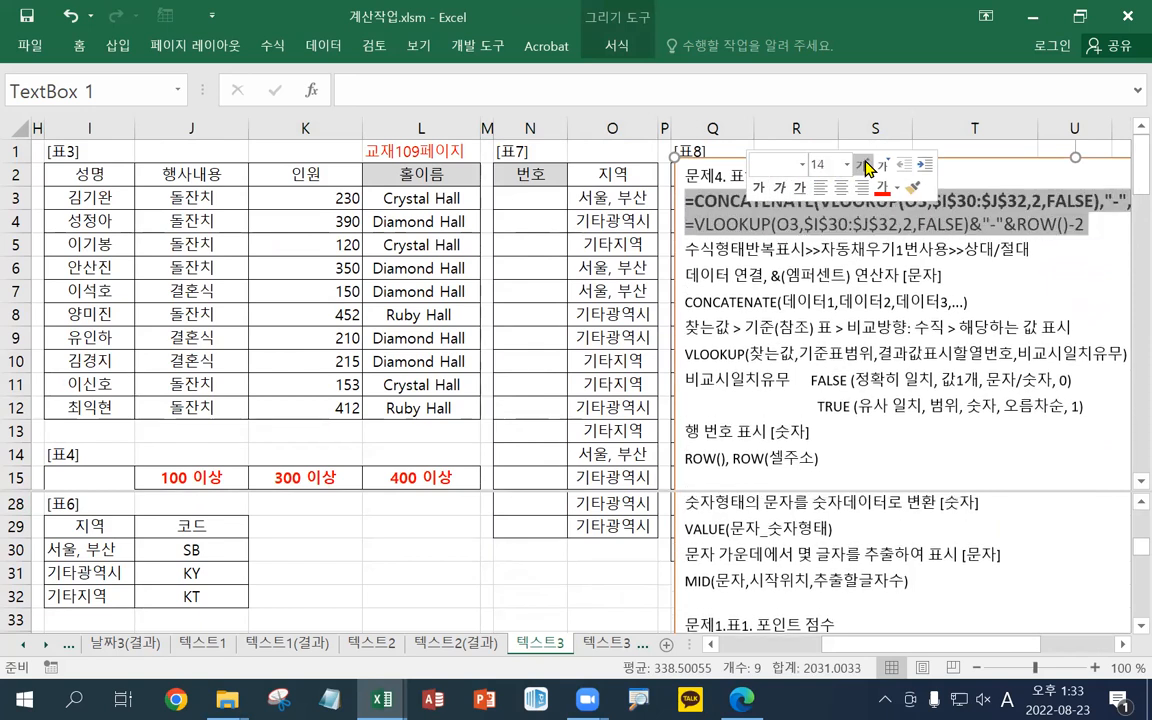
left_click(866, 167)
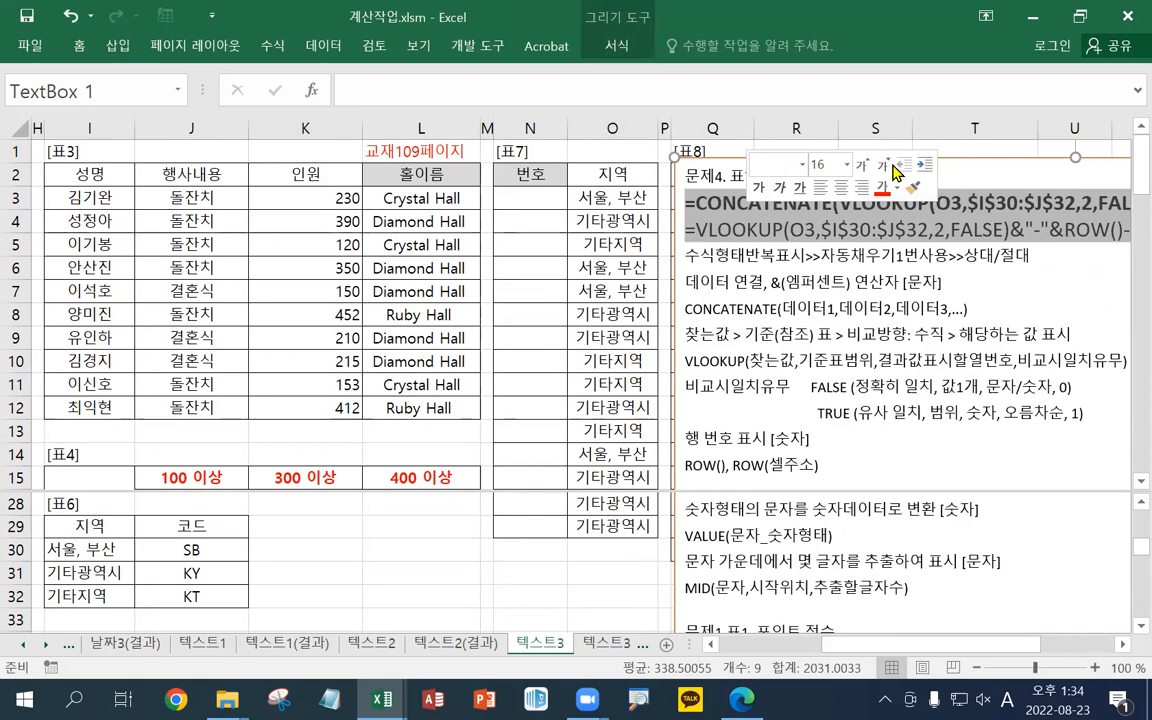
left_click(866, 167)
left_click_drag(686, 204, 833, 234)
mouse_move(873, 157)
left_mouse_down()
mouse_move(702, 234)
mouse_move(568, 354)
mouse_move(580, 363)
left_mouse_up()
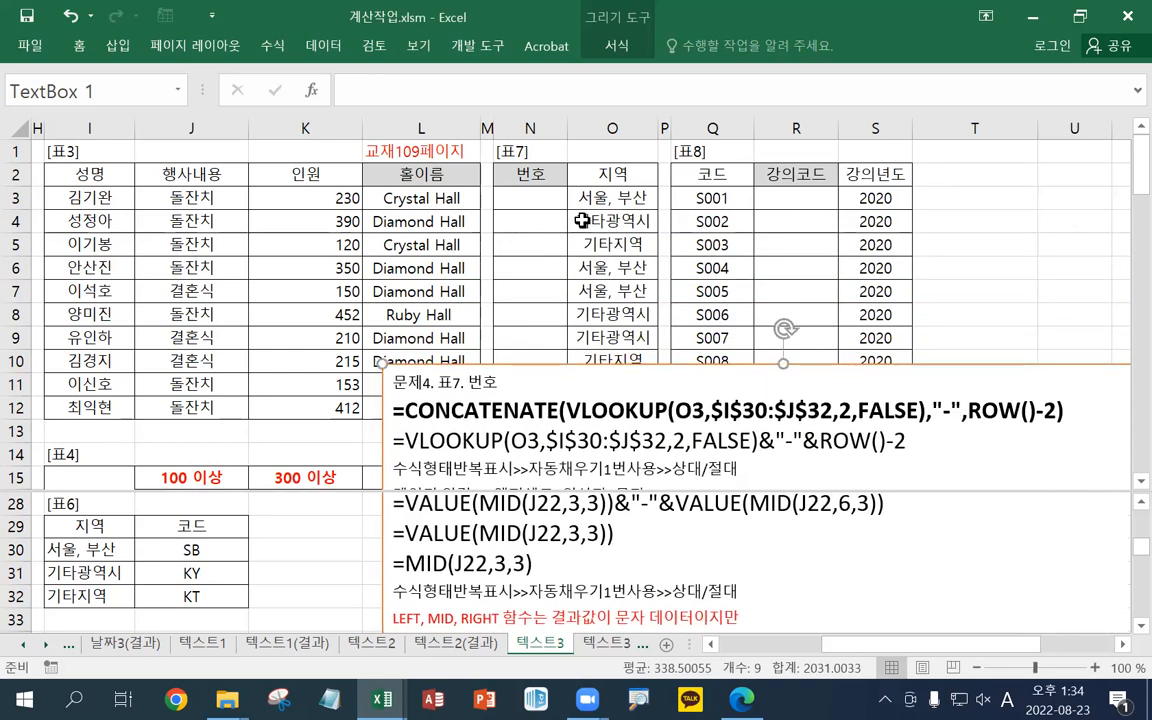
Enter =VLOOKUP(O3,$I$30:$J$32,2,FALSE) in N3, the first 번호 cell of 표7
left_click(530, 198)
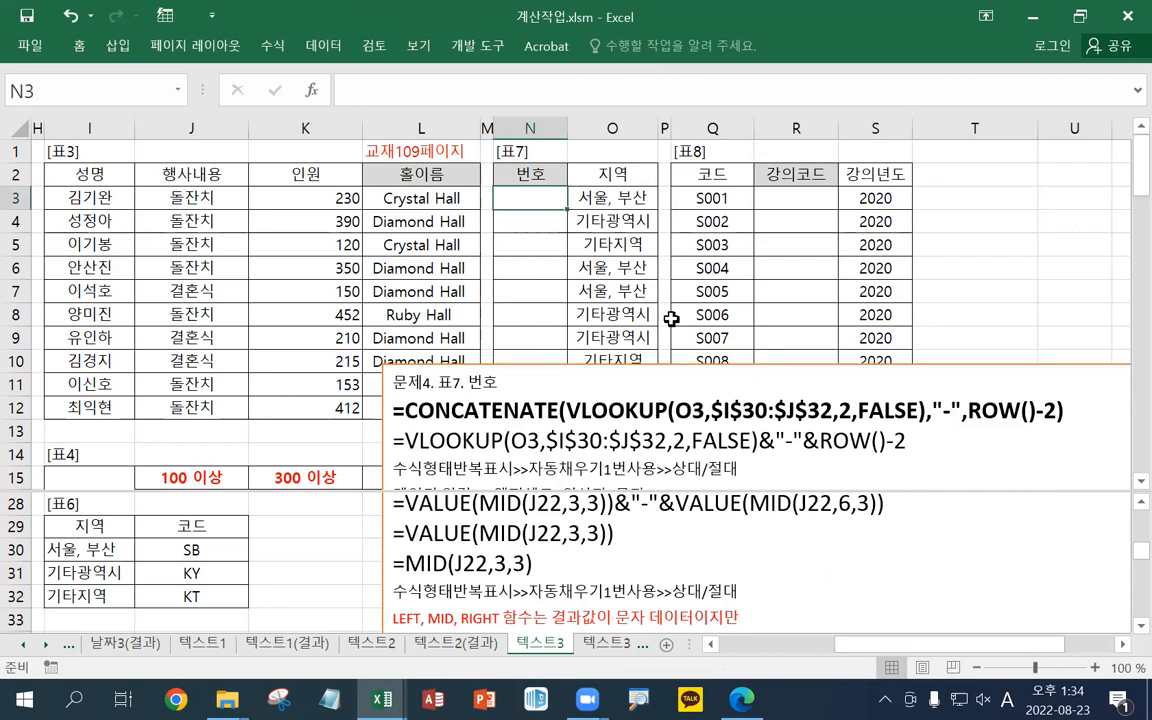
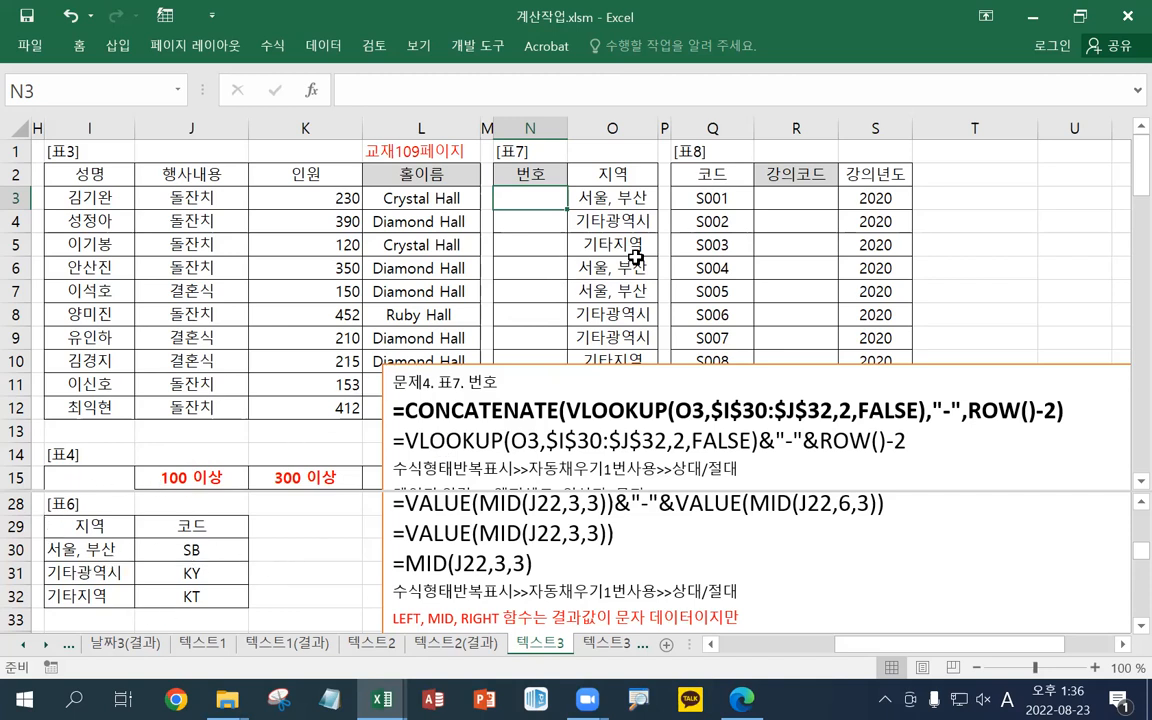
type("=V")
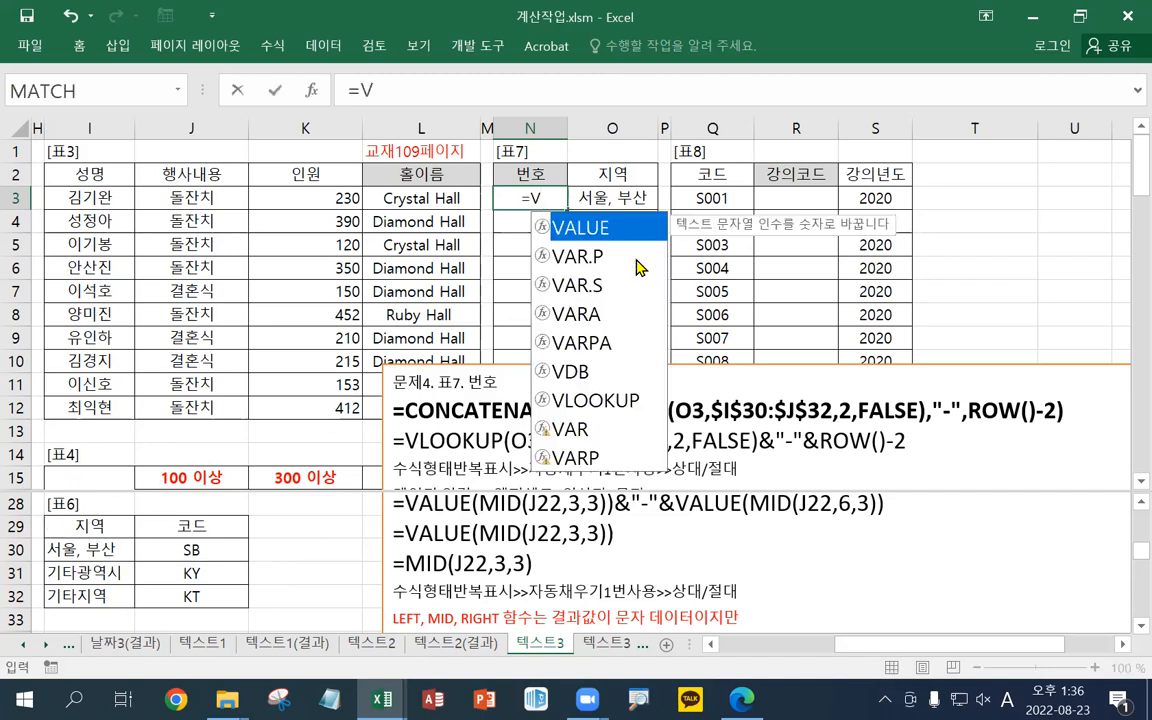
type("LOOKUP(")
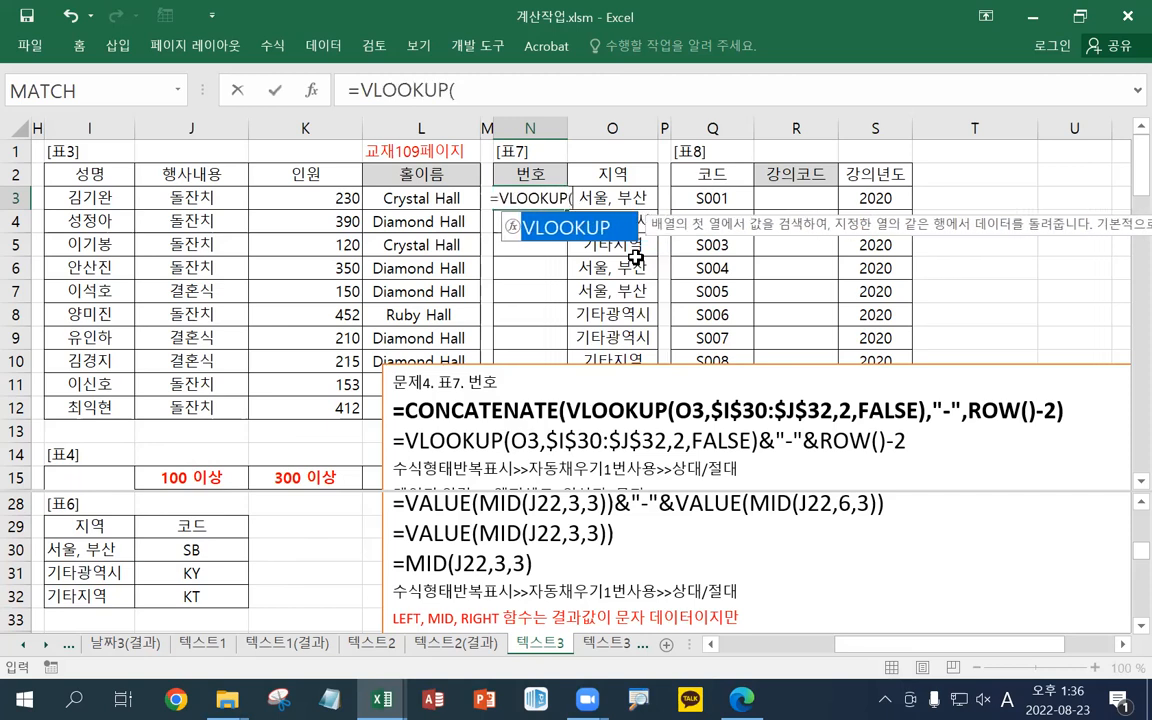
left_click(650, 199)
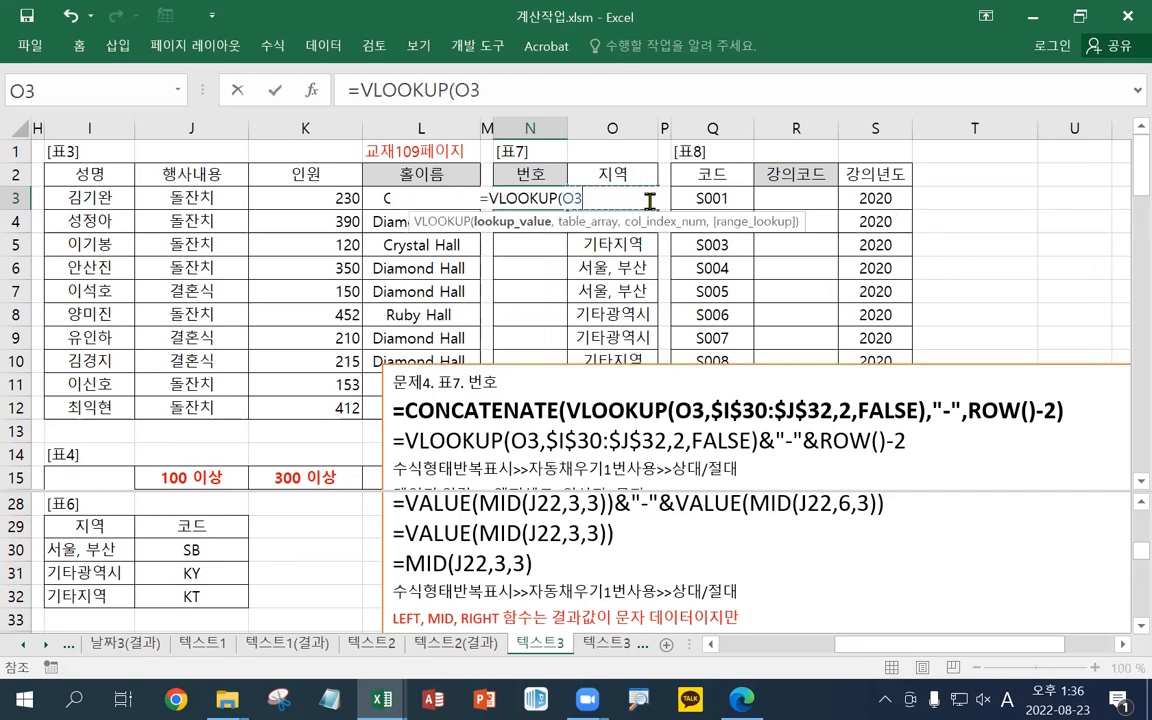
type(",")
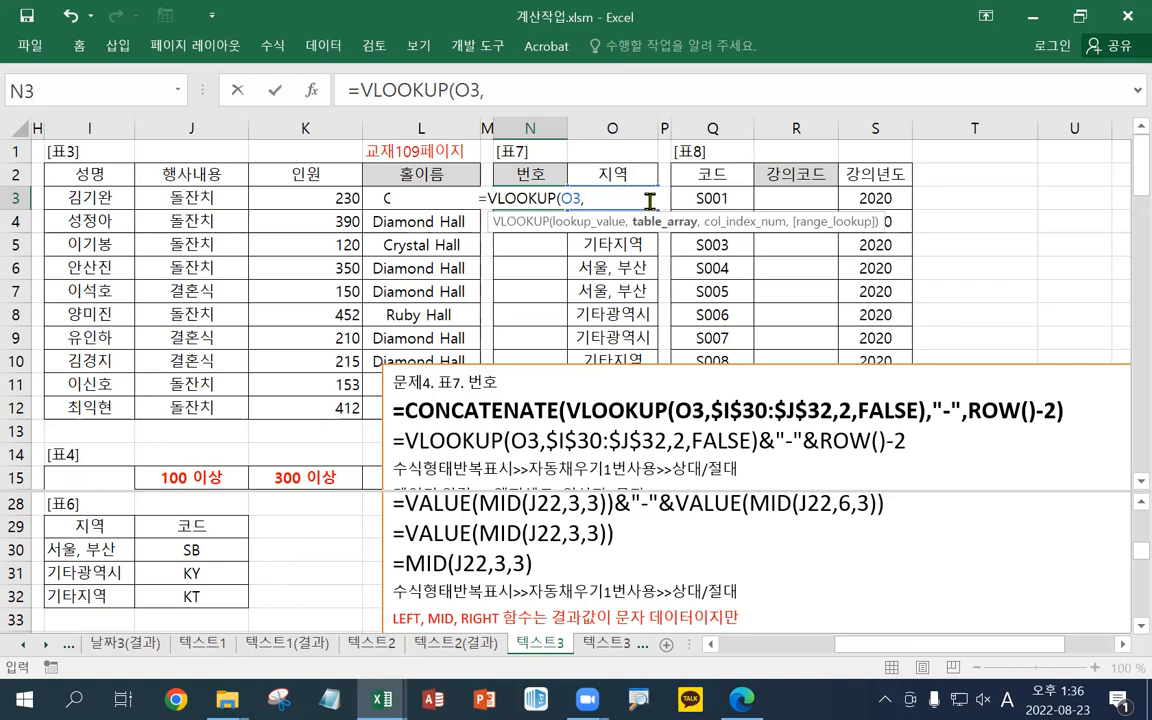
left_click(95, 552)
left_click_drag(95, 552, 180, 587)
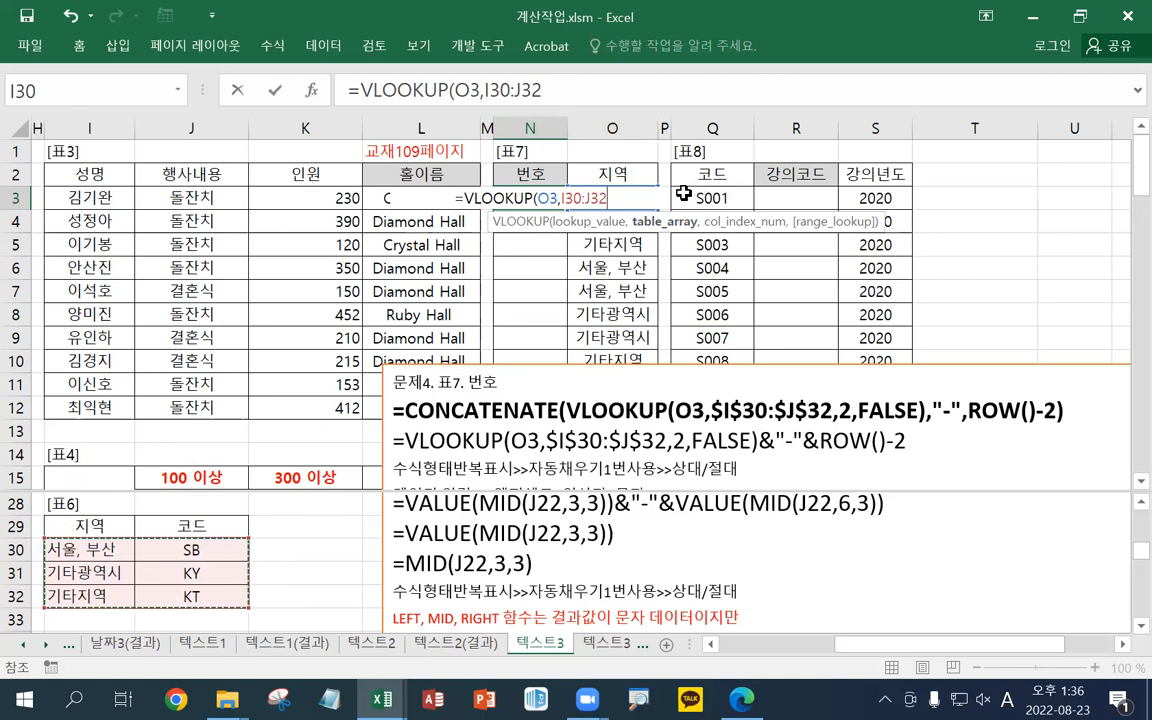
key("F4")
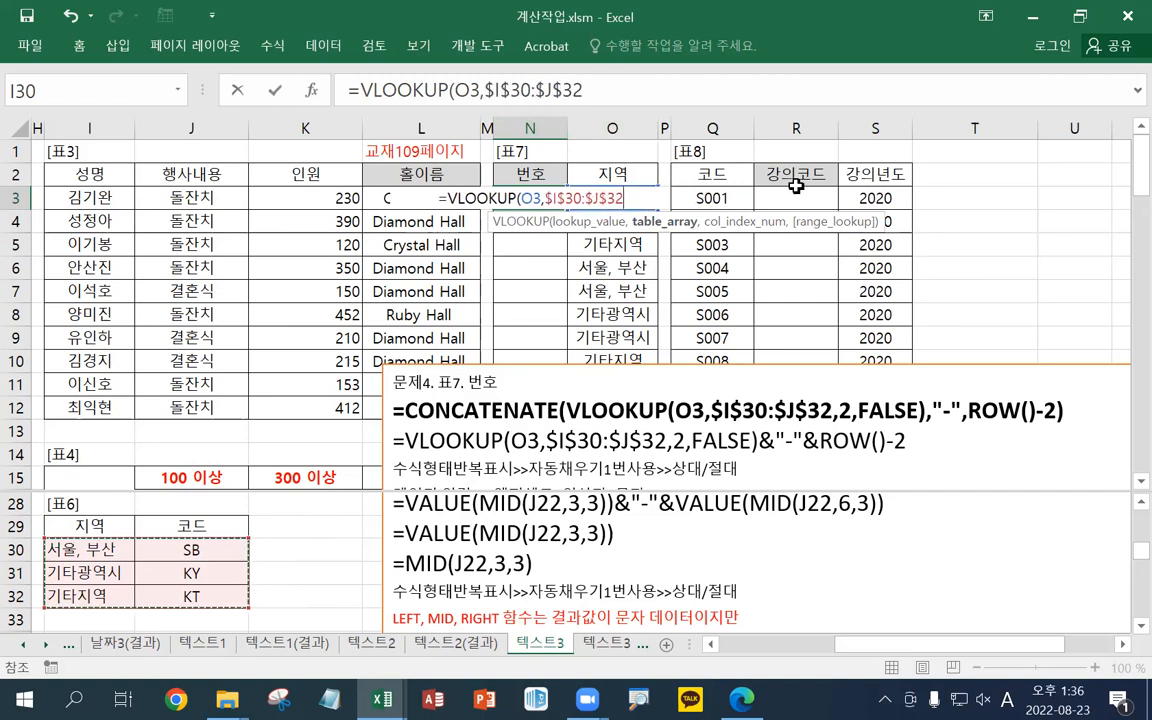
type(",")
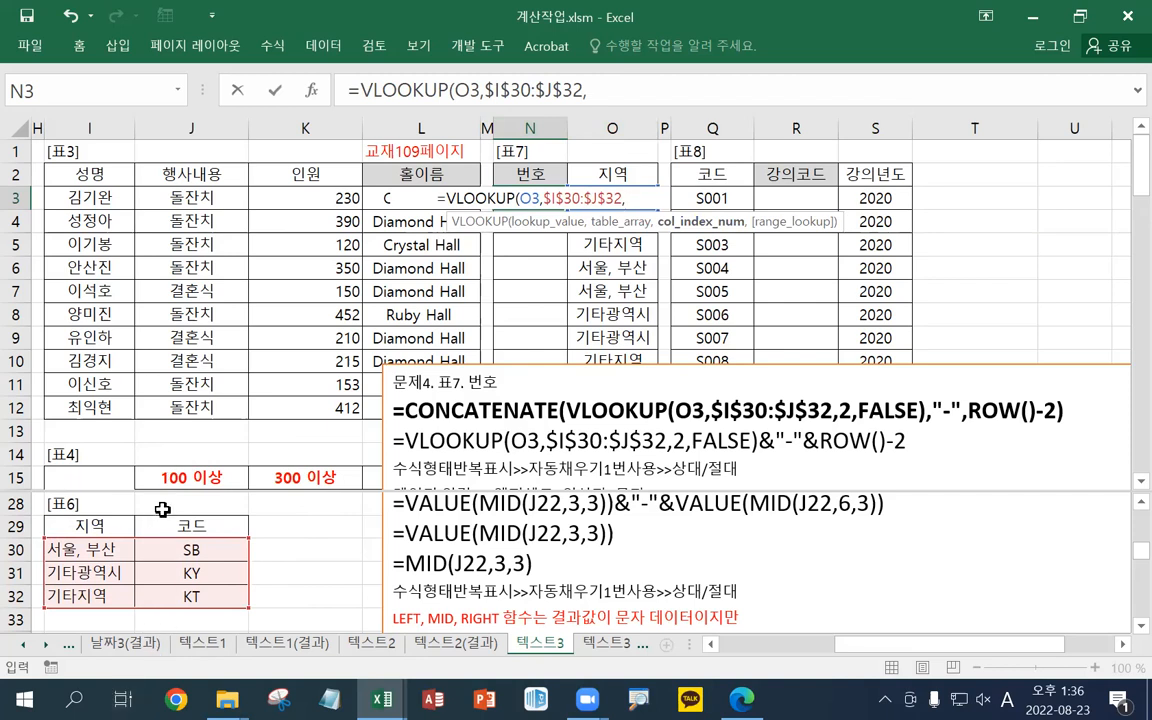
type("2")
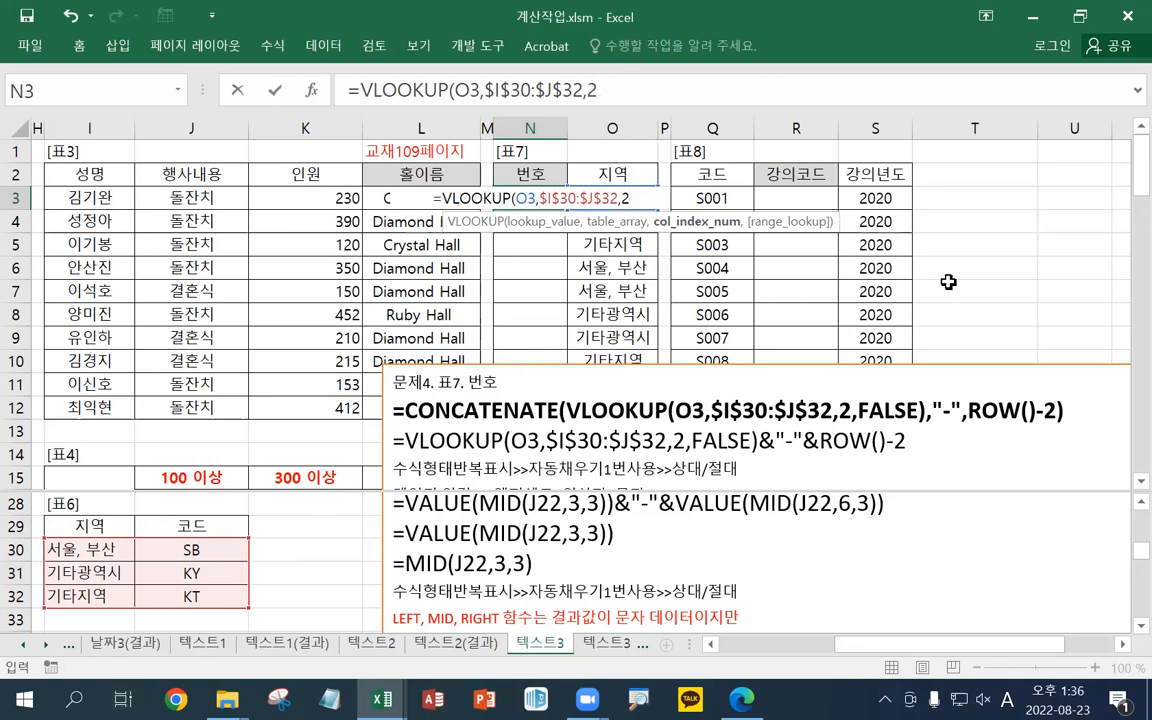
type(",")
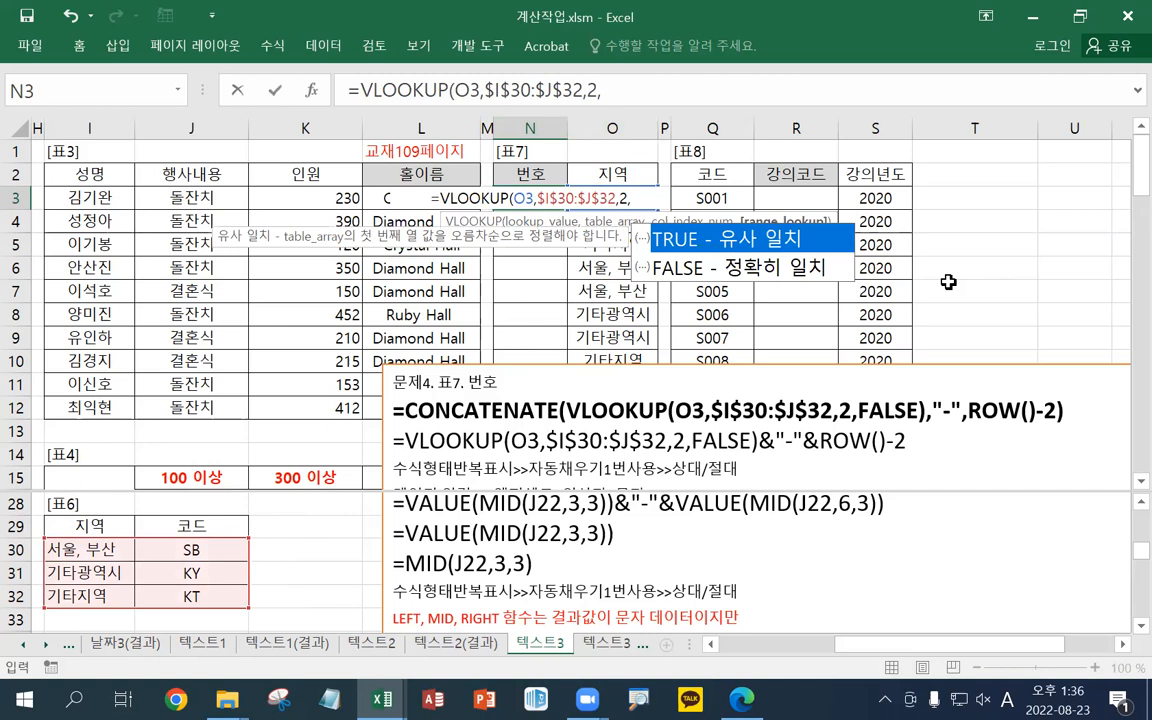
type("FALSE)")
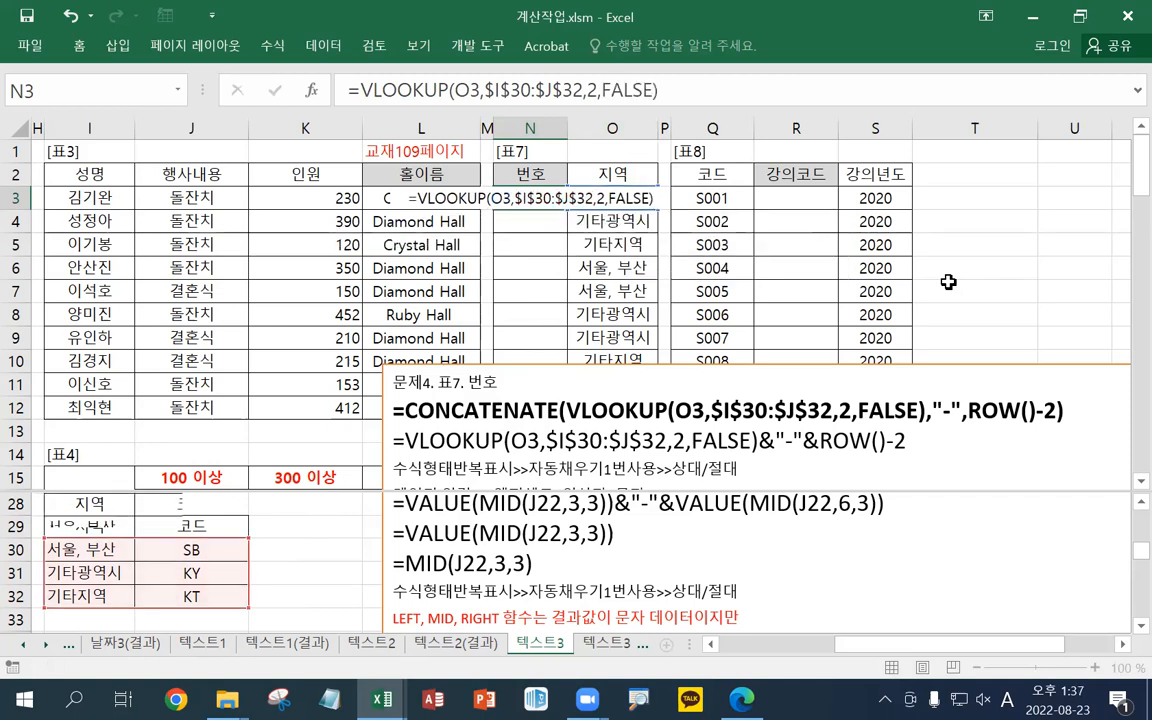
key("ctrl+Return")
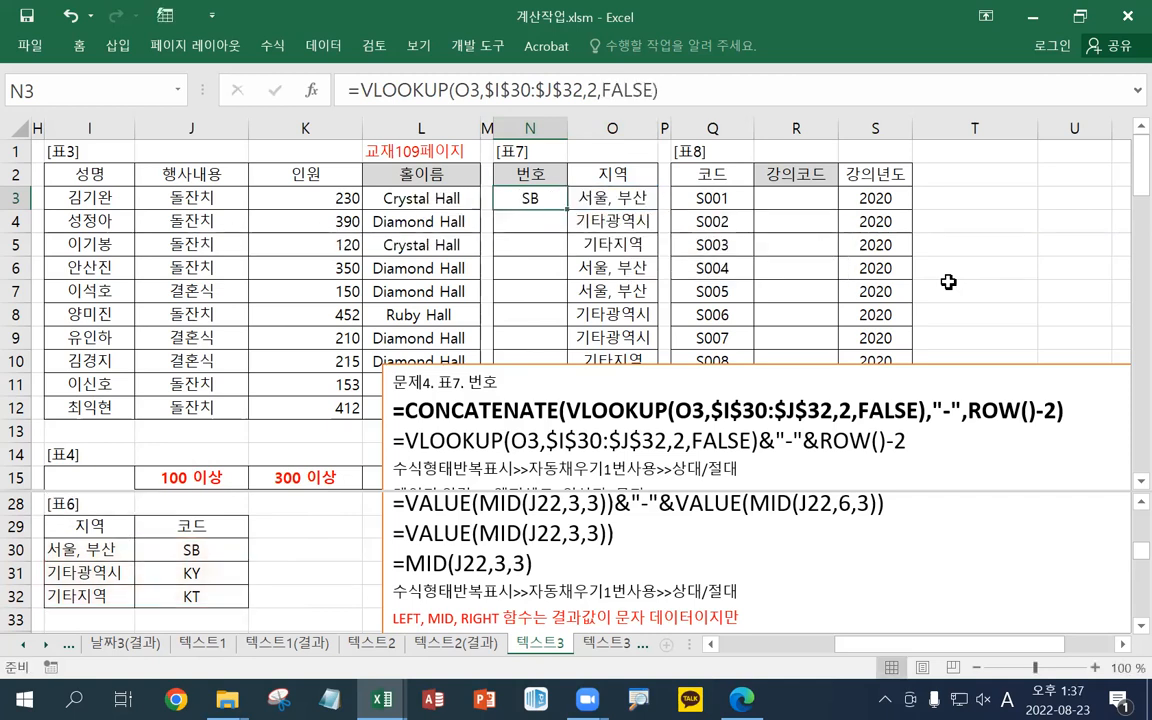
Append ,"-",ROW()-2 after the VLOOKUP function in N3's formula
double_click(553, 197)
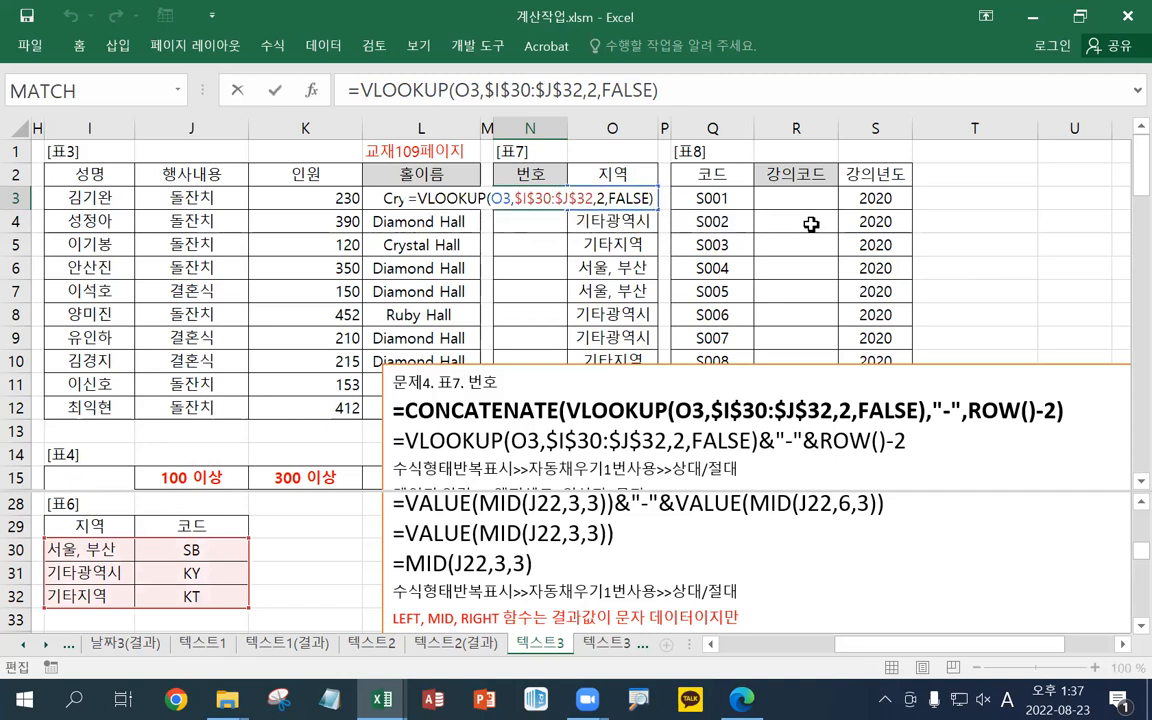
type(",")
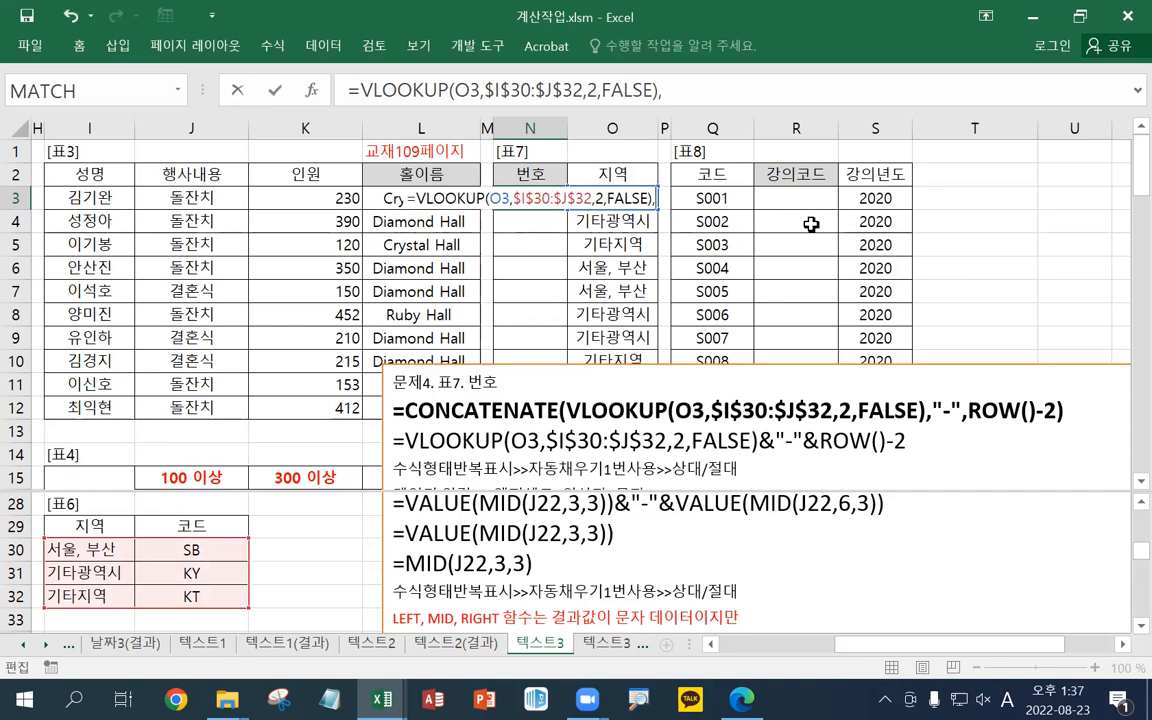
type("\"-\"")
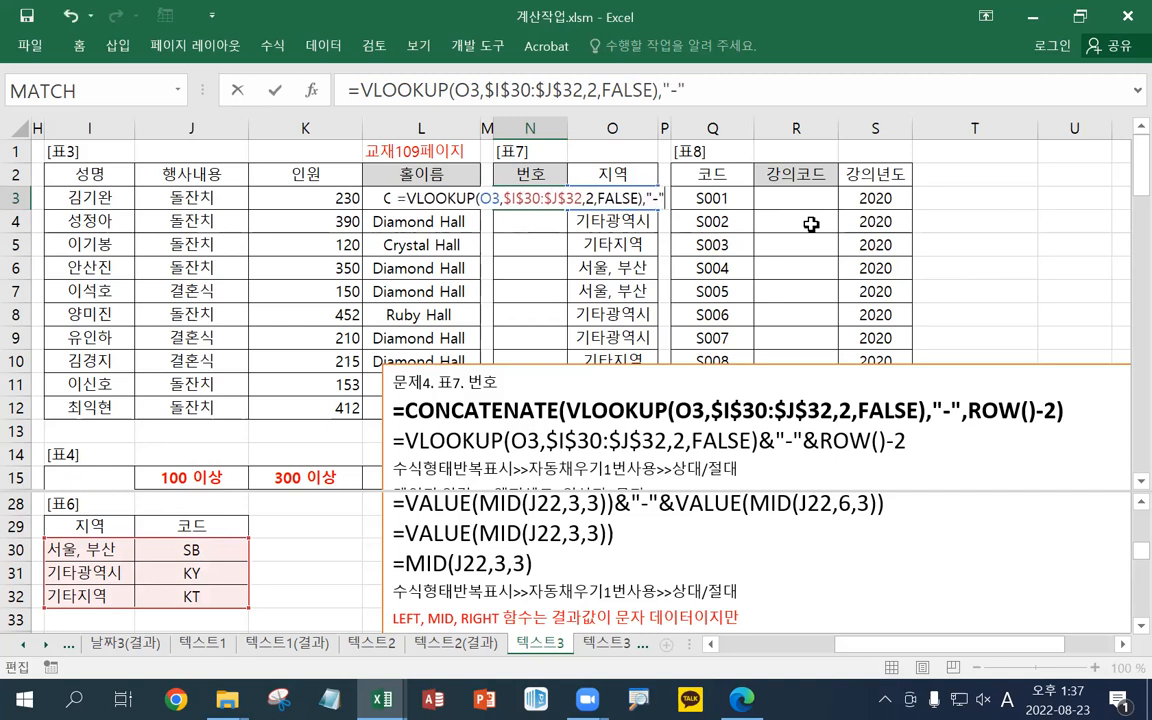
type(",")
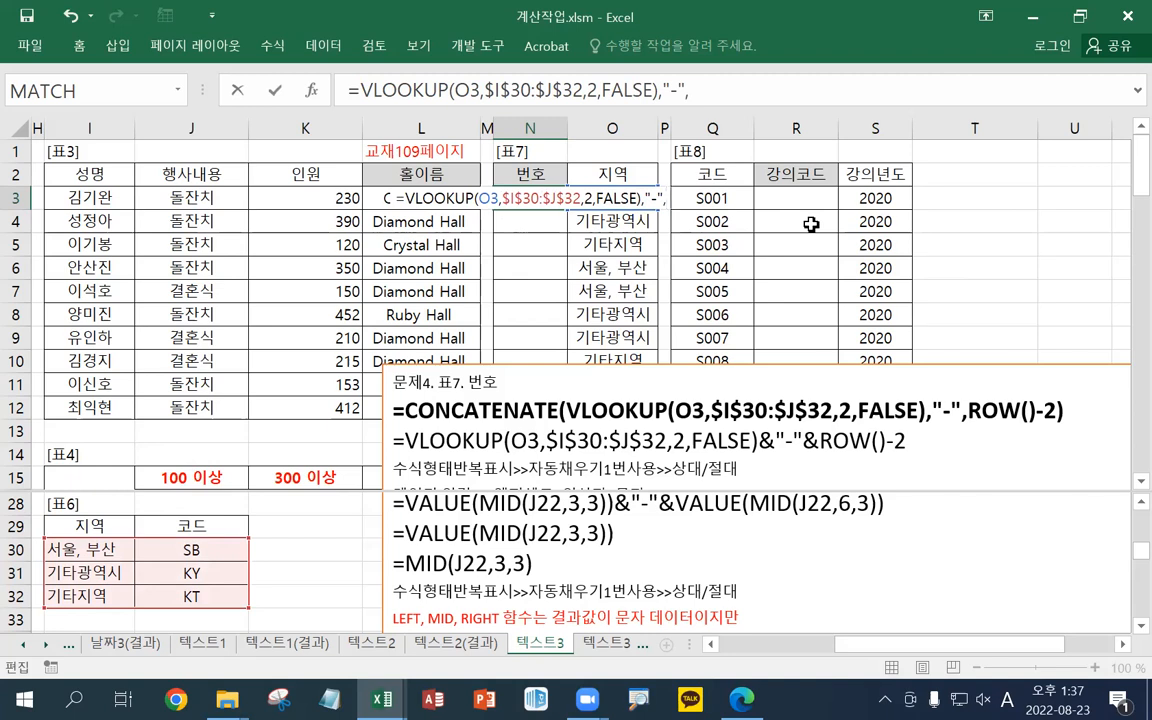
type("ROW")
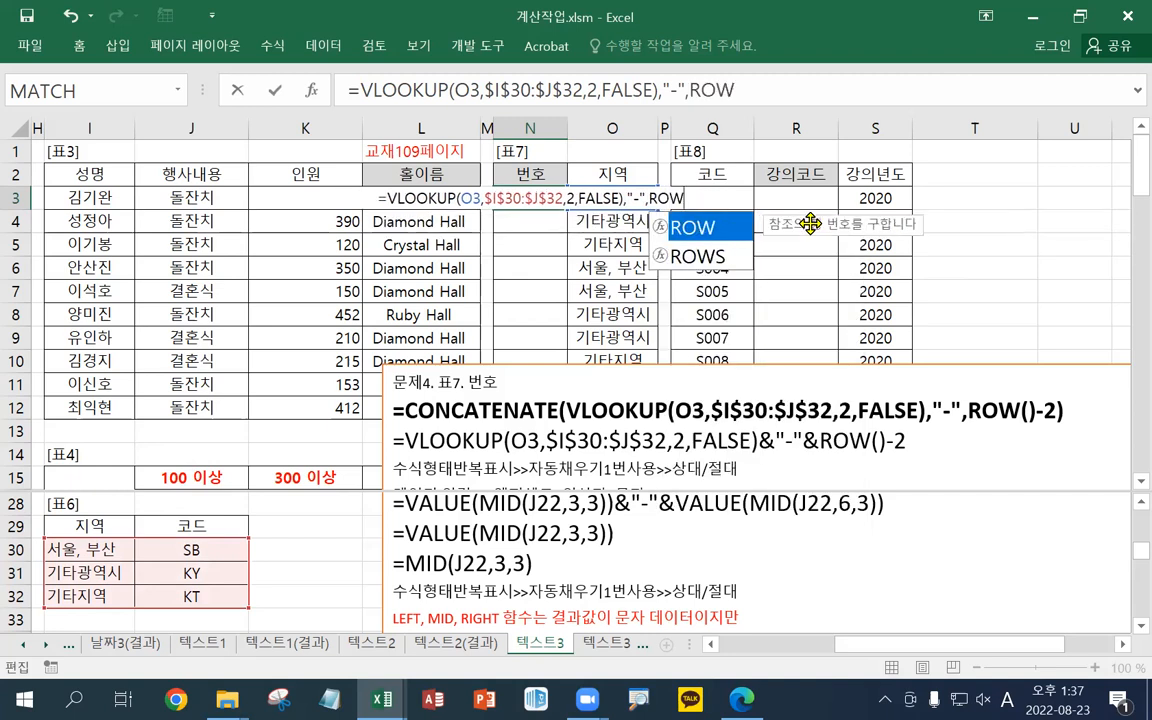
type("()")
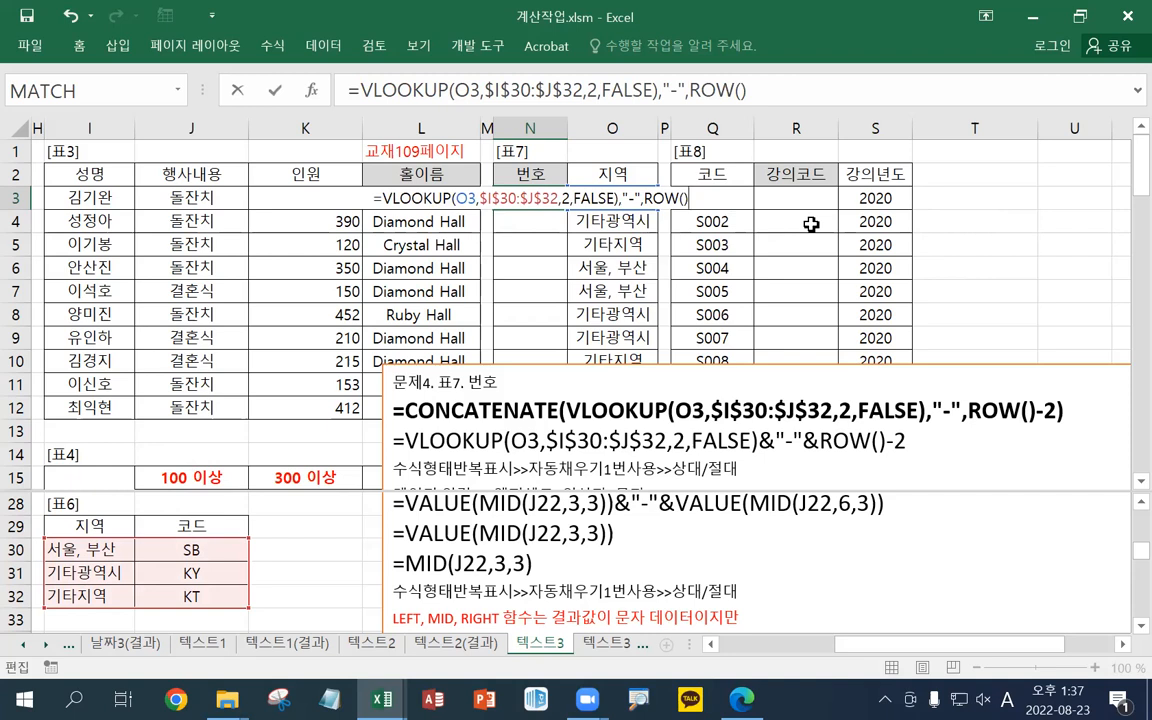
type("-")
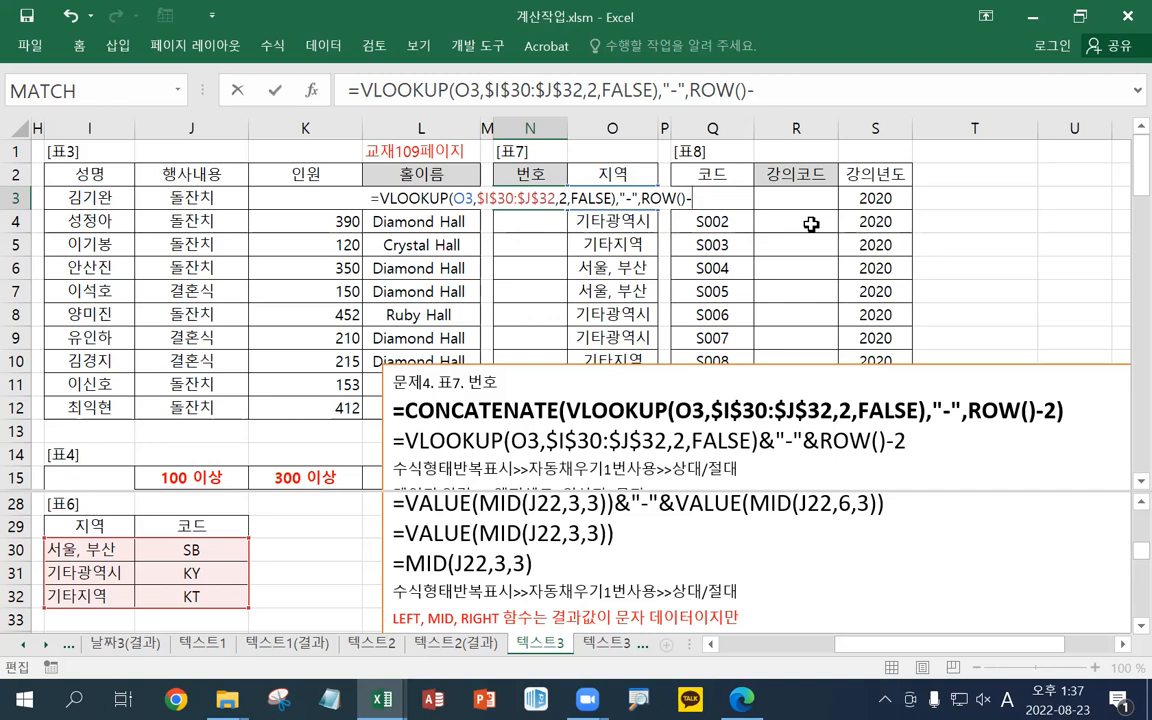
type("2")
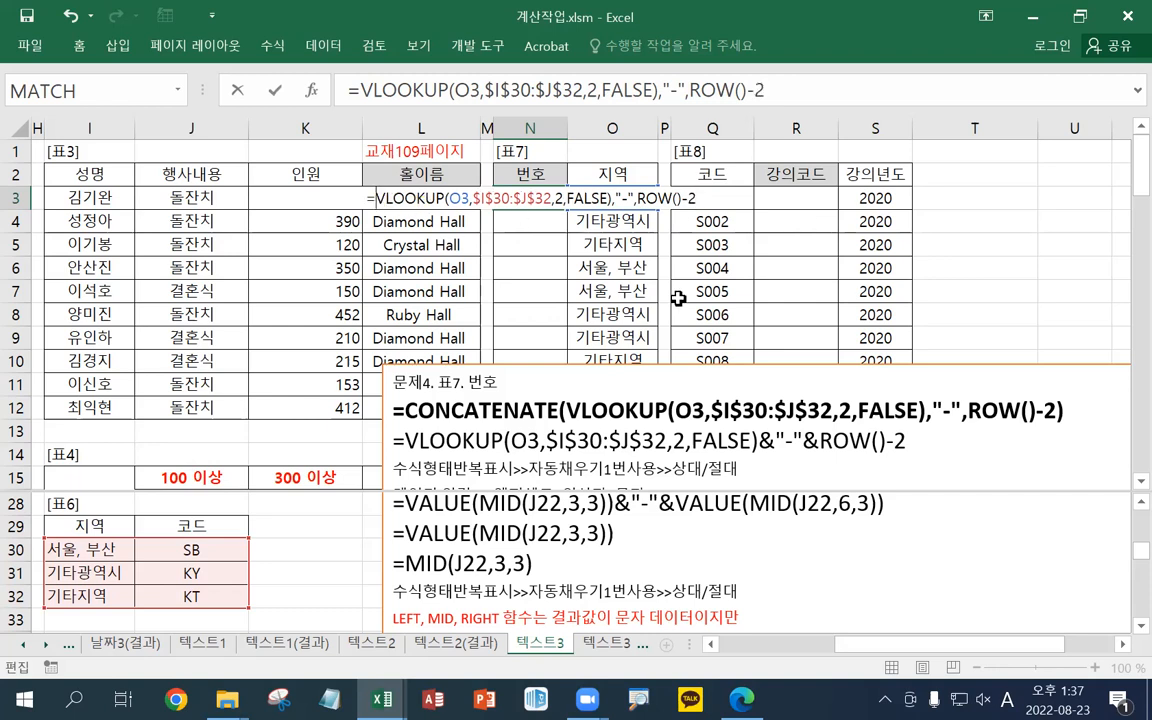
Wrap N3's contents in CONCATENATE to enter =CONCATENATE(VLOOKUP(O3,$I$30:$J$32,2,FALSE),"-",ROW()-2)
type("CONCATE")
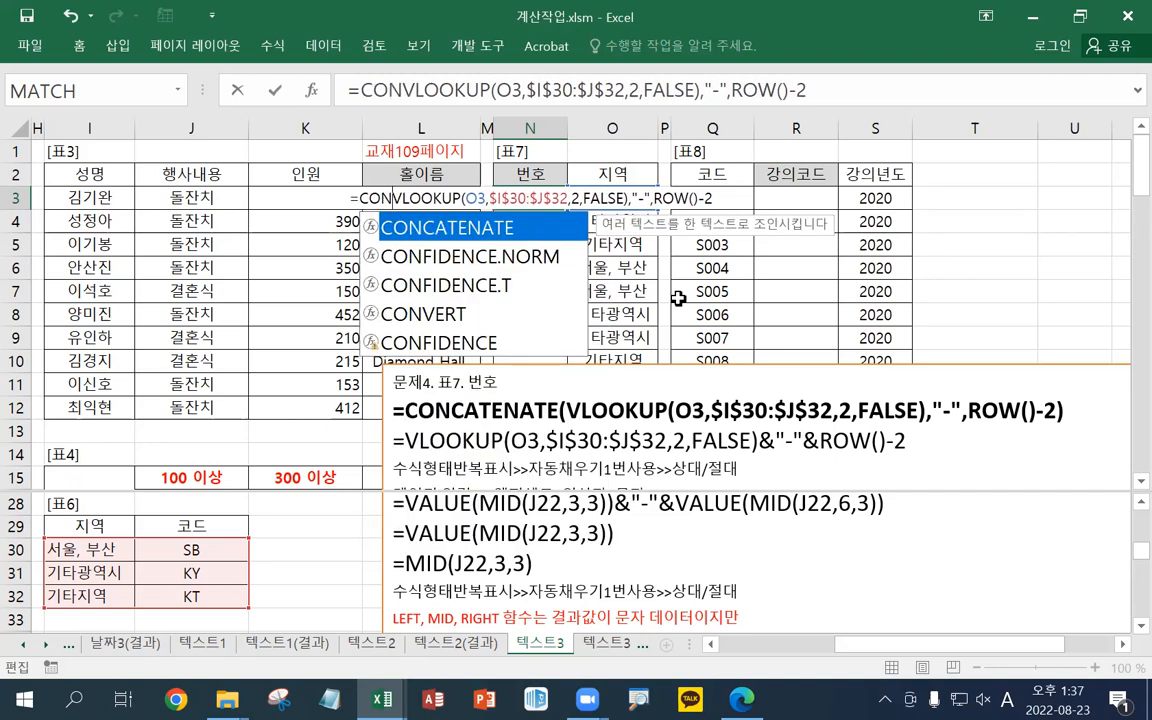
type("NATE")
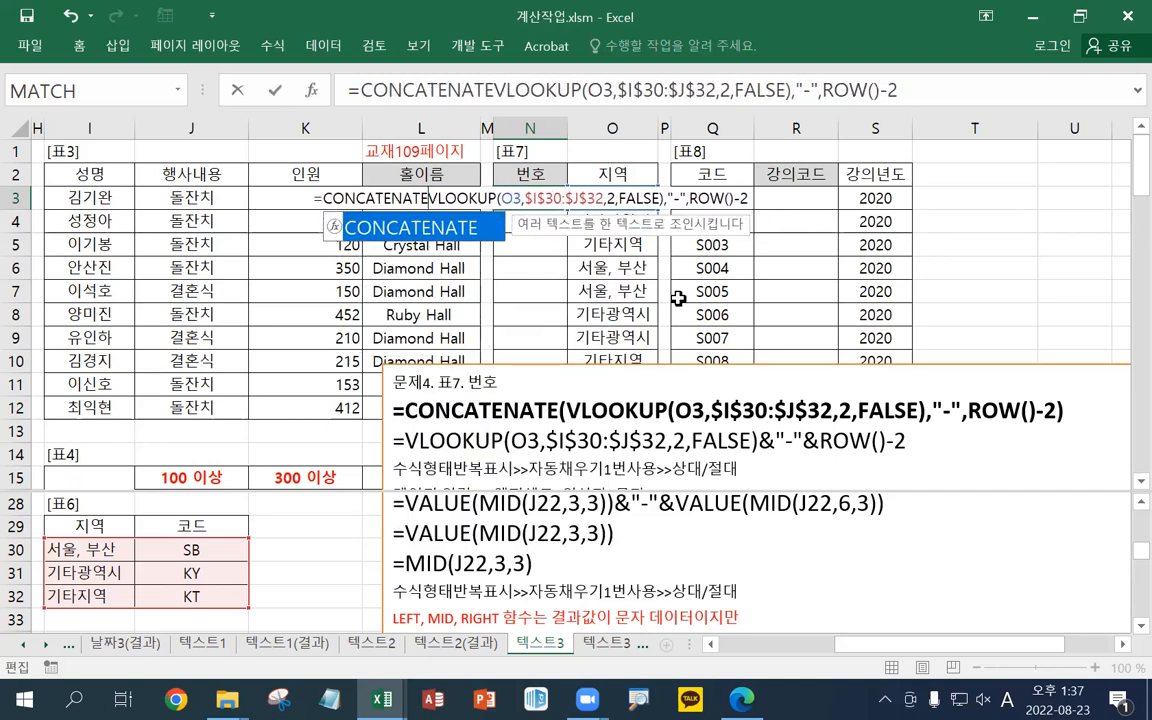
type("(")
key("End")
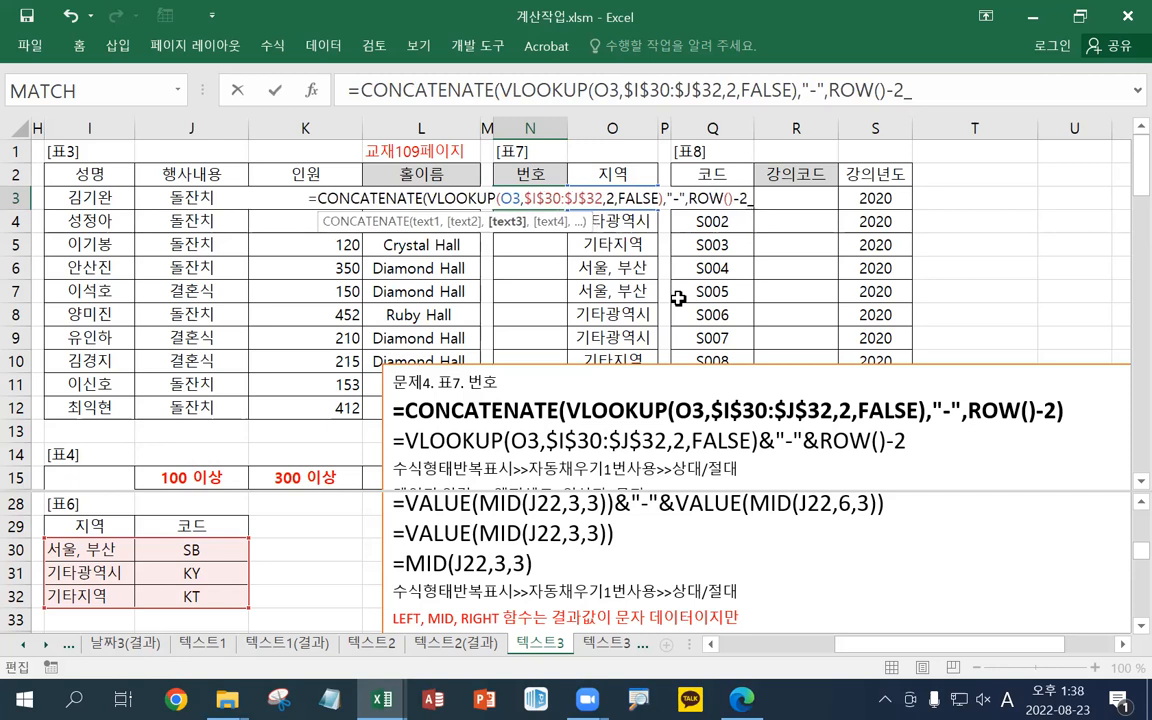
type(")")
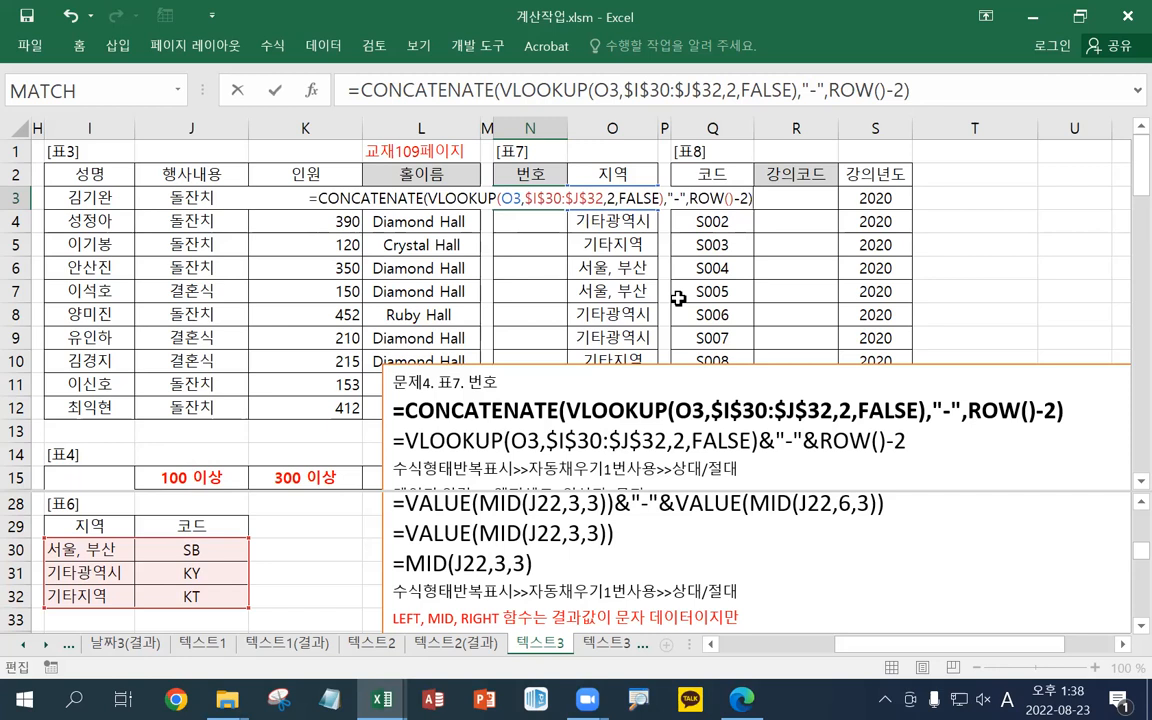
key("ctrl+Return")
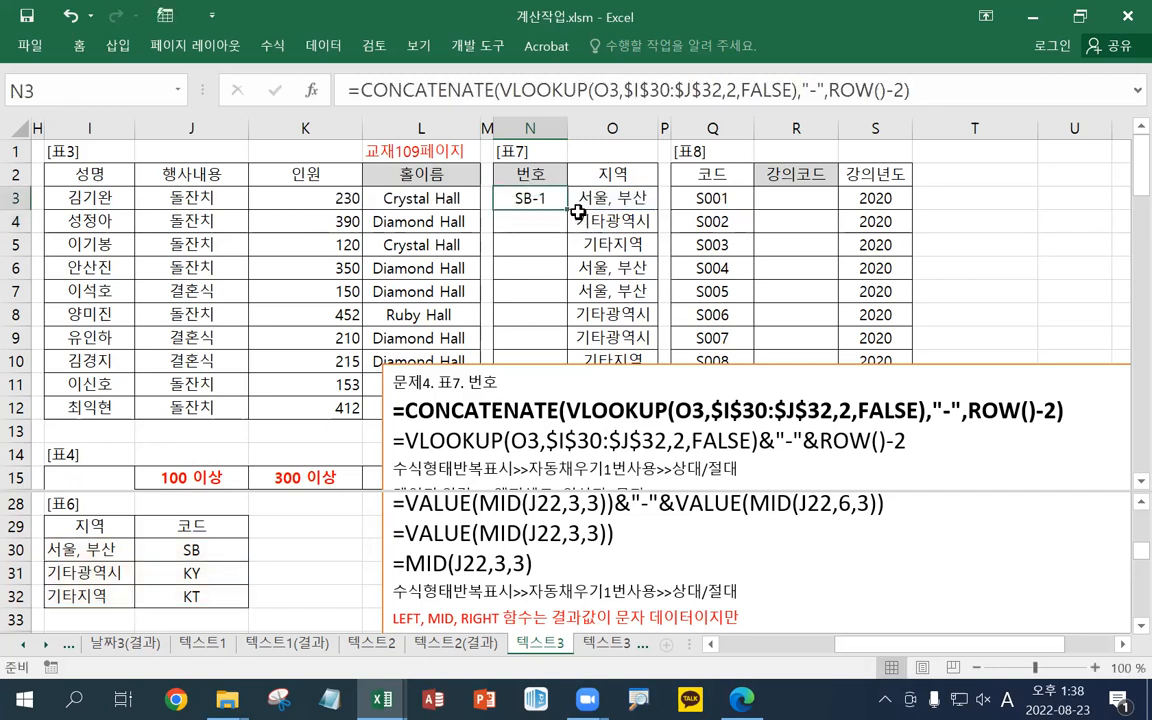
Fill N3's formula down the 번호 column of 표7 and save the workbook
double_click(567, 209)
left_click(545, 200)
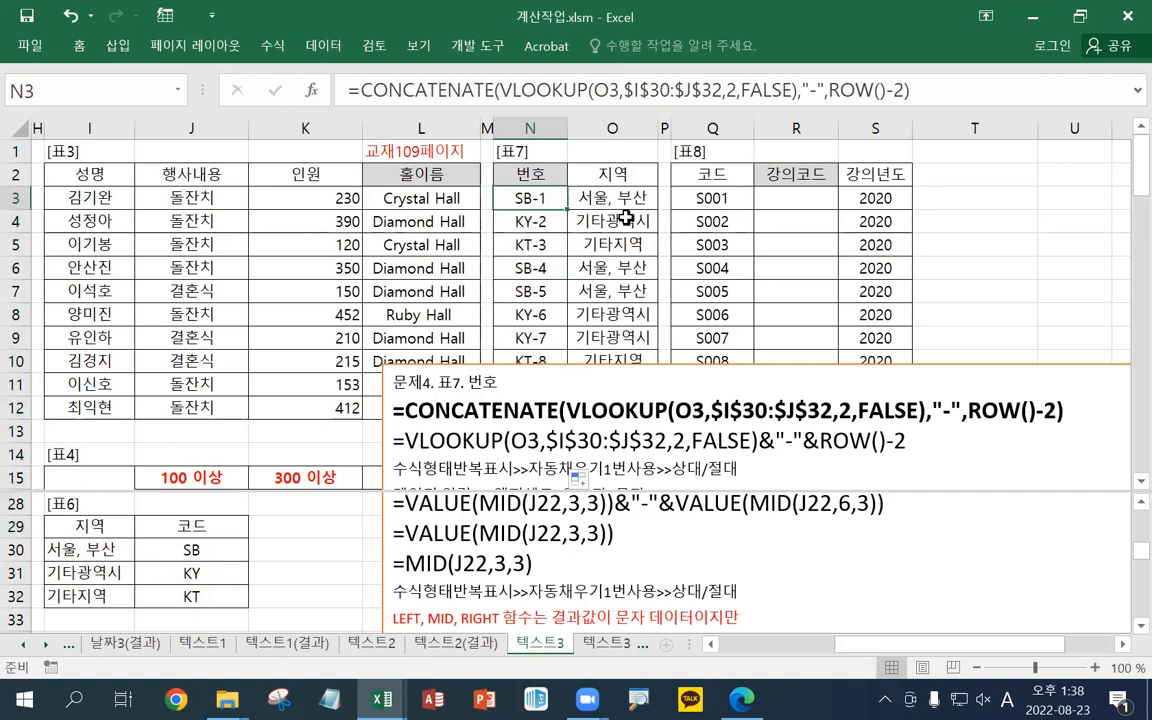
left_click(24, 15)
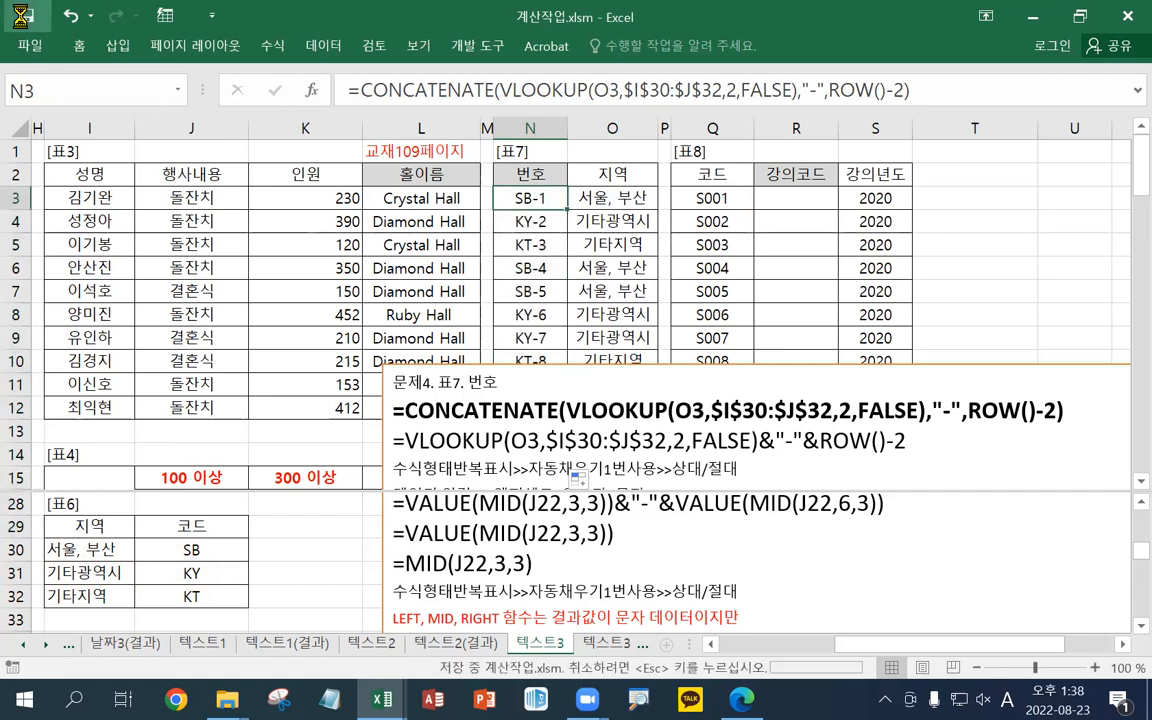
Remove the worksheet window split and split the window again horizontally just above row 28, where 표6 begins
double_click(806, 490)
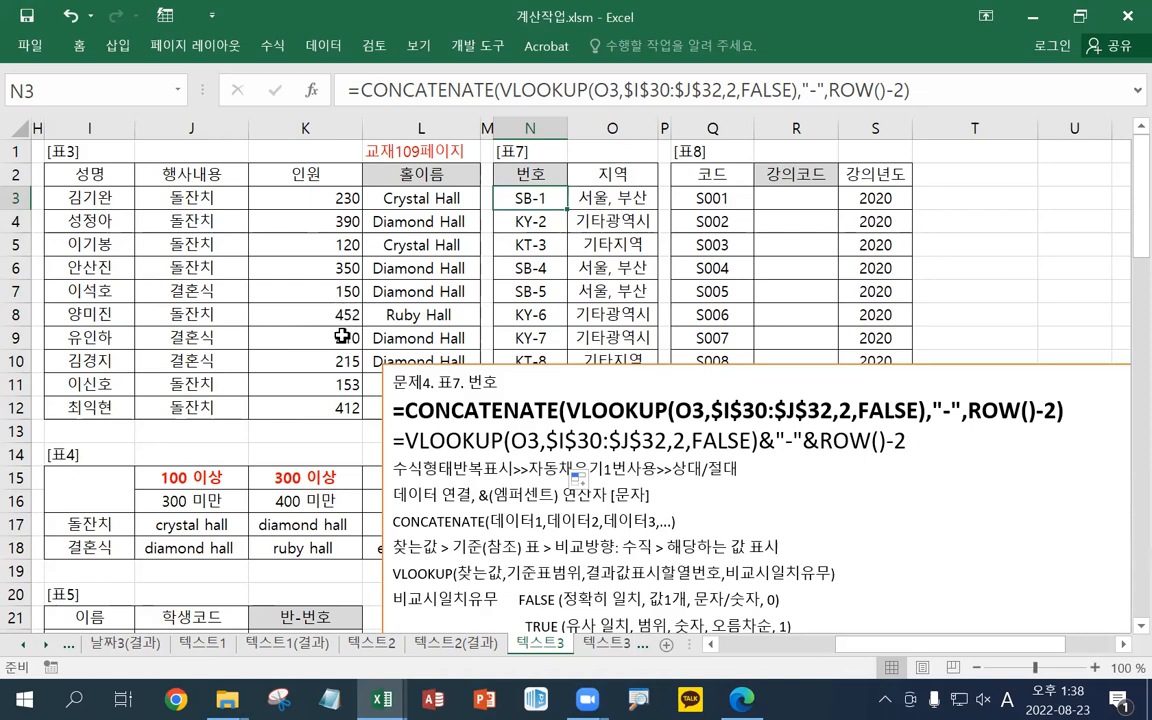
scroll(293, 346, "down", 2)
scroll(85, 345, "down", 2)
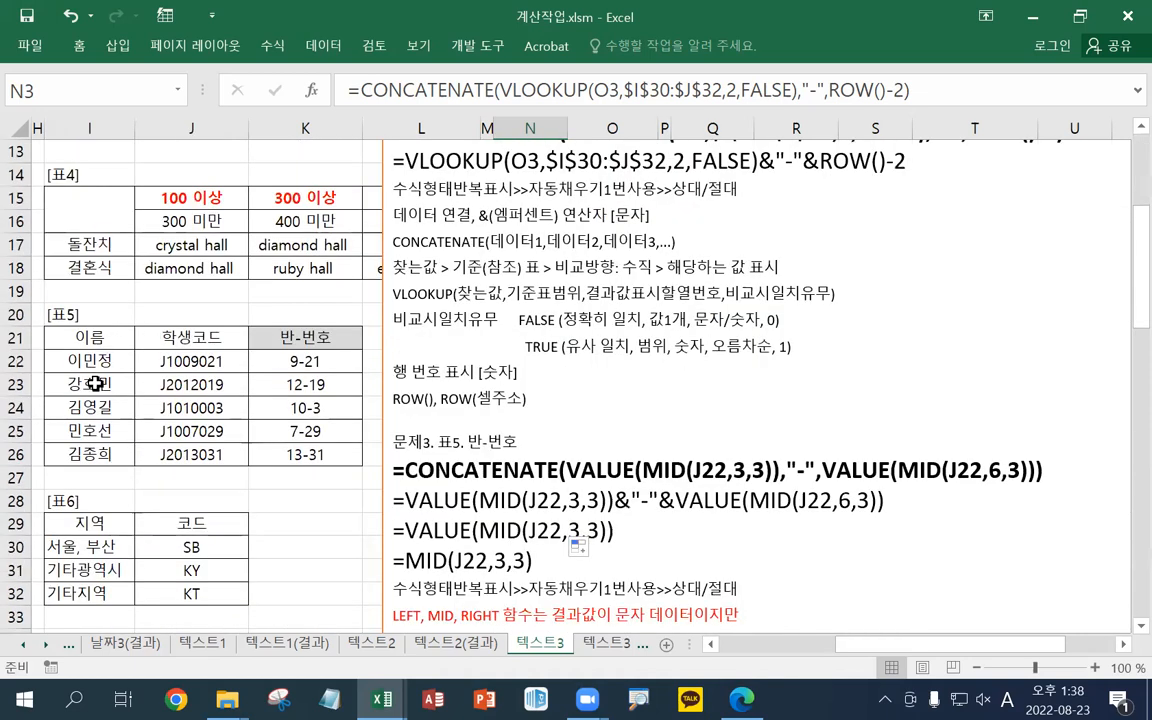
scroll(75, 380, "down", 2)
left_click(16, 360)
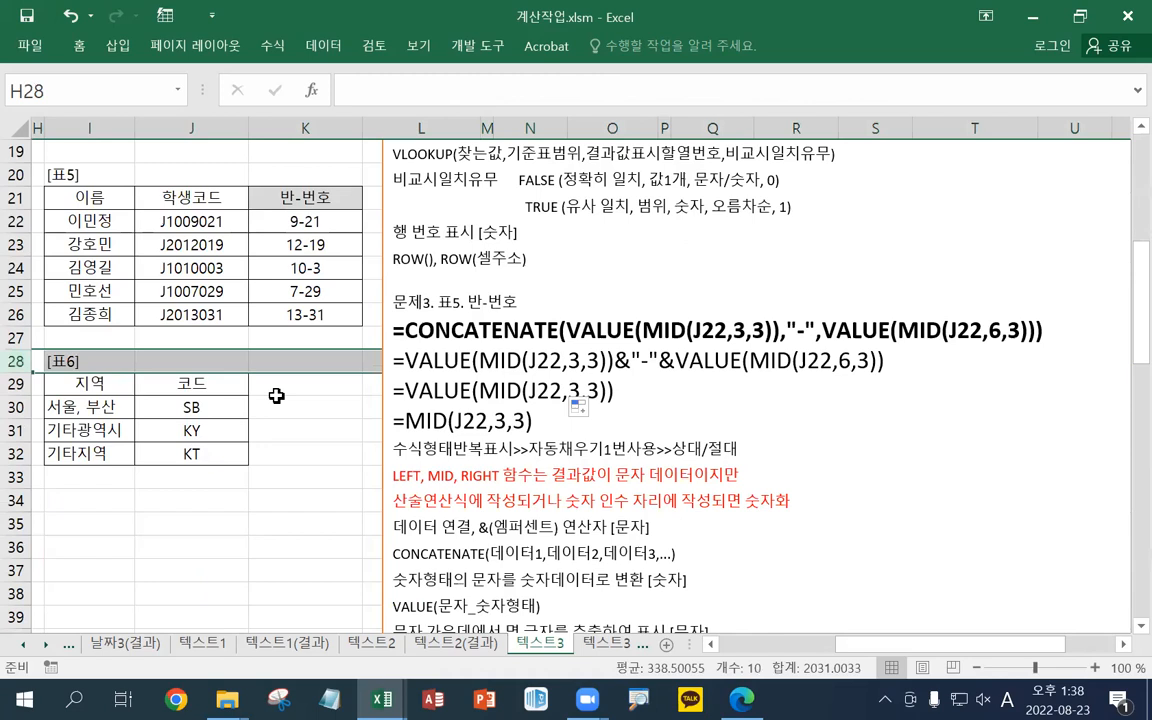
left_click(418, 45)
left_click(715, 82)
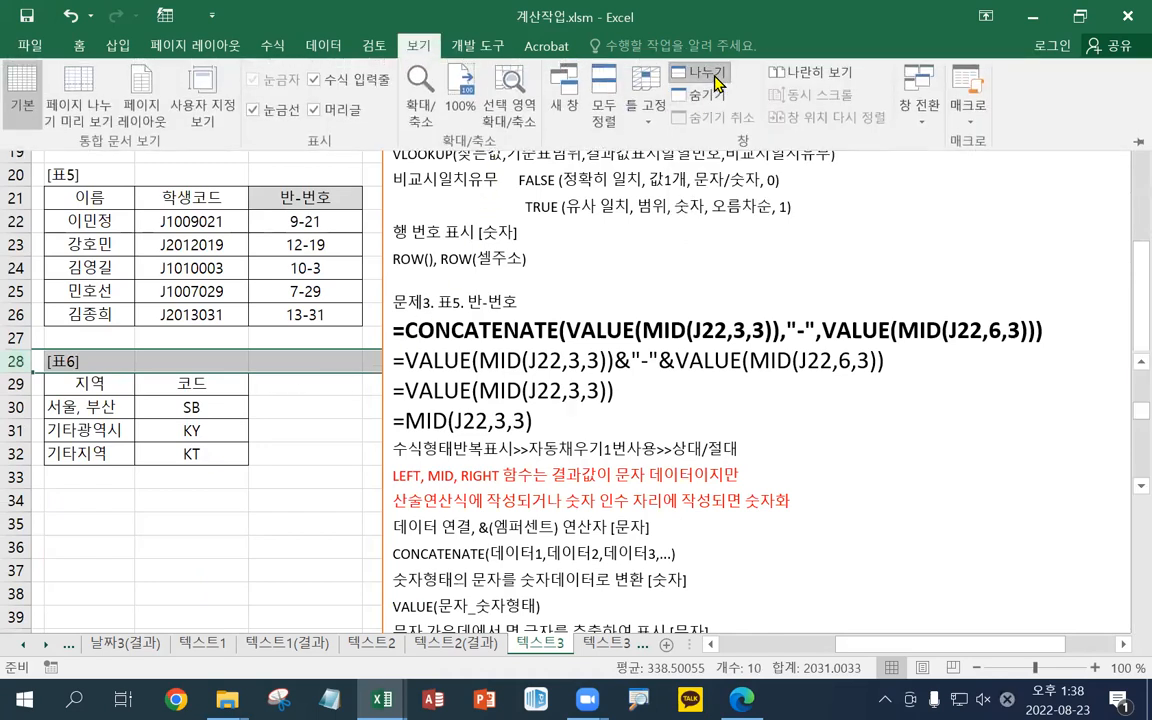
Scroll the split worksheet panes independently to compare the tables with the formula notes
left_click(317, 453)
scroll(317, 453, "up", 1)
scroll(317, 453, "down", 2)
left_click(279, 257)
scroll(279, 257, "up", 3)
scroll(279, 257, "up", 1)
scroll(279, 257, "down", 2)
left_click(305, 410)
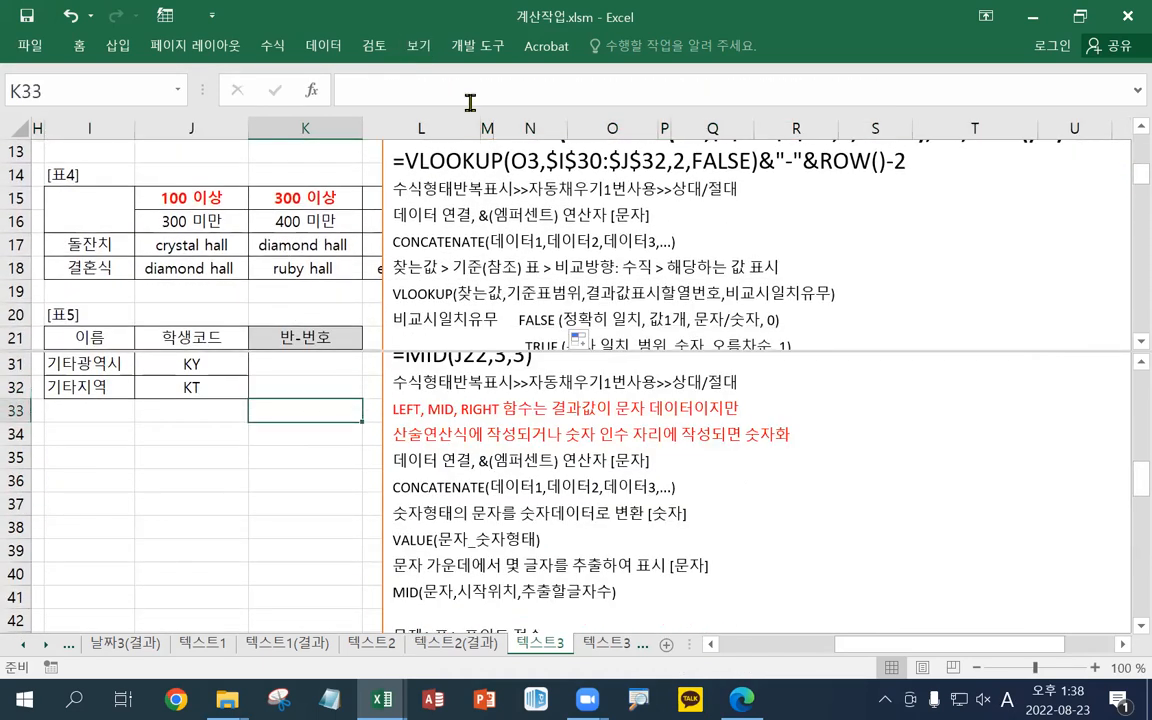
Remove the split from the worksheet window
left_click(418, 45)
left_click(765, 258)
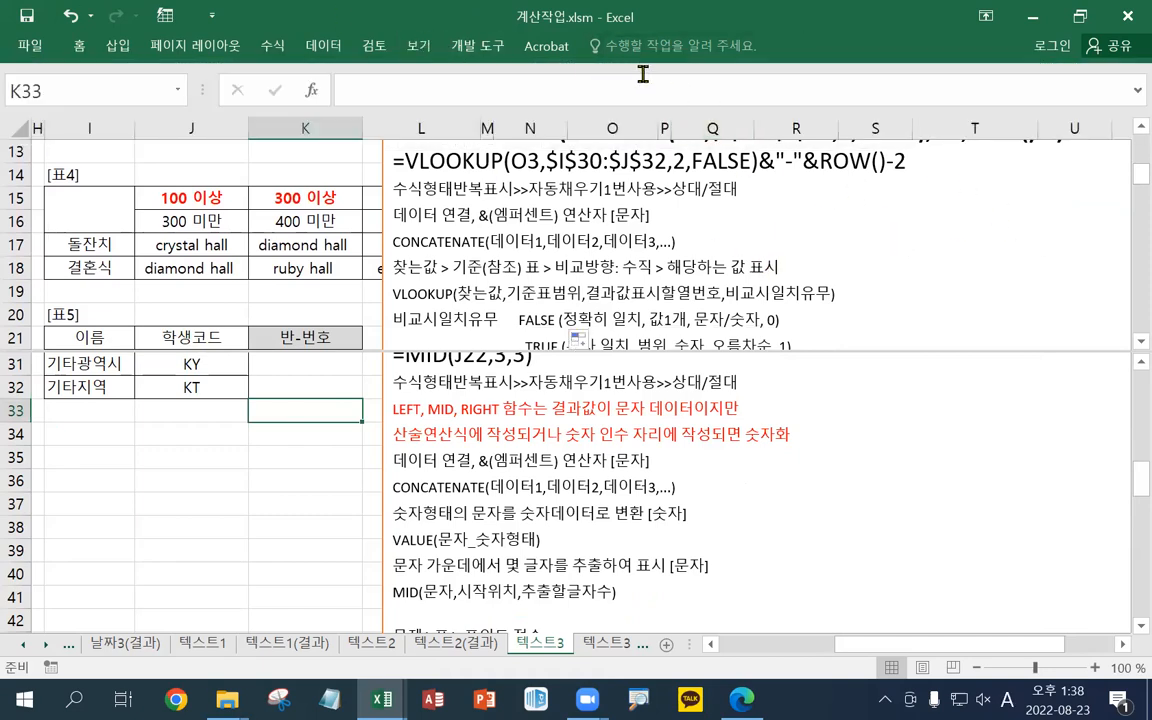
left_click(418, 45)
left_click(710, 74)
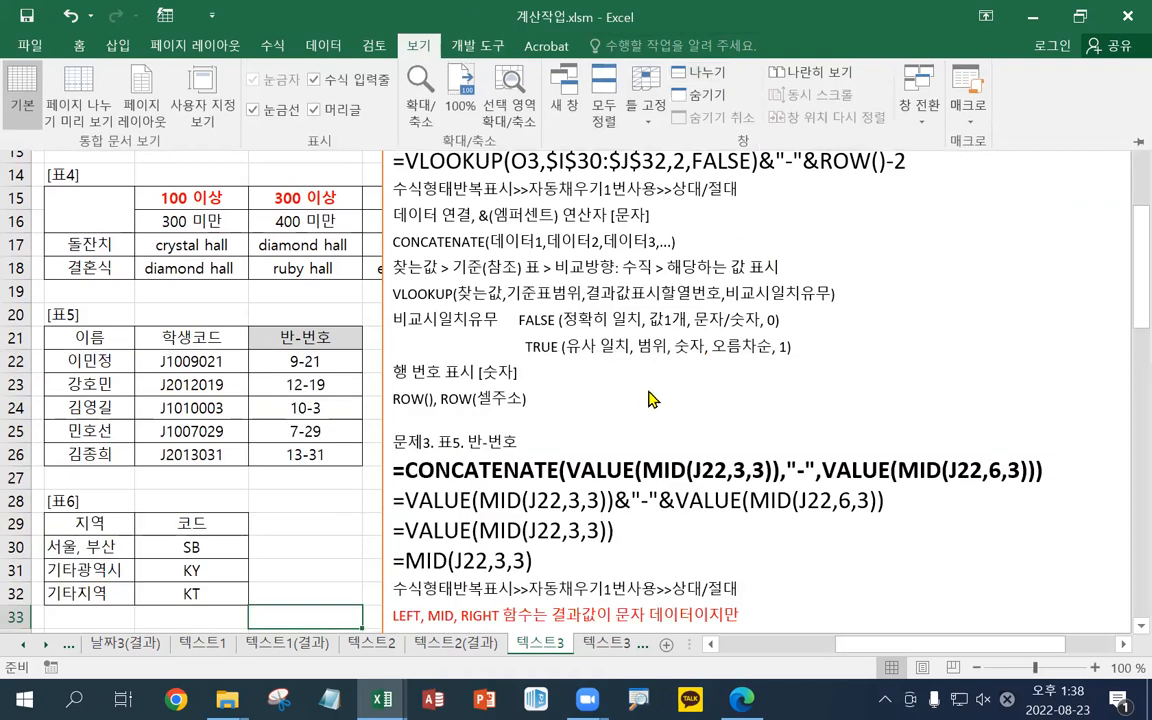
Move the formula notes text box so its top edge lies at row 8 and its left edge in column K, keeping the window maximized
left_click(1085, 14)
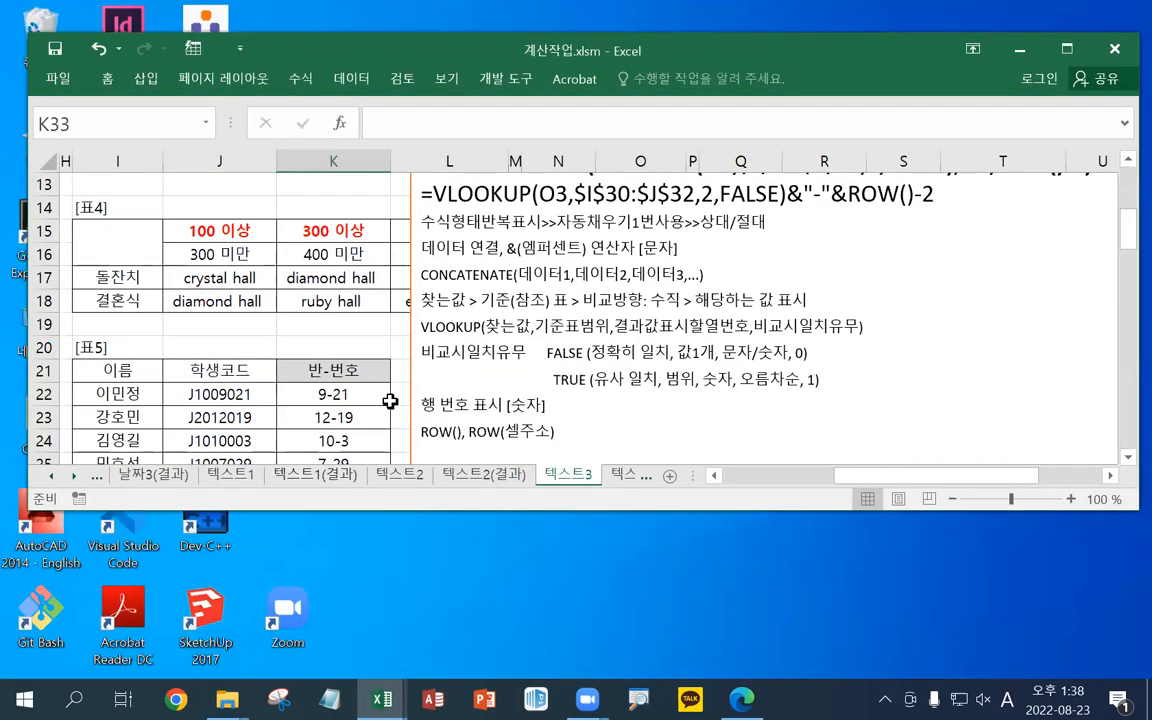
left_click(421, 378)
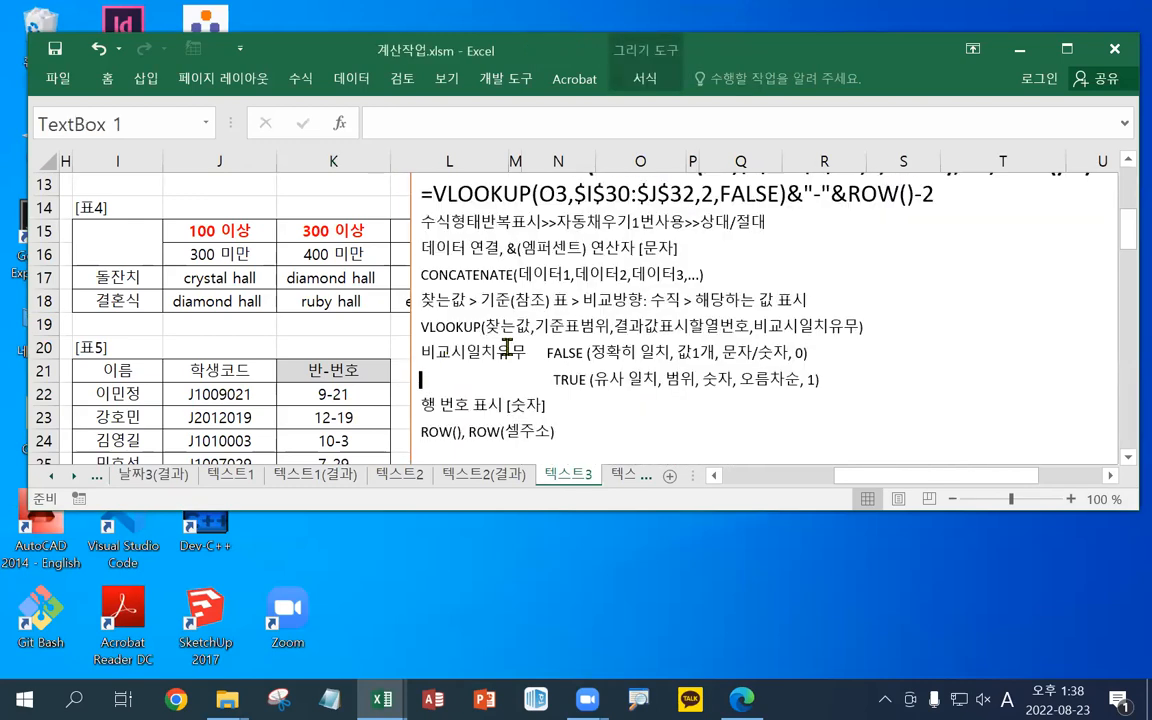
scroll(481, 355, "up", 2)
scroll(480, 355, "down", 2)
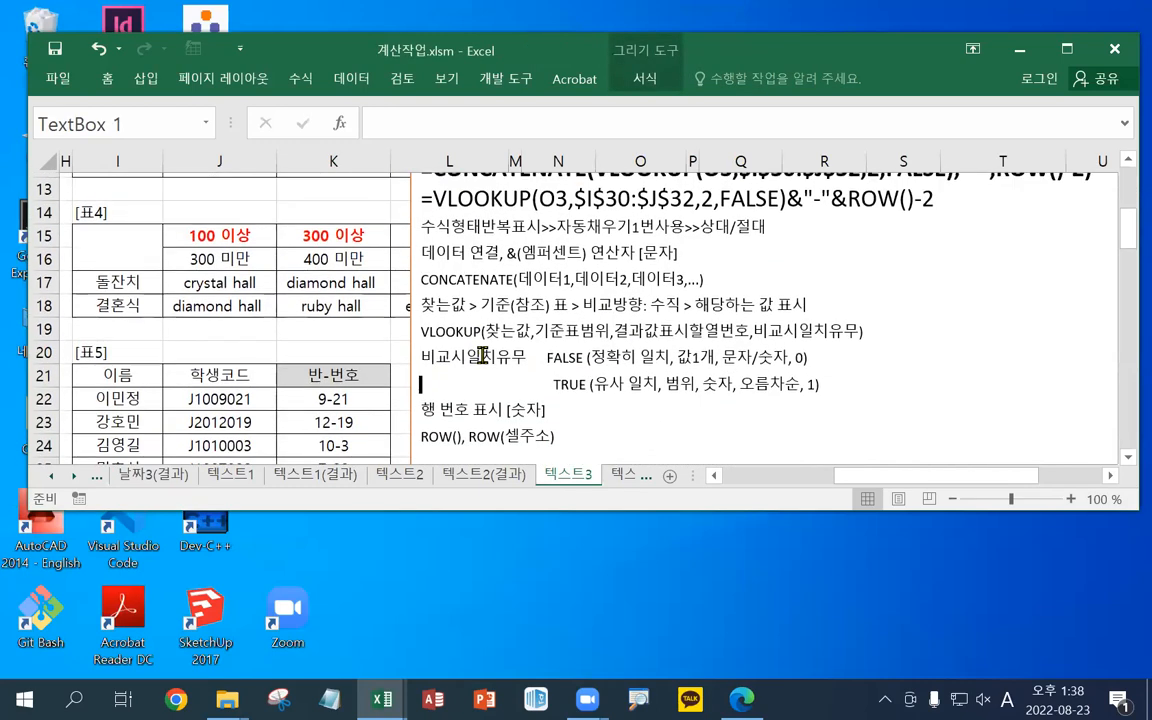
scroll(544, 400, "up", 4)
left_click_drag(550, 398, 468, 330)
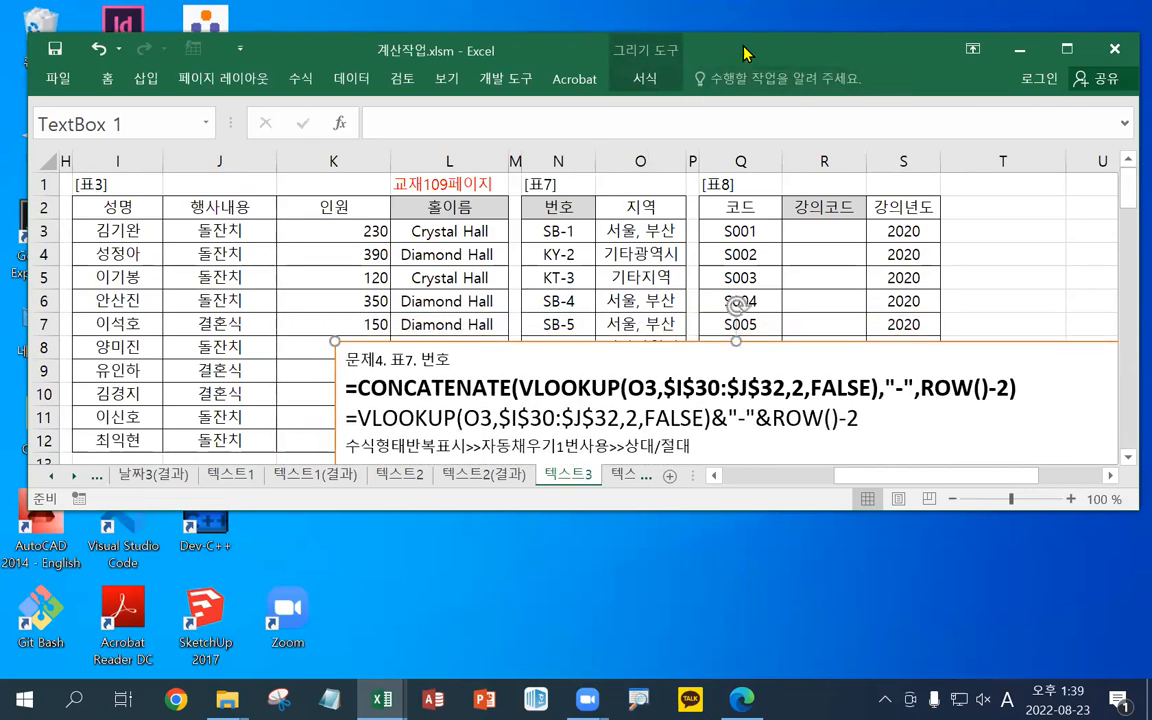
double_click(674, 48)
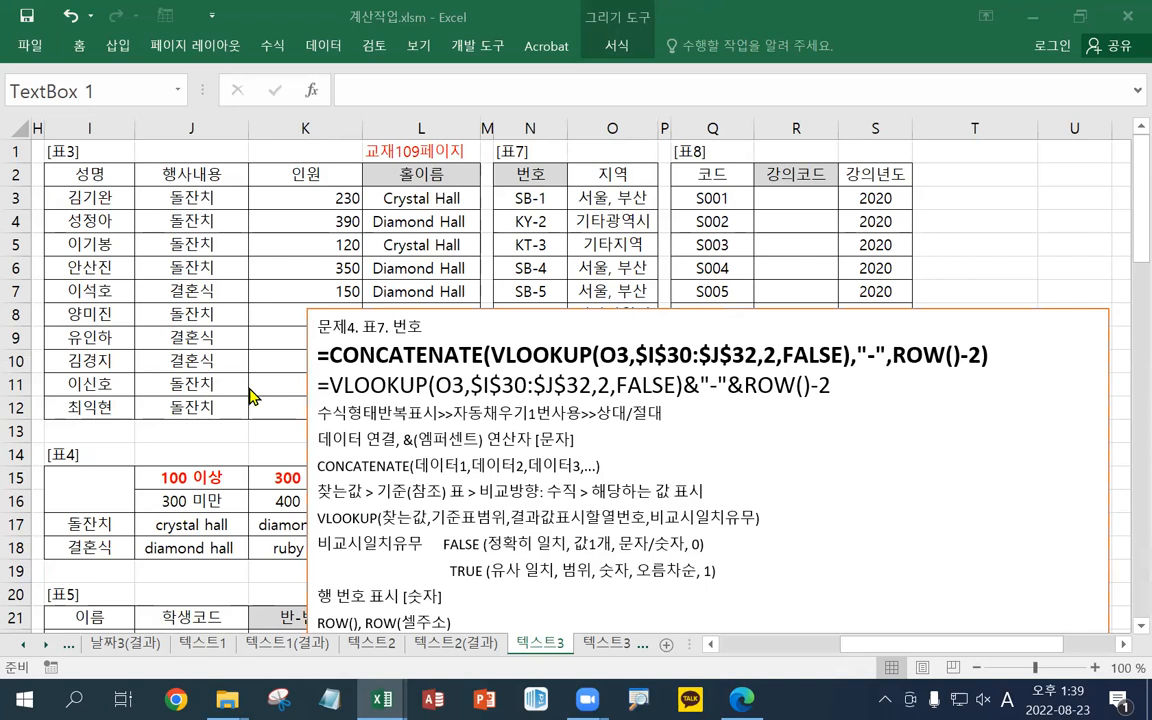
Add the "문제5. 표8. 강의코드" notes above the 문제4 notes, with =REPLACE(Q3,2,0,"-"&RIGHT(S3,2)&"-") and the REPLACE and RIGHT descriptions
left_click(320, 330)
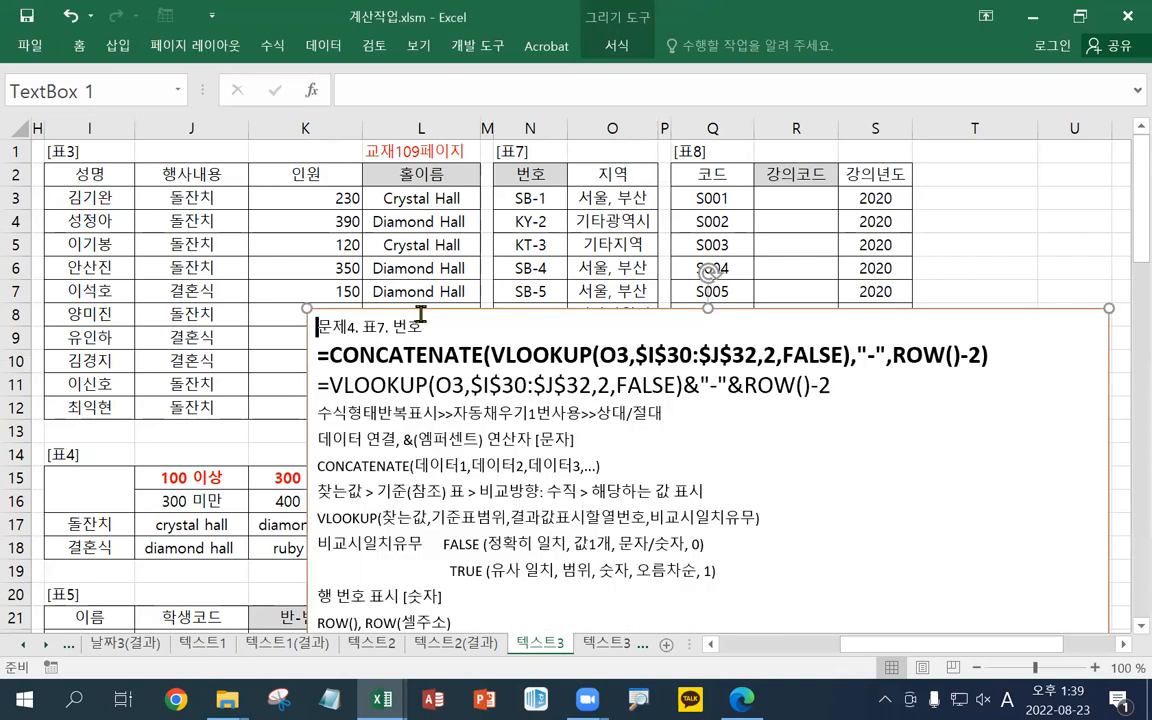
key("Return")
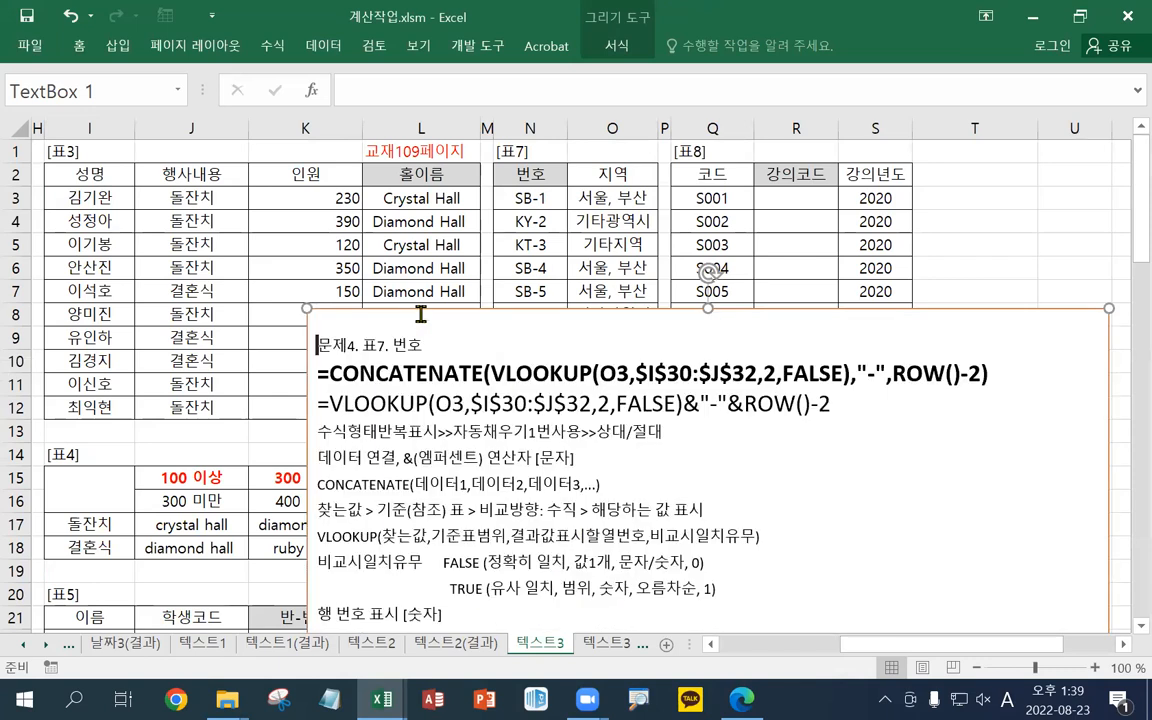
left_click(352, 317)
type("문제5. 표8. 강의코드 =REPLACE(Q3,2,0,\"-\"&RIGHT(S3,2)&\"-\") 수식형태반복표시>>자동채우기1번사용>>상대/절대 특정 위치의 문자 바꾸기 REPALCE(원본문자,시작위치,추출할글자수,바꿀새문자) 수식형태반복표시>>자동채우기1번사용>>상대/절대 문자 오른쪽부터 몇 글자를 추출하여 표시 [문자] RIGHT(문자,추출할글자수)")
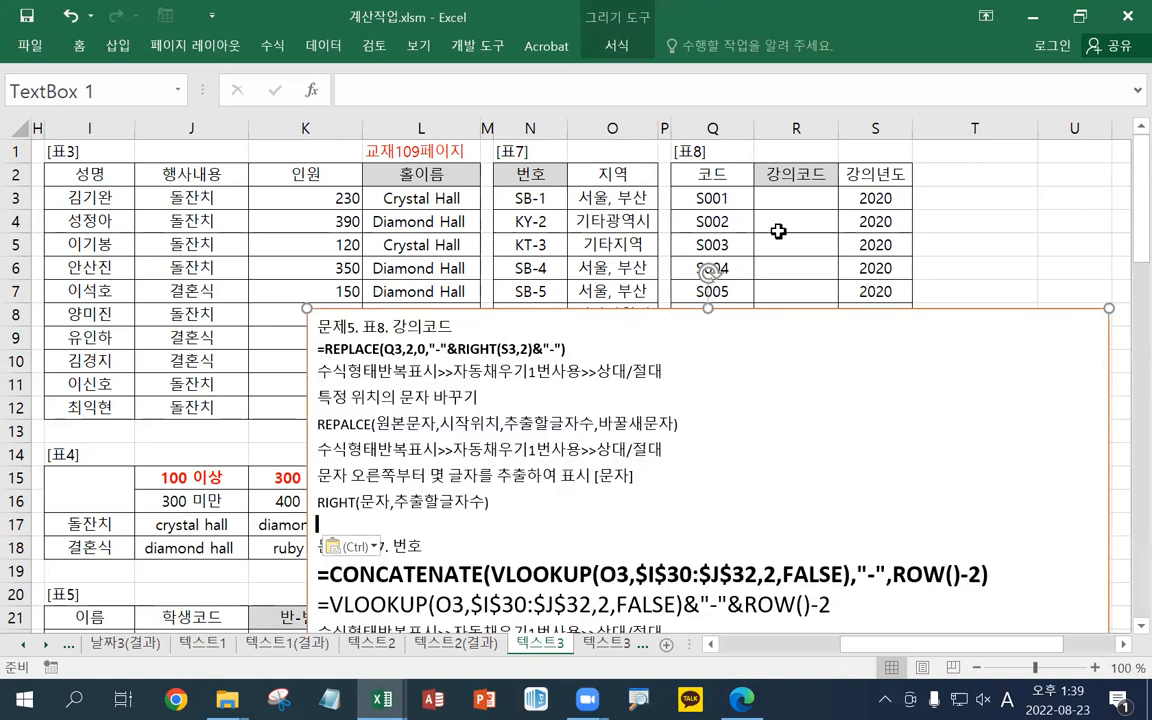
Reposition the notes text box so its top edge lies at row 11, clear of the first rows of 표8
left_click(785, 198)
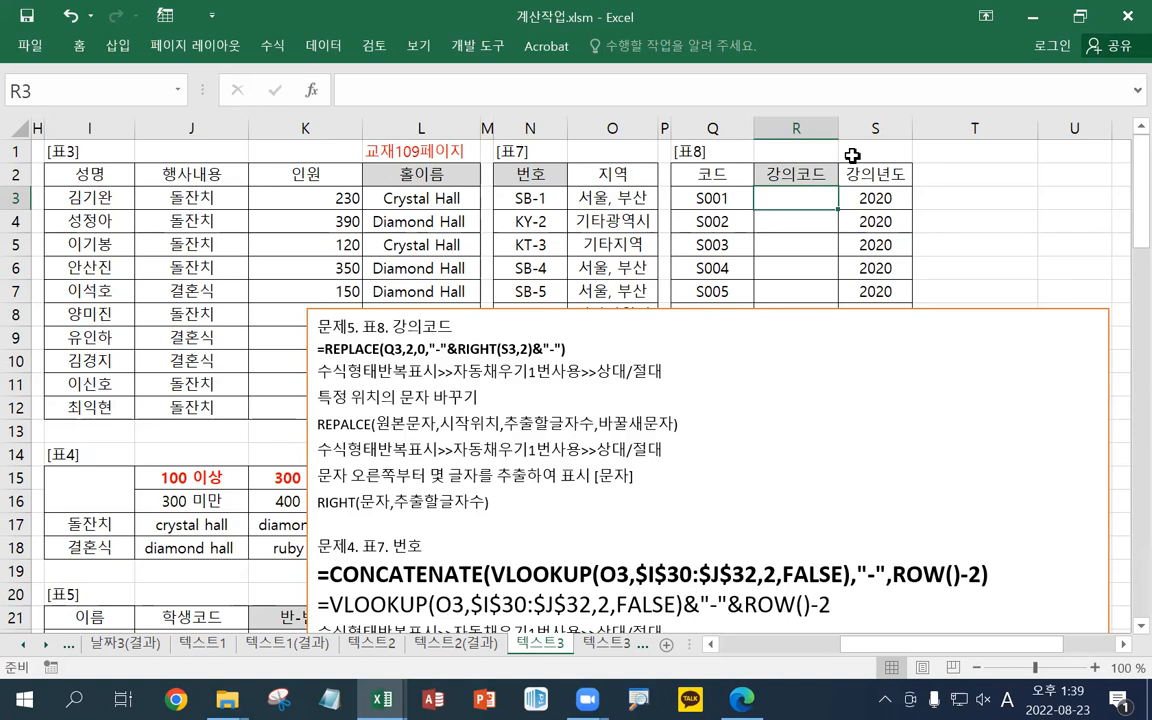
left_click(874, 220)
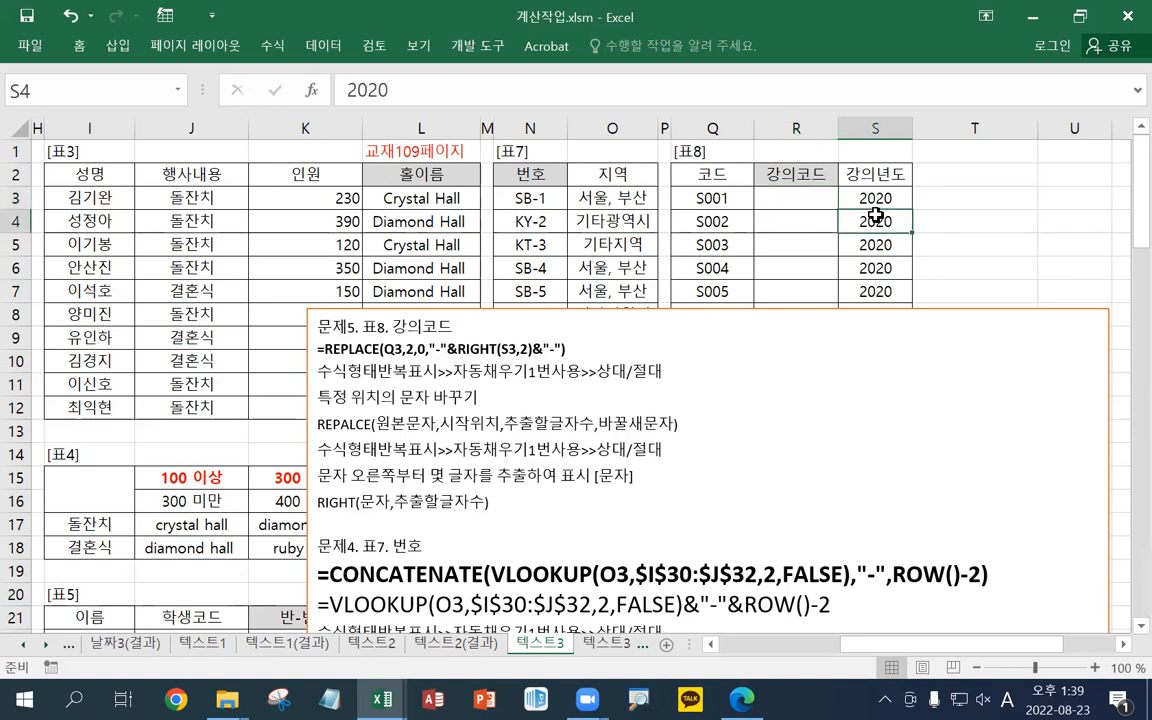
left_click(757, 311)
left_click_drag(756, 310, 776, 189)
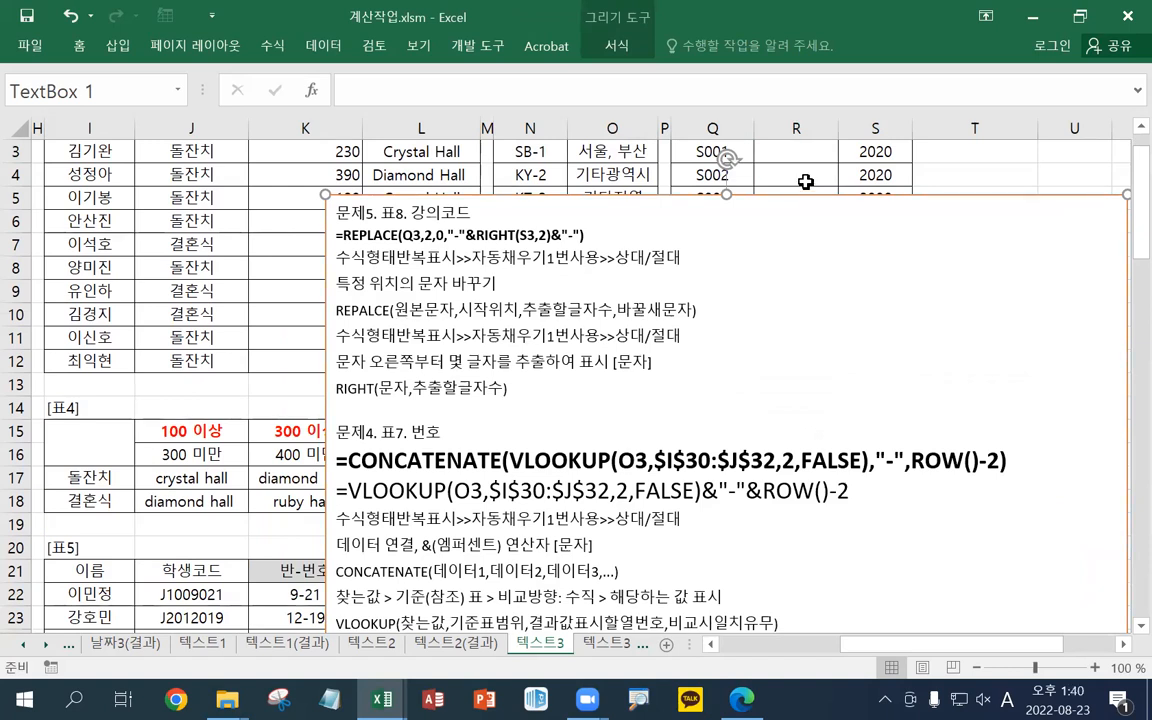
scroll(805, 184, "up", 1)
left_click(797, 197)
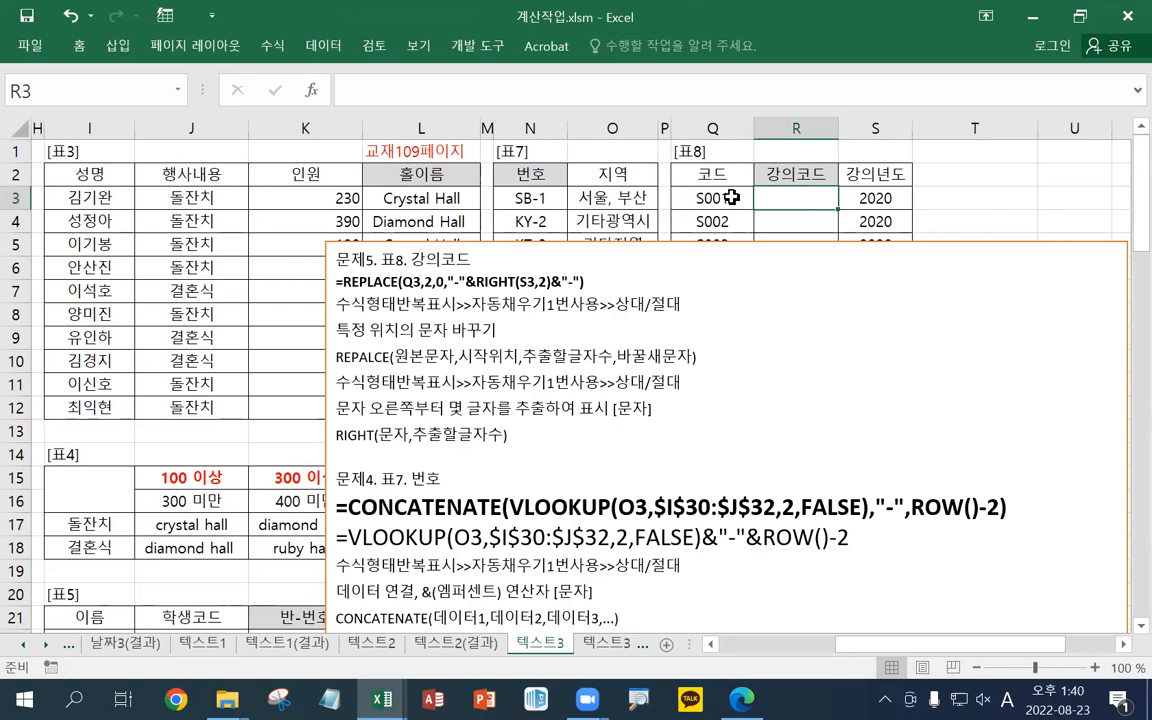
left_click(760, 241)
left_click_drag(760, 241, 739, 375)
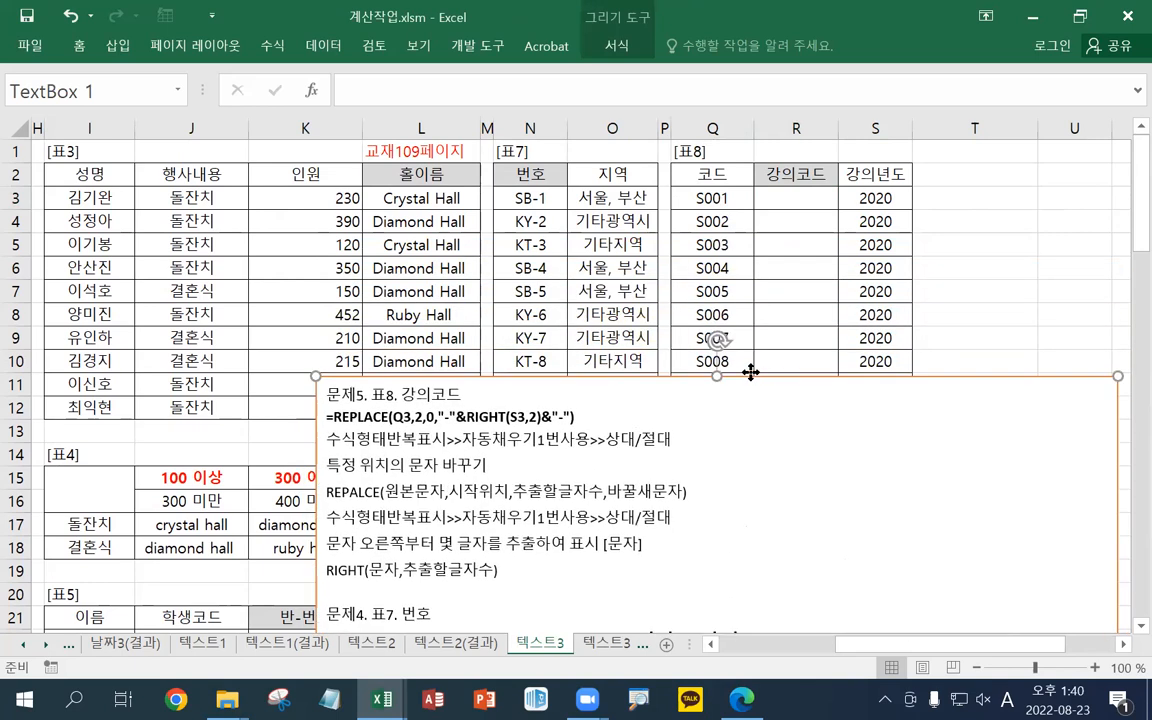
Start a REPLACE formula in R3 with Q3 as the old text, start position 2 and 0 characters to replace
left_click(790, 195)
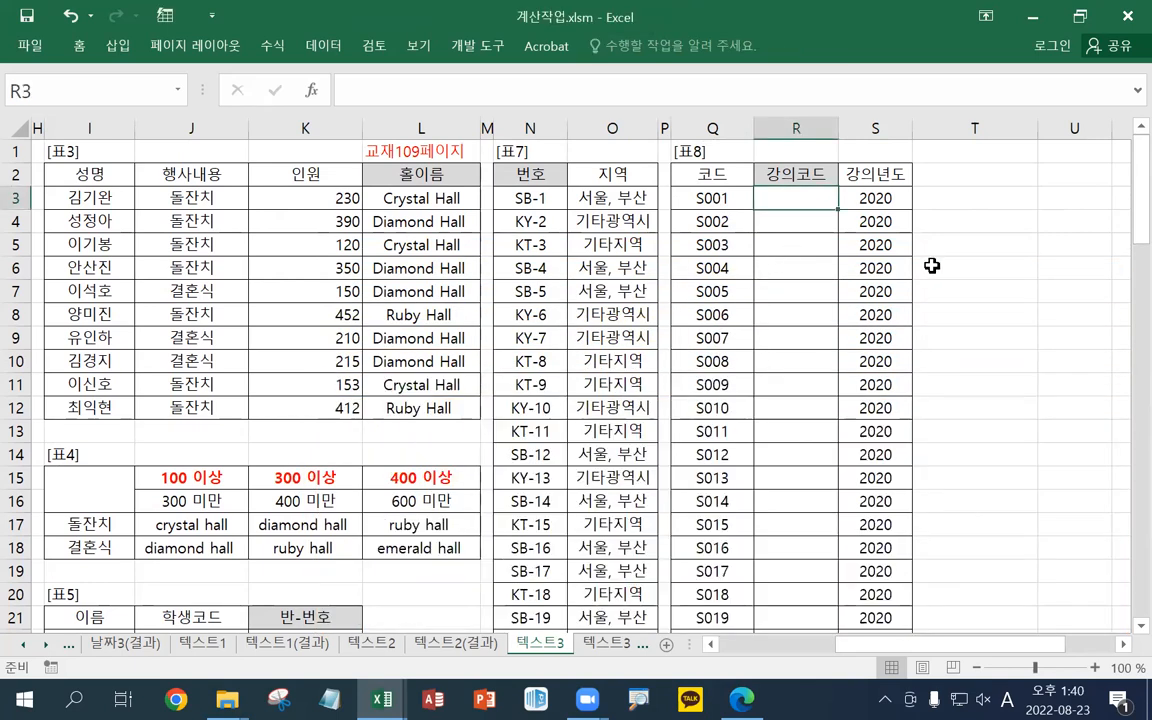
type("=")
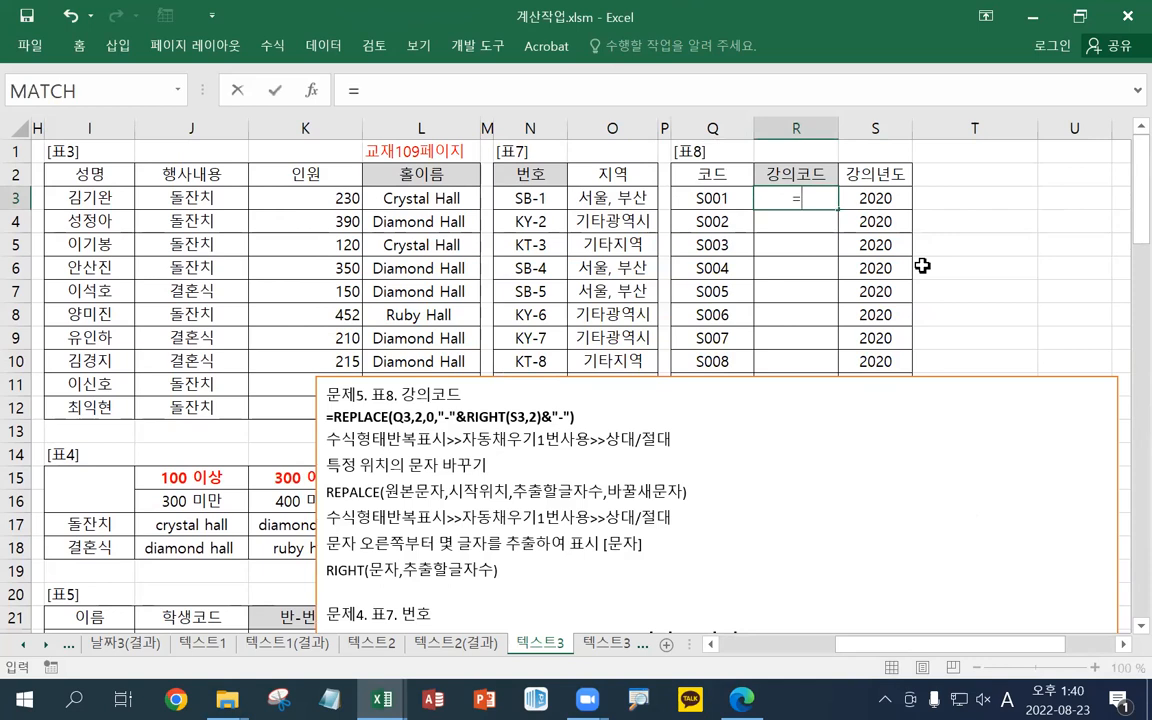
type("RE")
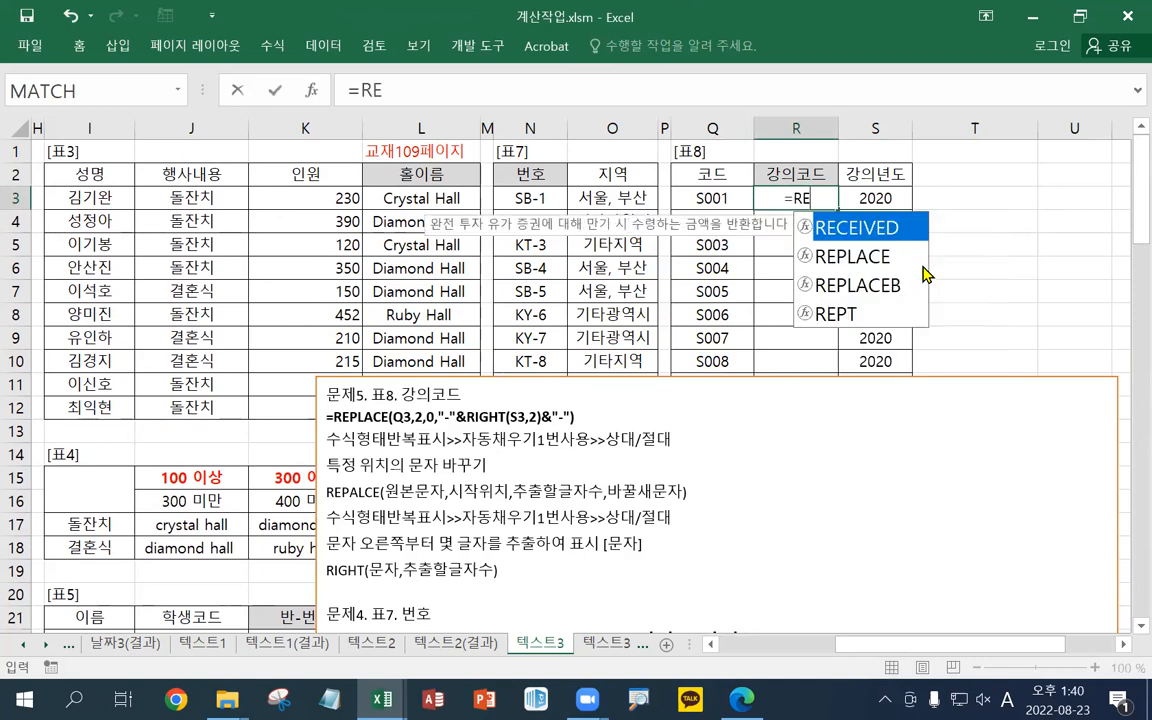
type("PLACE")
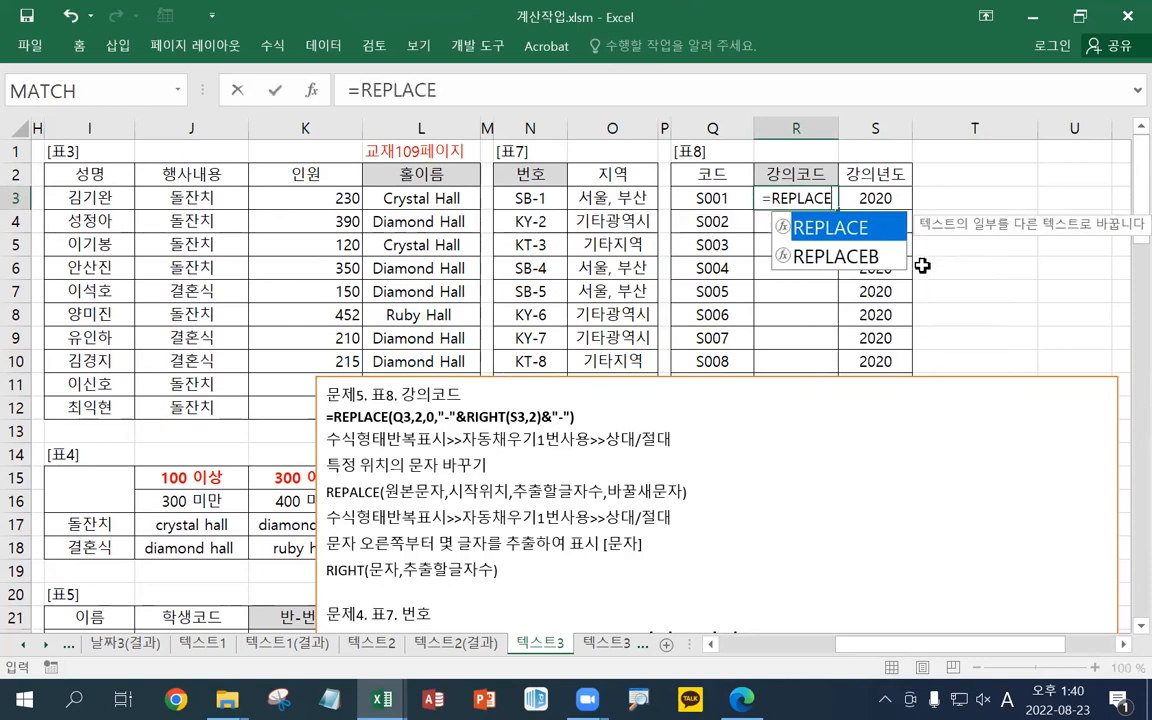
type("(")
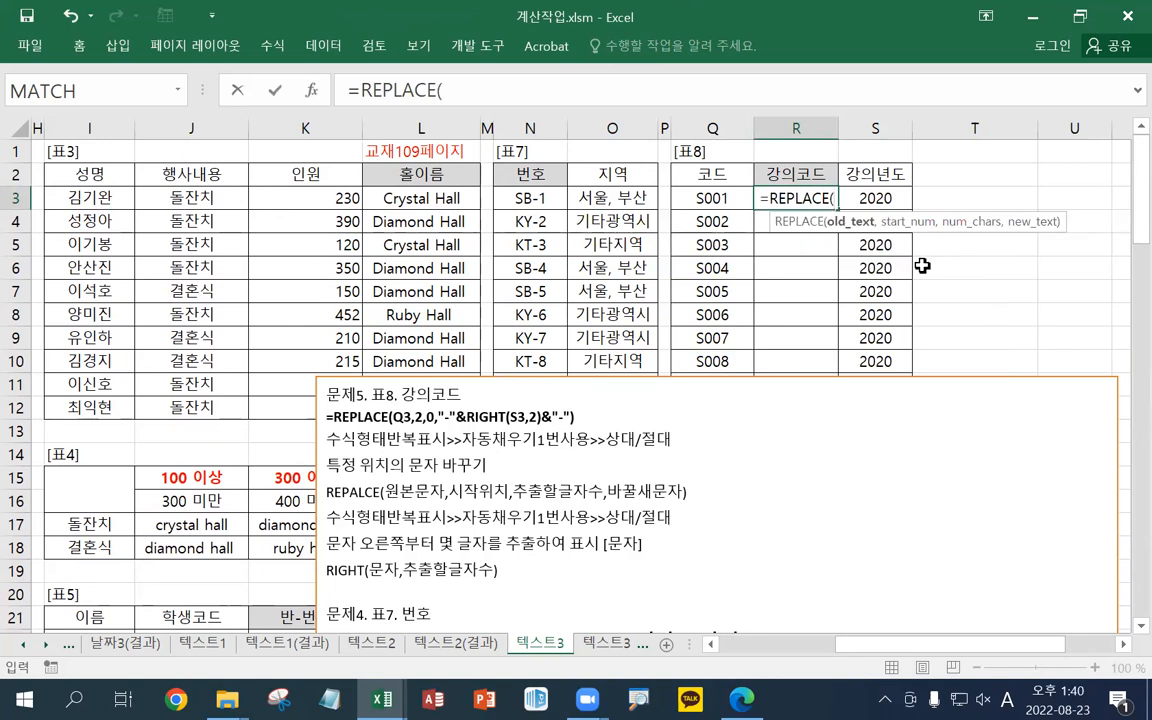
left_click(710, 197)
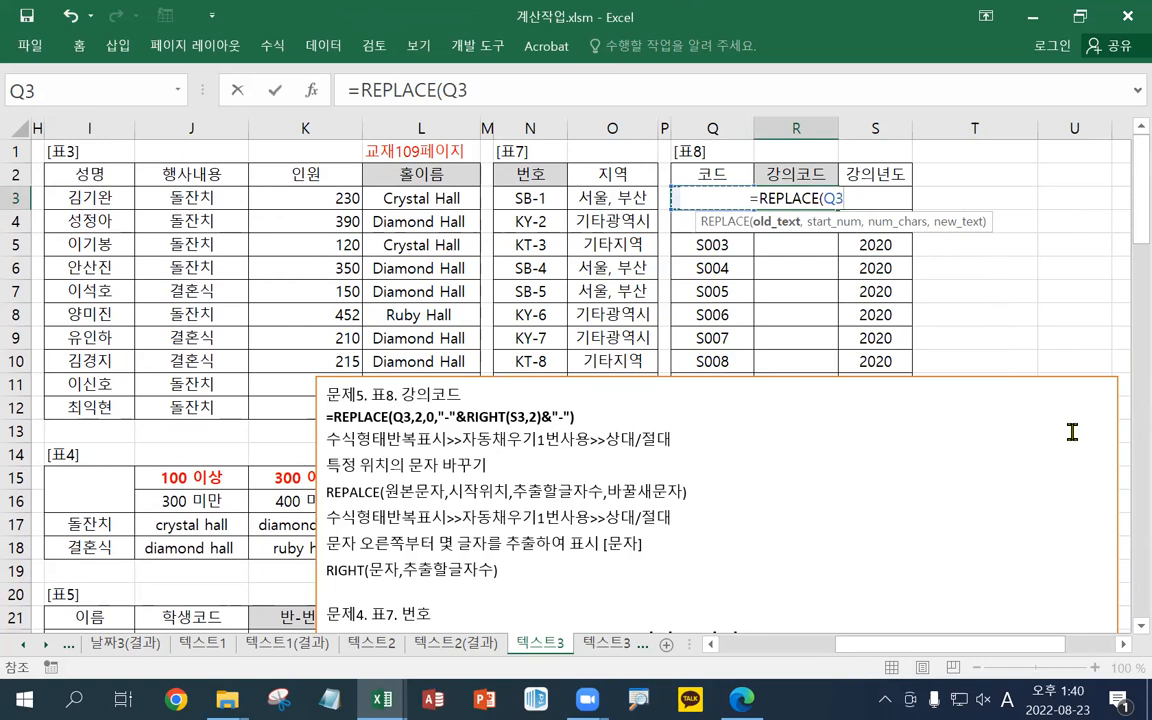
type(",")
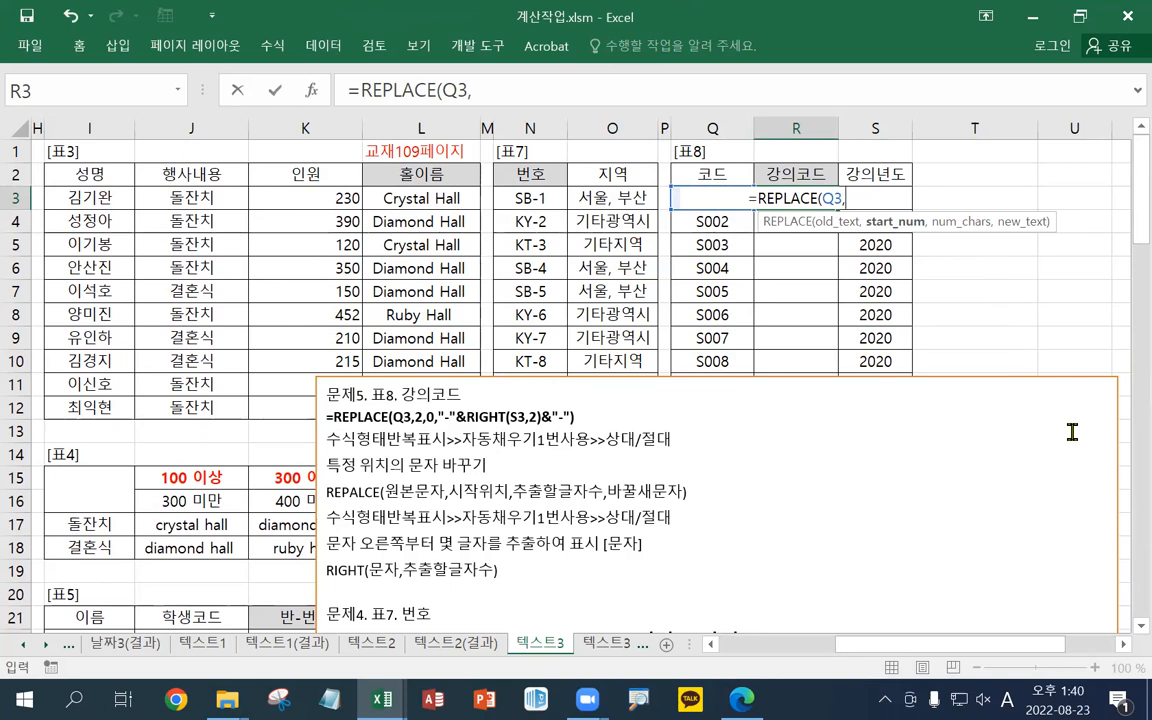
type("2")
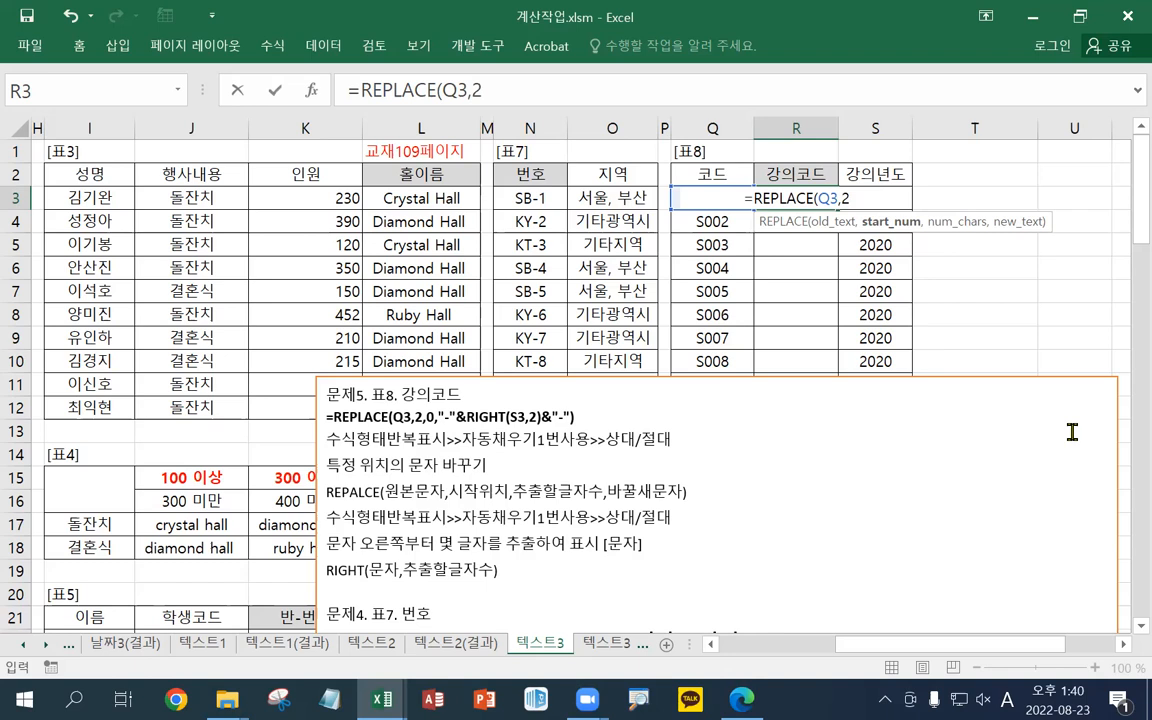
type(",")
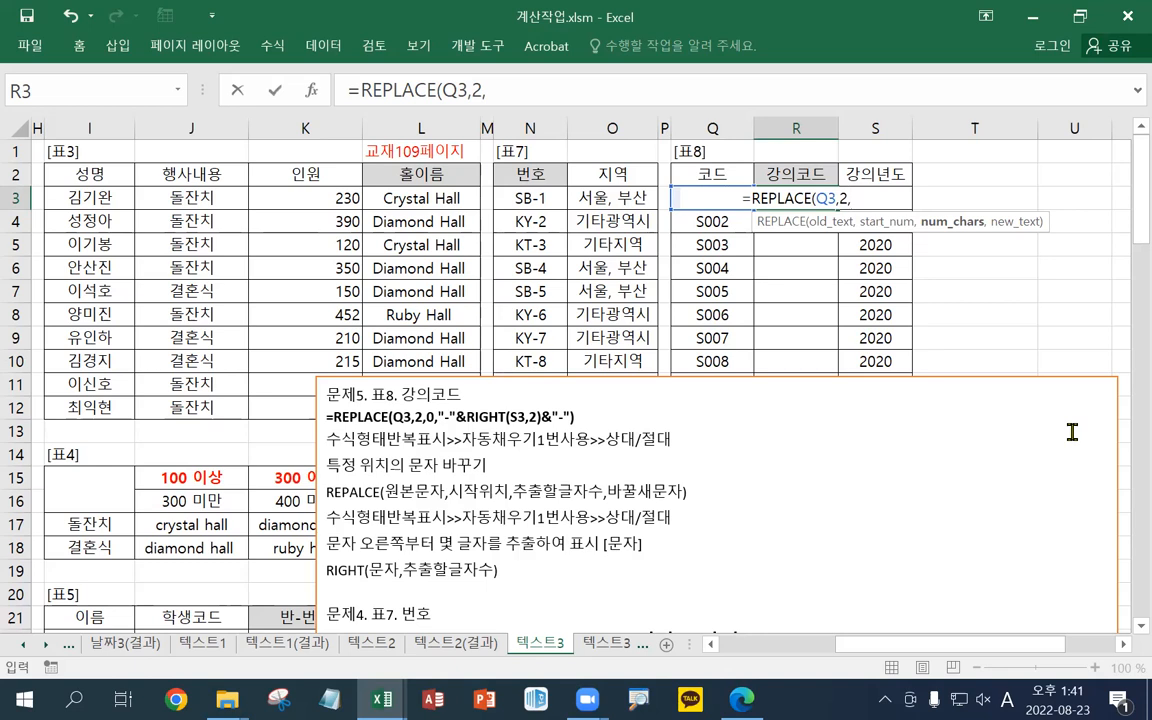
type("0")
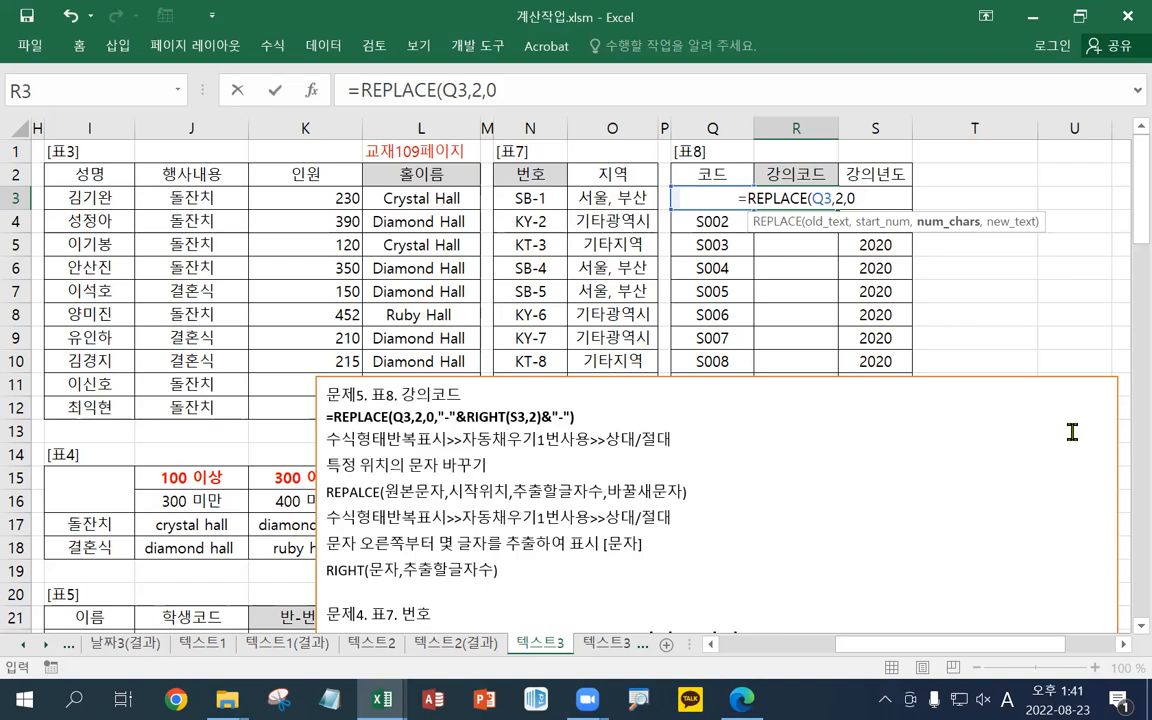
type(",")
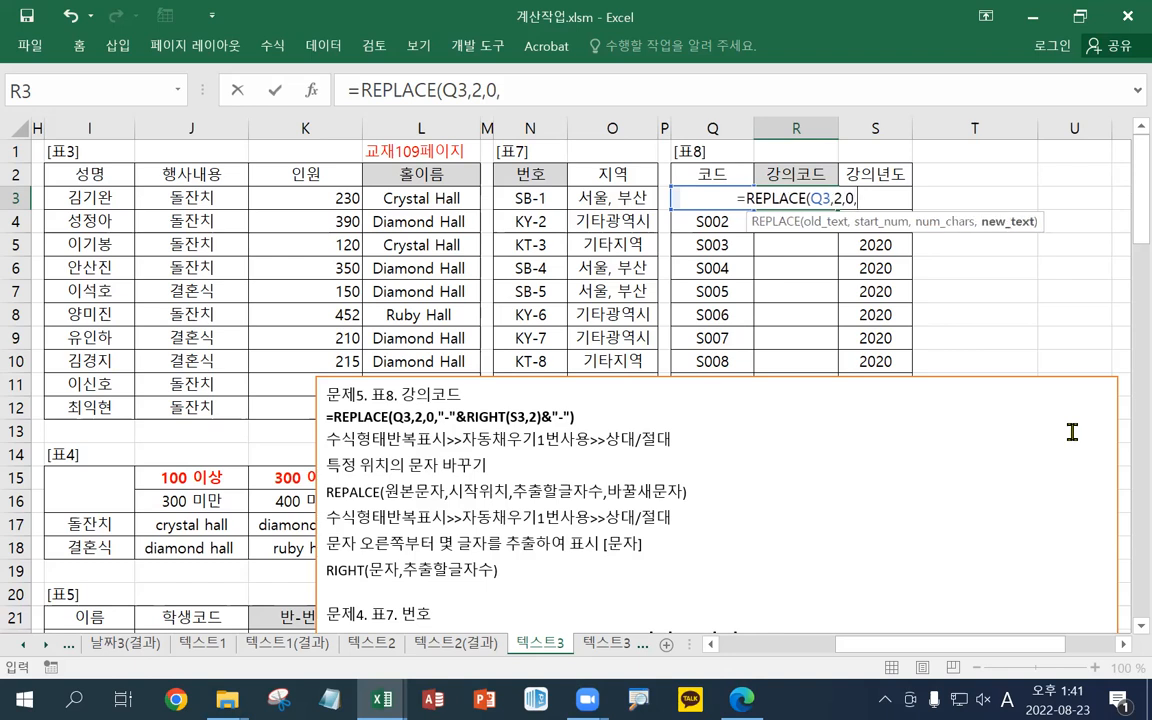
Enter RIGHT(S3,2) as the new text argument of the REPLACE formula in R3
type("RIGHT(")
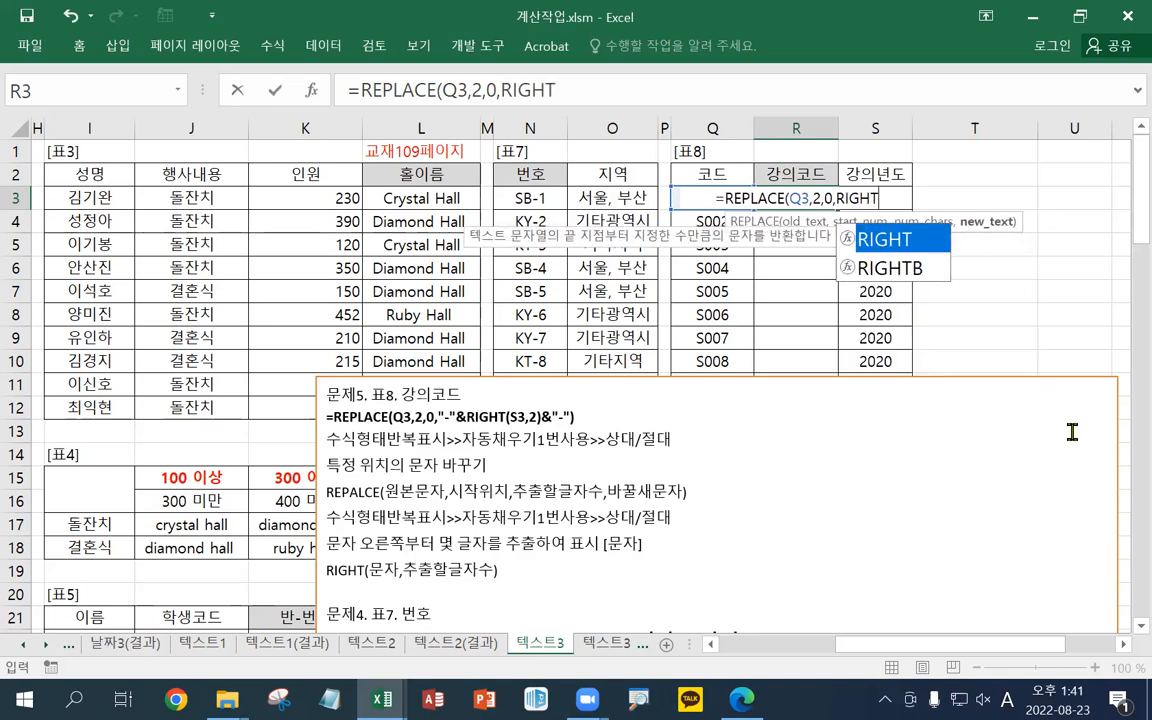
left_click(896, 172)
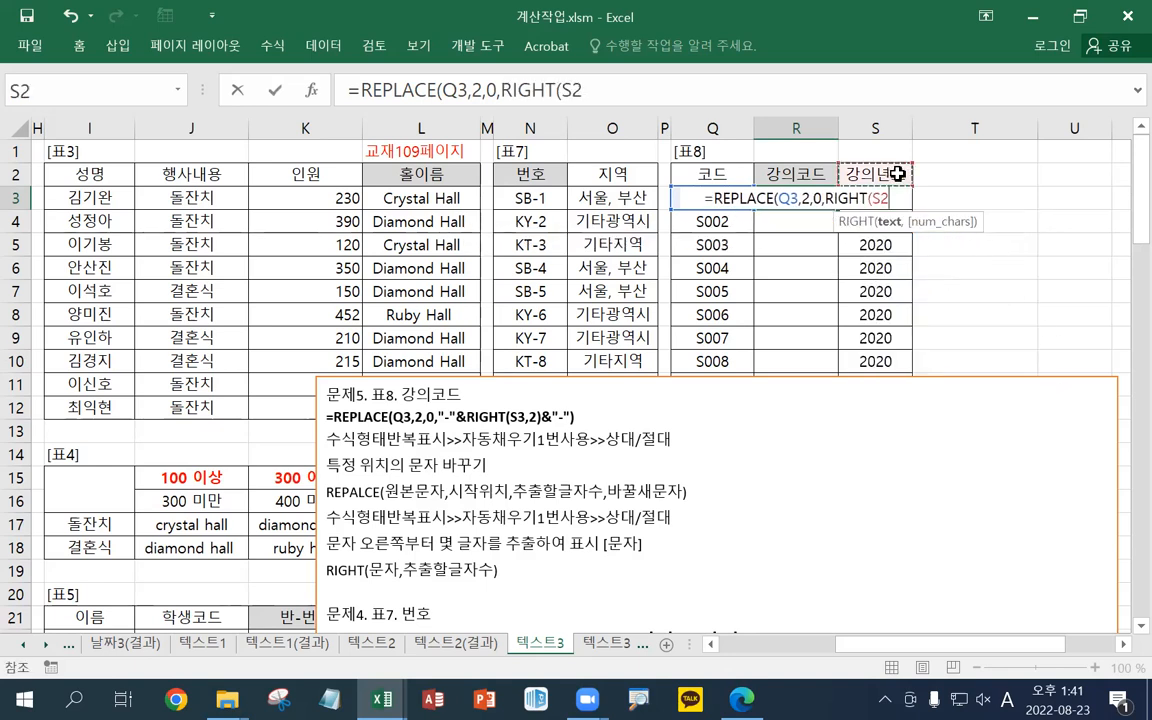
key("Down")
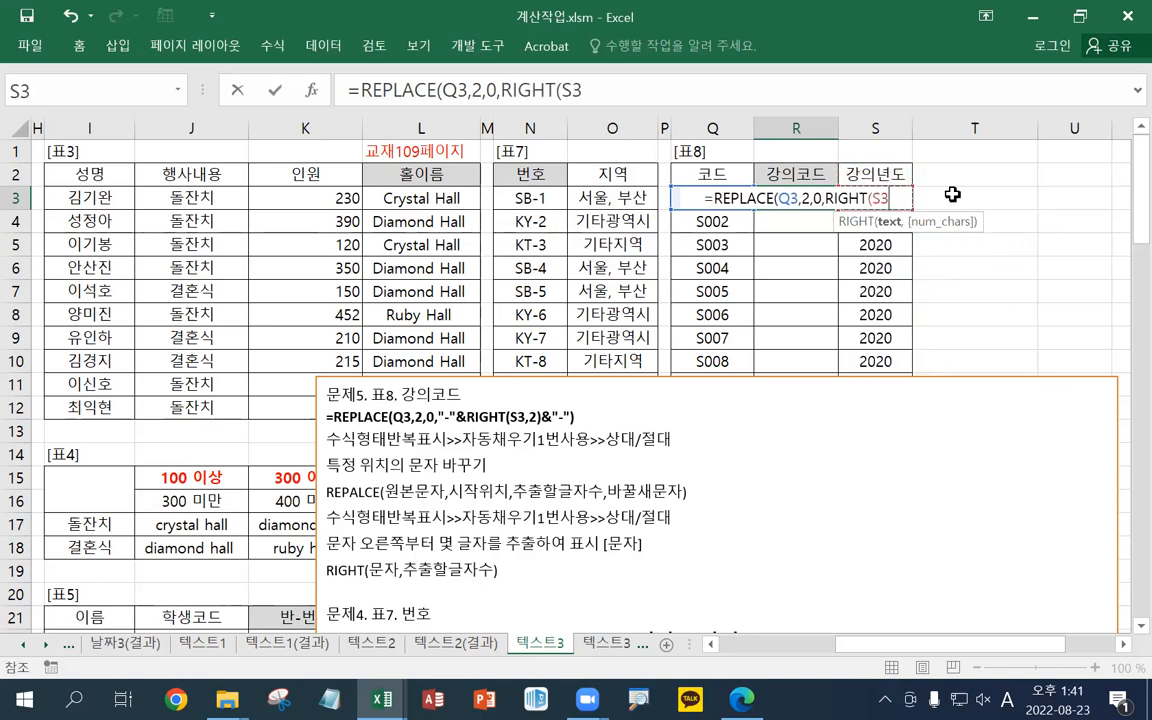
type(",2)")
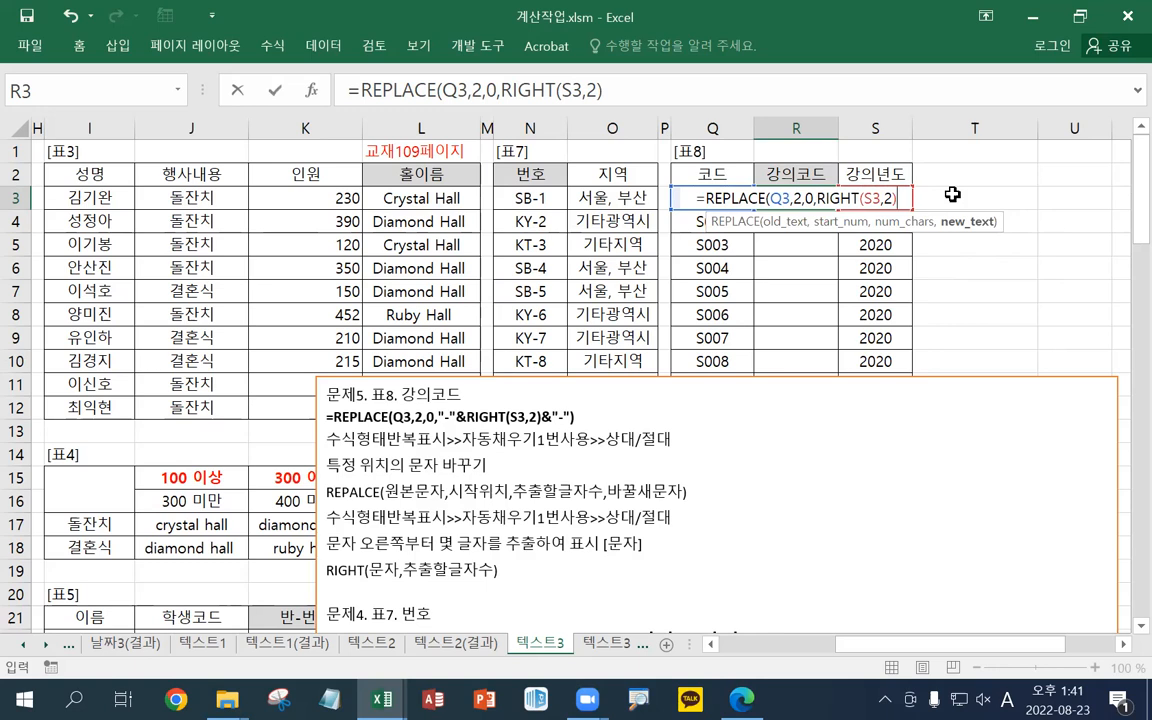
Insert "-"& in front of RIGHT(S3,2) in the R3 REPLACE formula
left_click(815, 197)
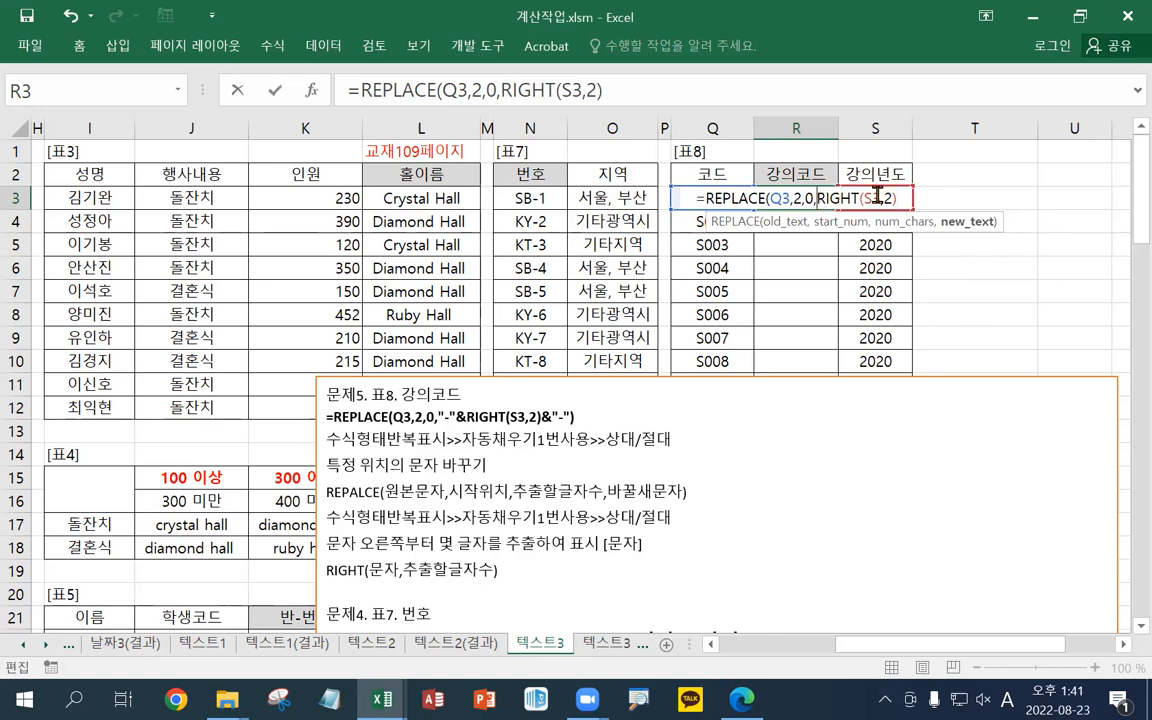
type("\"-")
key("BackSpace")
type("\"")
key("Left")
type("-")
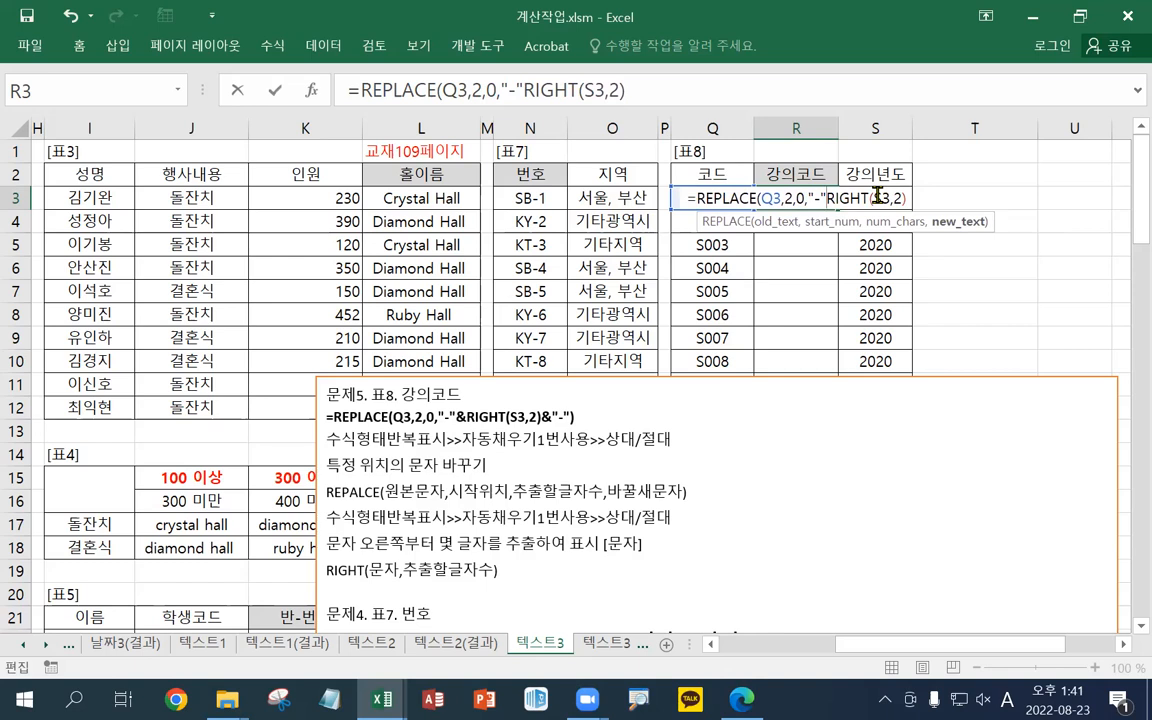
key("Right")
type("&")
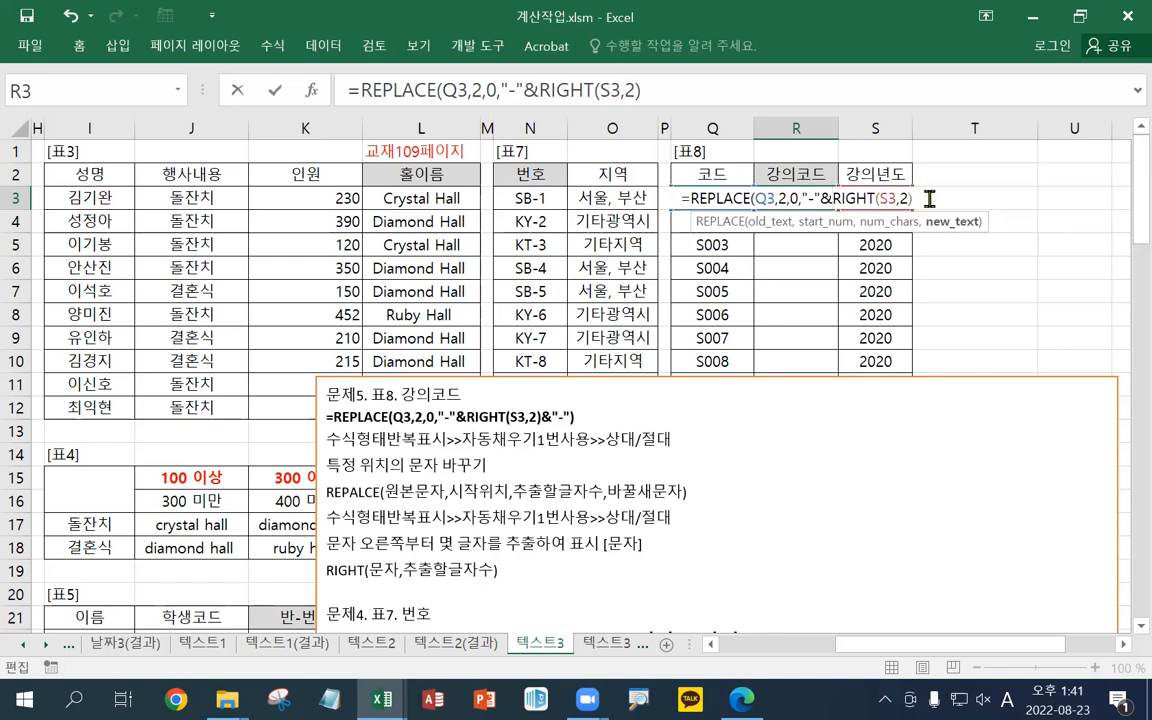
Append &"-" after RIGHT(S3,2), close the REPLACE function and commit the formula in R3
key("End")
type("&")
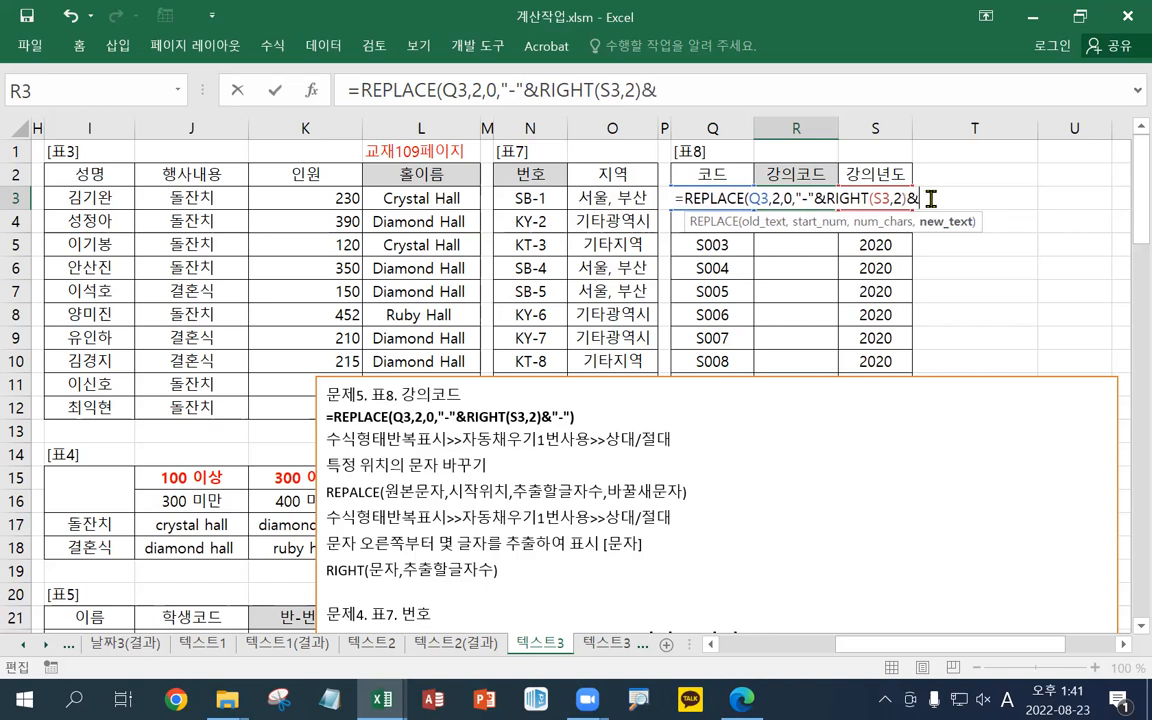
type("\"-\"")
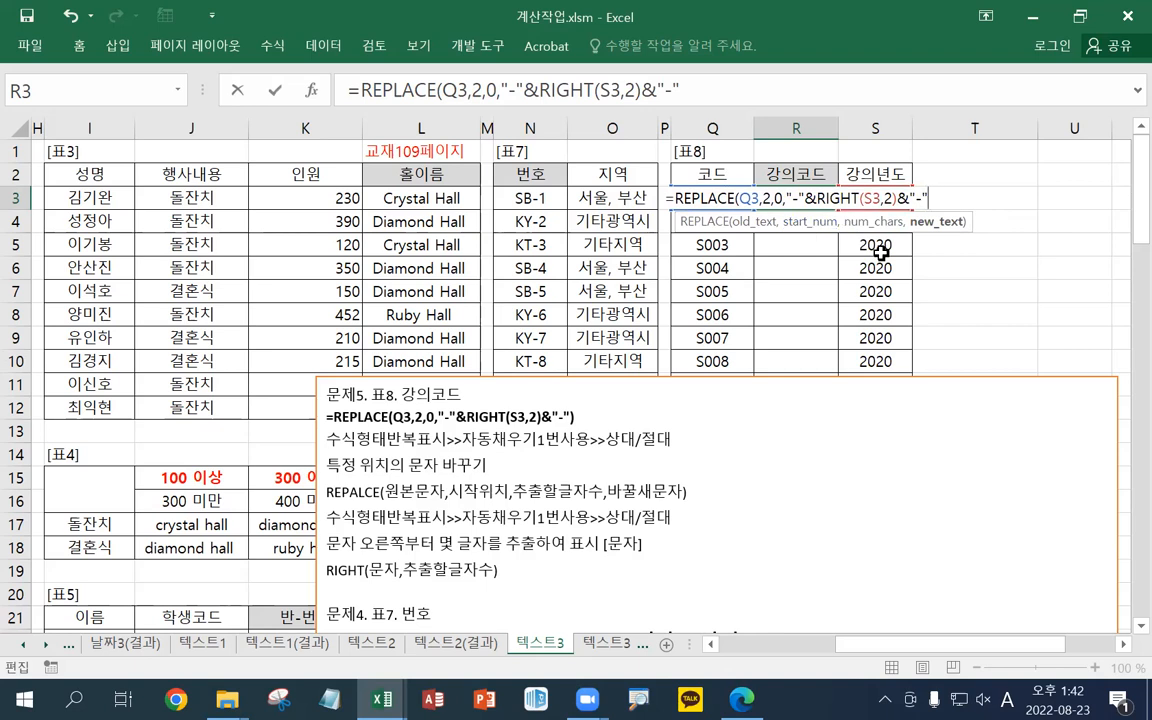
type(")")
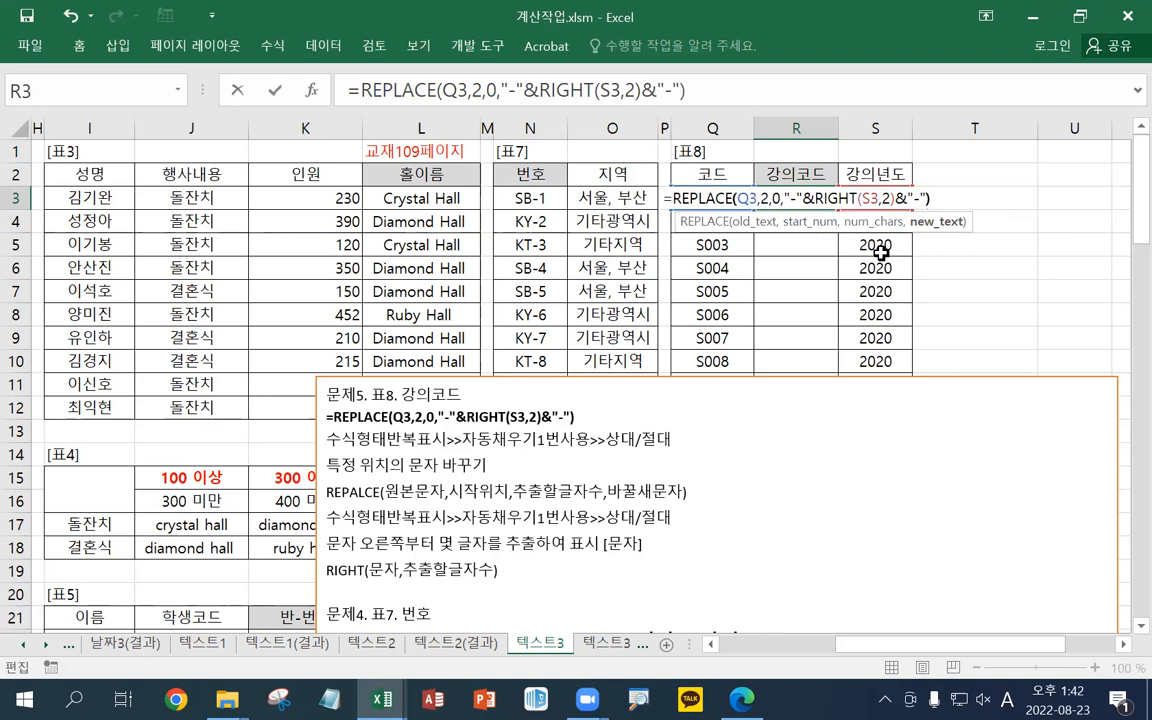
key("Return")
key("Up")
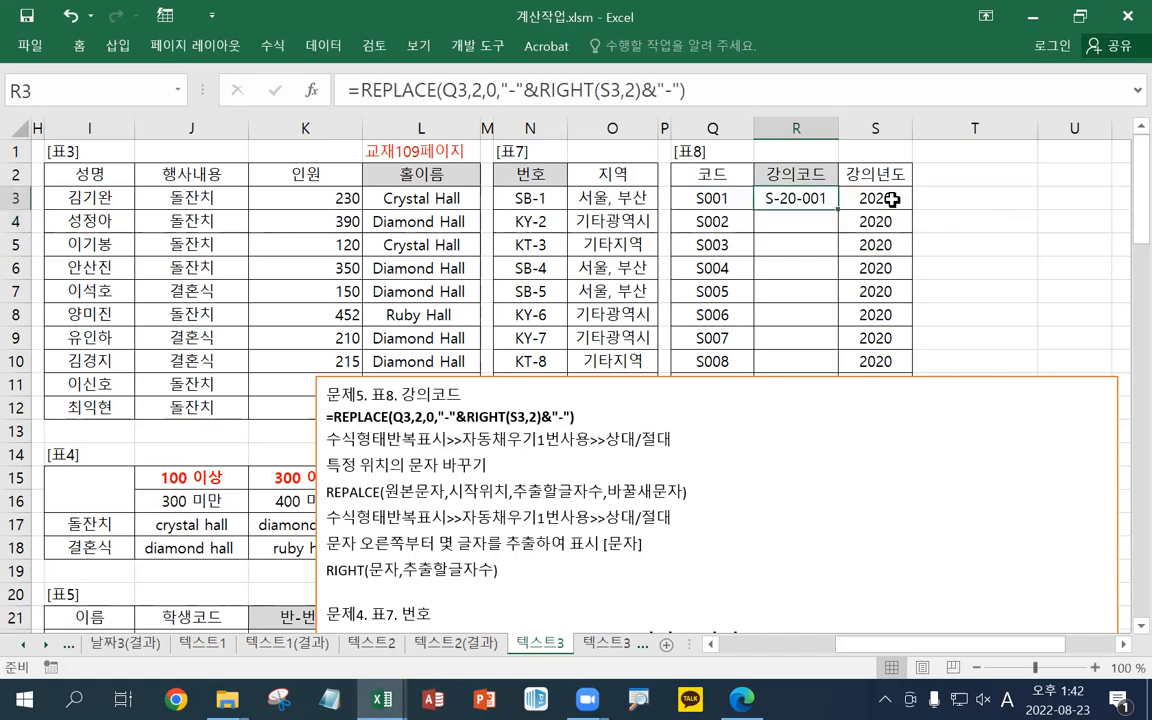
Enlarge the =REPLACE(Q3,2,0,"-"&RIGHT(S3,2)&"-") line in the notes text box to 18 pt
left_click(522, 423)
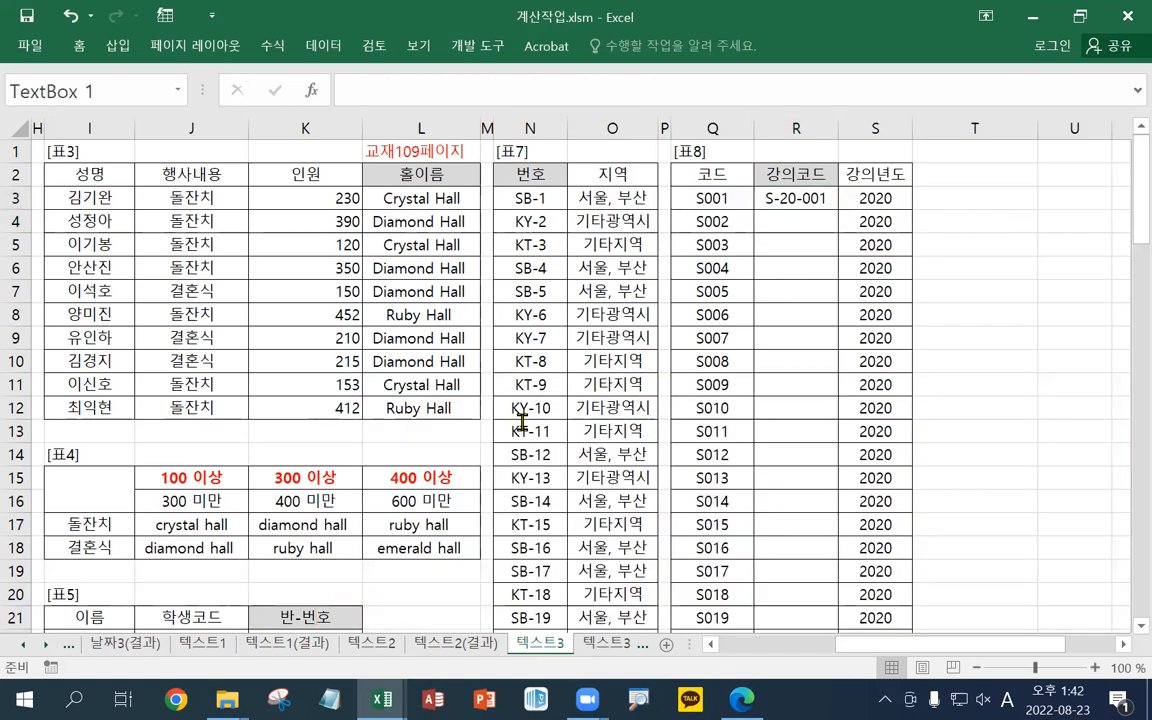
triple_click(522, 421)
left_click(634, 372)
left_click(634, 372)
left_click(634, 372)
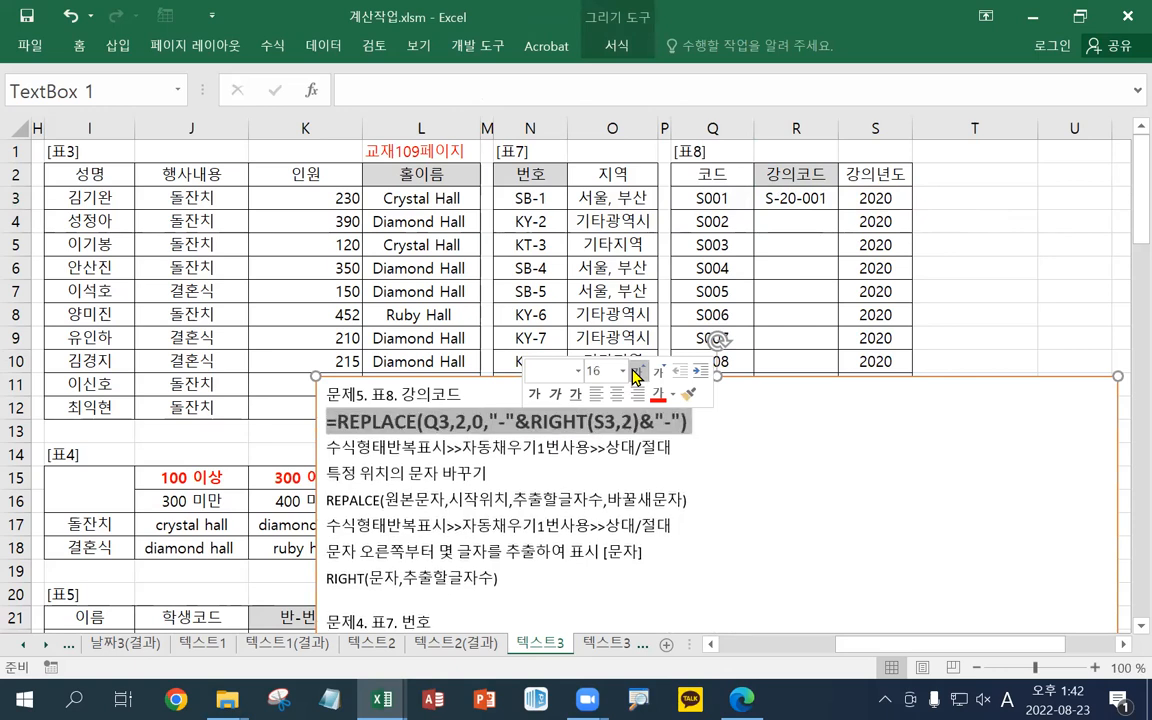
left_click(634, 372)
Colour the 0 argument of the REPLACE formula in the notes text box red
left_click(536, 424)
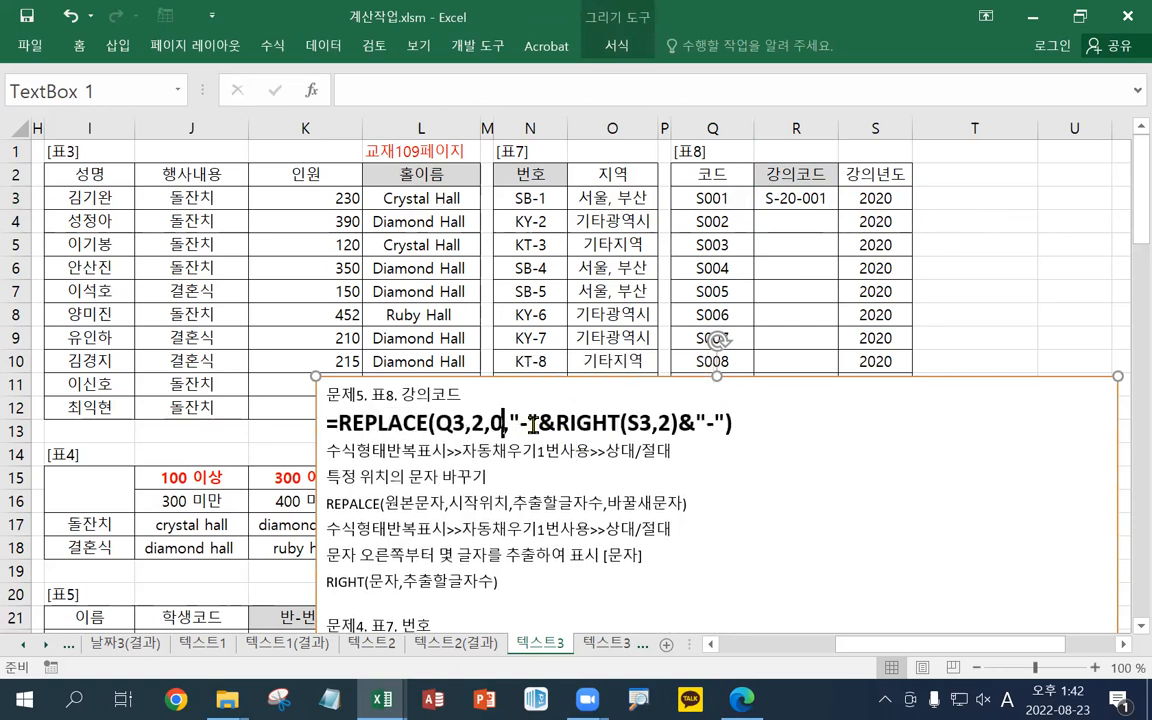
key("shift+Left")
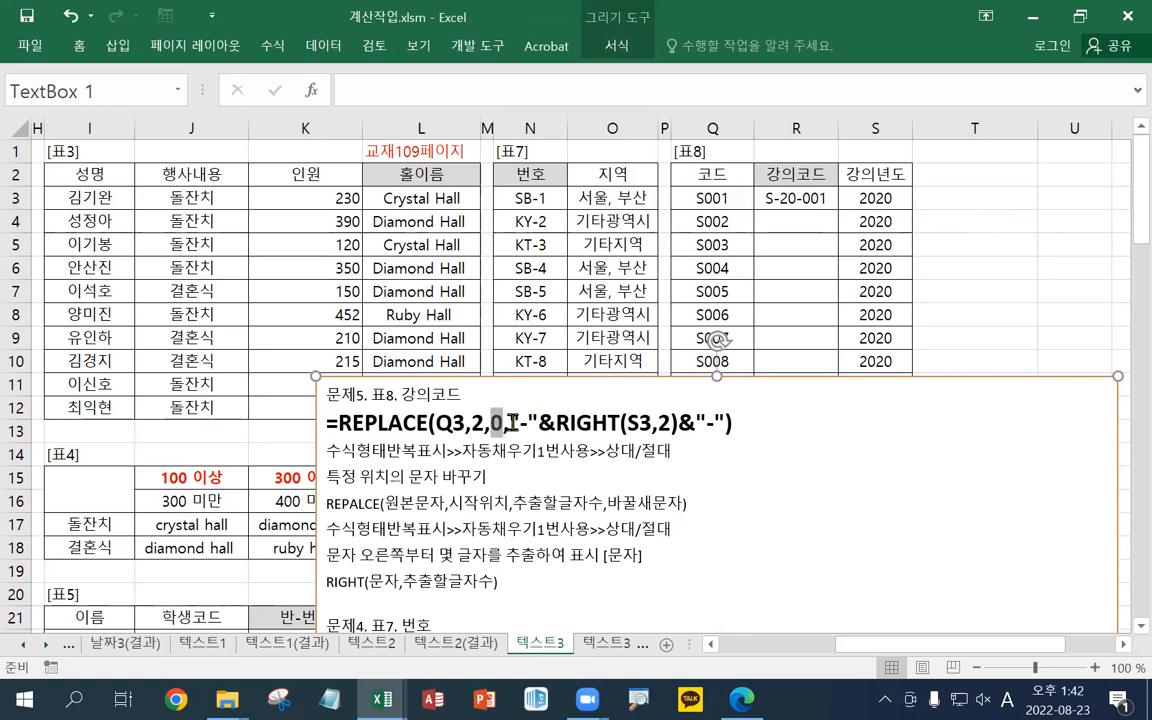
right_click(496, 428)
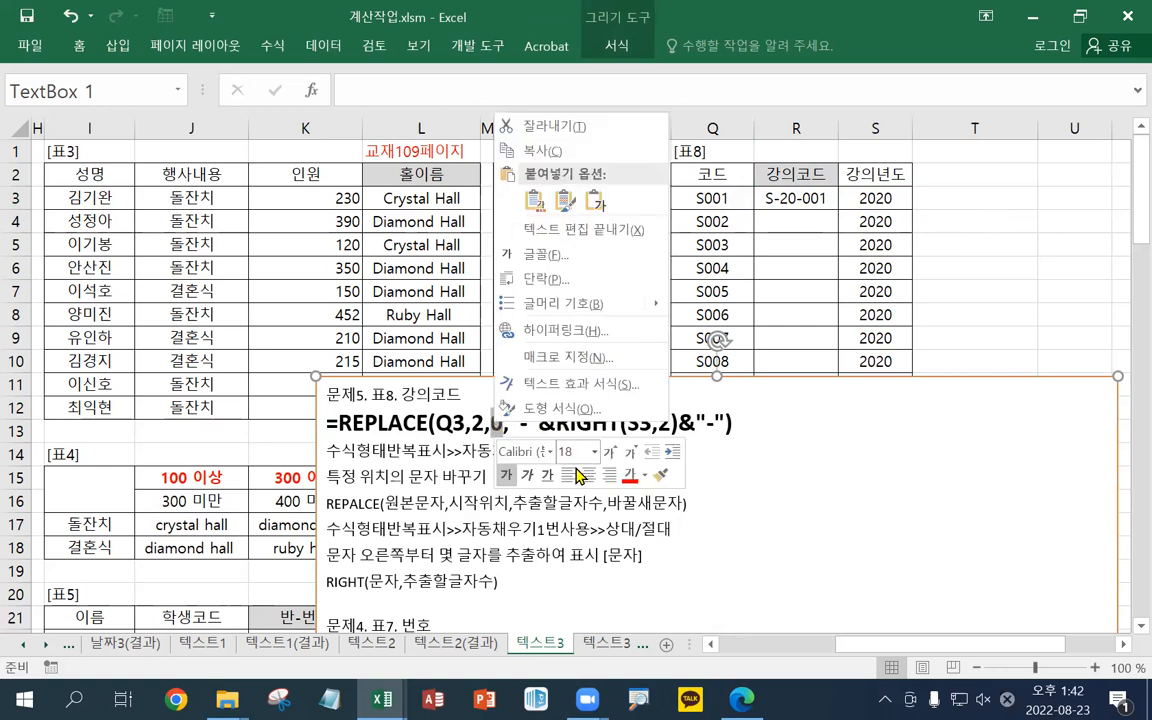
left_click(629, 475)
left_click_drag(603, 555, 538, 512)
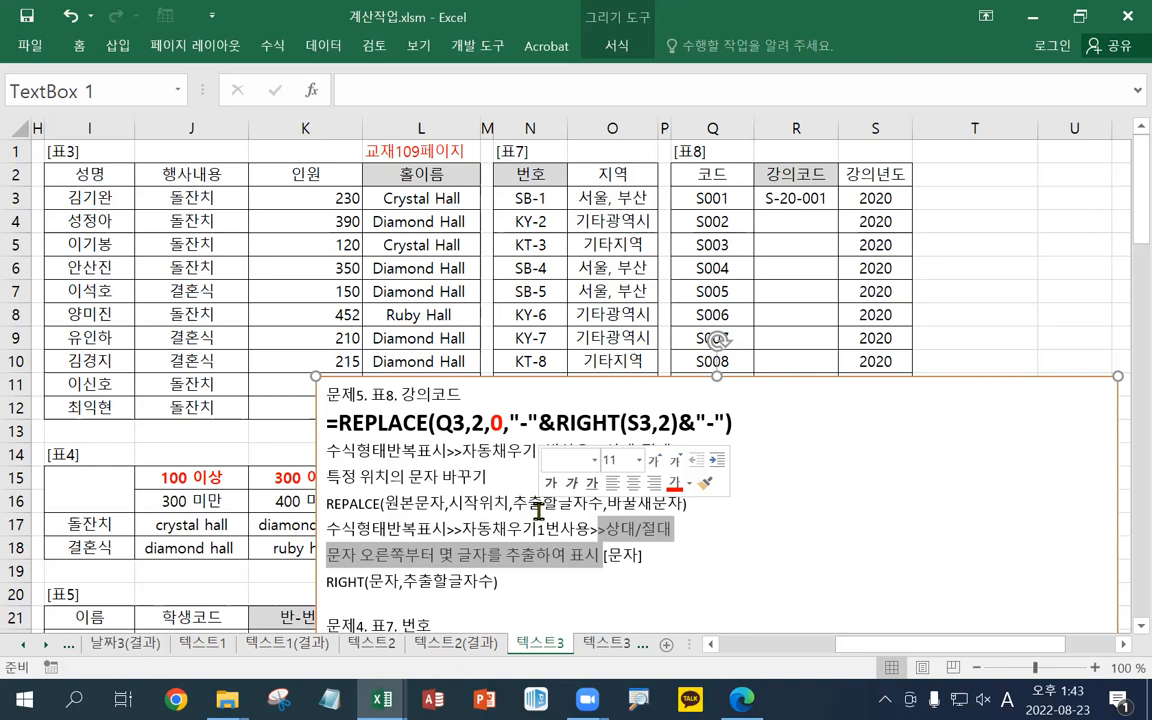
Fill the R3 formula down the 강의코드 column of 표8
left_click(812, 198)
double_click(837, 209)
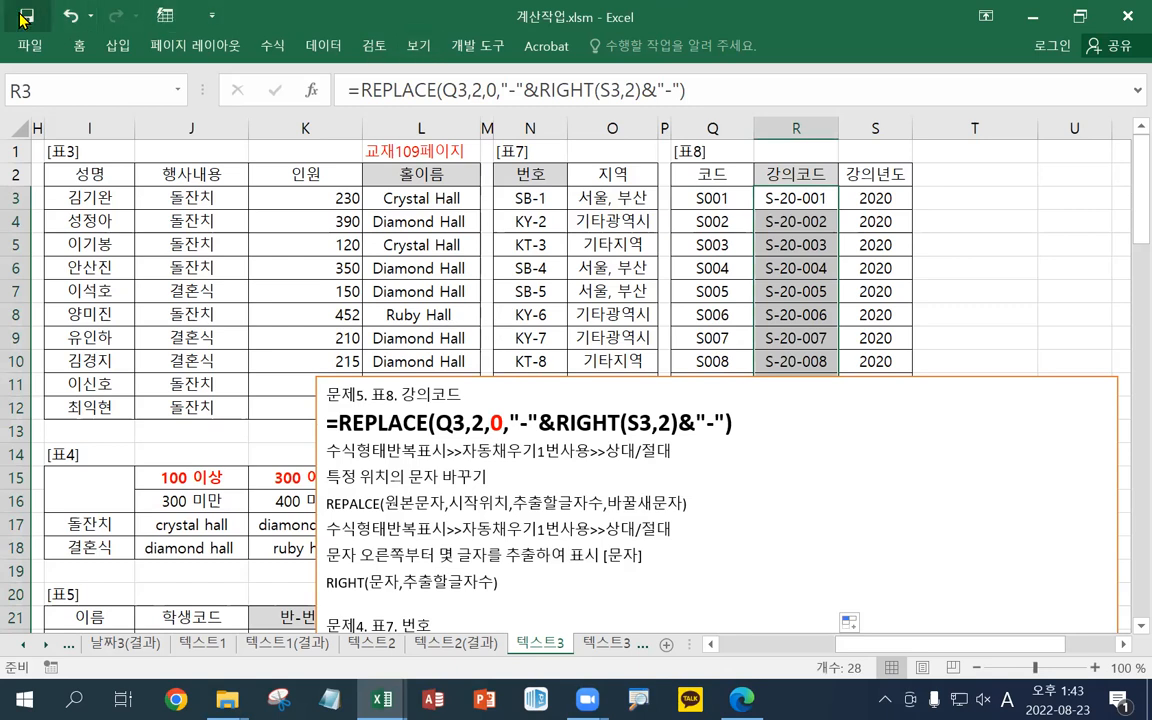
Restore the workbook to a smaller window and view the 논리1 and 논리2 sheets
left_click(1080, 18)
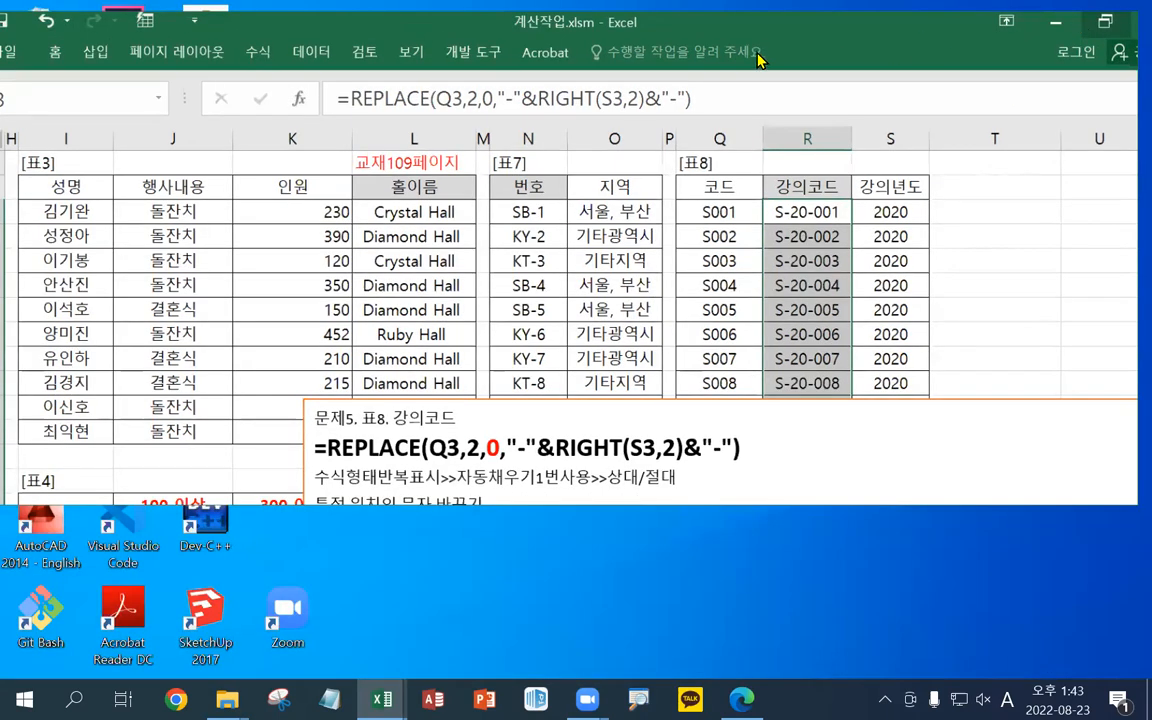
left_click_drag(727, 55, 705, 28)
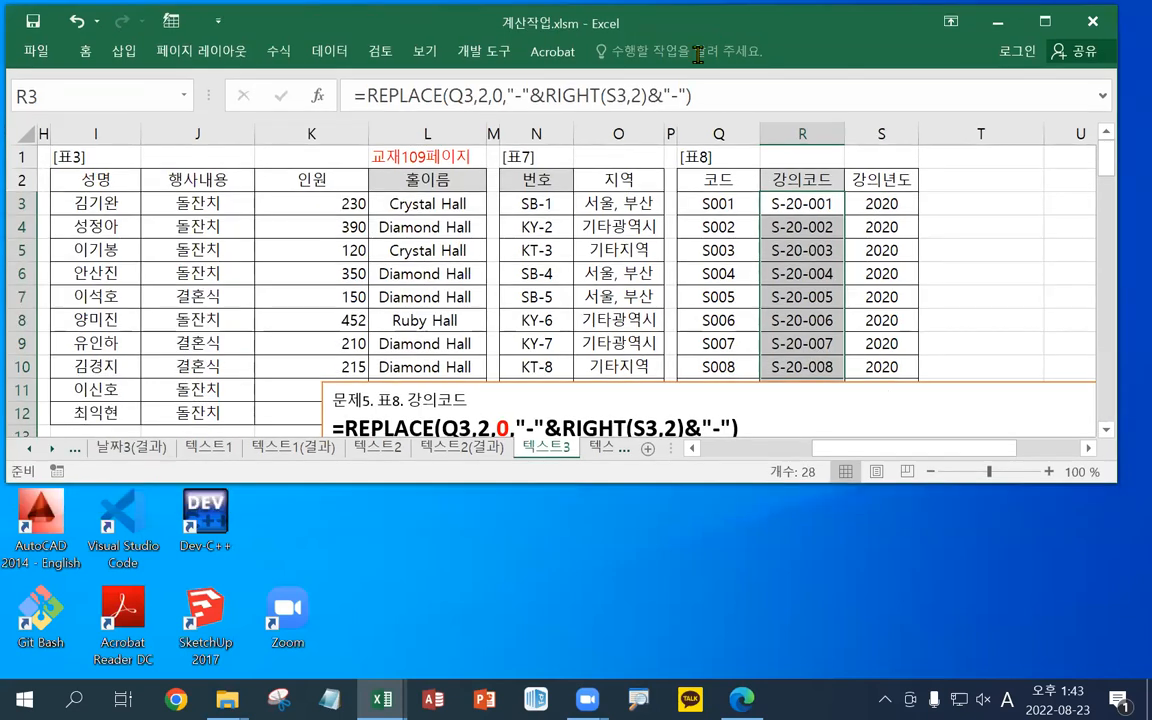
left_click(52, 448)
left_click(52, 448)
left_click(52, 448)
left_click(52, 450)
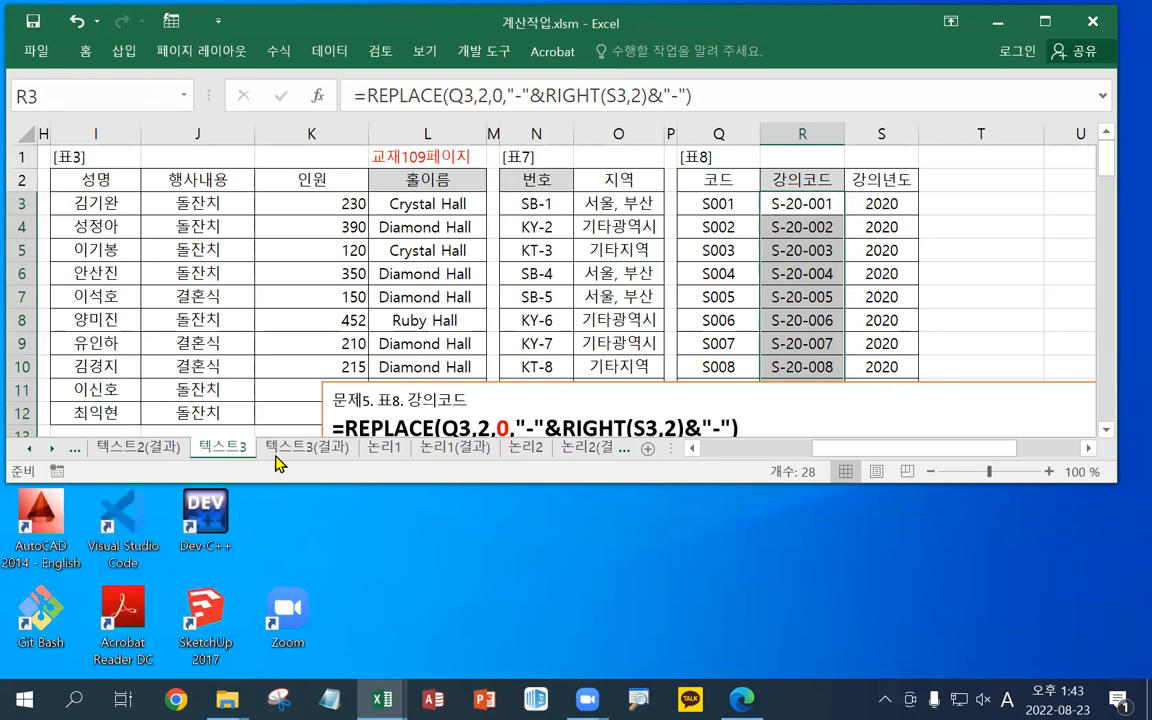
left_click(384, 448)
left_click(394, 452)
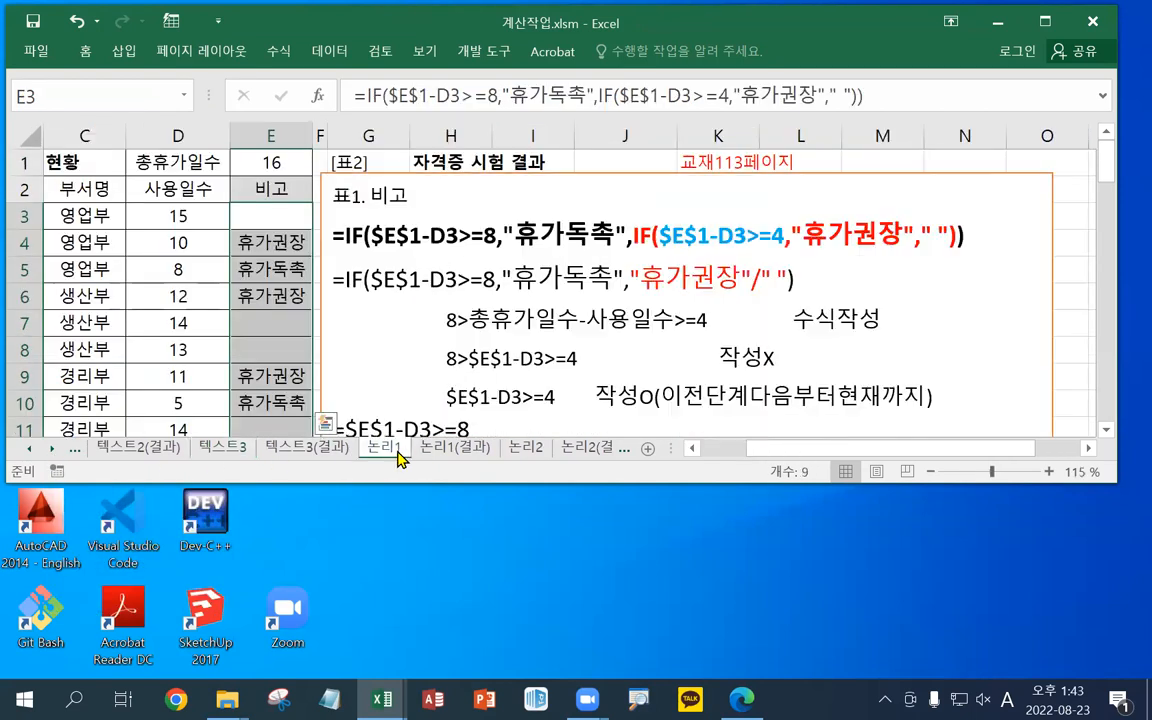
left_click(527, 450)
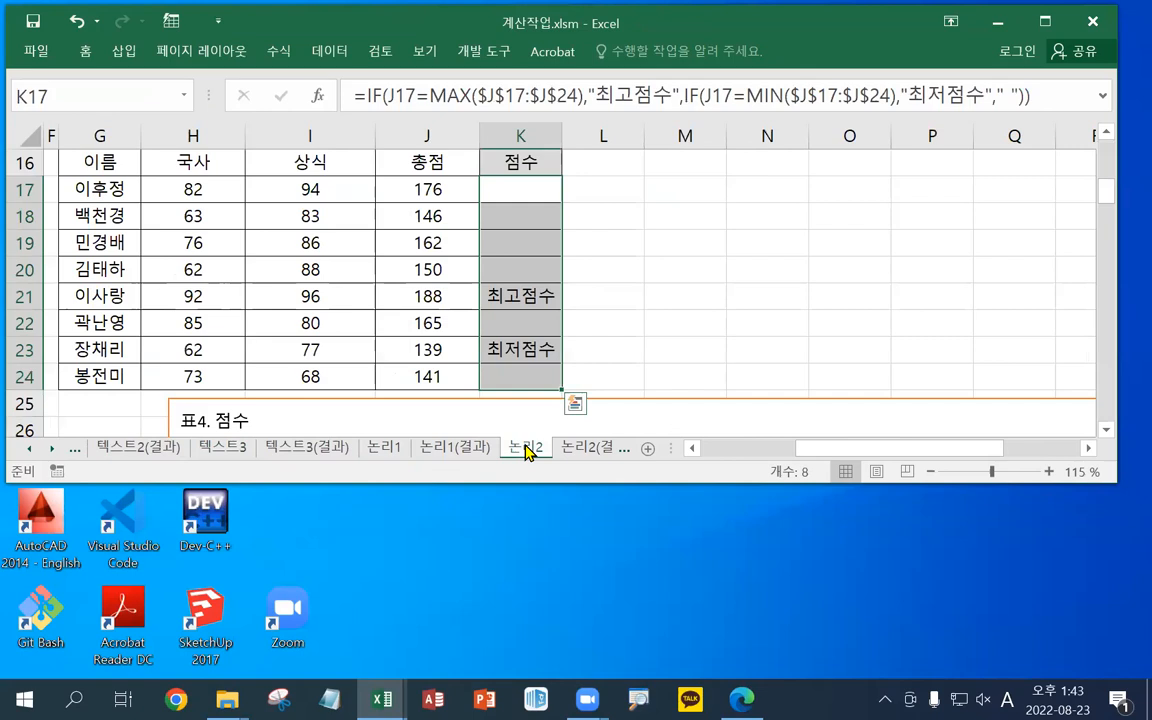
Examine the tables and the 표4 점수 notes on the 논리2 sheet
left_click(49, 448)
left_click(49, 448)
left_click(49, 448)
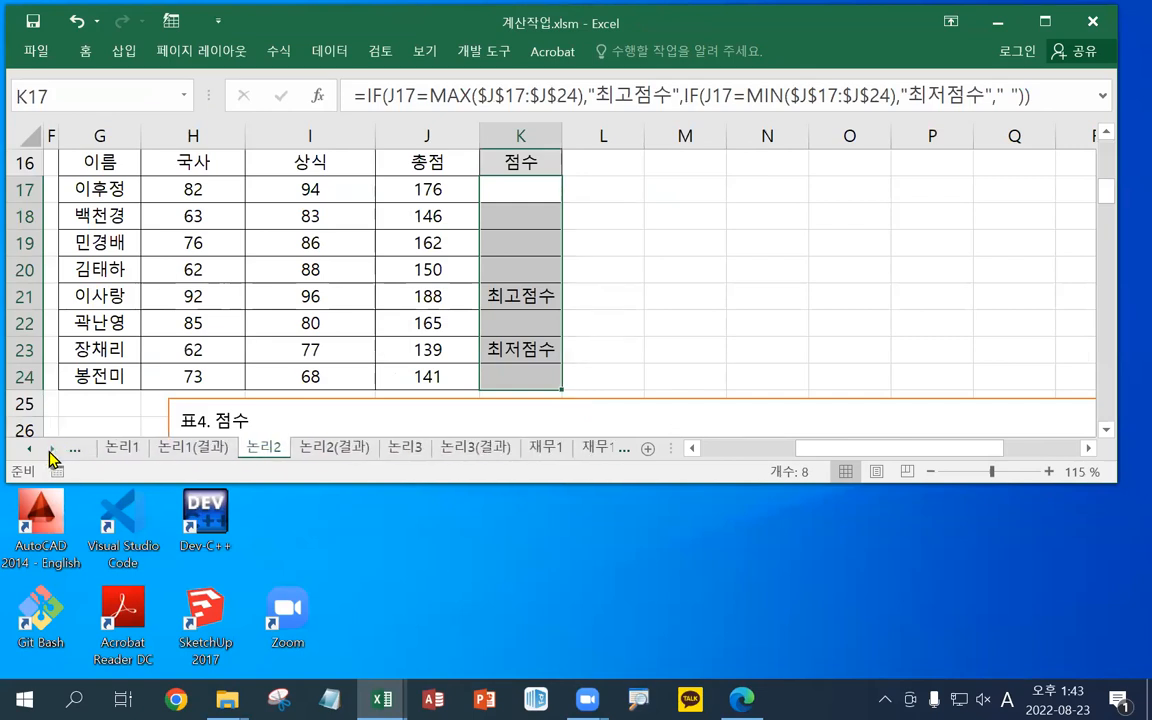
left_click(373, 324)
scroll(375, 321, "up", 5)
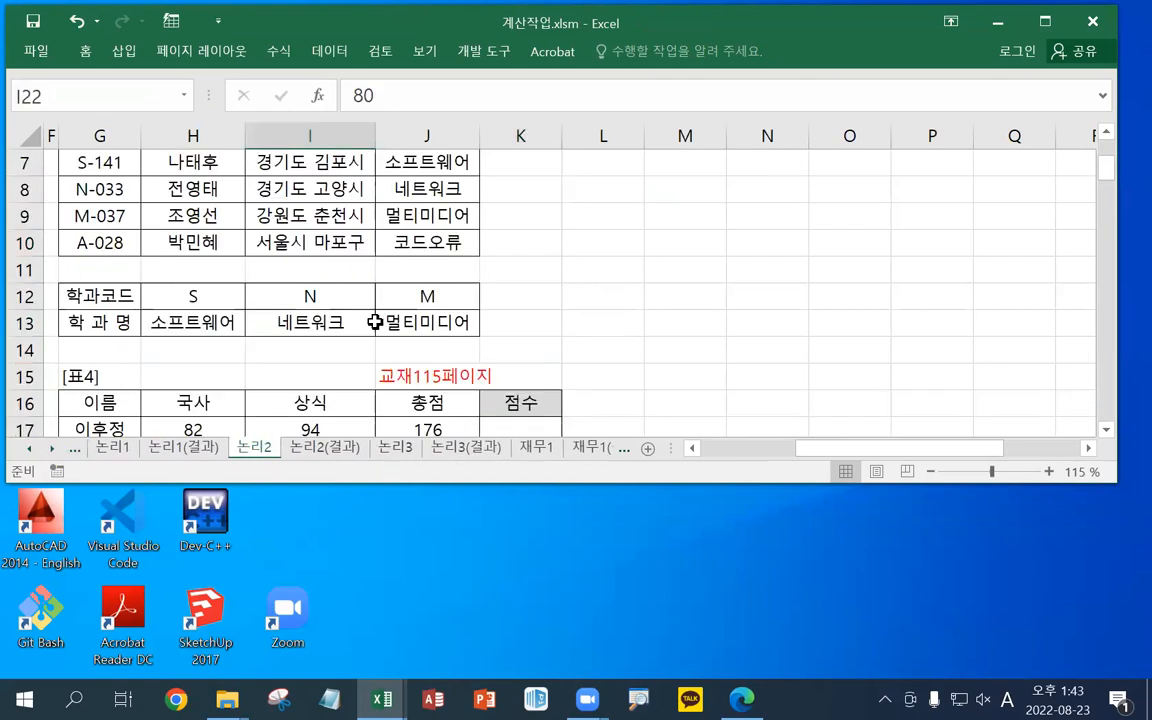
left_click_drag(817, 447, 694, 449)
scroll(501, 375, "down", 7)
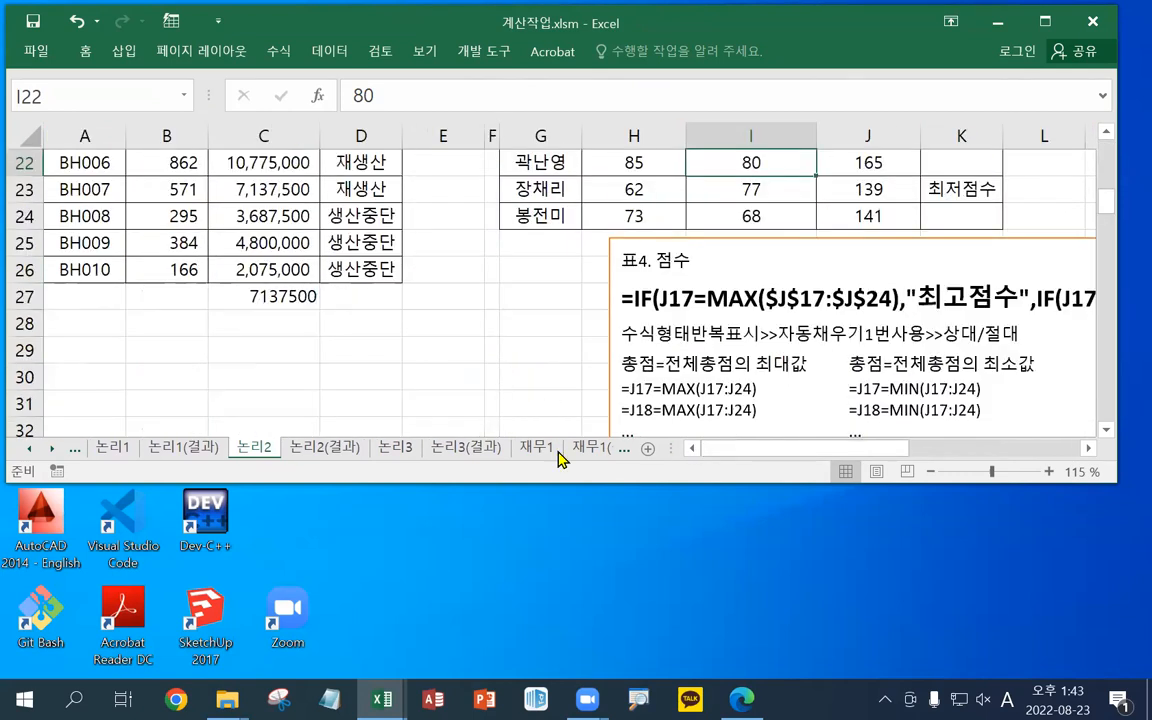
On the 논리3 sheet, enter the textbook reference 교재117페이지 in K1 above the 진행율 header
left_click(395, 447)
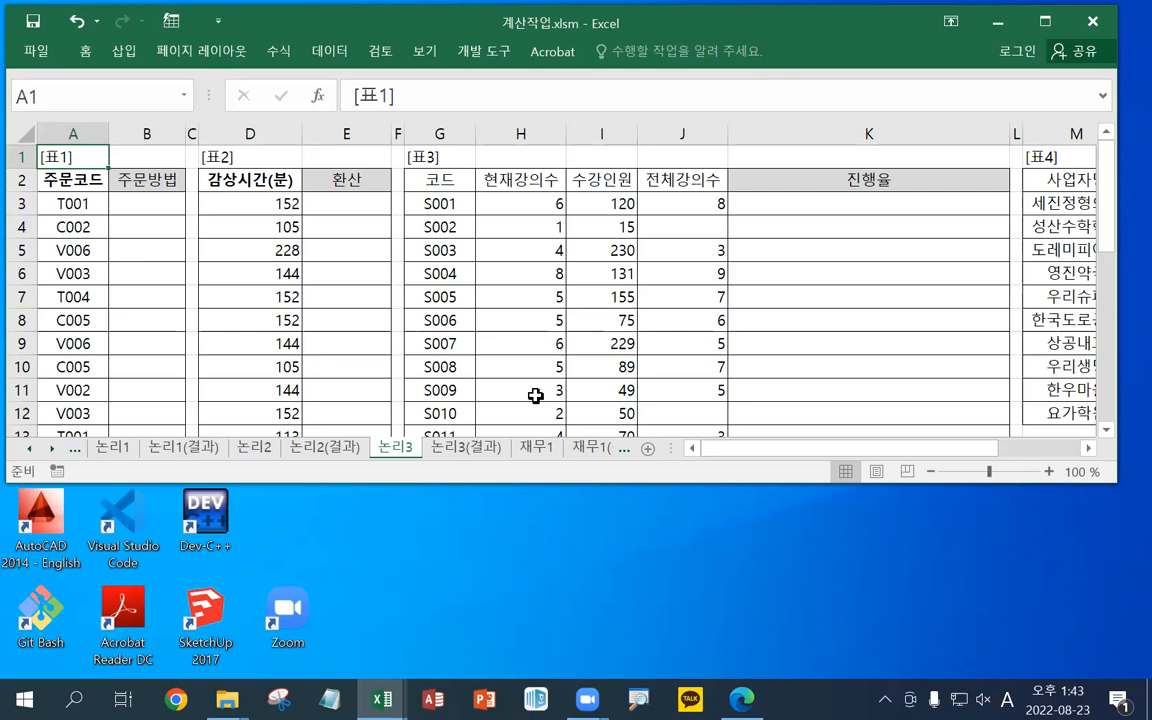
left_click(789, 158)
type("RYWO")
key("BackSpace")
key("BackSpace")
key("BackSpace")
key("BackSpace")
key("Hangul")
type("교재117페이지")
key("Return")
Colour the 교재117페이지 text in K1 red
left_click(790, 157)
right_click(790, 157)
left_click(810, 118)
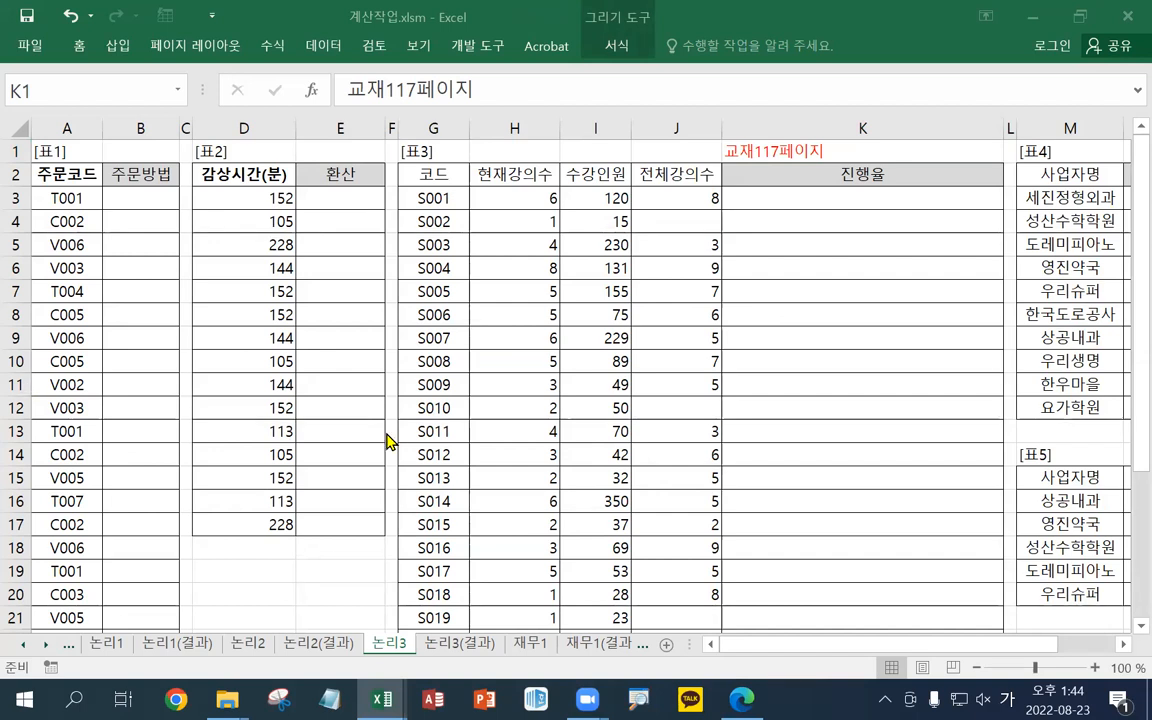
left_click(760, 152)
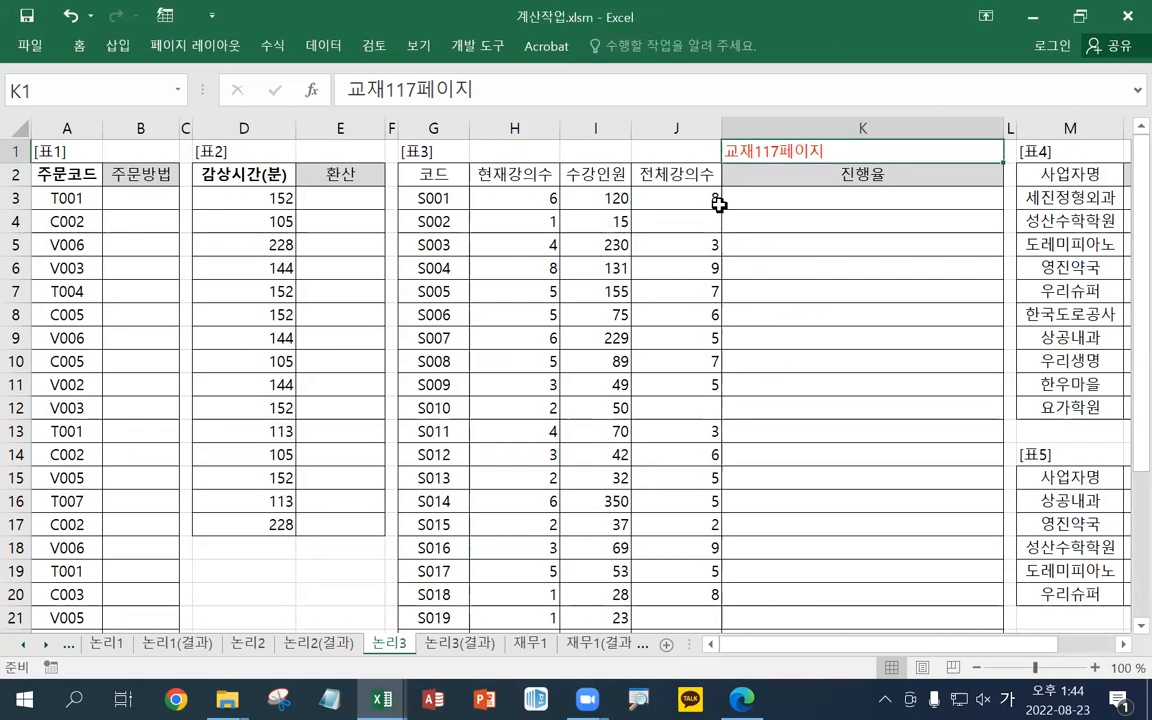
left_click(326, 47)
left_click(271, 48)
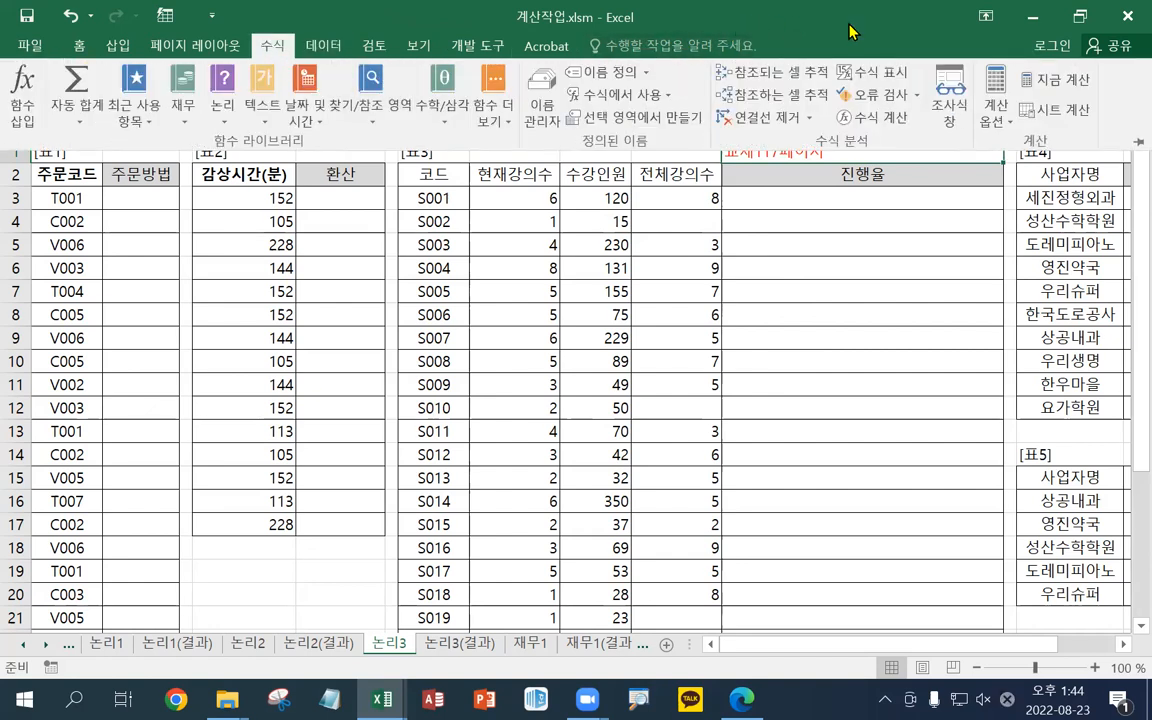
left_click(768, 28)
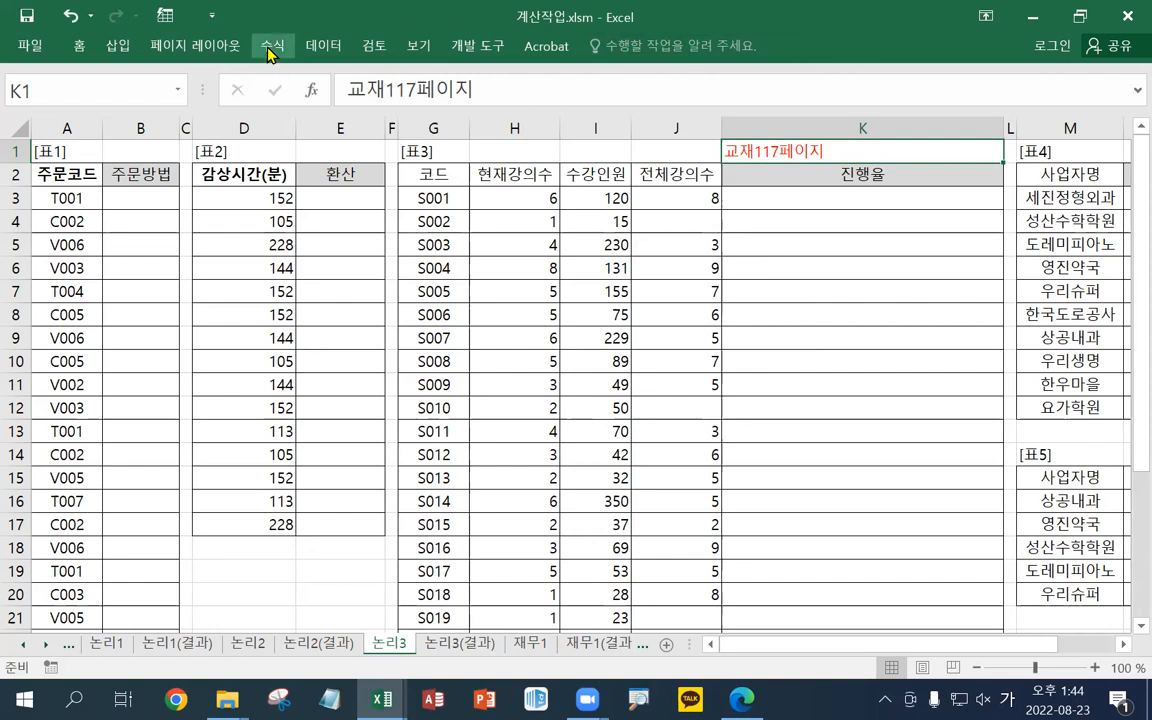
Insert a text box over 표3 and paste the copied "문제3.표3. 진행율" notes into it
left_click(118, 45)
left_click(975, 120)
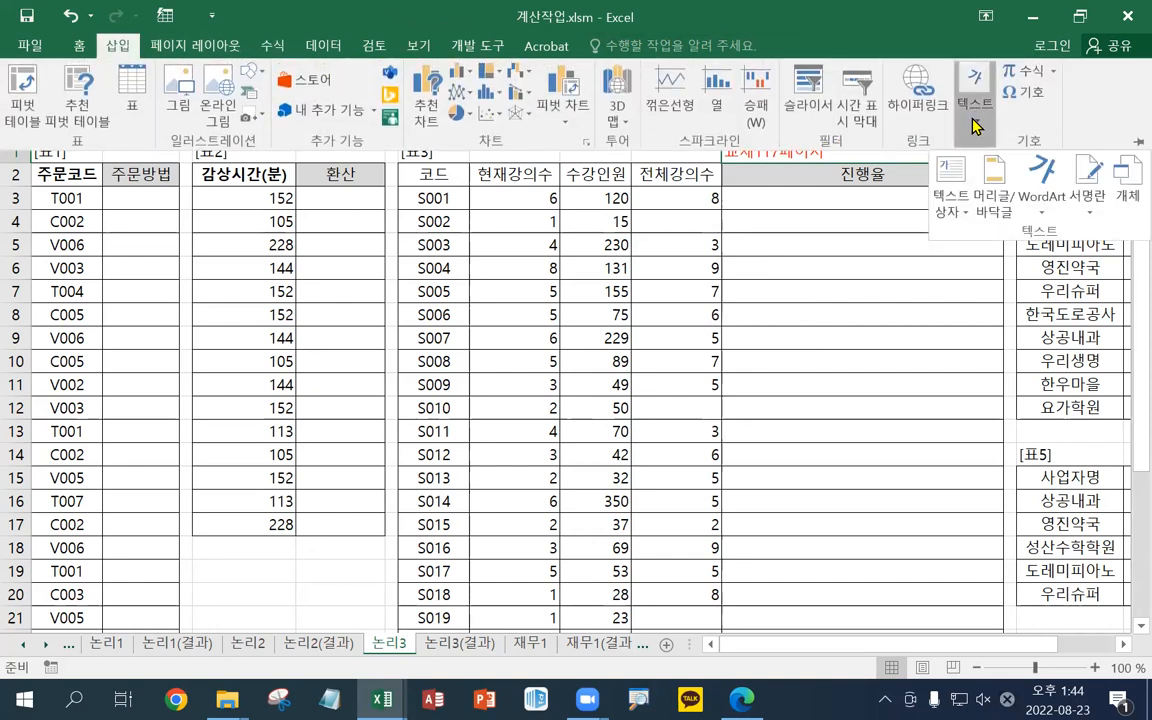
left_click(950, 177)
left_click(422, 301)
key("ctrl+v")
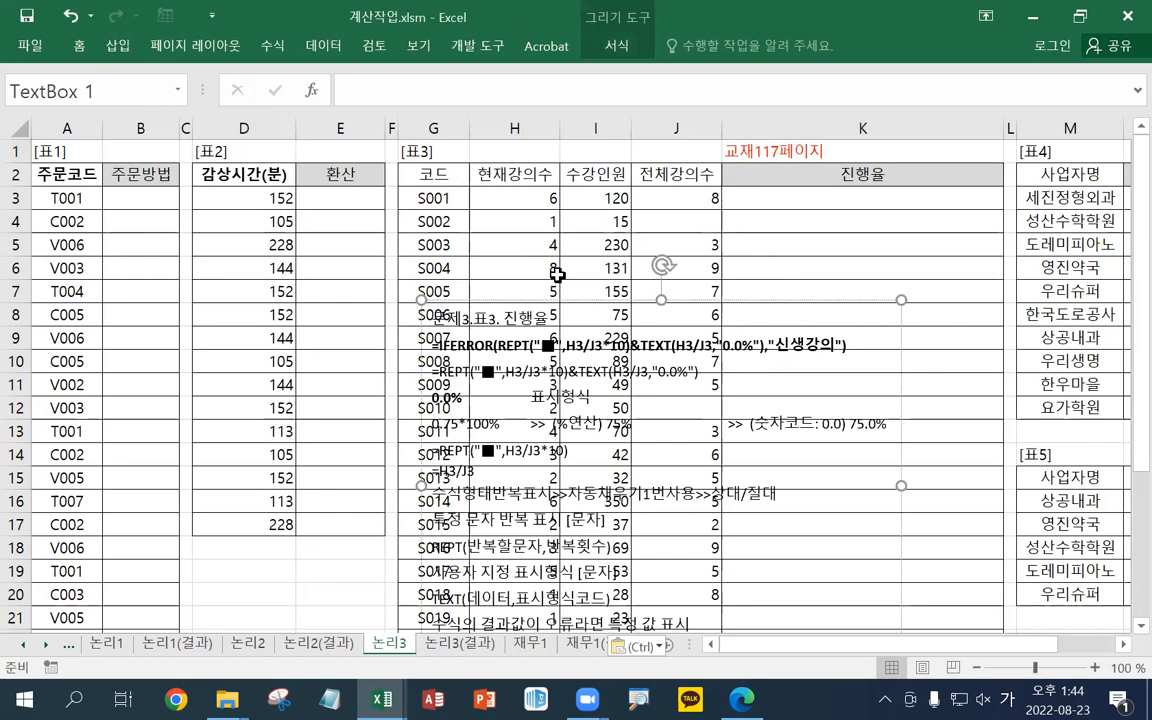
Apply the orange outline shape style to the 진행율 notes box and move it sideways so it extends over column M
left_click(617, 45)
left_click(420, 96)
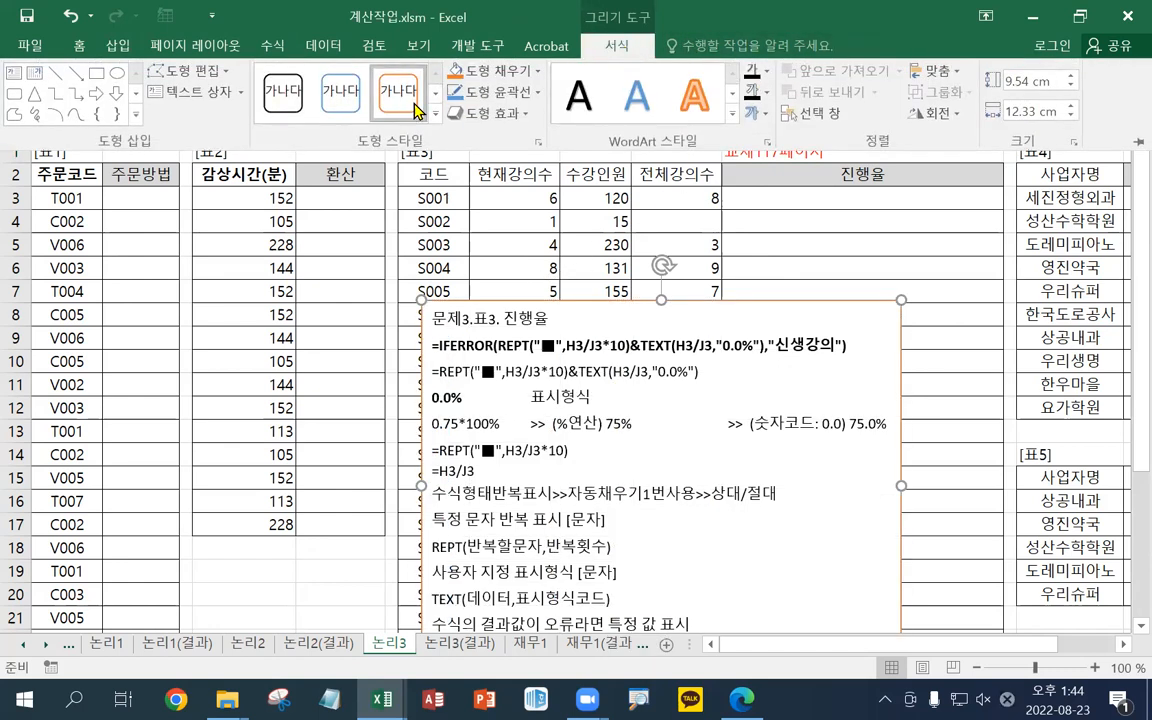
left_click(588, 300)
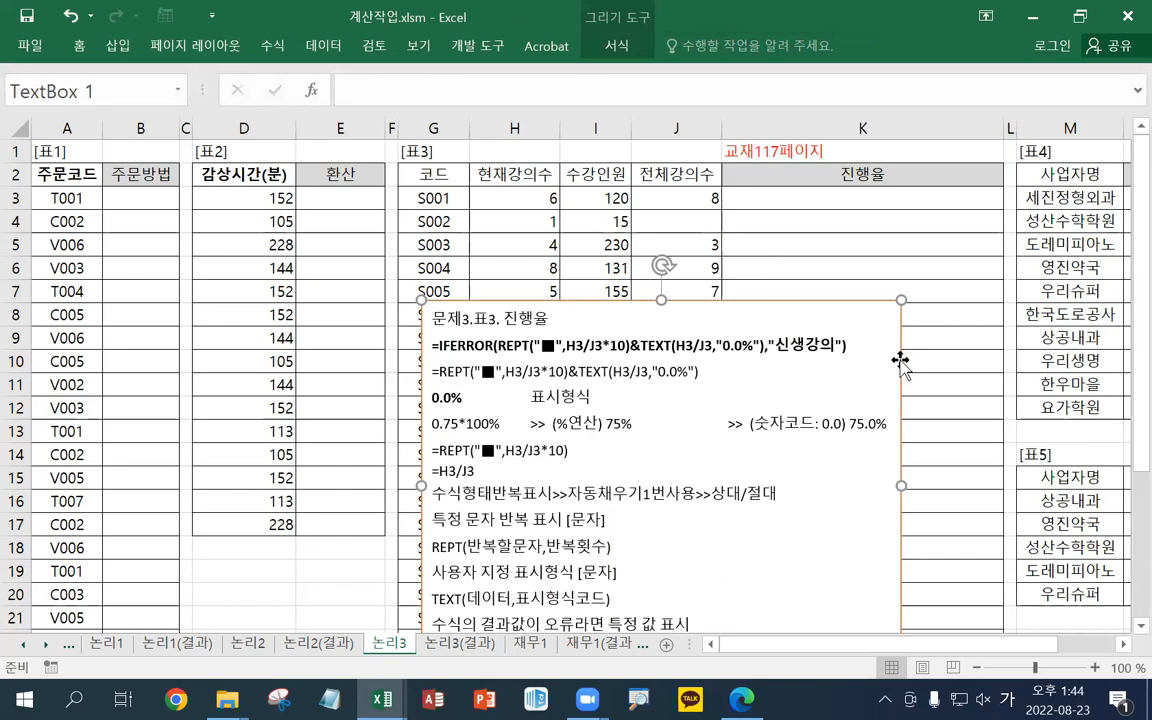
left_click_drag(900, 359, 1034, 364)
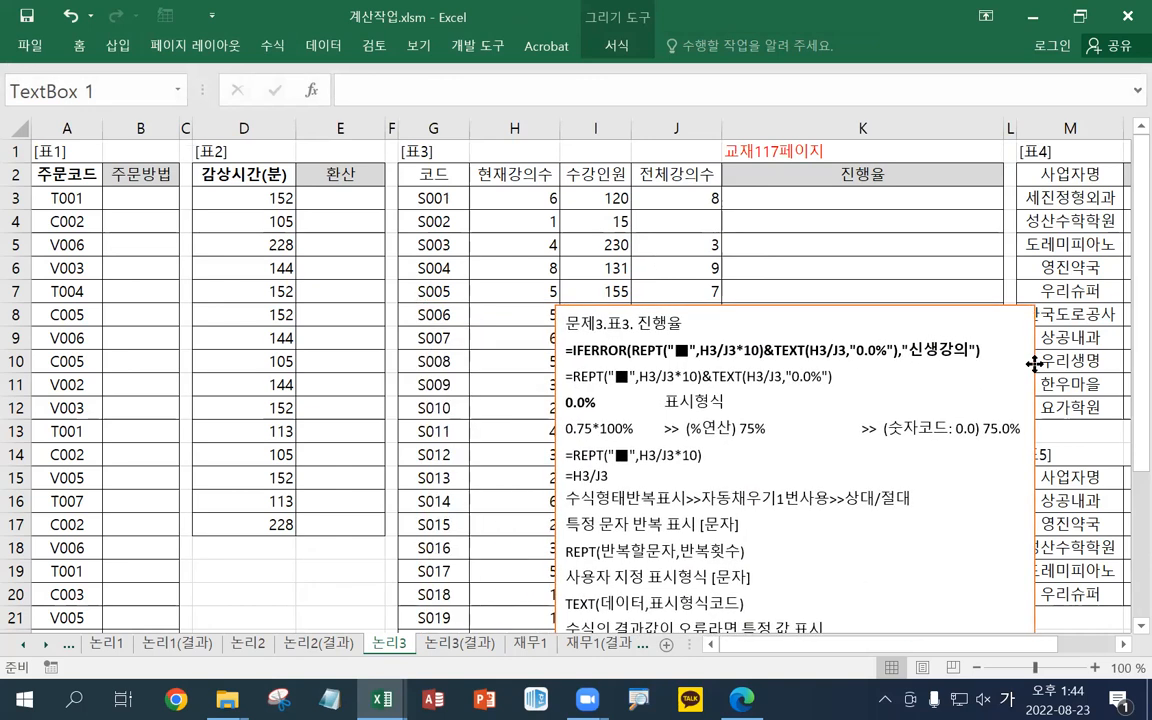
Increase the font size of the note lines from the IFERROR formula through =H3/J3 by three increments
left_click_drag(618, 477, 548, 342)
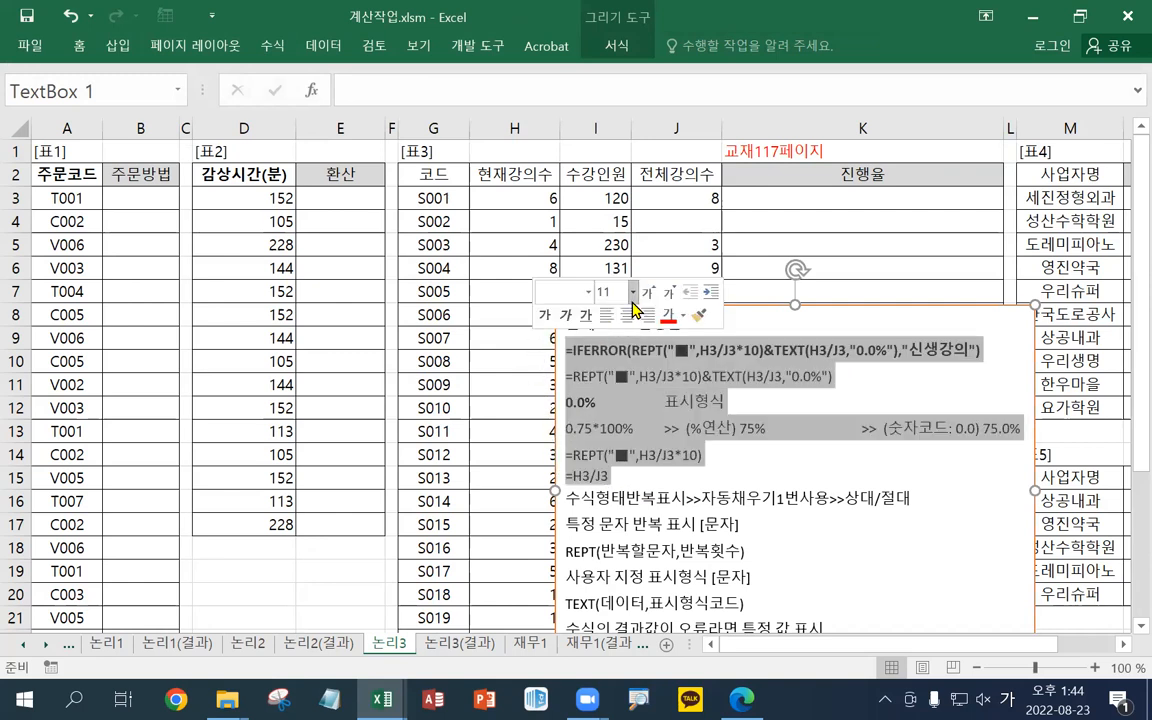
left_click(647, 293)
left_click(647, 293)
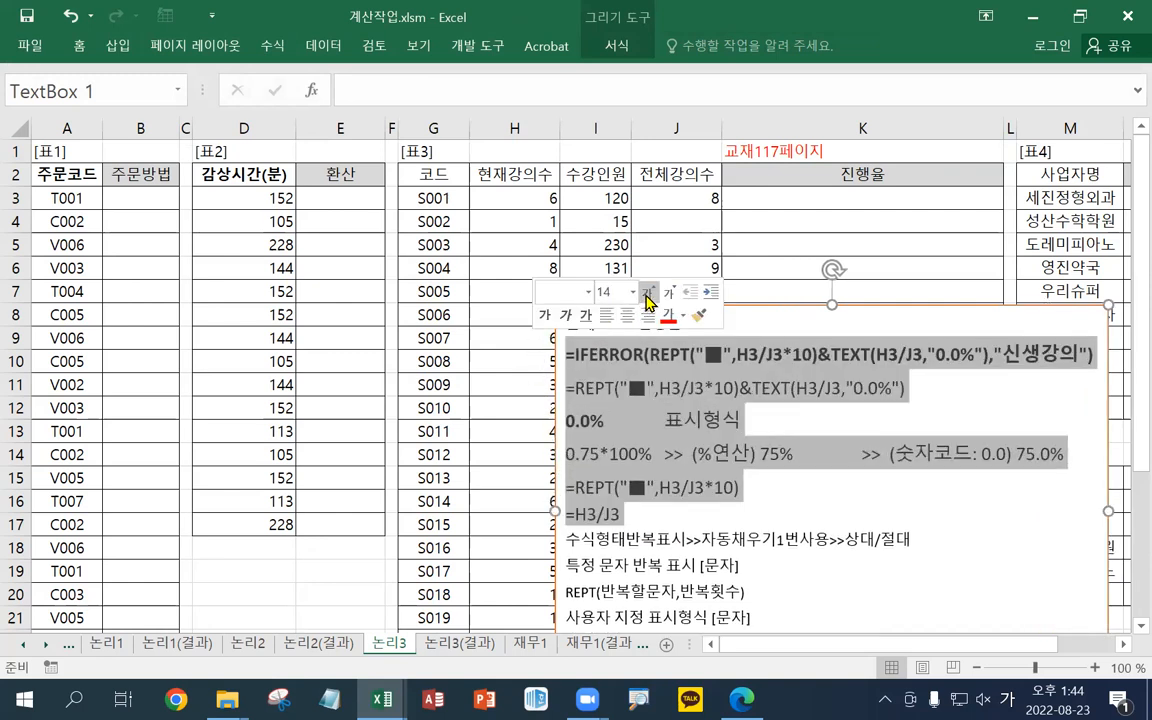
left_click(647, 293)
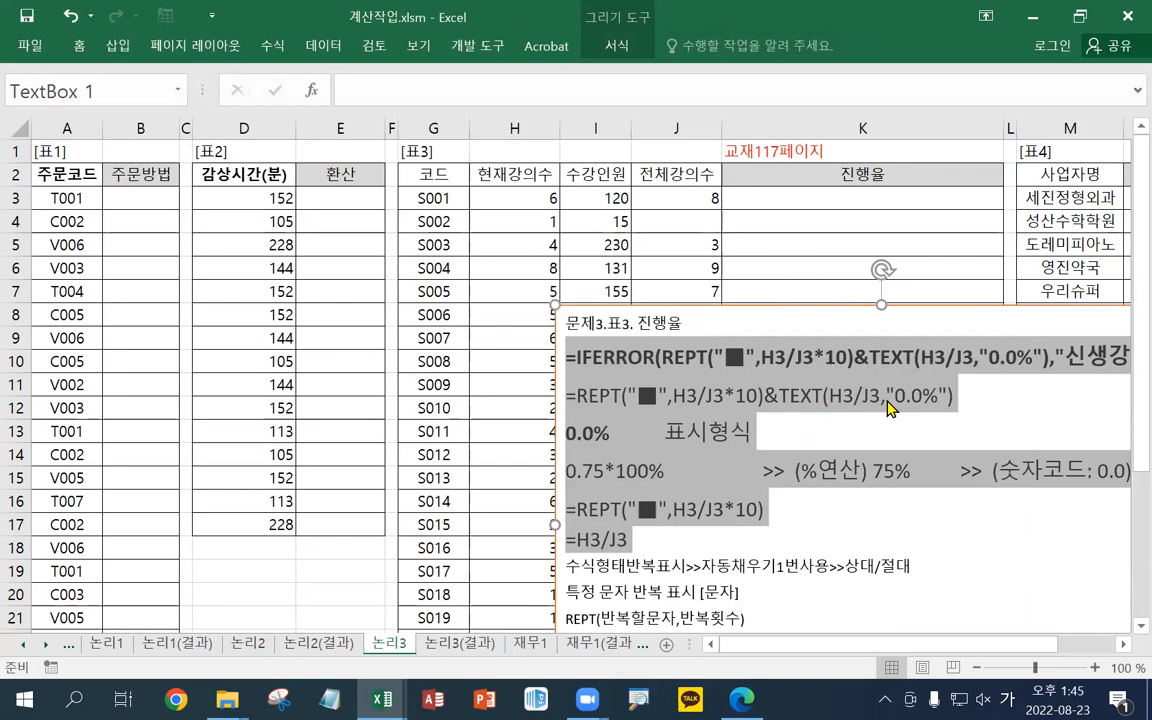
Colour the 0.0% format code in the IFERROR line of the 진행율 notes box red
left_click(888, 400)
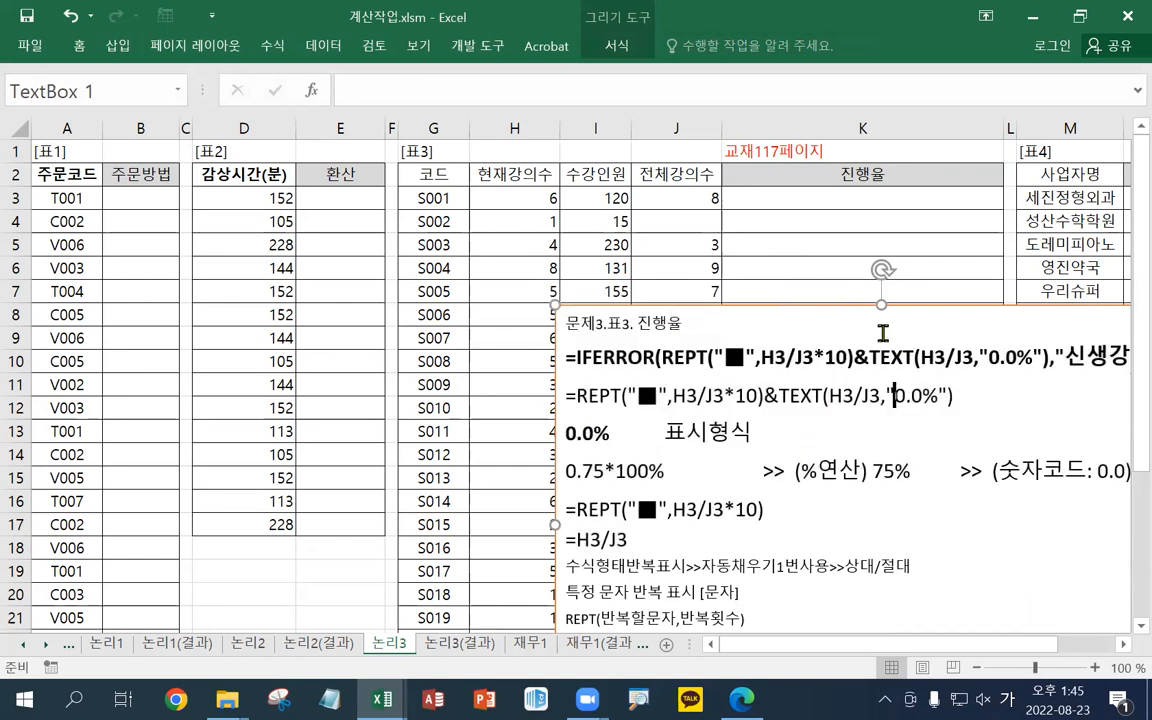
left_click(1122, 645)
left_click(1122, 645)
left_click(1122, 645)
left_click(1122, 645)
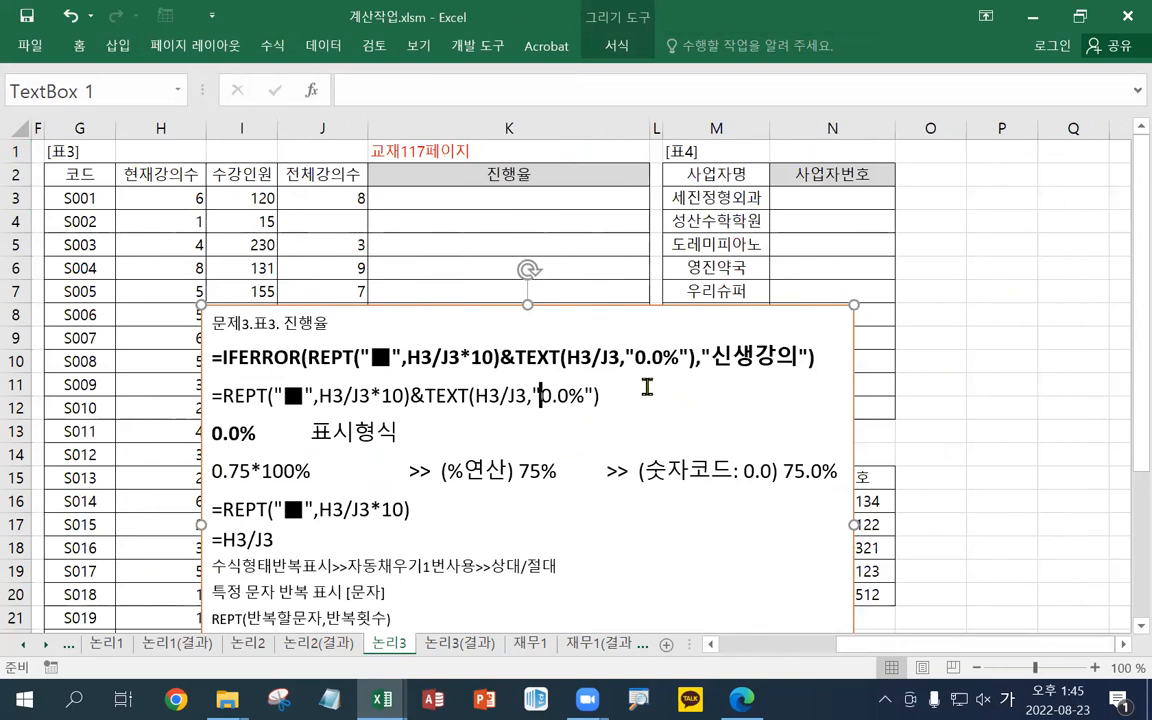
left_click(624, 357)
key("shift+Right")
key("shift+Right")
key("shift+Right")
key("shift+Right")
key("shift+Right")
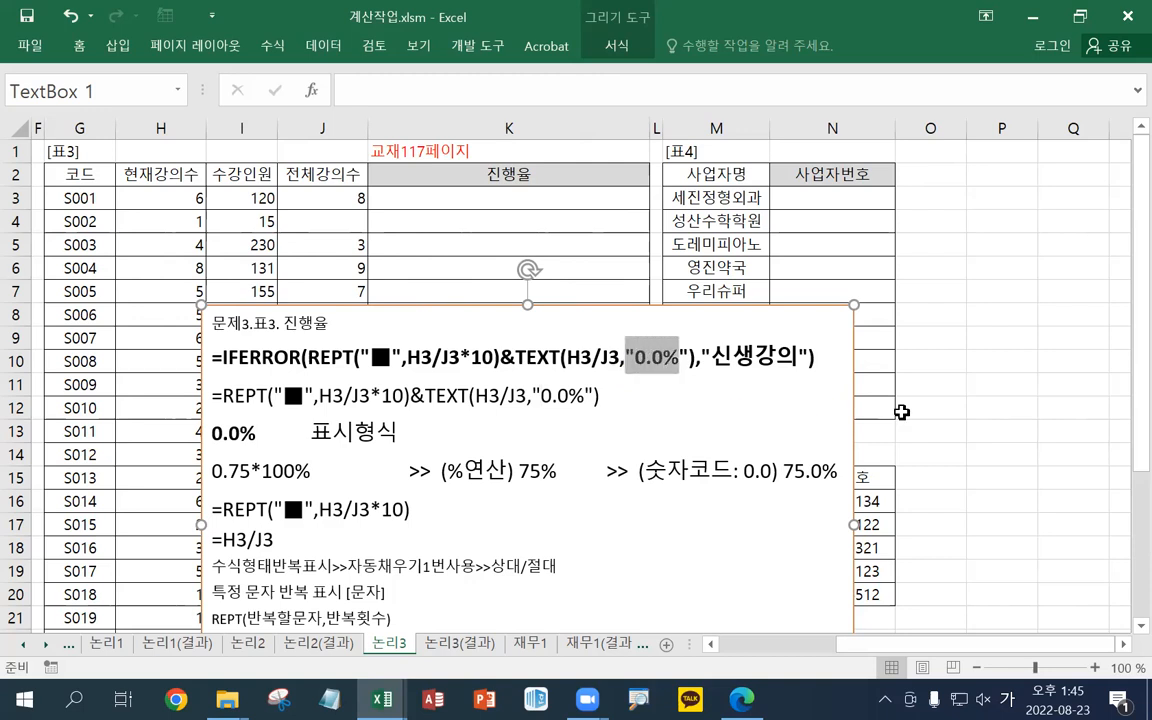
key("Left")
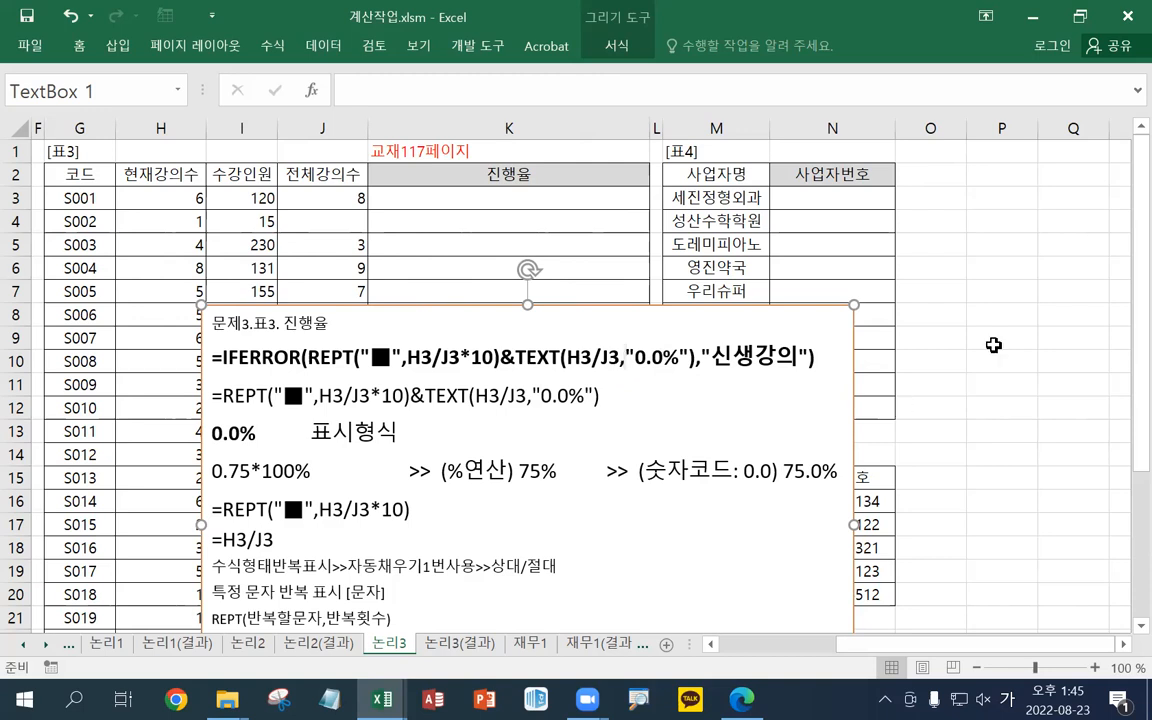
left_click_drag(636, 360, 662, 358)
key("shift+Right")
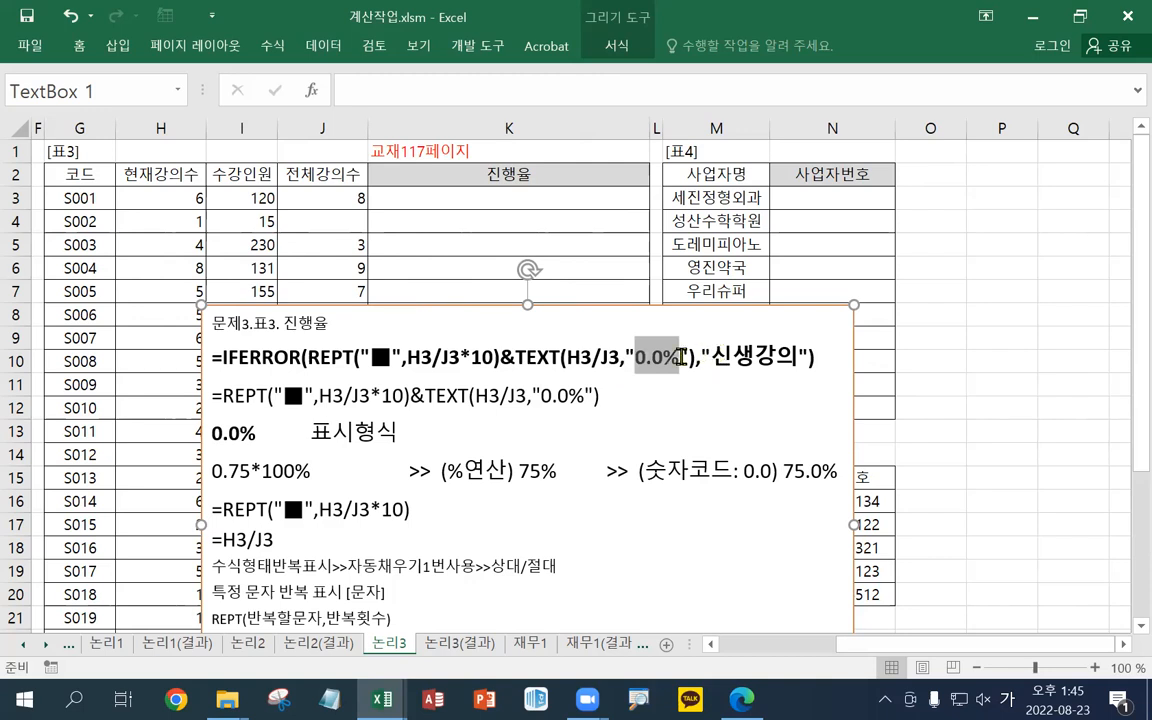
right_click(676, 357)
left_click(810, 331)
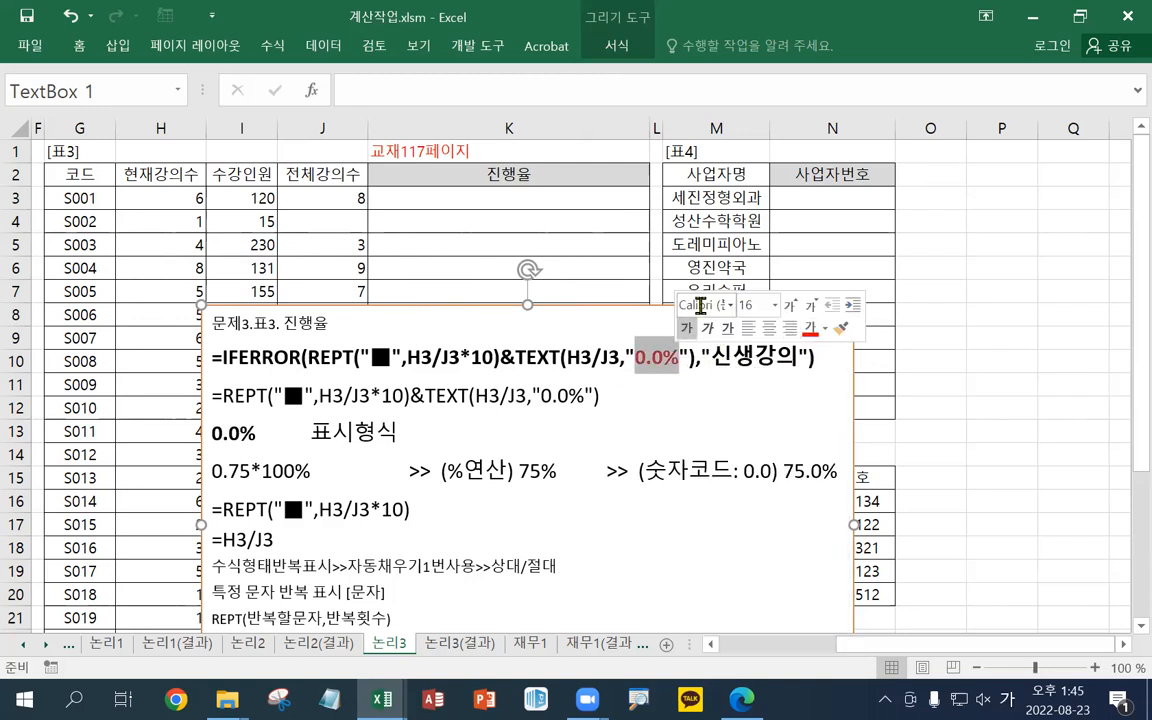
left_click(468, 196)
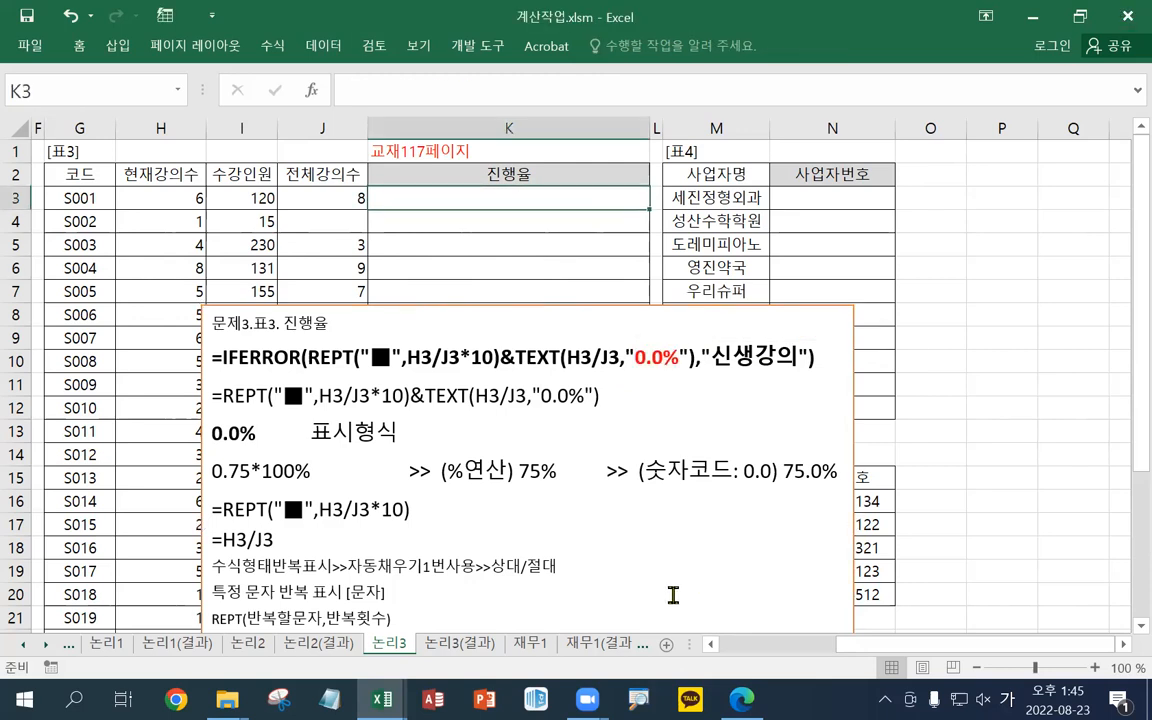
Increase the font size of the =REPT("■",H3/J3*10), =H3/J3, IFERROR and REPT&TEXT note lines to 18
left_click_drag(272, 540, 203, 505)
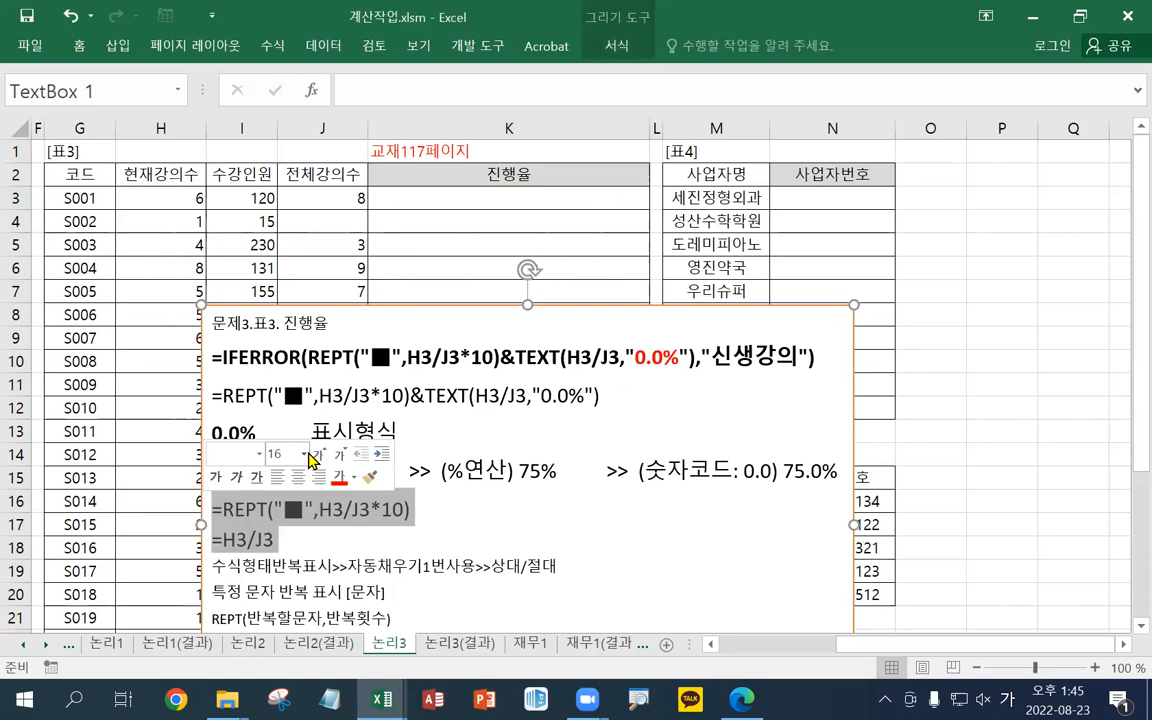
left_click(295, 412)
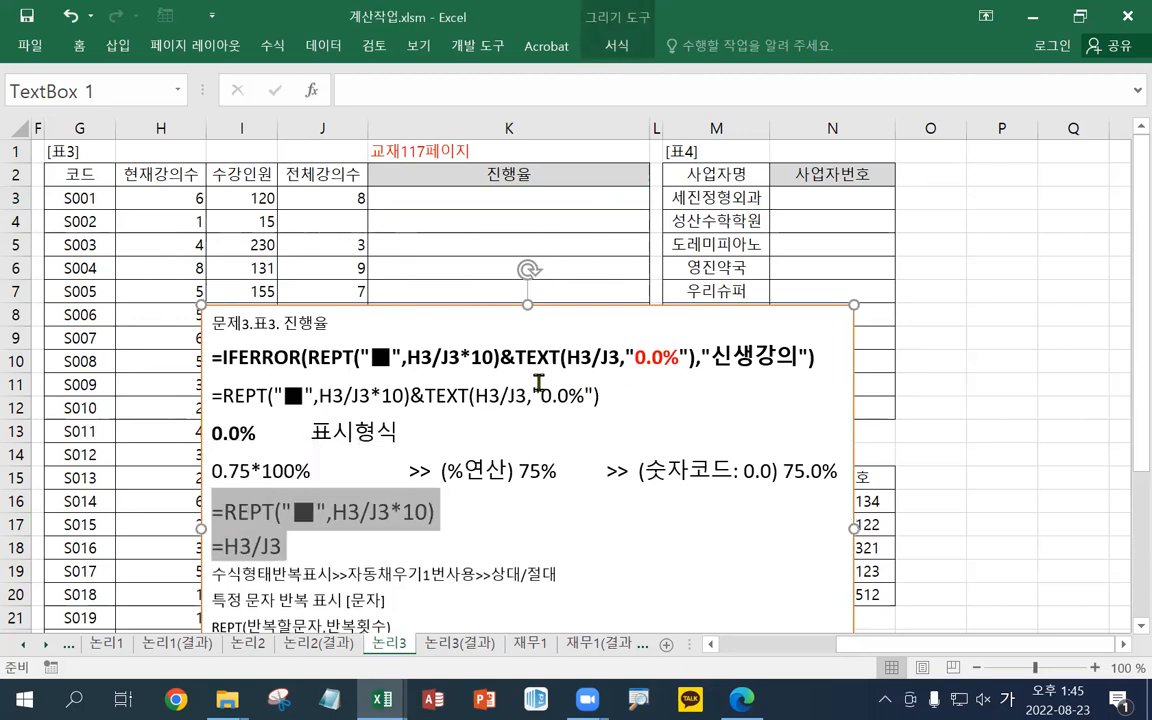
left_click_drag(600, 396, 182, 320)
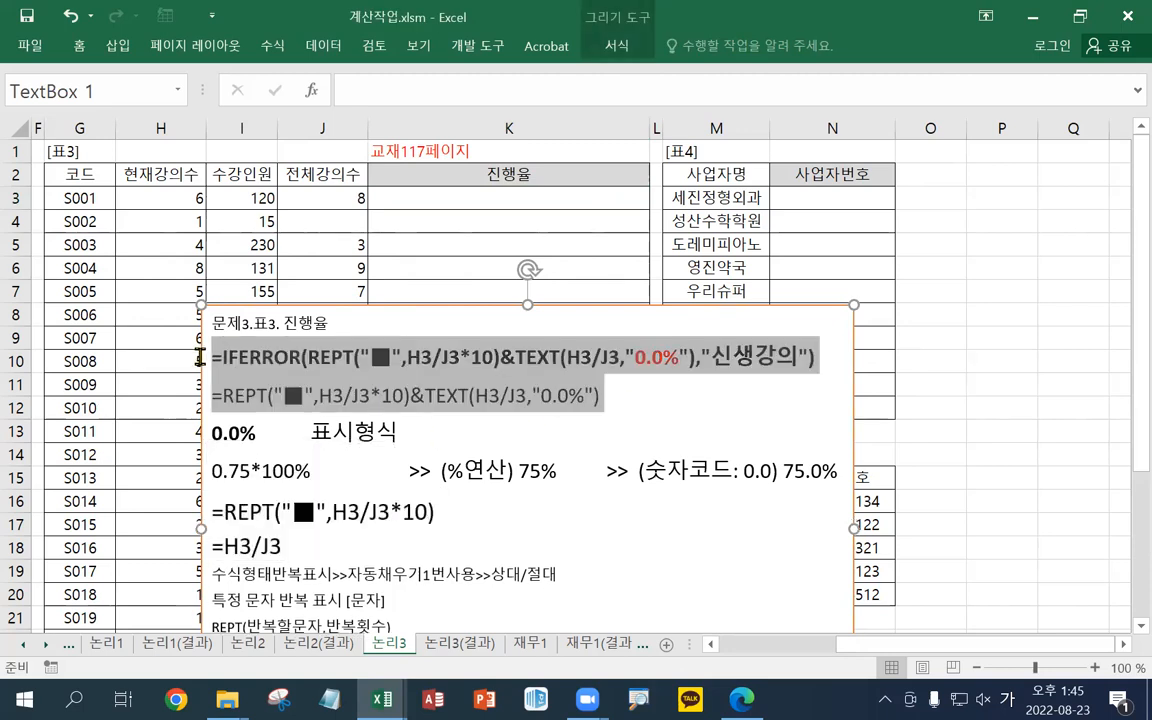
left_click(316, 308)
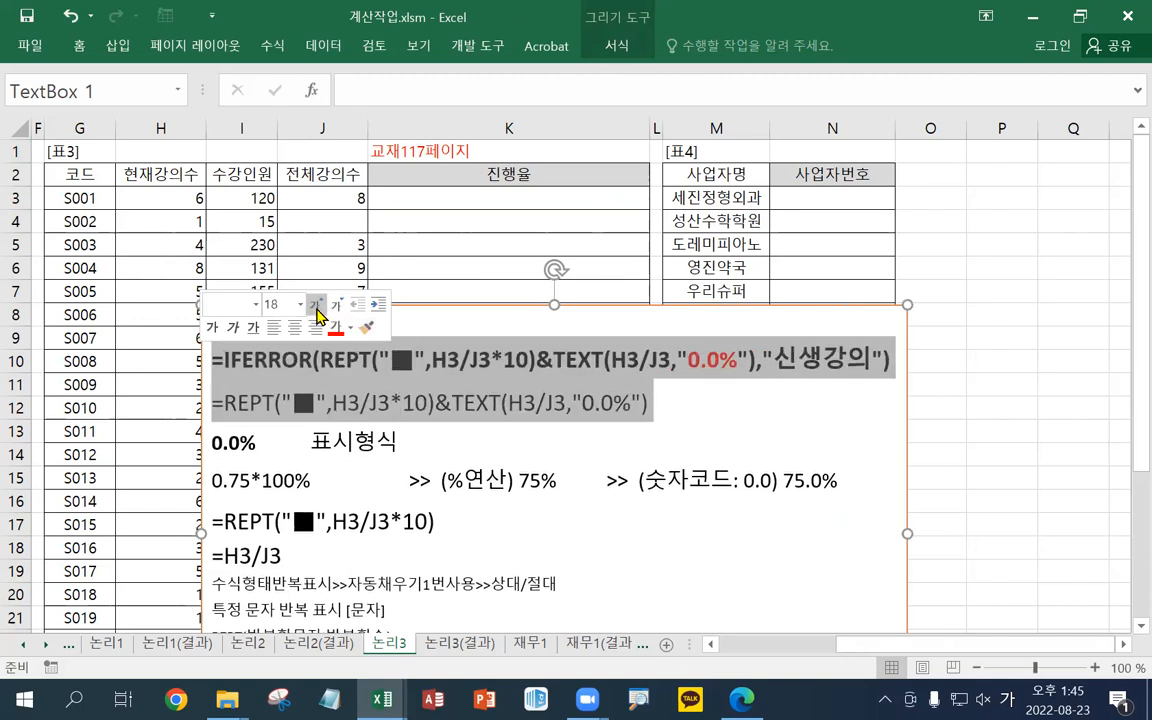
left_click(484, 199)
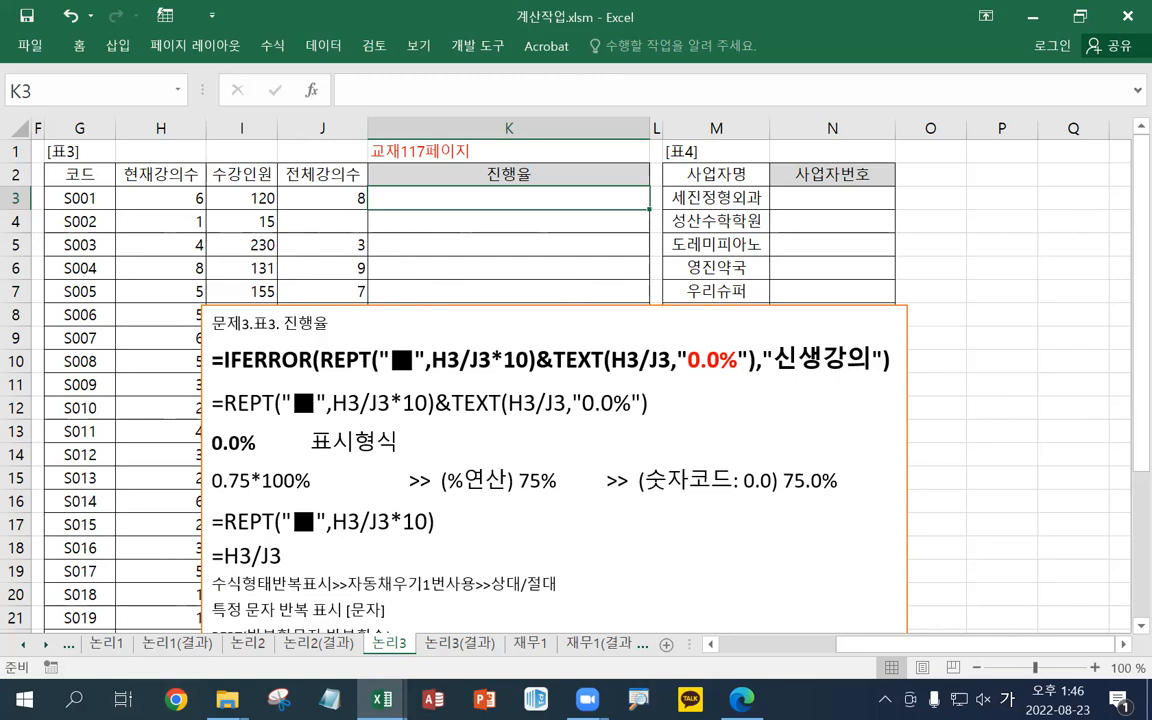
left_click(554, 470)
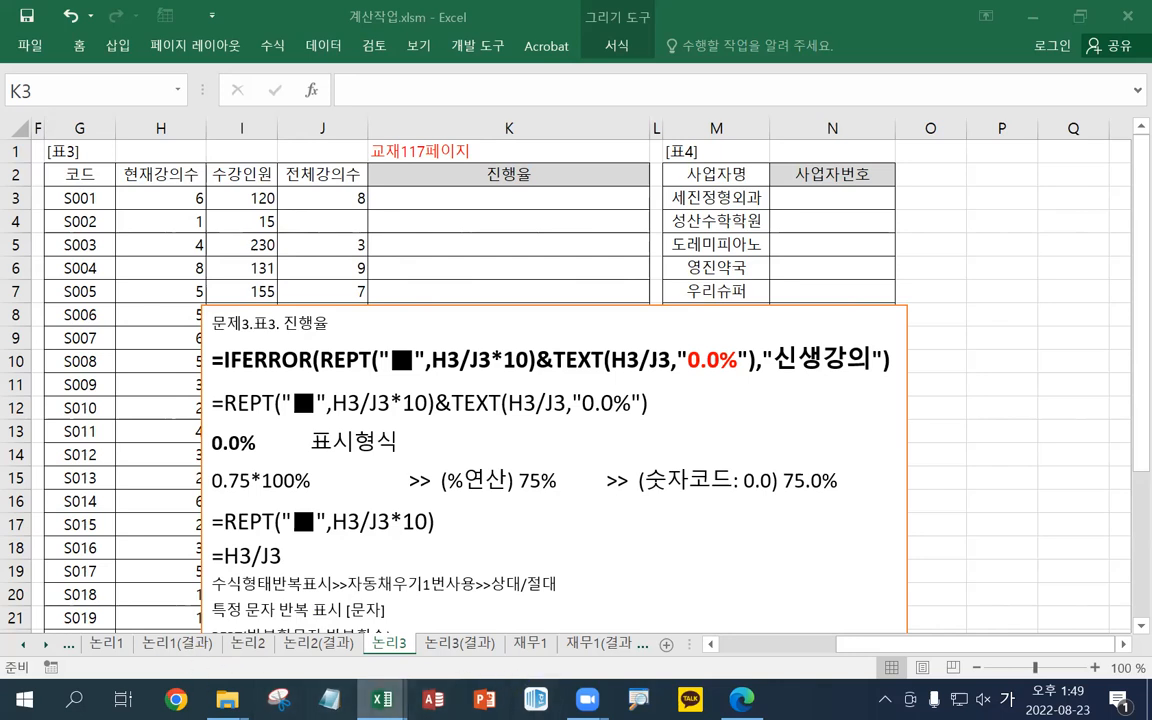
Switch to the 엑셀2016기능정리_컴활1급.xlsm workbook and examine the %(퍼센트) operator notes on the 수식및함수 sheet
mouse_move(382, 699)
left_click(514, 673)
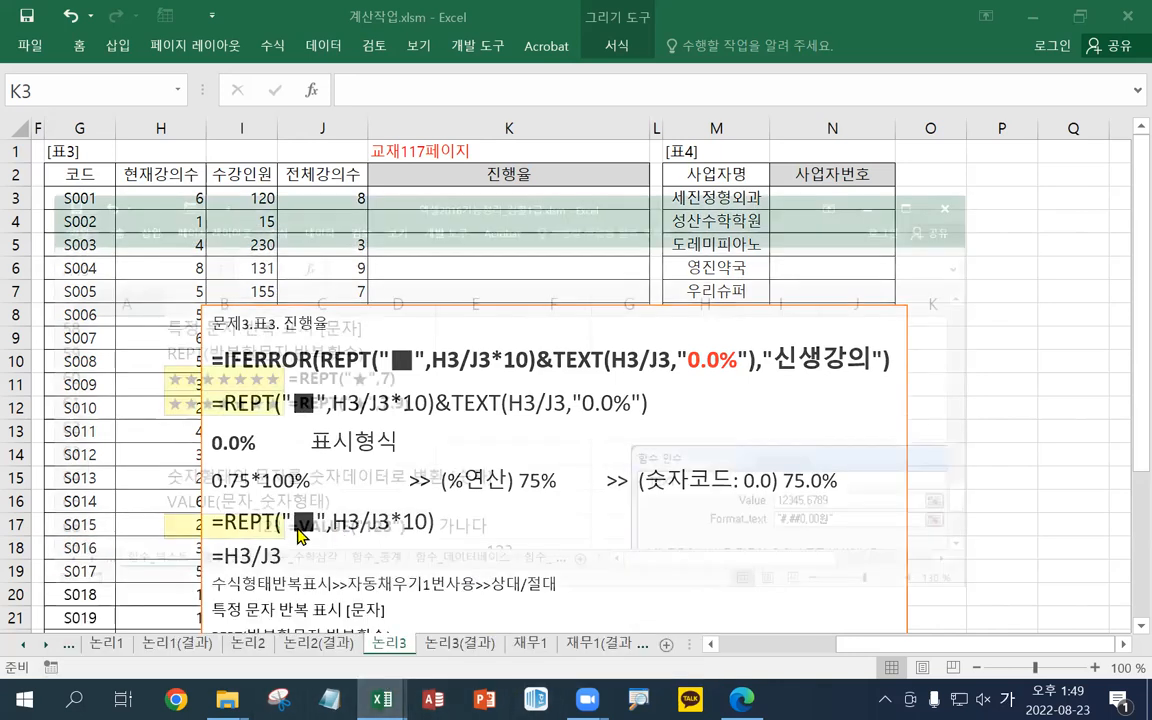
left_click(10, 531)
left_click(10, 531)
left_click(25, 532)
left_click(27, 532)
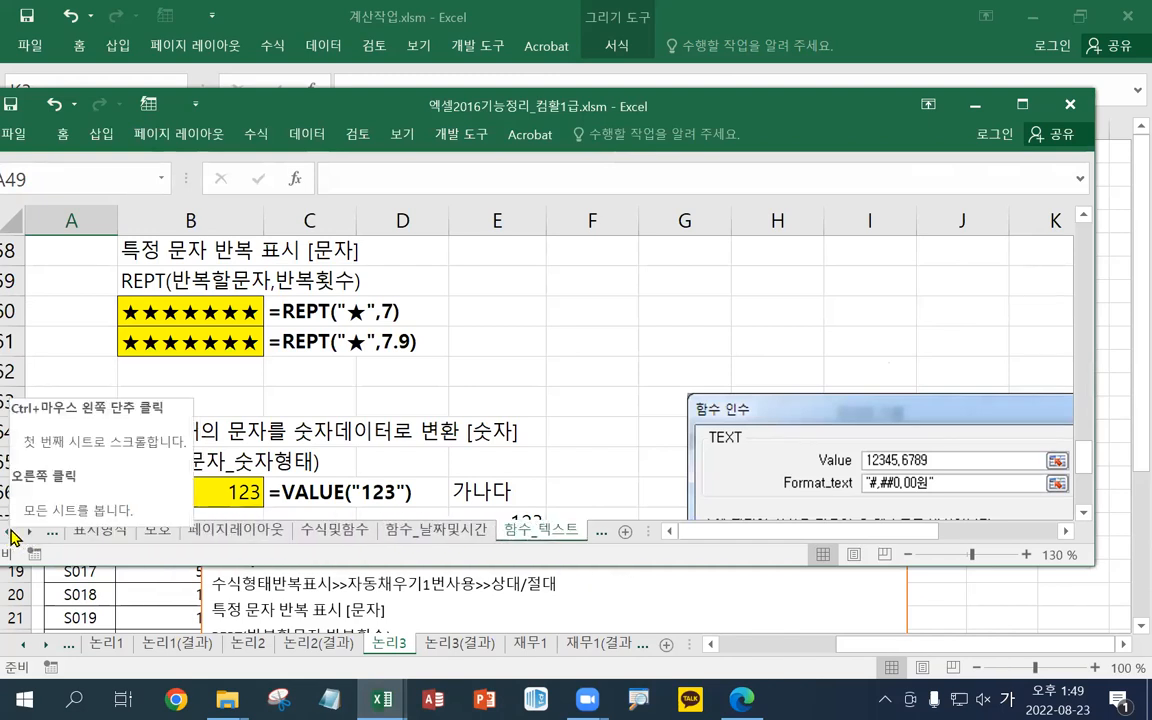
left_click(11, 533, "ctrl")
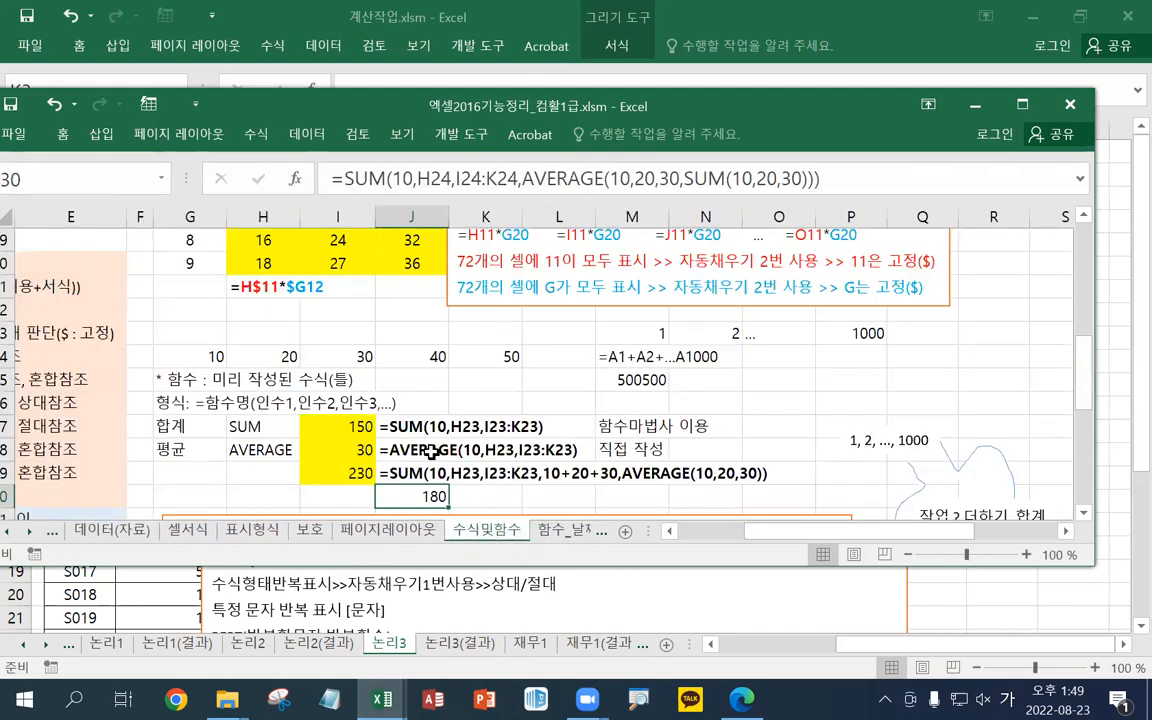
scroll(450, 456, "left", 3)
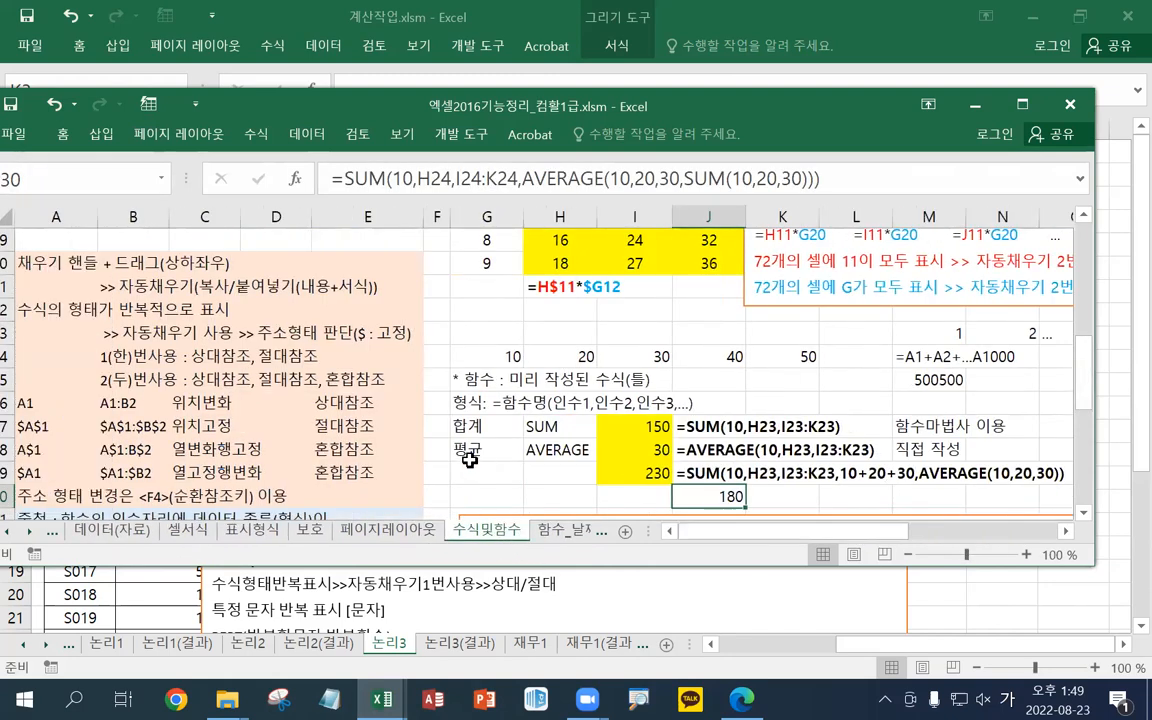
scroll(469, 460, "up", 5)
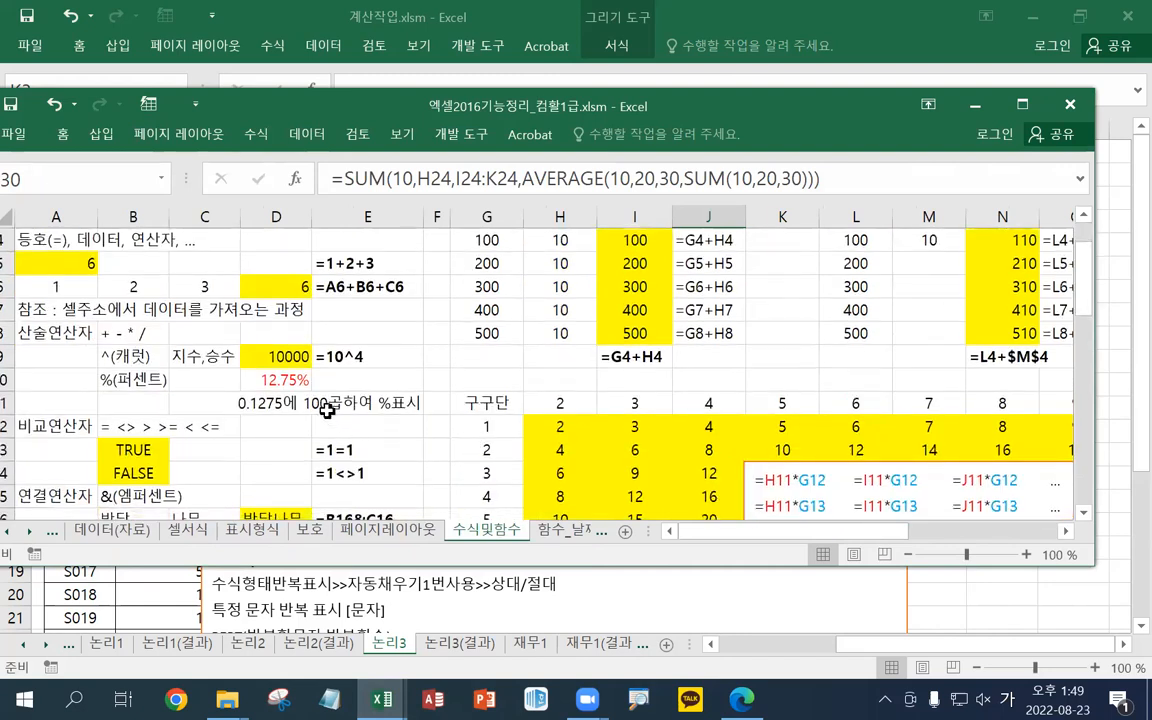
left_click(201, 388)
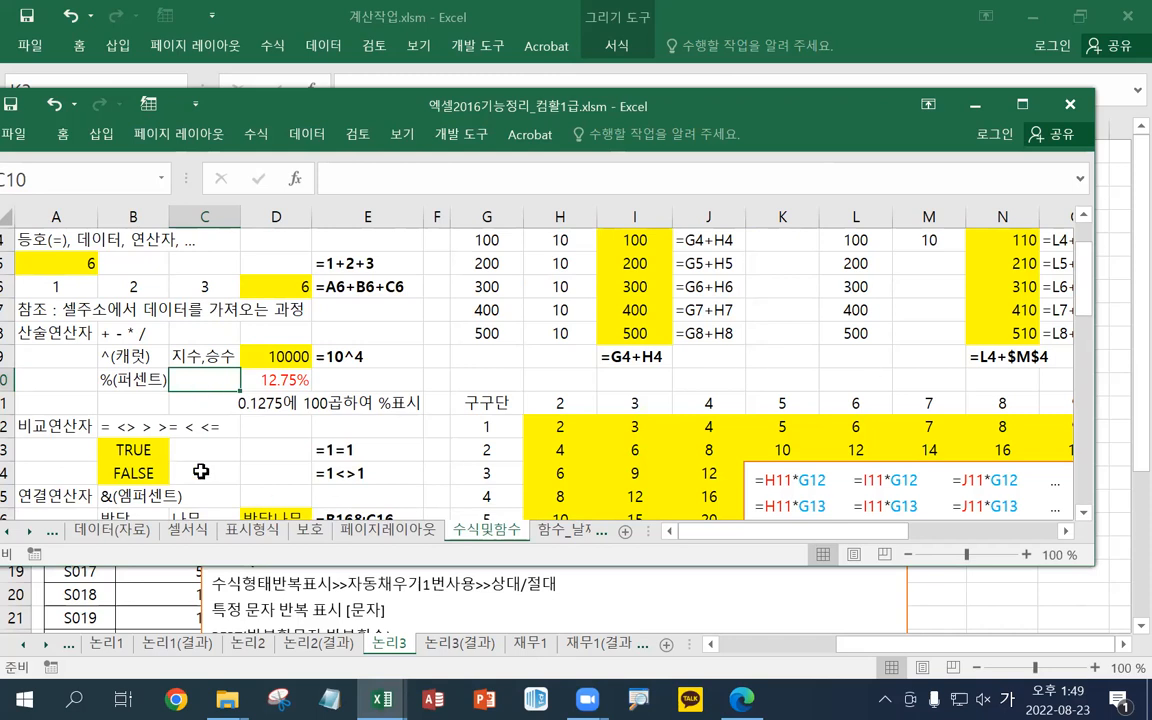
Colour the words 100곱하여 %표시 in cell E11 red and minimise this workbook to return to 계산작업.xlsm
double_click(285, 404)
left_click(271, 448)
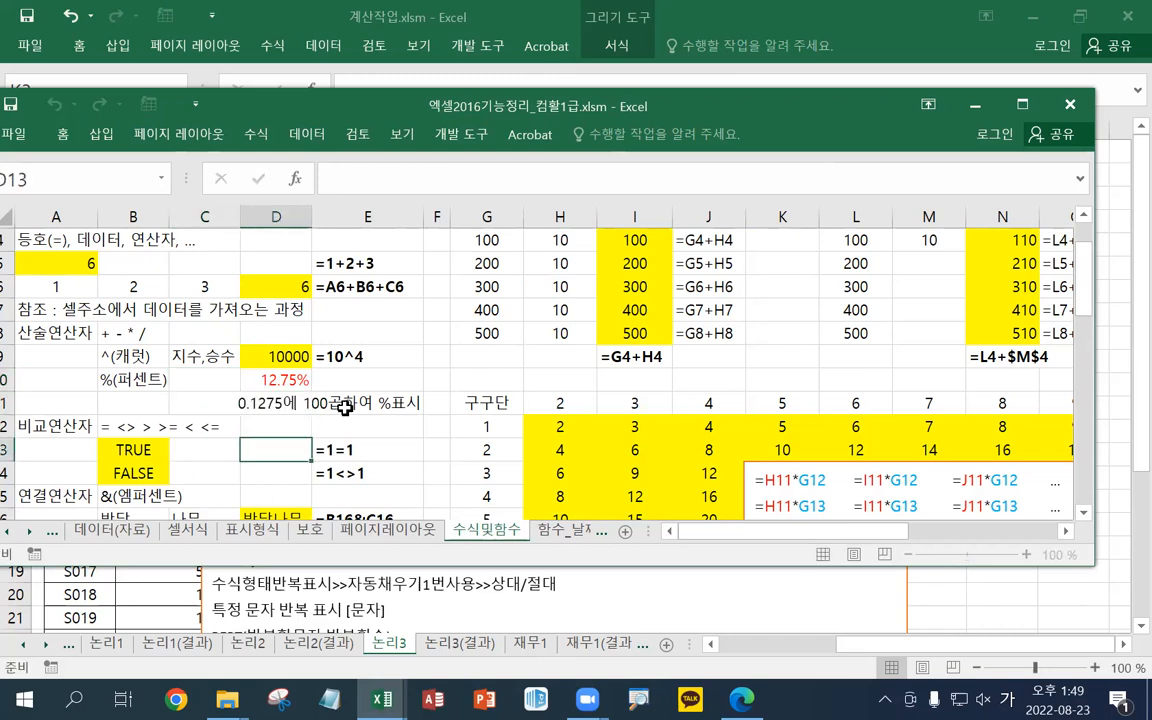
double_click(352, 407)
left_click_drag(303, 402, 432, 402)
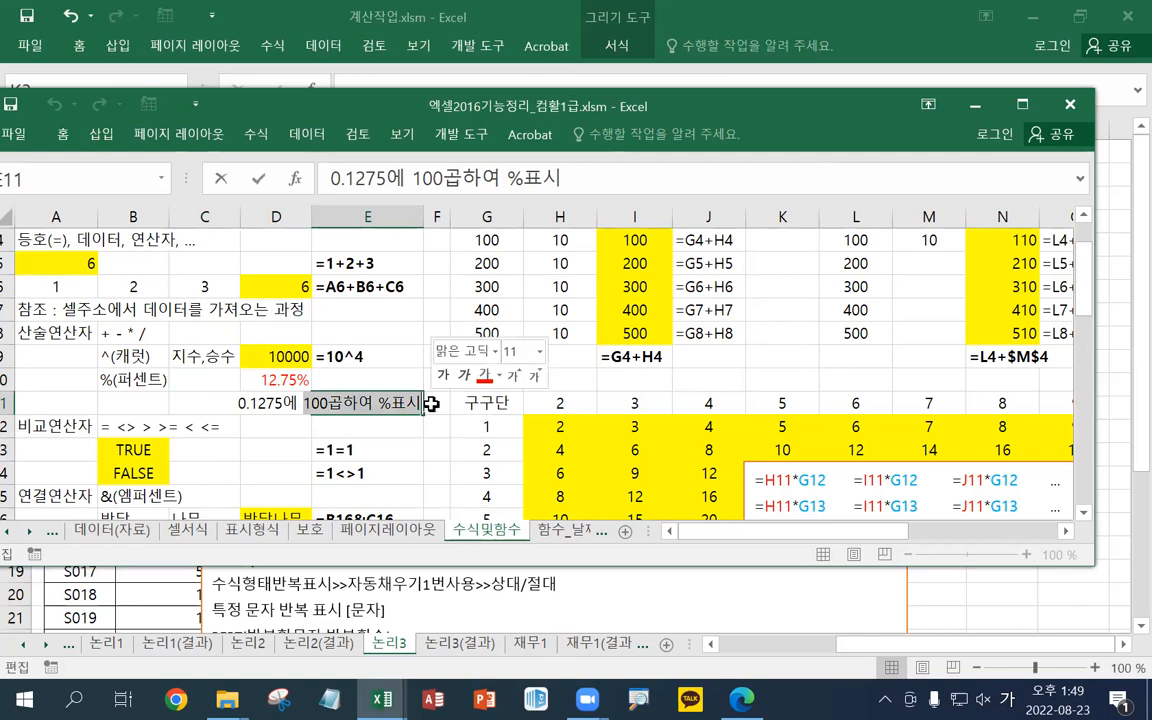
left_click(483, 378)
left_click(383, 447)
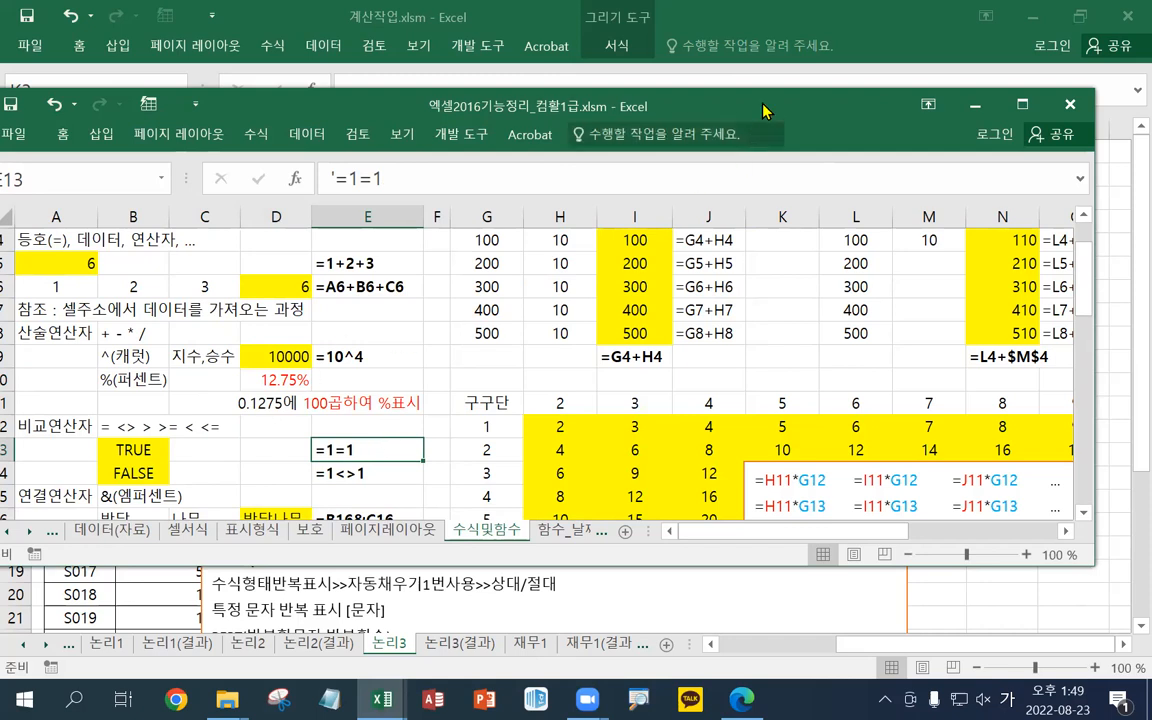
left_click(975, 105)
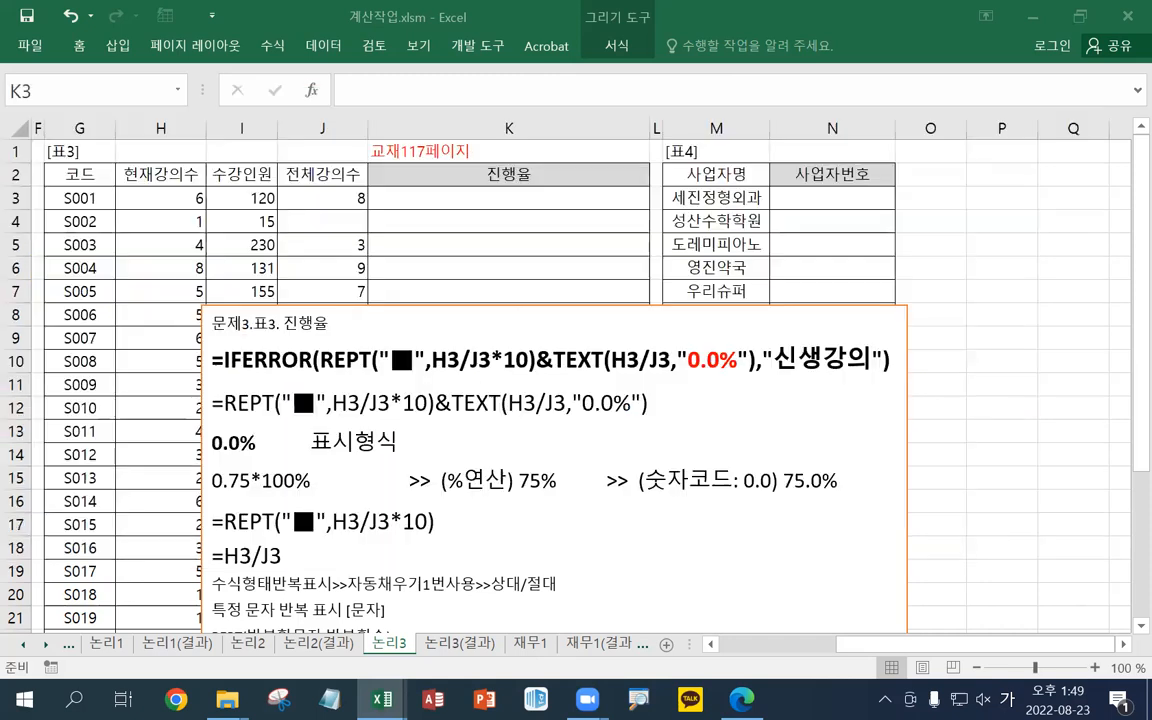
Try starting the 진행율 formula in K3 with =REPT(
left_click(541, 199)
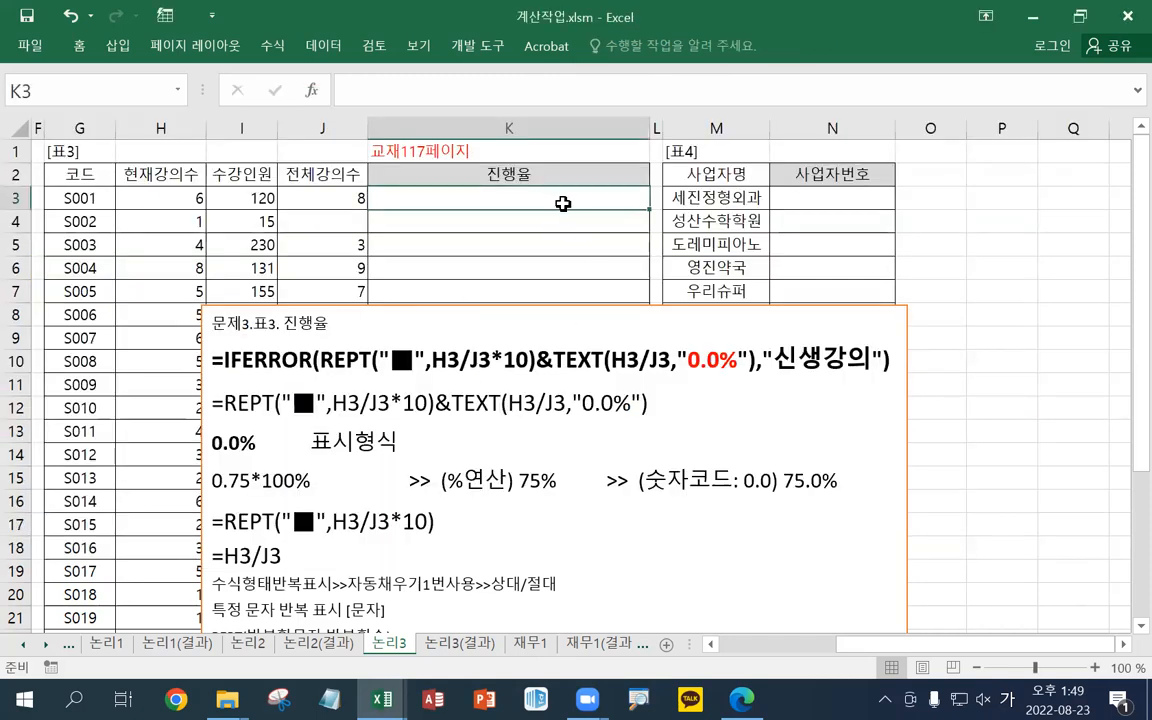
type("=")
key("BackSpace")
type("=ㄱㄷ")
key("BackSpace")
key("BackSpace")
key("Hangul")
type("RPT")
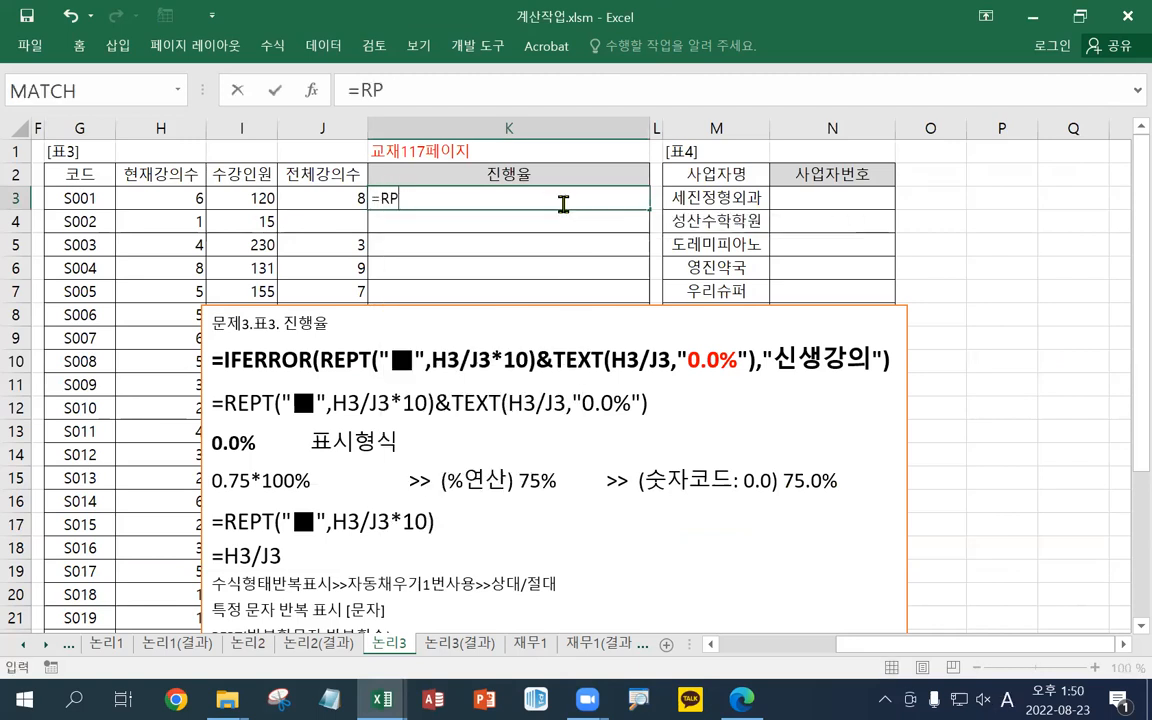
key("BackSpace")
key("BackSpace")
type("EPT")
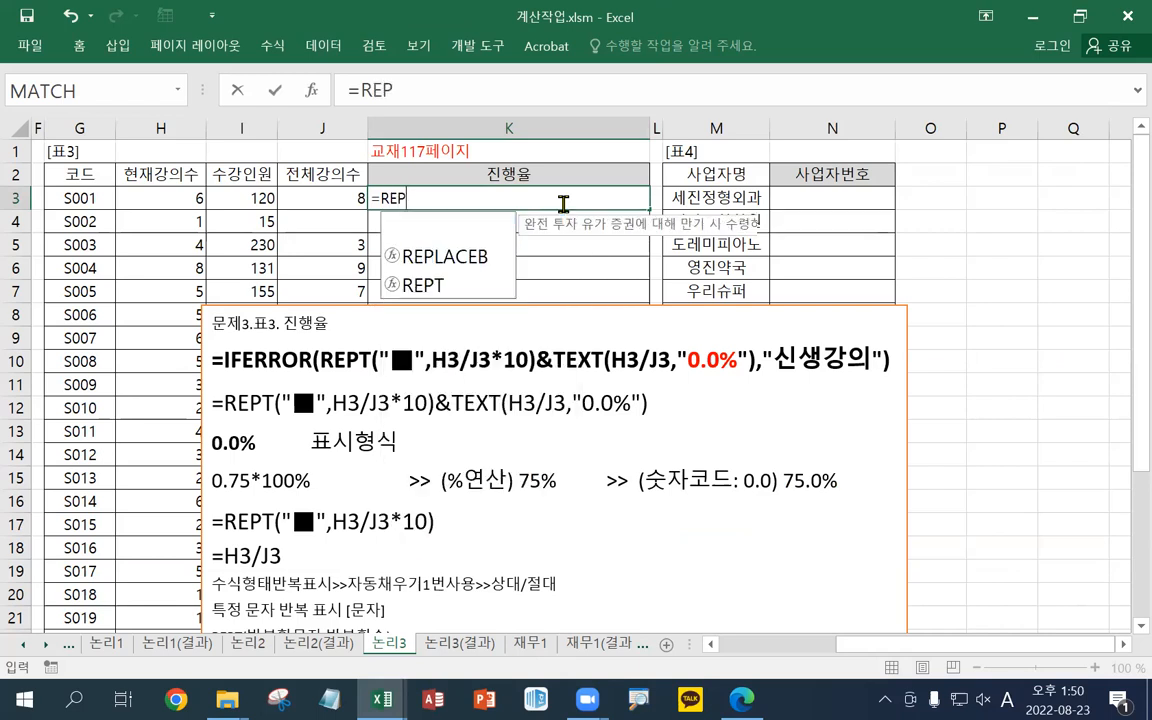
type("(")
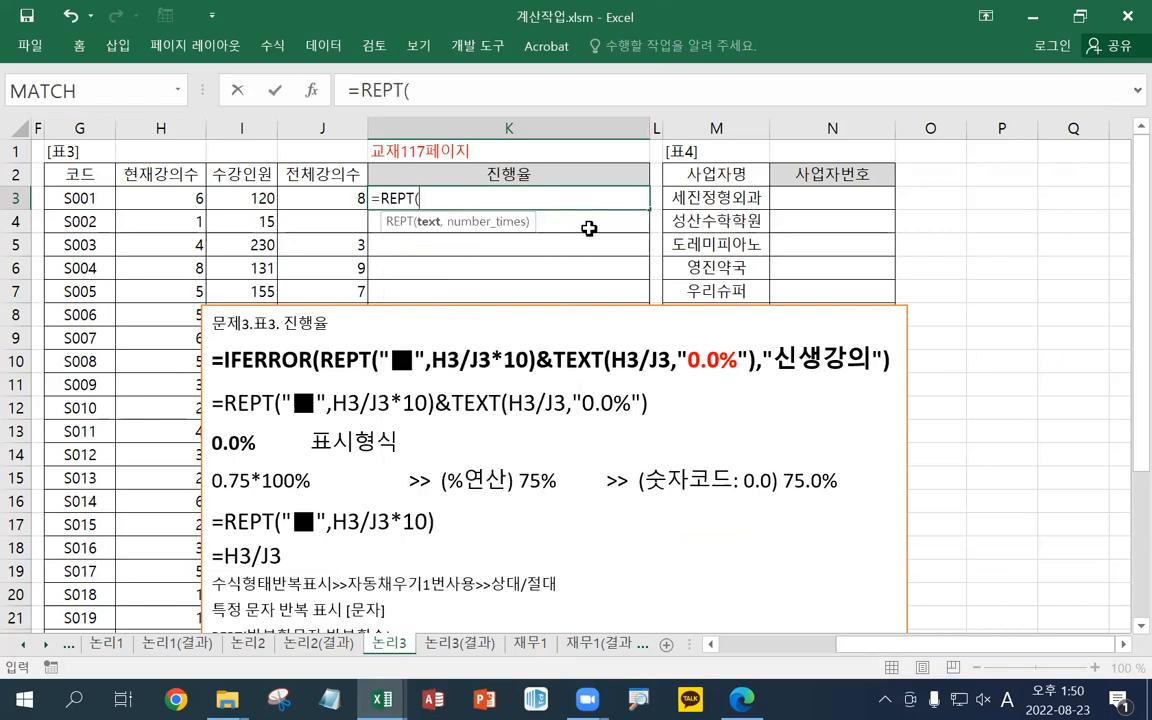
Enter the special character "■" as the text argument of the REPT formula in K3
type("\"")
key("Hangul")
type("ㅁ")
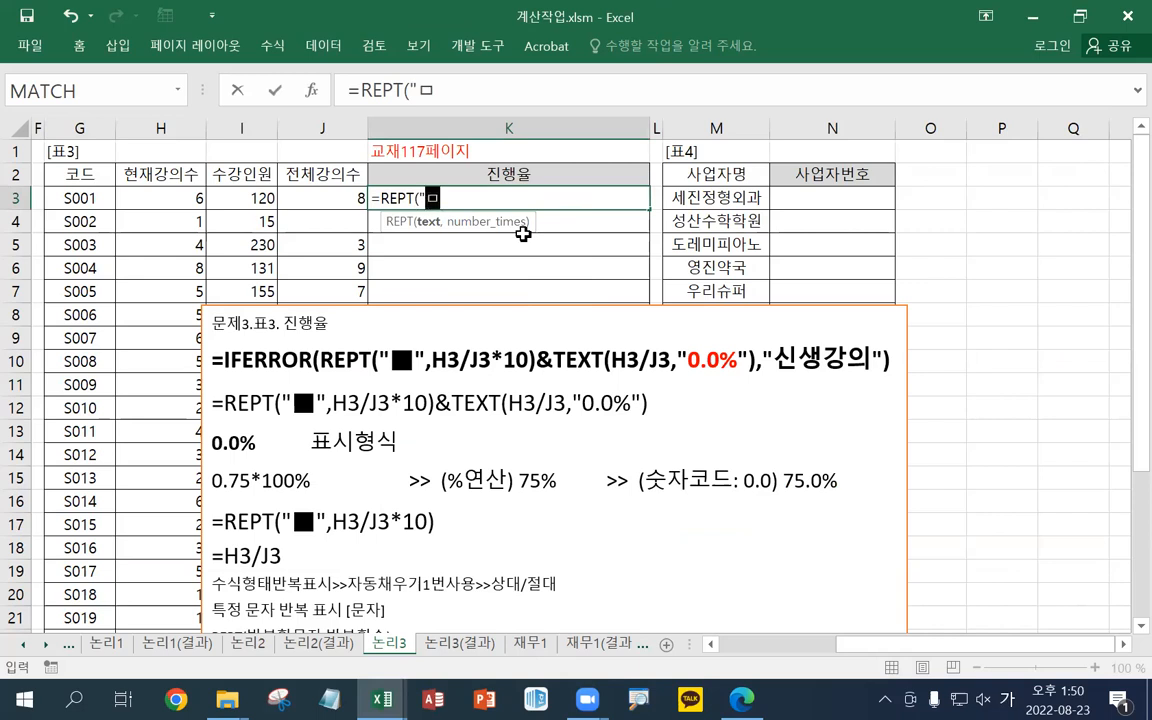
key("Hangul_Hanja")
scroll(460, 350, "down", 1)
left_click(440, 376)
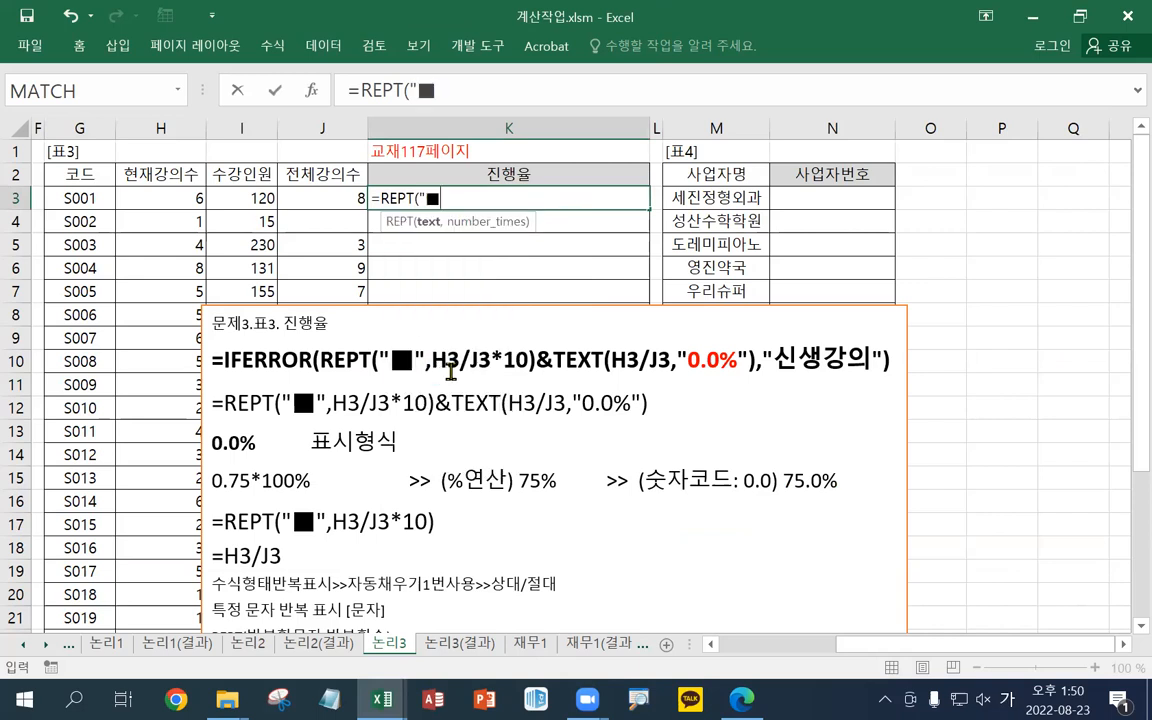
type("\"ㅡ")
key("BackSpace")
type(",")
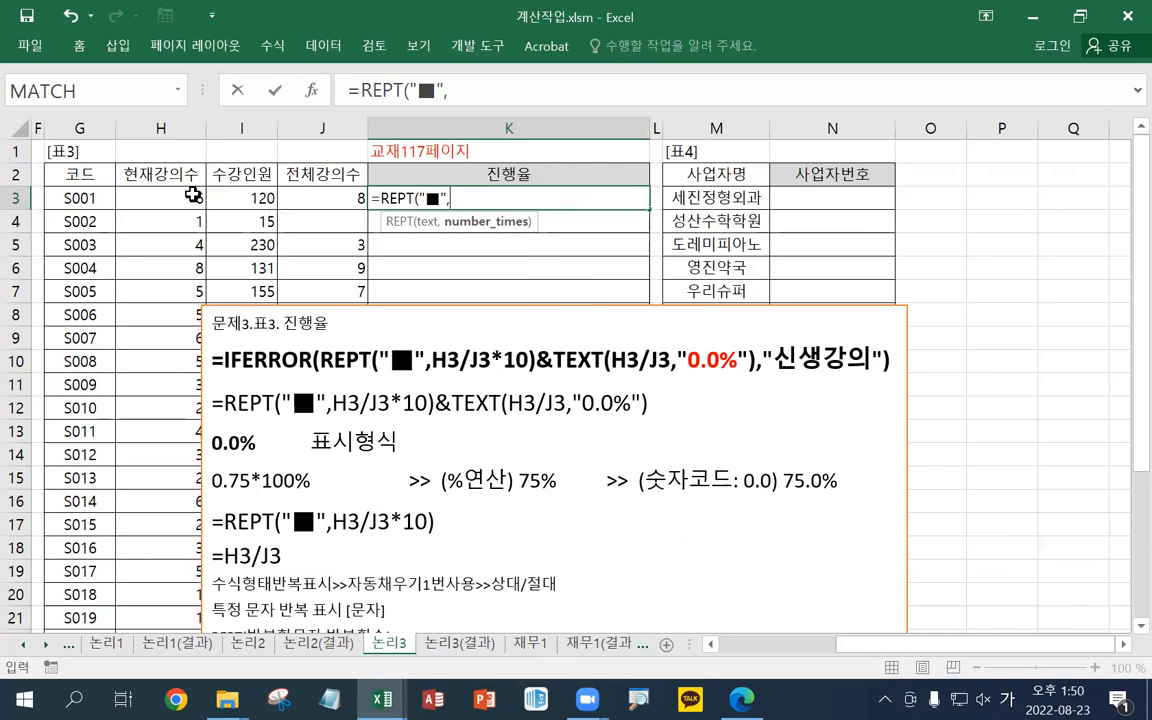
Build the repeat count of the REPT formula as H3/J3*, dividing 현재강의수 by 전체강의수
left_click(162, 198)
type("/")
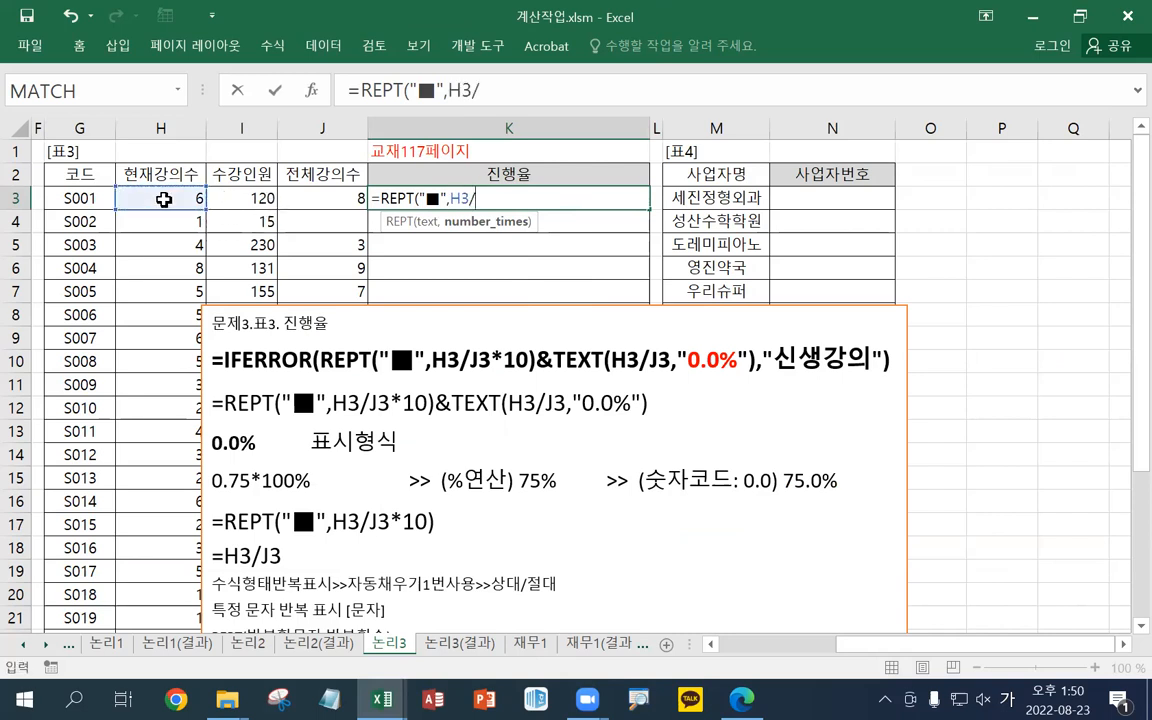
left_click(258, 195)
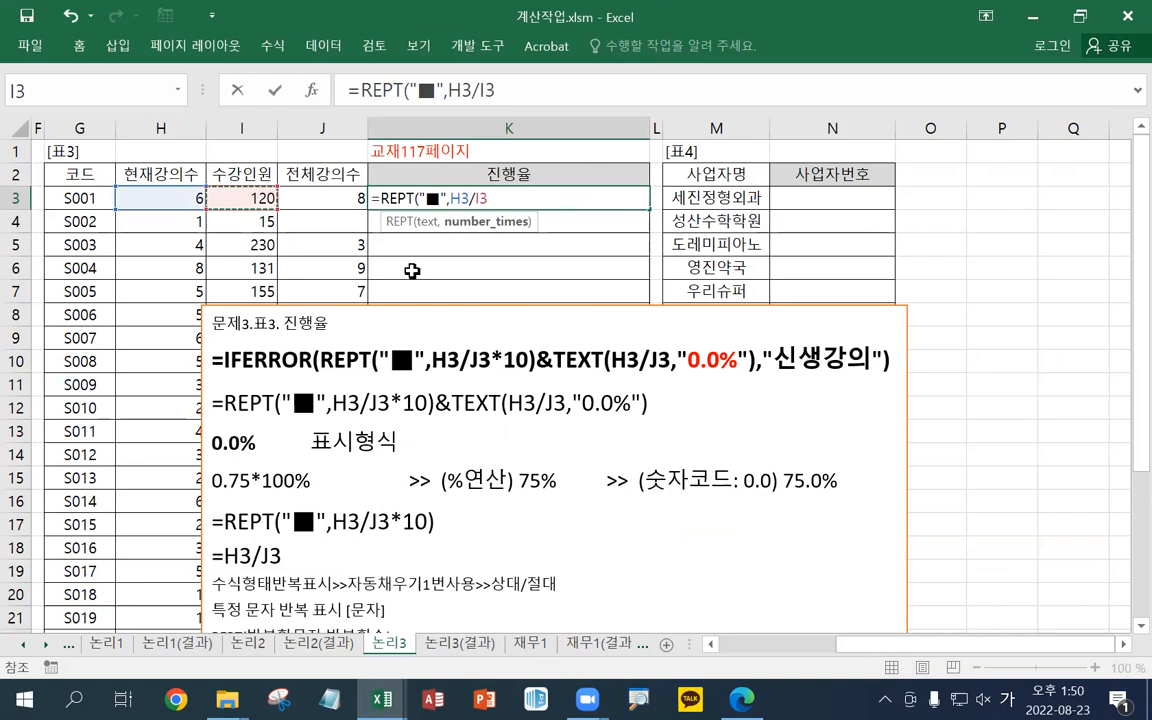
left_click(338, 200)
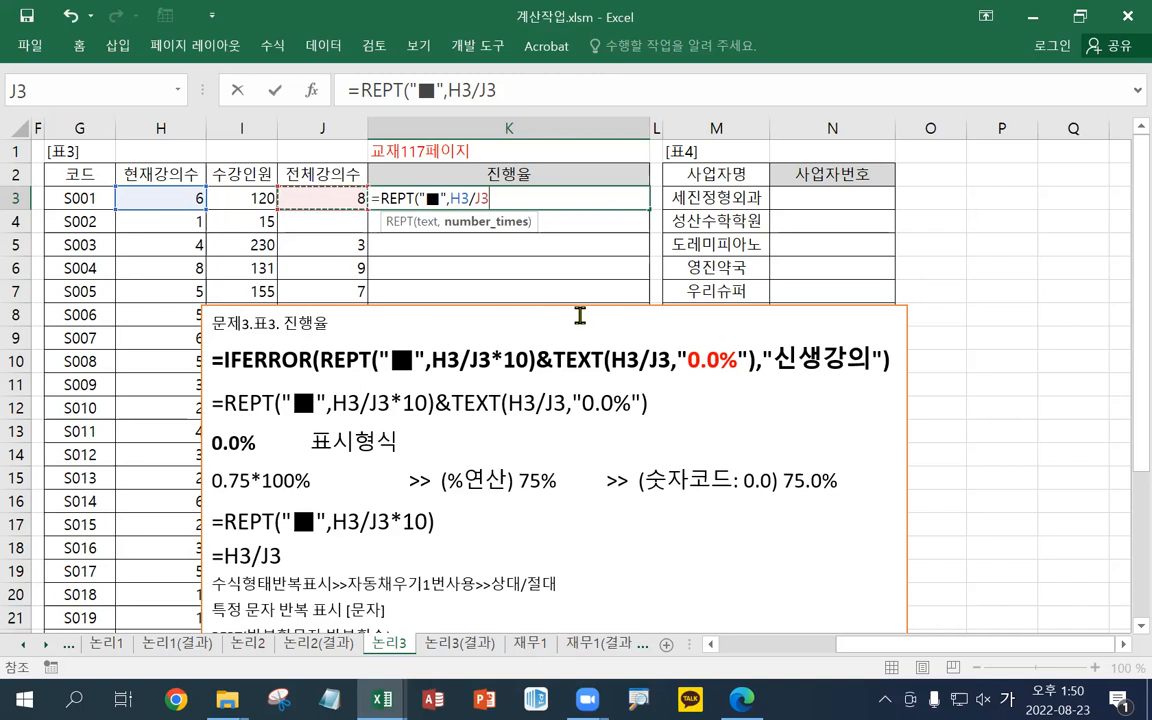
type("*")
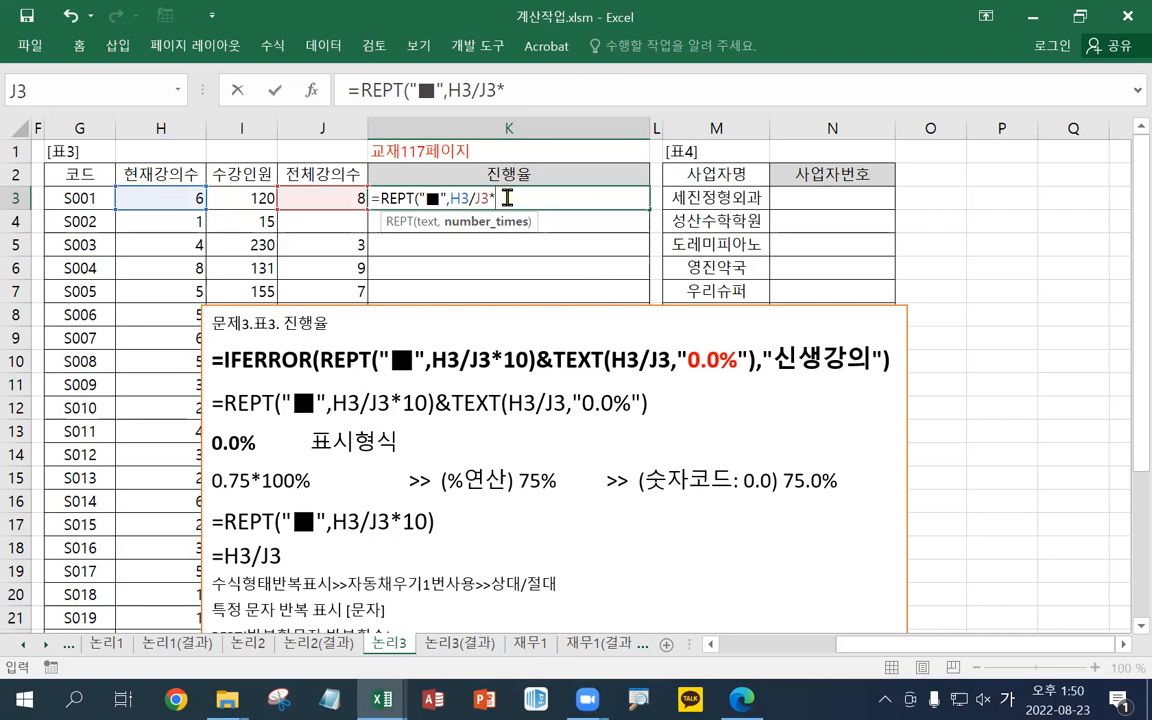
Replace the unfinished REPT formula in K3 with =H3/J3, dividing 현재강의수 by 전체강의수
left_click_drag(507, 198, 144, 172)
type("=")
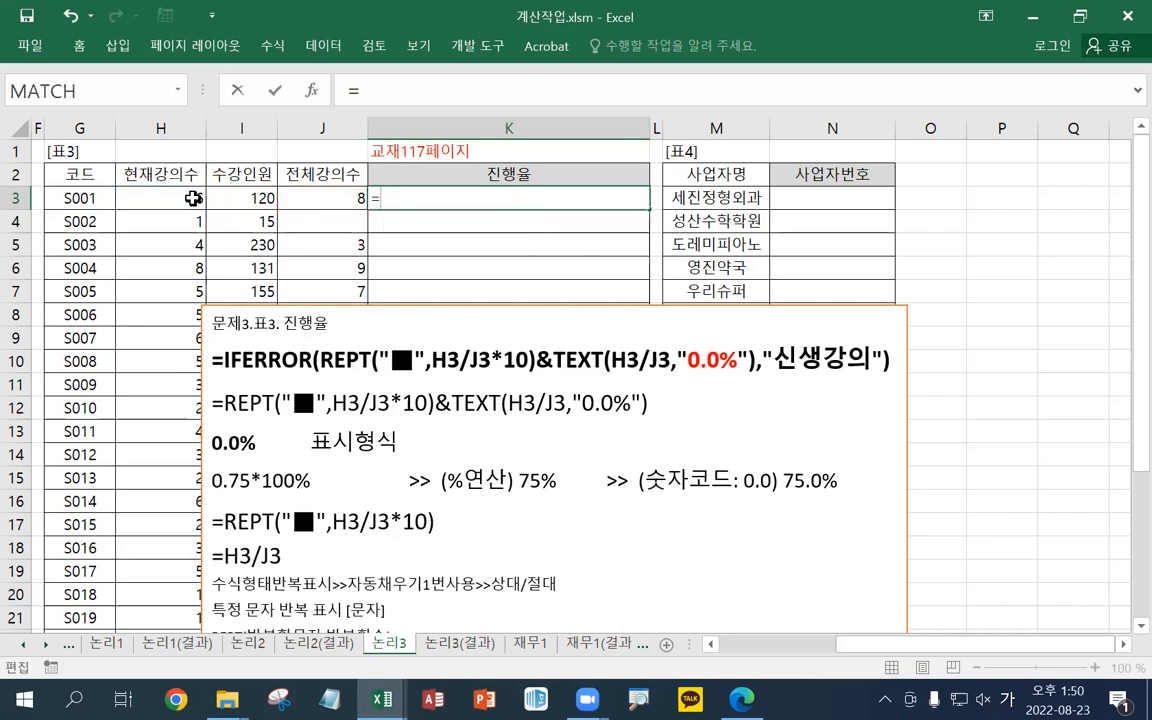
left_click(175, 193)
type("/")
left_click(334, 195)
key("Return")
type(".")
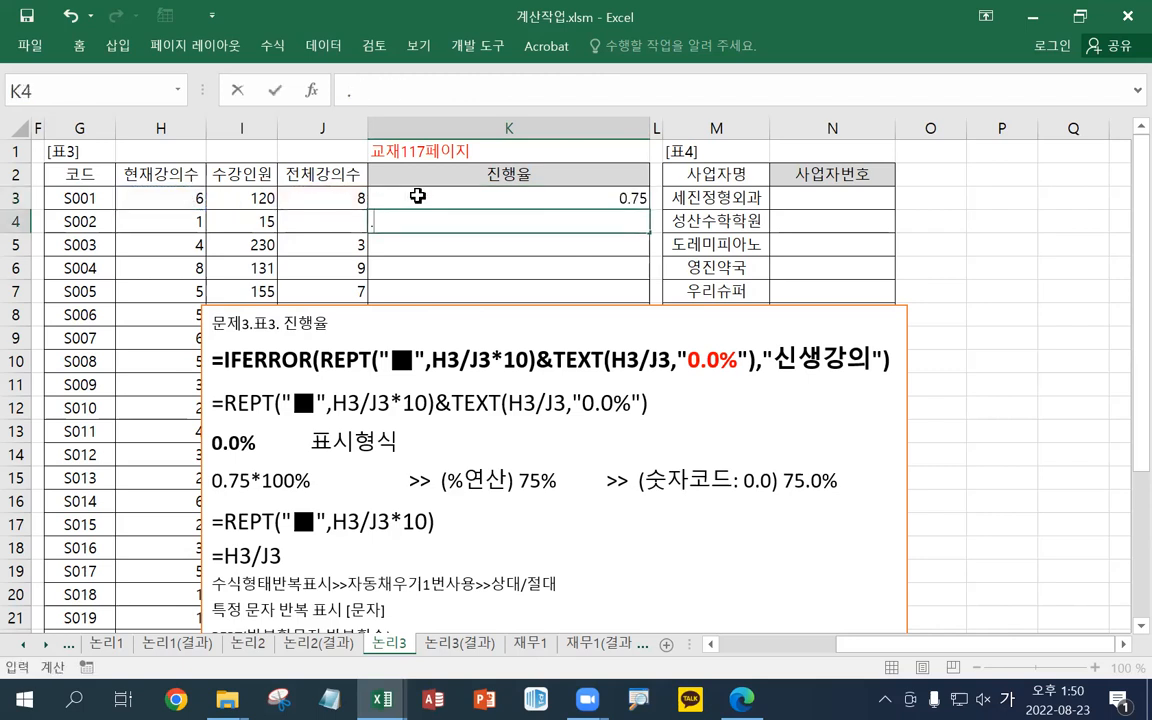
left_click(383, 197)
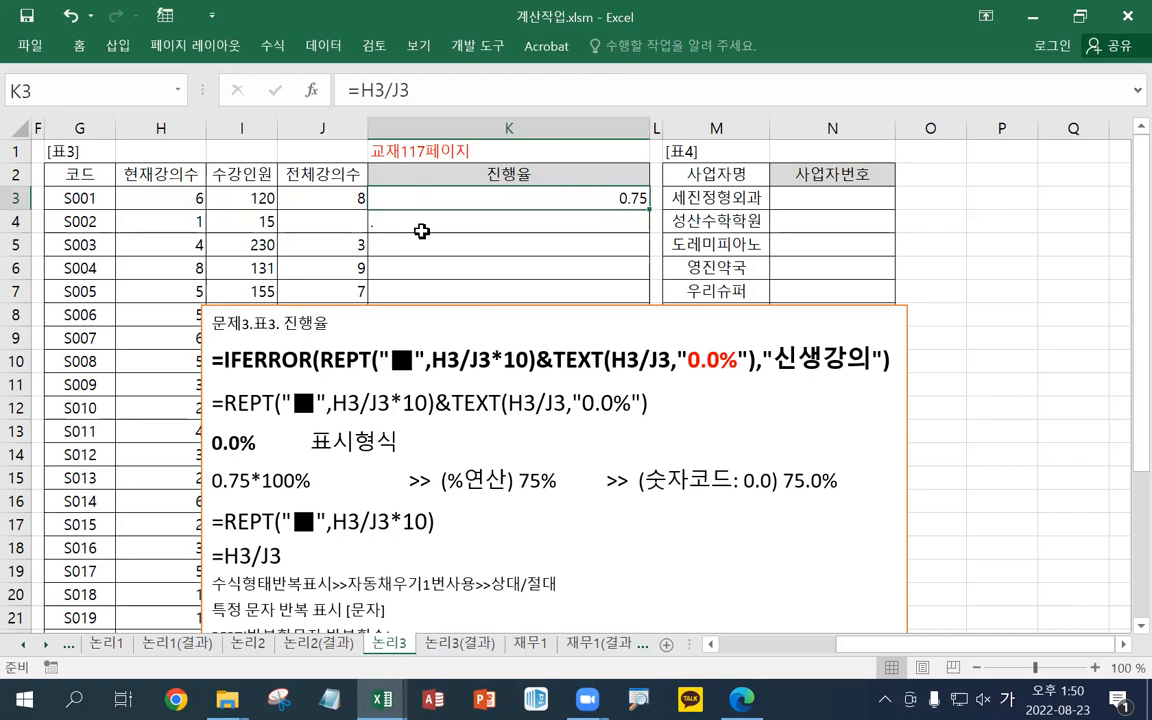
left_click(437, 221)
Multiply the division in K3 by 10 so the formula reads =H3/J3*10
left_click(442, 196)
double_click(448, 194)
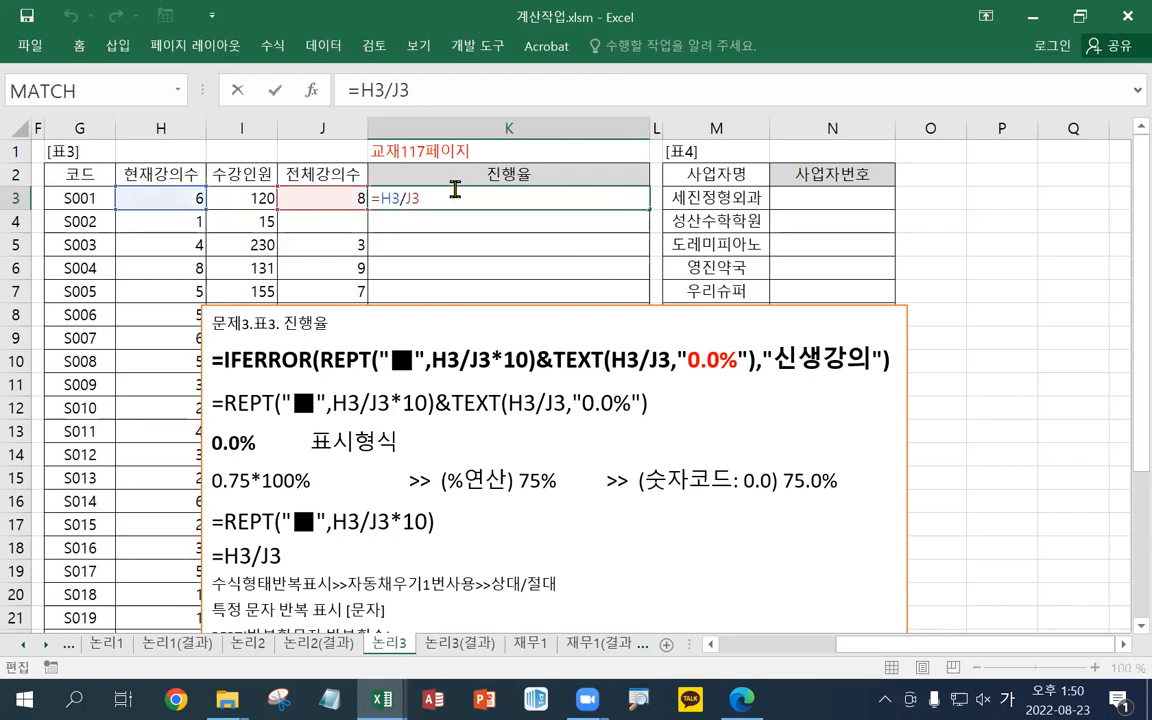
type("*10")
key("Return")
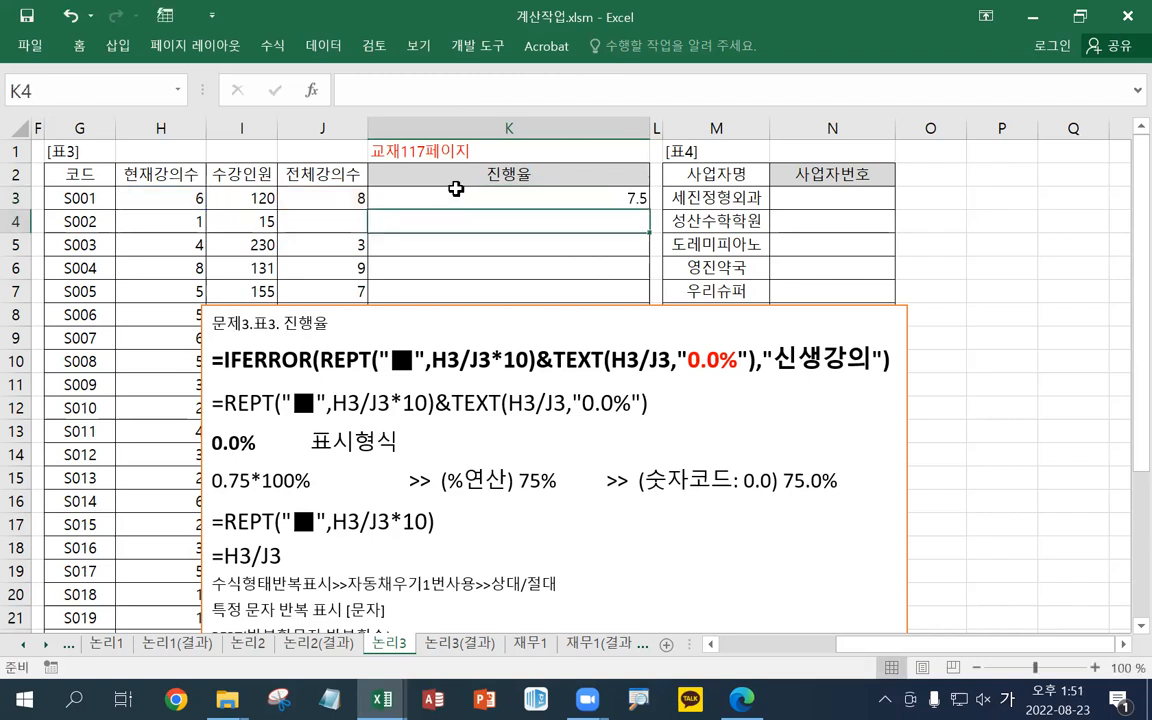
Insert REPT( directly after the equals sign, in front of H3/J3*10 in K3
left_click(452, 191)
double_click(404, 196)
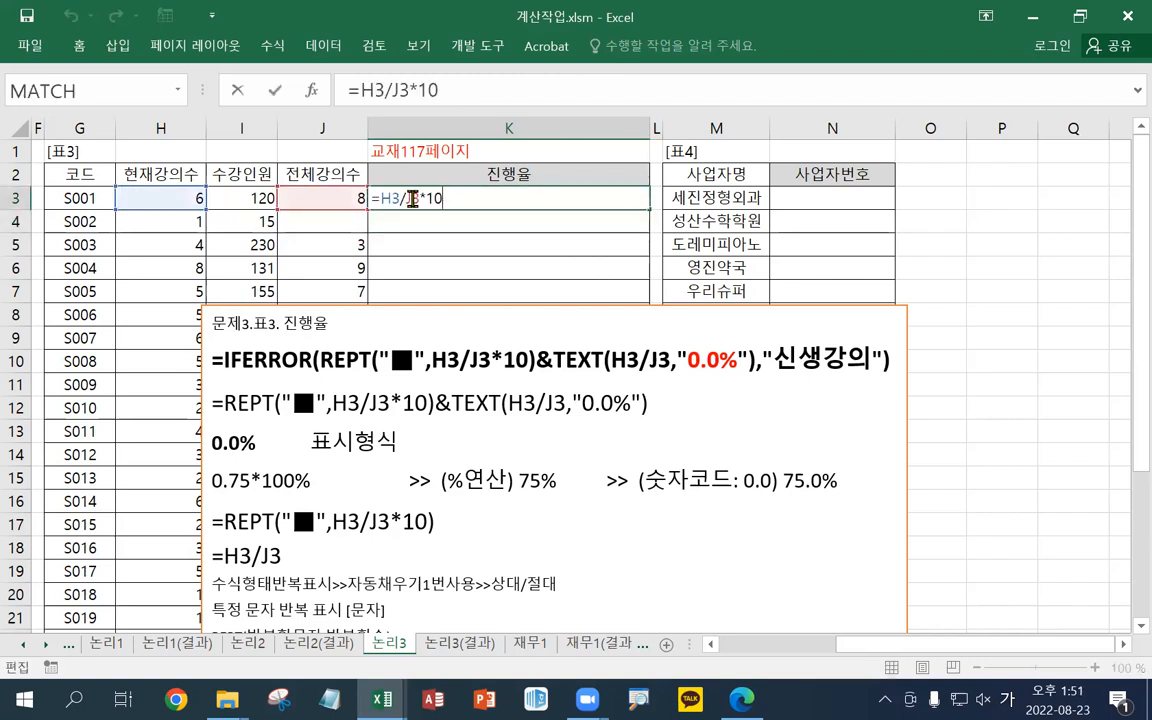
left_click(381, 199)
type("게")
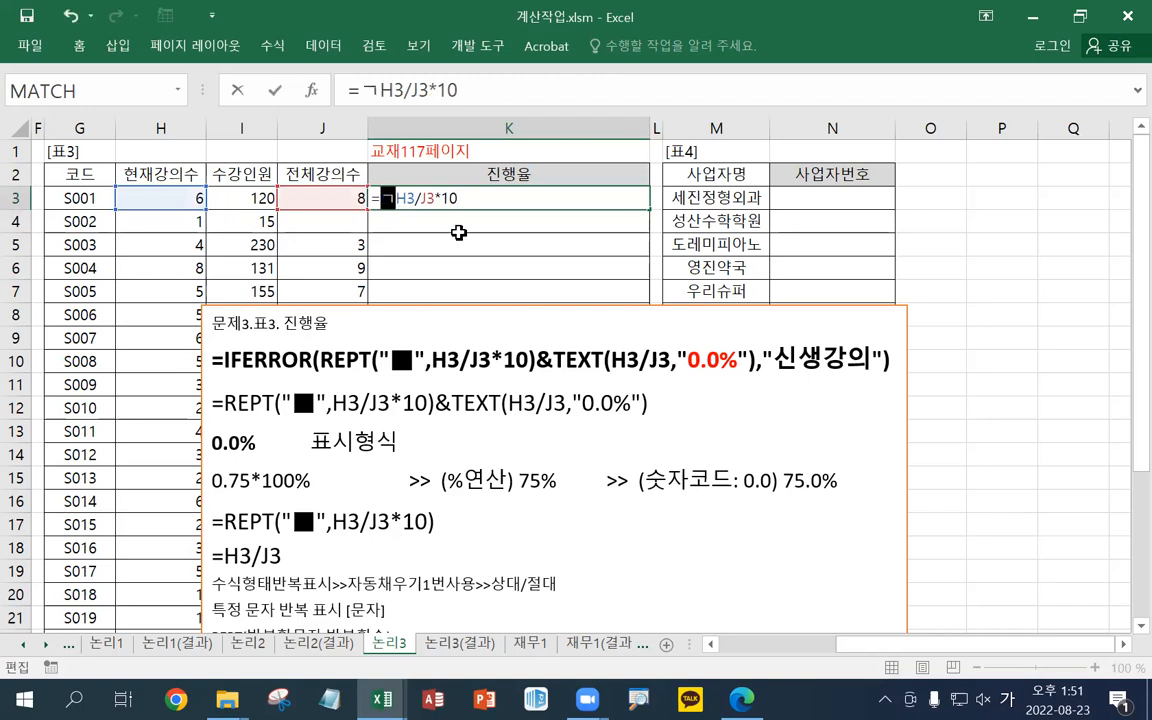
key("BackSpace")
key("BackSpace")
key("Hangul")
type("RPET")
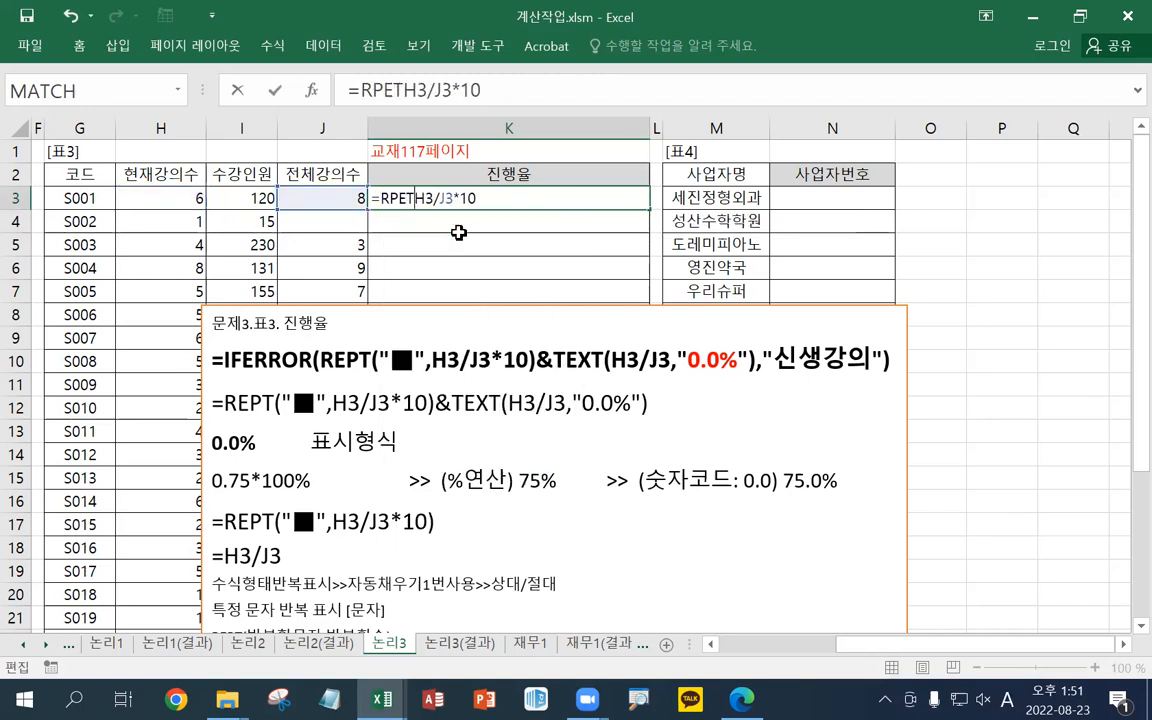
key("BackSpace")
key("BackSpace")
key("BackSpace")
type("EPT")
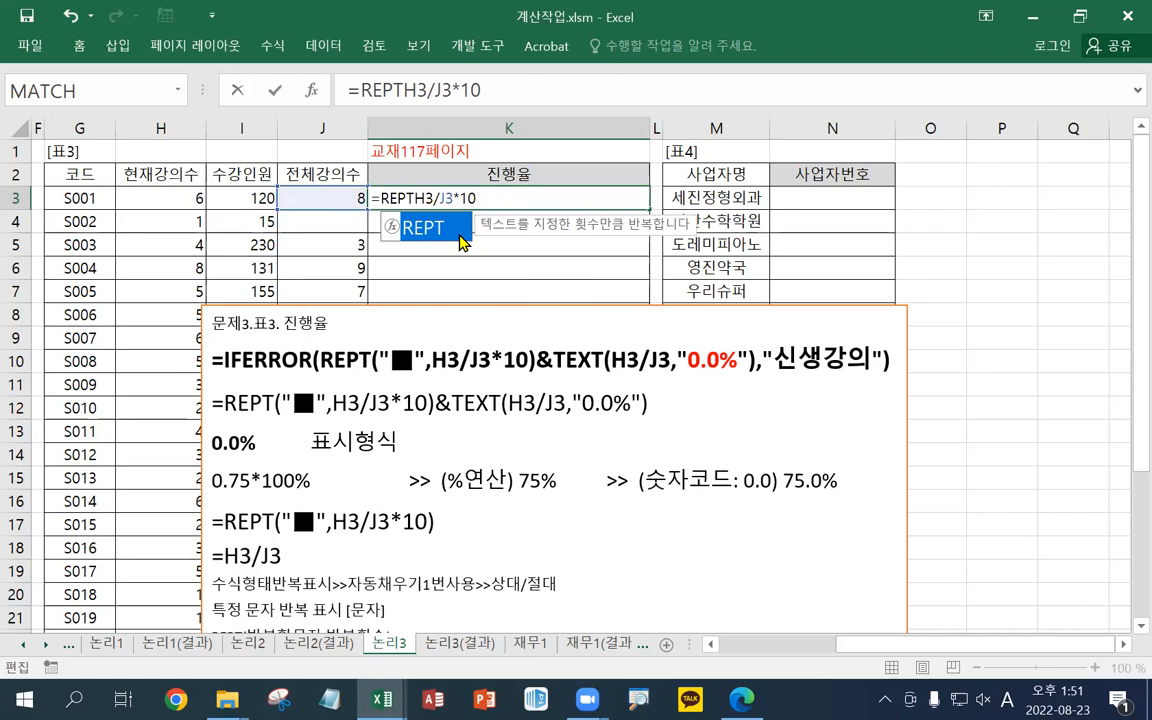
type("(")
type(",")
key("BackSpace")
Add the special character "■" as the REPT text argument and complete K3 as =REPT("■",H3/J3*10)
key("Left")
key("Left")
key("Left")
key("Left")
key("Left")
key("Left")
key("Left")
key("Left")
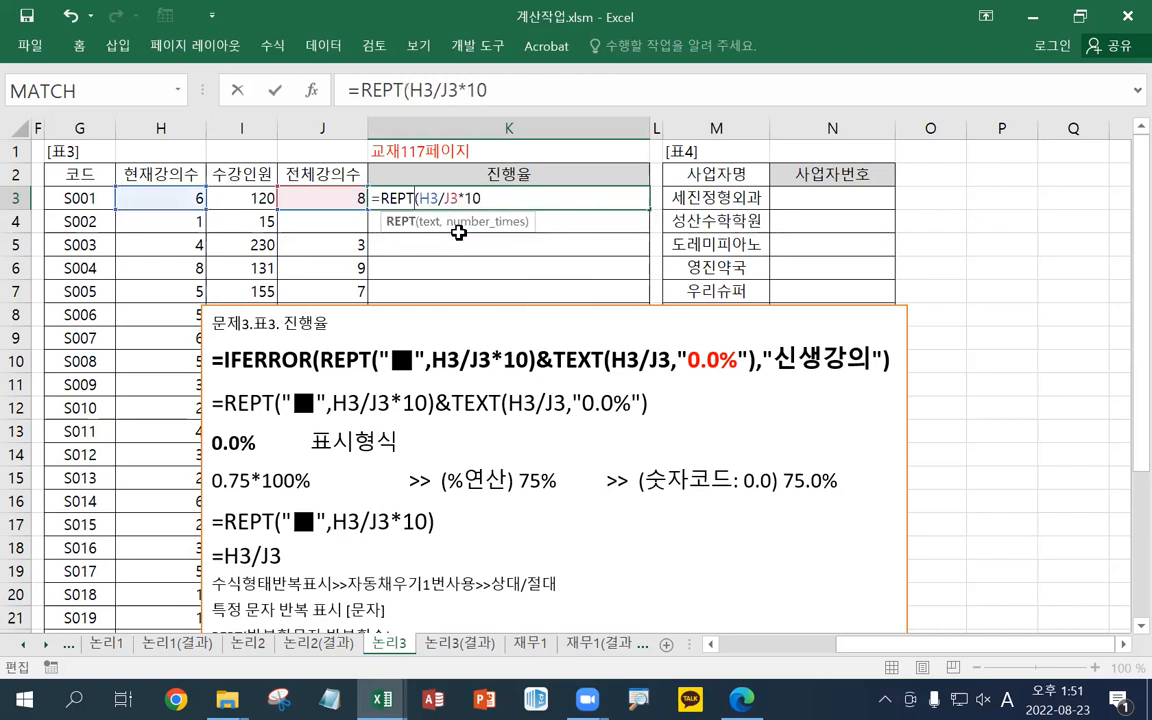
type("\"ㅁ")
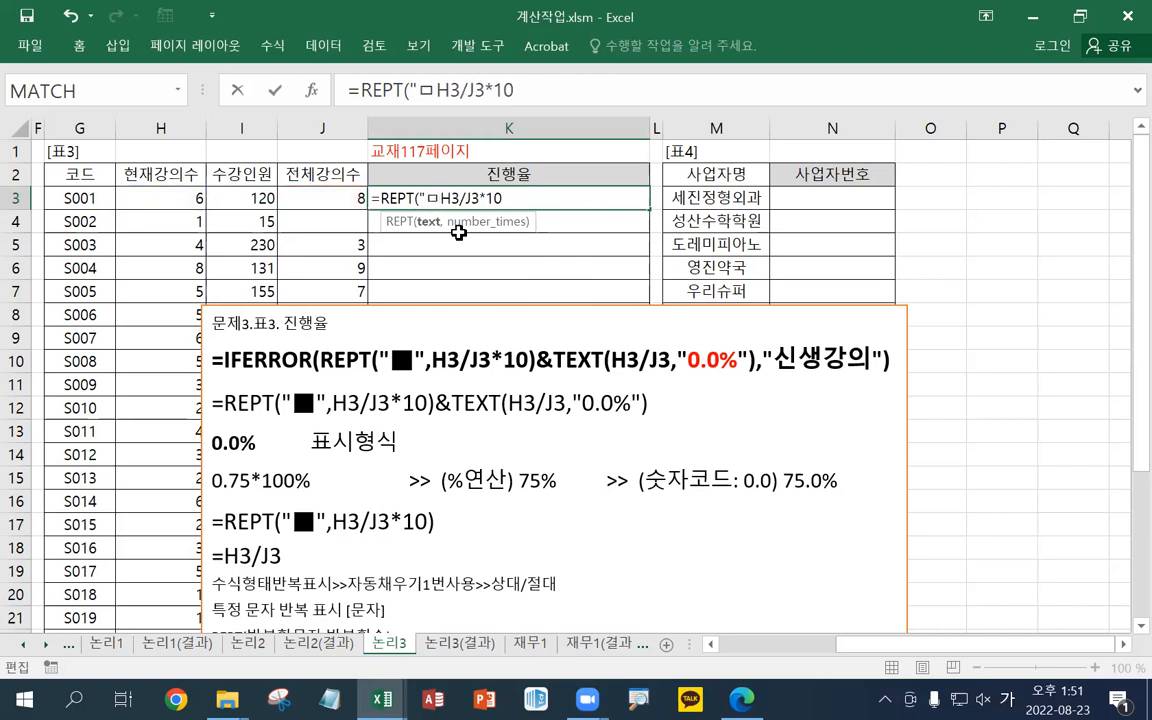
key("Hangul_Hanja")
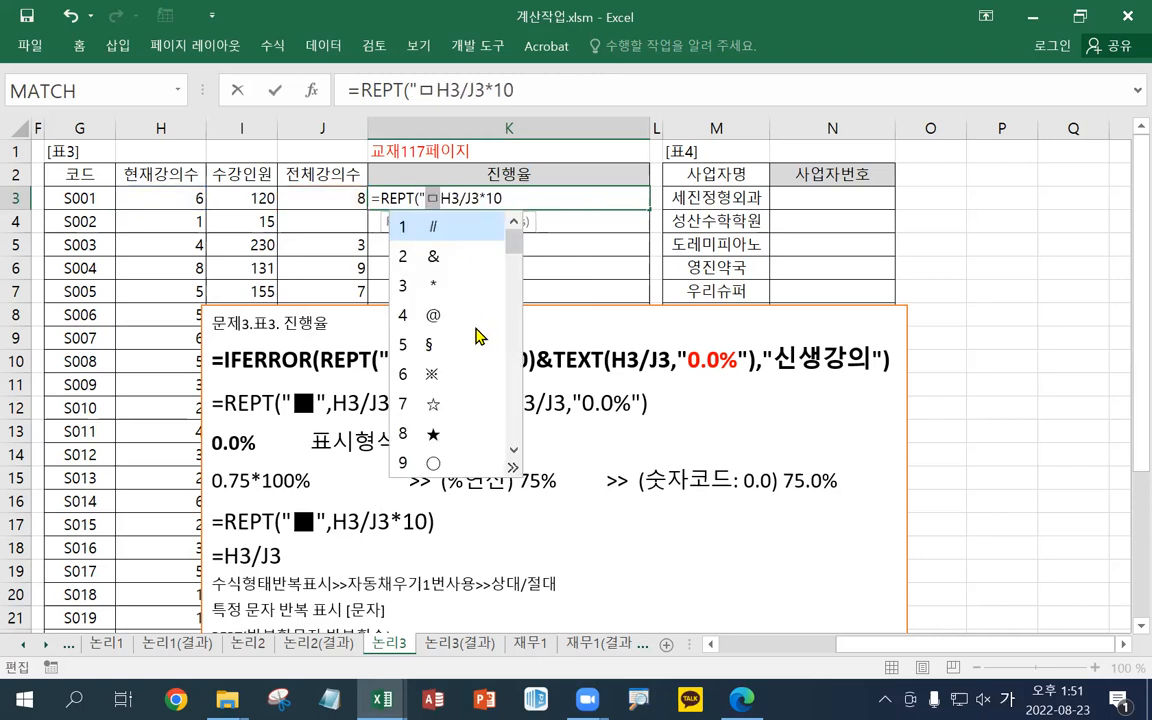
scroll(465, 390, "down", 1)
left_click(440, 374)
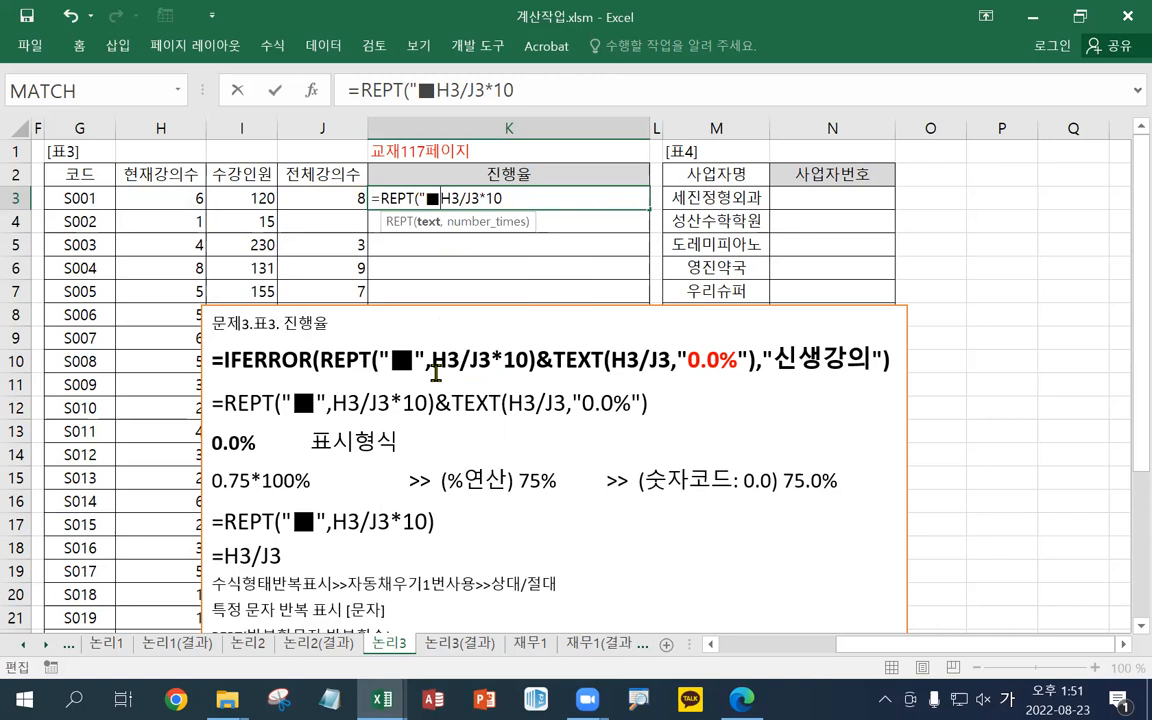
type("\",")
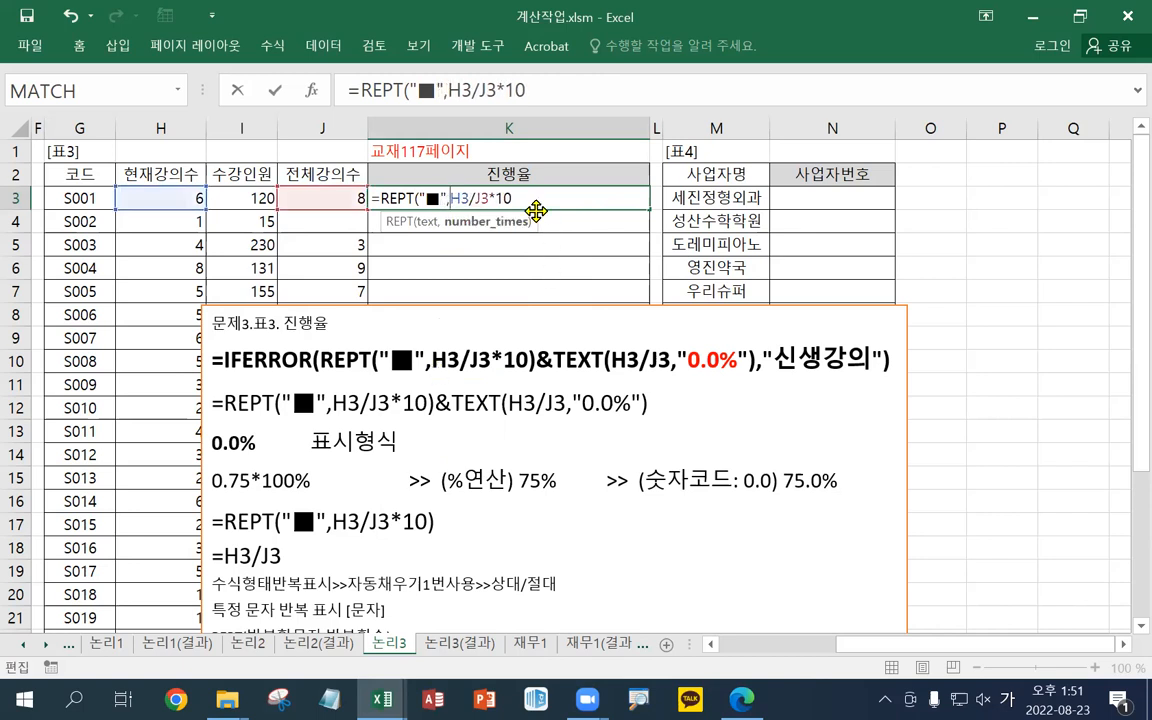
type(")")
key("Return")
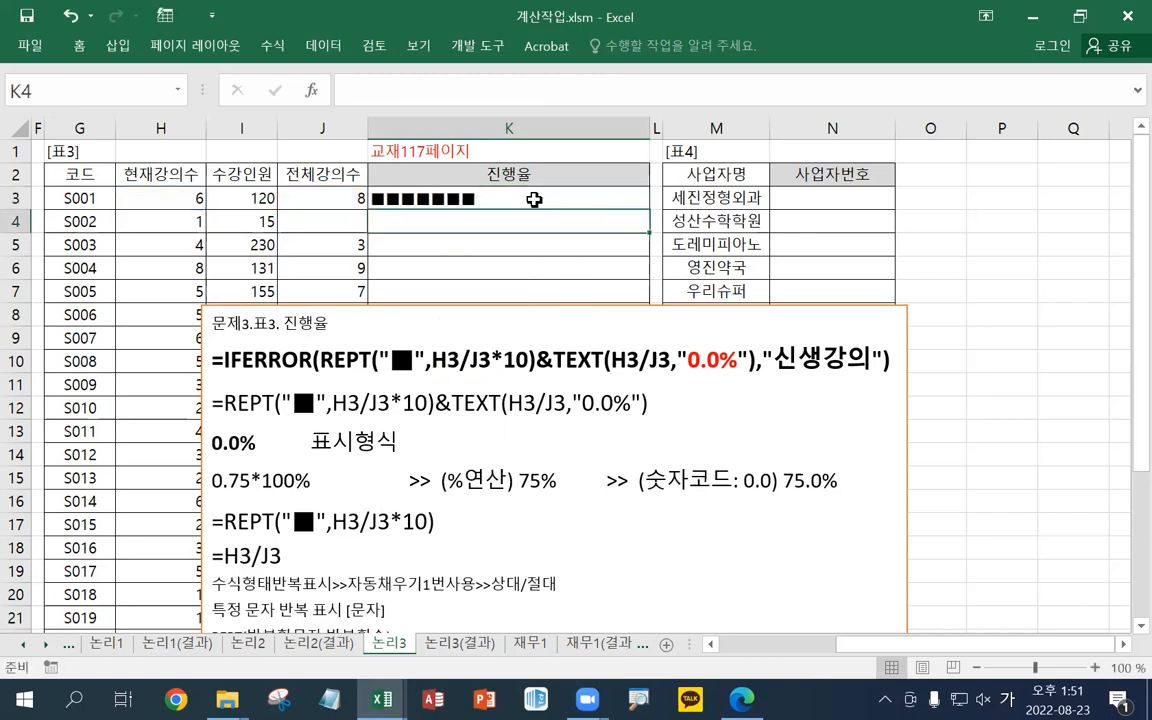
Append &H3/J3 to the REPT formula in K3
left_click(530, 199)
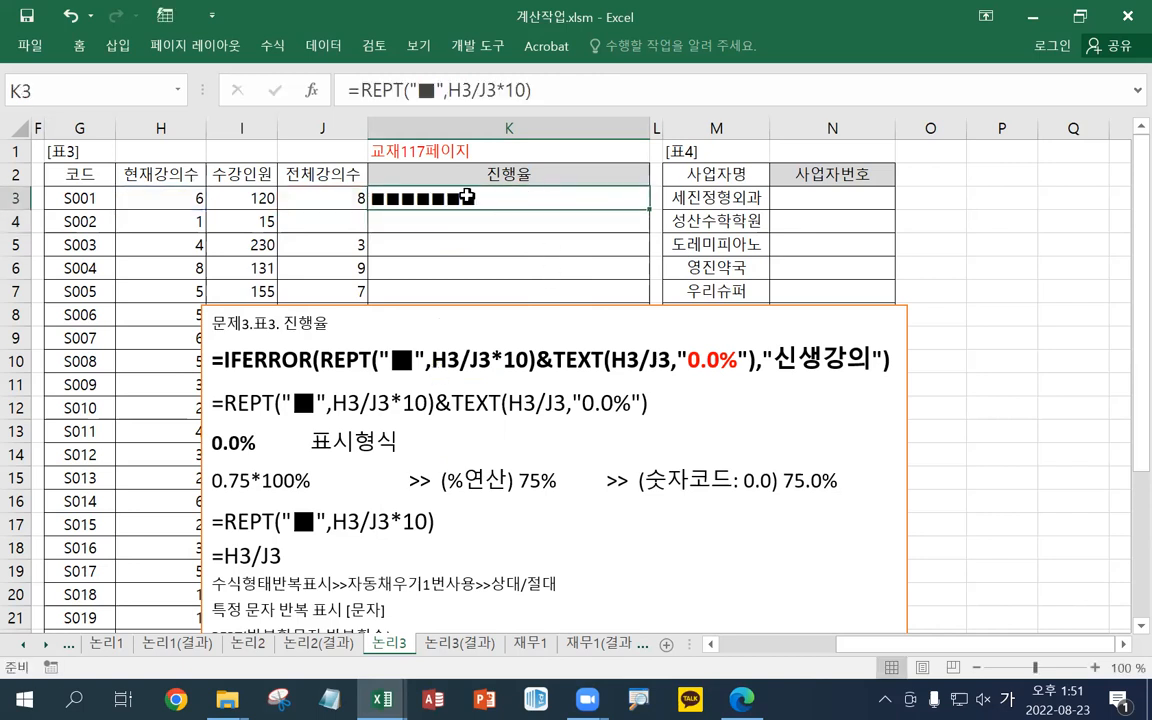
double_click(521, 198)
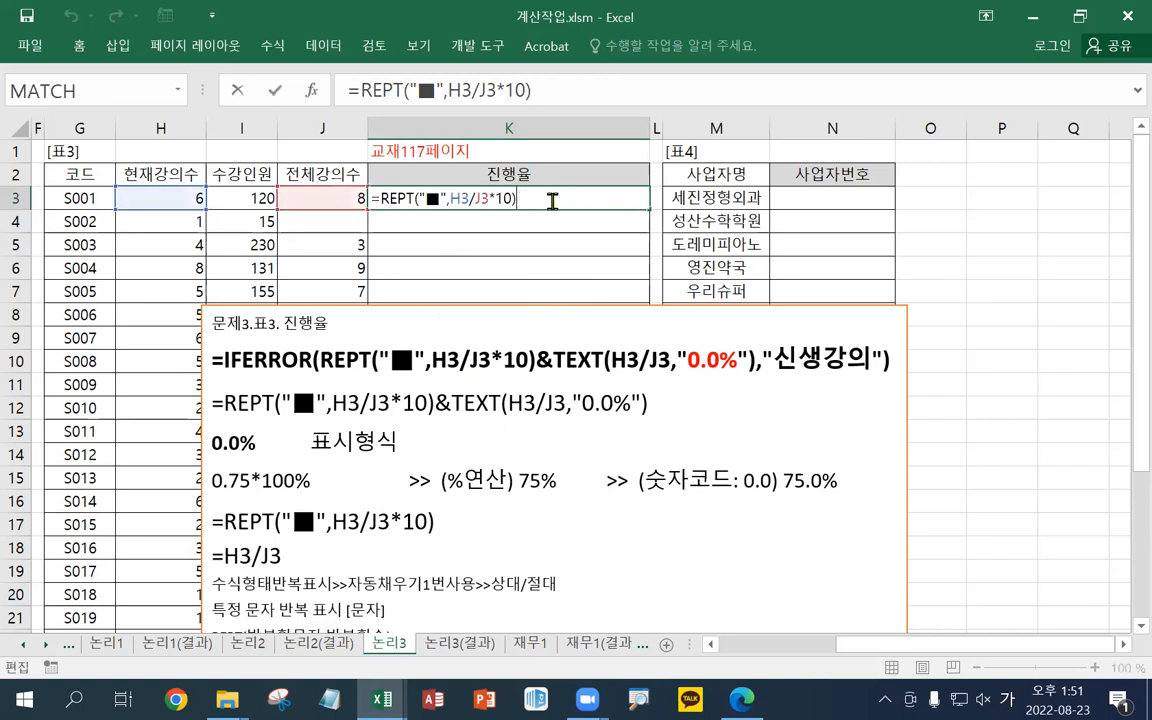
type("&")
left_click(175, 203)
type("/")
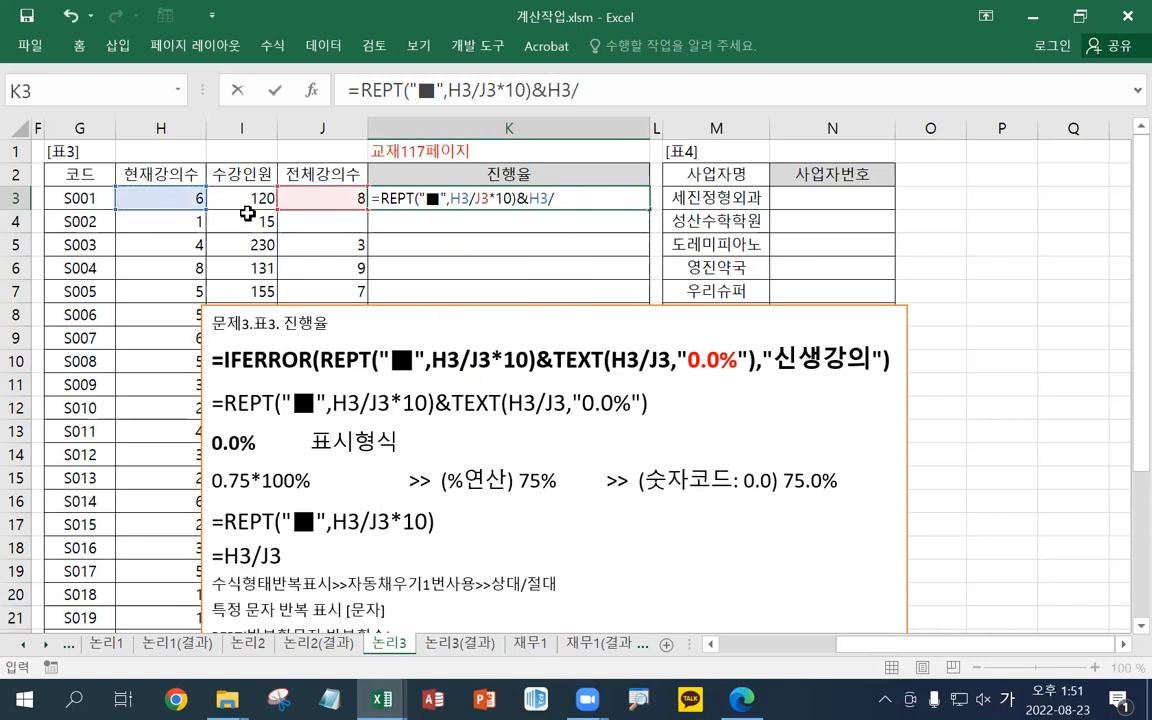
left_click(324, 198)
key("Return")
Insert TEXT( in front of the appended H3/J3 in the K3 formula
left_click(497, 198)
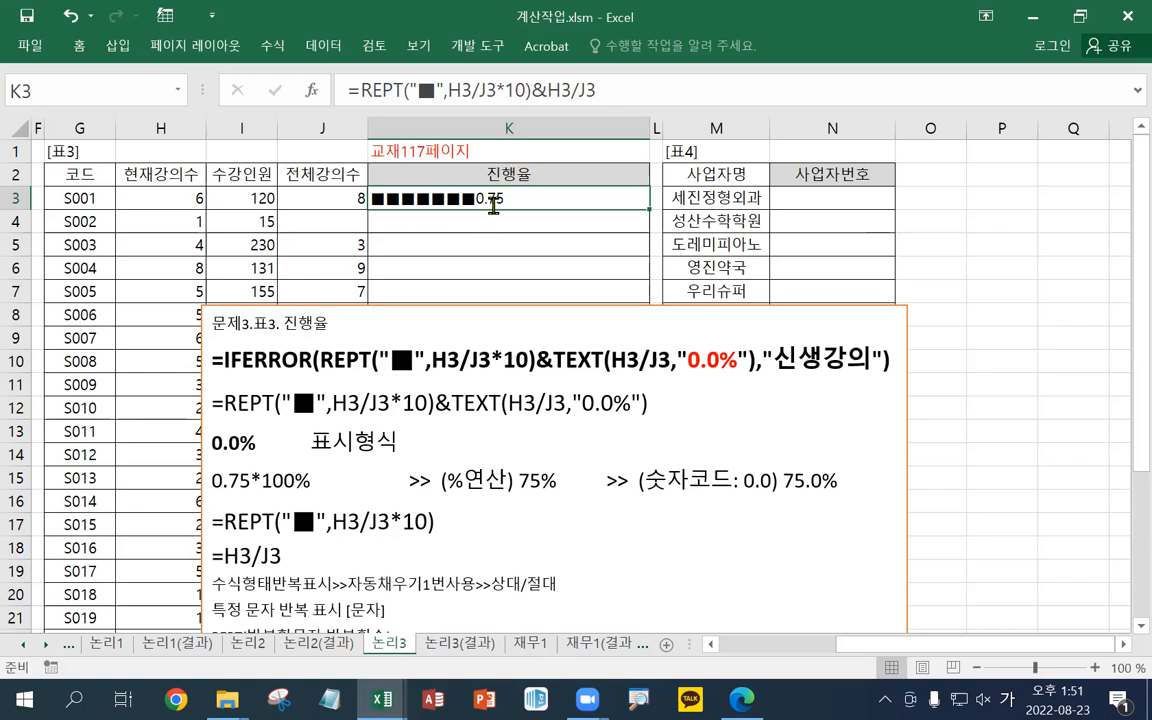
double_click(492, 199)
left_click(520, 199)
type("ㅅㄷ")
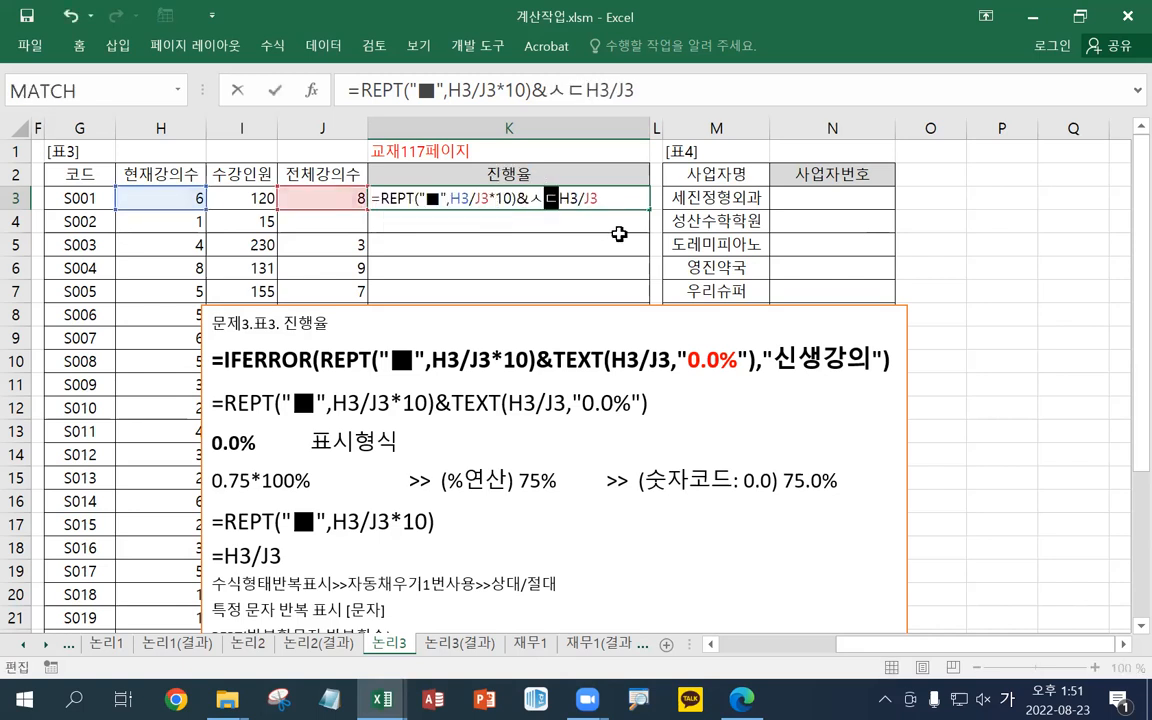
key("BackSpace")
key("BackSpace")
key("Hangul")
type("ET")
key("BackSpace")
key("BackSpace")
type("TEXT(")
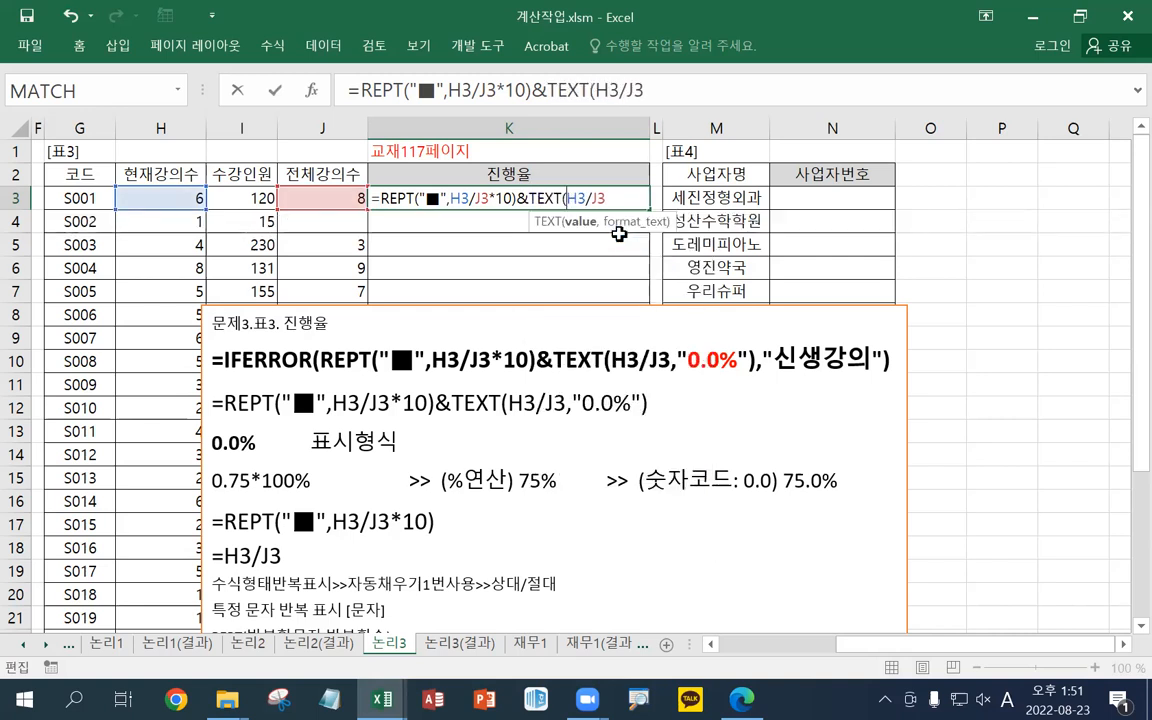
Give the TEXT function in K3 the format code "0%" and complete the formula
left_click(636, 199)
type(",")
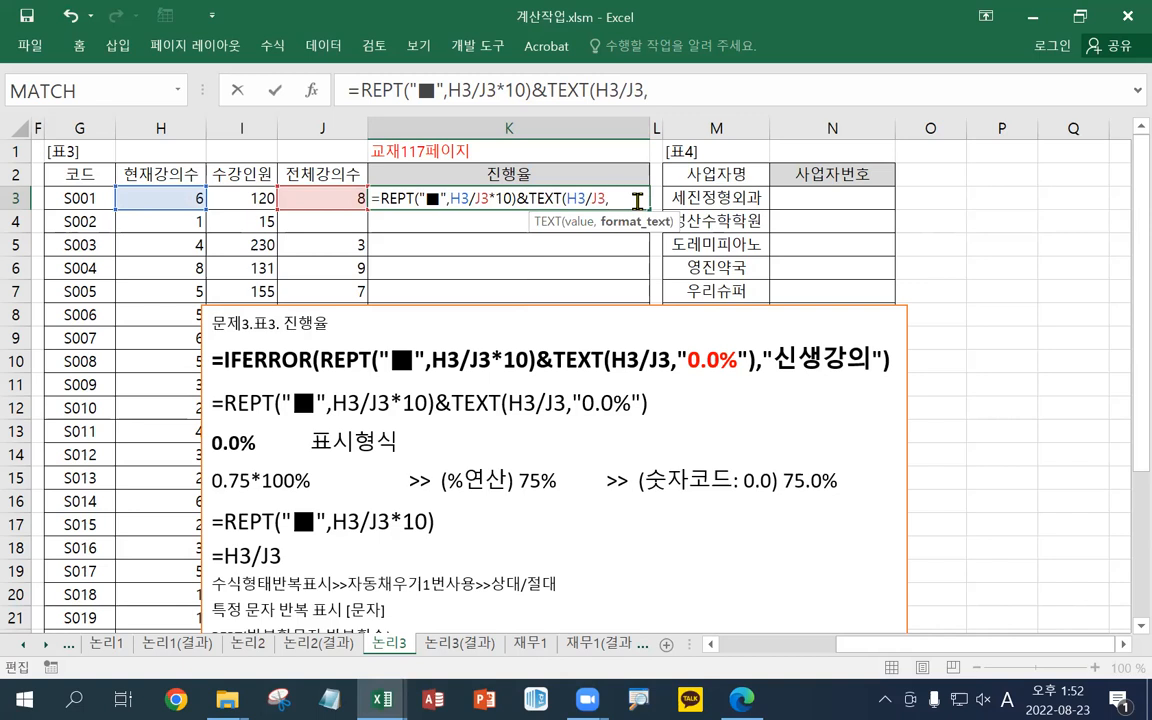
type("\"")
type("0")
key("BackSpace")
type("%")
type("0")
type("\"")
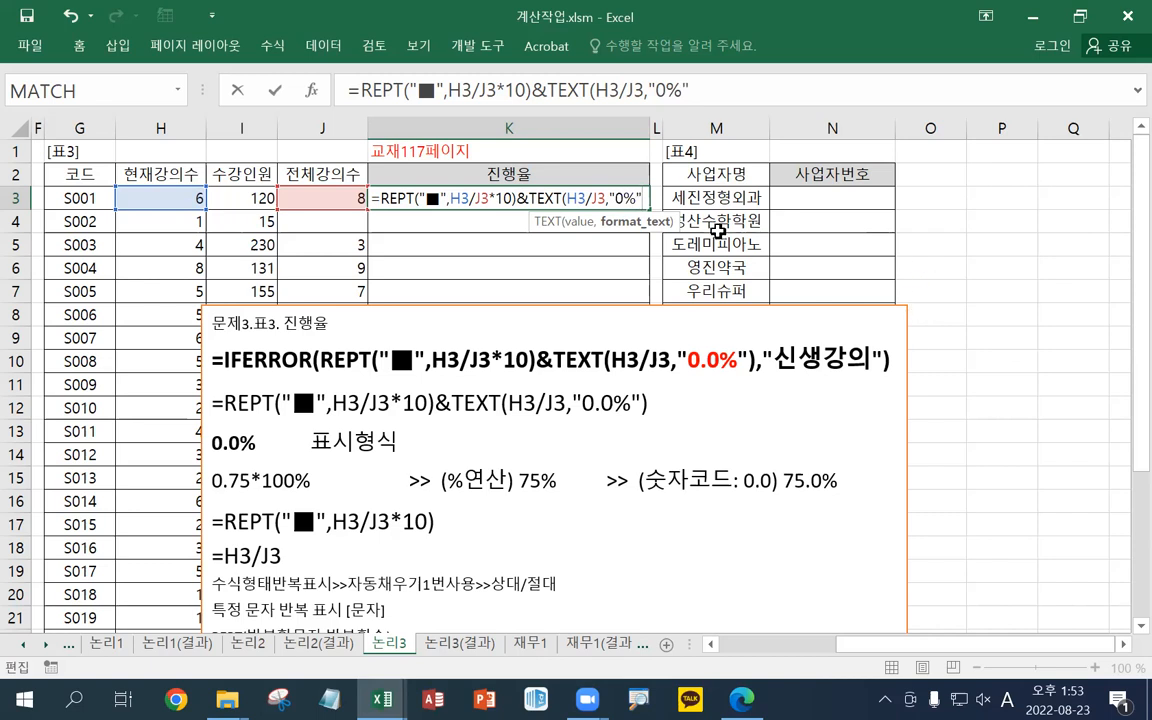
left_click_drag(626, 199, 636, 198)
left_click(643, 198)
type(")")
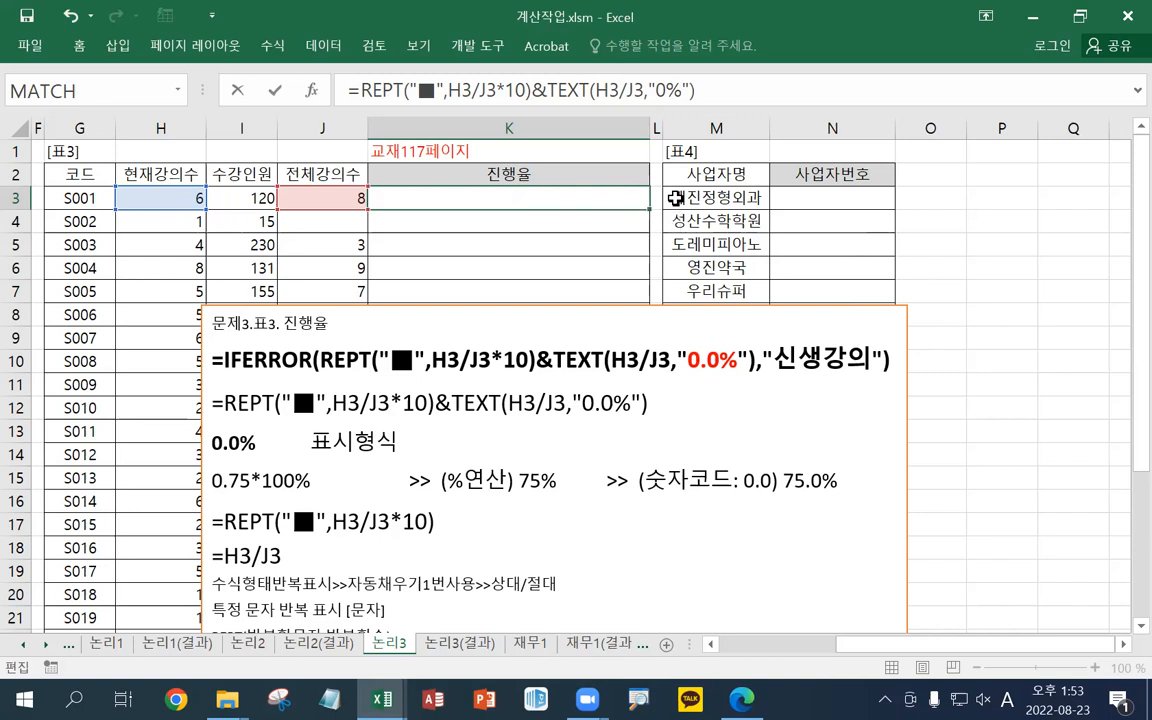
key("ctrl+Return")
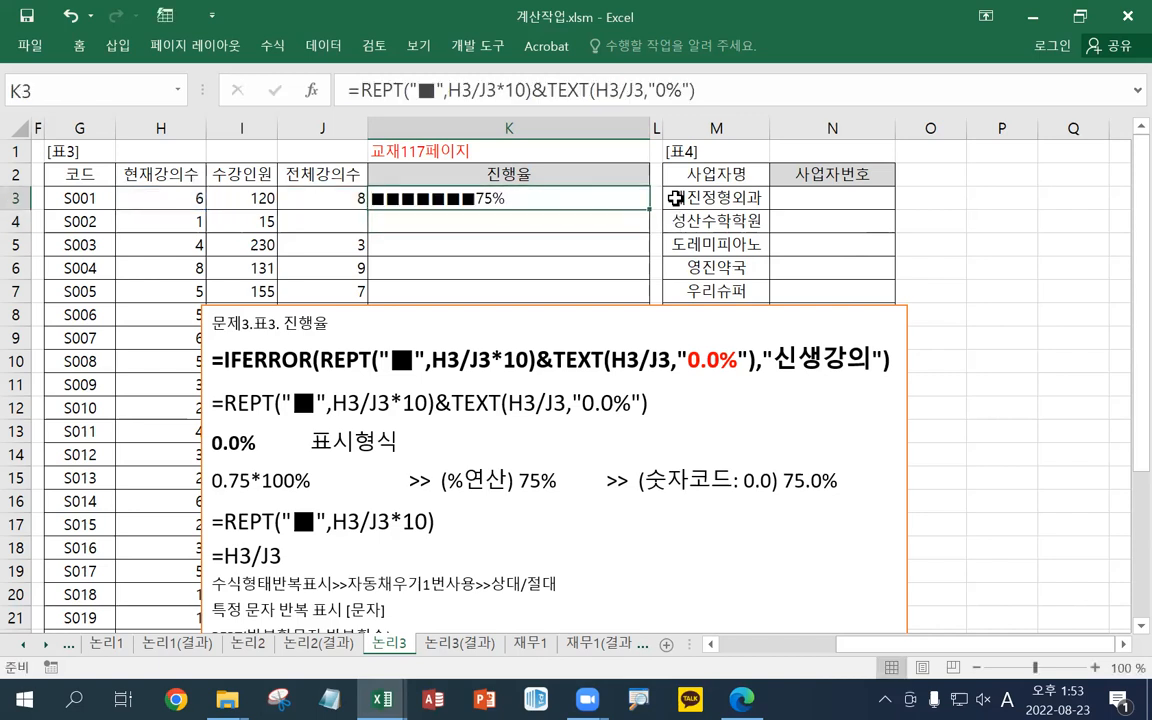
Change the TEXT format code in K3 to "0.0%" for one decimal place
double_click(545, 197)
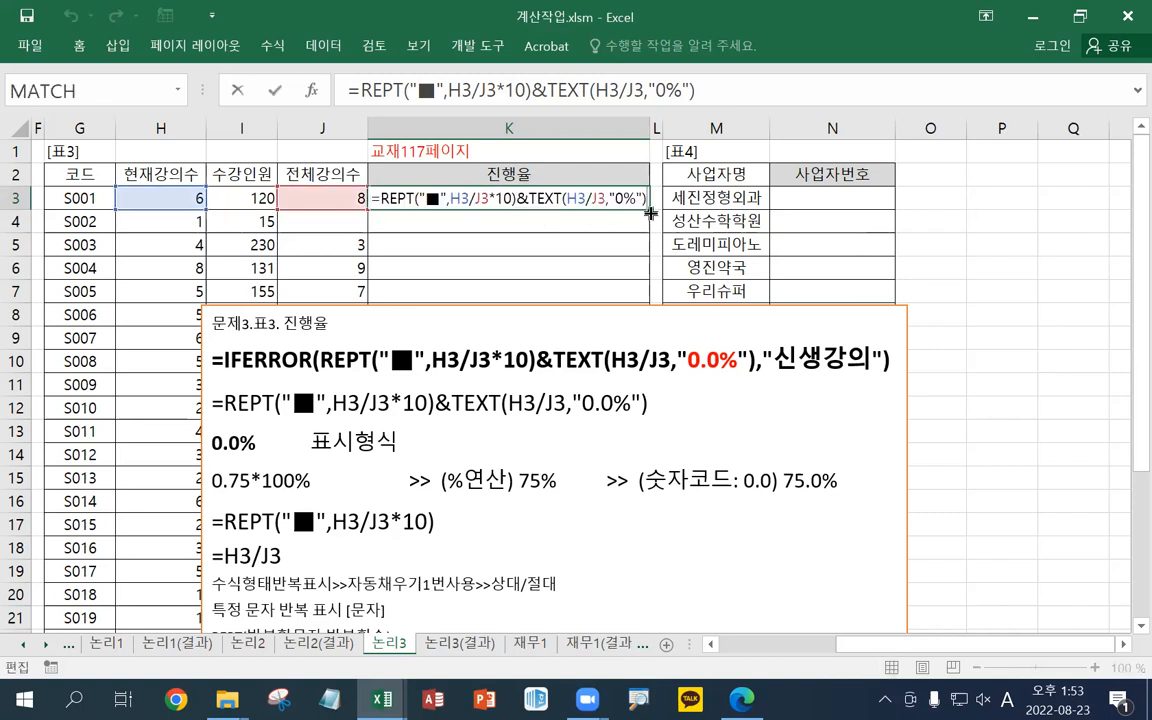
left_click(630, 199)
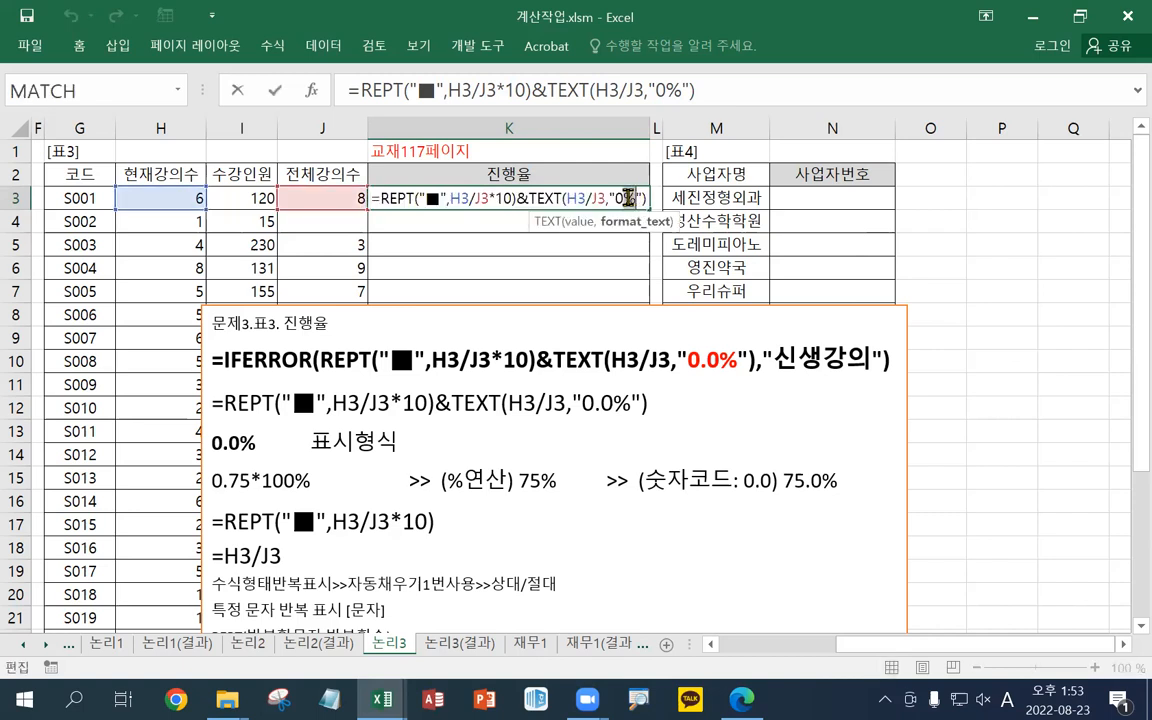
type(".0")
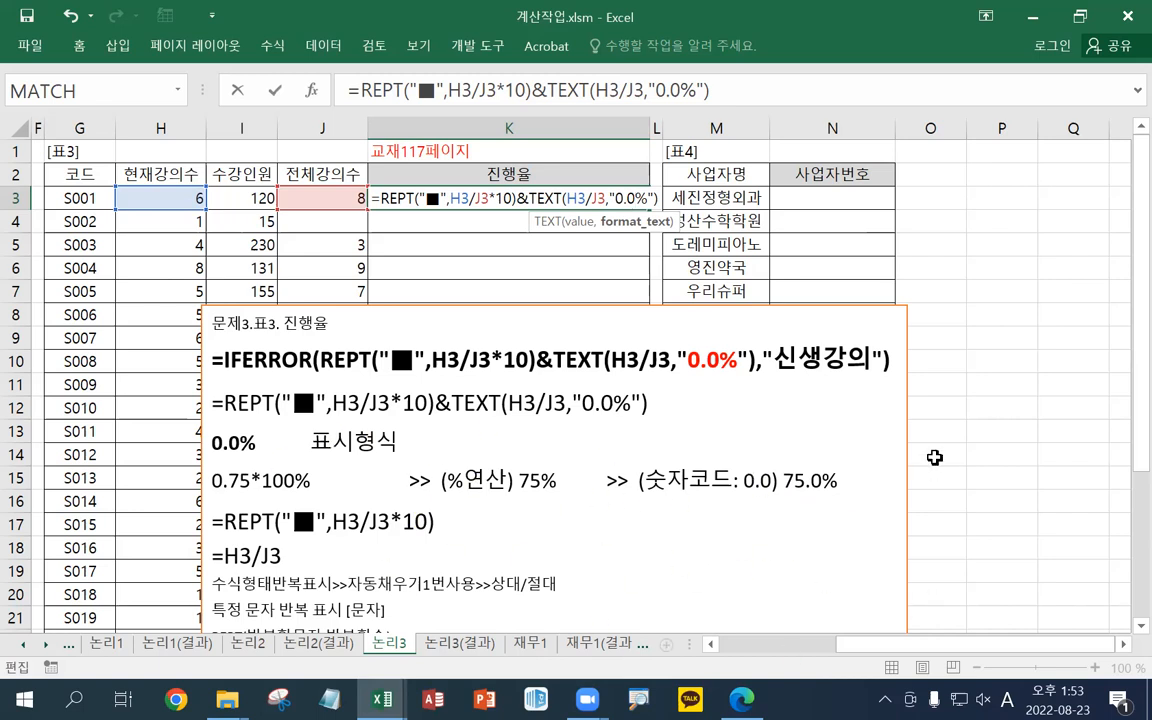
key("Return")
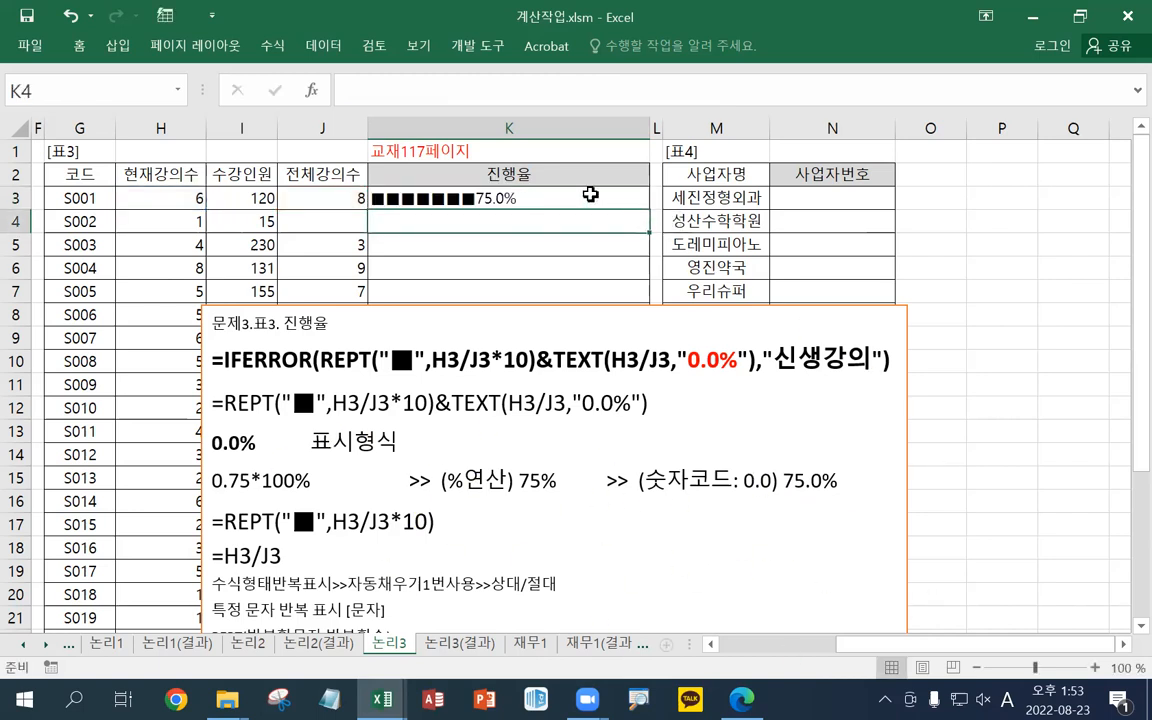
Fill the K3 formula down the 진행율 column and check the 전체강의수 value in J4
left_click(570, 203)
double_click(648, 208)
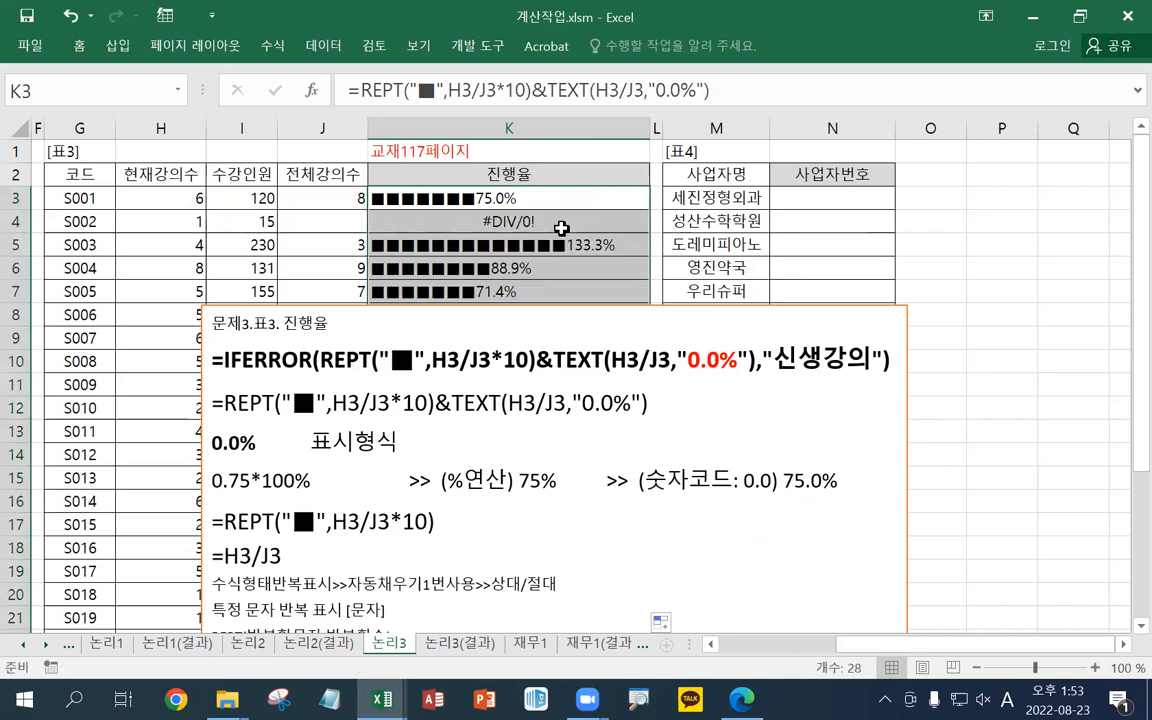
left_click(515, 198)
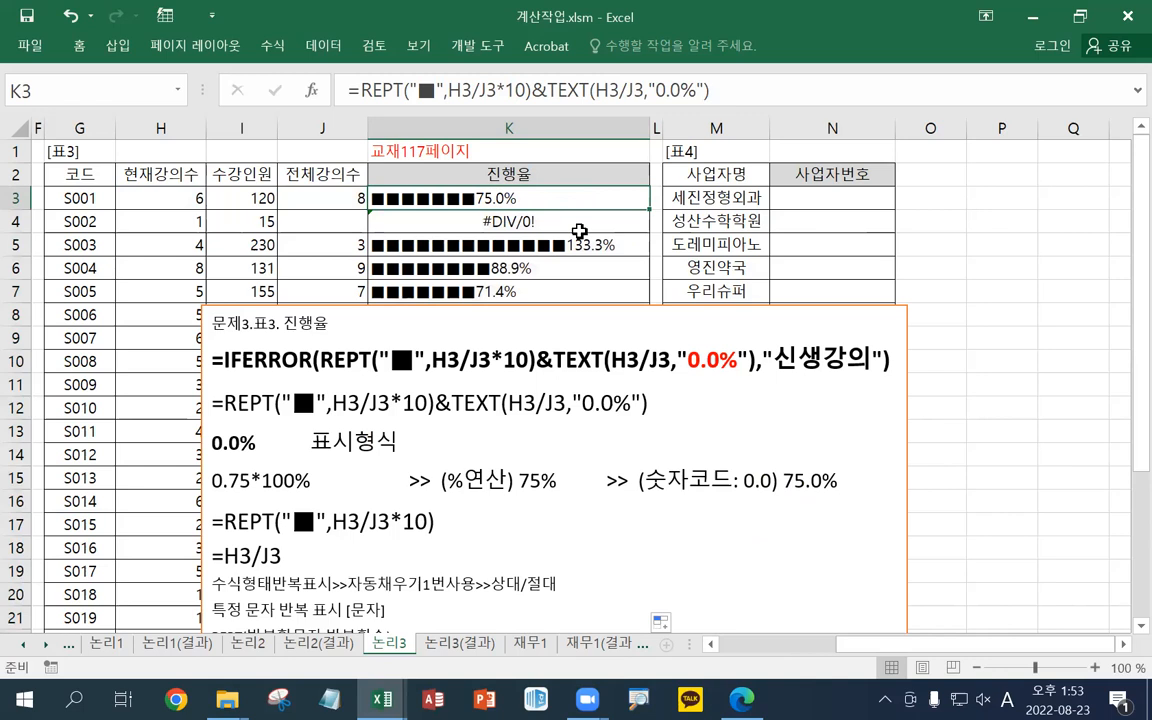
key("Left")
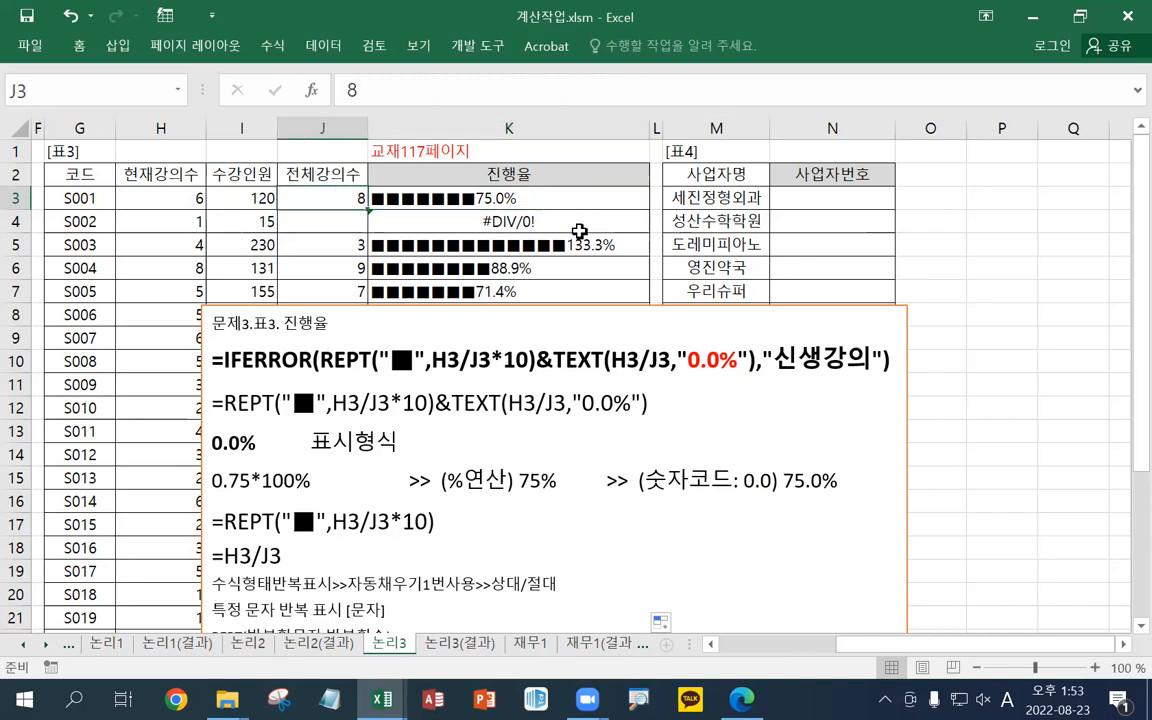
key("Down")
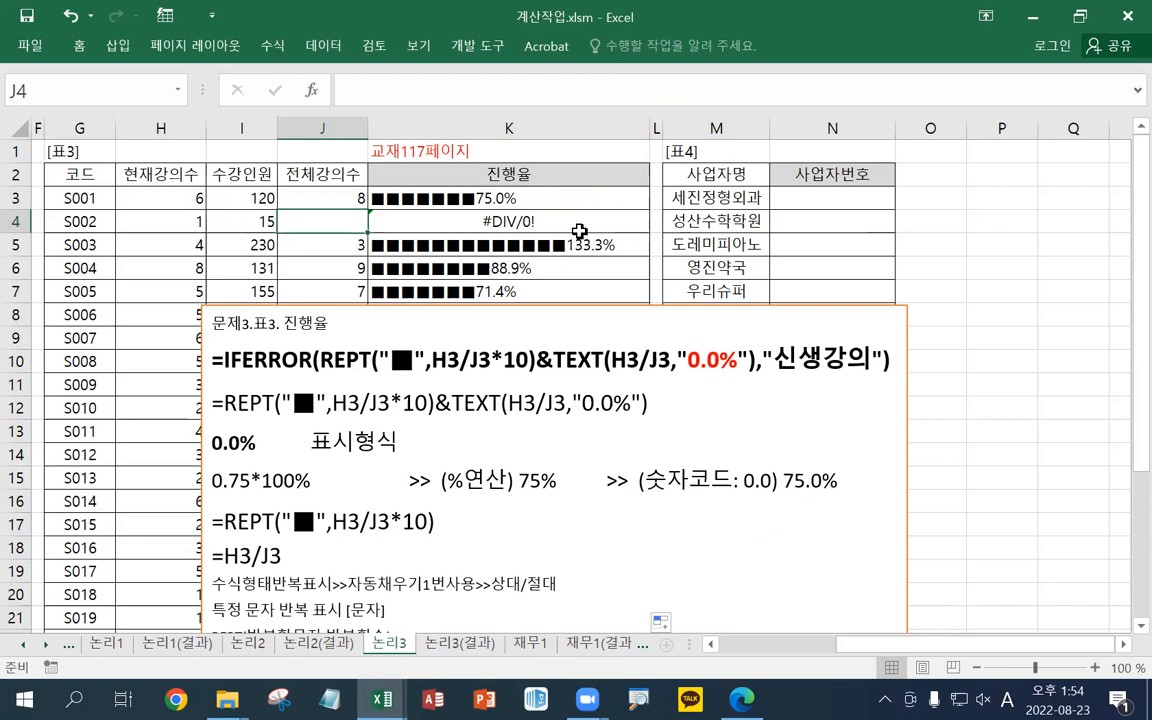
Insert IFERROR( in front of REPT in the K3 formula and add a comma at its end for the error value
double_click(487, 200)
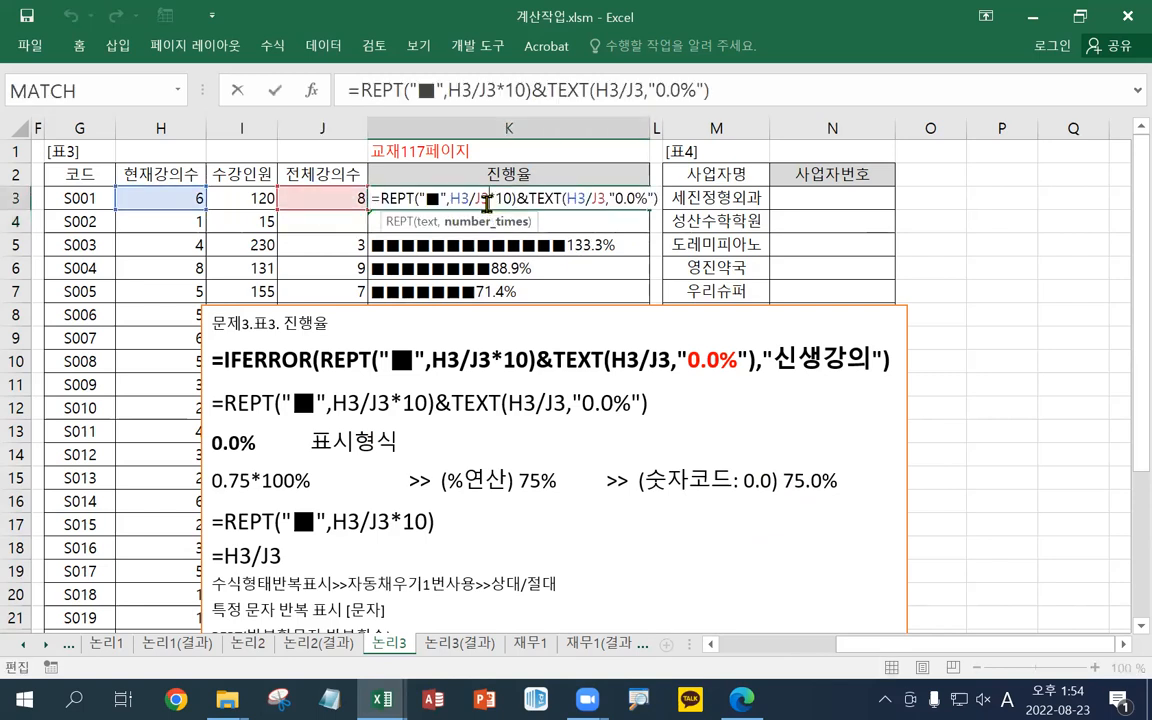
left_click(381, 199)
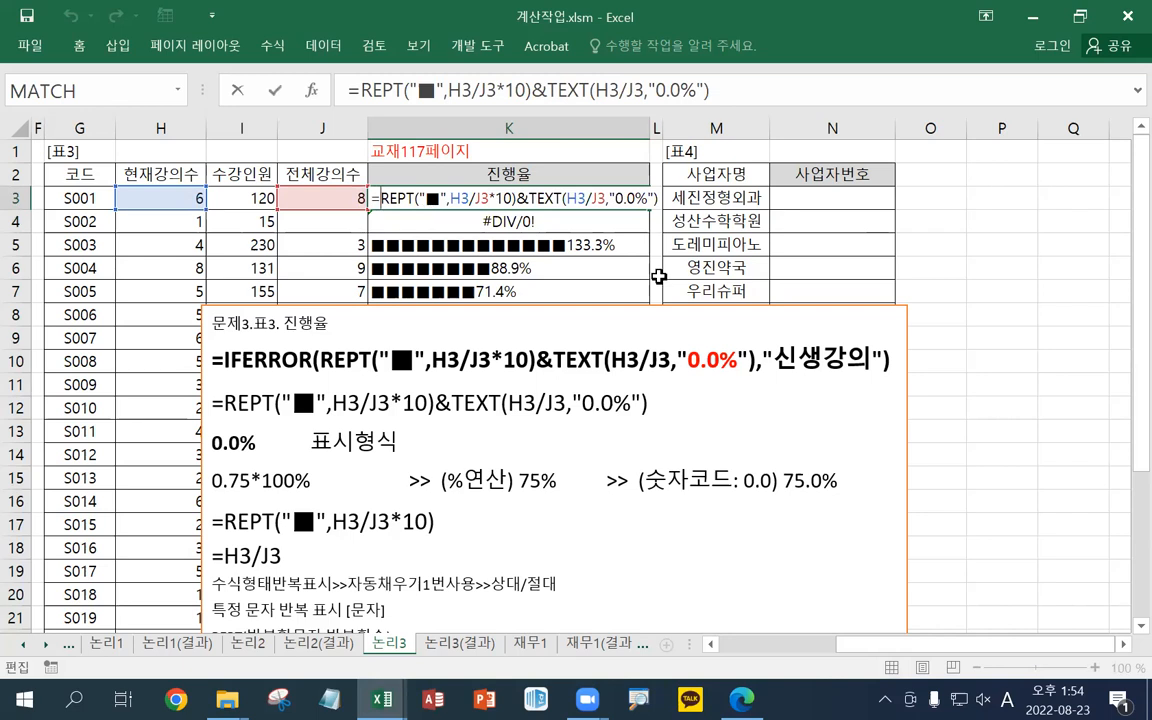
type("IFERROR")
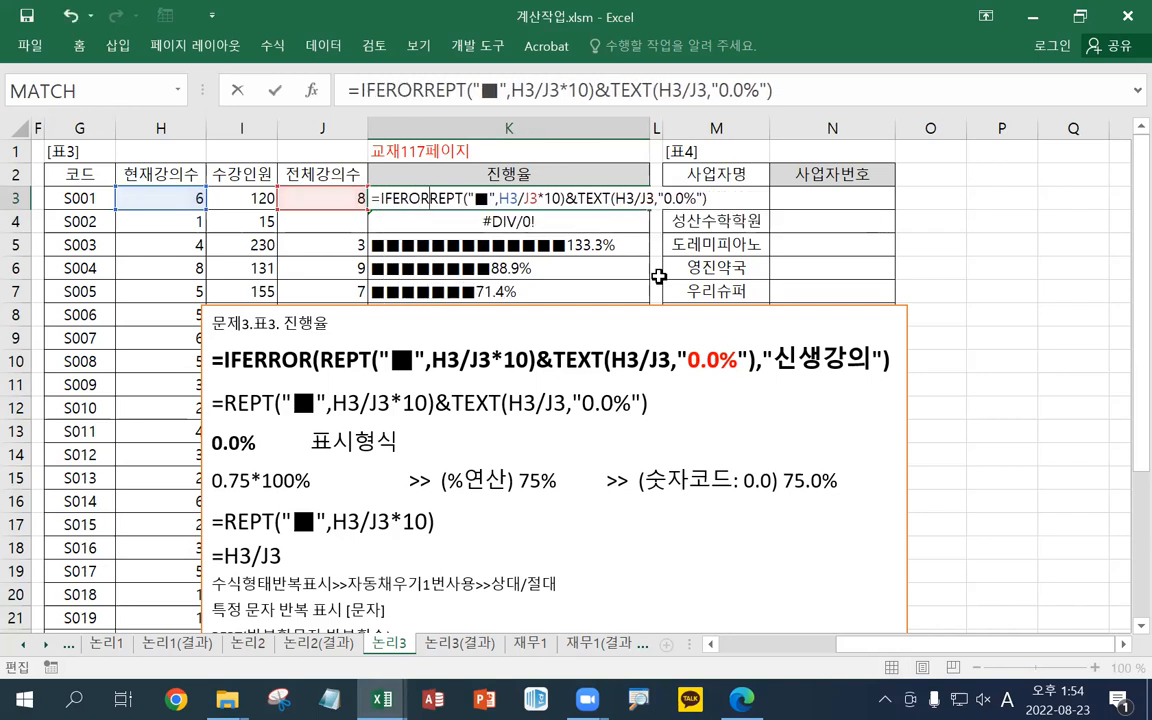
key("BackSpace")
key("BackSpace")
key("BackSpace")
type("RO")
key("BackSpace")
type("ROR(")
key("End")
type(",")
key("Return")
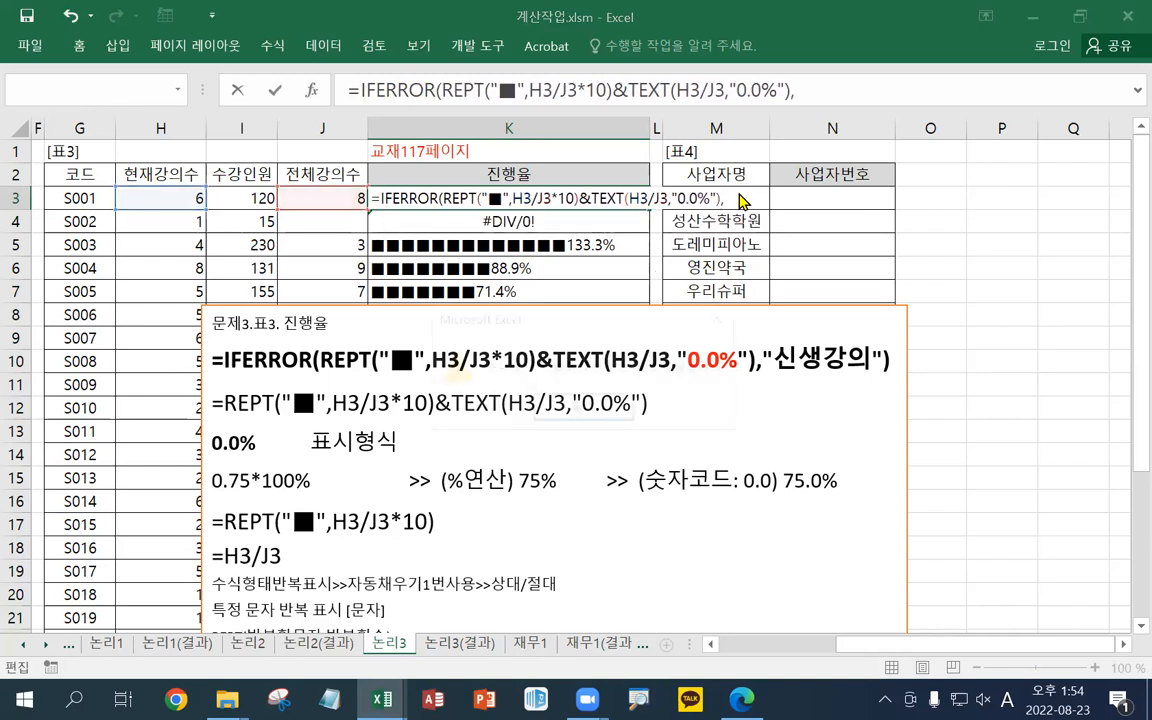
key("Return")
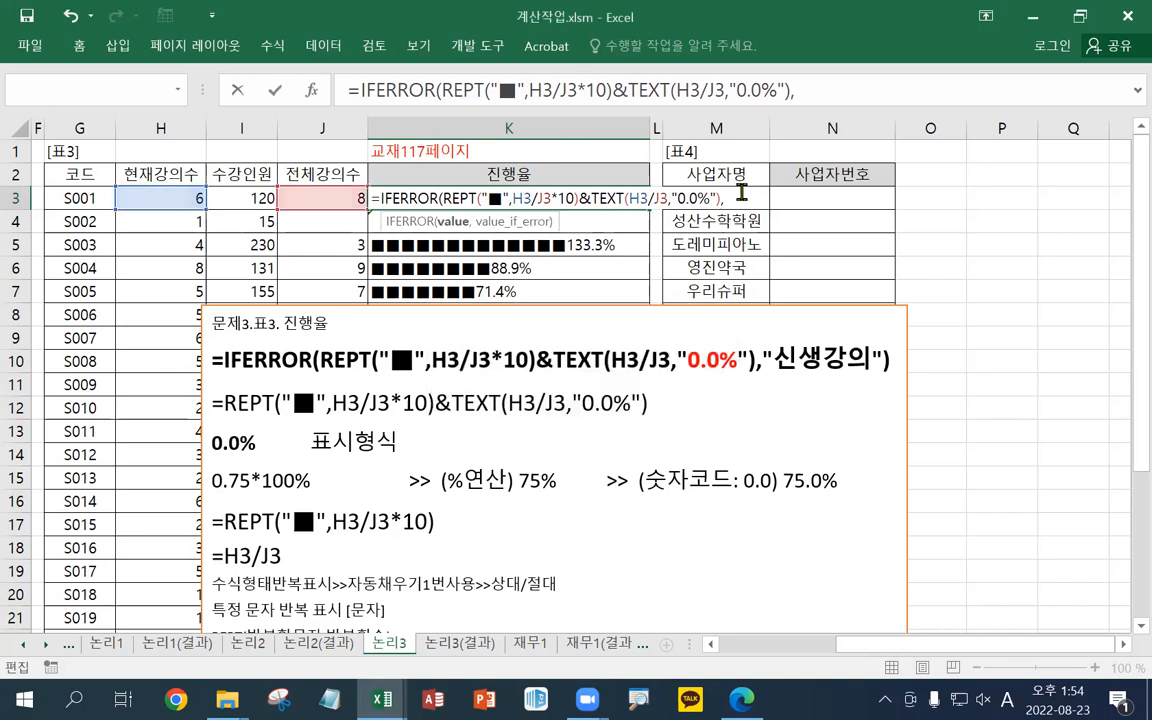
Complete IFERROR in K3 with the error value "신생강의" and fill the formula down the 진행율 column
type("\"TLS")
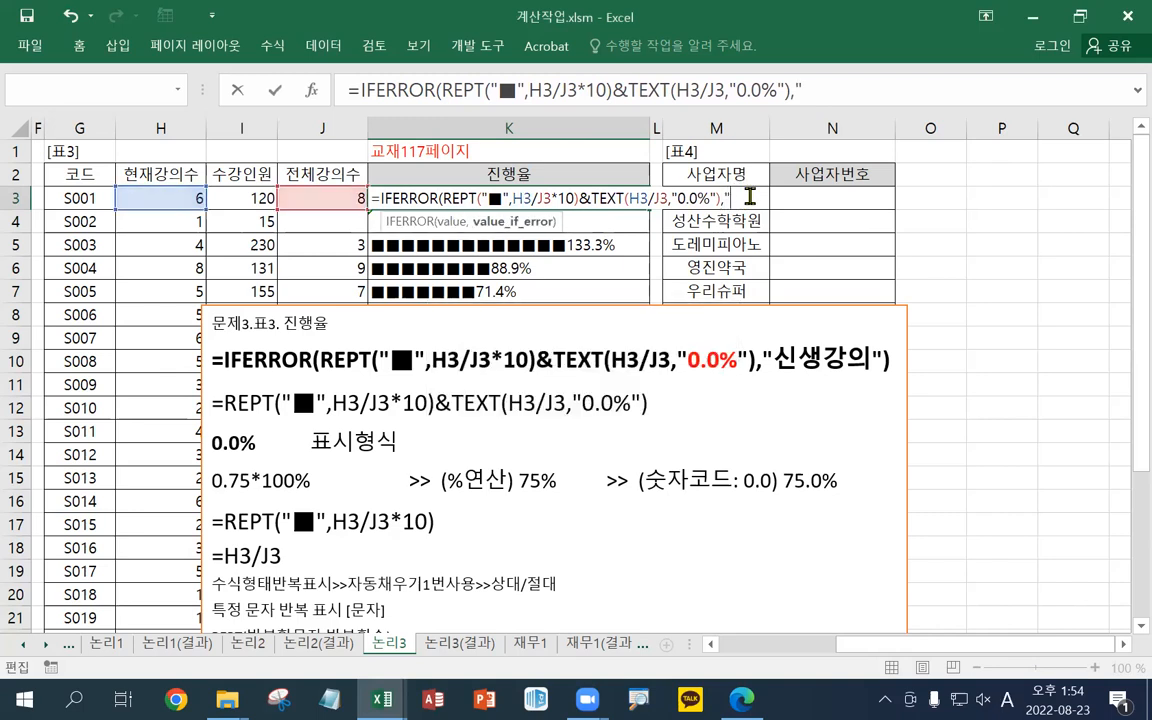
key("BackSpace")
key("BackSpace")
key("BackSpace")
key("Hangul")
type("신생강의\"")
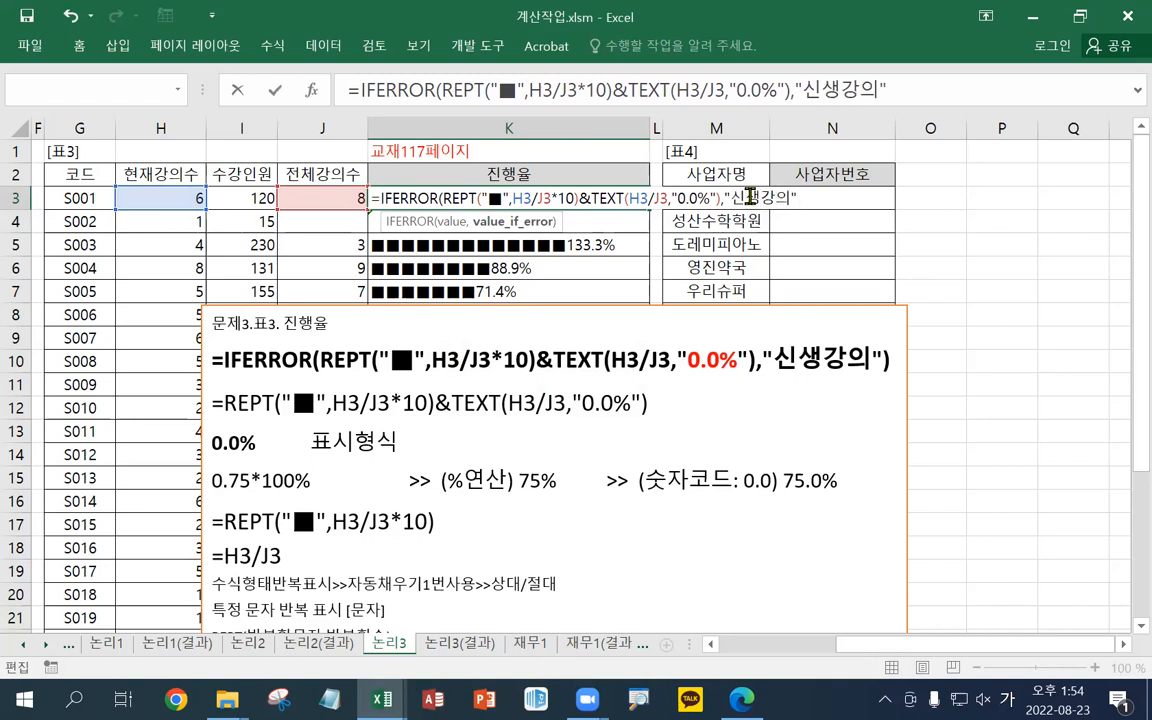
type(")")
key("Return")
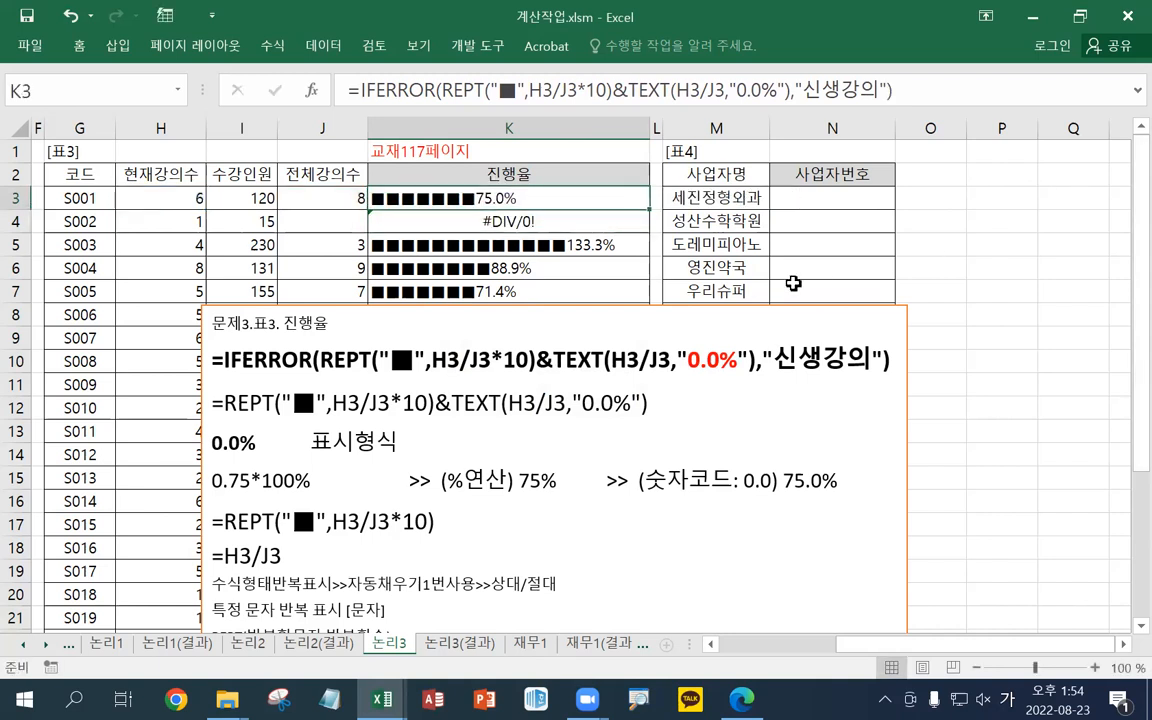
double_click(650, 208)
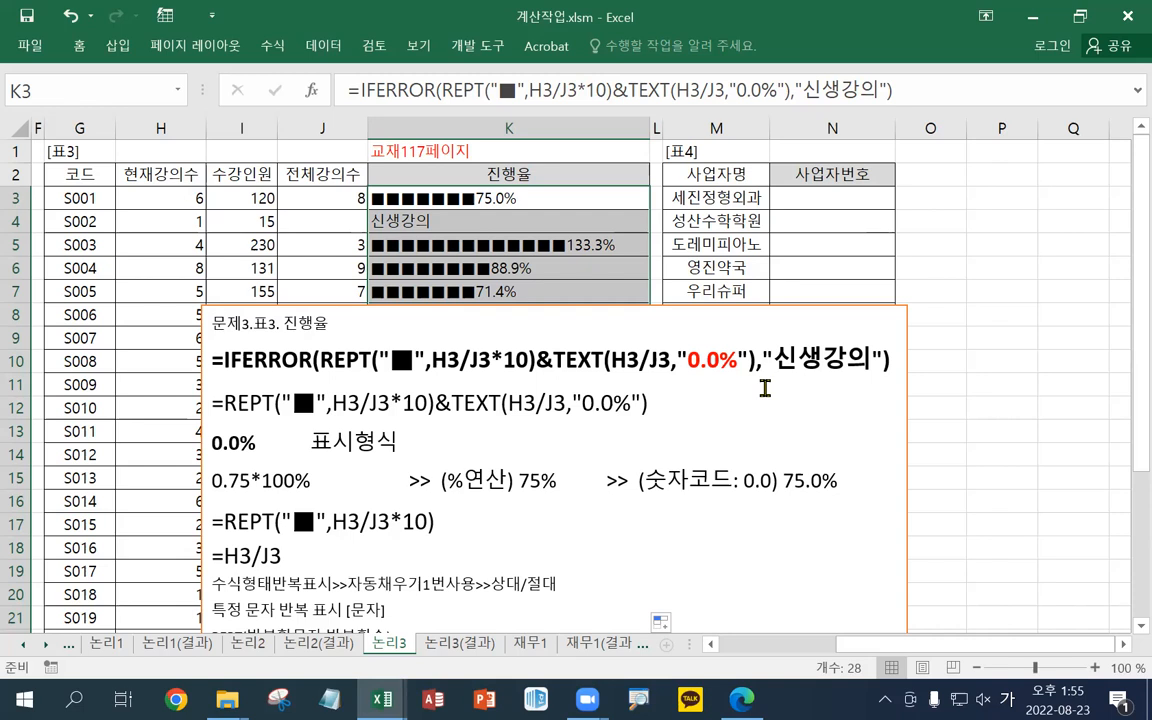
Move the notes text box off table 3 into the empty area beside table 4, starting around column O
left_click(328, 321)
left_click_drag(330, 305, 1036, 224)
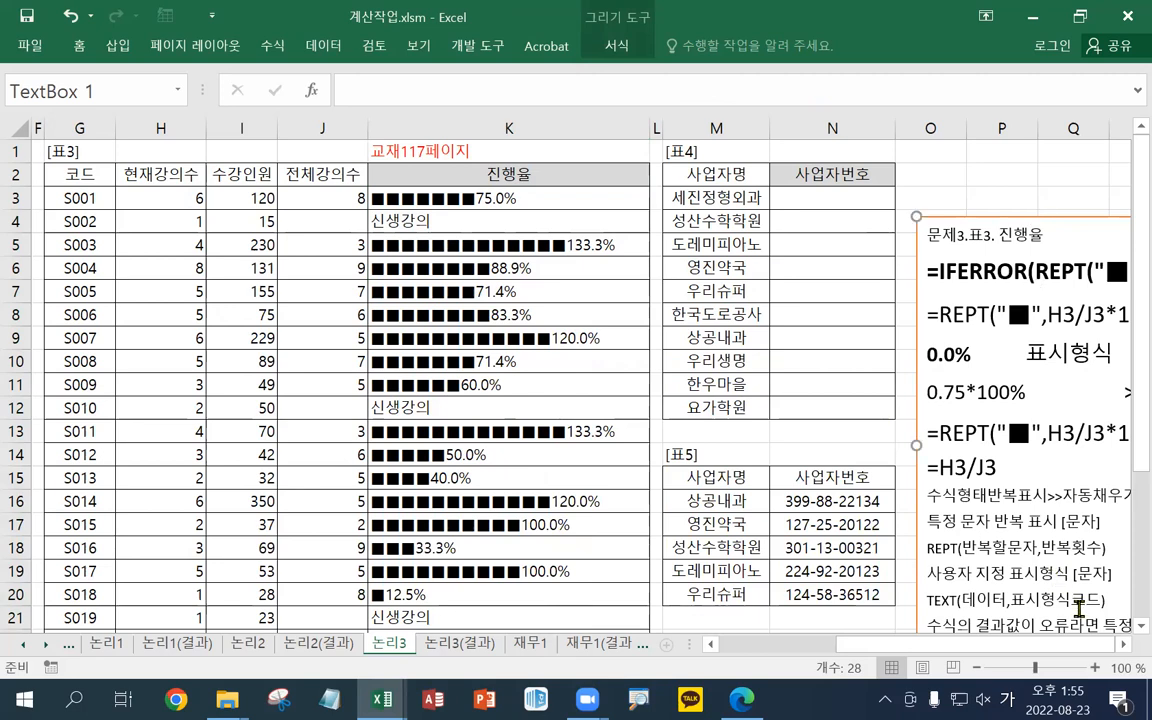
left_click(1122, 645)
left_click(1122, 645)
left_click(1122, 645)
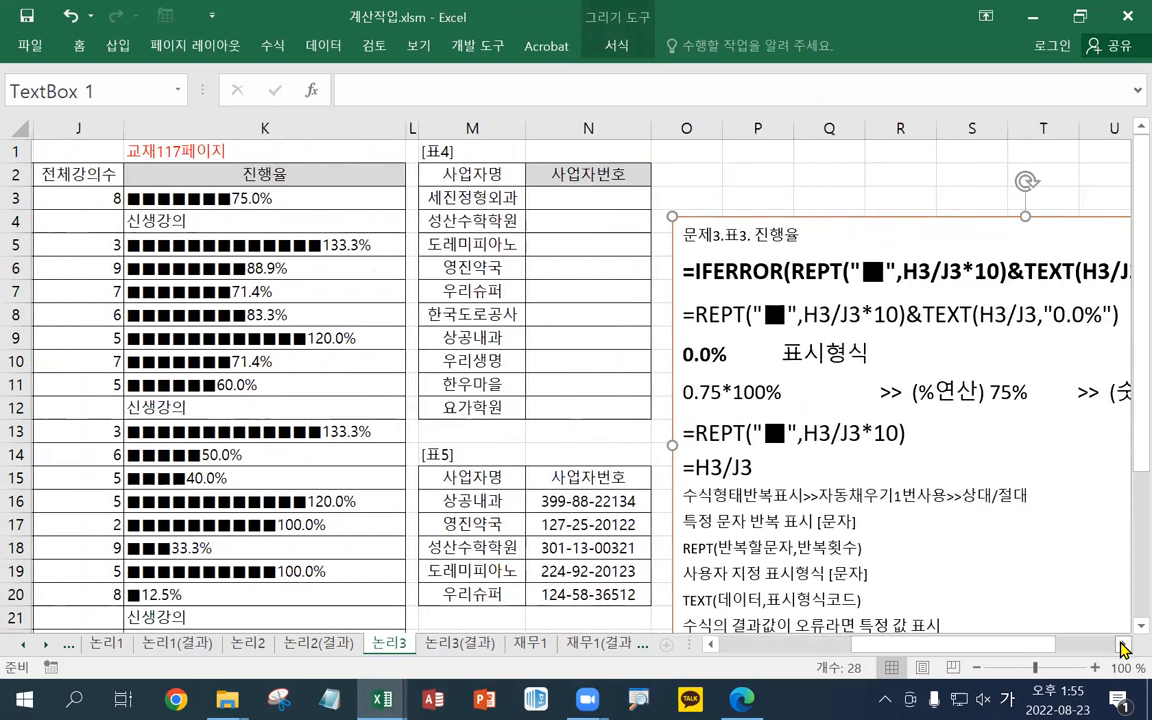
left_click(1122, 645)
left_click(1122, 645)
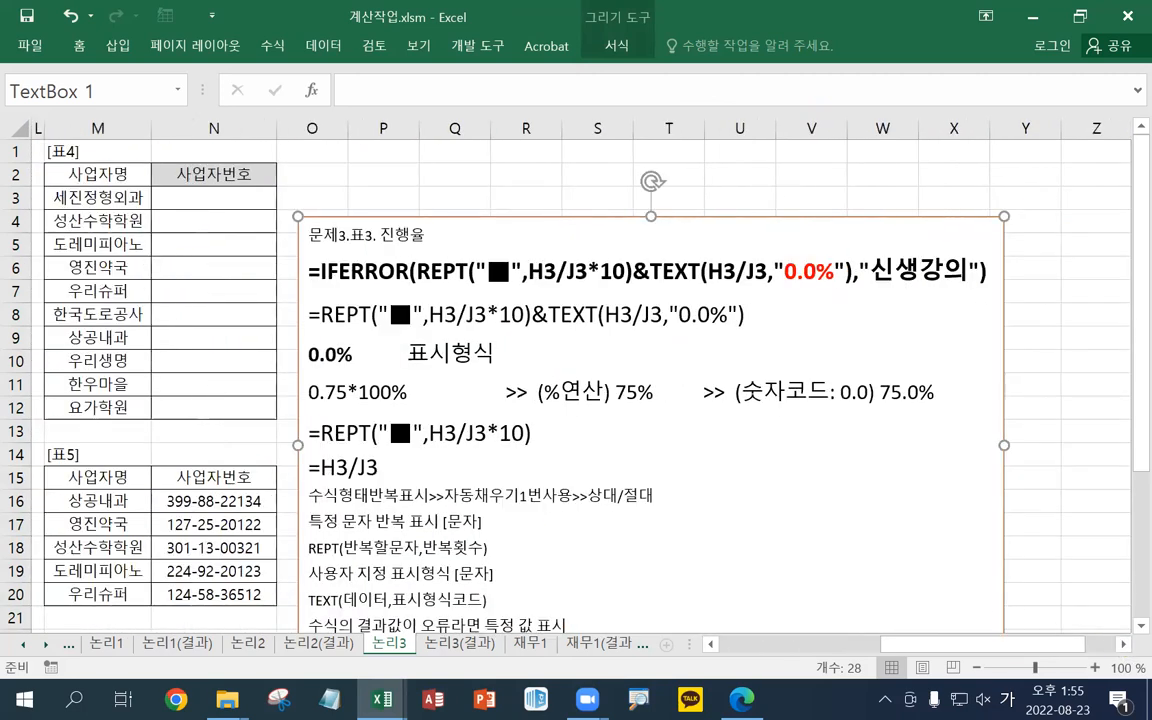
Insert the "문제4.표4. 사업자번호" notes with their IFERROR, REPLACE and VLOOKUP explanations above the "문제3.표3. 진행율" notes, separated by a blank line
key("ctrl+2")
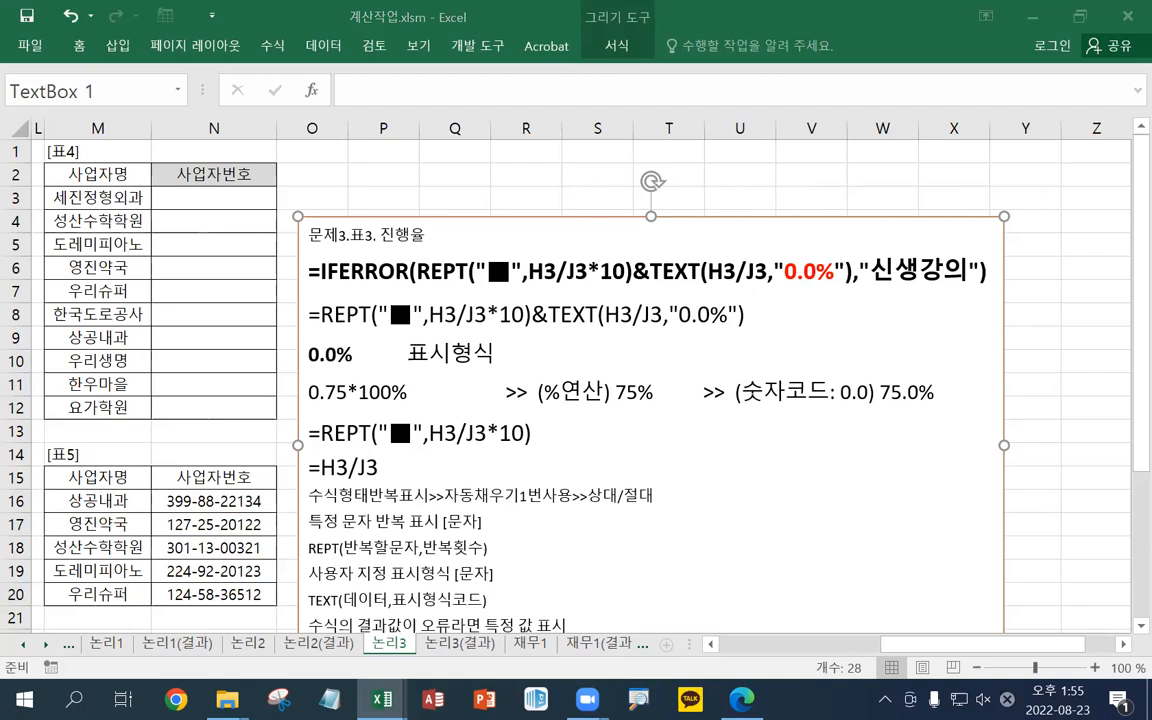
key("Escape")
key("ctrl+2")
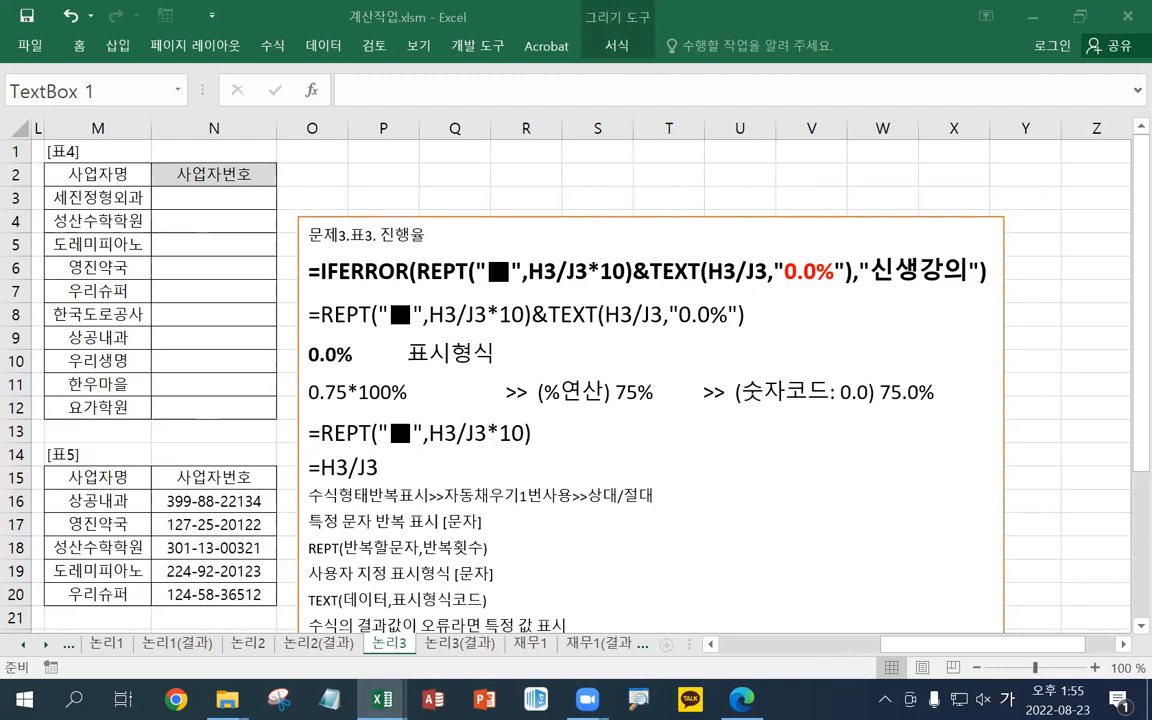
left_click(512, 316)
left_click(310, 234)
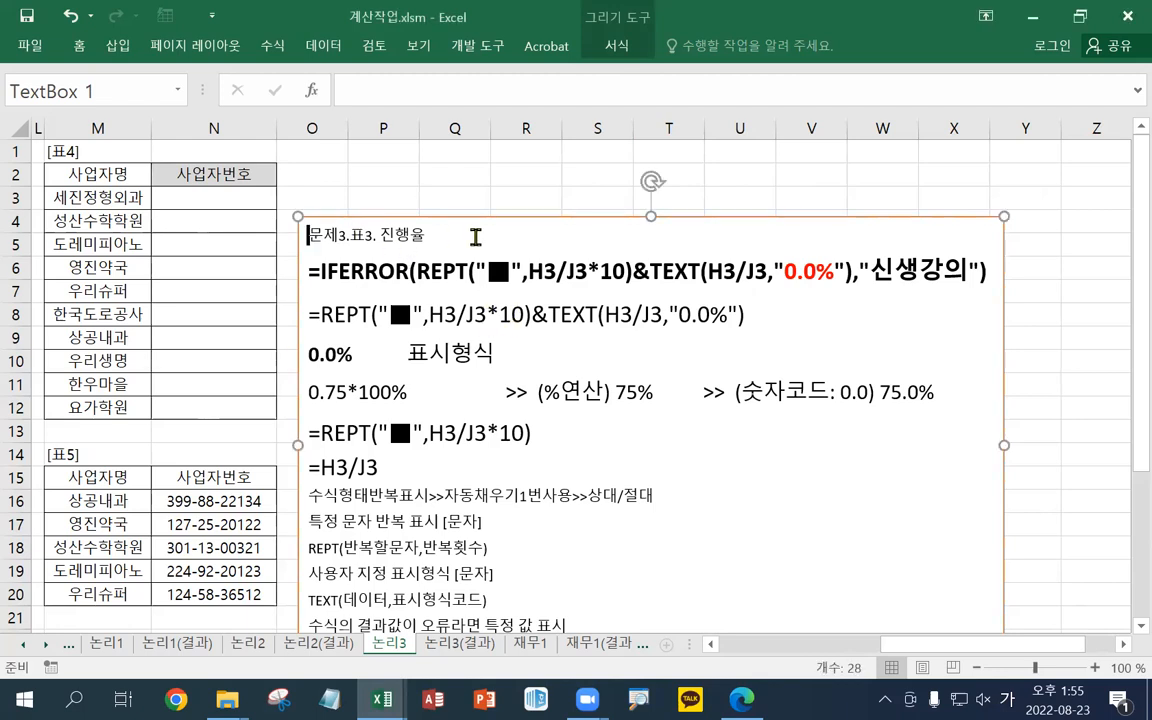
key("Return")
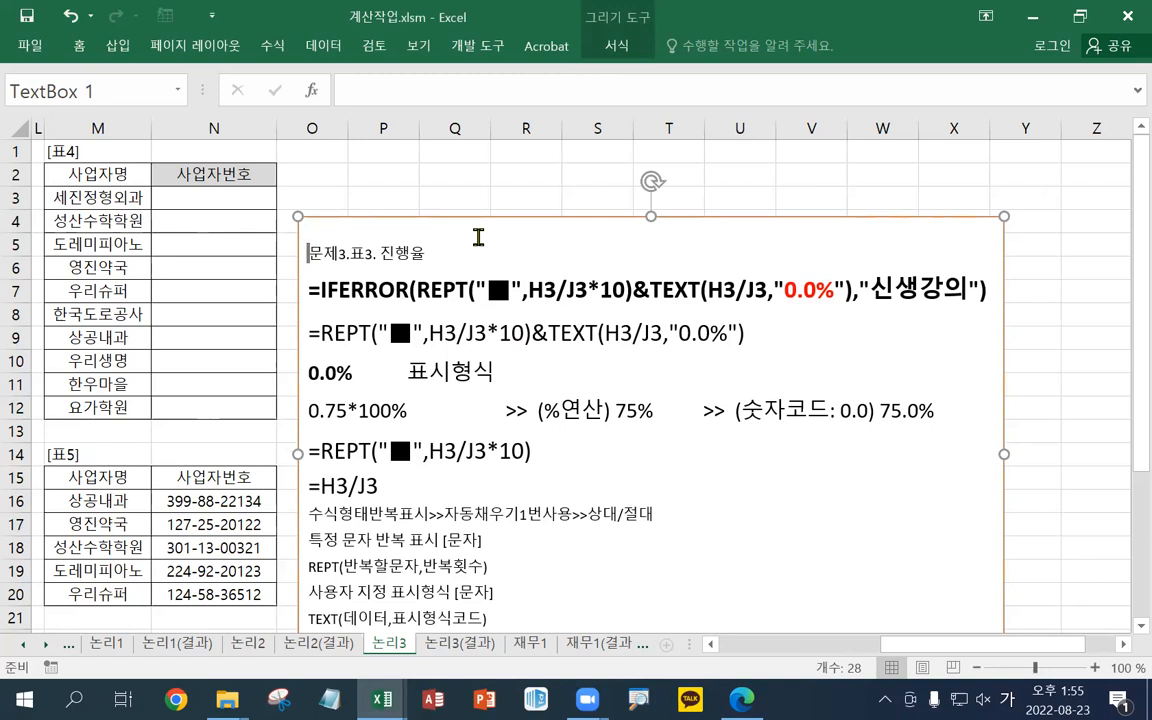
left_click(375, 233)
type("문제4.표4. 사업자번호 =IFERROR(REPLACE(VLOOKUP(M3,$M$16:$N$20,2,FALSE),5,2,\"OO\"),\" \") =REPLACE(VLOOKUP(M3,$M$16:$N$20,2,FALSE),5,2,\"OO\") =VLOOKUP(M3,$M$16:$N$20,2,FALSE) 수식형태반복표시>>자동채우기1번사용>>상대/절대 찾는값 > 기준(참조) 표 > 비교방향: 수직 > 해당하는 값 표시 VLOOKUP(찾는값,기준표범위,결과값표시할열번호,비교시일치유무) 비교시일치유무 FALSE (정확히 일치, 값1개, 문자/숫자, 0), TRUE (유사 일치, 범위, 숫자, 오름차순, 1) 특정 위치의 문자 바꾸기 [문자] REPALCE(원본문자,시작위치,추출할글자수,바꿀새문자) 수식의 결과값이 오류라면 특정 값 표시 IFERROR(값_수식,값_오류)")
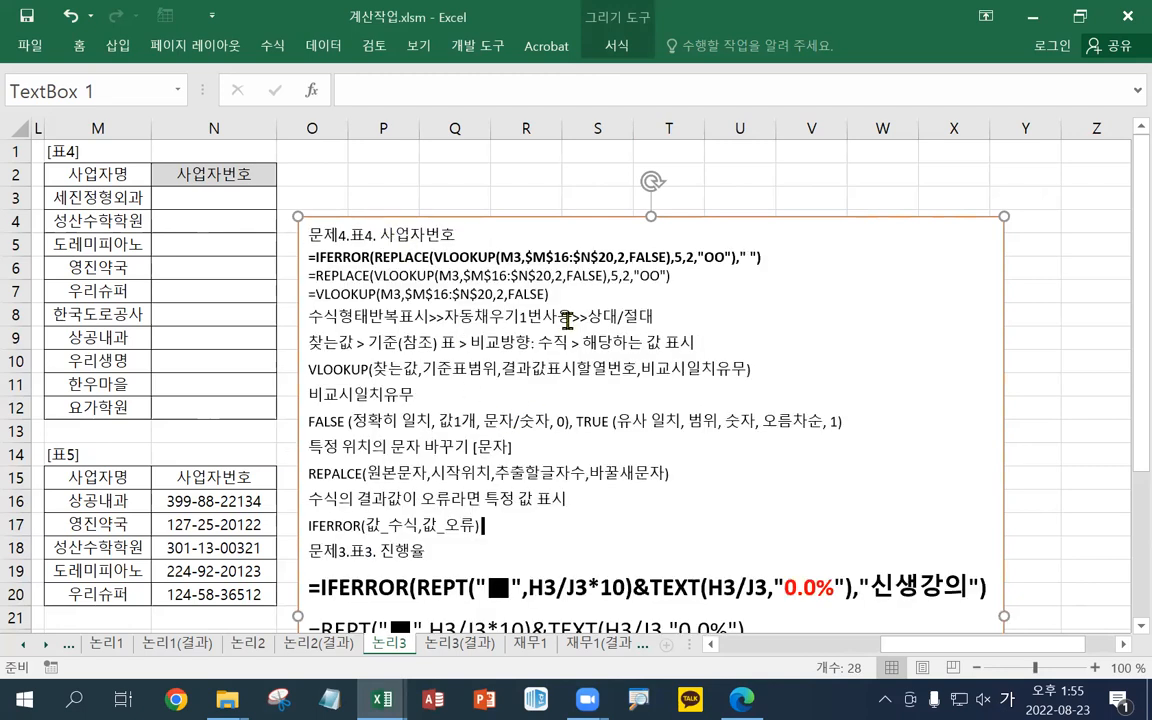
key("Return")
Enlarge the font of the three 사업자번호 formula lines in the notes text box
left_click_drag(550, 294, 312, 252)
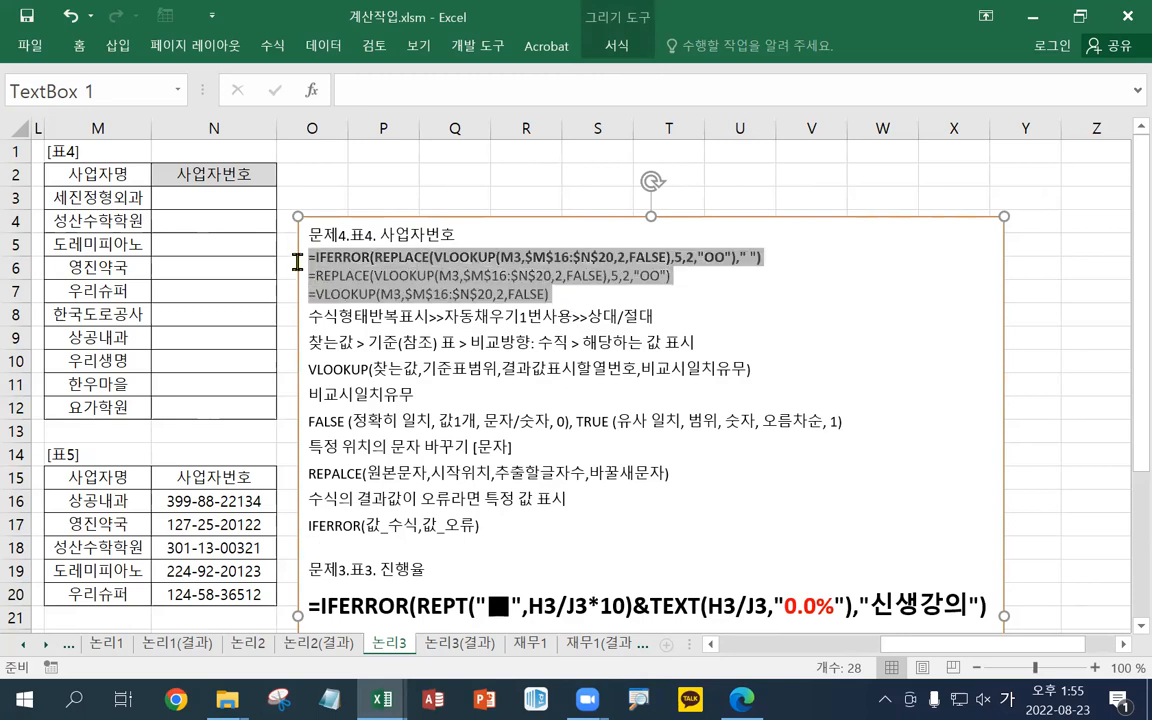
left_click(413, 210)
left_click(413, 210)
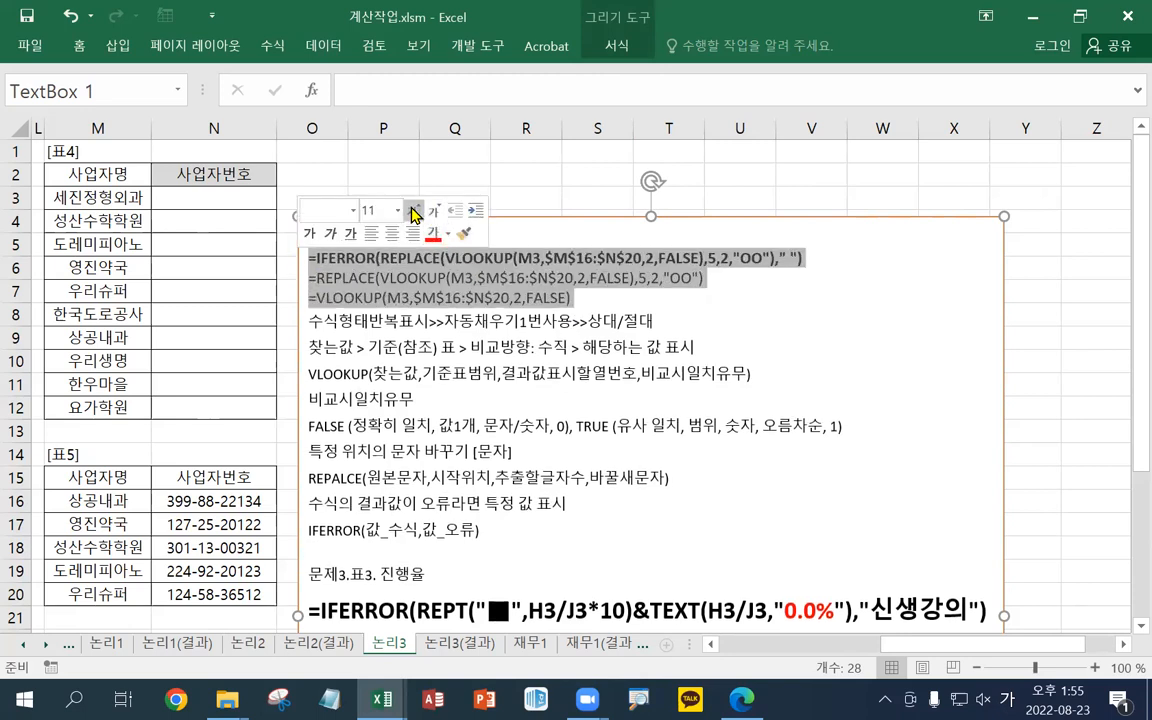
left_click(414, 211)
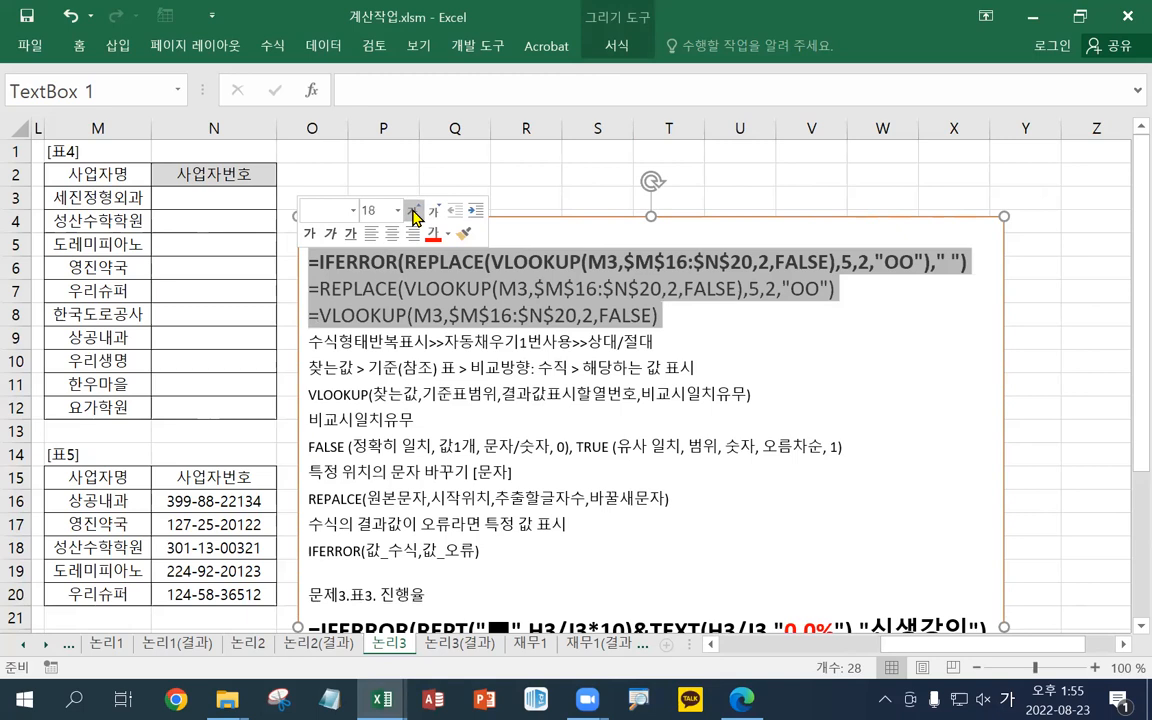
left_click(413, 212)
Start a VLOOKUP formula in N3 with M3 as lookup value and the absolute range $M$16:$N$20 as the table
left_click(222, 198)
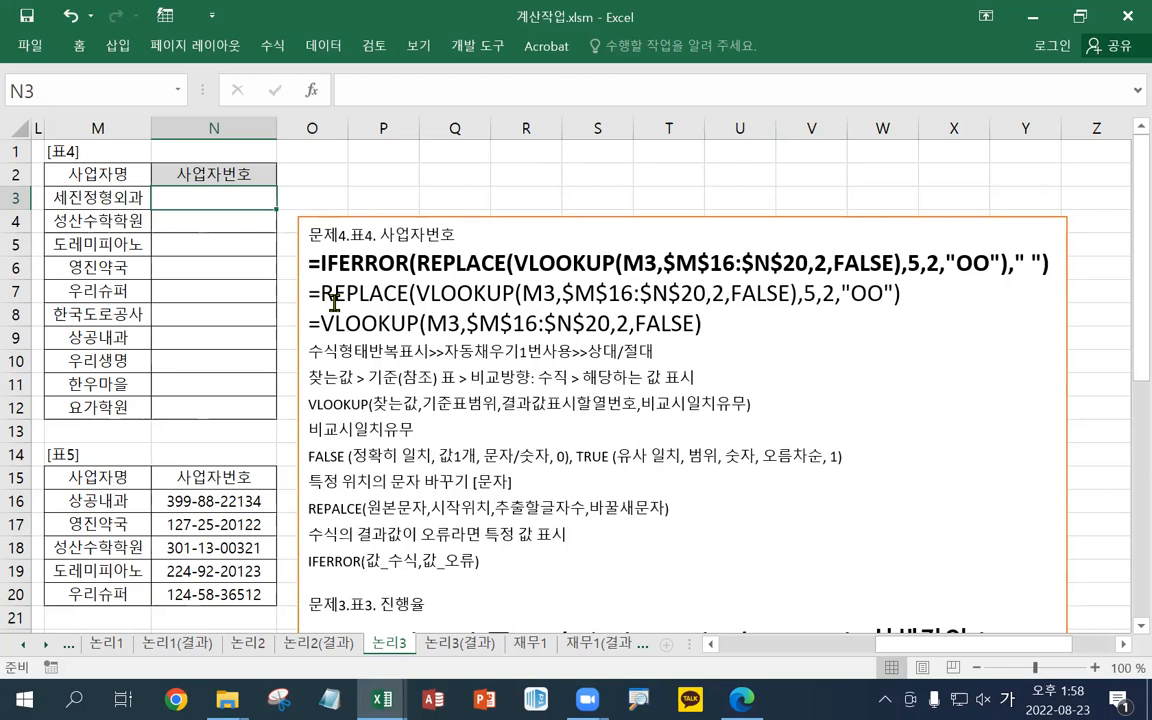
type("=")
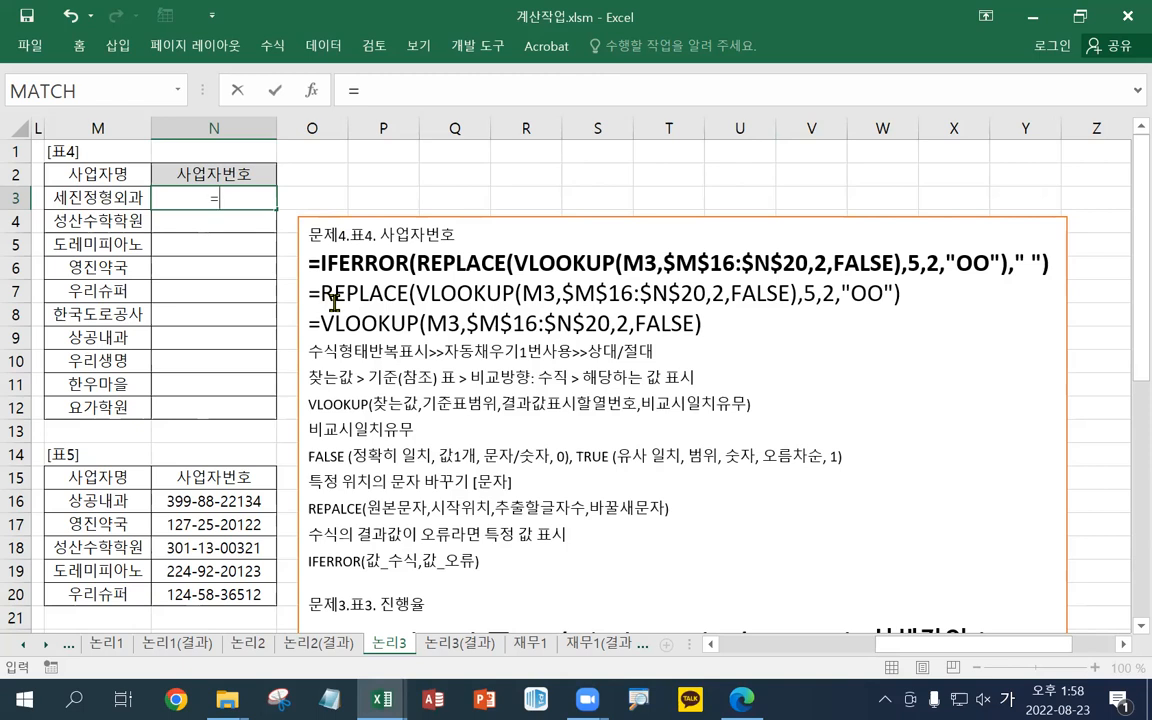
type("VLOOKUP(")
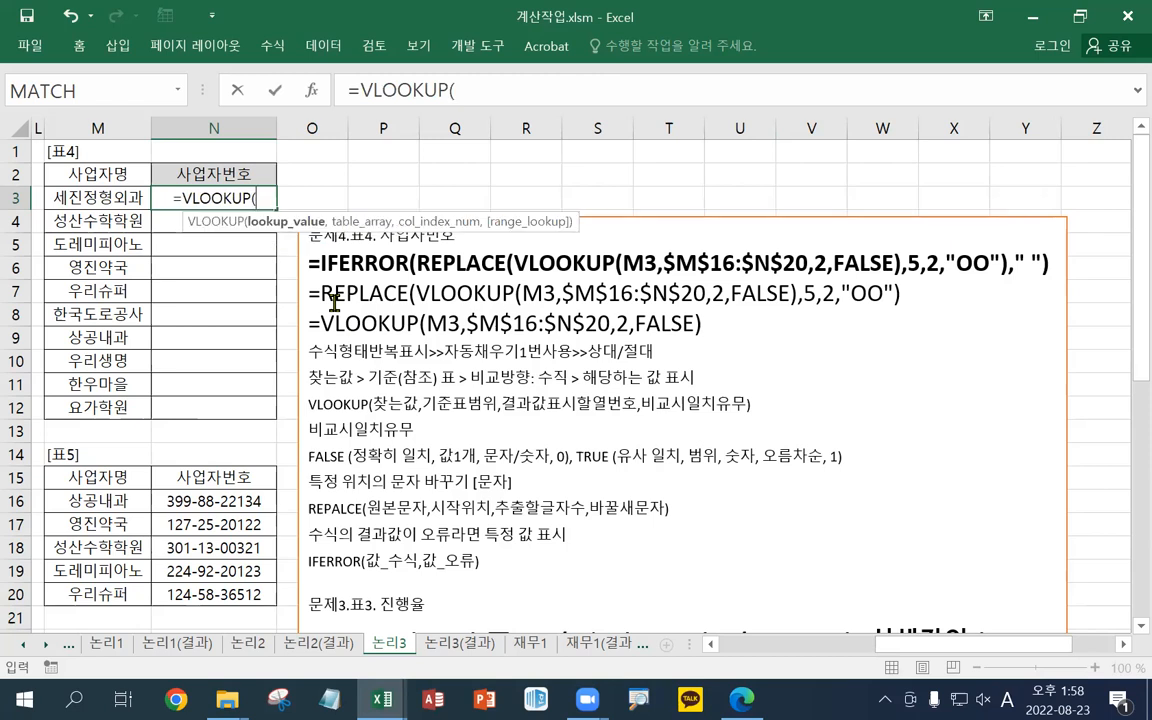
key("Left")
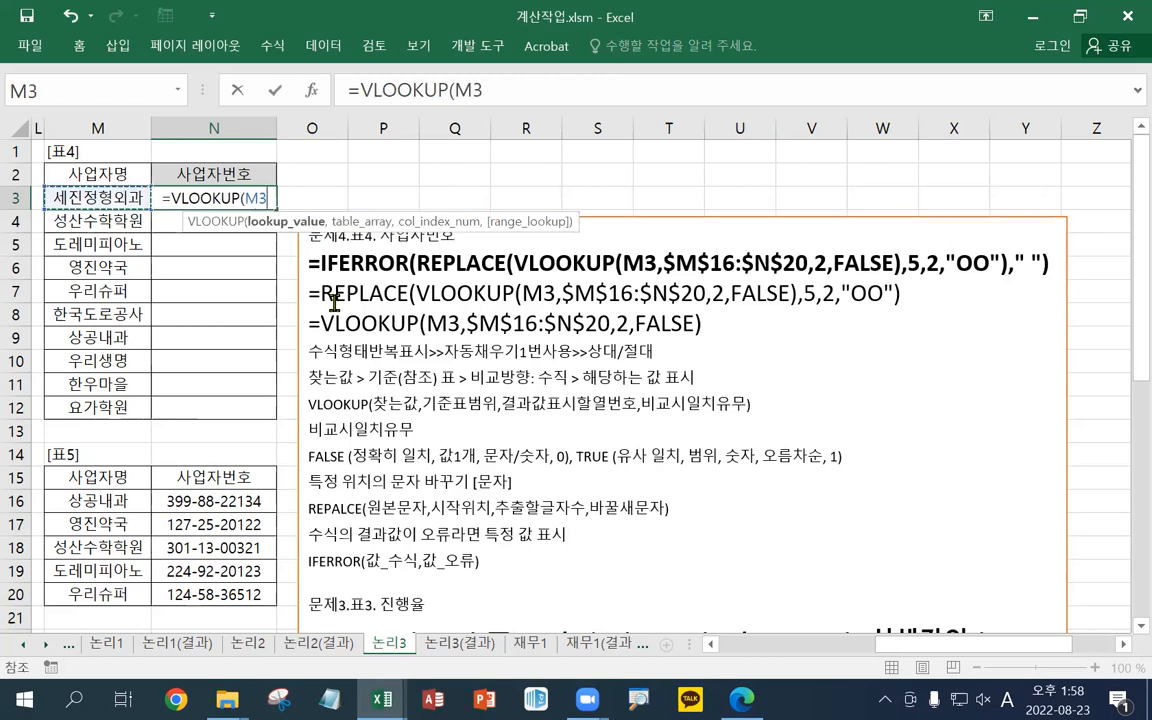
type(",")
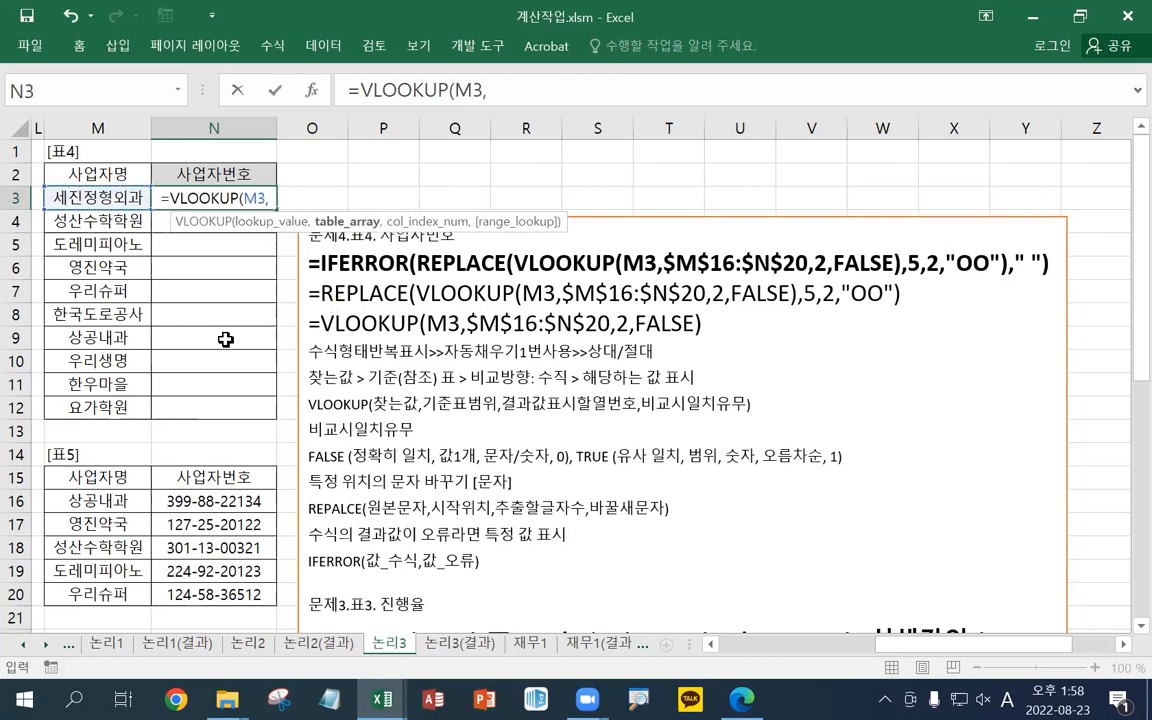
left_click(130, 500)
left_click_drag(181, 522, 187, 593)
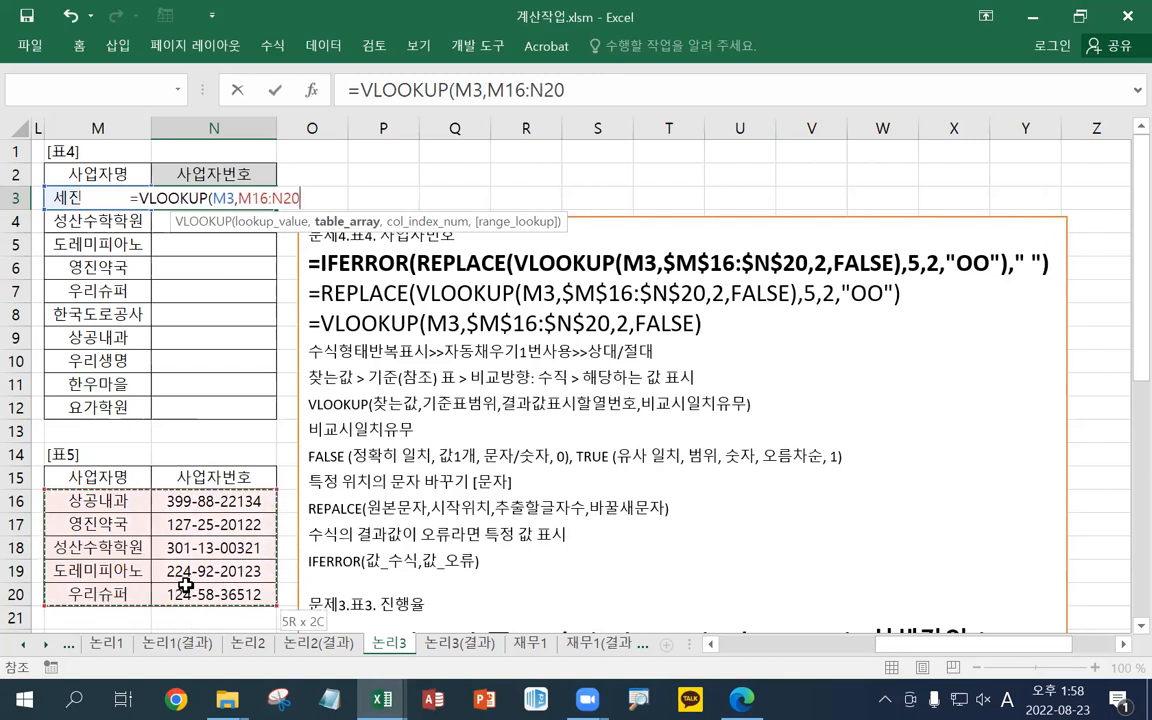
key("F4")
type(",")
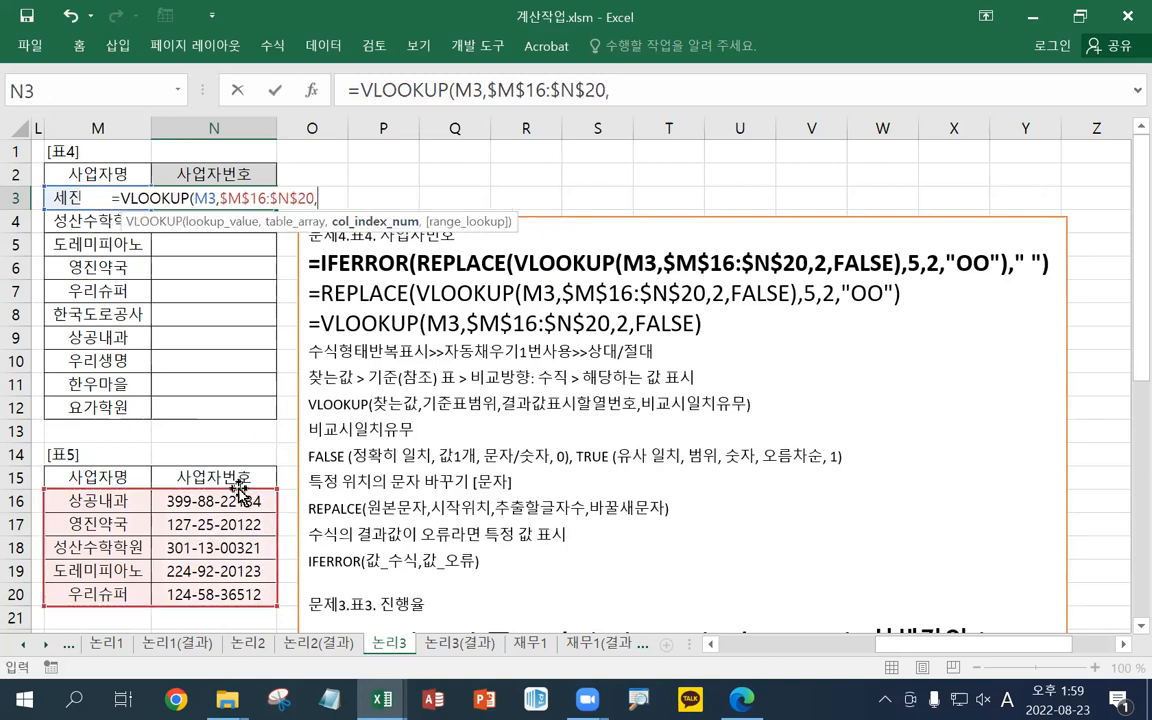
Complete the N3 VLOOKUP with column number 2 and FALSE for an exact match, and fill it down to N12
type("2")
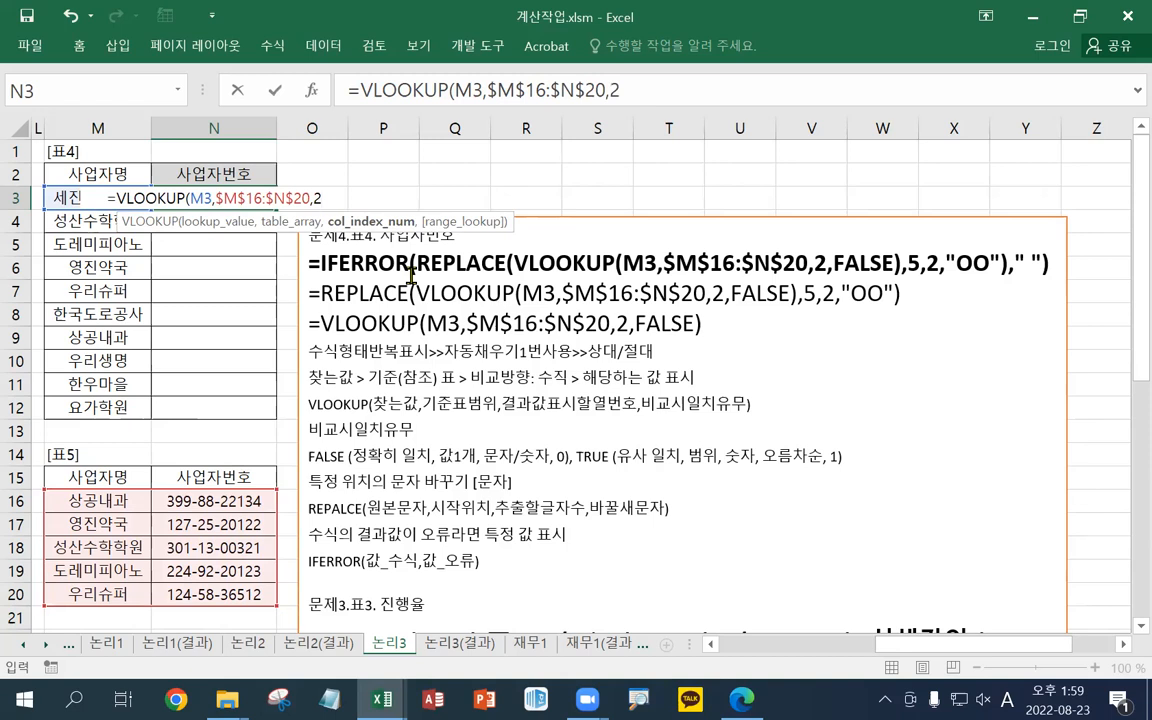
type(",")
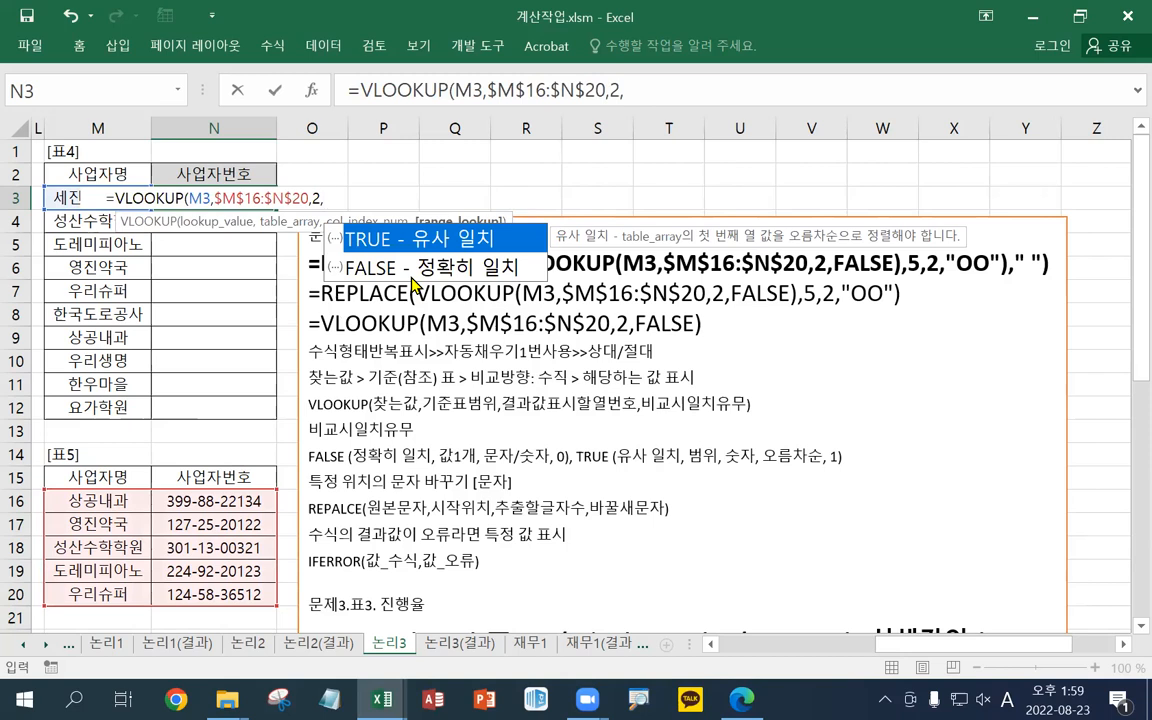
type("FALSE)")
key("Return")
key("Up")
left_click_drag(276, 209, 250, 414)
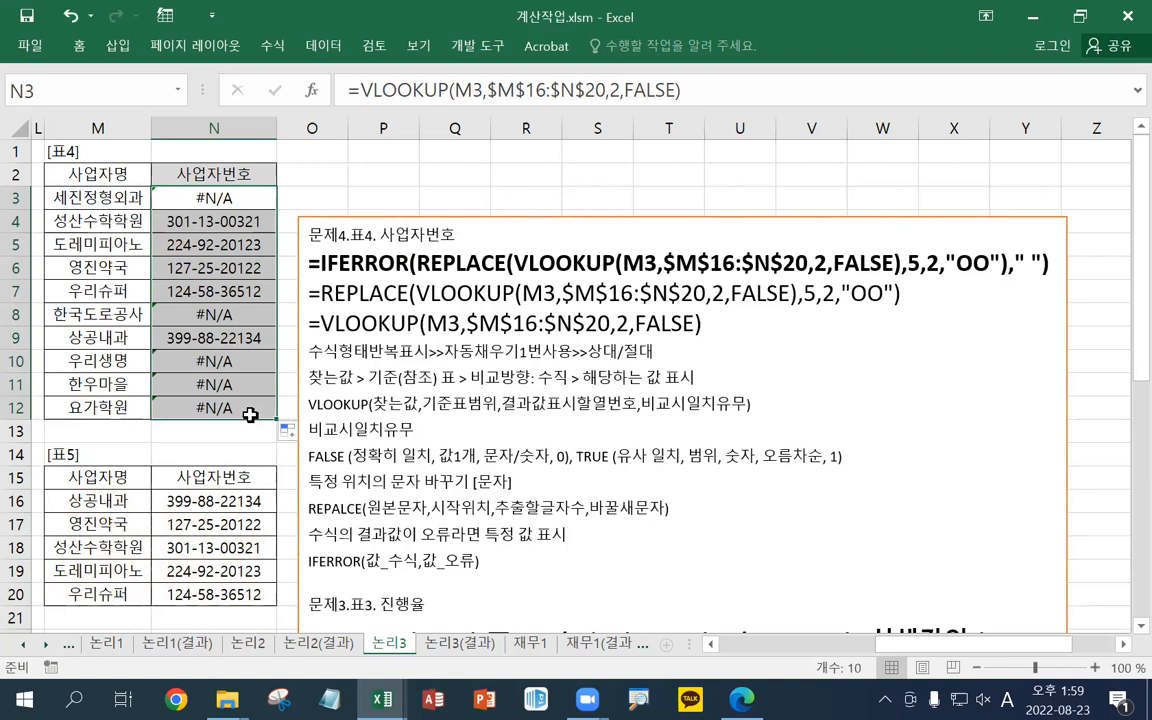
Insert REPLACE( in front of VLOOKUP in the N3 formula
left_click(225, 196)
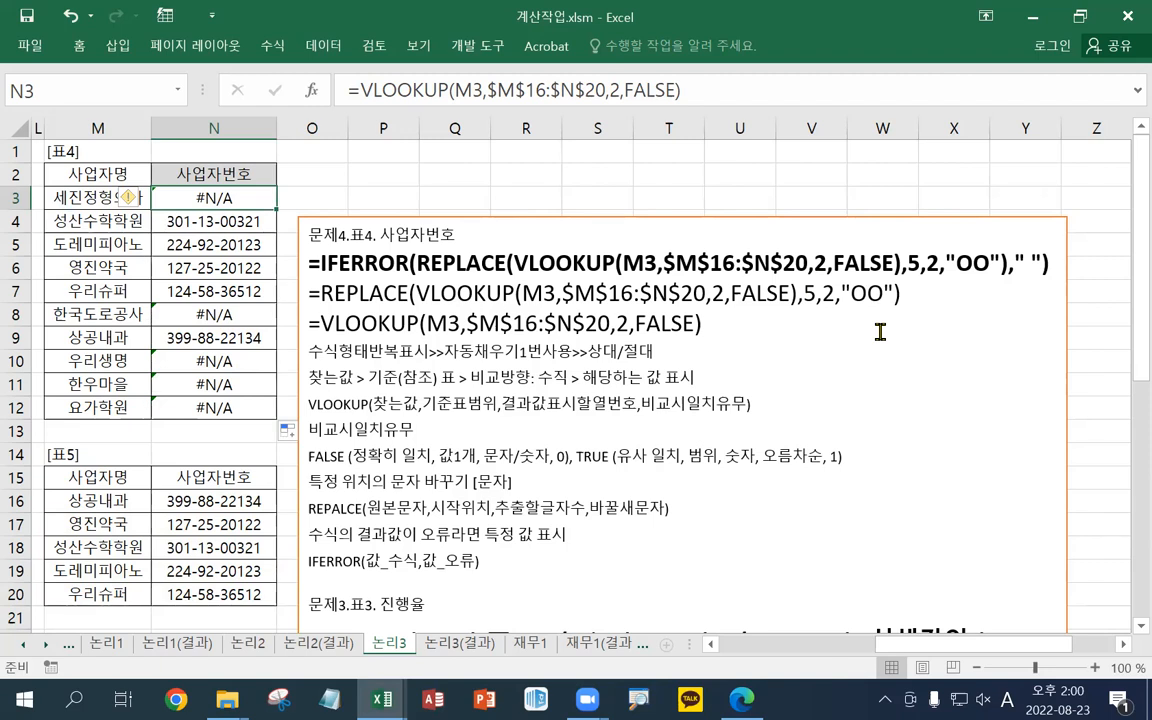
double_click(163, 198)
left_click(97, 198)
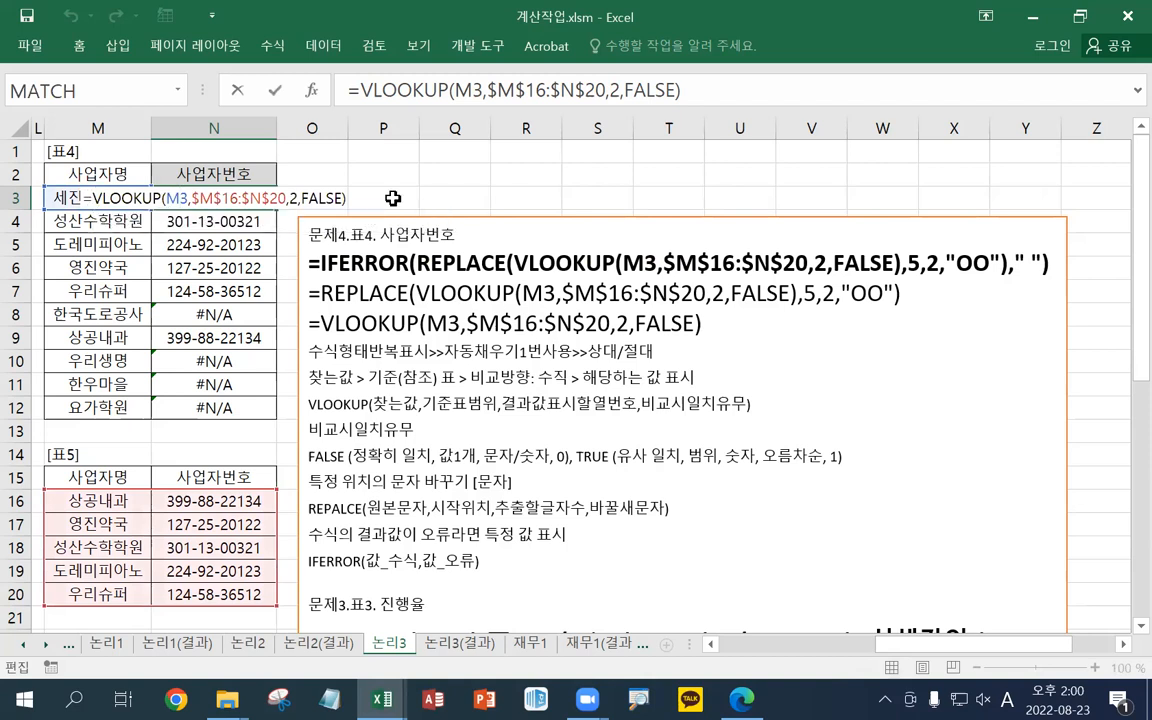
type("REP")
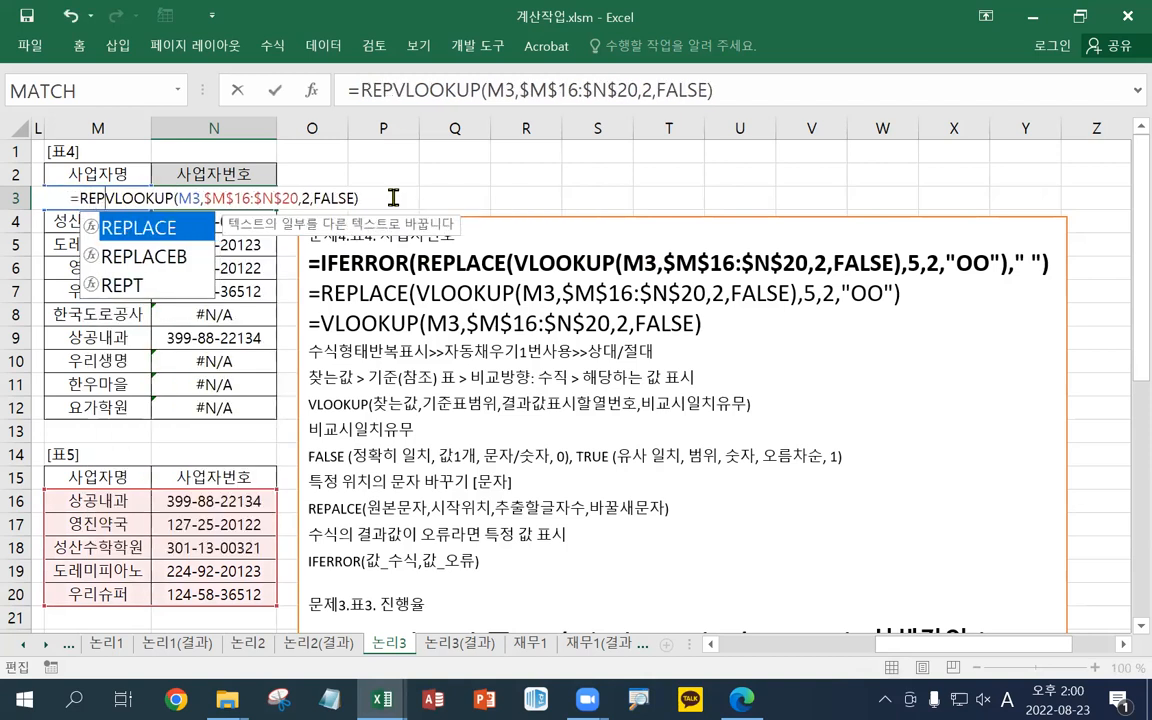
type("L")
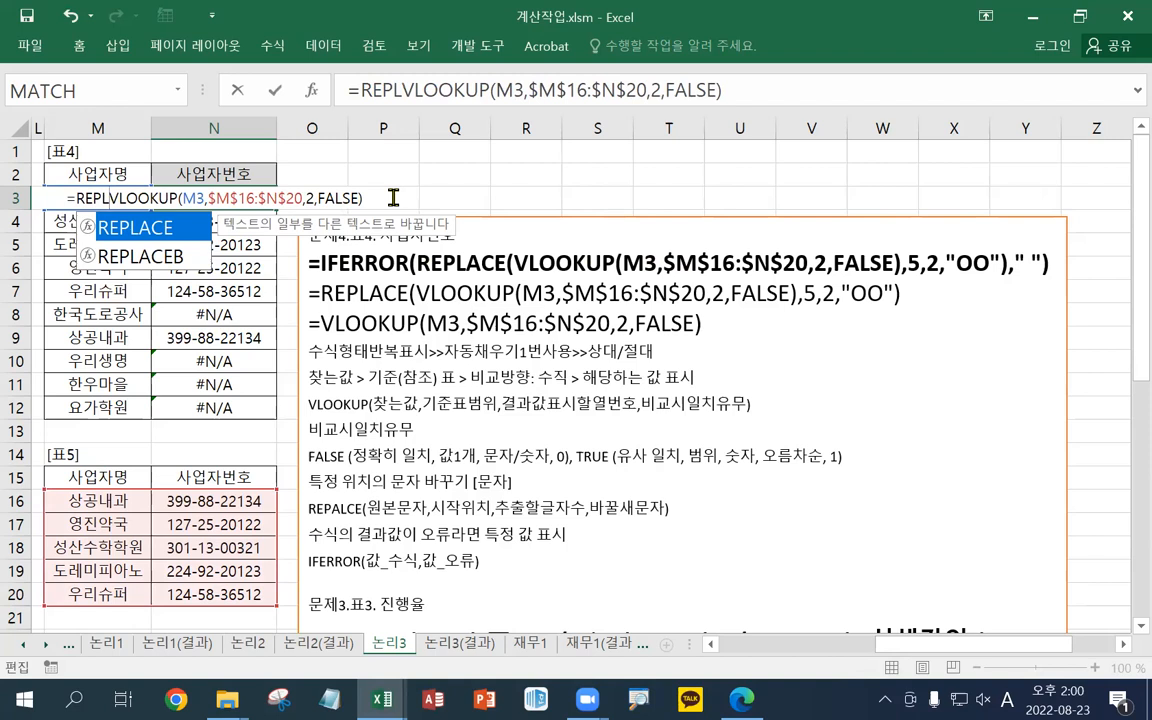
type("ACE(")
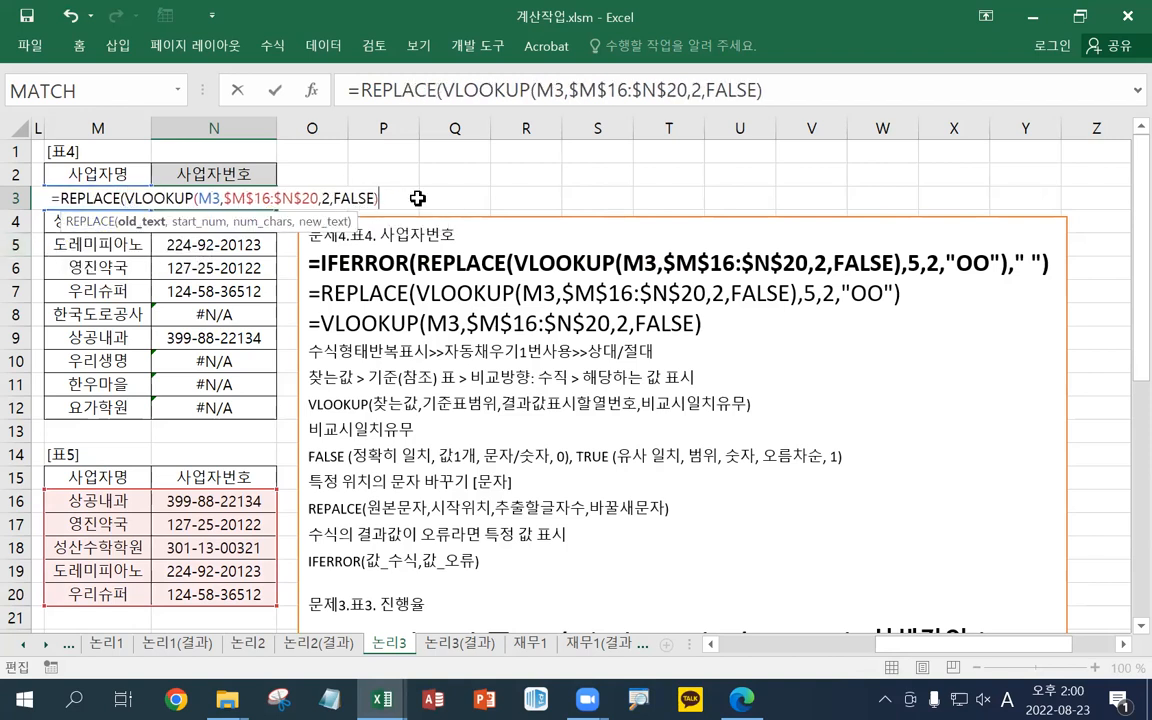
Set the REPLACE arguments around the VLOOKUP in N3 to start position 5 and 2 characters
type(",")
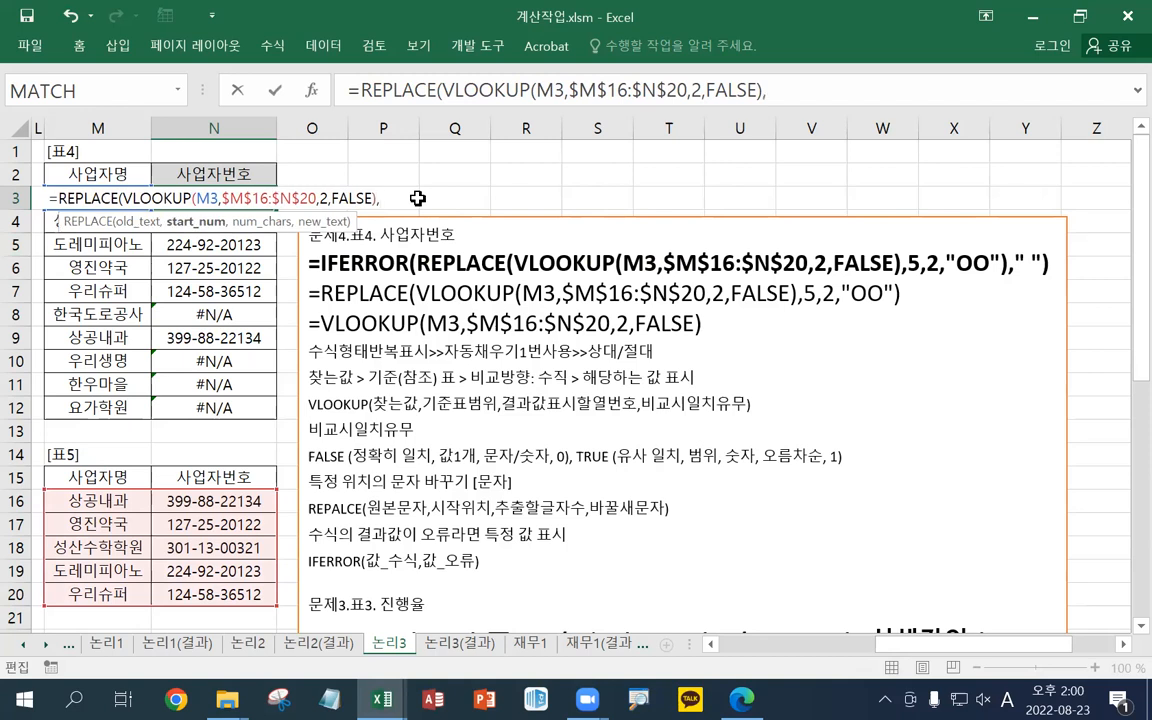
type("\"")
key("BackSpace")
type("5")
type("2")
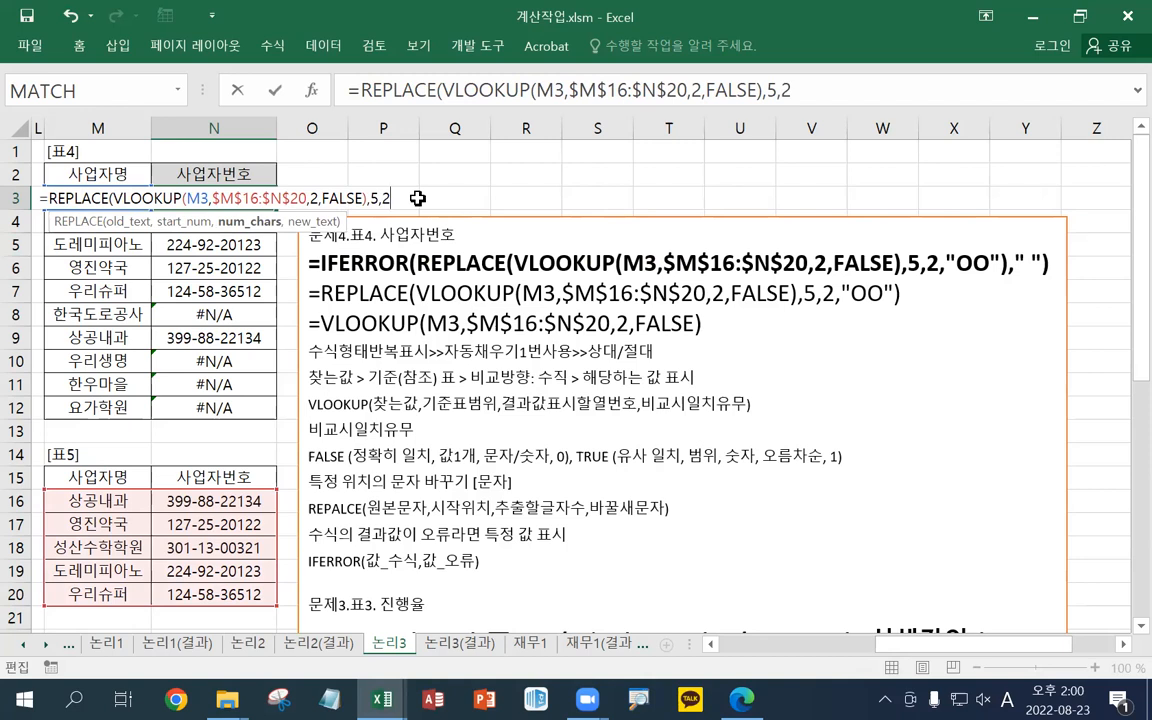
type(",")
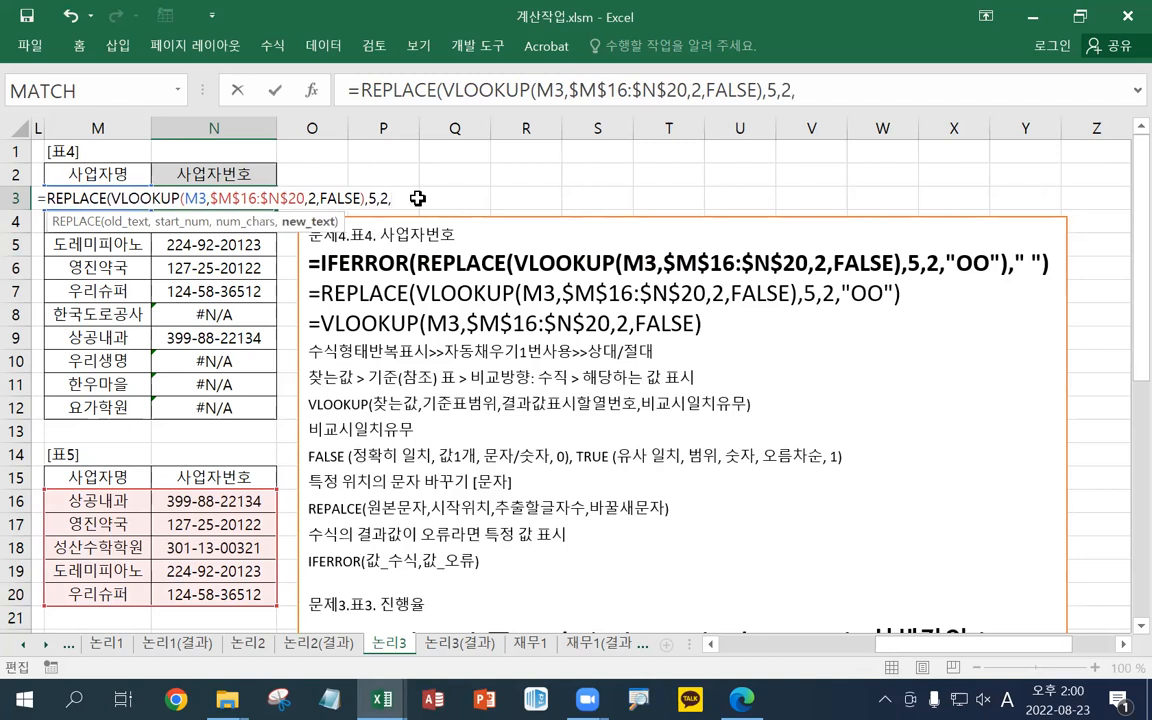
Finish the N3 REPLACE formula with "OO" as the new text and fill it down to N12
type("\"o")
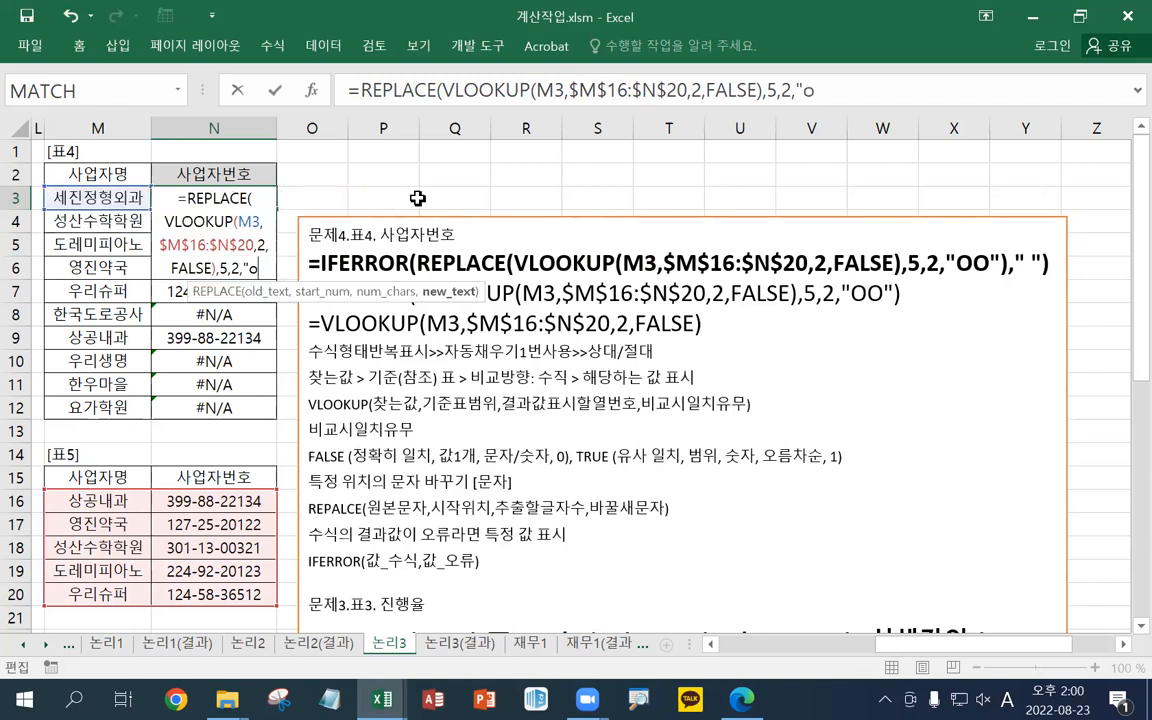
type("o")
key("BackSpace")
key("BackSpace")
type("OO")
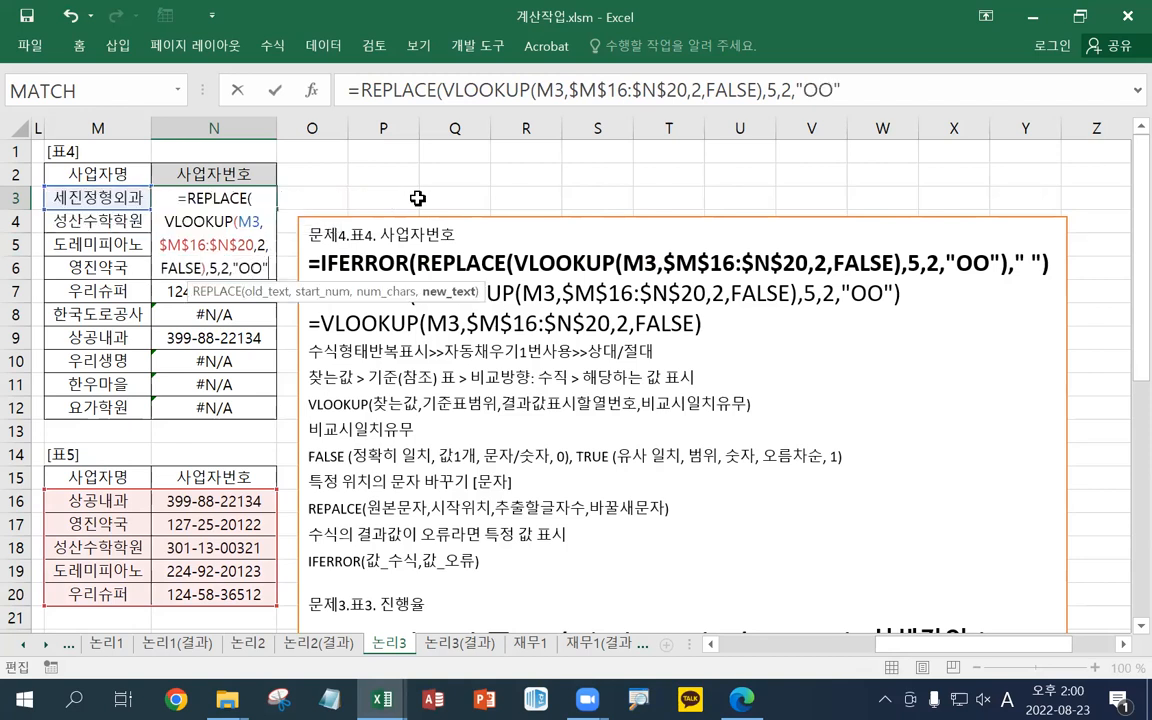
type("\")")
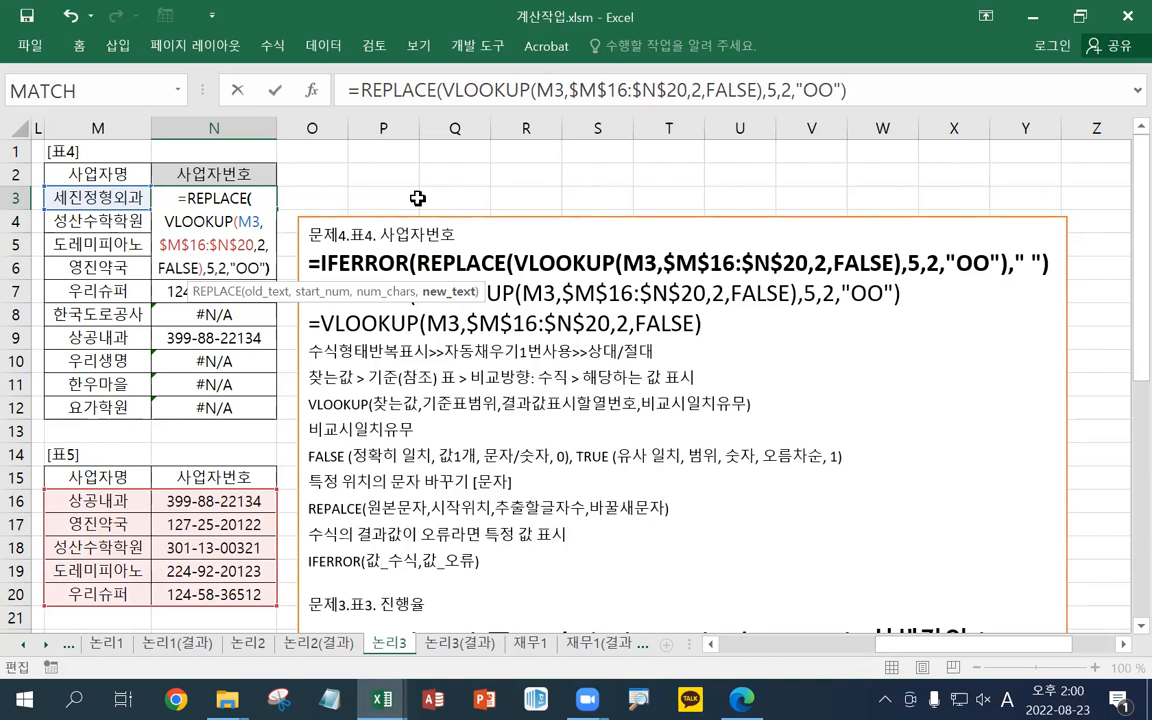
key("Return")
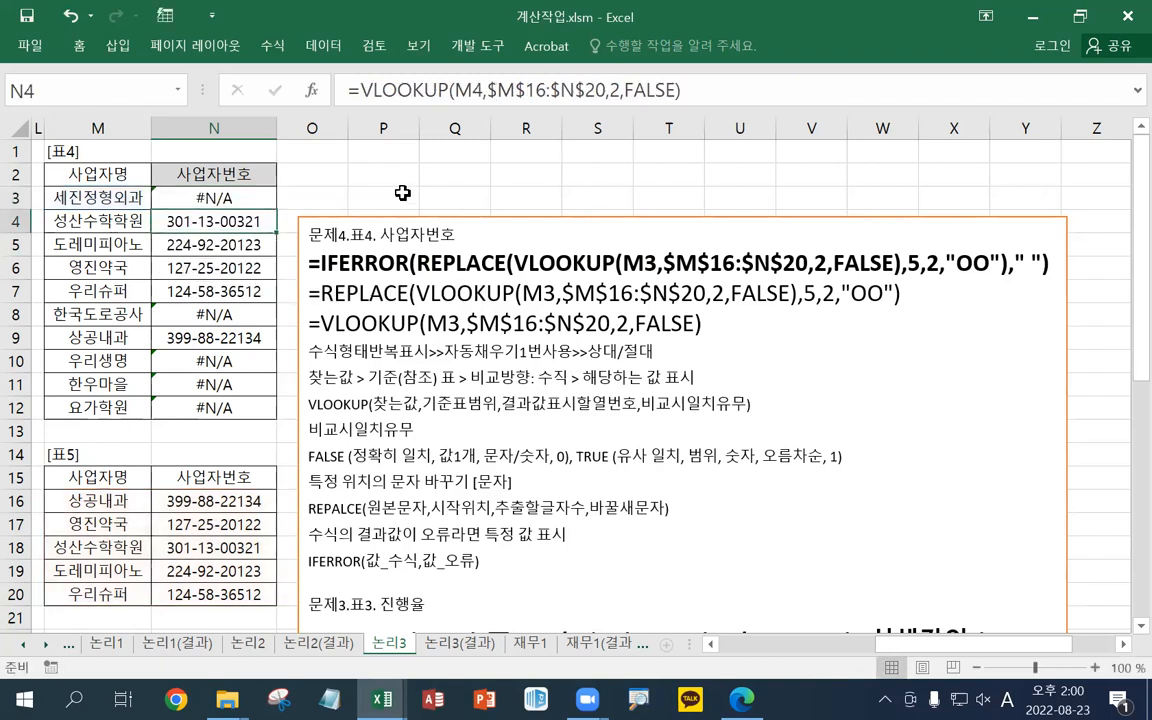
left_click(231, 193)
left_click_drag(275, 208, 269, 410)
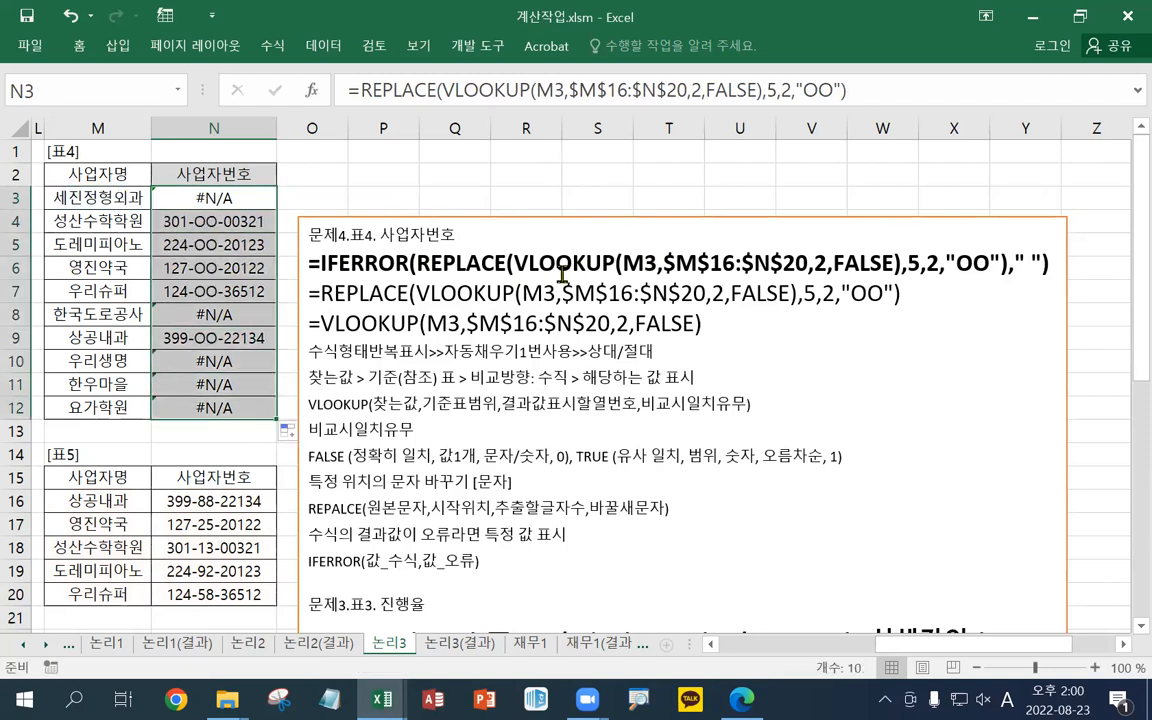
Wrap the N3 REPLACE formula in IFERROR with a single space " " as the error value
left_click(224, 192)
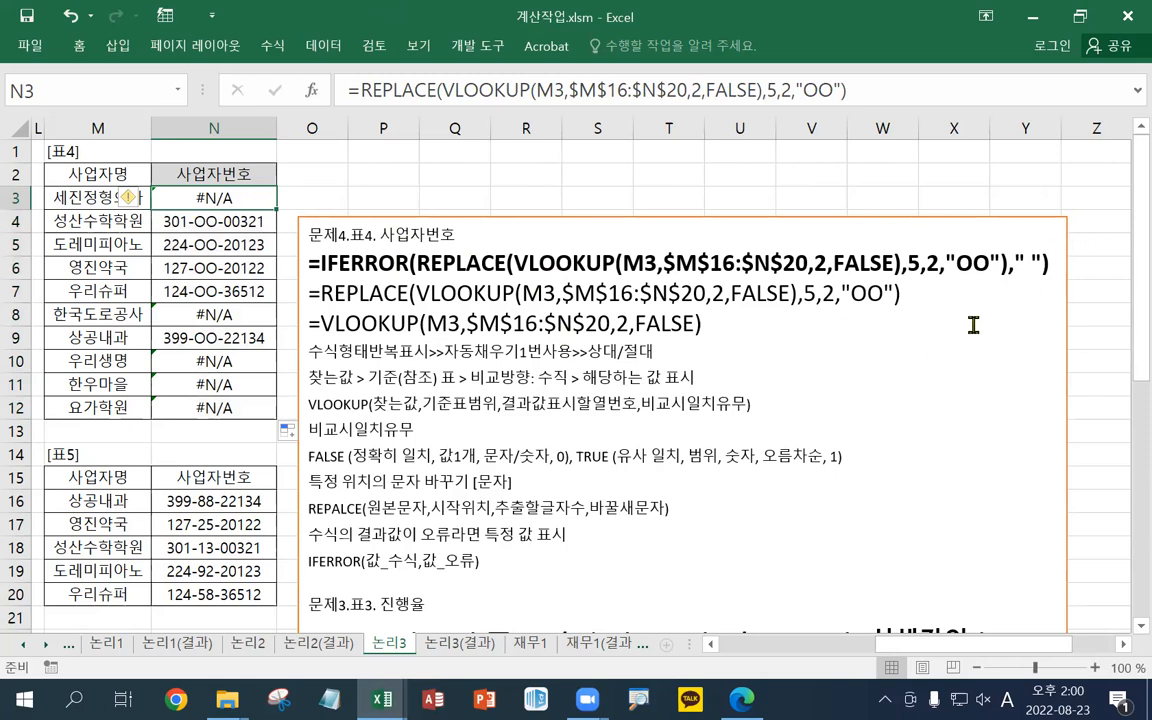
left_click(358, 90)
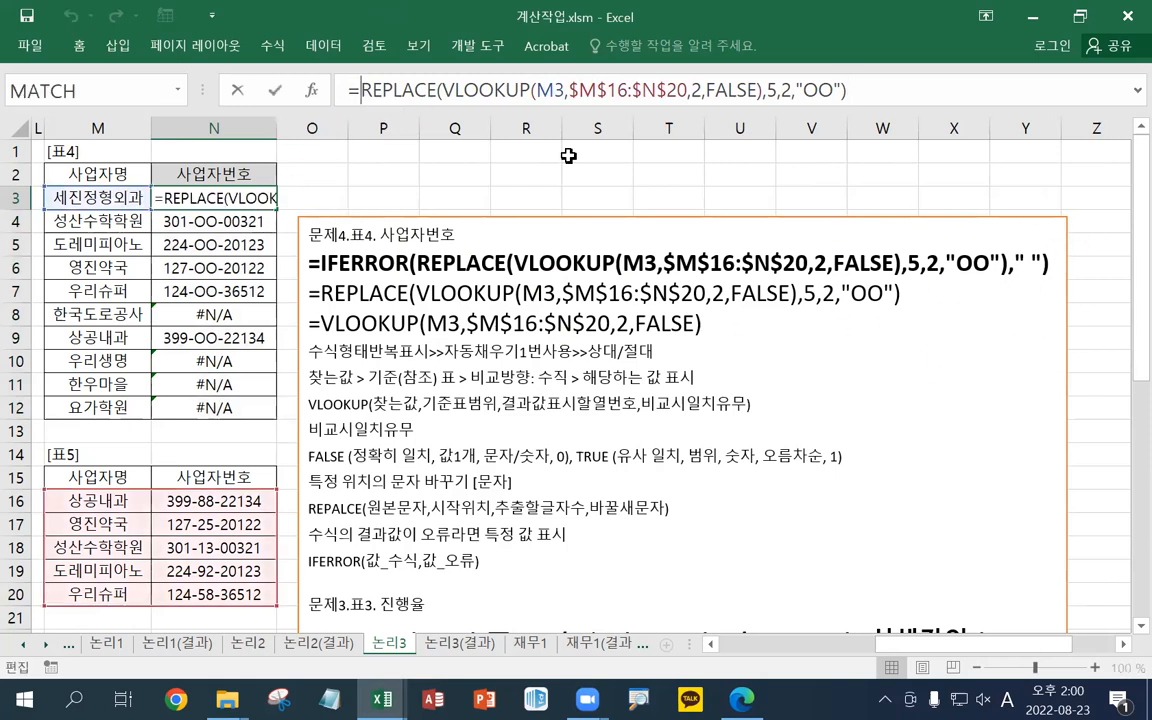
type("IFERROR(")
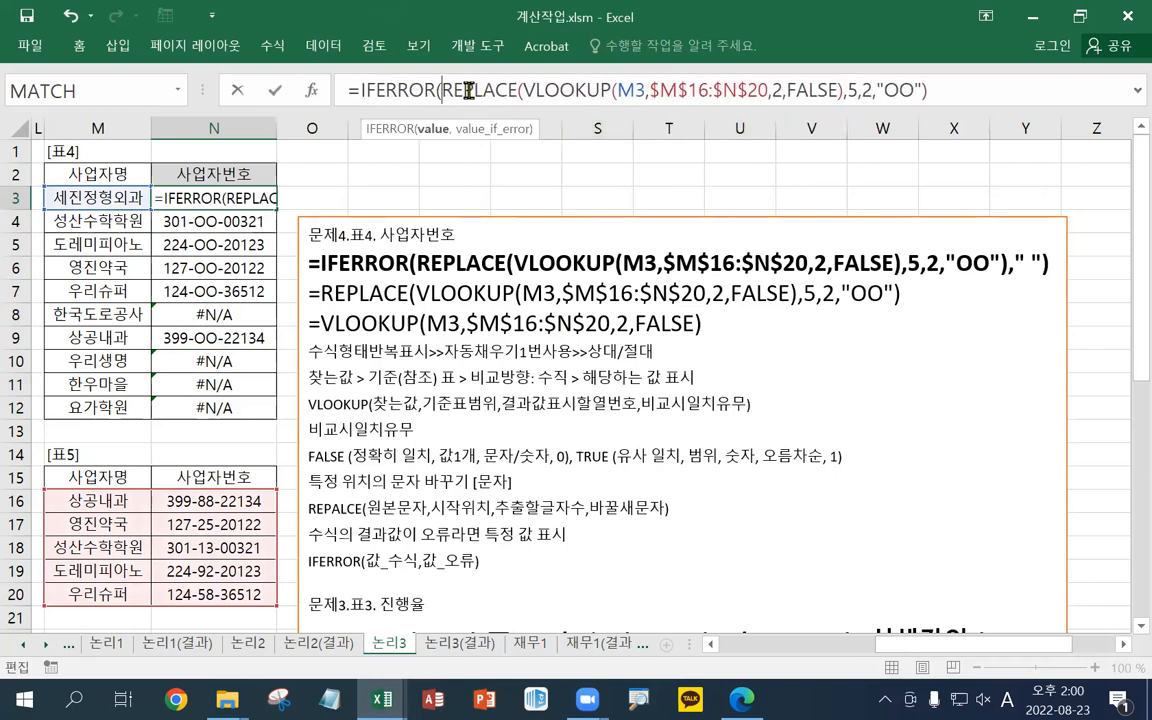
left_click_drag(461, 90, 930, 91)
left_click(930, 91)
type(",")
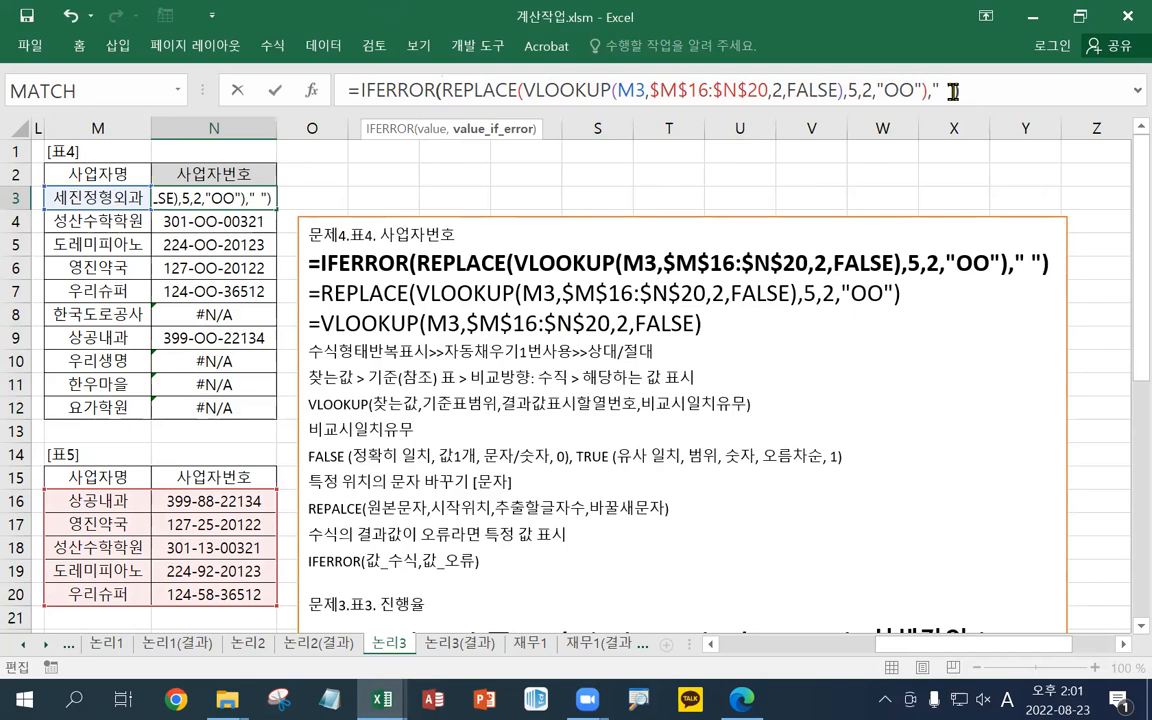
key("Return")
Fill the IFERROR formula from N3 down to N12 and save the workbook
left_click(254, 203)
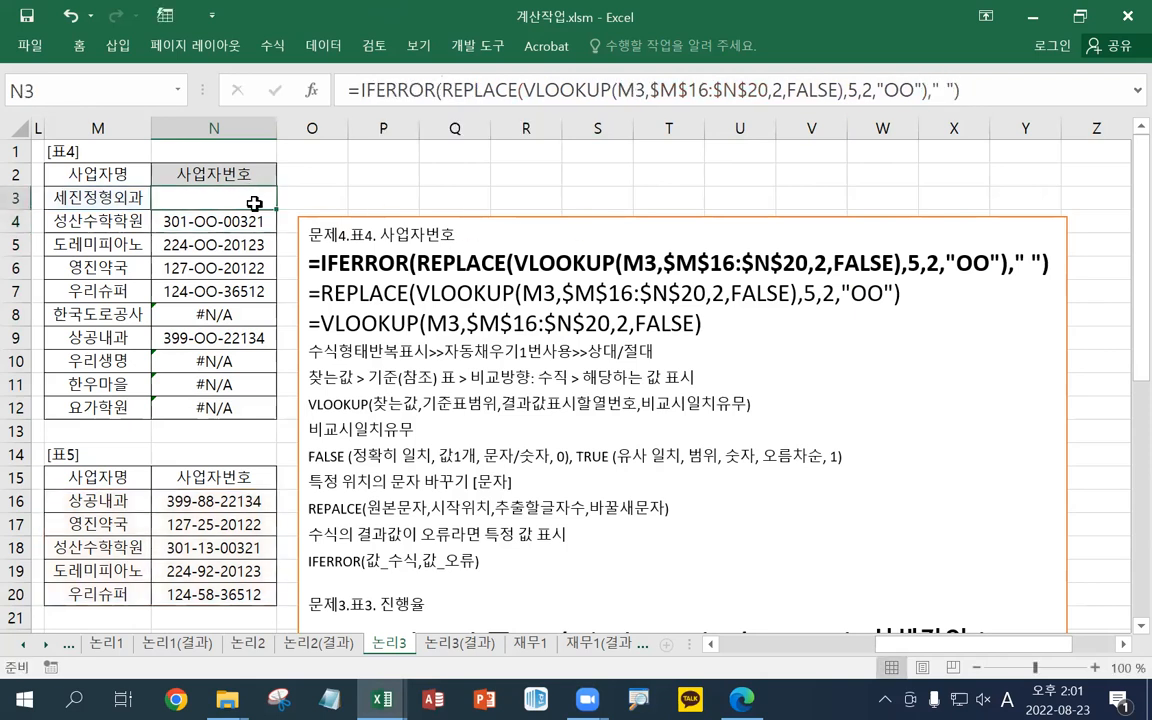
left_click_drag(254, 203, 267, 415)
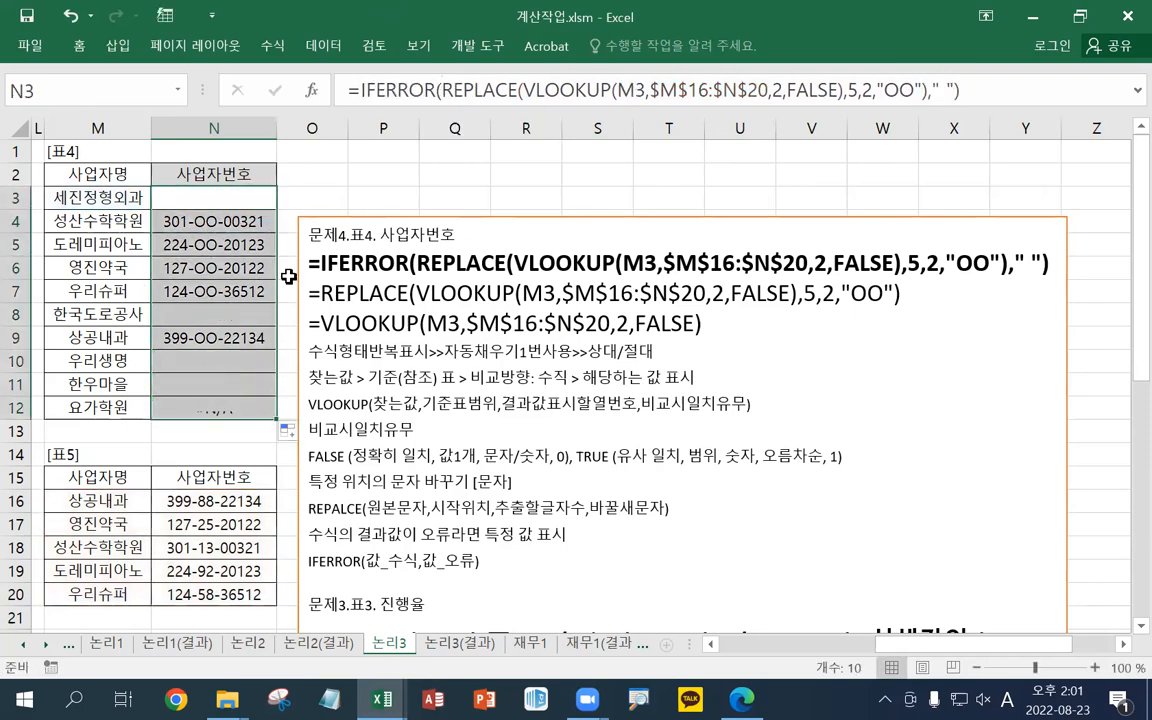
left_click(28, 16)
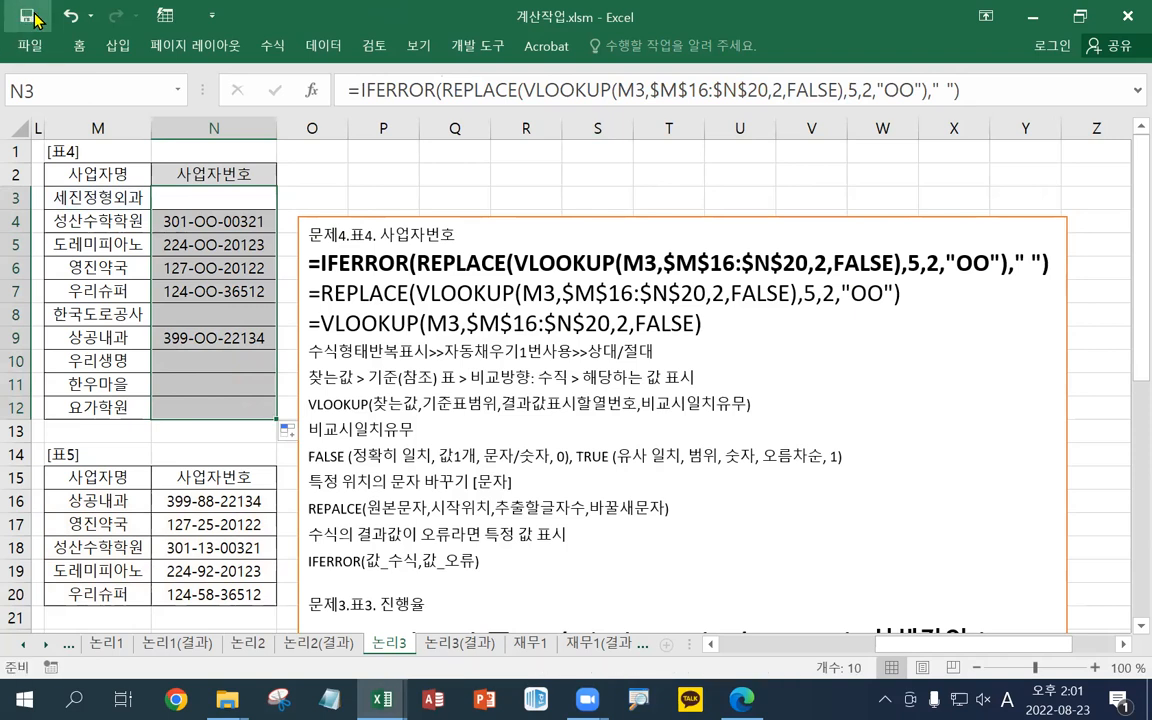
left_click(36, 17)
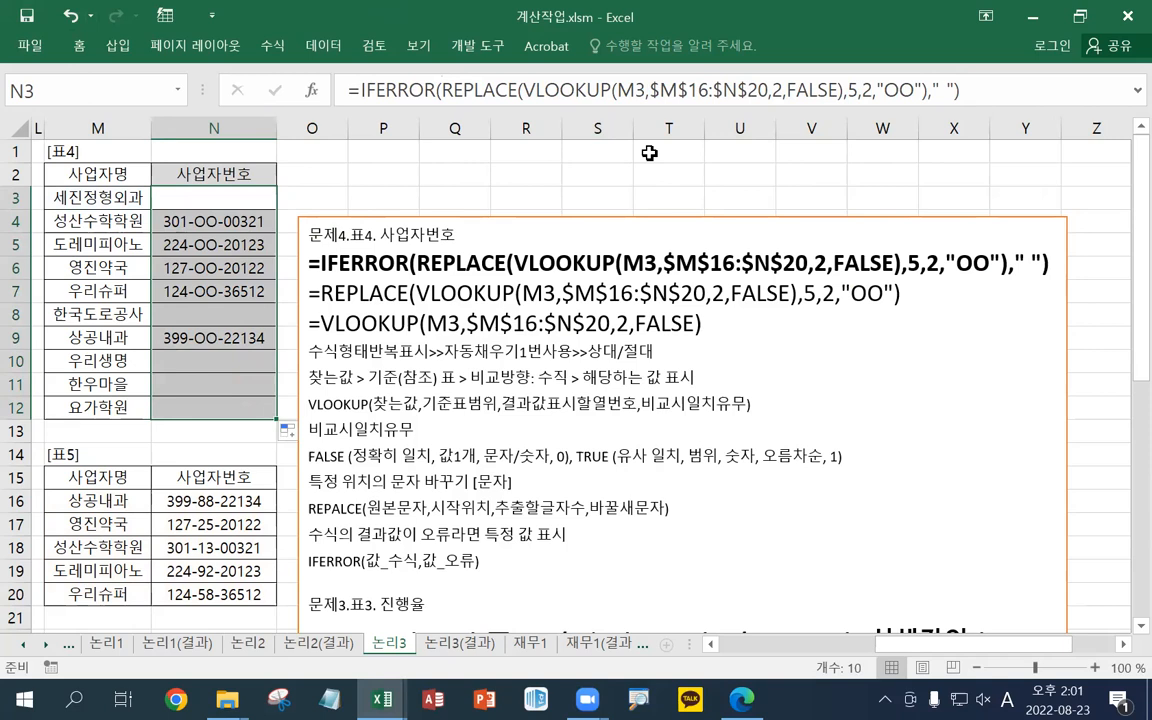
Restore the workbook window to a smaller size and open the 통계1 sheet
left_click(1097, 12)
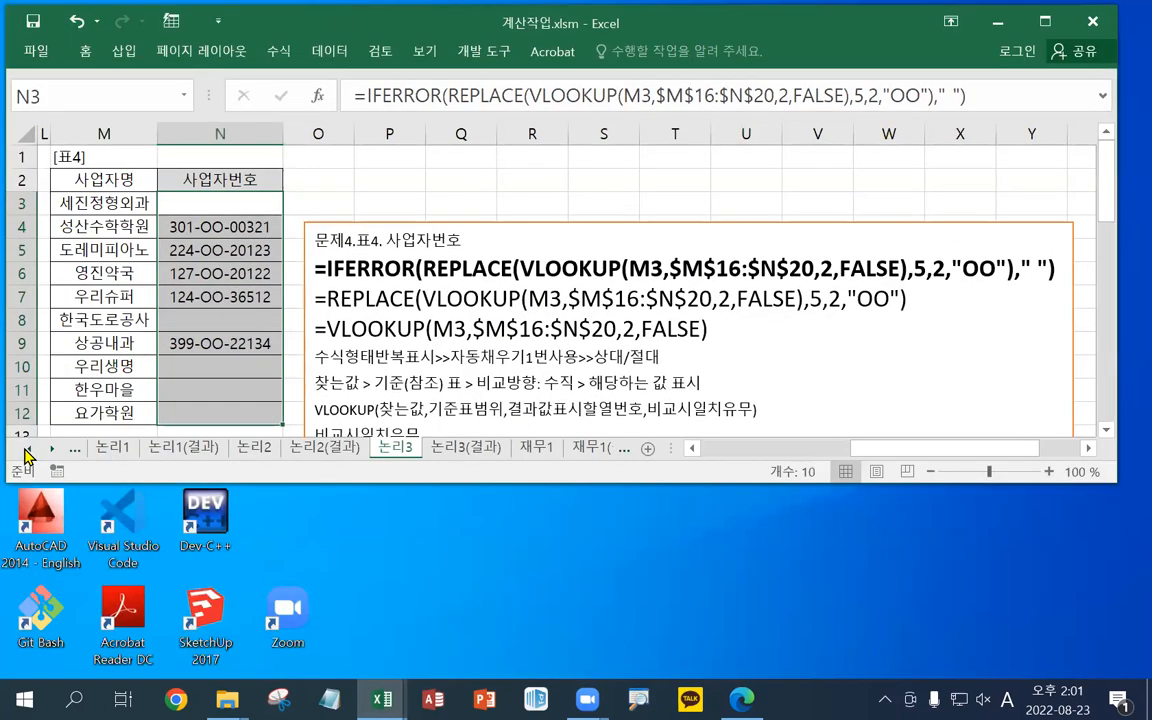
left_click(27, 448)
left_click(27, 448)
left_click(27, 448)
left_click(27, 448)
left_click(27, 448)
left_click(27, 448)
left_click(27, 448)
left_click(27, 448)
left_click(27, 448)
left_click(27, 448)
left_click(27, 448)
left_click(27, 448)
left_click(27, 448)
left_click(27, 448)
left_click(27, 448)
left_click(27, 448)
left_click(27, 448)
left_click(27, 448)
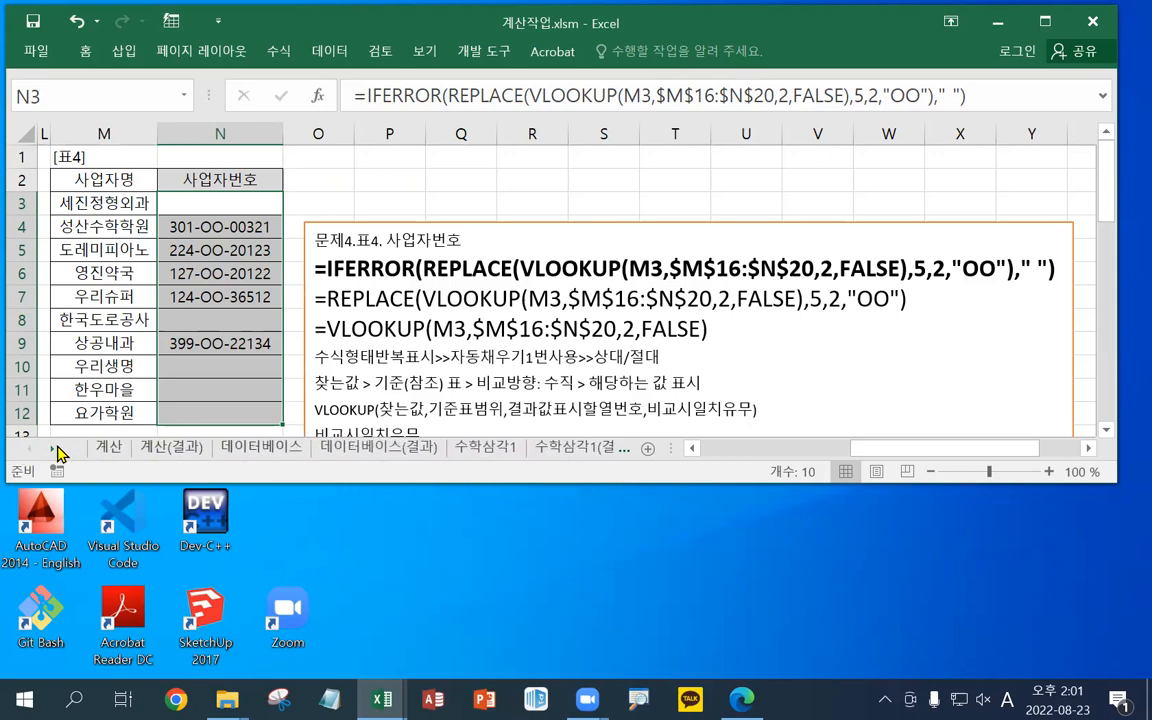
left_click(55, 449)
left_click(55, 449)
left_click(55, 449)
left_click(55, 449)
left_click(55, 449)
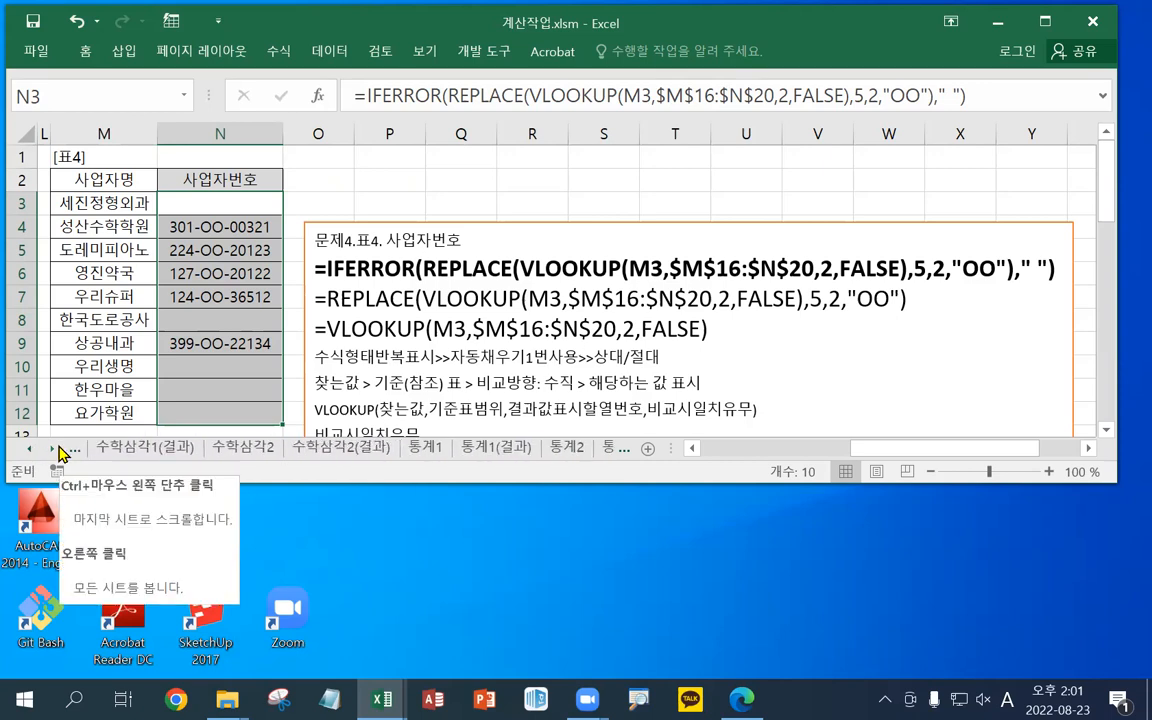
left_click(57, 449)
left_click(448, 447)
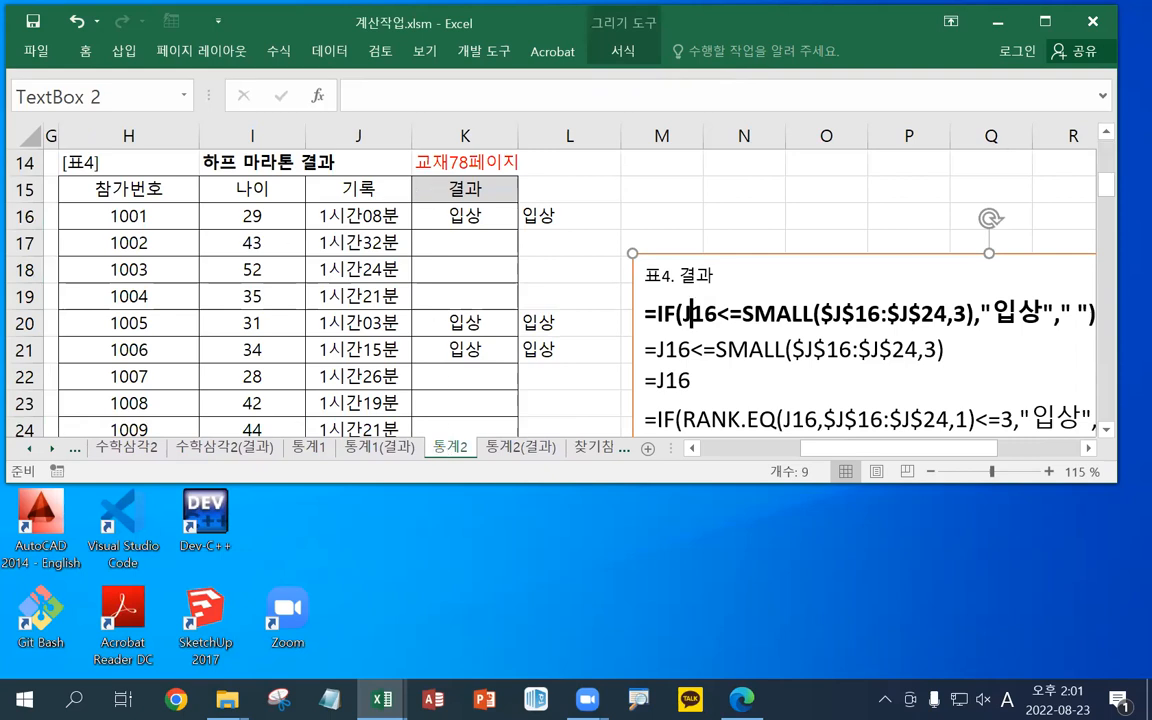
key("alt+Tab")
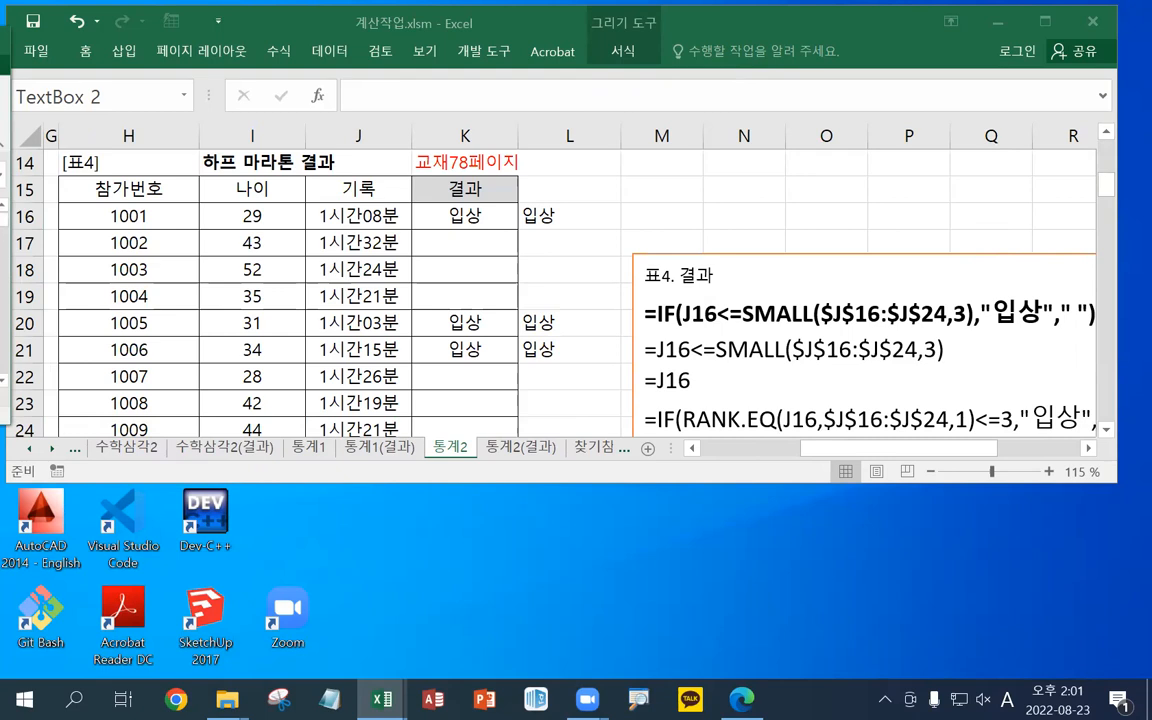
left_click(308, 450)
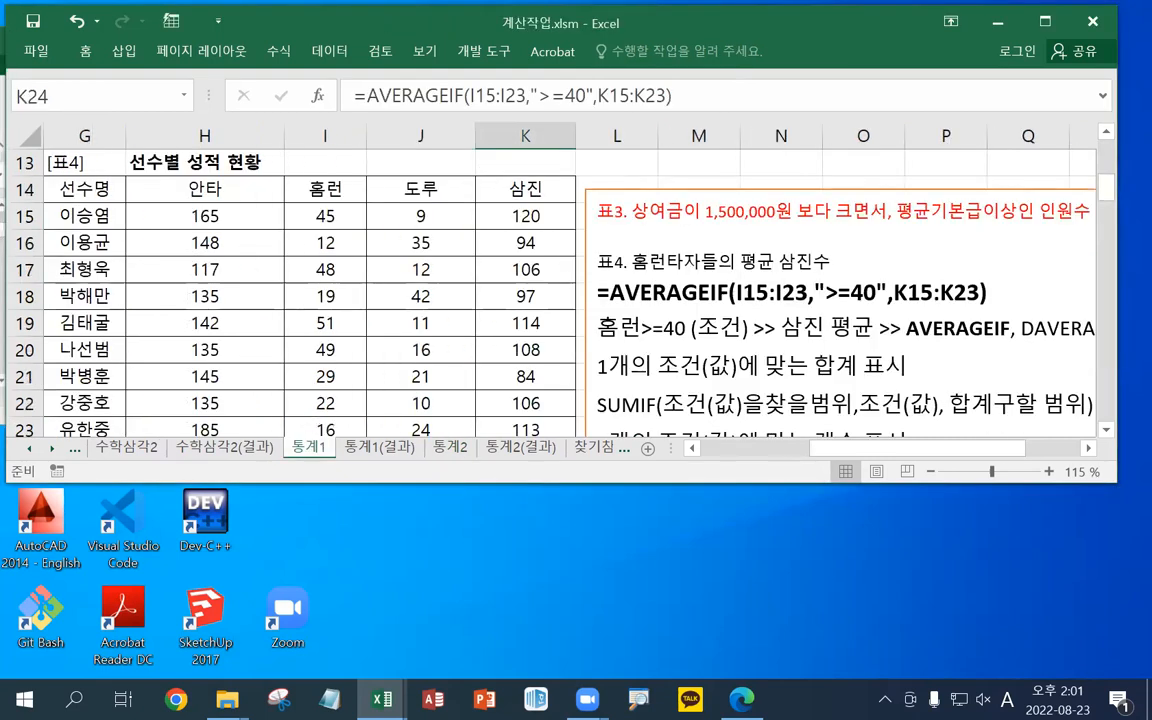
Copy the 교재75페이지 note from the other workbook window, and move the notes text box over table 4 in the maximized 계산작업.xlsm
key("alt+Tab")
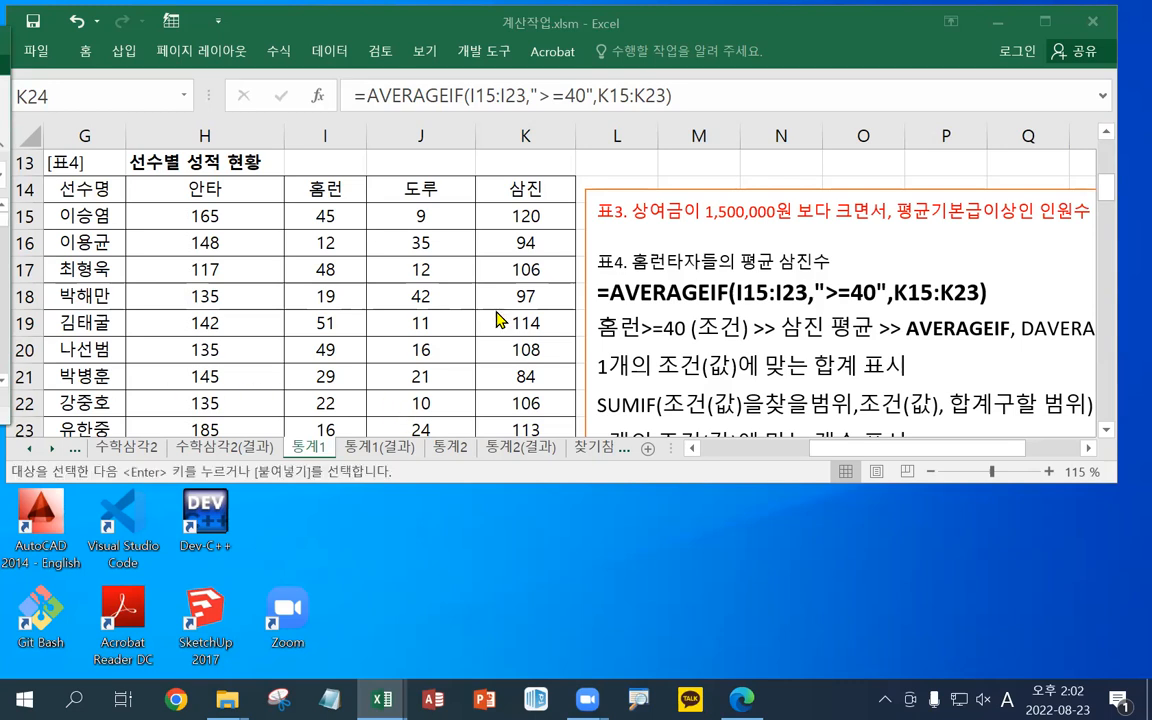
double_click(539, 18)
left_click(645, 186)
left_click_drag(648, 183, 206, 177)
left_click_drag(858, 655, 605, 651)
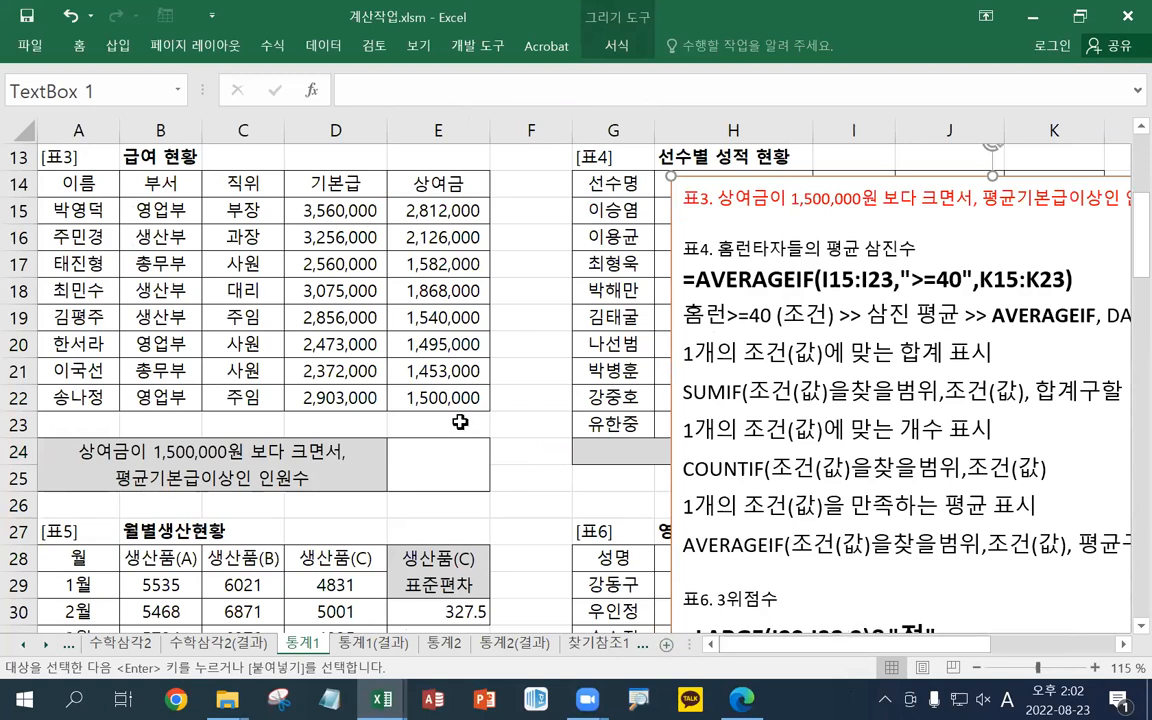
Paste the note 교재75페이지 into D13 and move the notes text box to column F beside table 3
left_click(341, 157)
type("교재75페이지")
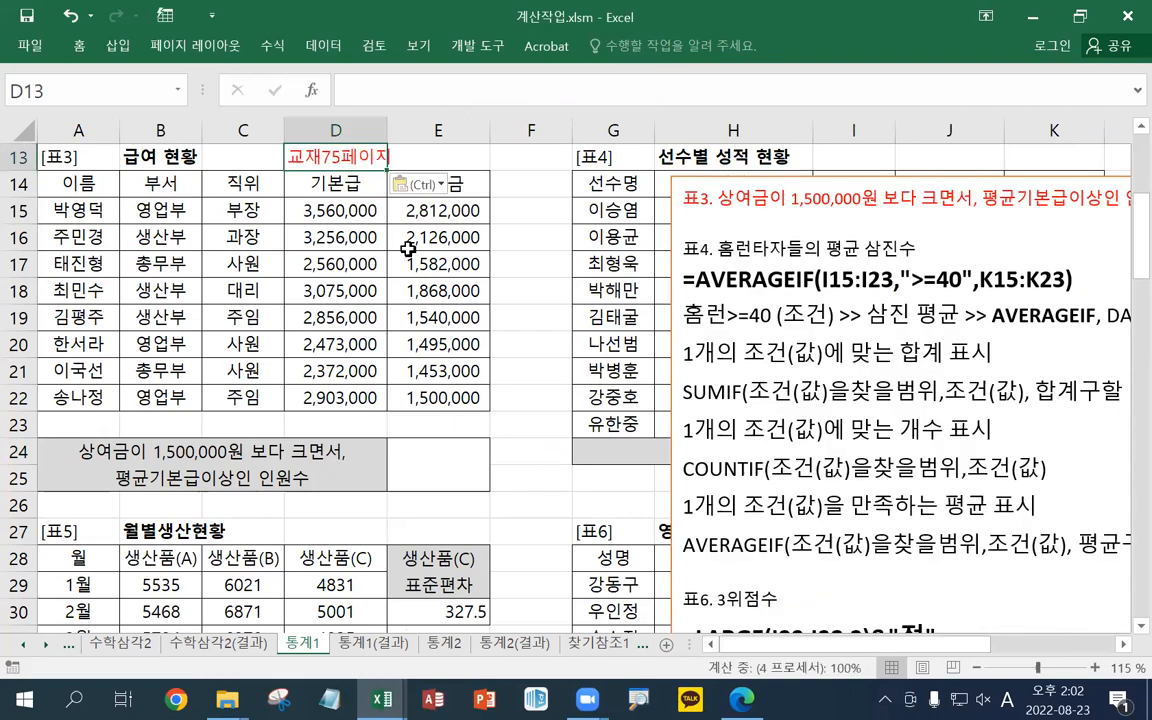
left_click(689, 179)
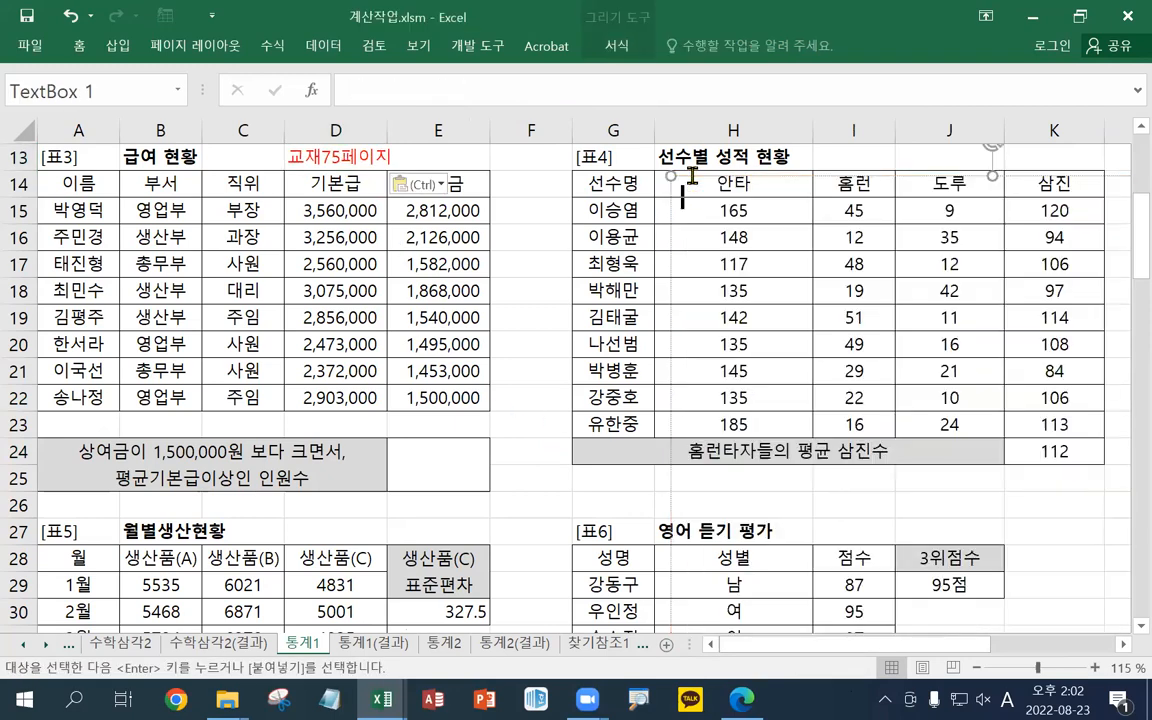
left_click_drag(692, 176, 551, 177)
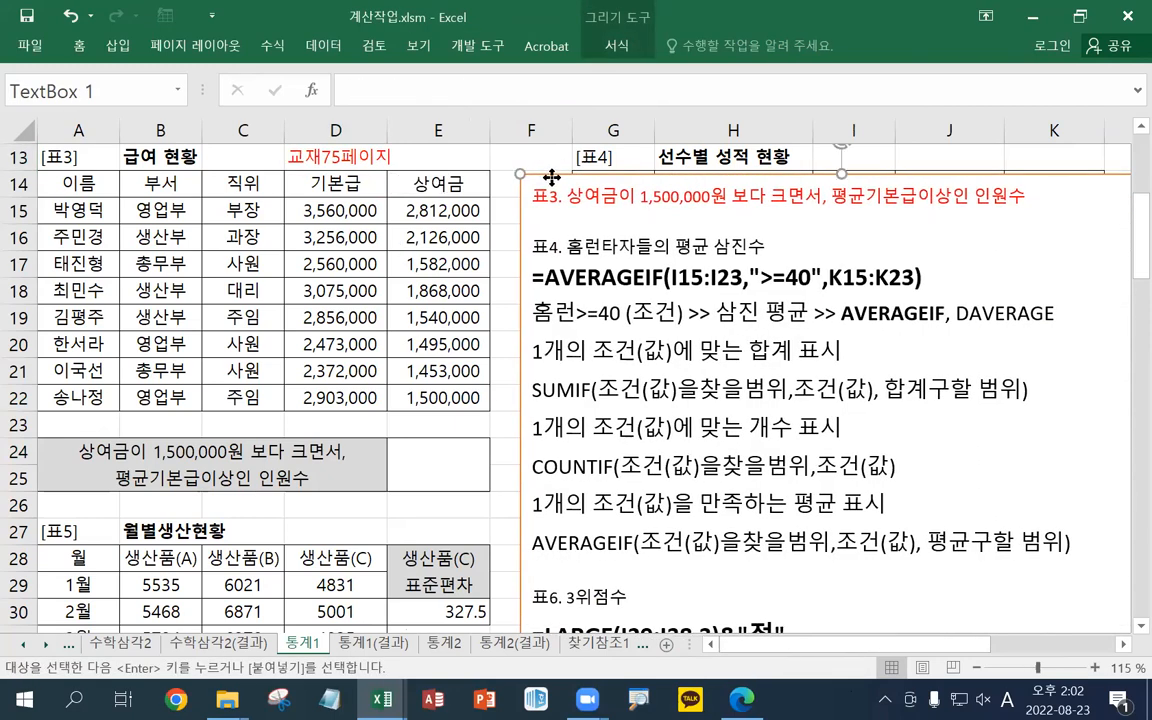
Copy the table 3 COUNTIFS notes from the other workbook window and paste them under the 표3 line in the 통계1 notes text box
key("alt+Tab")
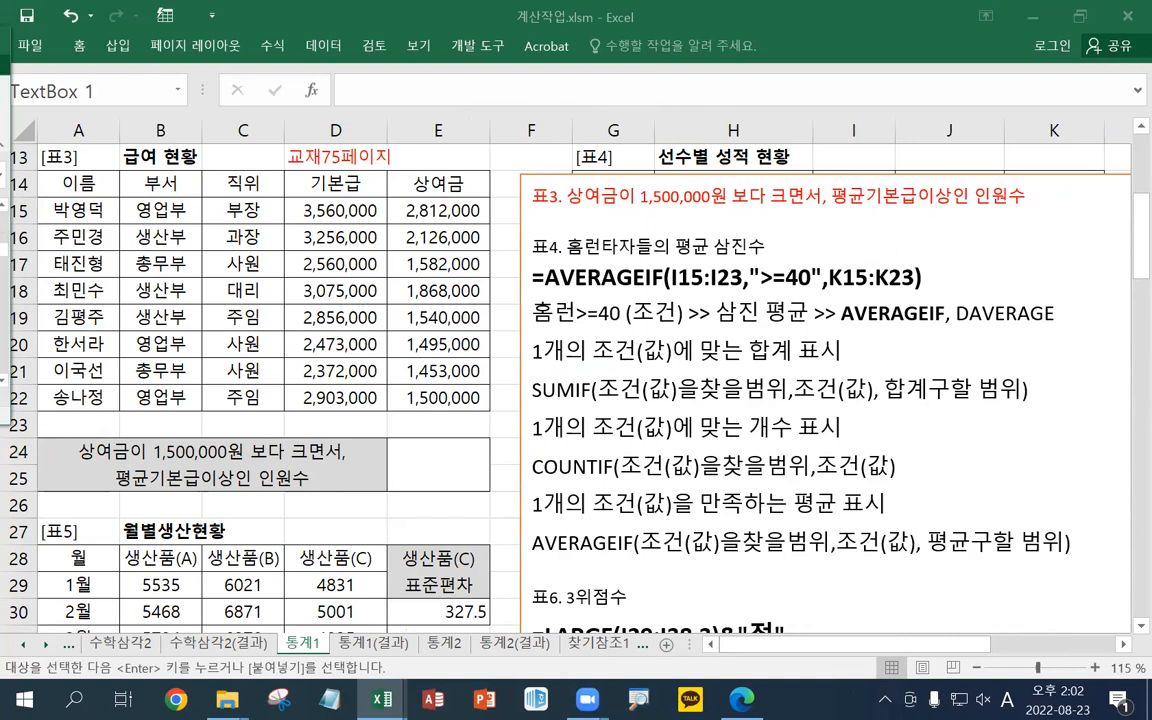
left_click(558, 217)
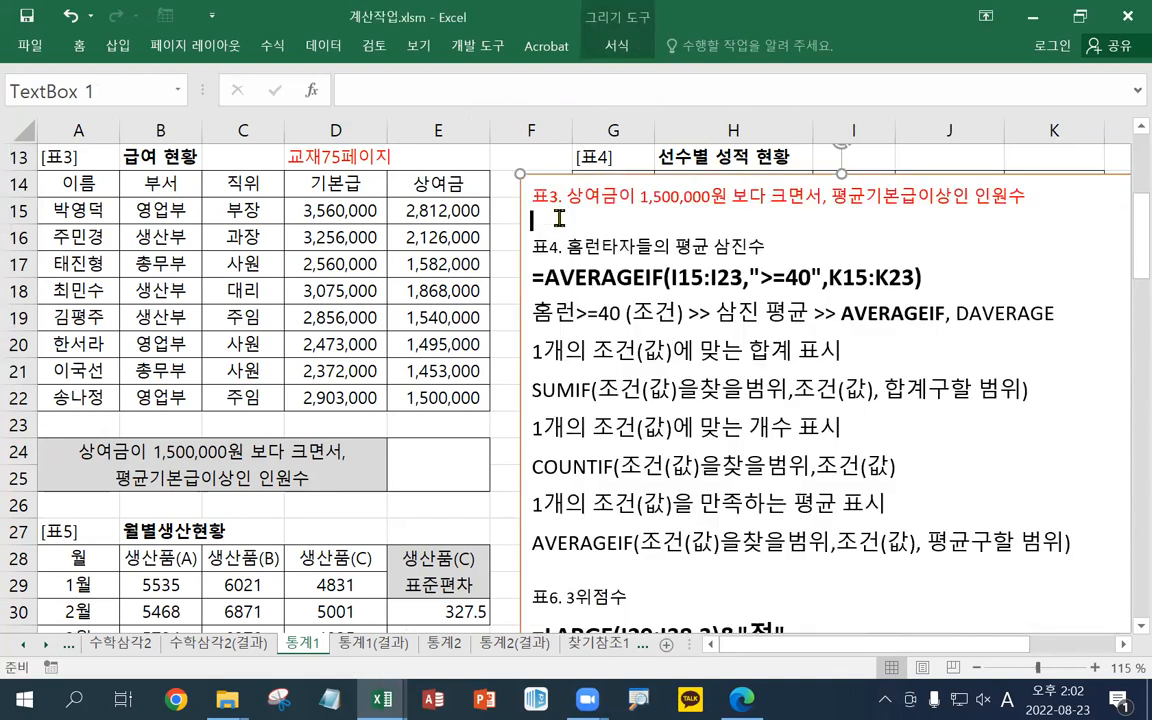
key("ctrl+v")
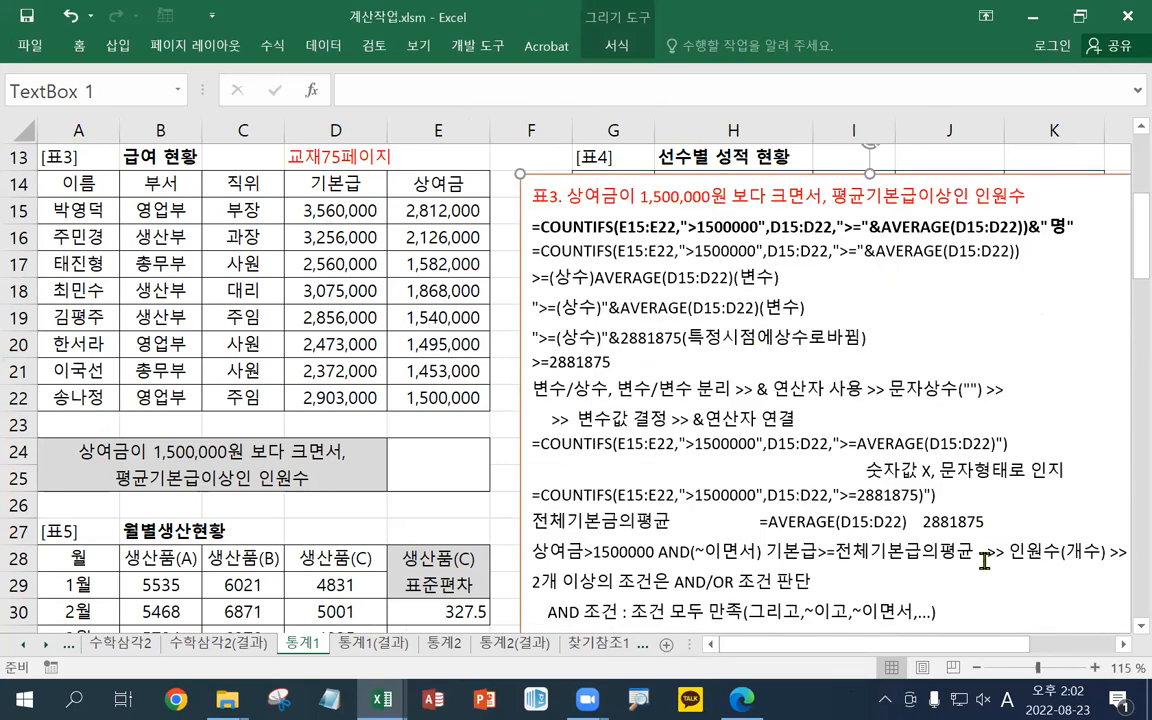
Insert a blank line between the pasted COUNTIFS notes and the 표4 heading in the notes text box
scroll(984, 562, "down", 1)
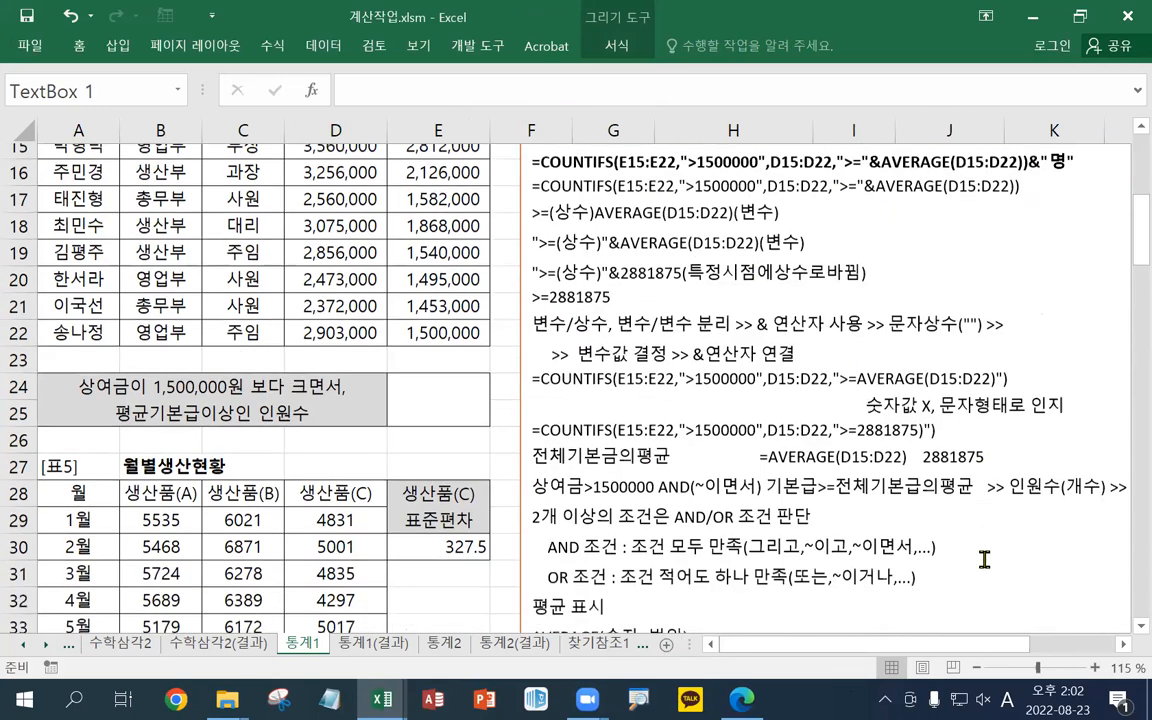
scroll(984, 560, "down", 1)
scroll(984, 560, "down", 2)
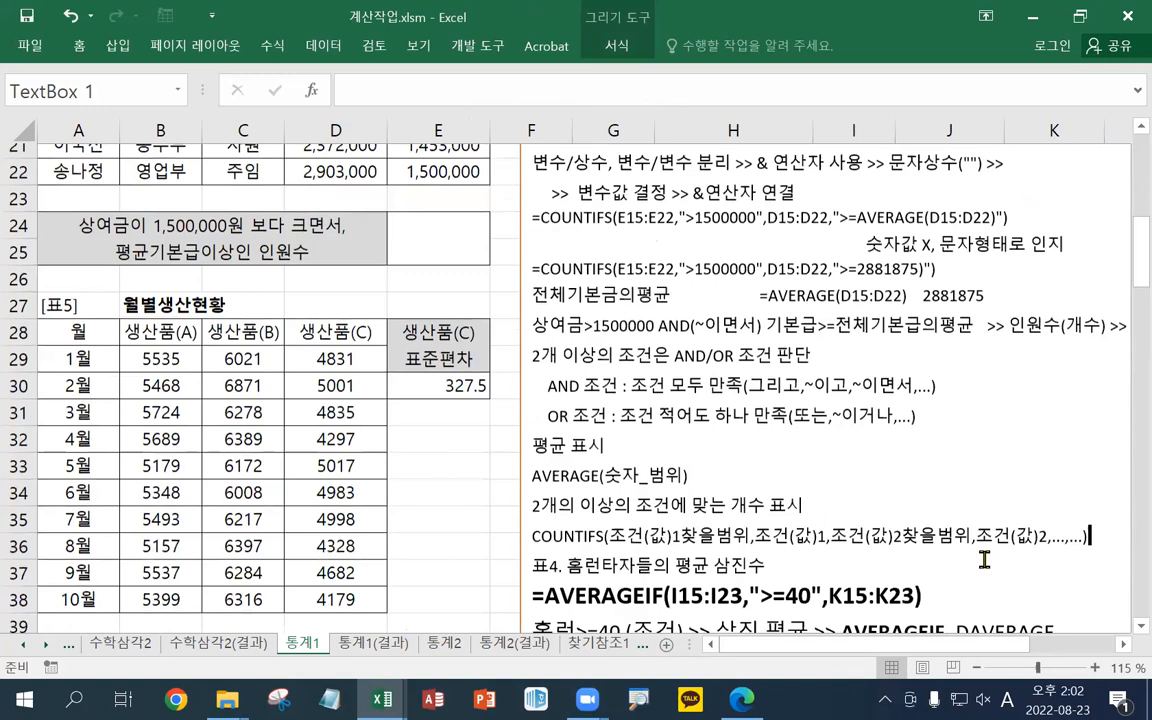
scroll(984, 561, "down", 1)
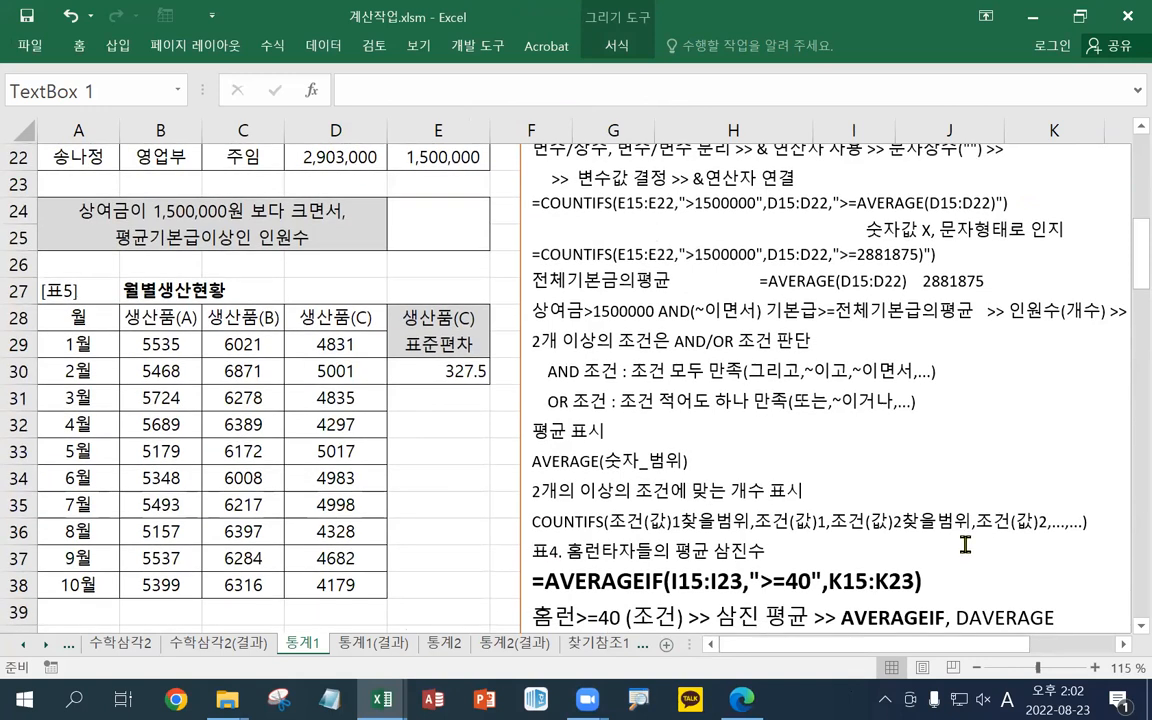
key("Return")
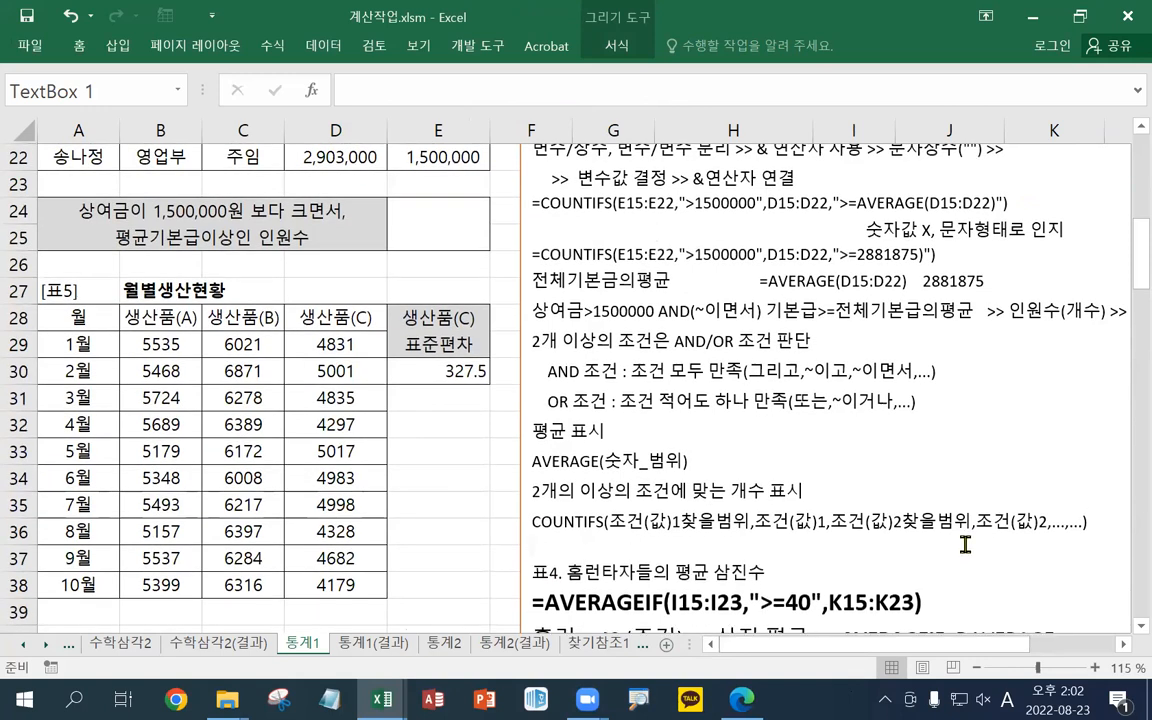
scroll(976, 499, "up", 2)
scroll(976, 499, "up", 2)
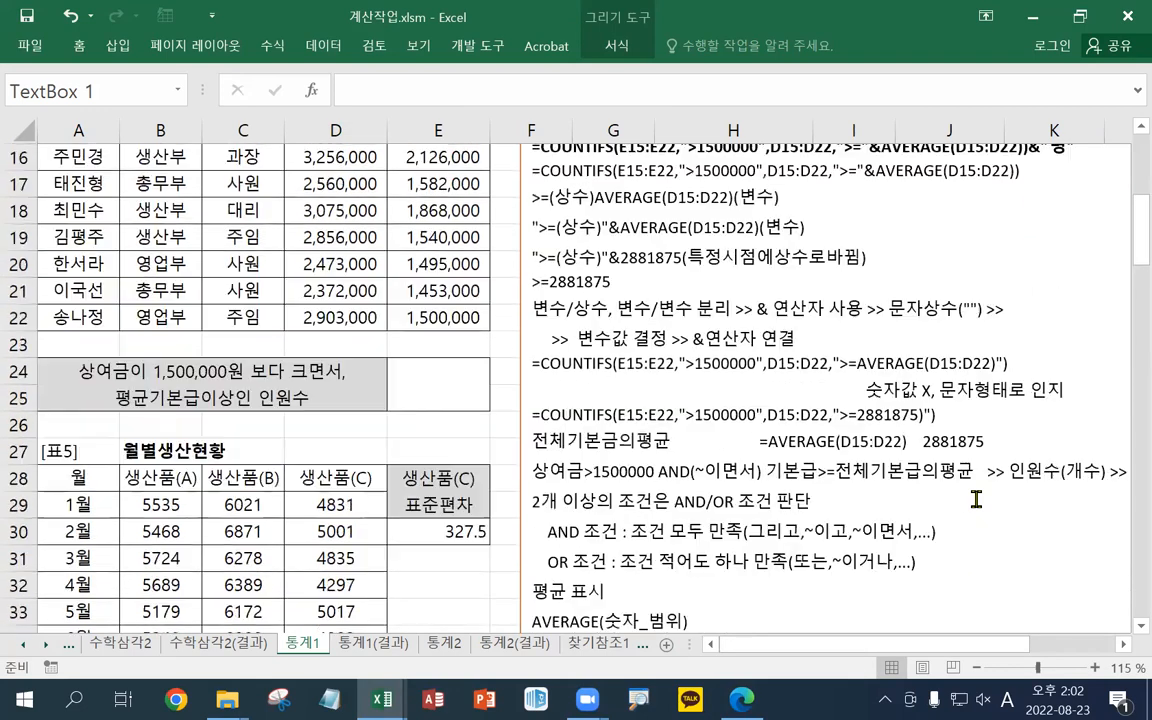
Examine the table 3 COUNTIFS notes, focusing on the 상여금>1500000 and 기본급>=전체기본급의평균 conditions and the COUNTIFS syntax
scroll(875, 455, "up", 1)
scroll(630, 425, "down", 3)
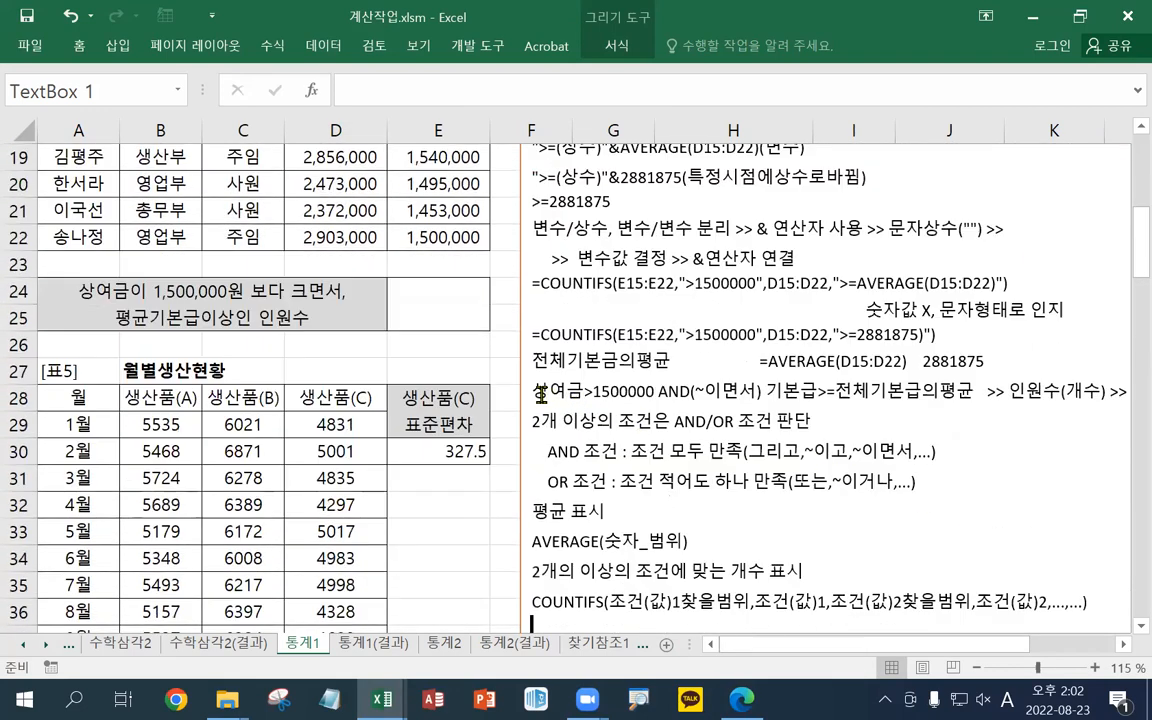
scroll(597, 442, "down", 1)
scroll(609, 449, "up", 1)
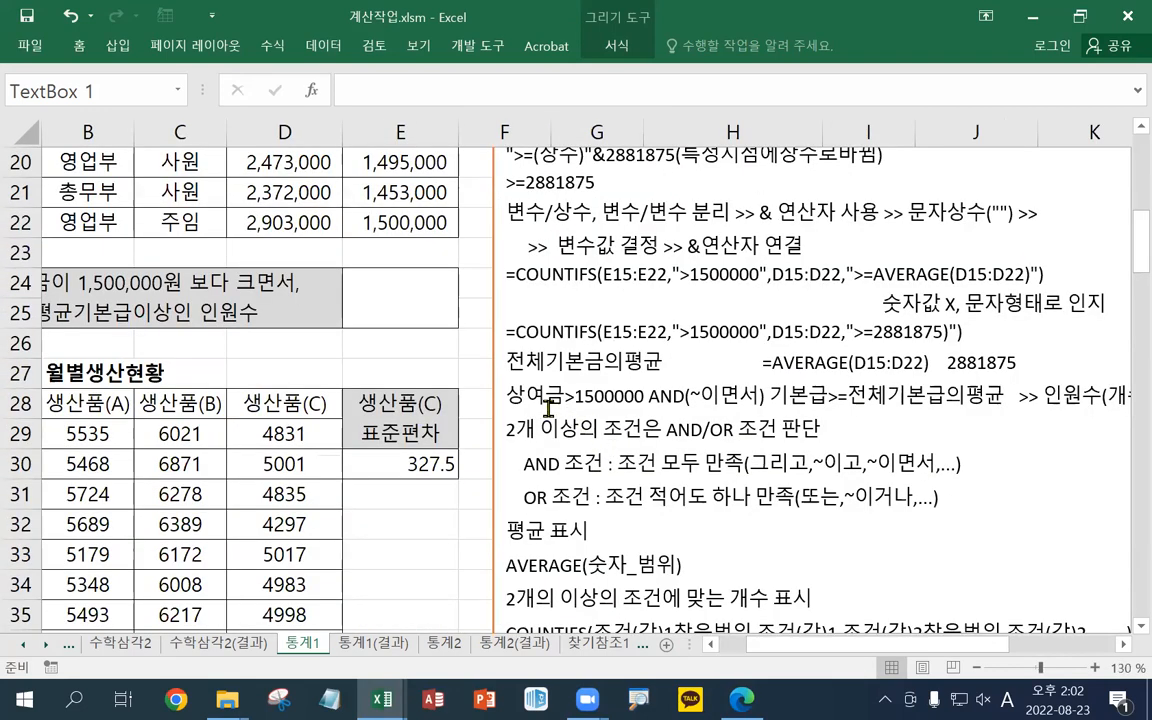
left_click_drag(515, 398, 646, 399)
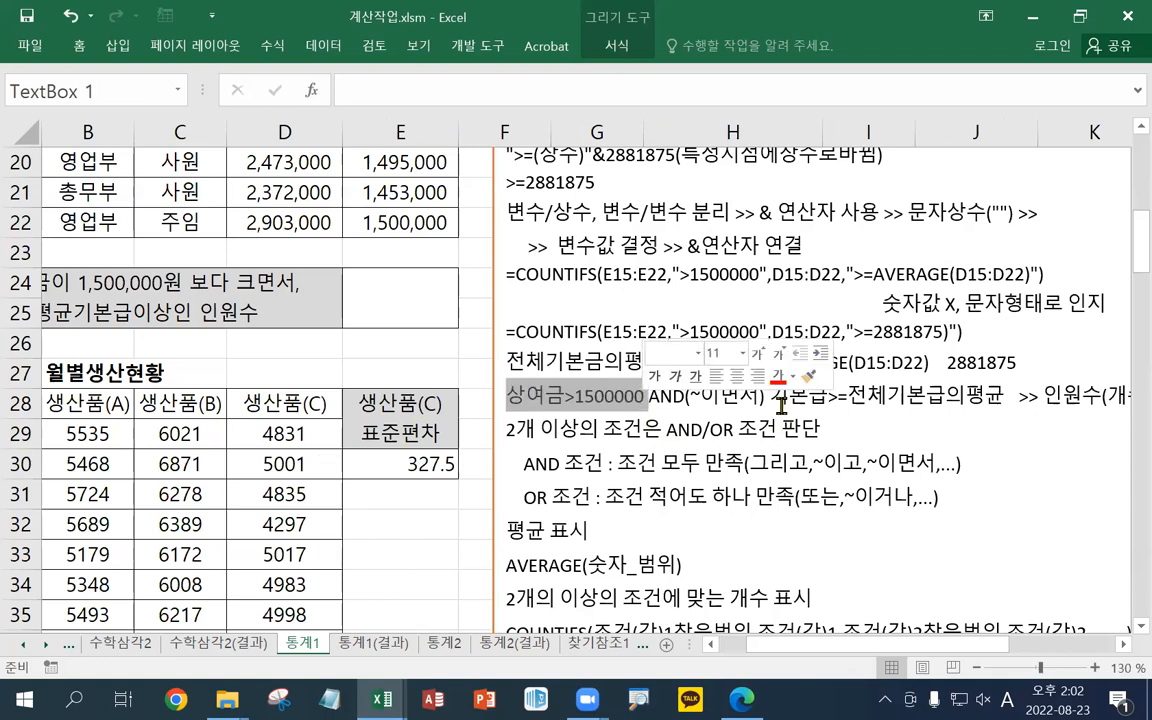
left_click_drag(771, 397, 996, 398)
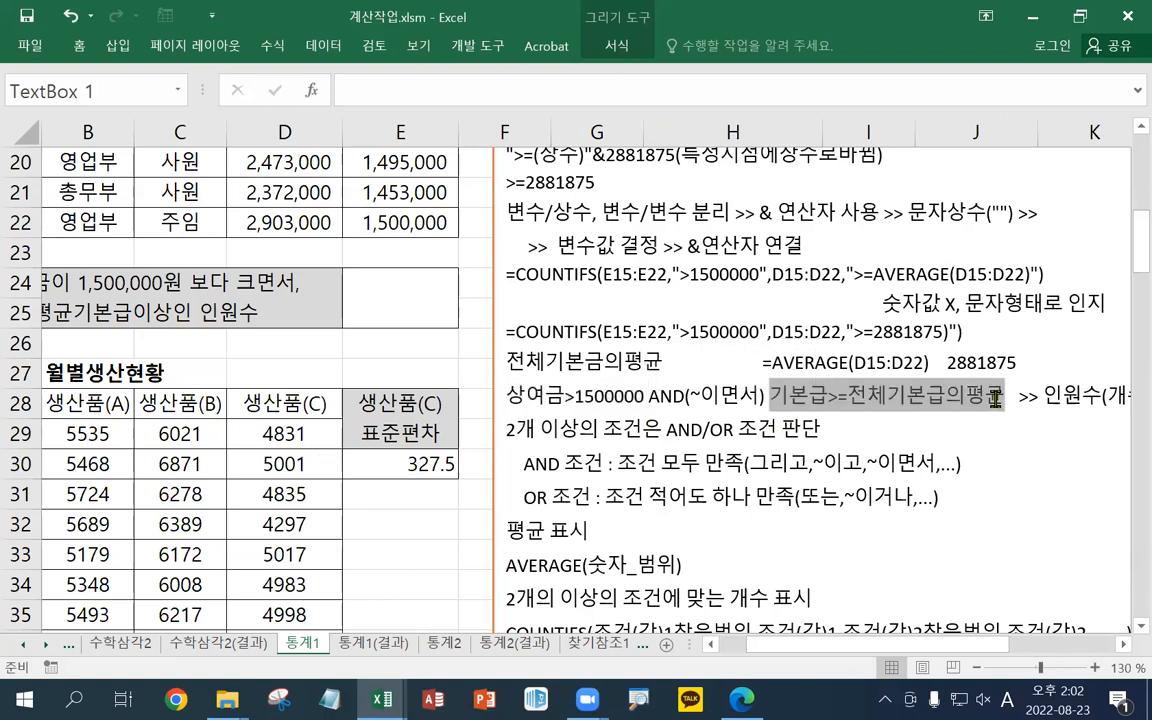
left_click(913, 438)
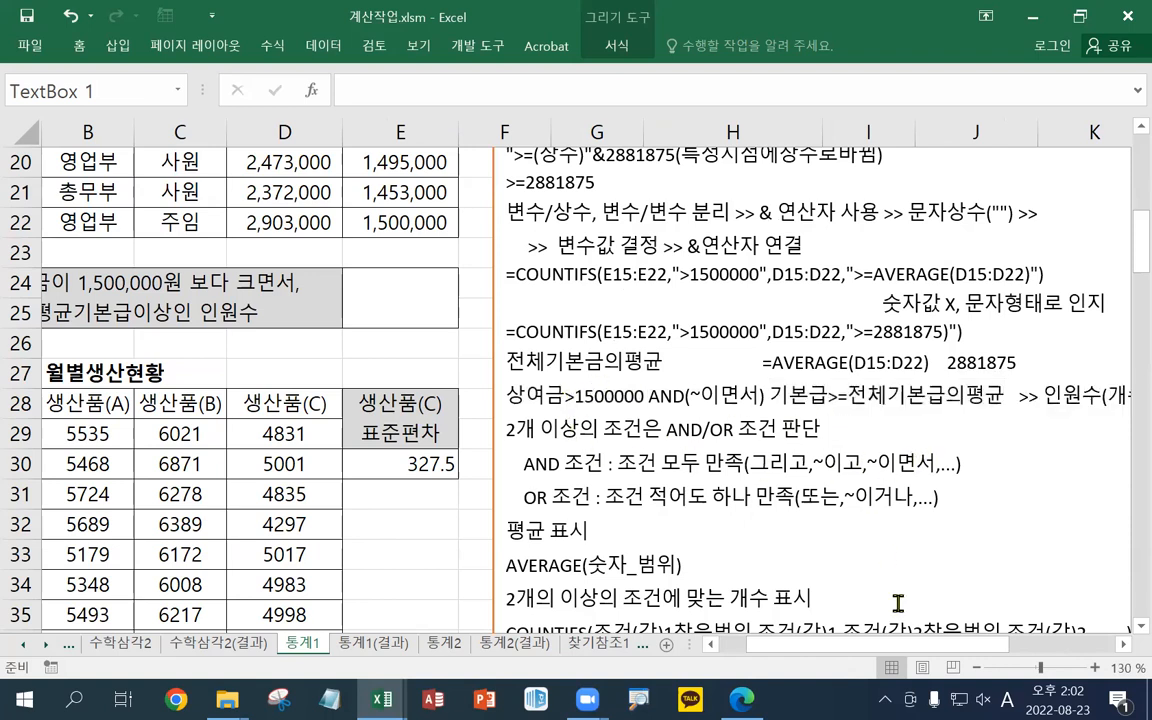
left_click_drag(902, 645, 985, 641)
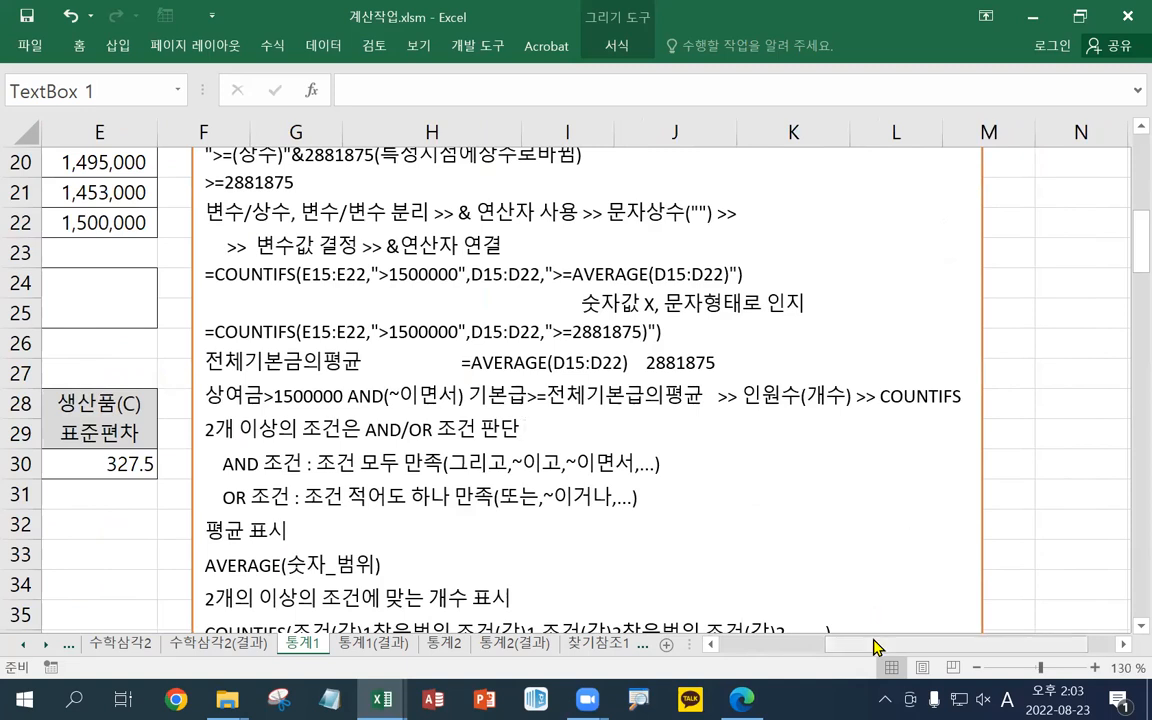
left_click_drag(873, 648, 750, 648)
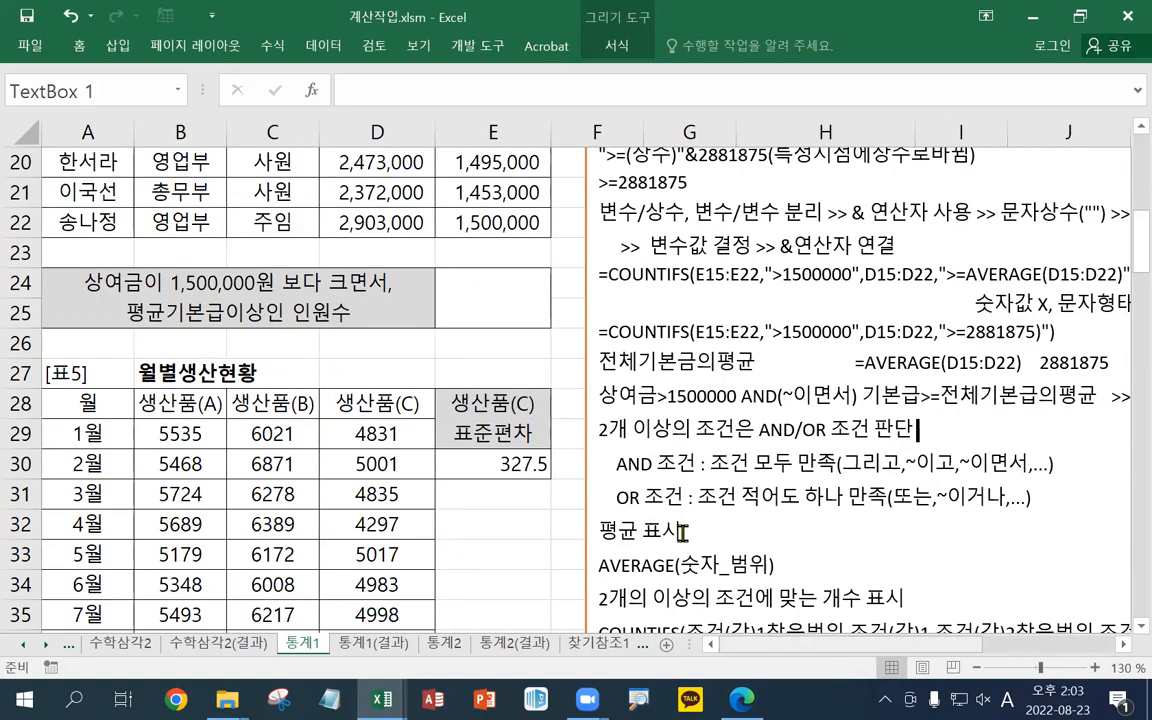
scroll(683, 533, "up", 1)
scroll(553, 475, "up", 1)
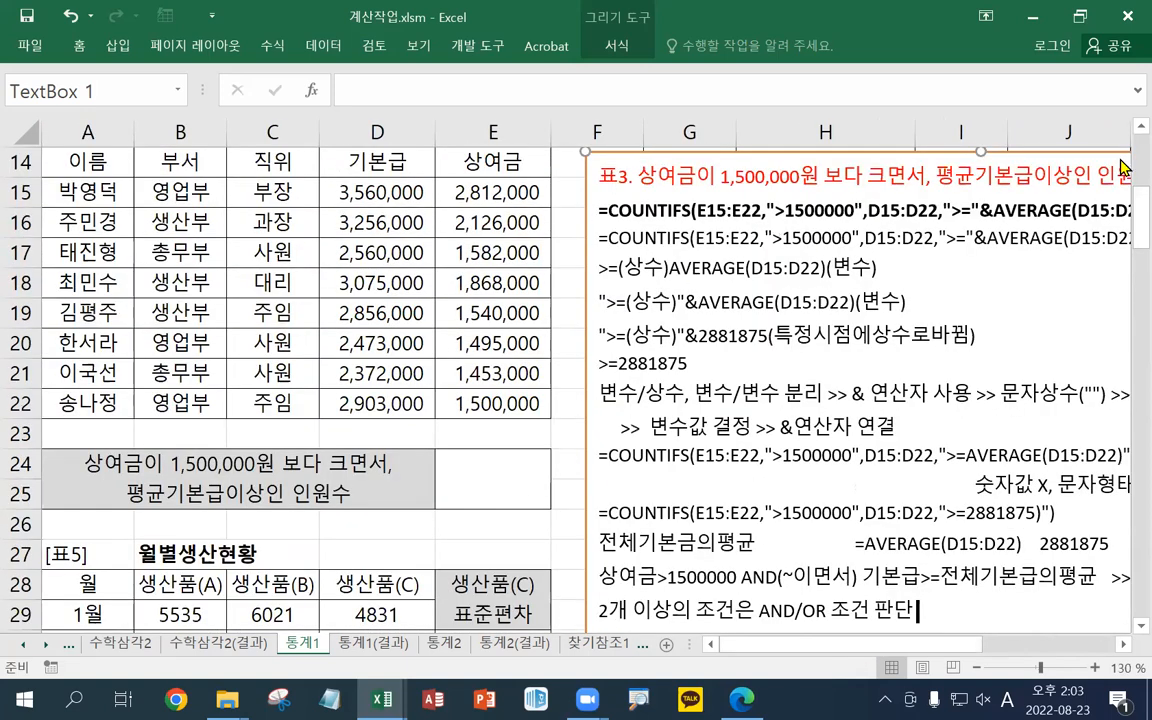
scroll(540, 480, "up", 1)
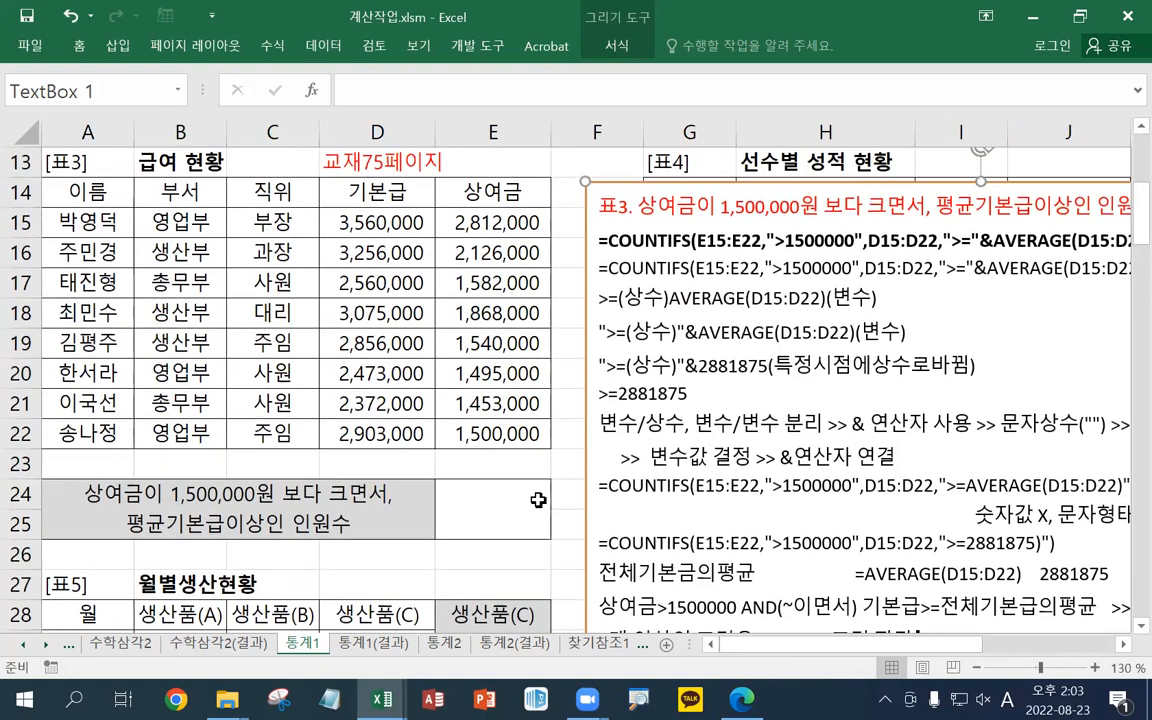
left_click(537, 500)
type("=CO")
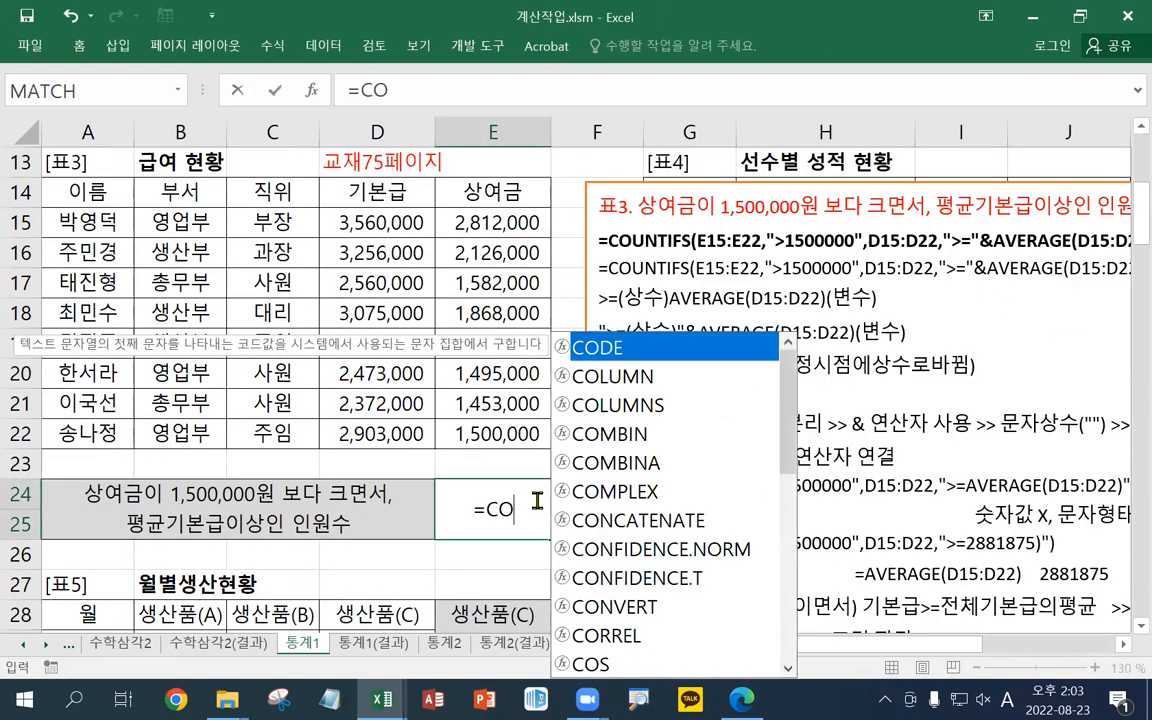
type("UNTIFS(")
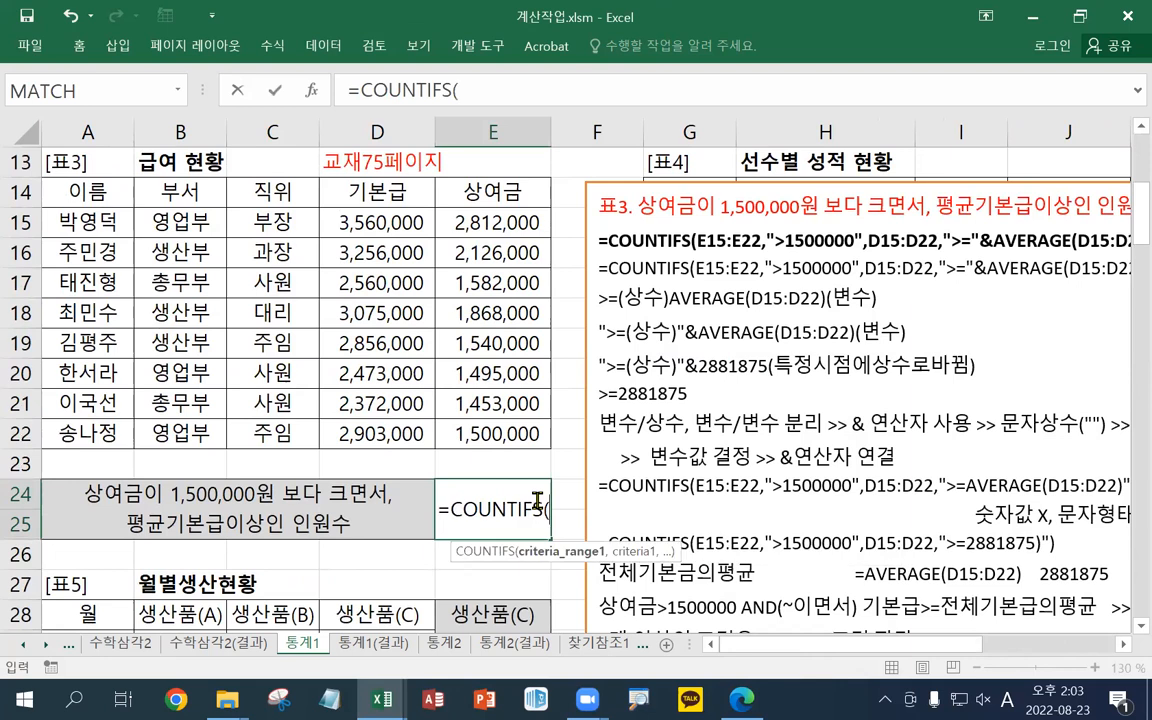
left_click_drag(350, 212, 391, 431)
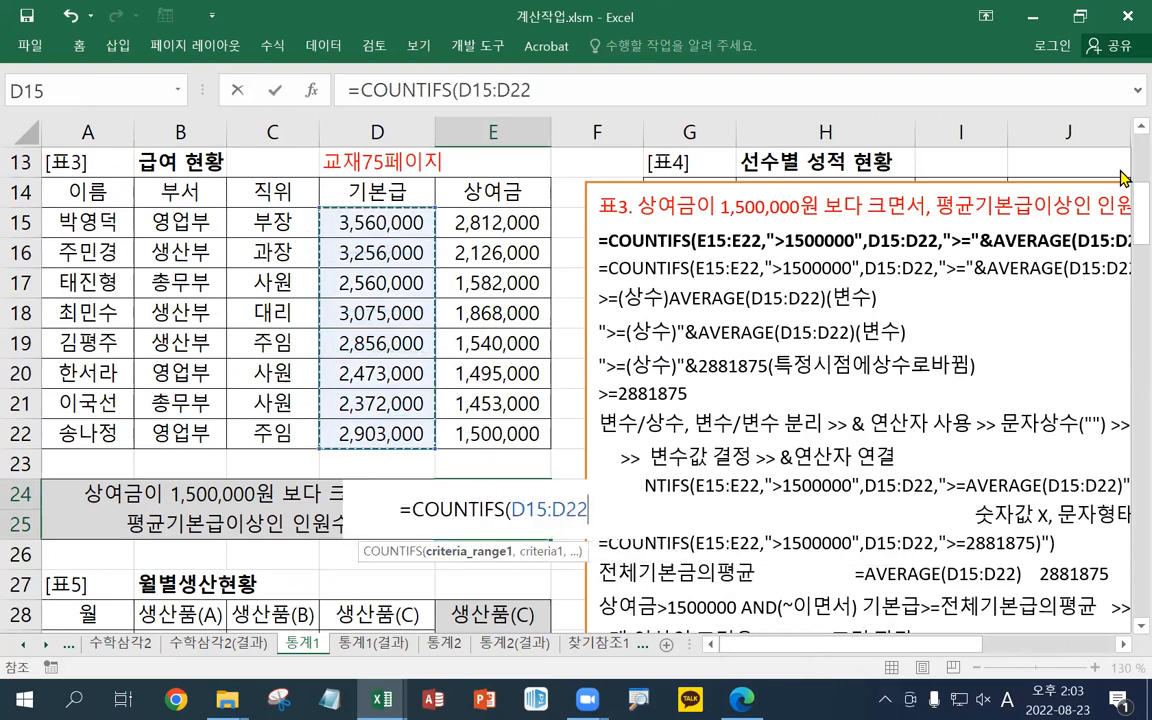
type(",\"")
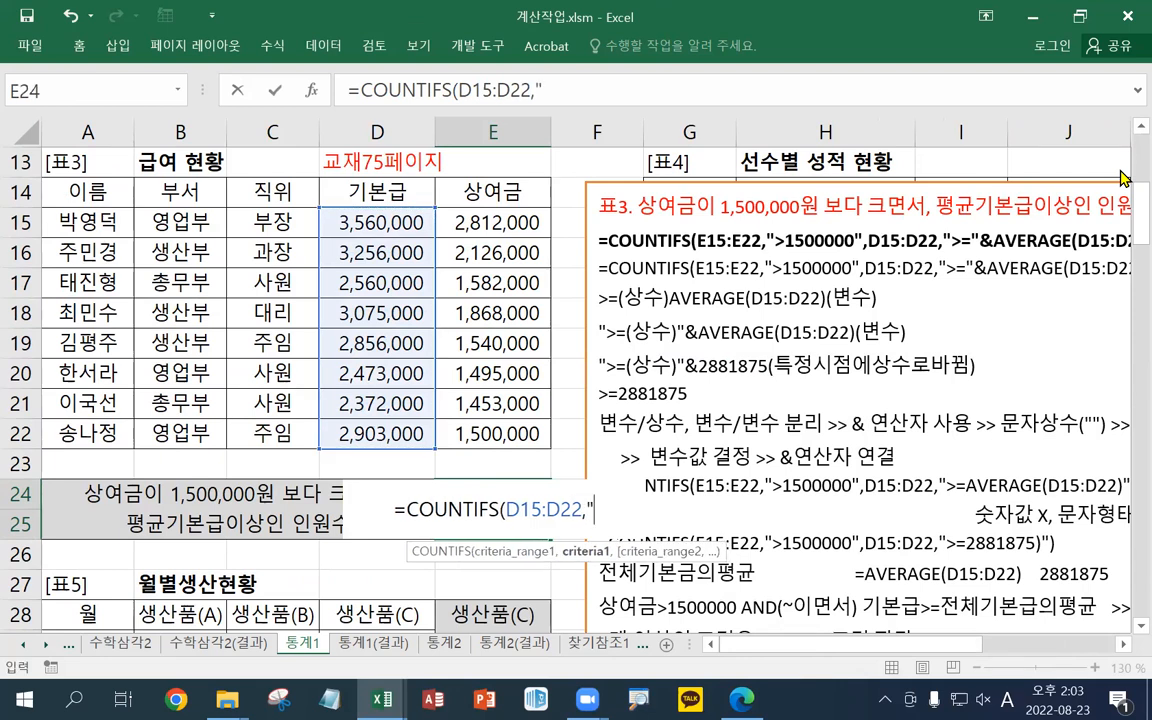
type(">150")
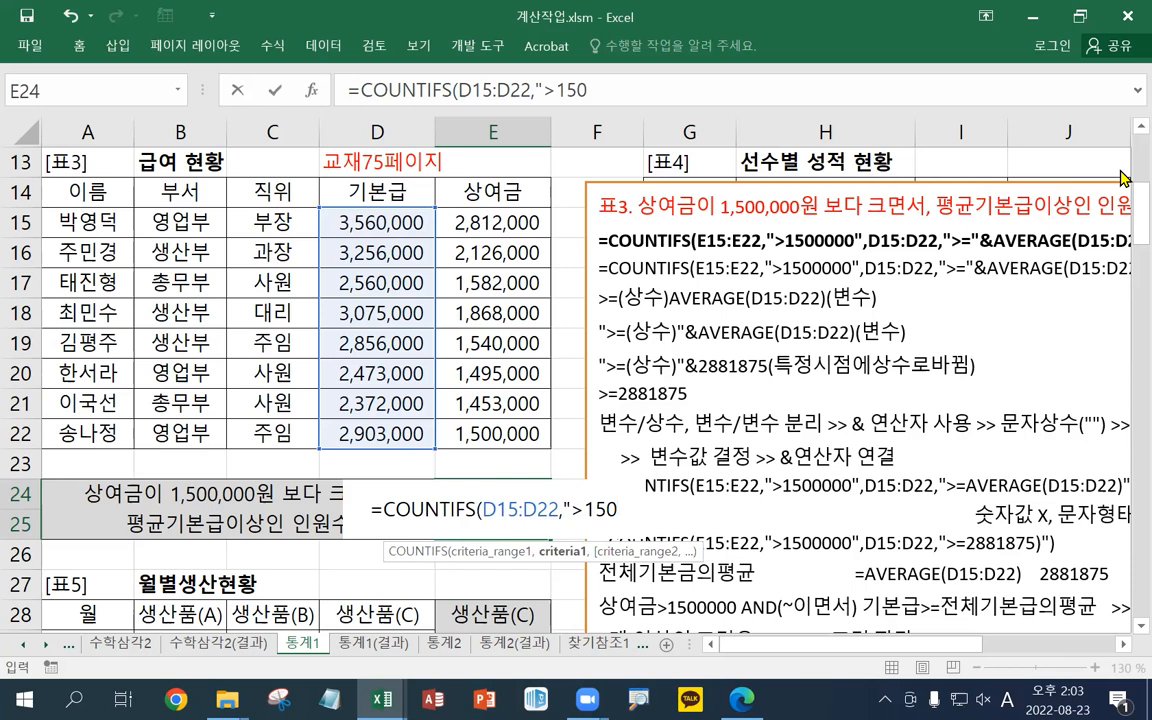
key("Escape")
Start a COUNTIFS formula in E24 with E15:E22 as the first criteria range and ">1500000" as its criterion
type("=")
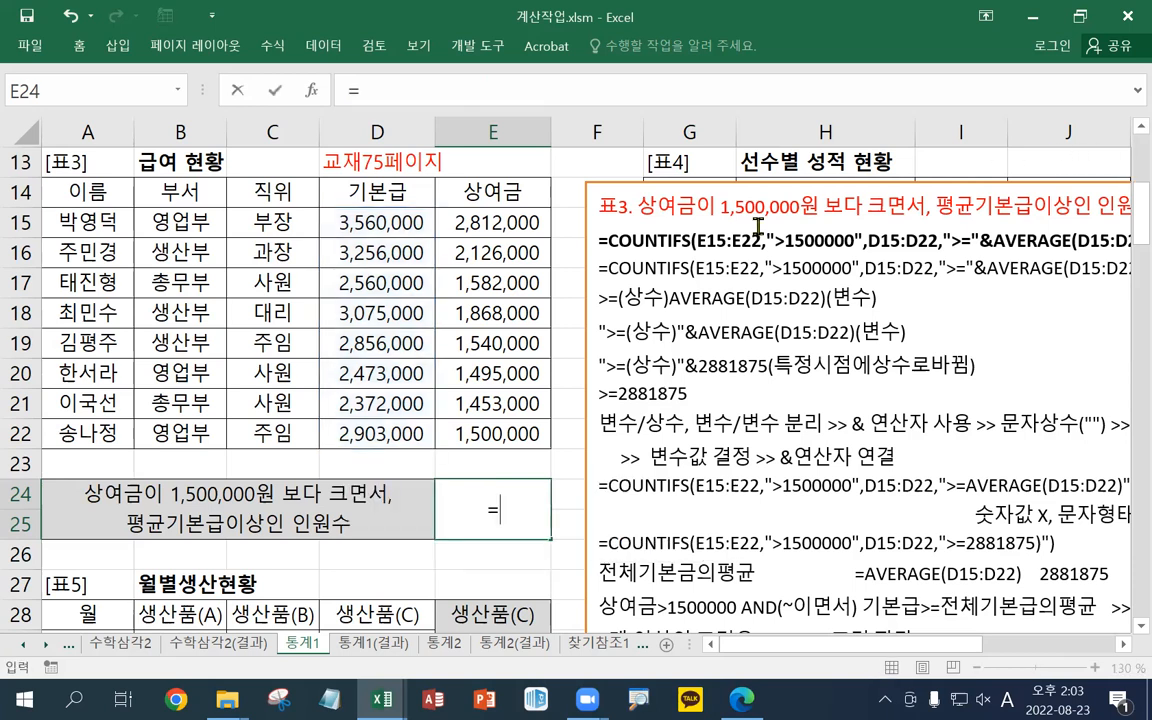
type("COUNTIFS(")
left_click_drag(476, 237, 476, 434)
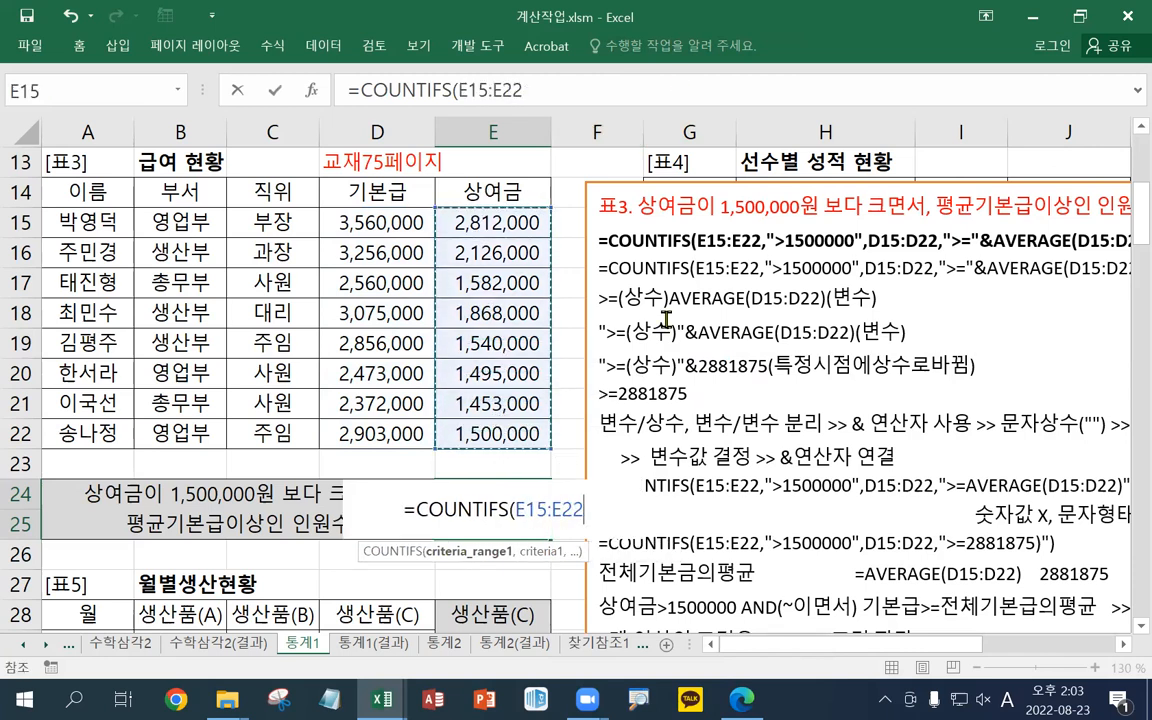
type(",\">1500000\"")
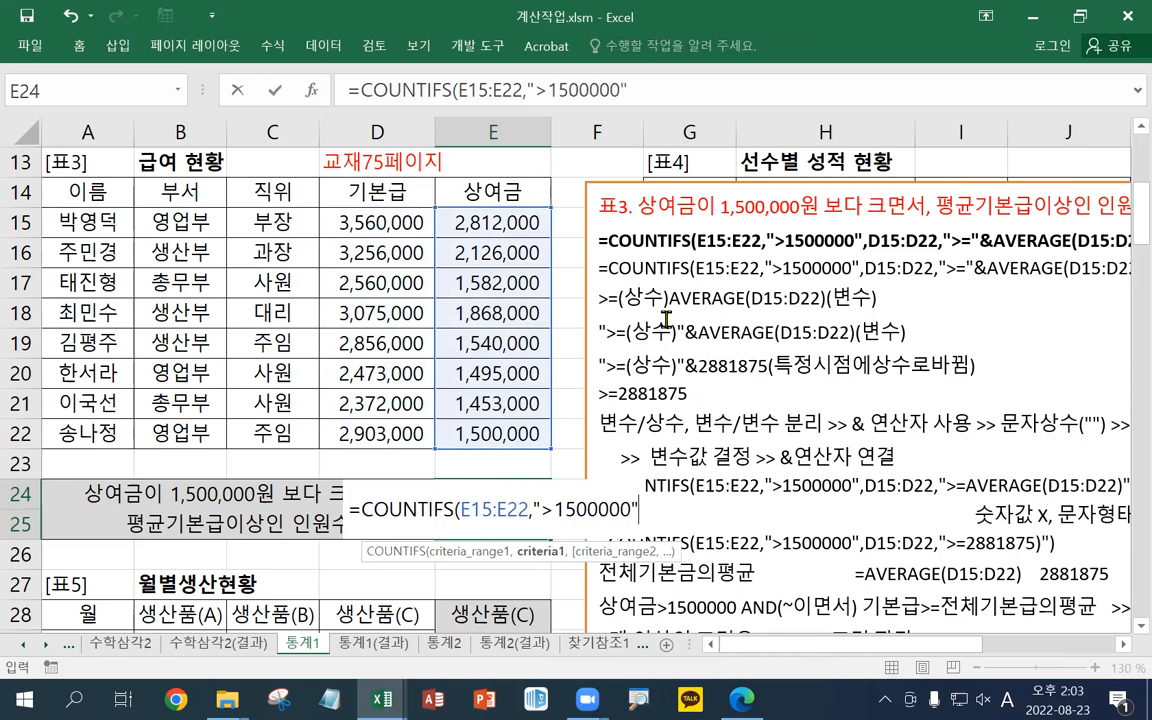
type(",")
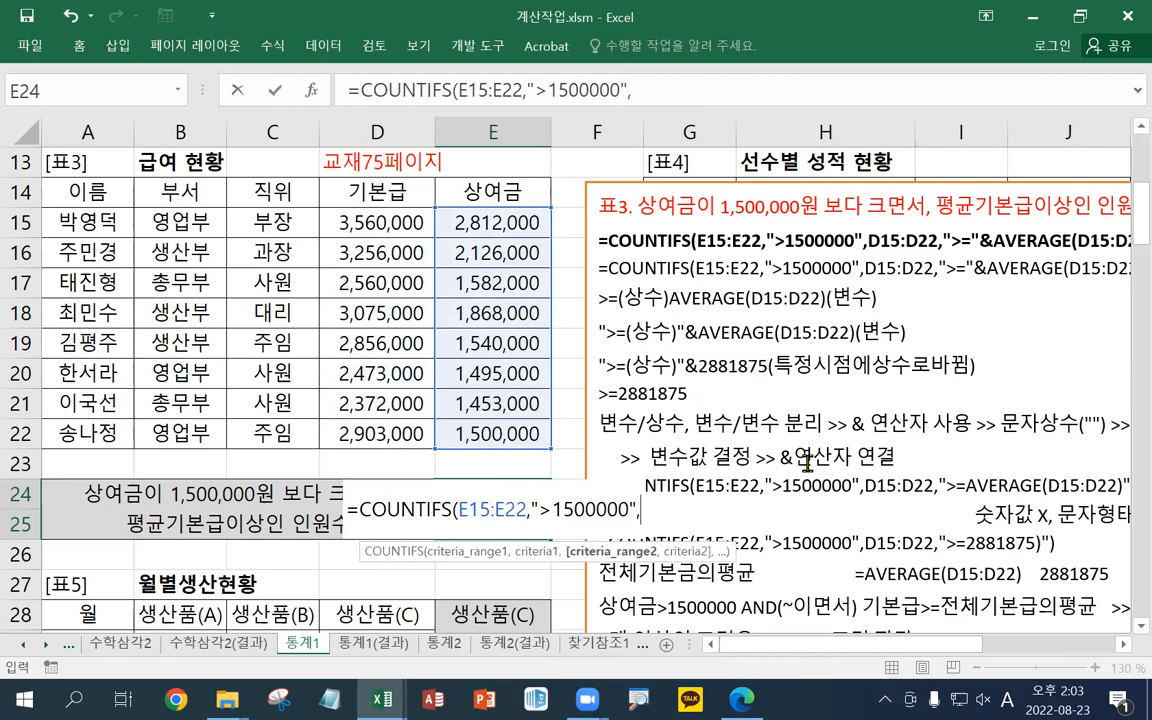
Add D15:D22 as the second criteria range in E24's formula and begin its quoted criterion with >=
left_click_drag(365, 222, 368, 428)
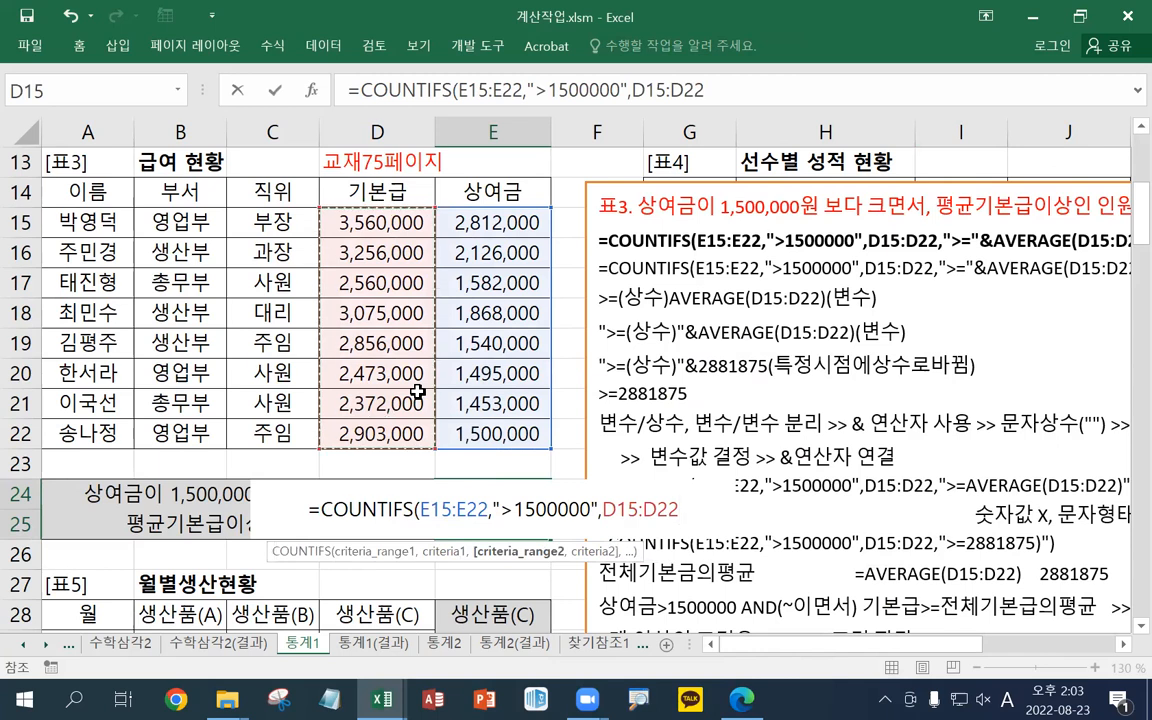
type(",\".=")
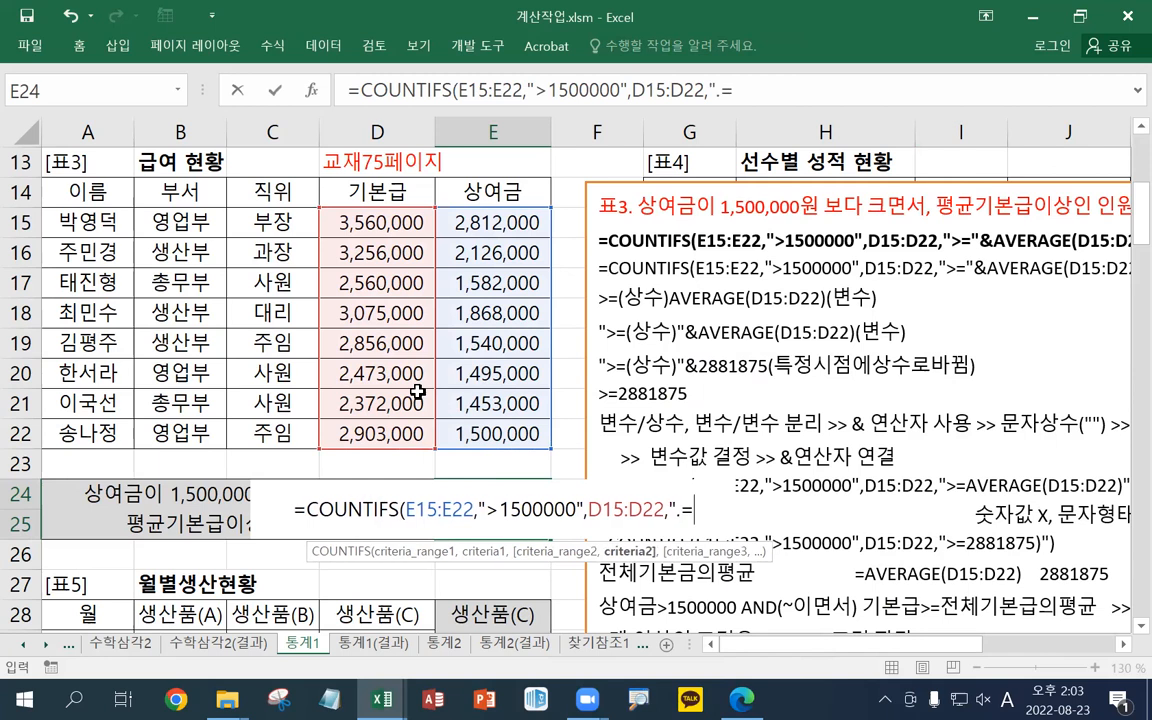
type("?>")
key("BackSpace")
key("BackSpace")
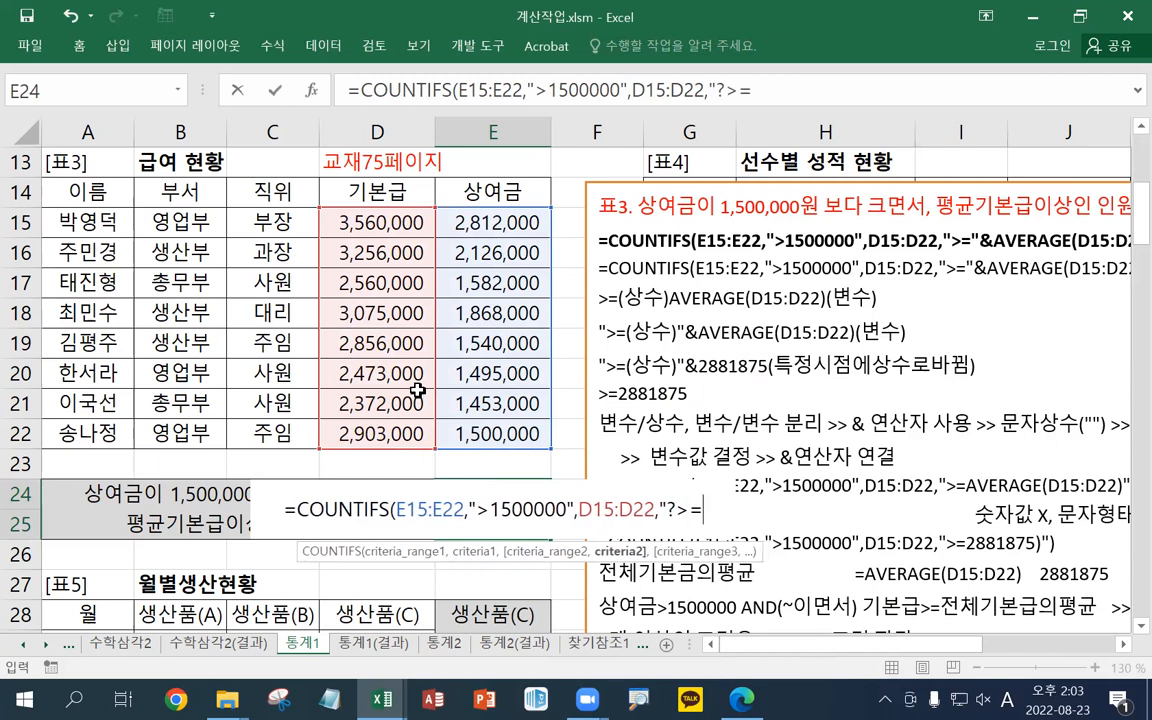
type(">=")
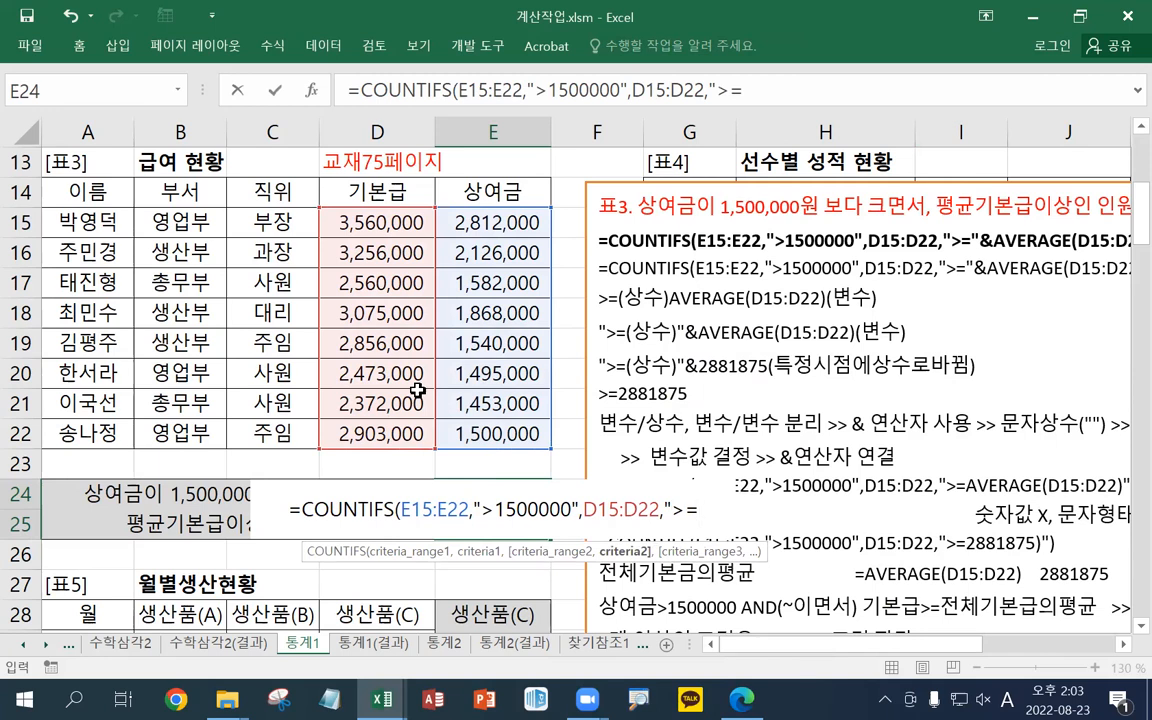
Complete the second criterion as ">=AVERAGE(D15:D22)", close the COUNTIFS formula and enter it in E24
type("AV")
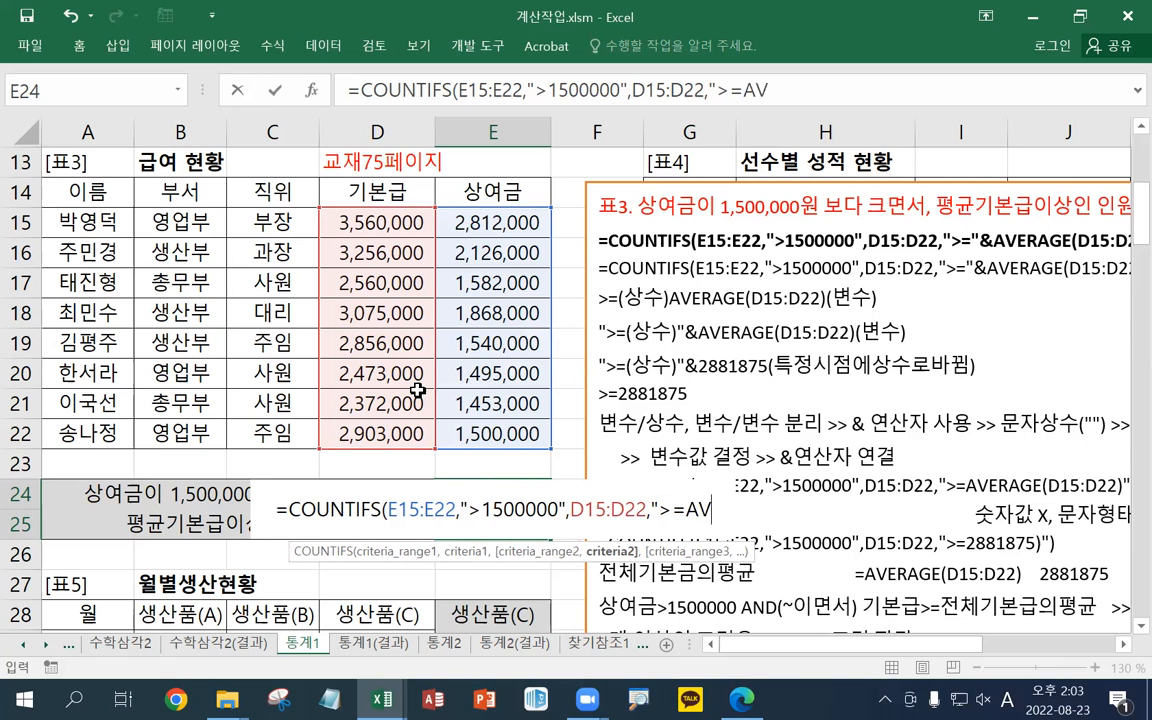
type("ERAGEF")
key("BackSpace")
type("(")
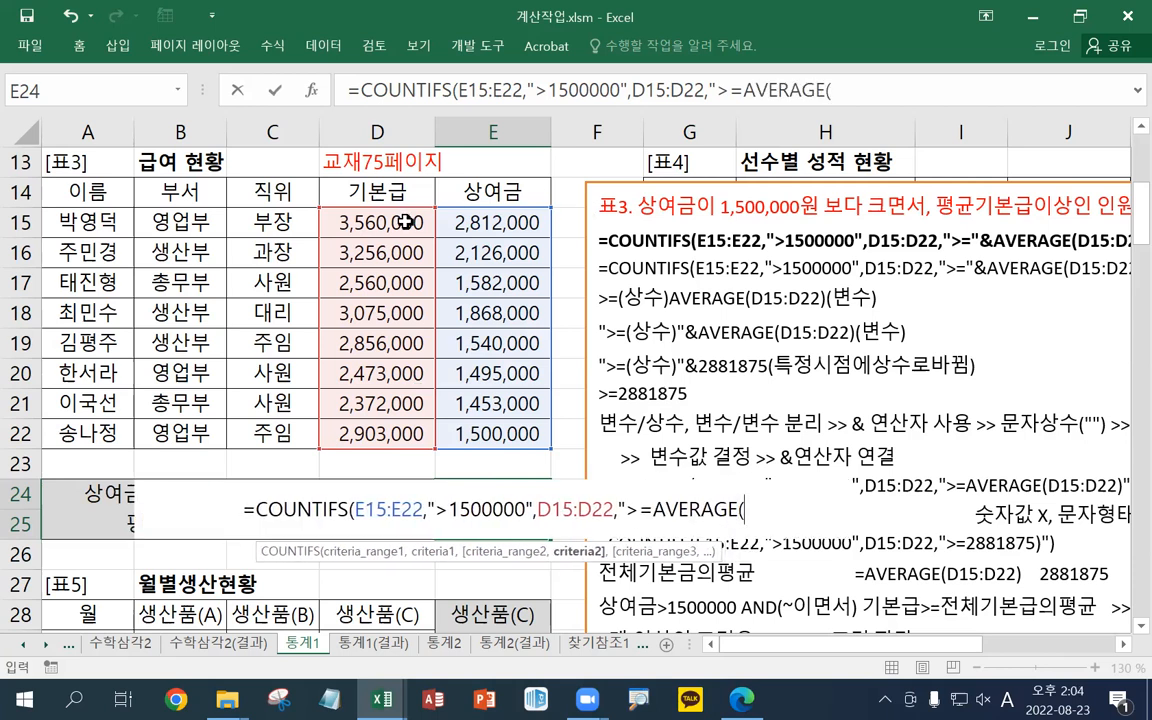
left_click_drag(357, 220, 381, 434)
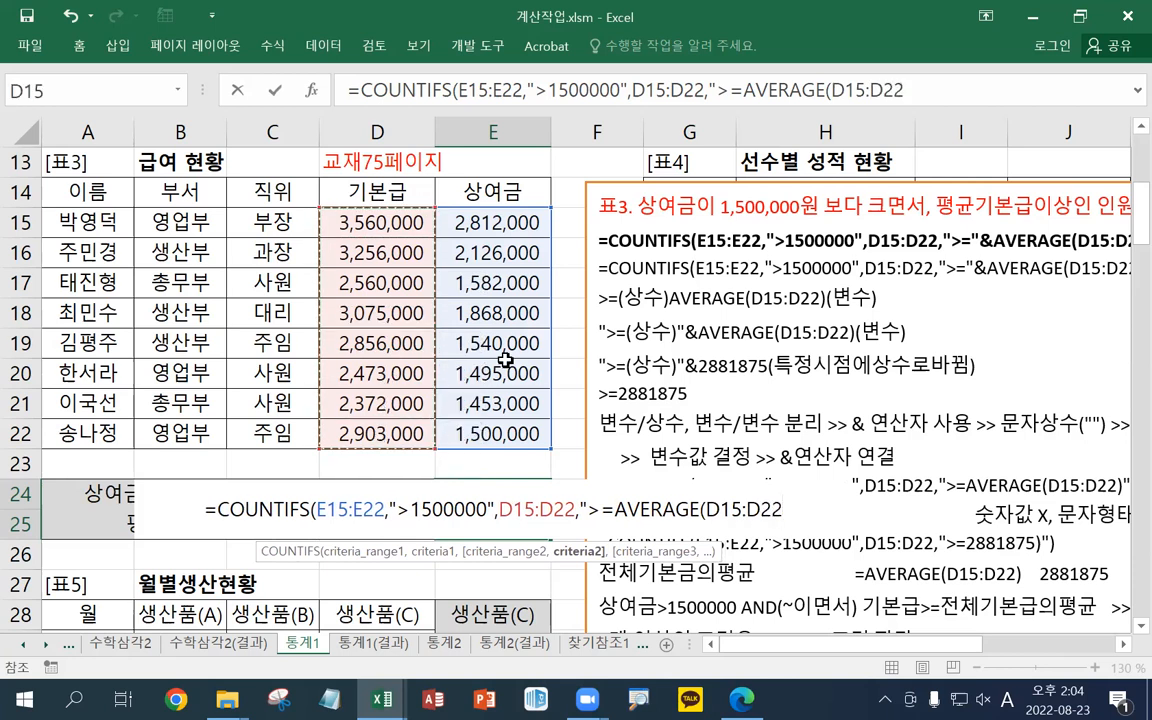
type(")")
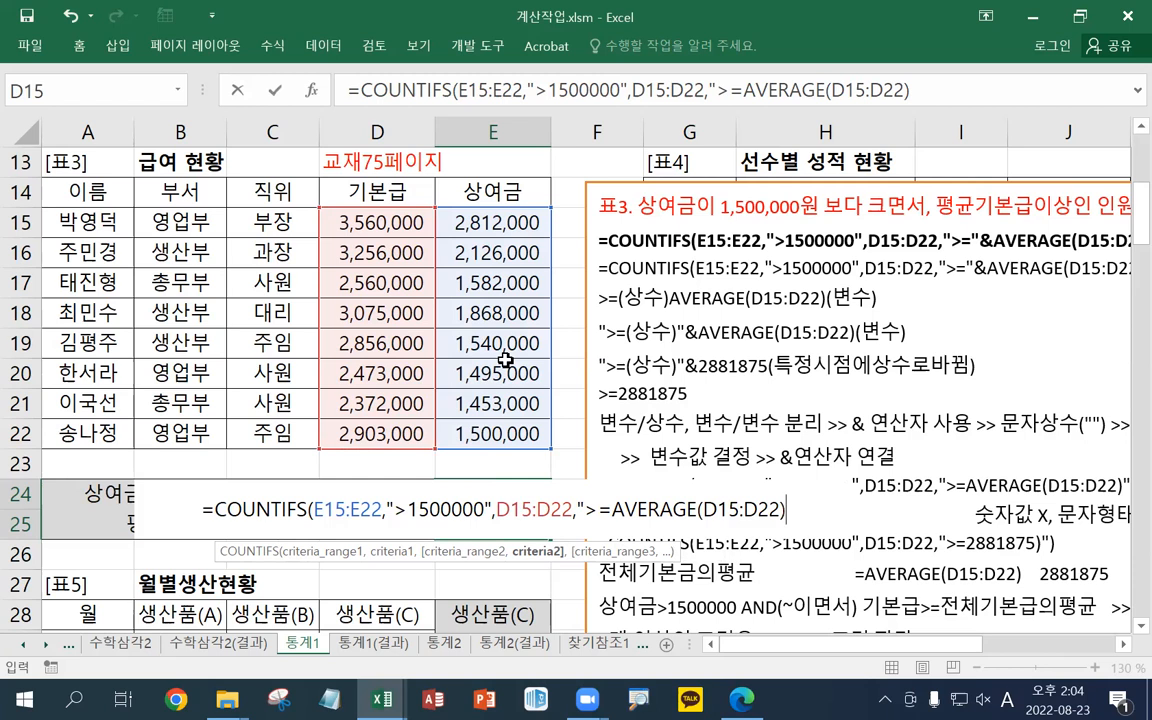
type("\")")
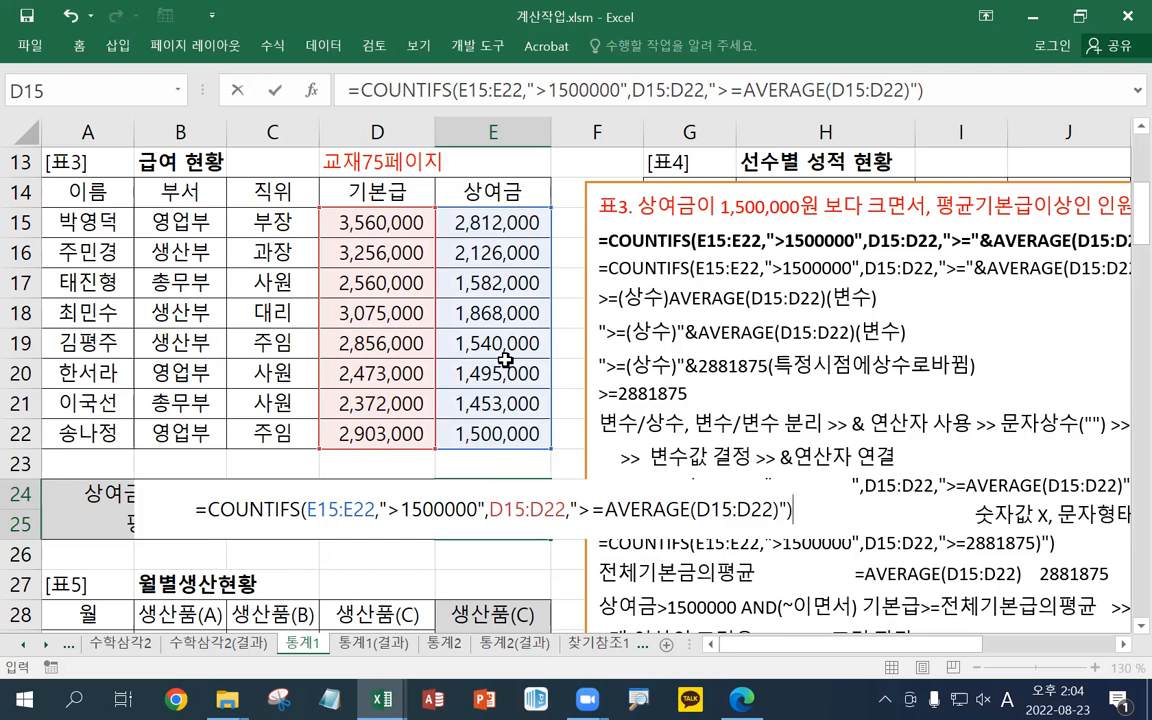
key("Return")
key("Up")
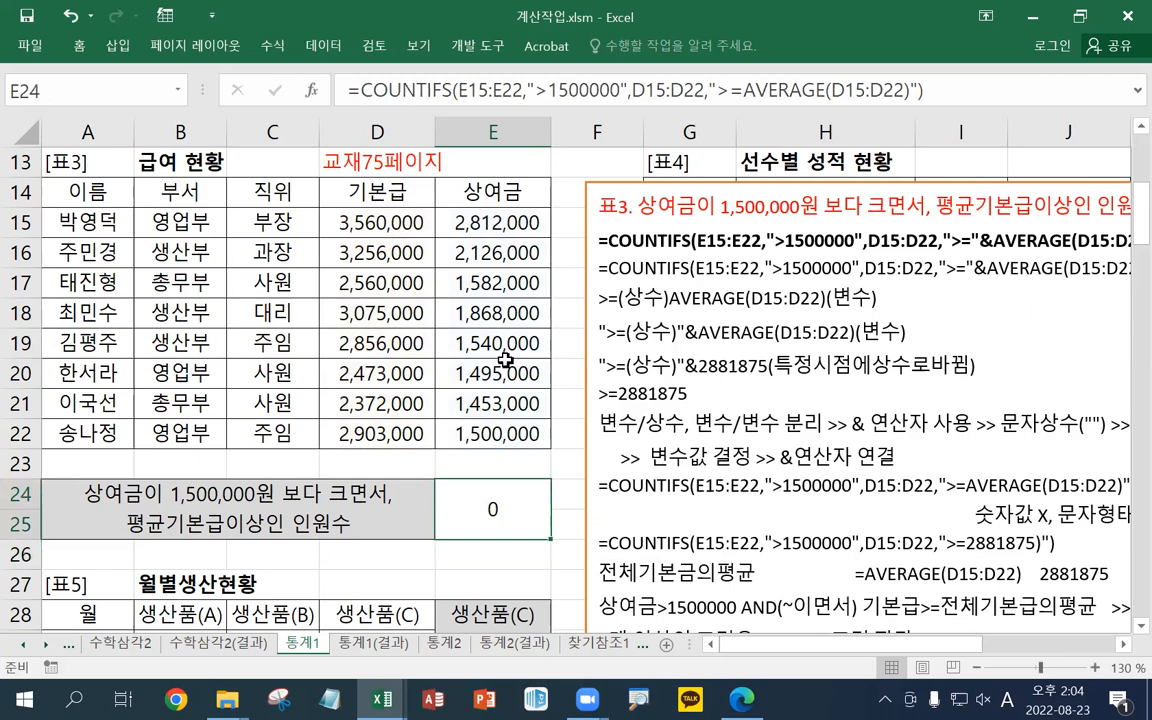
Calculate the average base salary in D23 with =AVERAGE(D15:D22)
left_click(355, 458)
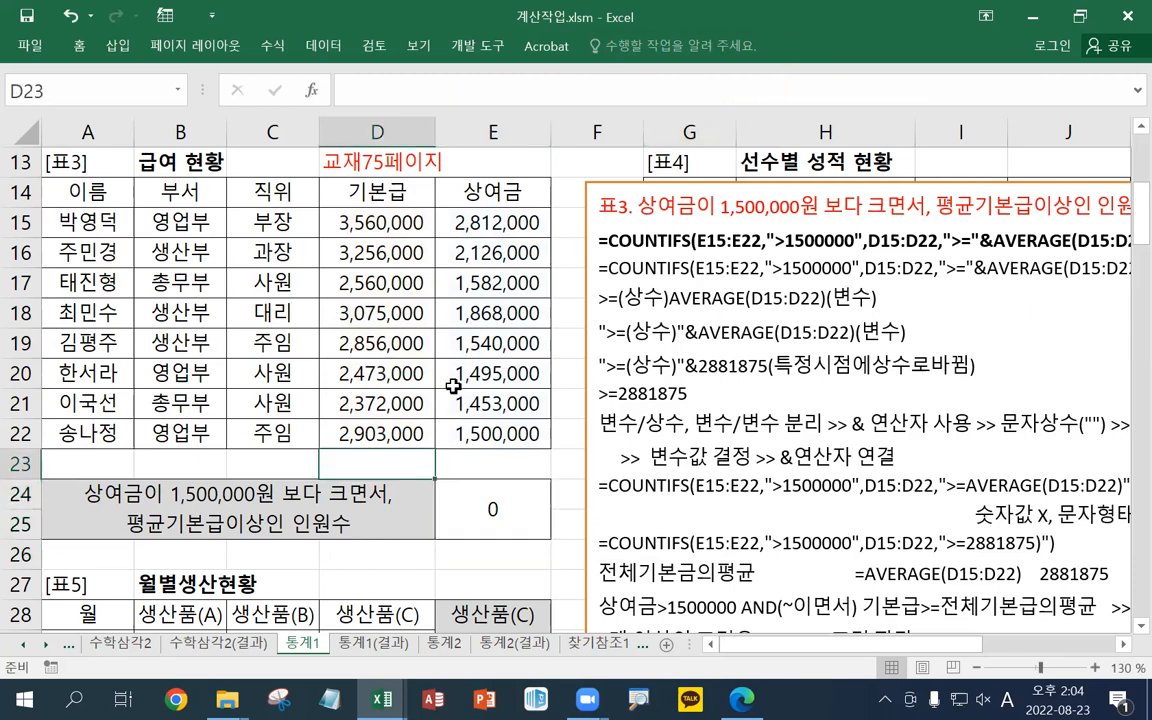
type("=AVER")
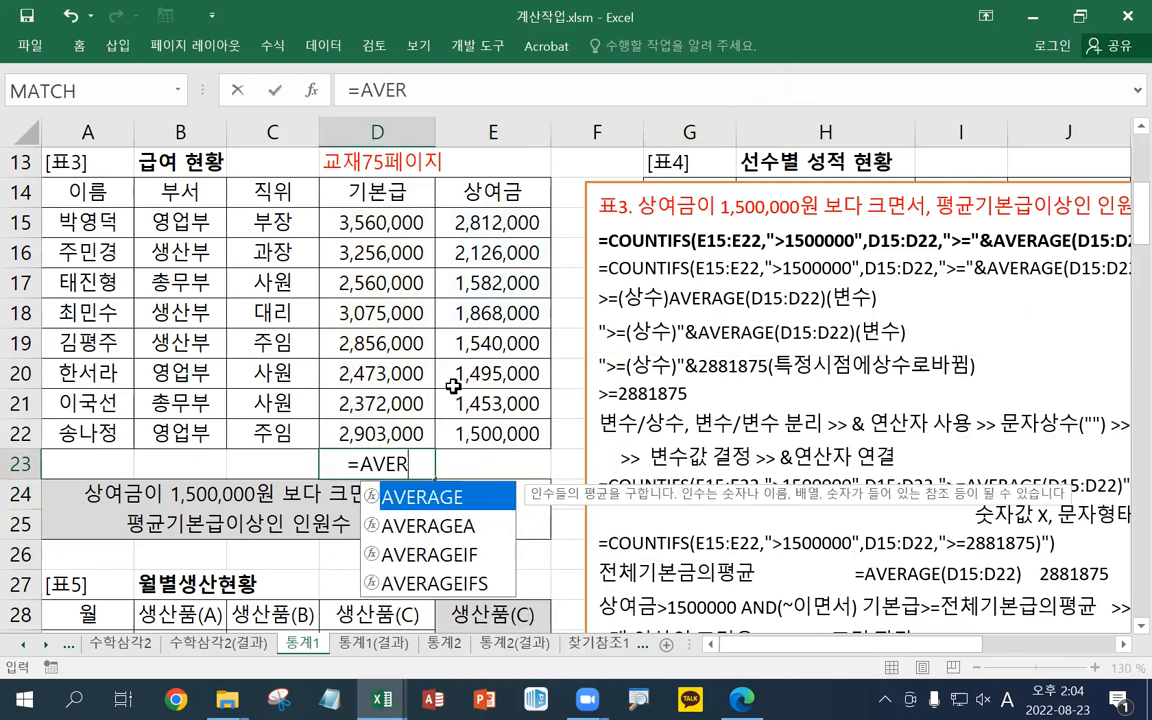
type("AGE(")
left_click_drag(362, 233, 385, 432)
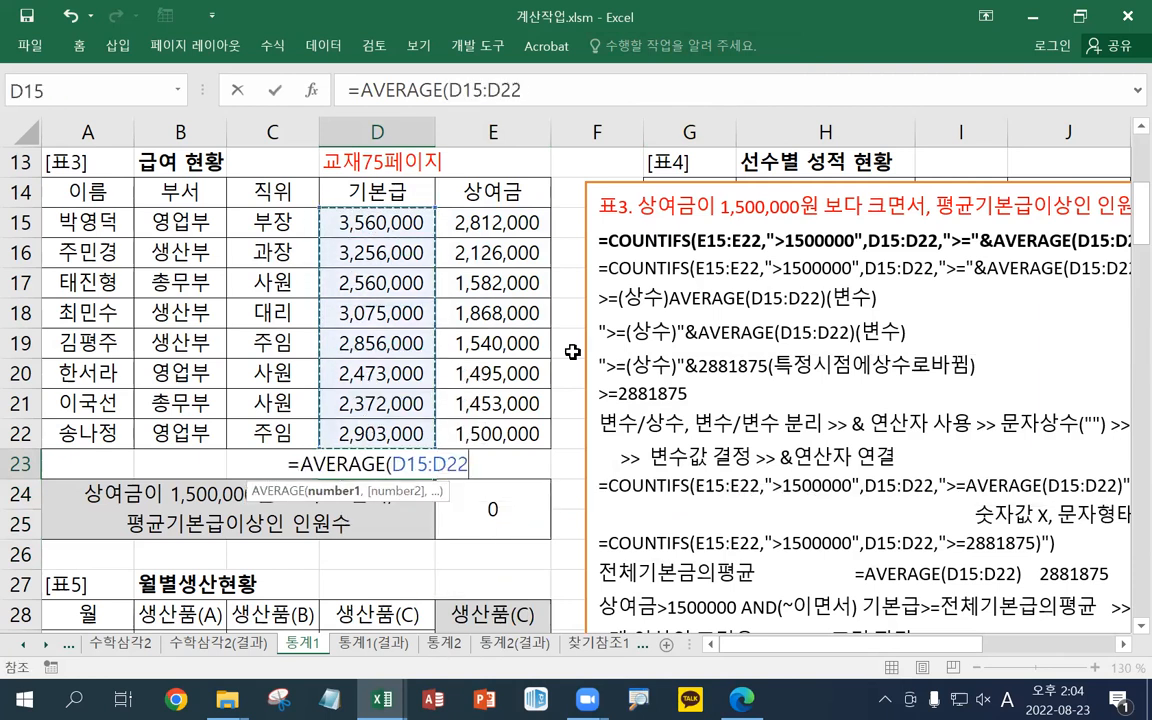
key("Return")
Colour the base salaries in D15, D16, D18 and D22 red to mark those at or above the average
left_click(375, 228)
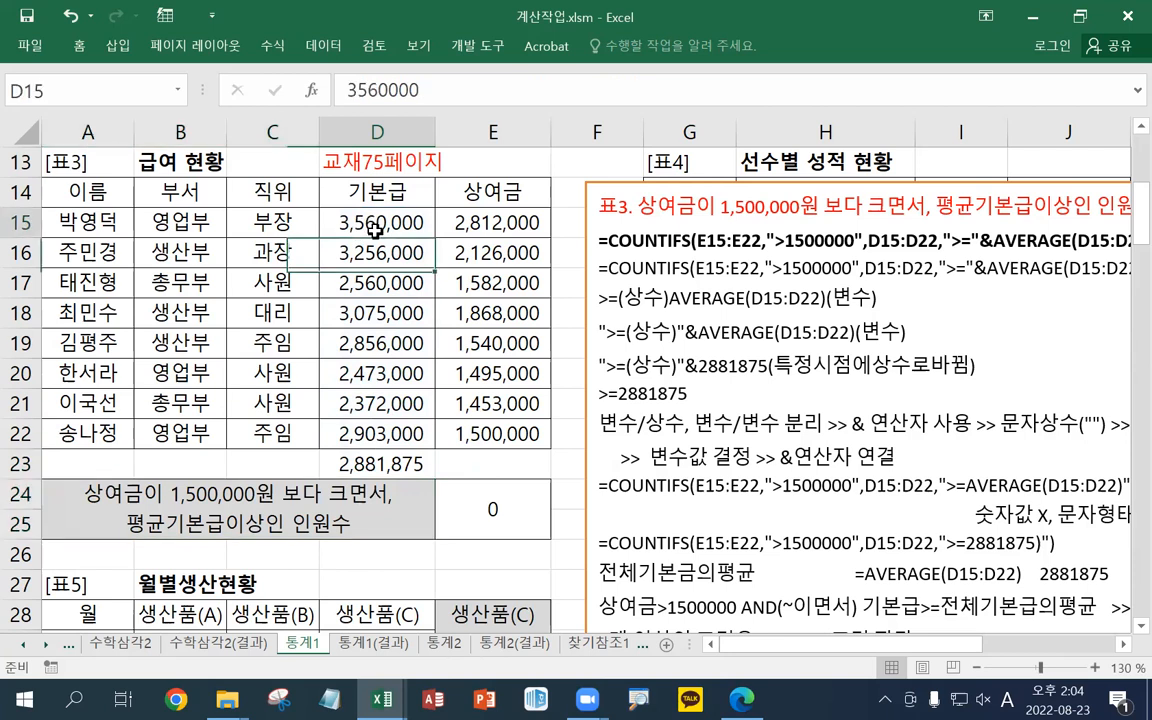
left_click(380, 252, "ctrl")
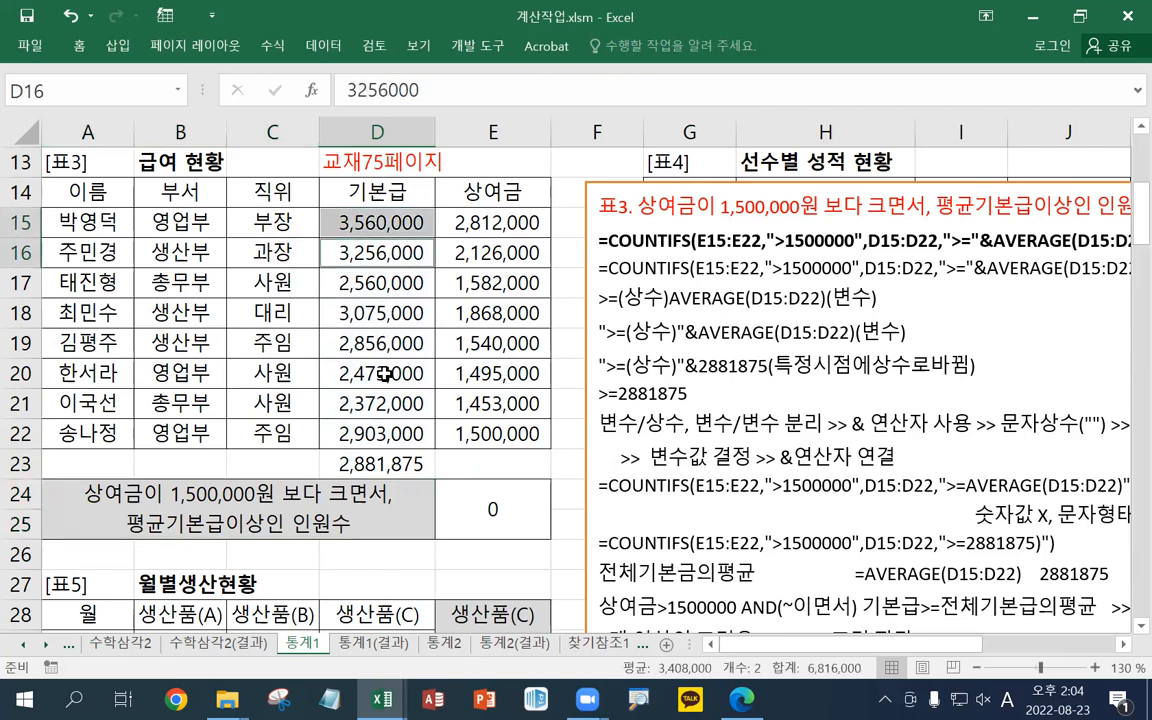
left_click(391, 316, "ctrl")
left_click(385, 432, "ctrl")
right_click(386, 432)
left_click(487, 166)
Colour the bonuses in E15:E19 red to mark those greater than 1,500,000
left_click(497, 218)
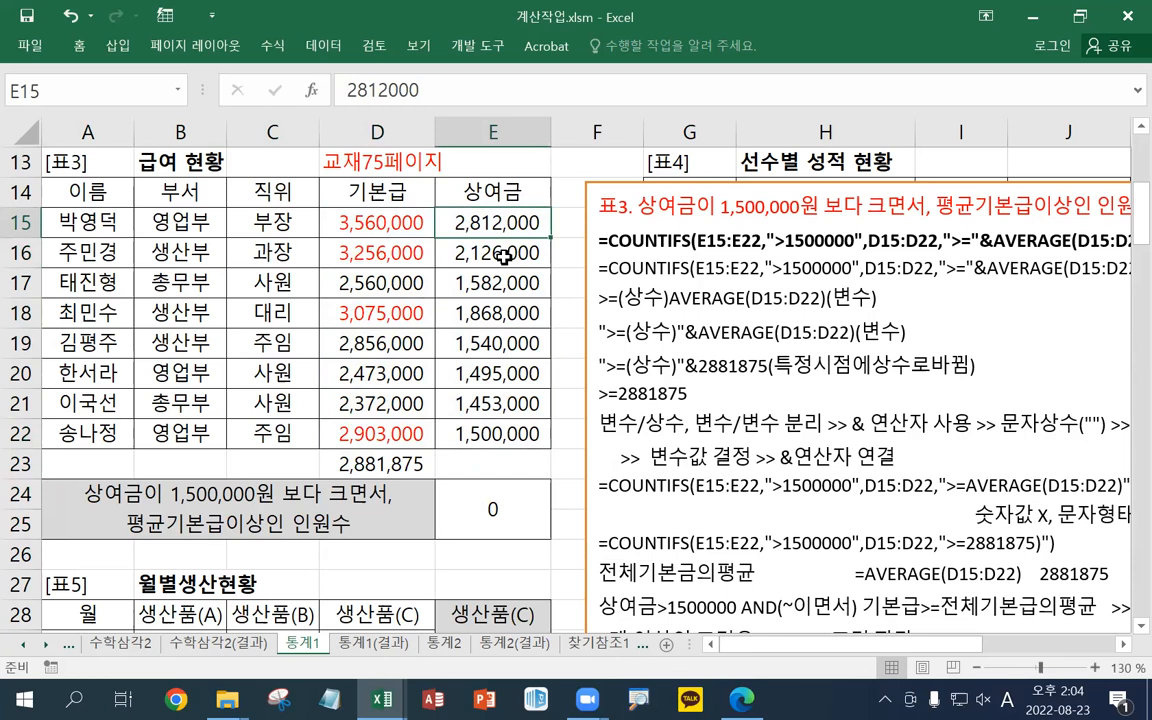
left_click(508, 256, "ctrl")
left_click(496, 290, "ctrl")
left_click(496, 313, "ctrl")
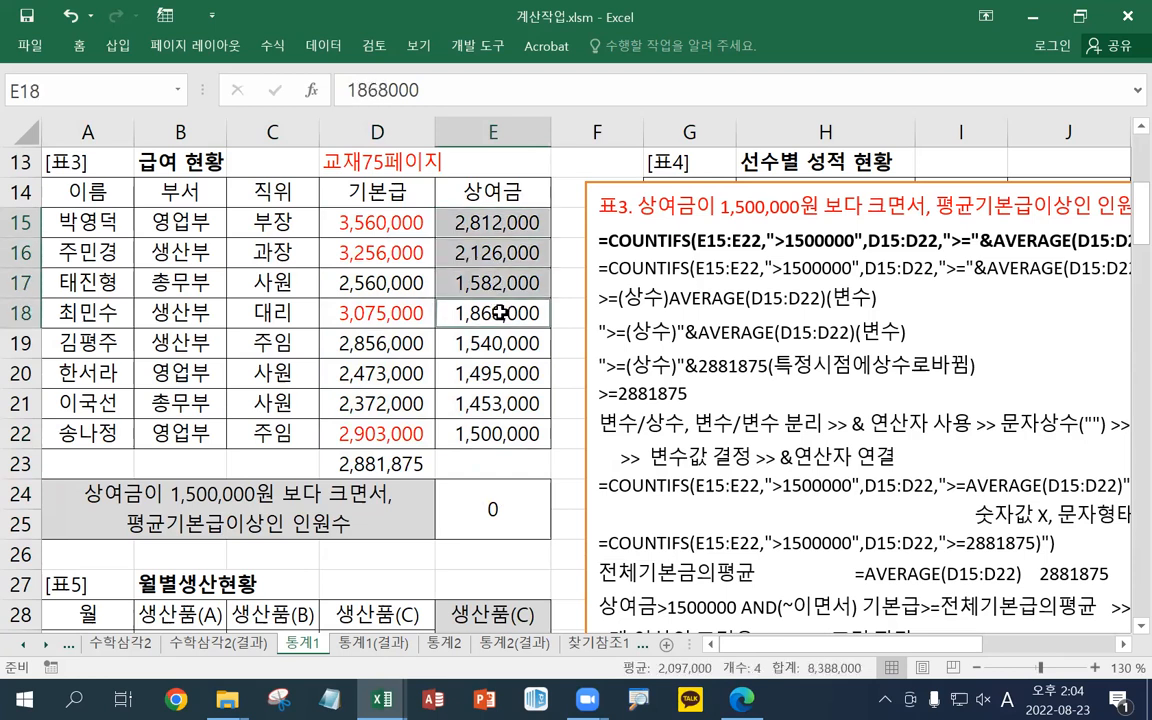
left_click(496, 345, "ctrl")
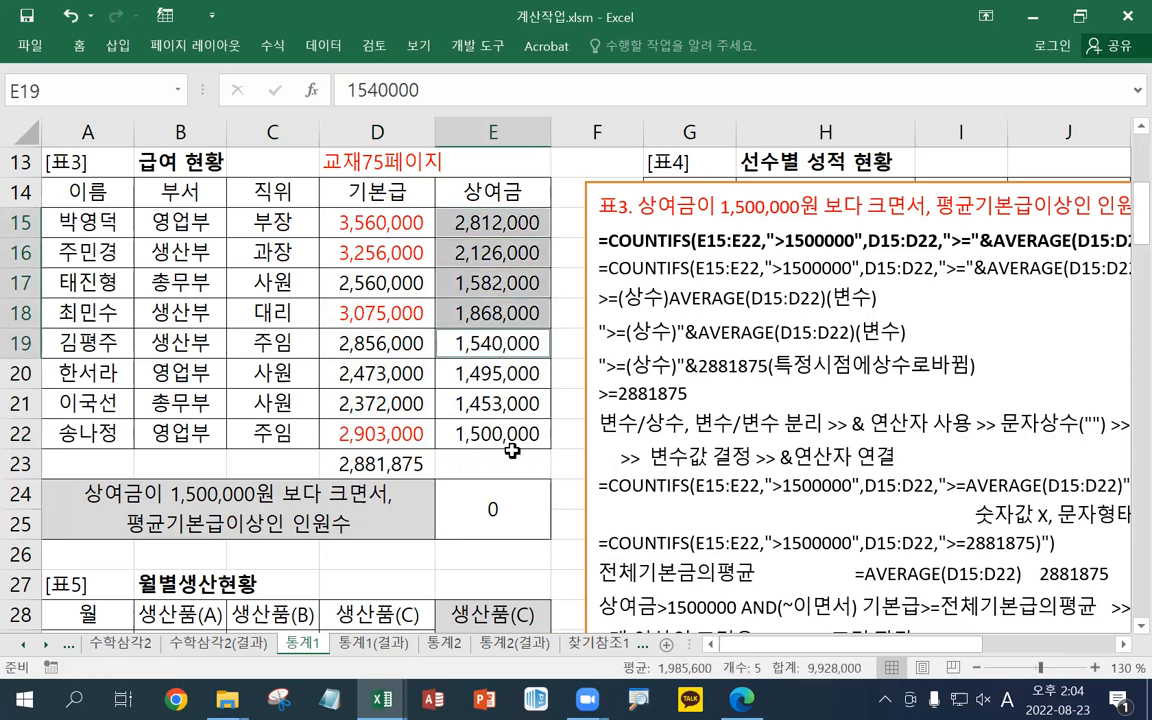
right_click(487, 342)
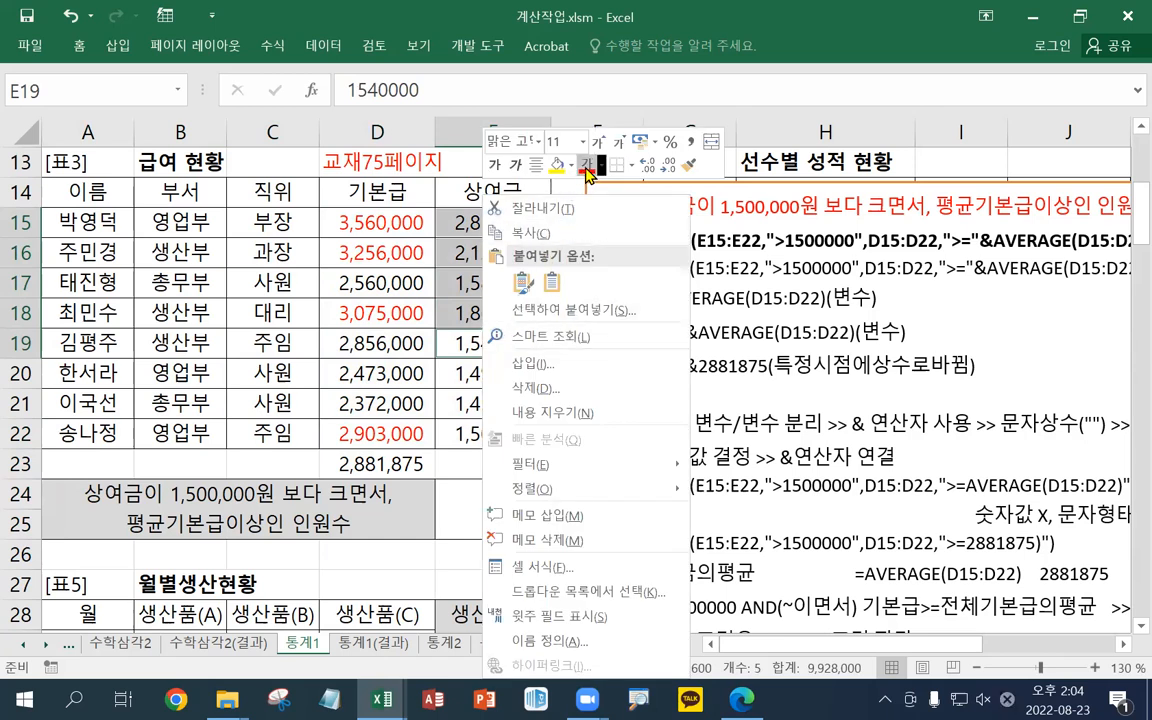
left_click(587, 164)
Fill the salary and bonus cells D15:E15, D16:E16 and D18:E18 yellow to mark the rows meeting both conditions
left_click_drag(413, 227, 472, 227)
left_click_drag(411, 253, 462, 260, "ctrl")
left_click_drag(411, 316, 455, 313, "ctrl")
right_click(455, 313)
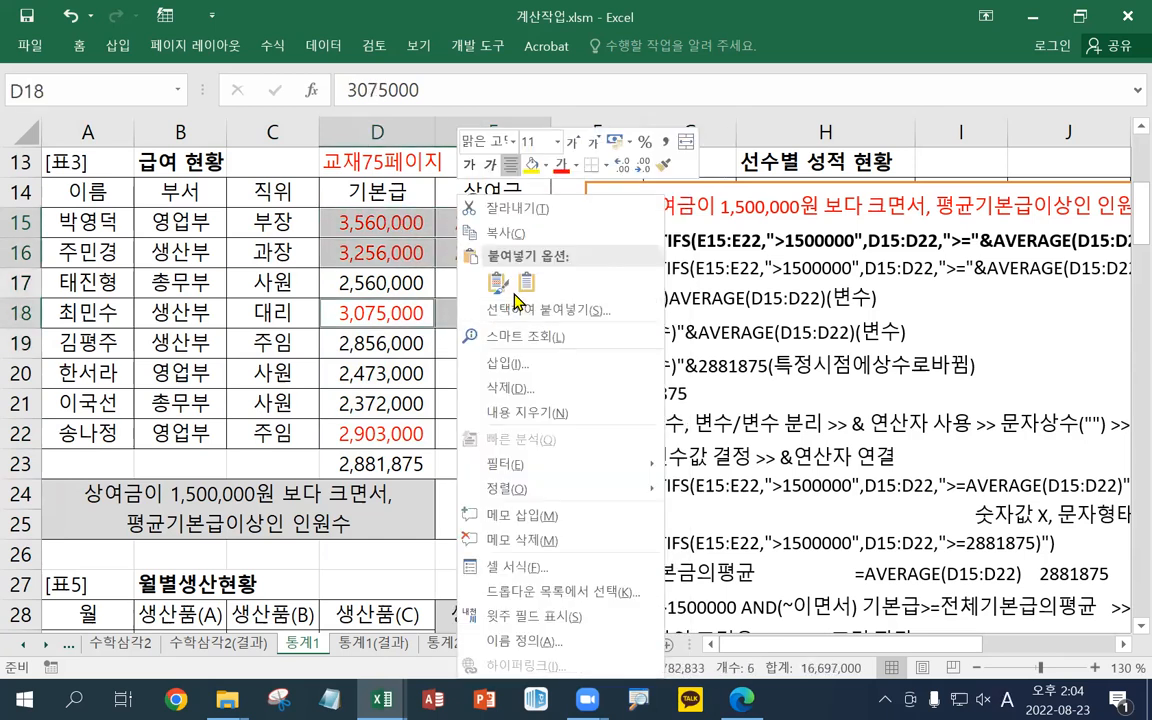
left_click(530, 166)
Replace AVERAGE(D15:D22) inside the quoted second criterion of E24's formula with 2881875 and enter the formula
left_click(511, 522)
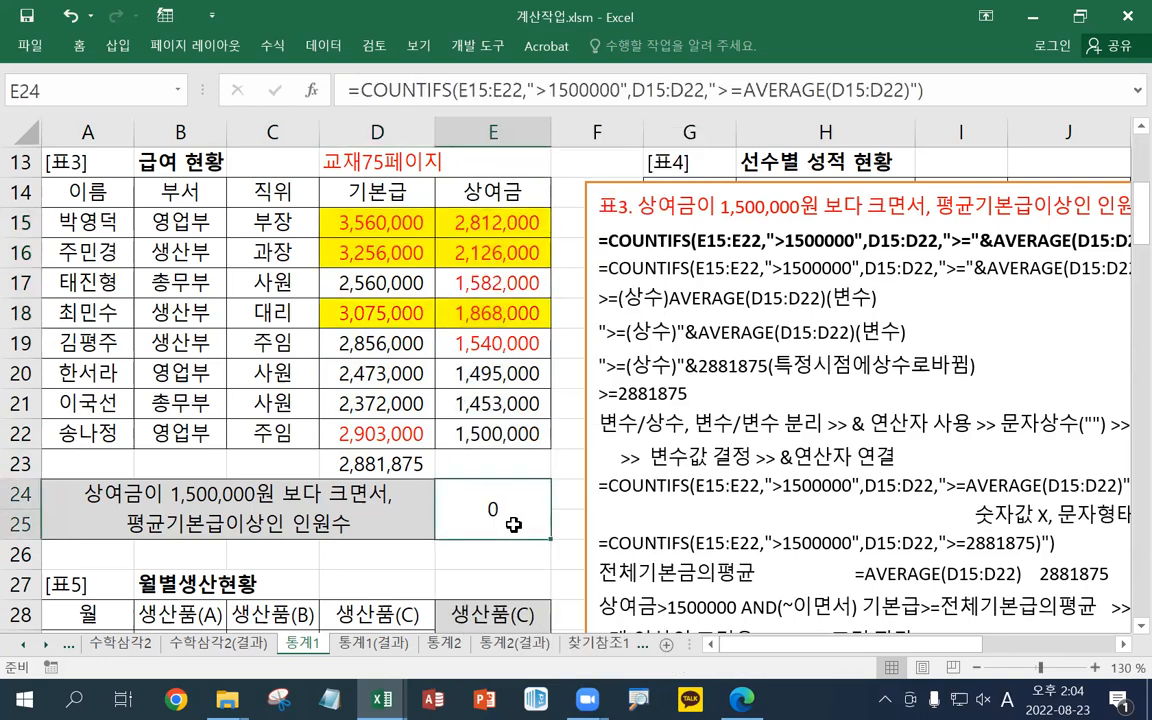
scroll(509, 519, "down", 1, "ctrl")
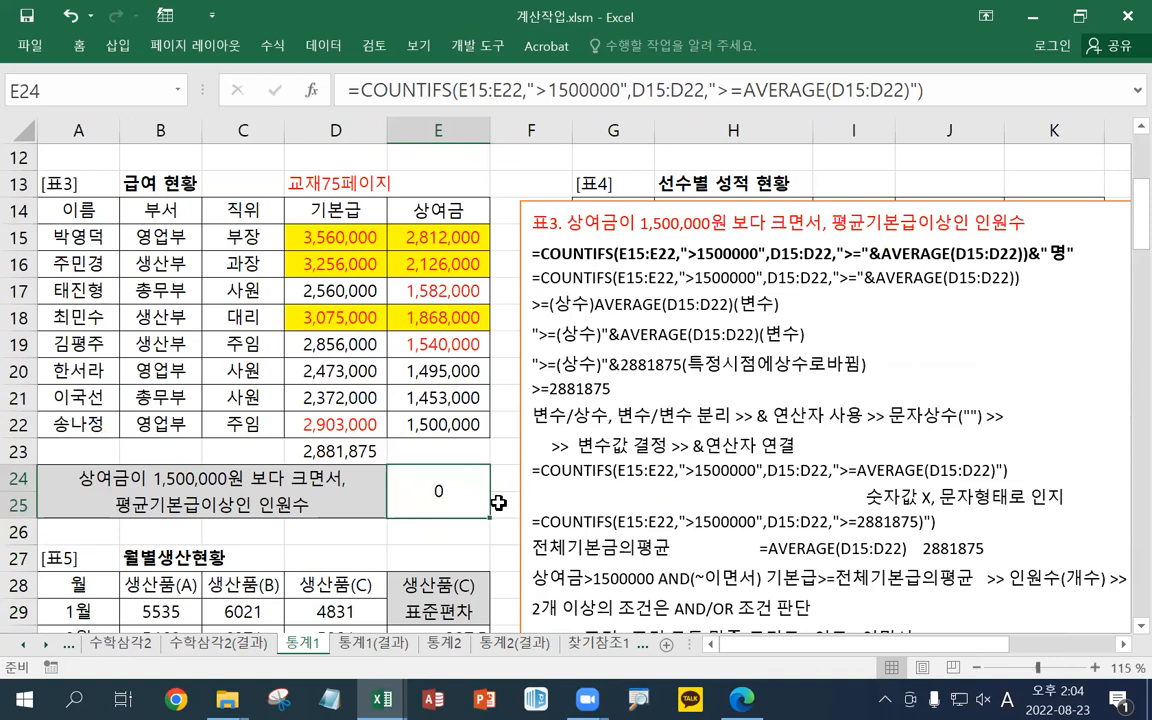
double_click(473, 498)
left_click(538, 492)
key("shift+Right")
key("shift+Right")
key("shift+Right")
key("shift+Right")
key("shift+Right")
key("shift+Right")
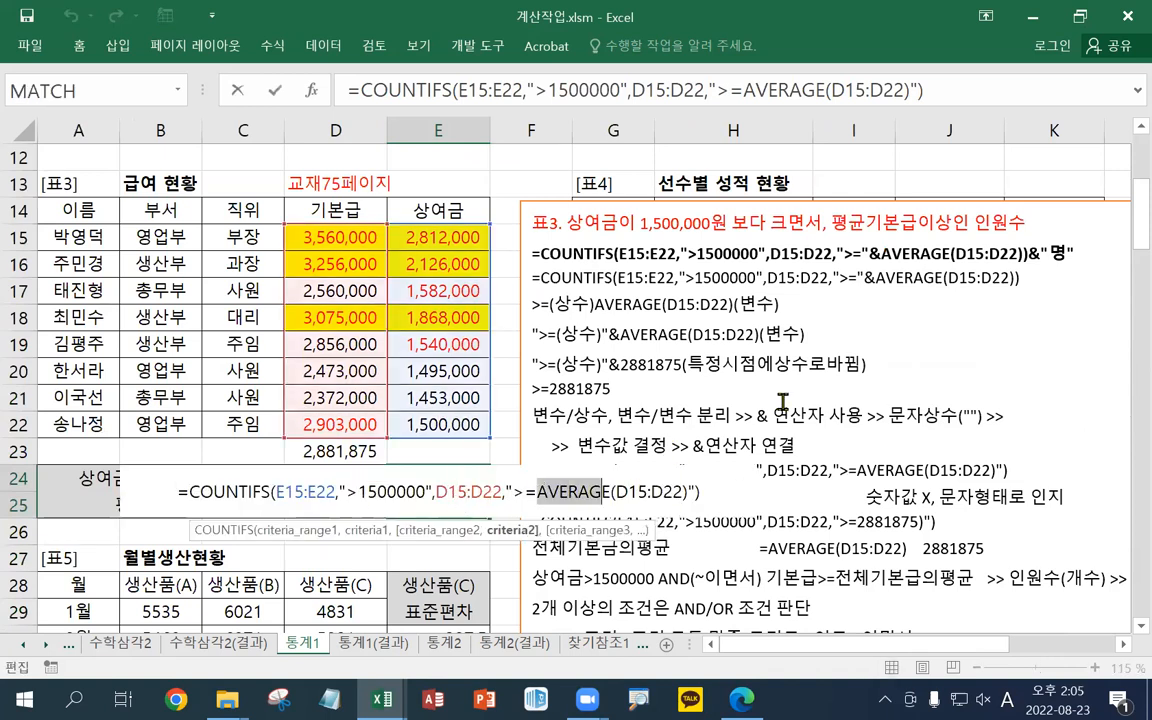
key("shift+Right")
key("shift+Right")
key("shift+Right")
key("shift+Right")
key("shift+Right")
key("shift+Right")
key("shift+Right")
key("shift+Right")
key("shift+Right")
key("shift+Right")
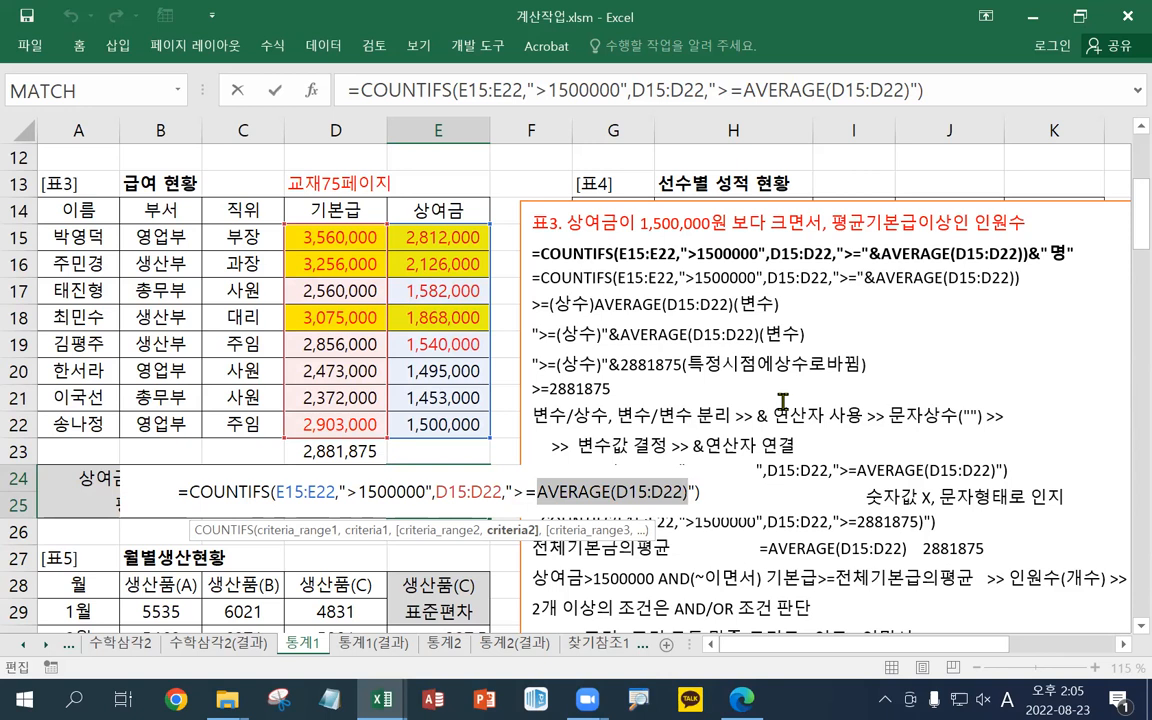
type("2881875")
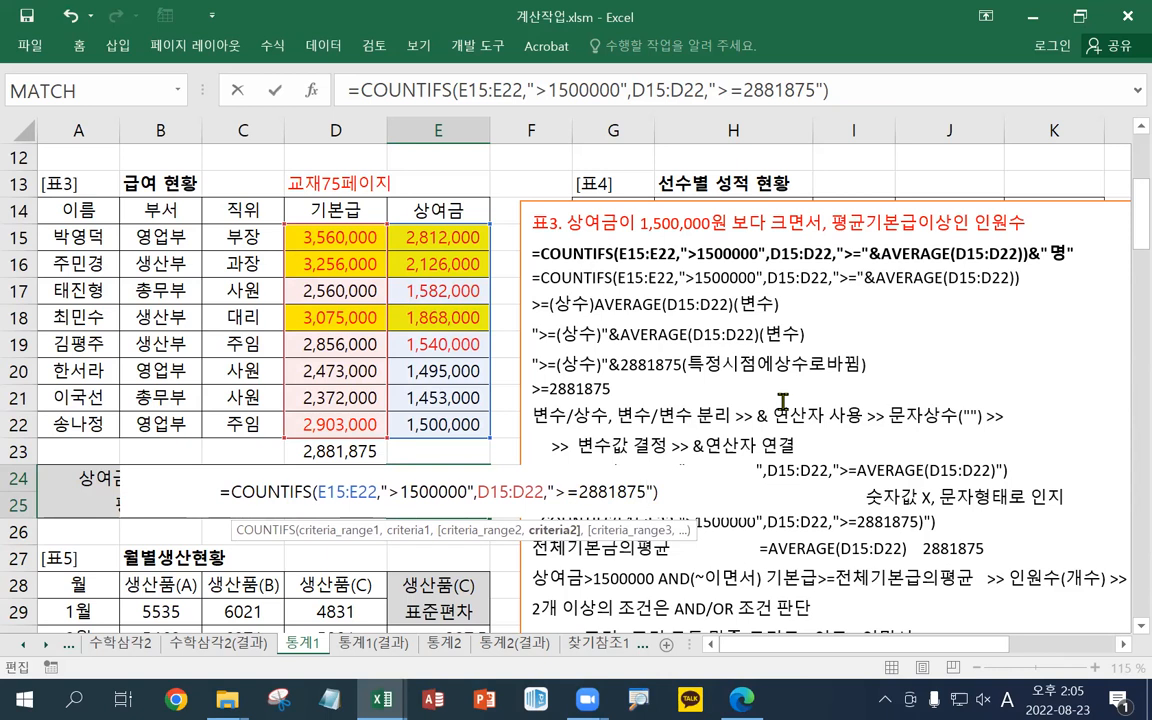
key("Return")
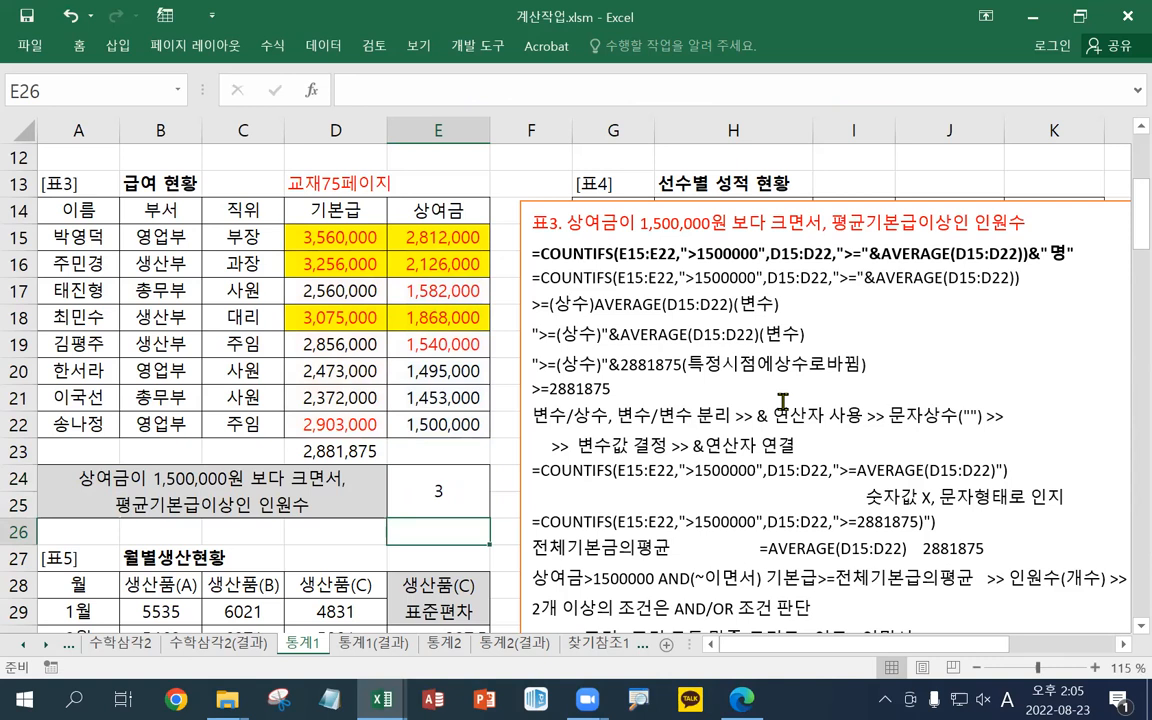
Reopen E24's formula and delete the whole second criterion, including its quotation marks
key("Up")
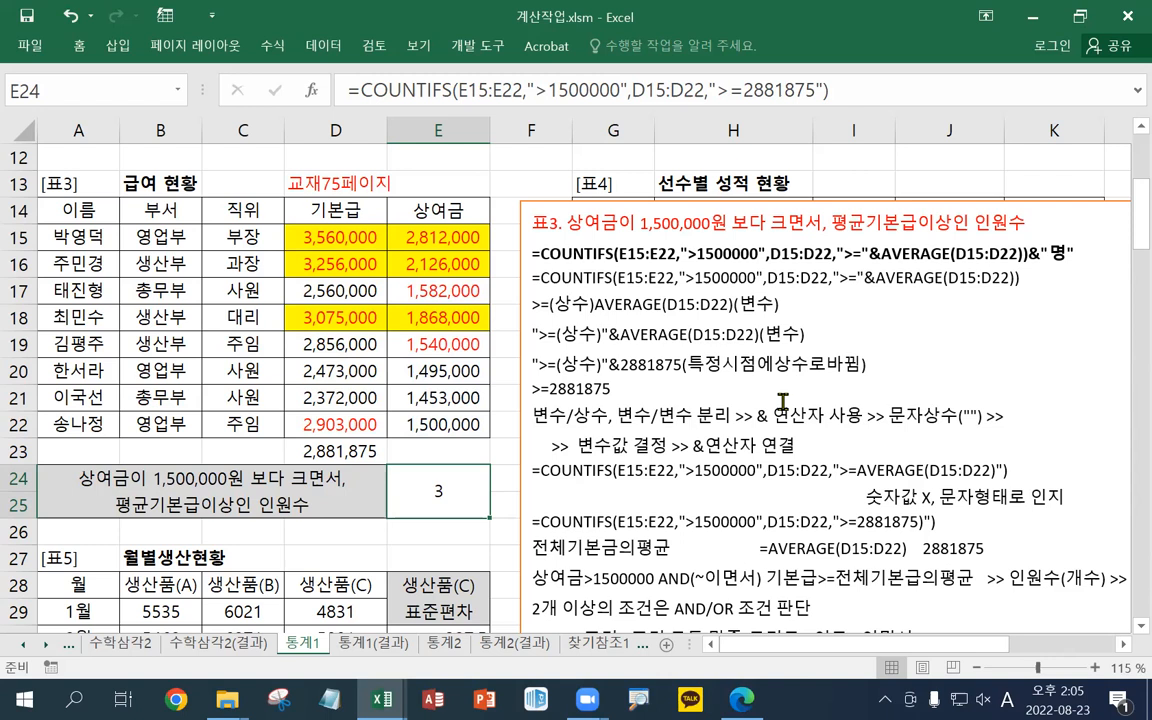
key("F2")
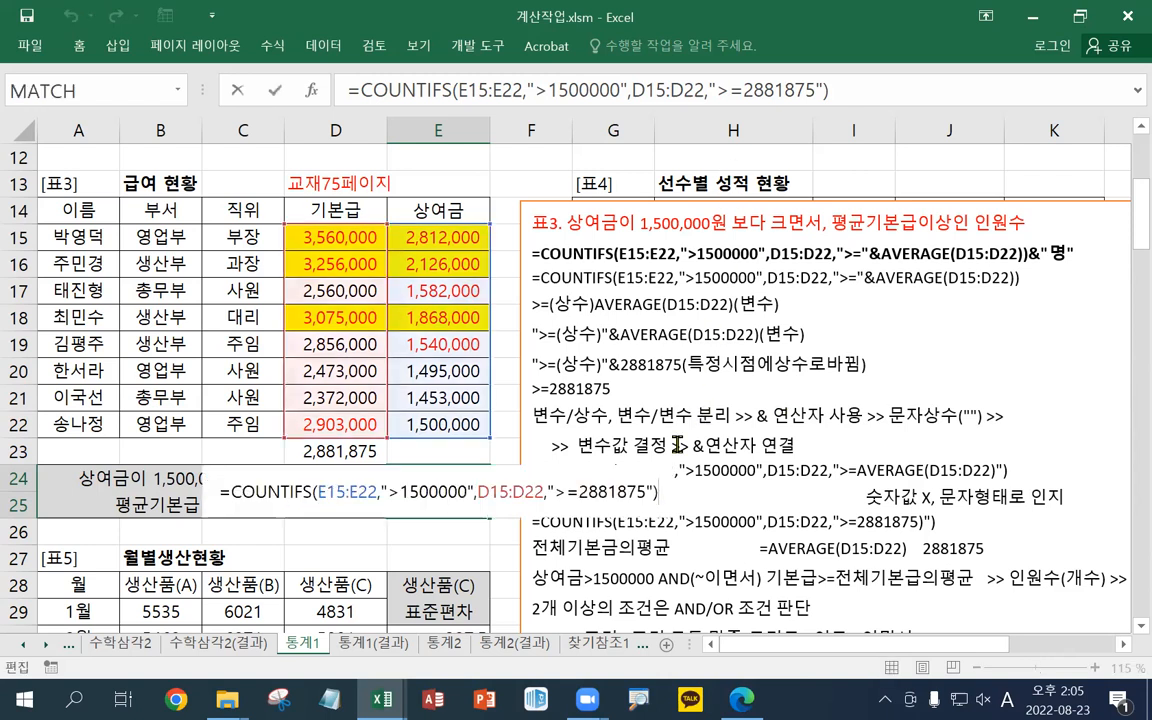
left_click(552, 494)
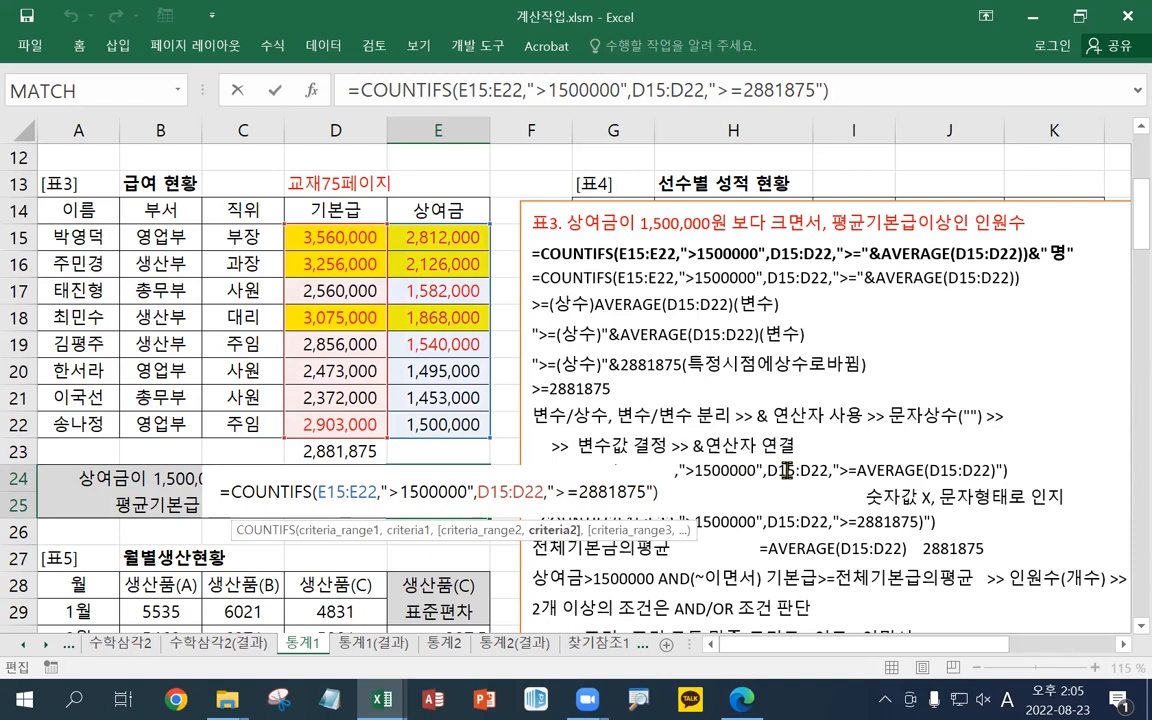
key("shift+Right")
key("shift+Right")
key("shift+Right")
key("shift+Right")
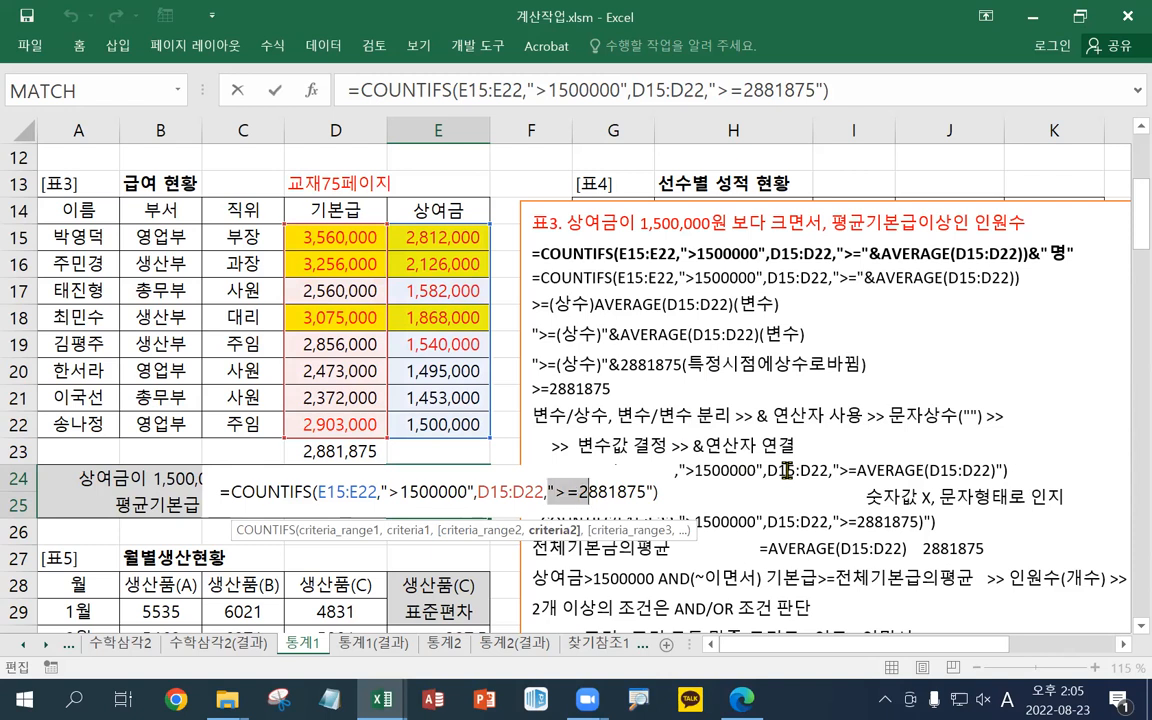
key("shift+Right")
key("shift+Right")
key("shift+Right")
key("shift+Right")
key("shift+Right")
key("shift+Right")
key("shift+Right")
key("Delete")
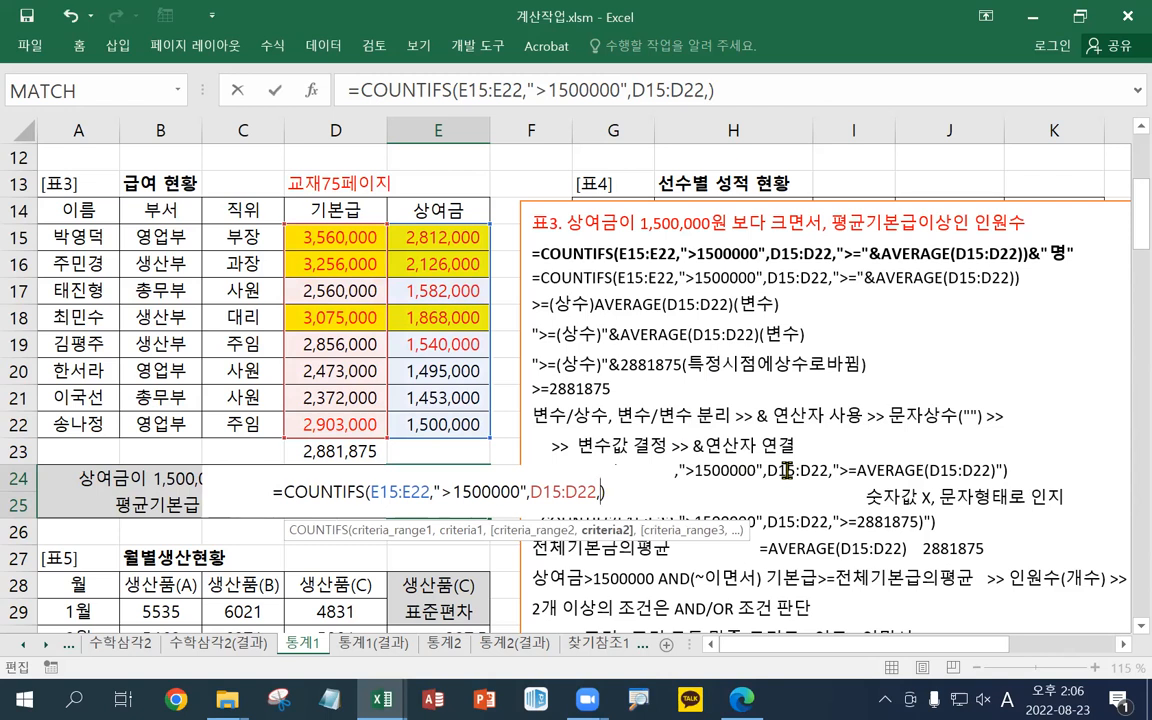
Write the second criterion of E24's formula as >=AVERAGE(D15:D22) without quotation marks
type(">=")
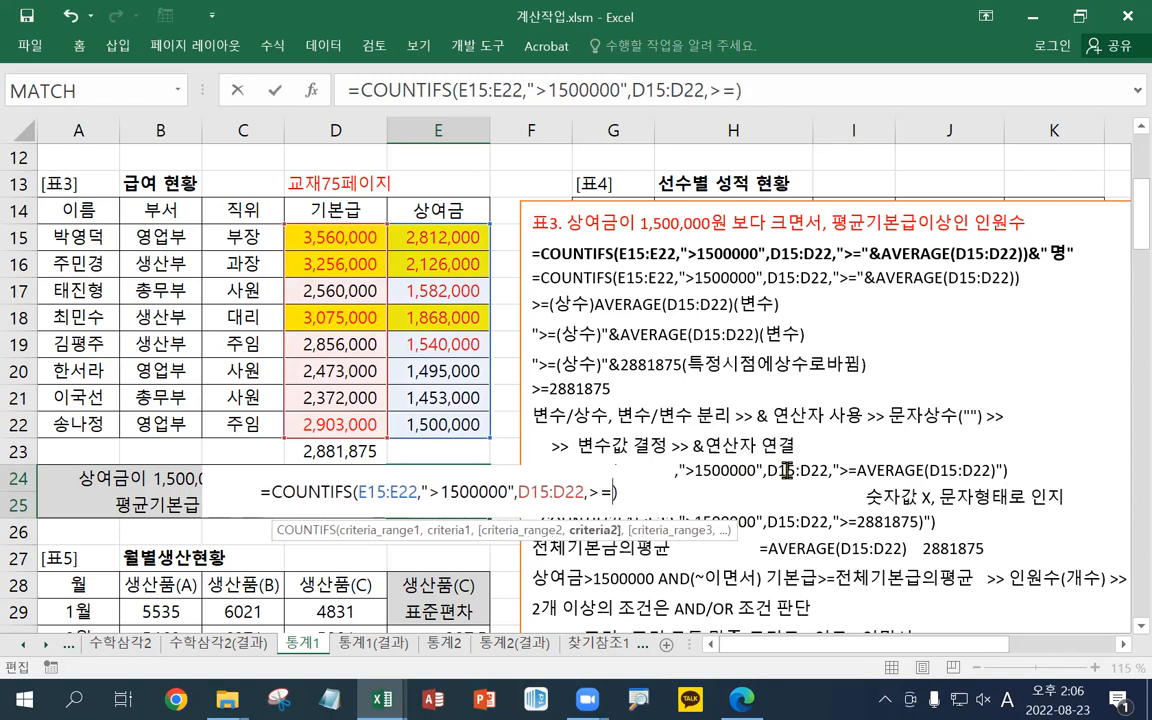
type("AVERA")
key("BackSpace")
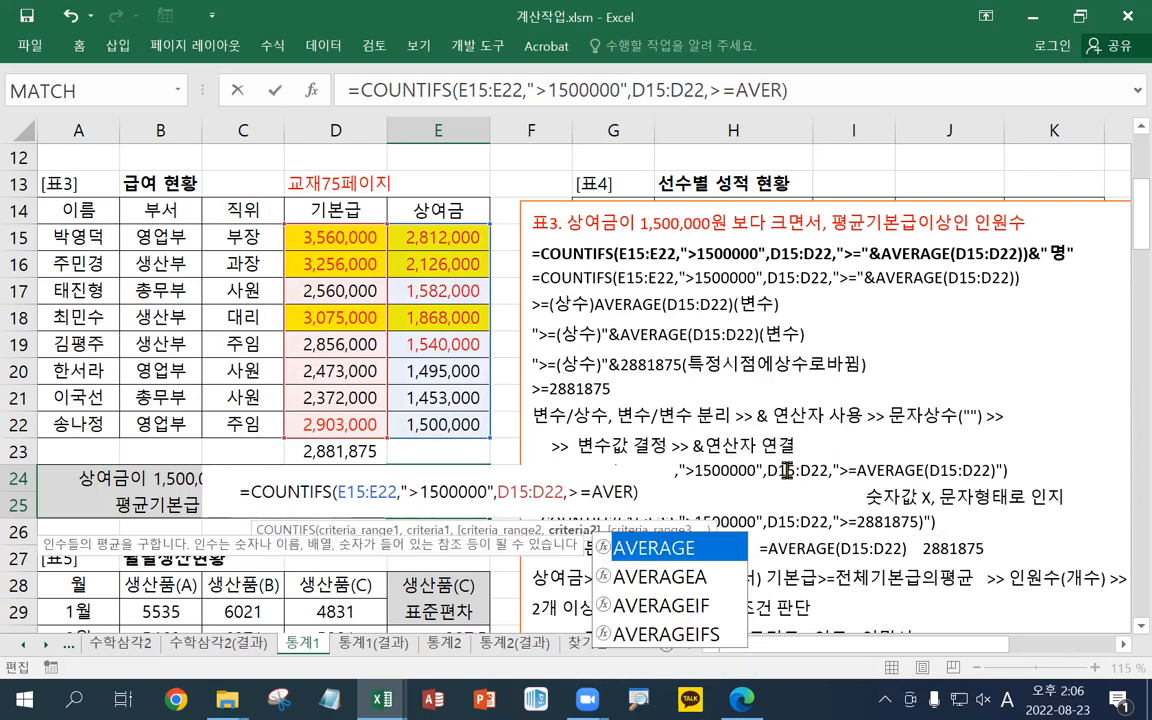
type("AGE(")
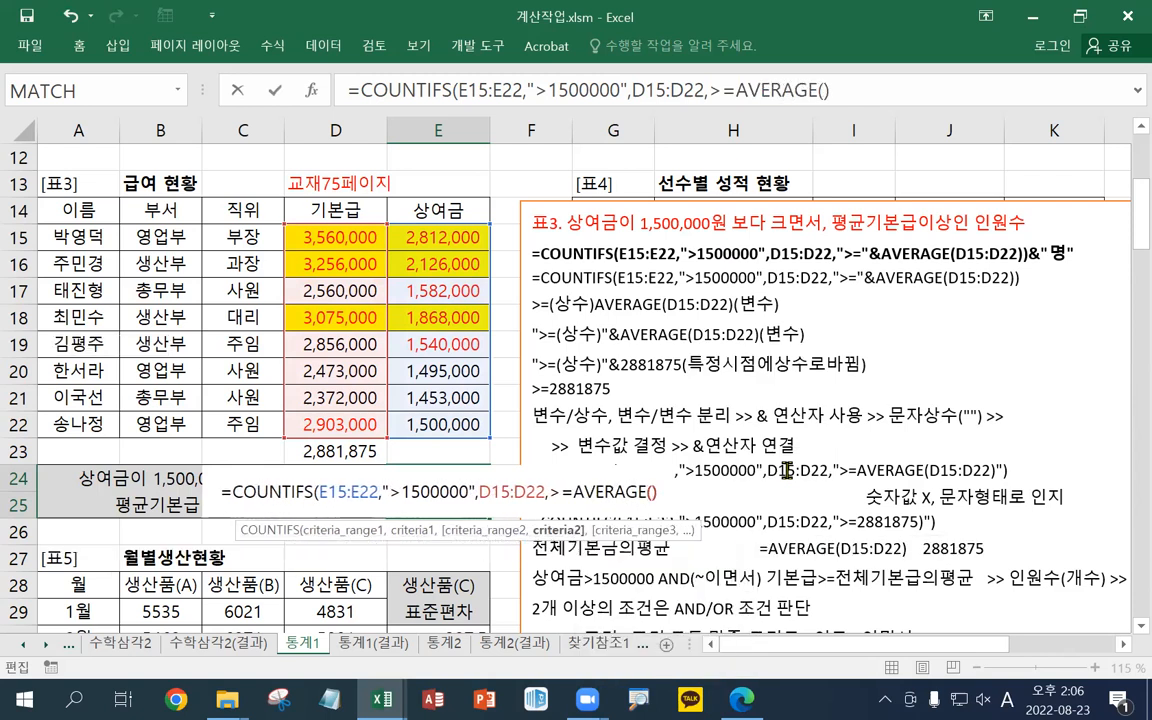
left_click(338, 245)
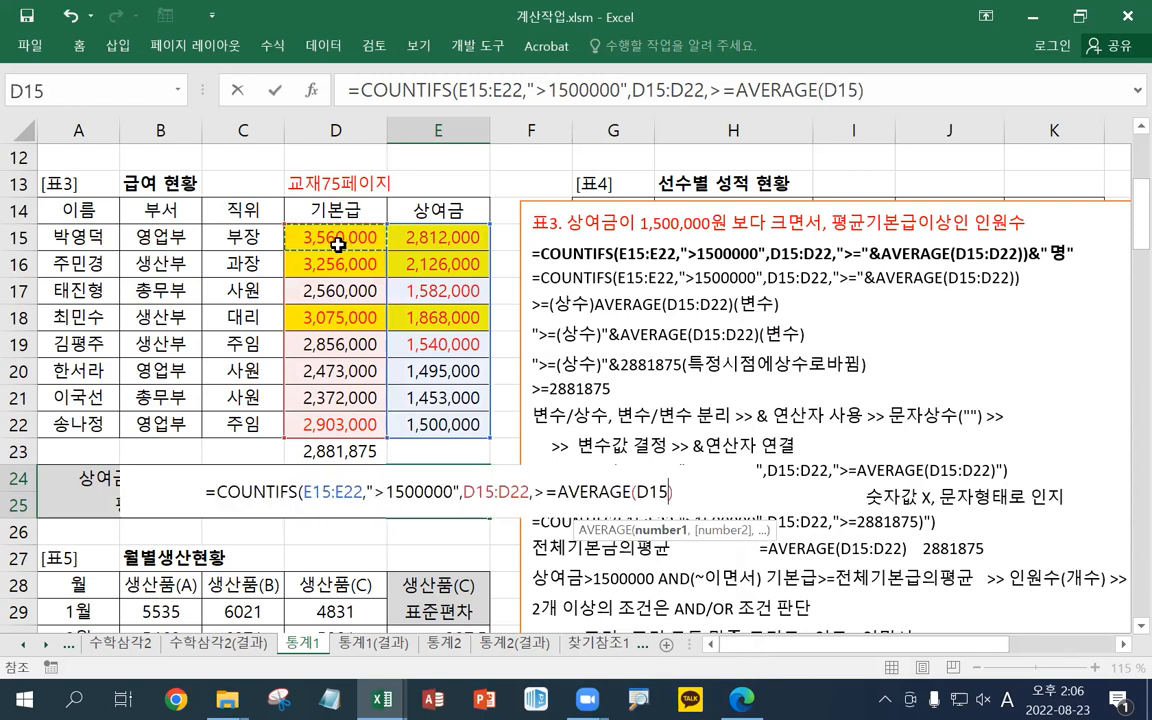
left_click_drag(338, 245, 338, 424)
type(")")
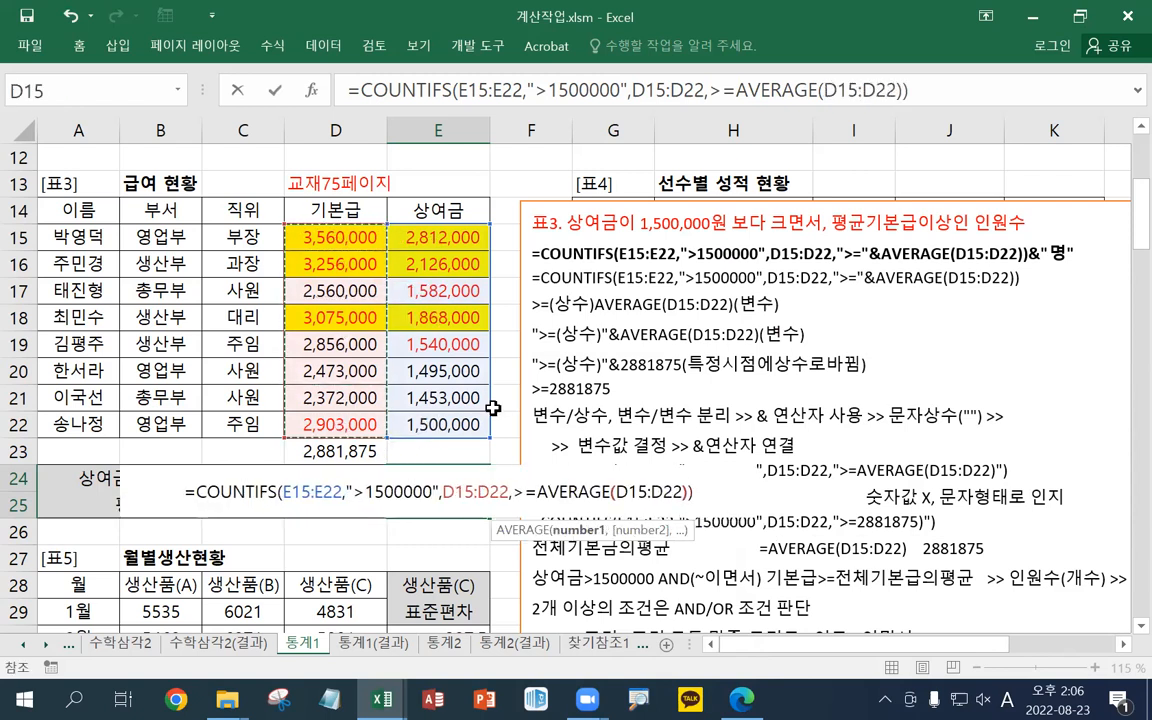
Join the operator and the average with & and put quotation marks around >=, making the criterion ">="&AVERAGE(D15:D22)
left_click(539, 493)
left_click_drag(539, 493, 689, 493)
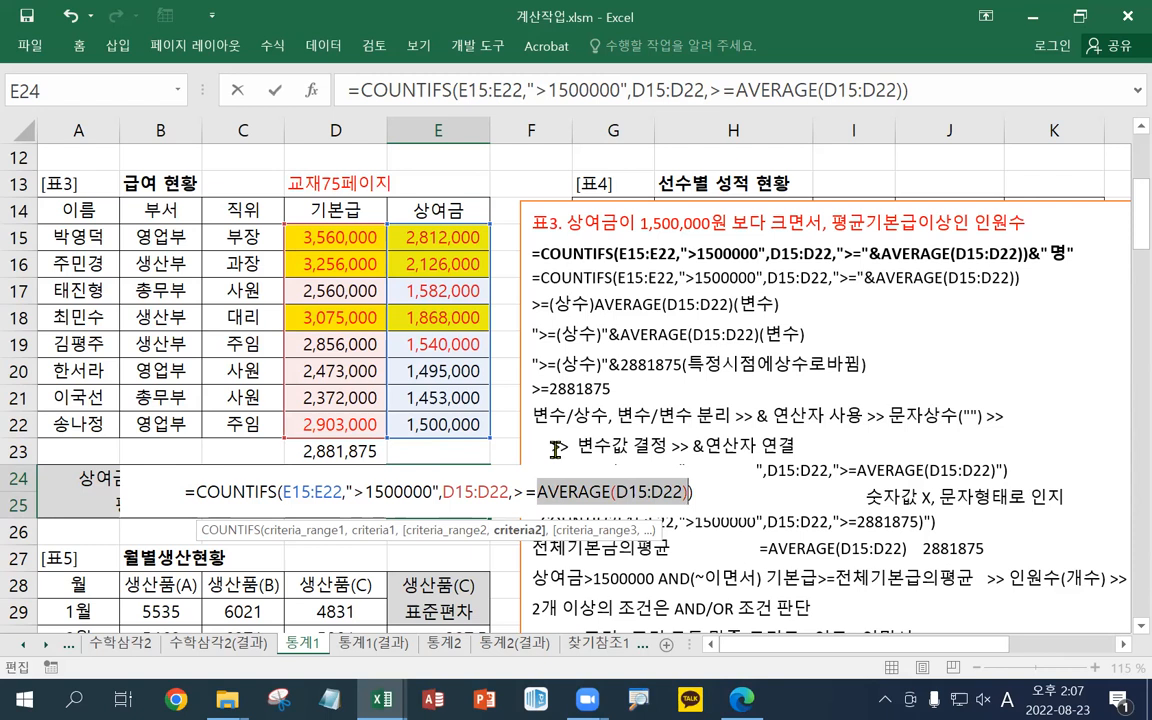
left_click(537, 491)
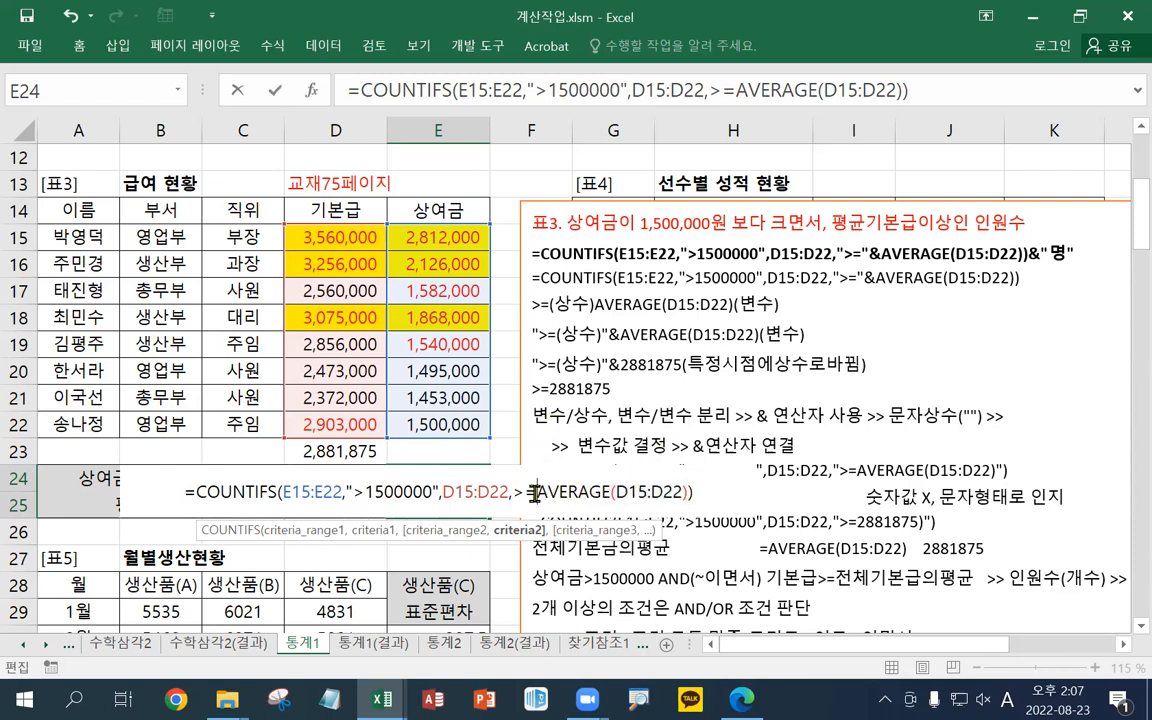
left_click_drag(537, 493, 514, 493)
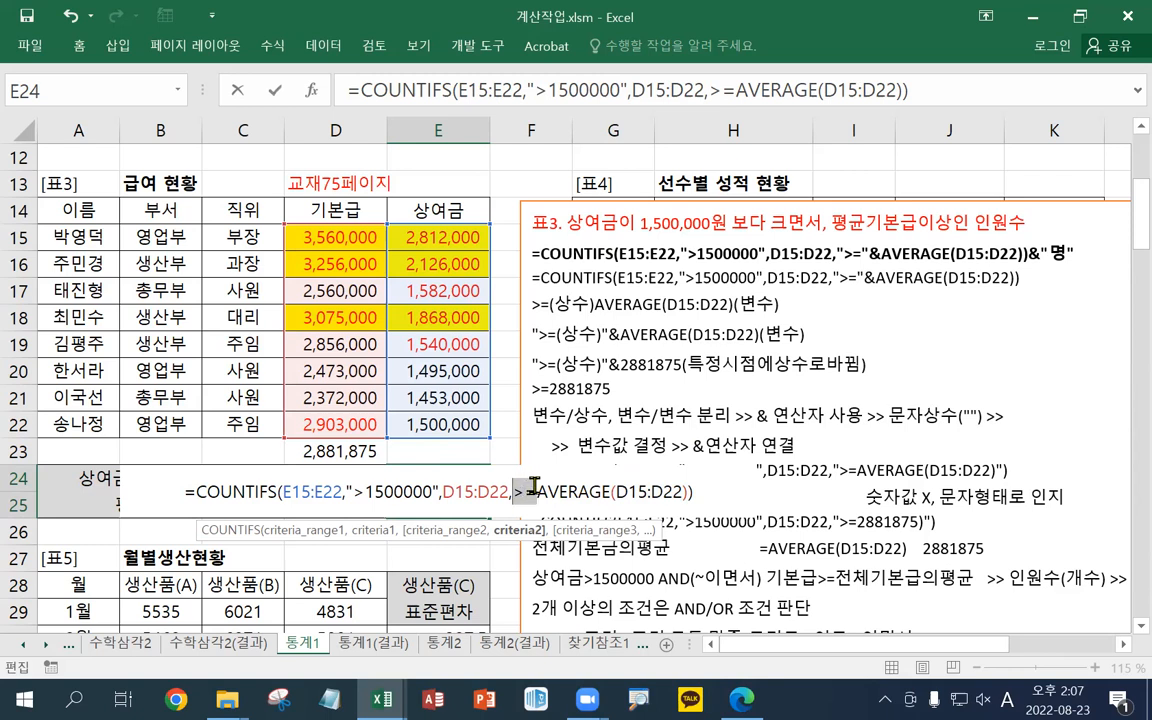
left_click(562, 492)
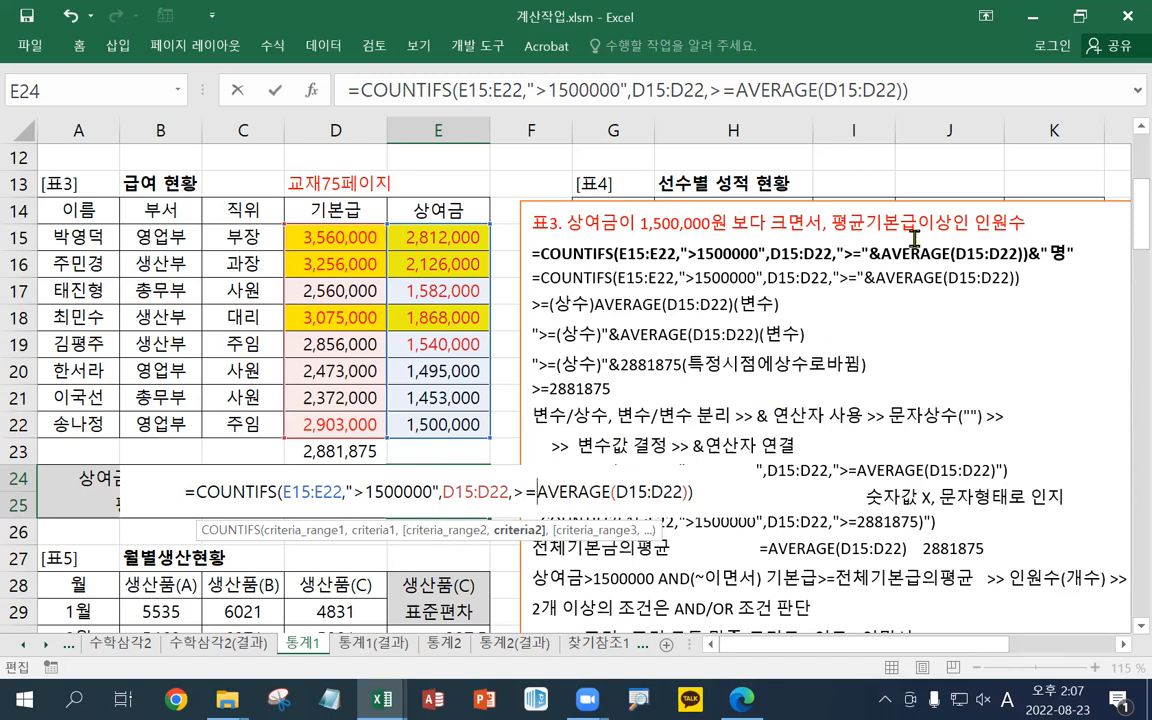
type("&")
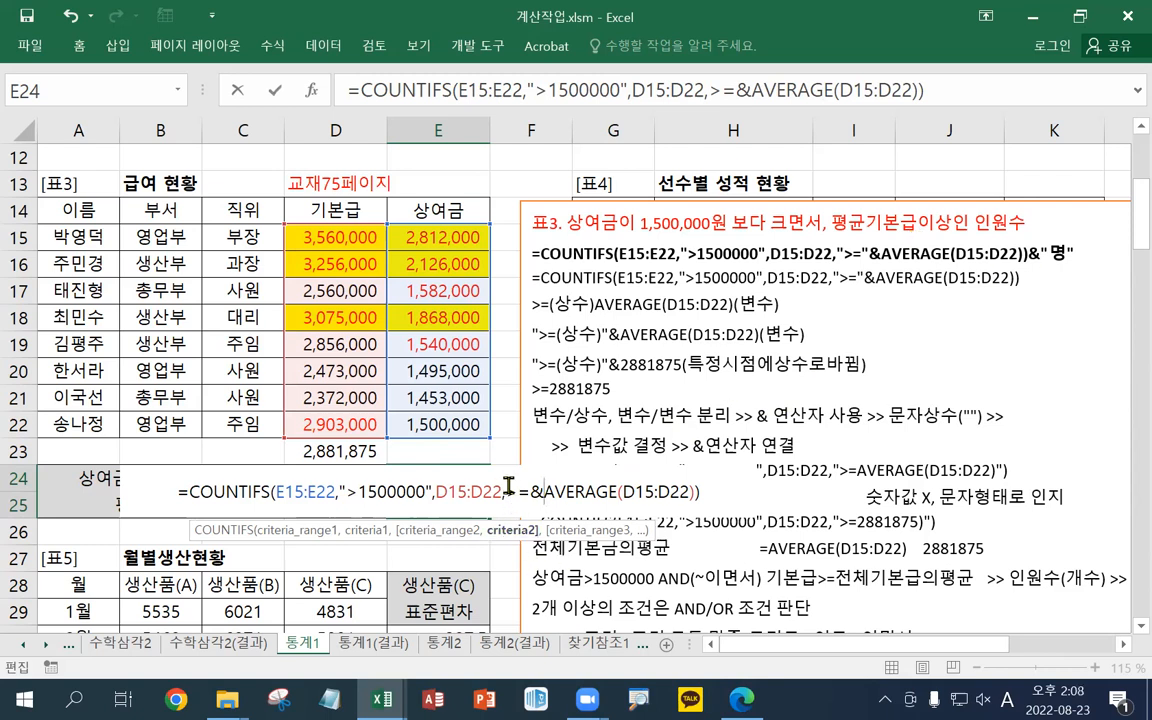
type("\"")
key("Right")
key("Right")
type("\"")
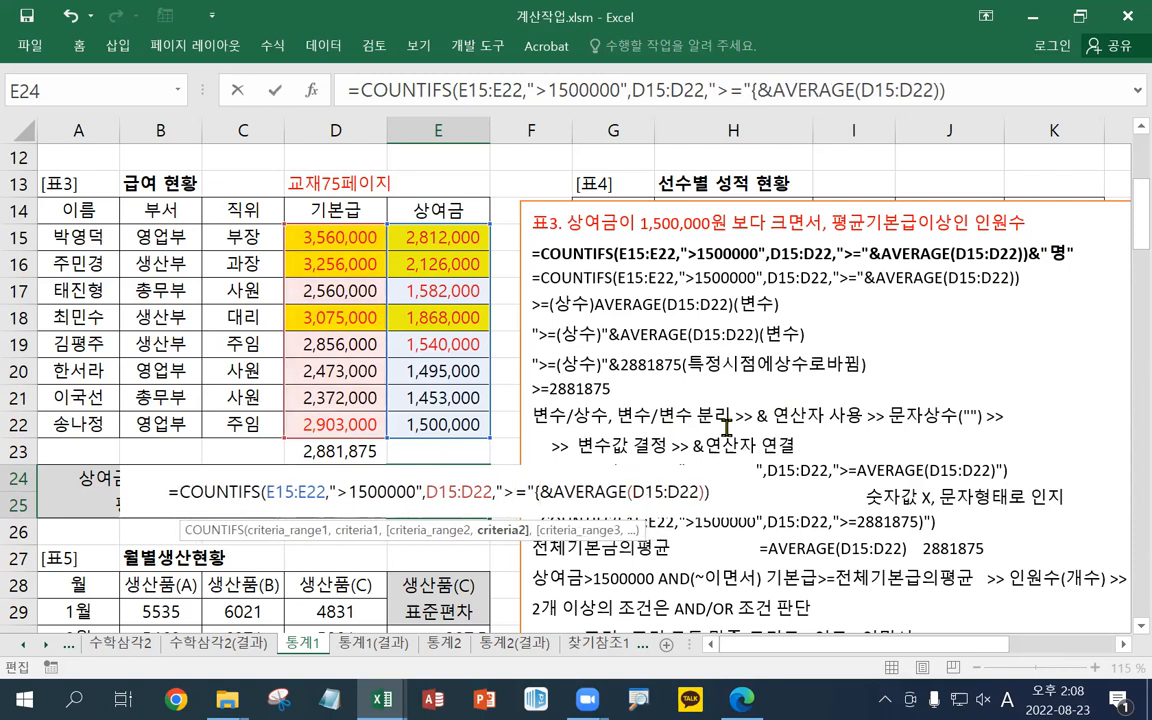
key("BackSpace")
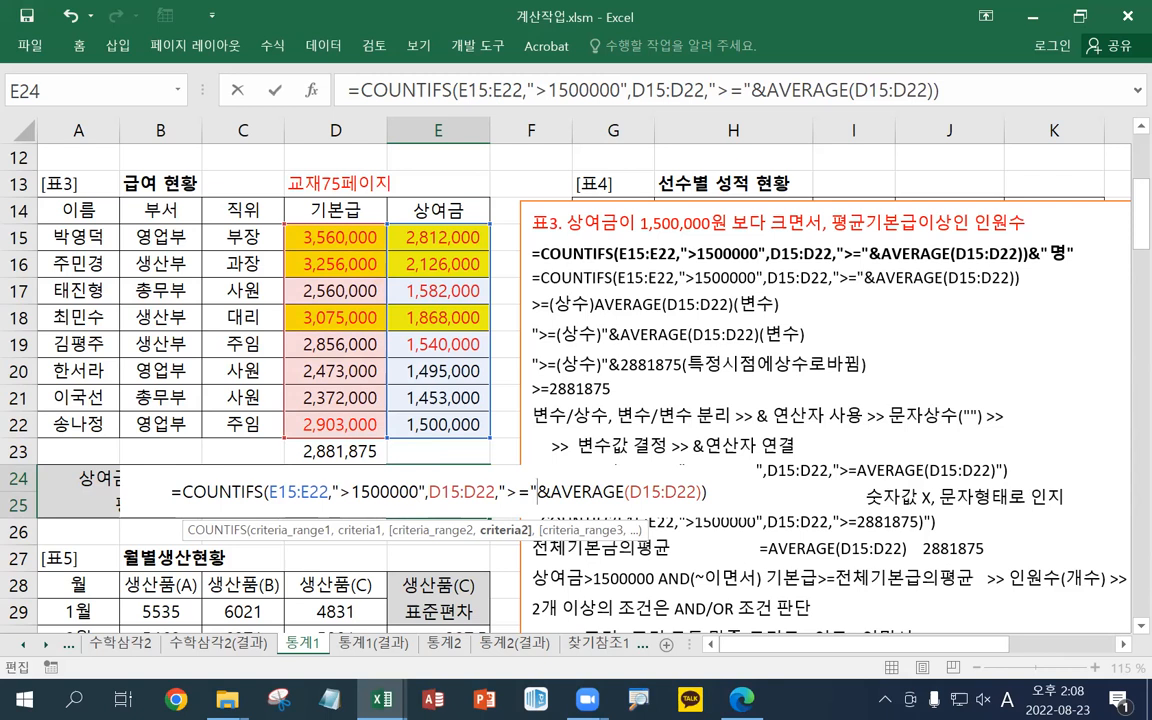
Switch to Notepad and write the example equation y=2x+1 to illustrate constants and variables
left_click(330, 699)
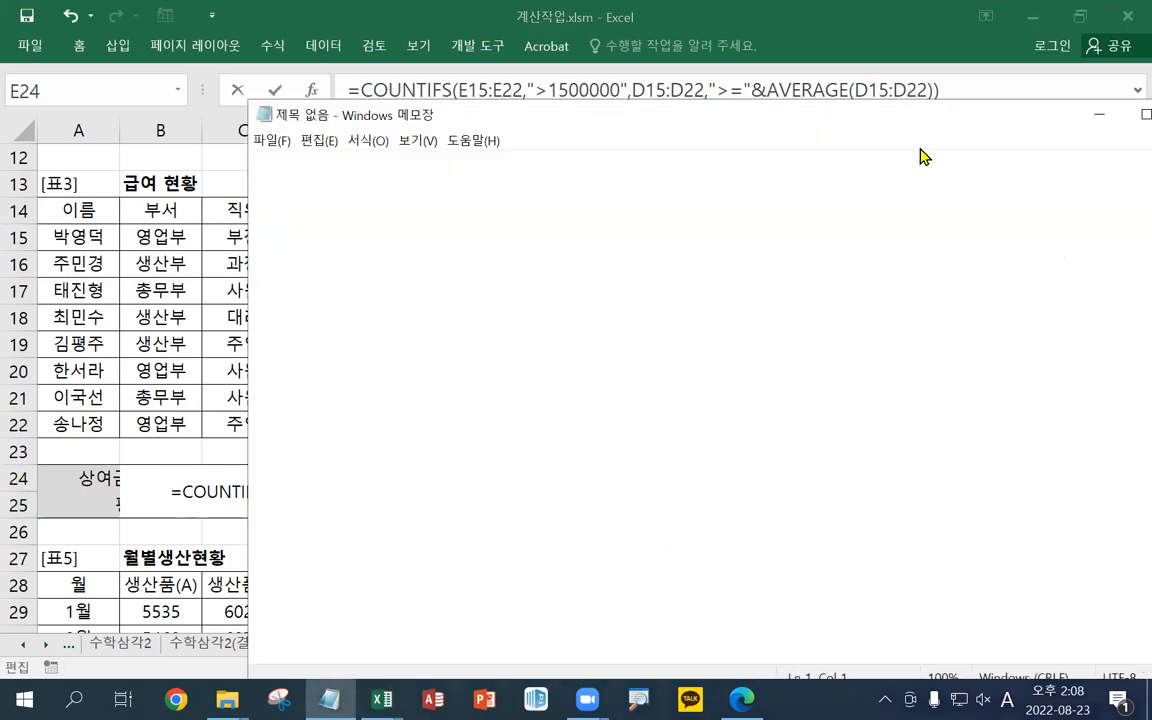
type("Y")
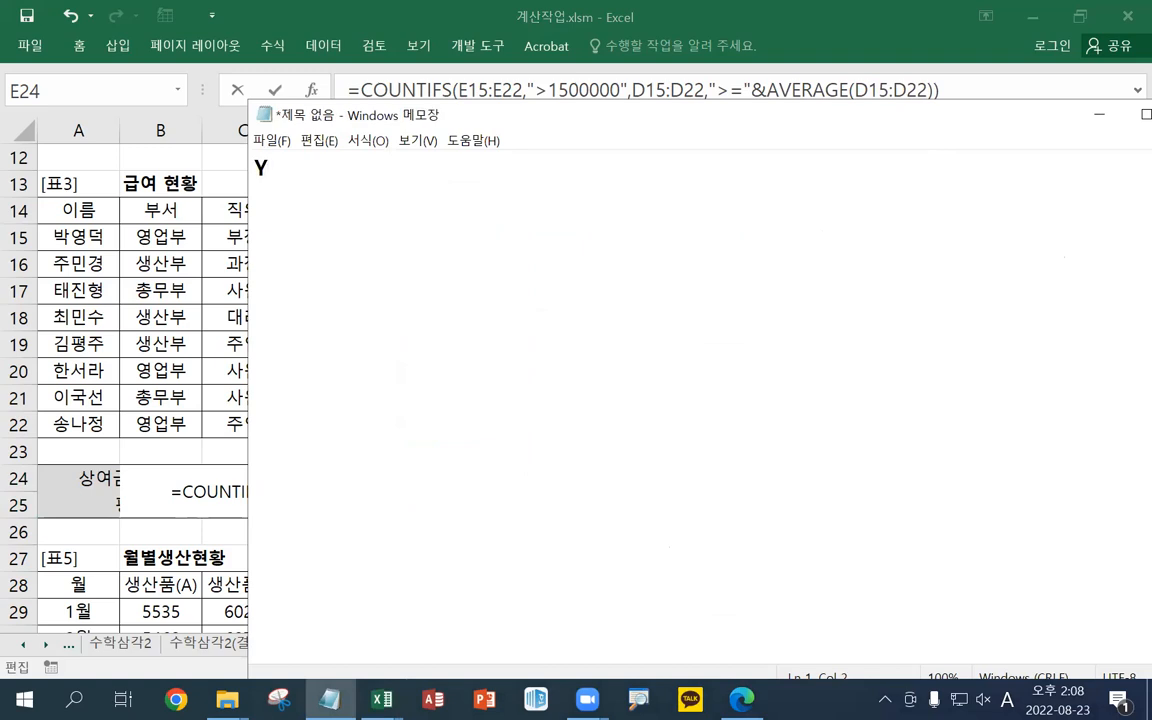
key("BackSpace")
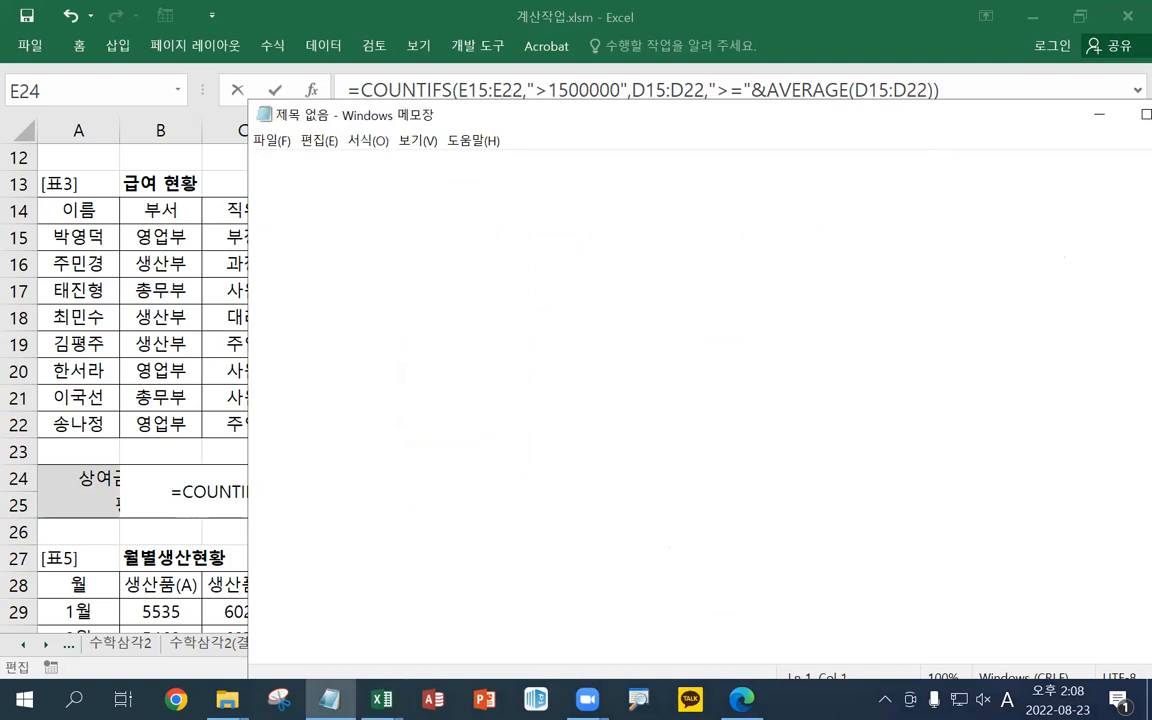
type("y=2x")
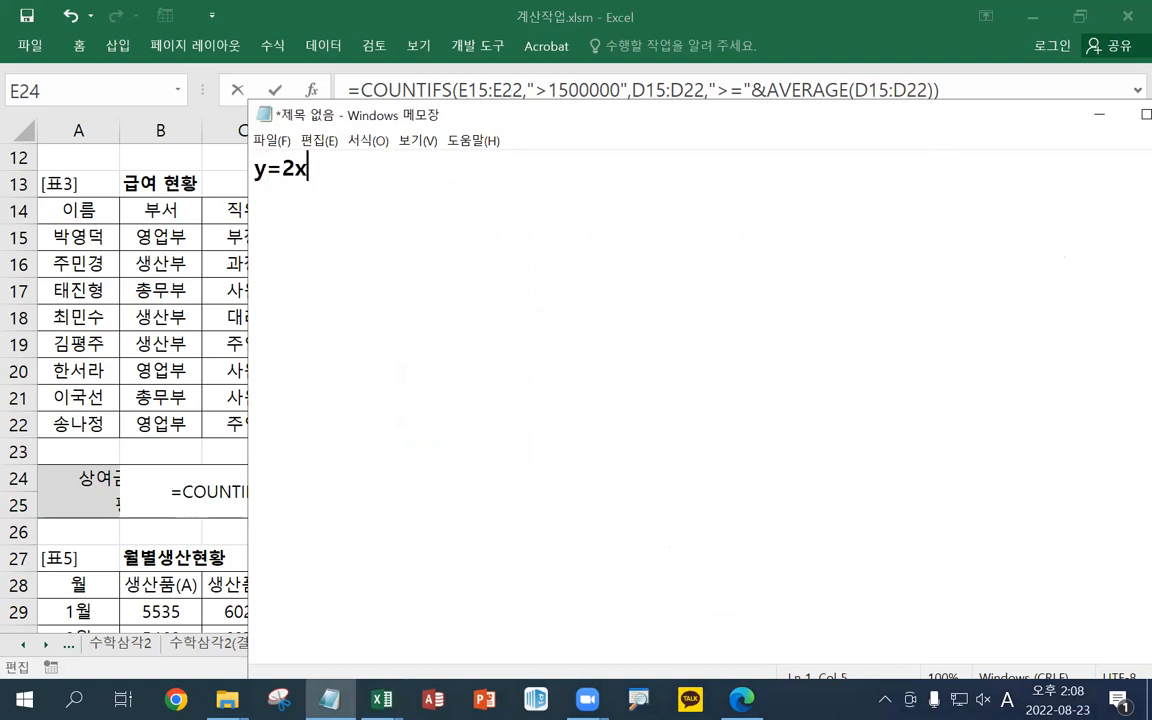
type("+1")
left_click(282, 168)
Close the Notepad note without saving it and return to the Excel formula
left_click_drag(920, 108, 664, 114)
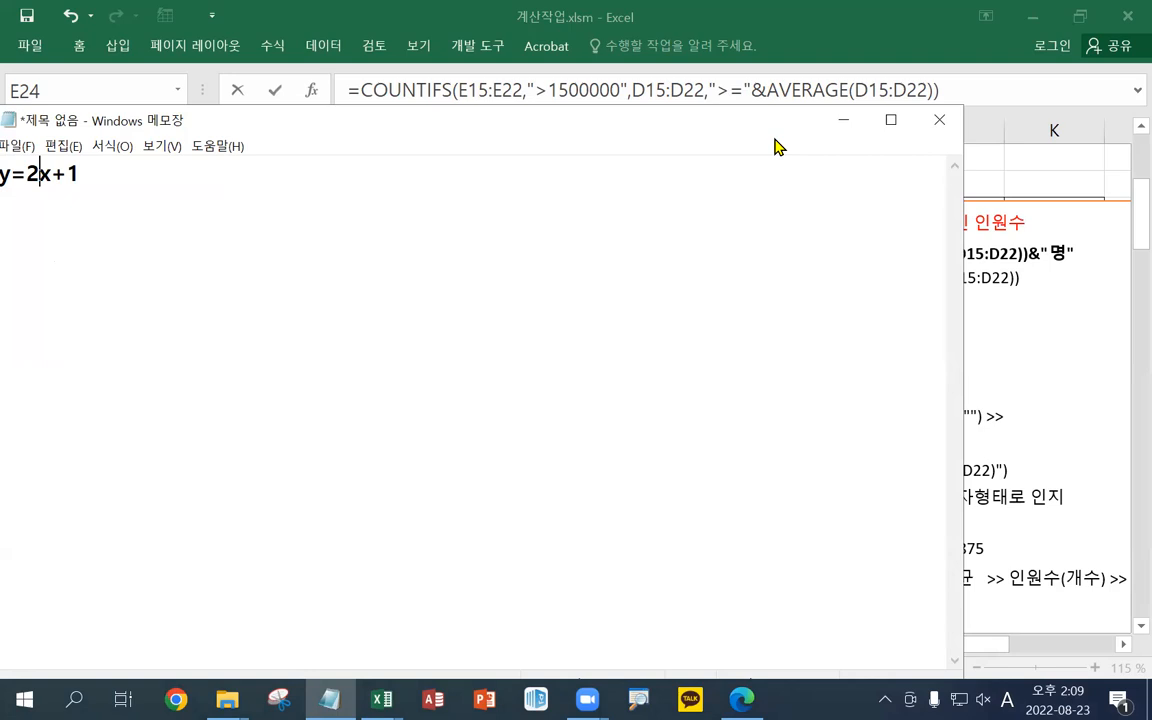
left_click(939, 121)
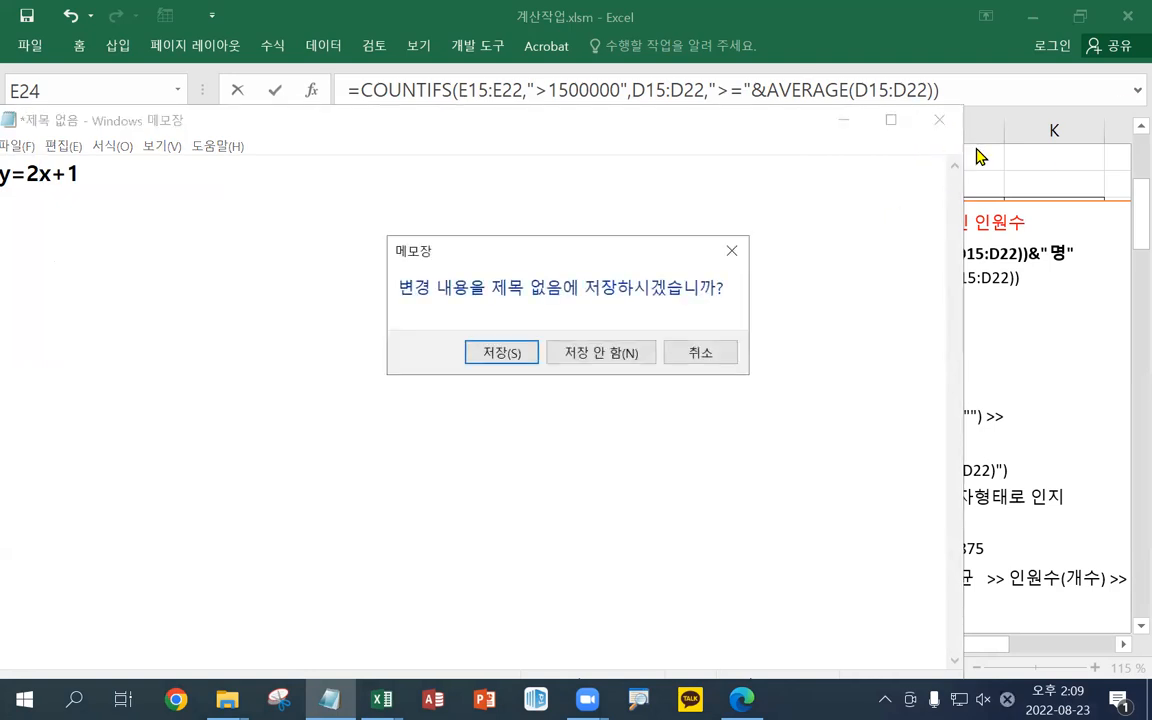
left_click(590, 362)
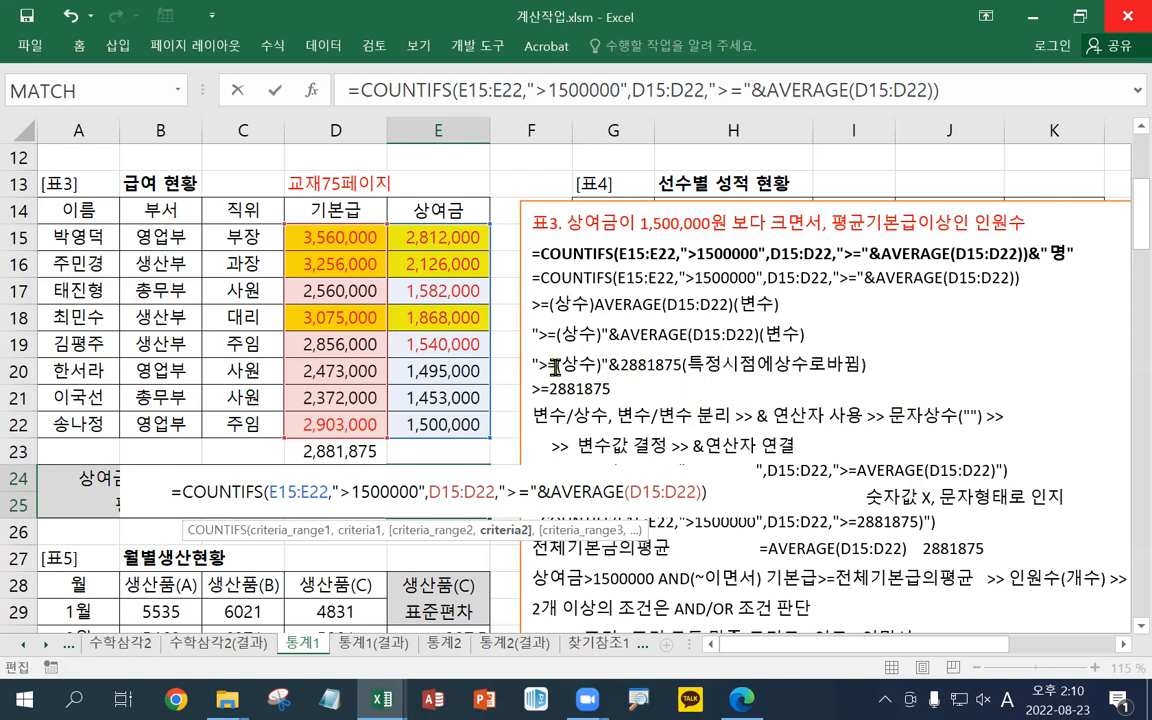
Point out the & before 2881875 in the notes text box, and check E24's COUNTIFS formula against it
double_click(617, 366)
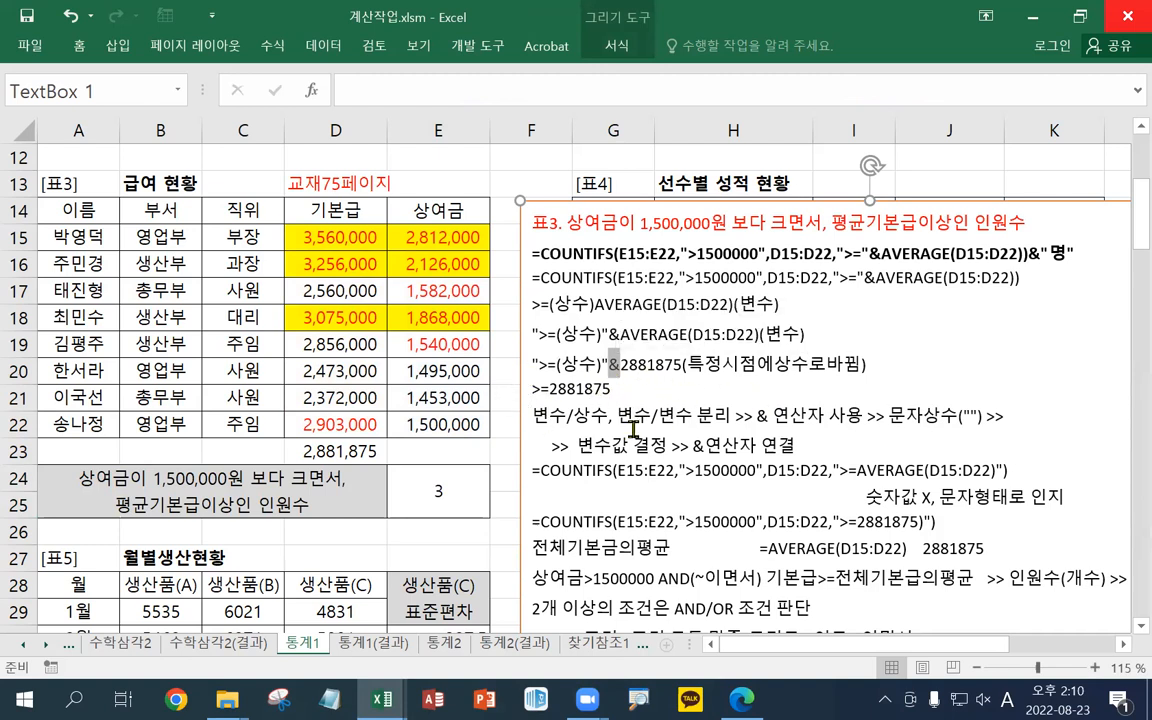
double_click(467, 489)
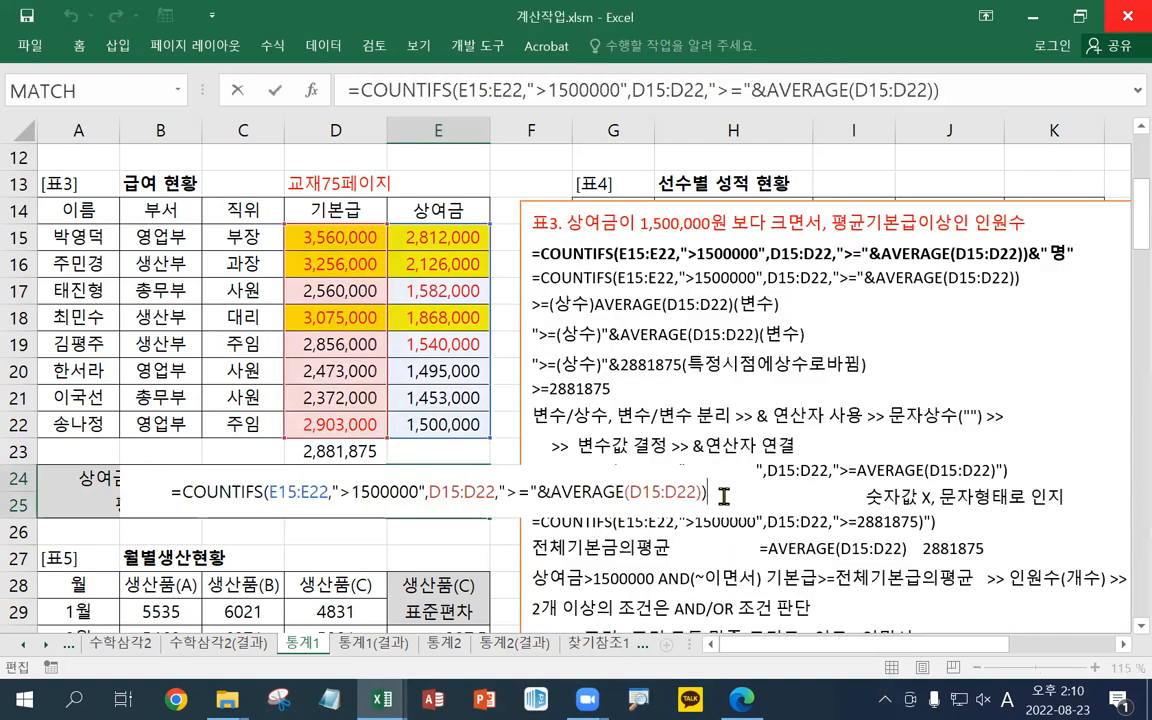
key("Return")
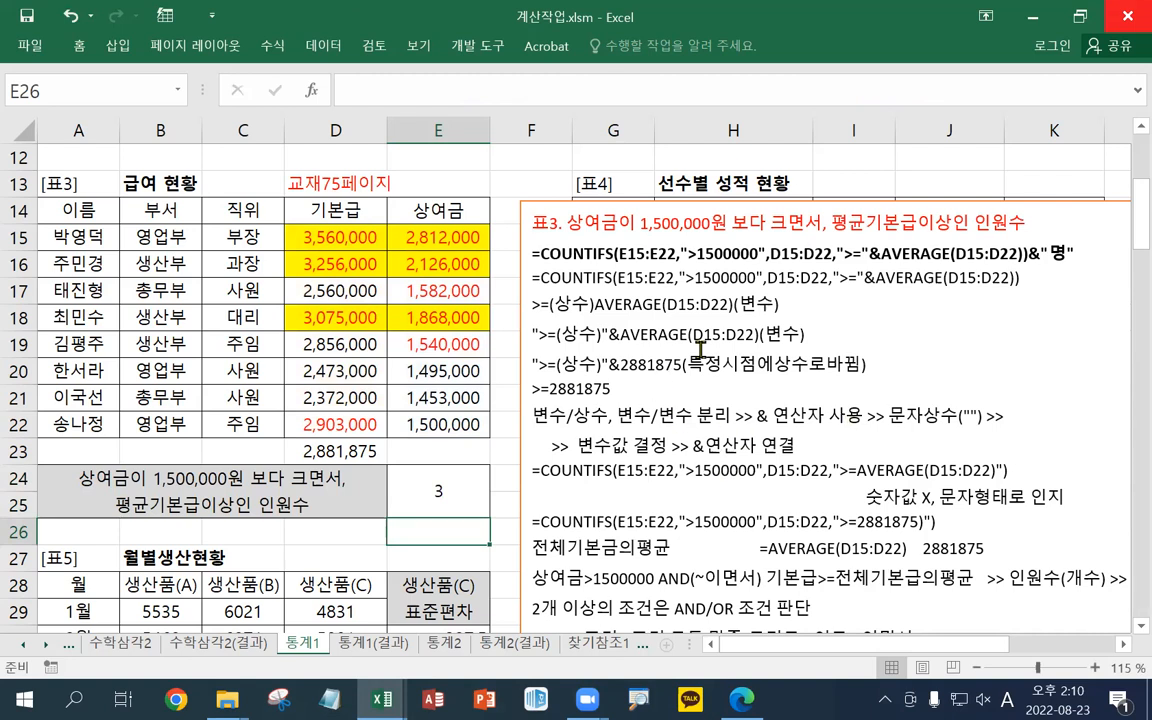
Append &"명" to the end of E24's COUNTIFS formula so the headcount carries its unit
double_click(436, 483)
key("End")
type("&")
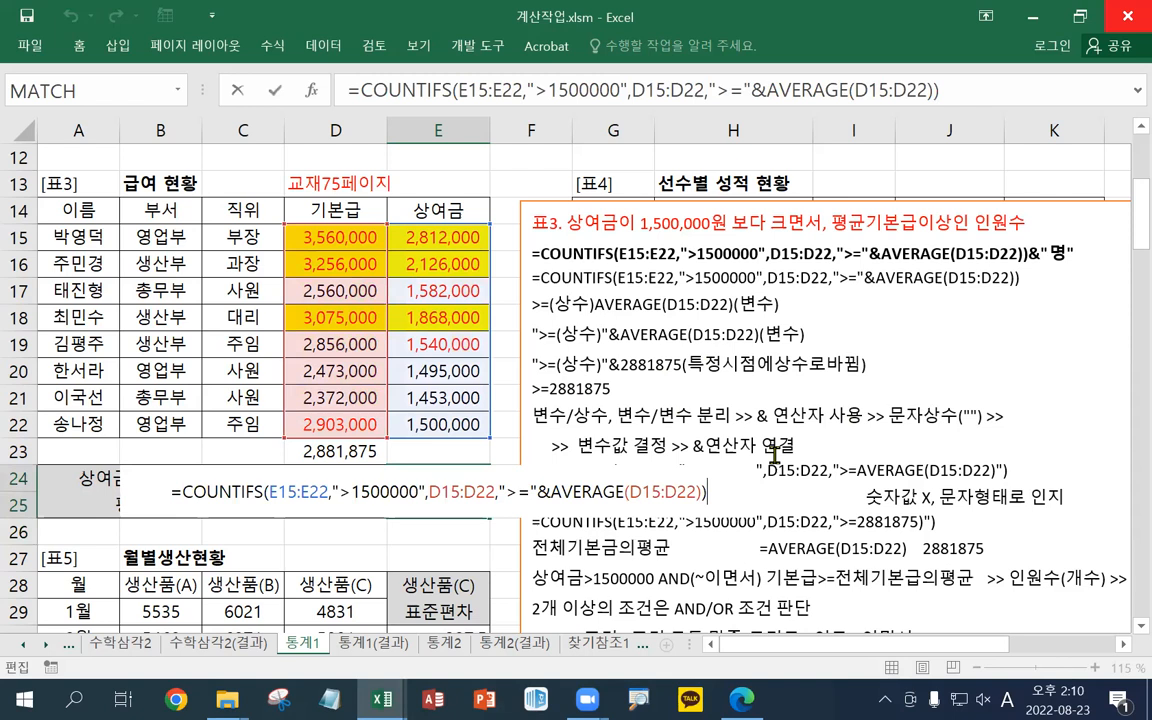
type("\"aud")
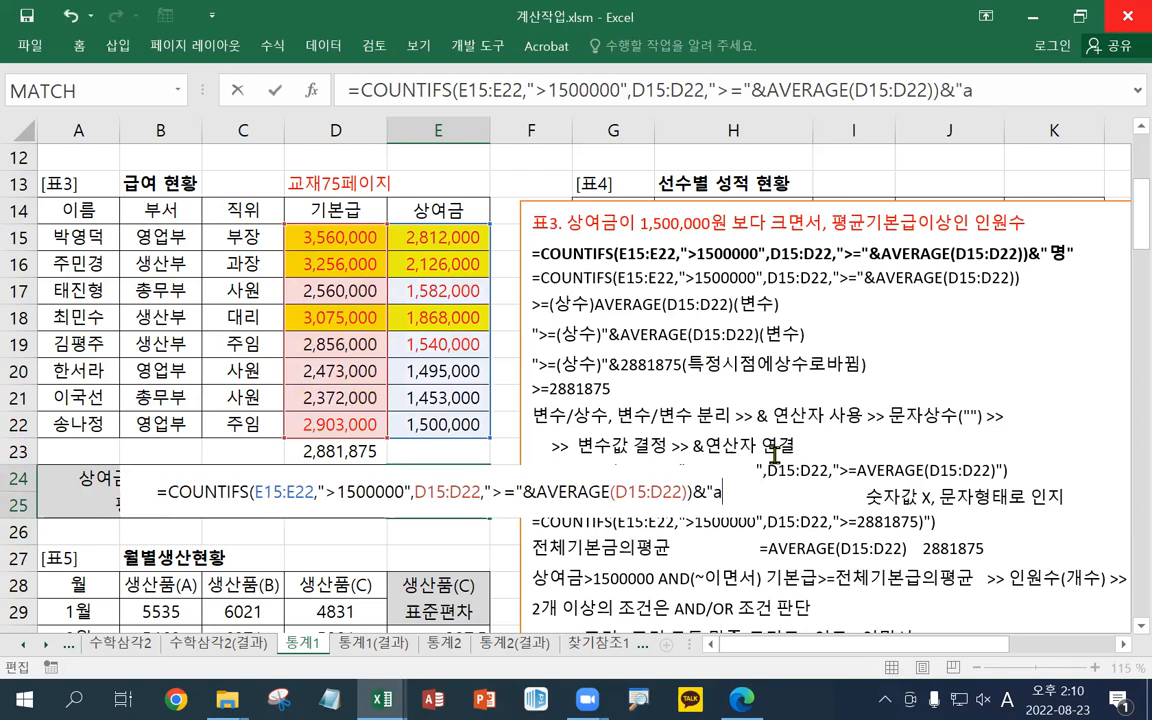
key("BackSpace")
key("BackSpace")
key("BackSpace")
key("Hangul")
type("명")
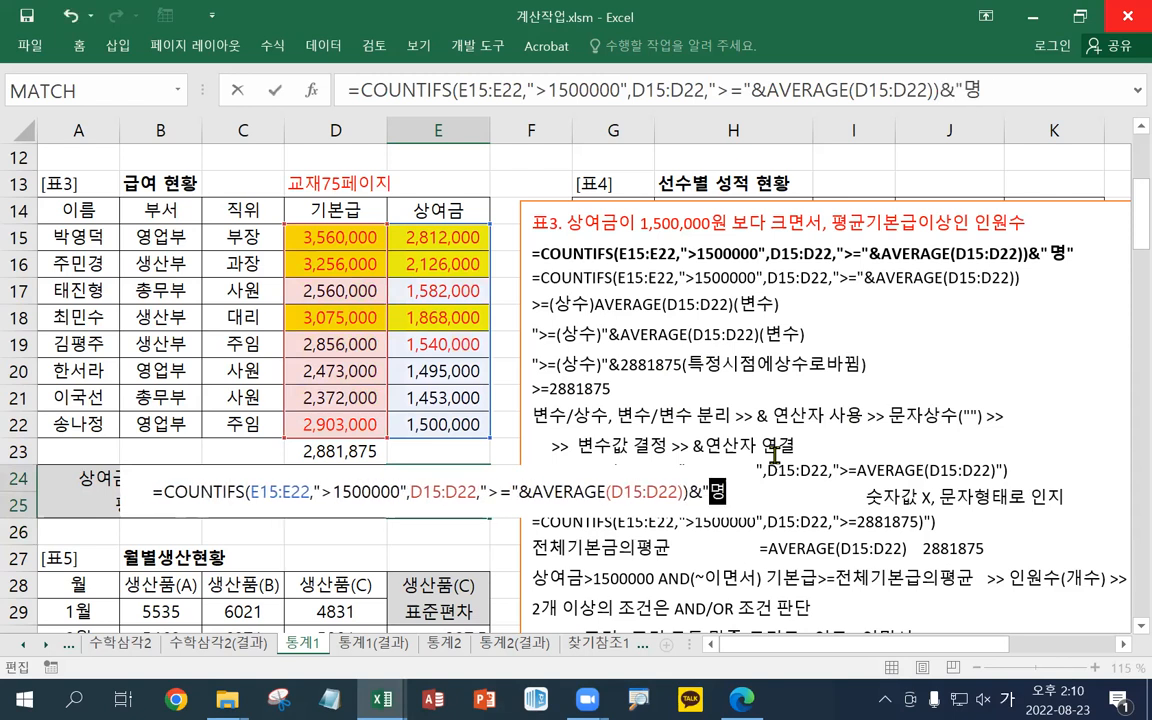
type("\"")
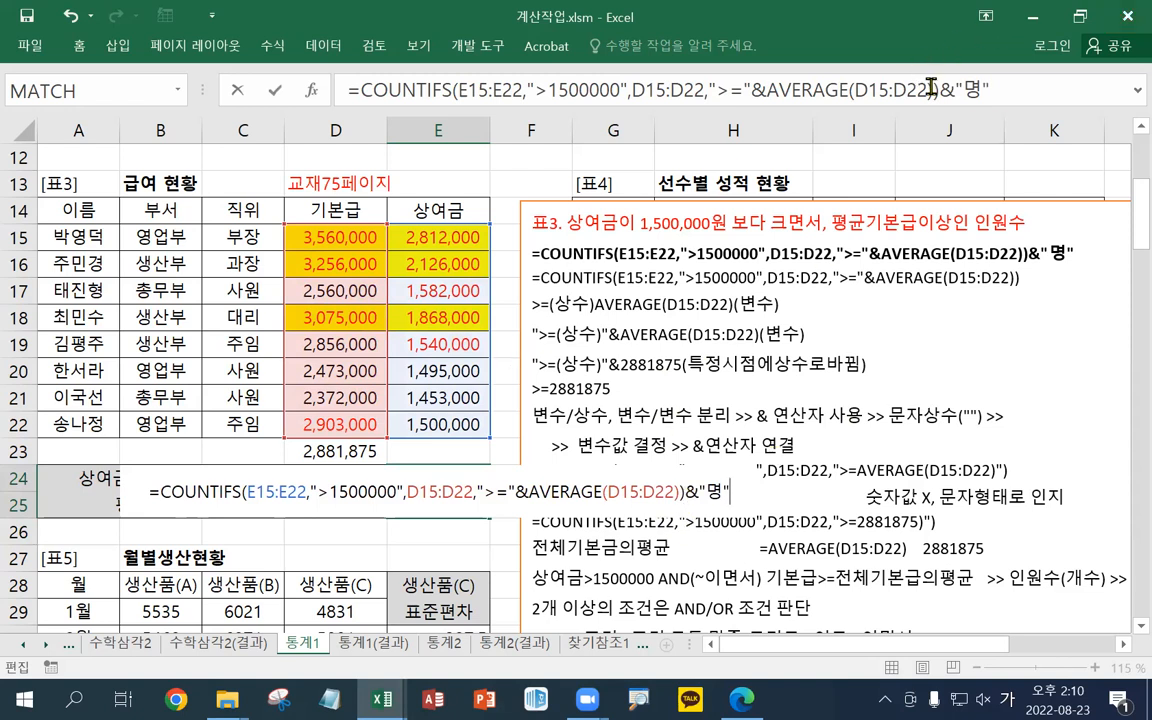
Highlight the COUNTIFS part before &"명" in E24's formula, commit the formula and reselect the cell
left_click_drag(938, 90, 360, 89)
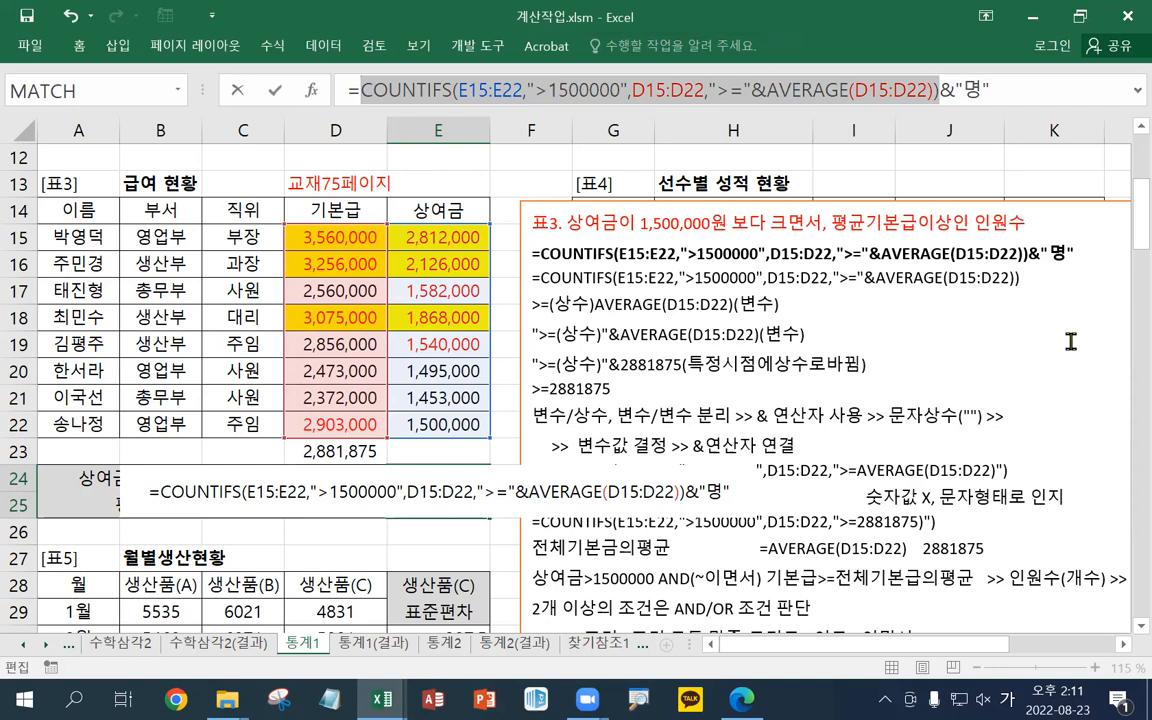
key("Return")
left_click(439, 495)
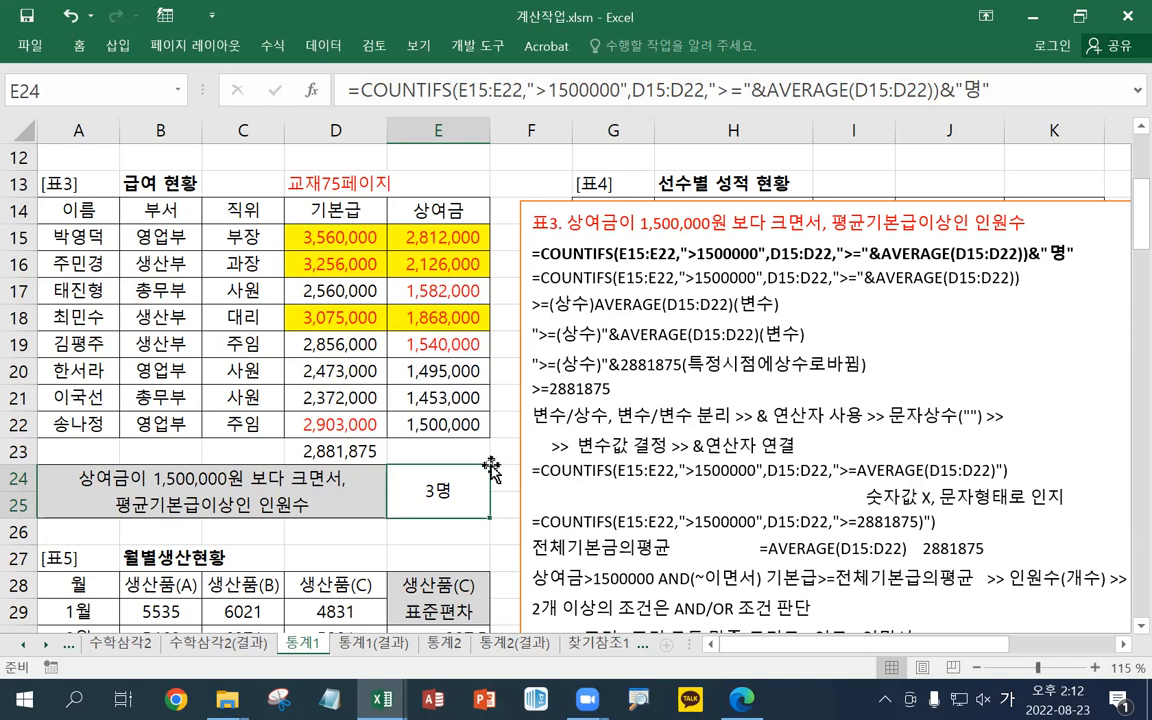
Select the two lines in the notes text box about separating variables and constants and joining them with &
left_click_drag(803, 447, 534, 412)
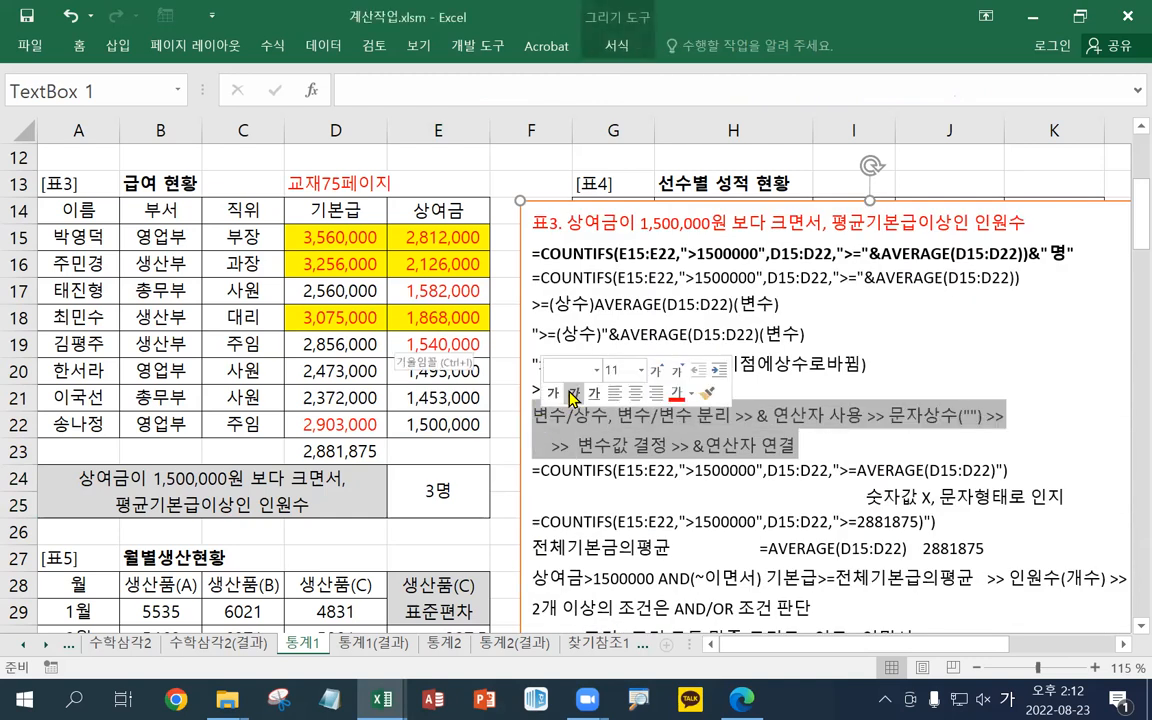